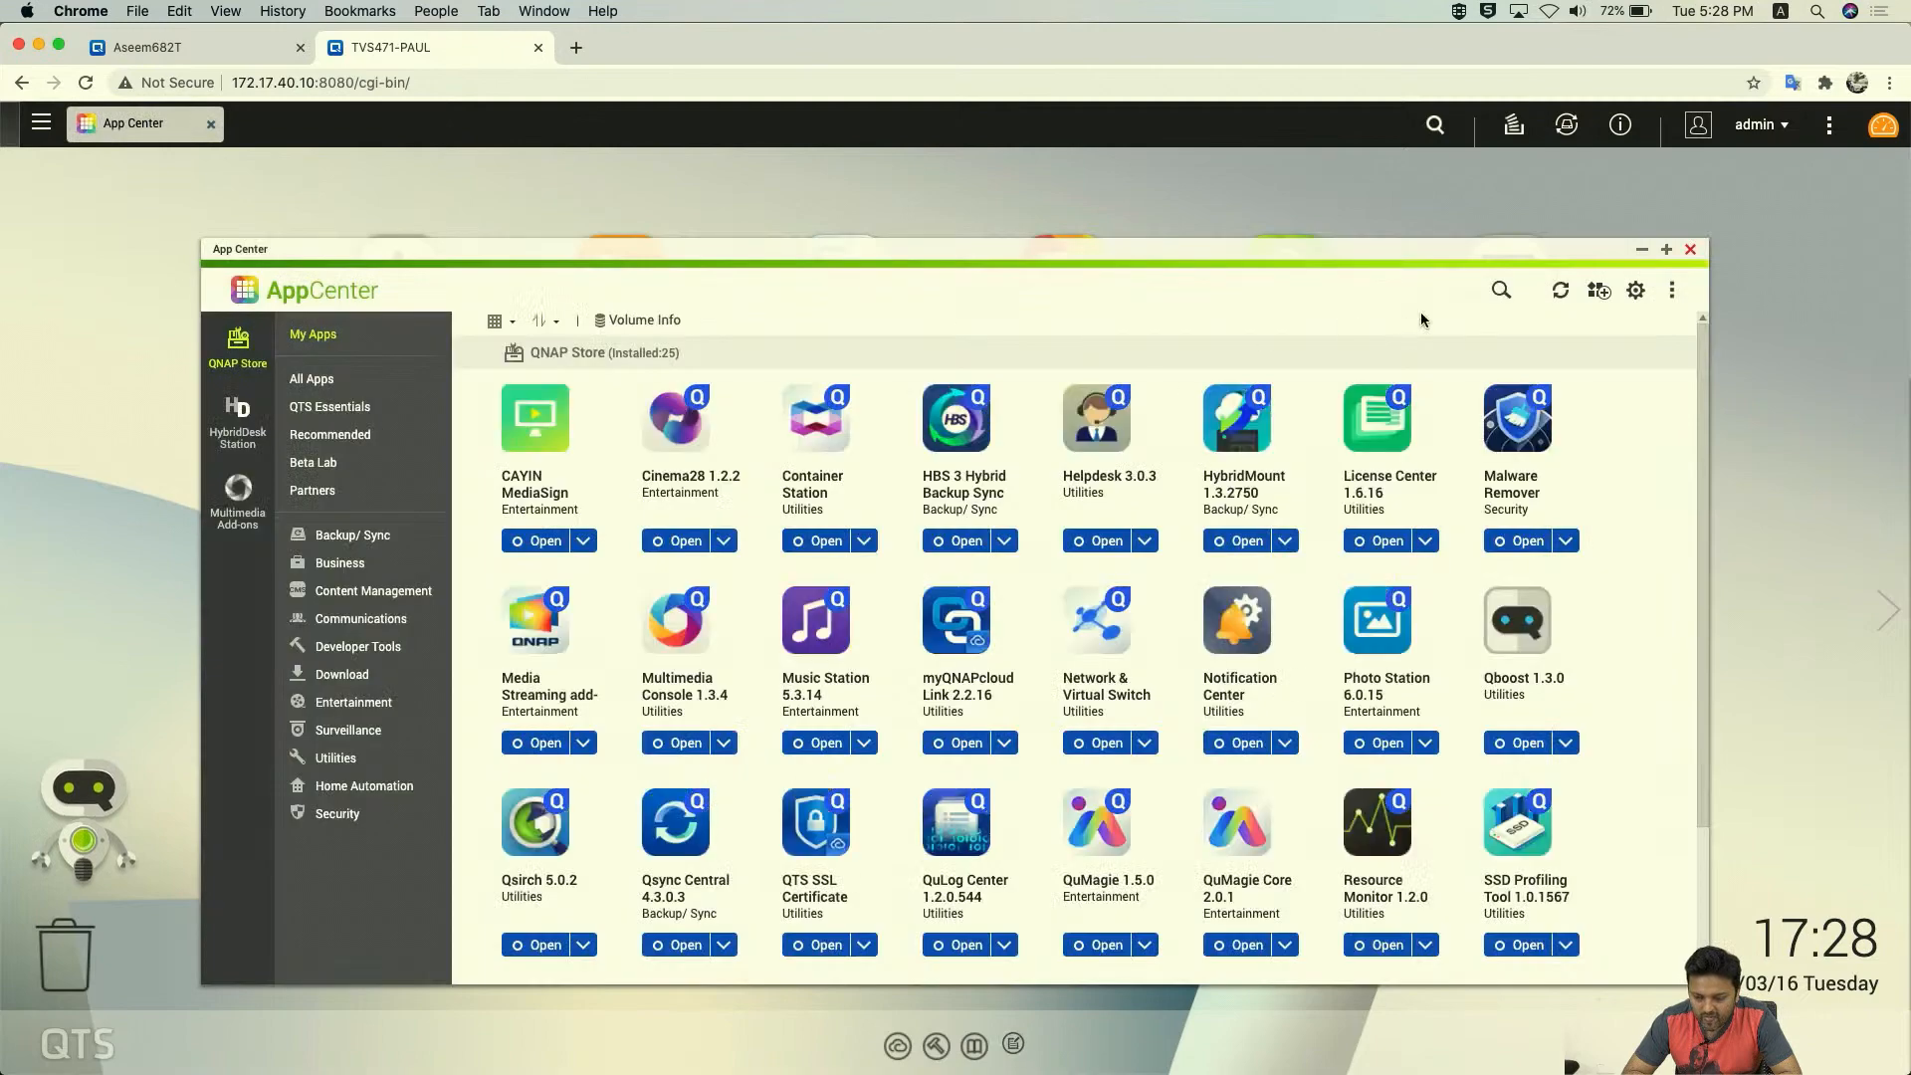
- Search App Center for 'mult' and launch Multimedia Console
{"action": "left_click", "coordinate": [1500, 290]}
{"action": "type", "text": "multi"}
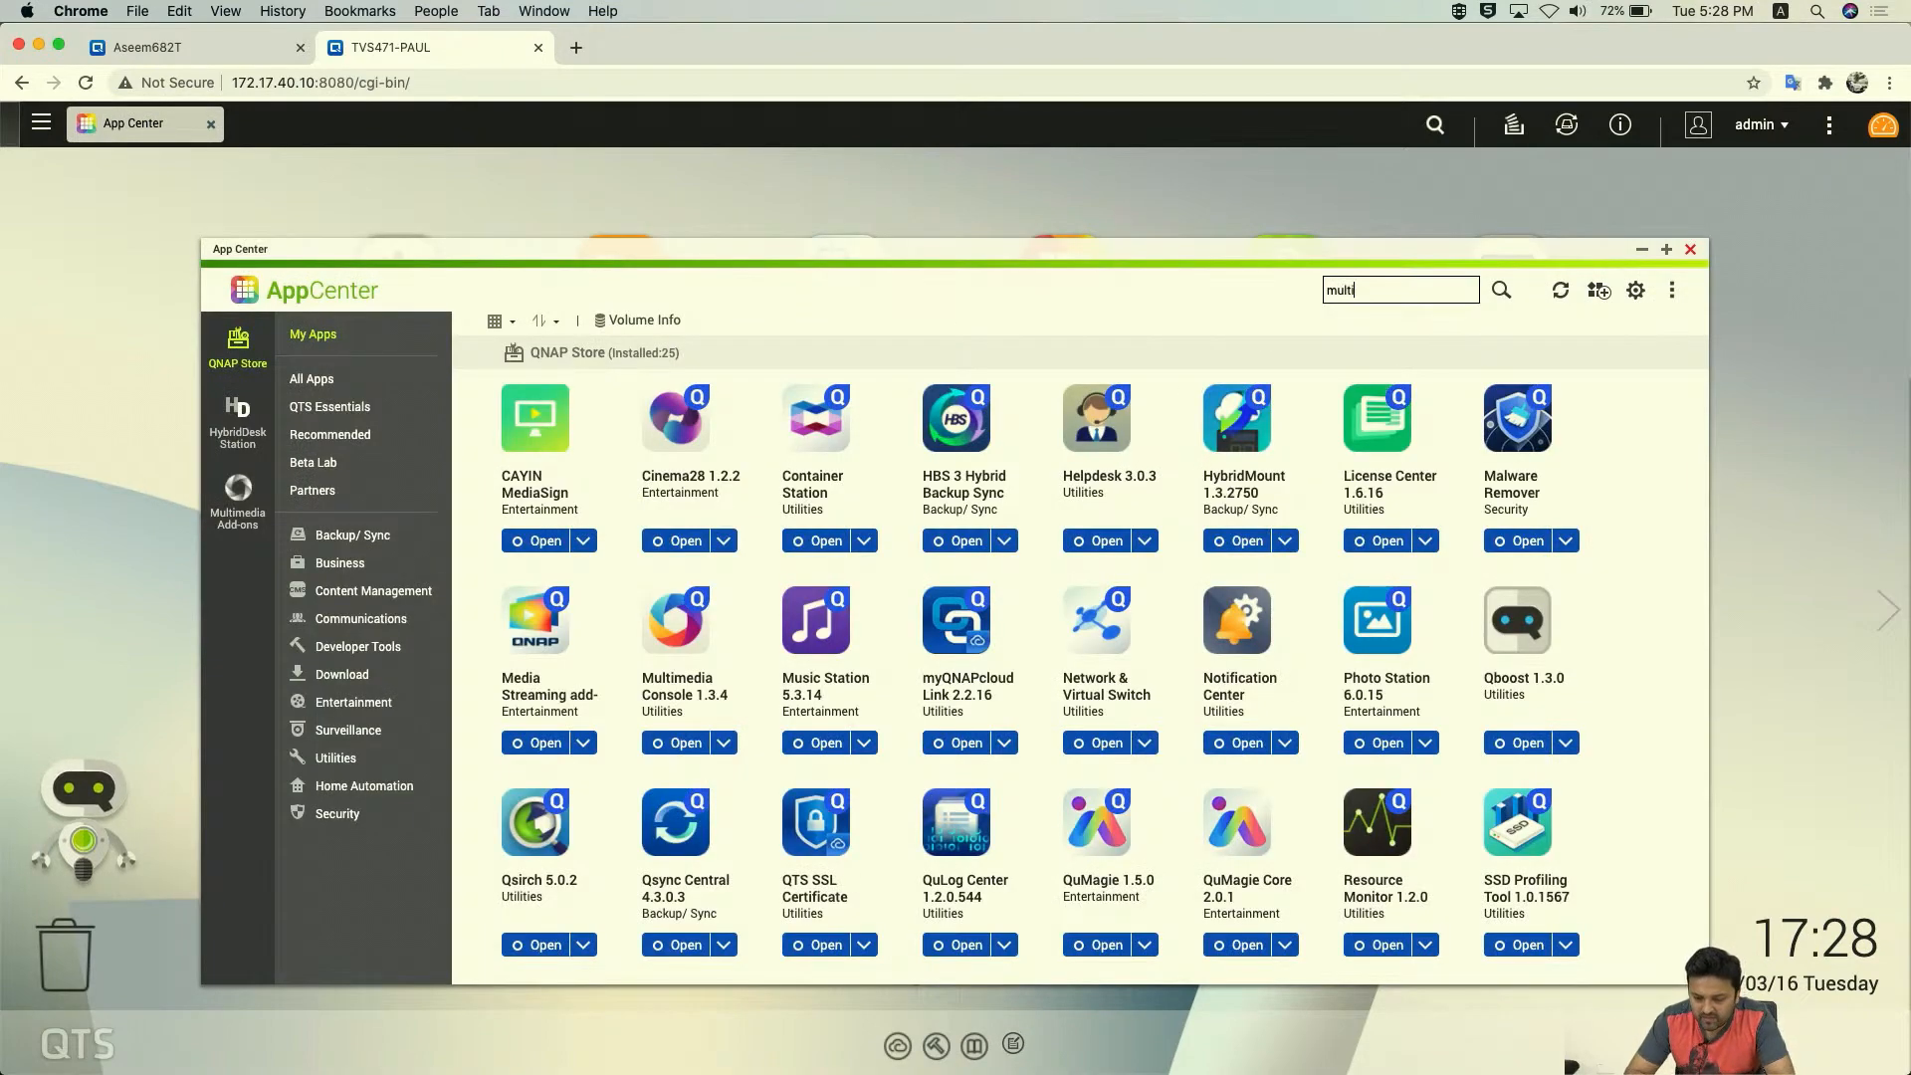
{"action": "key", "text": "Return"}
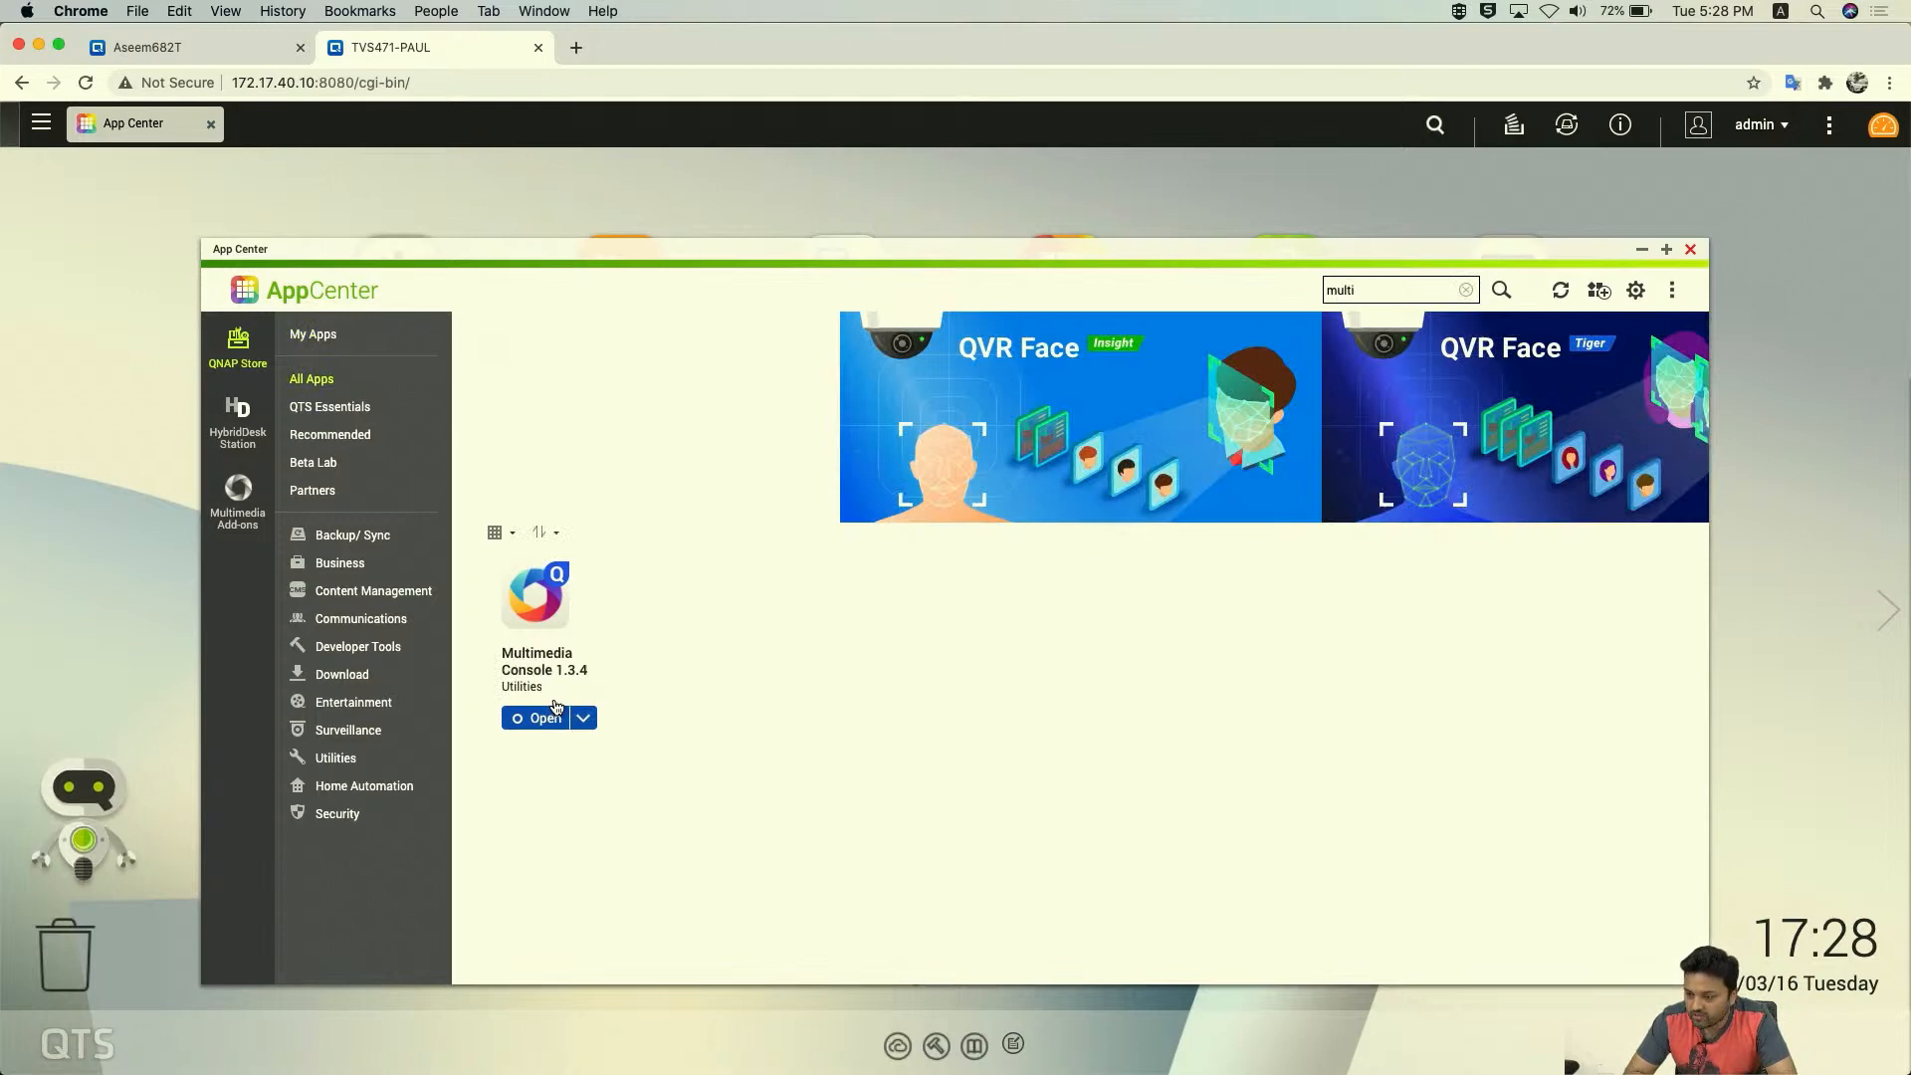
{"action": "left_click", "coordinate": [582, 717]}
{"action": "mouse_move", "coordinate": [623, 780]}
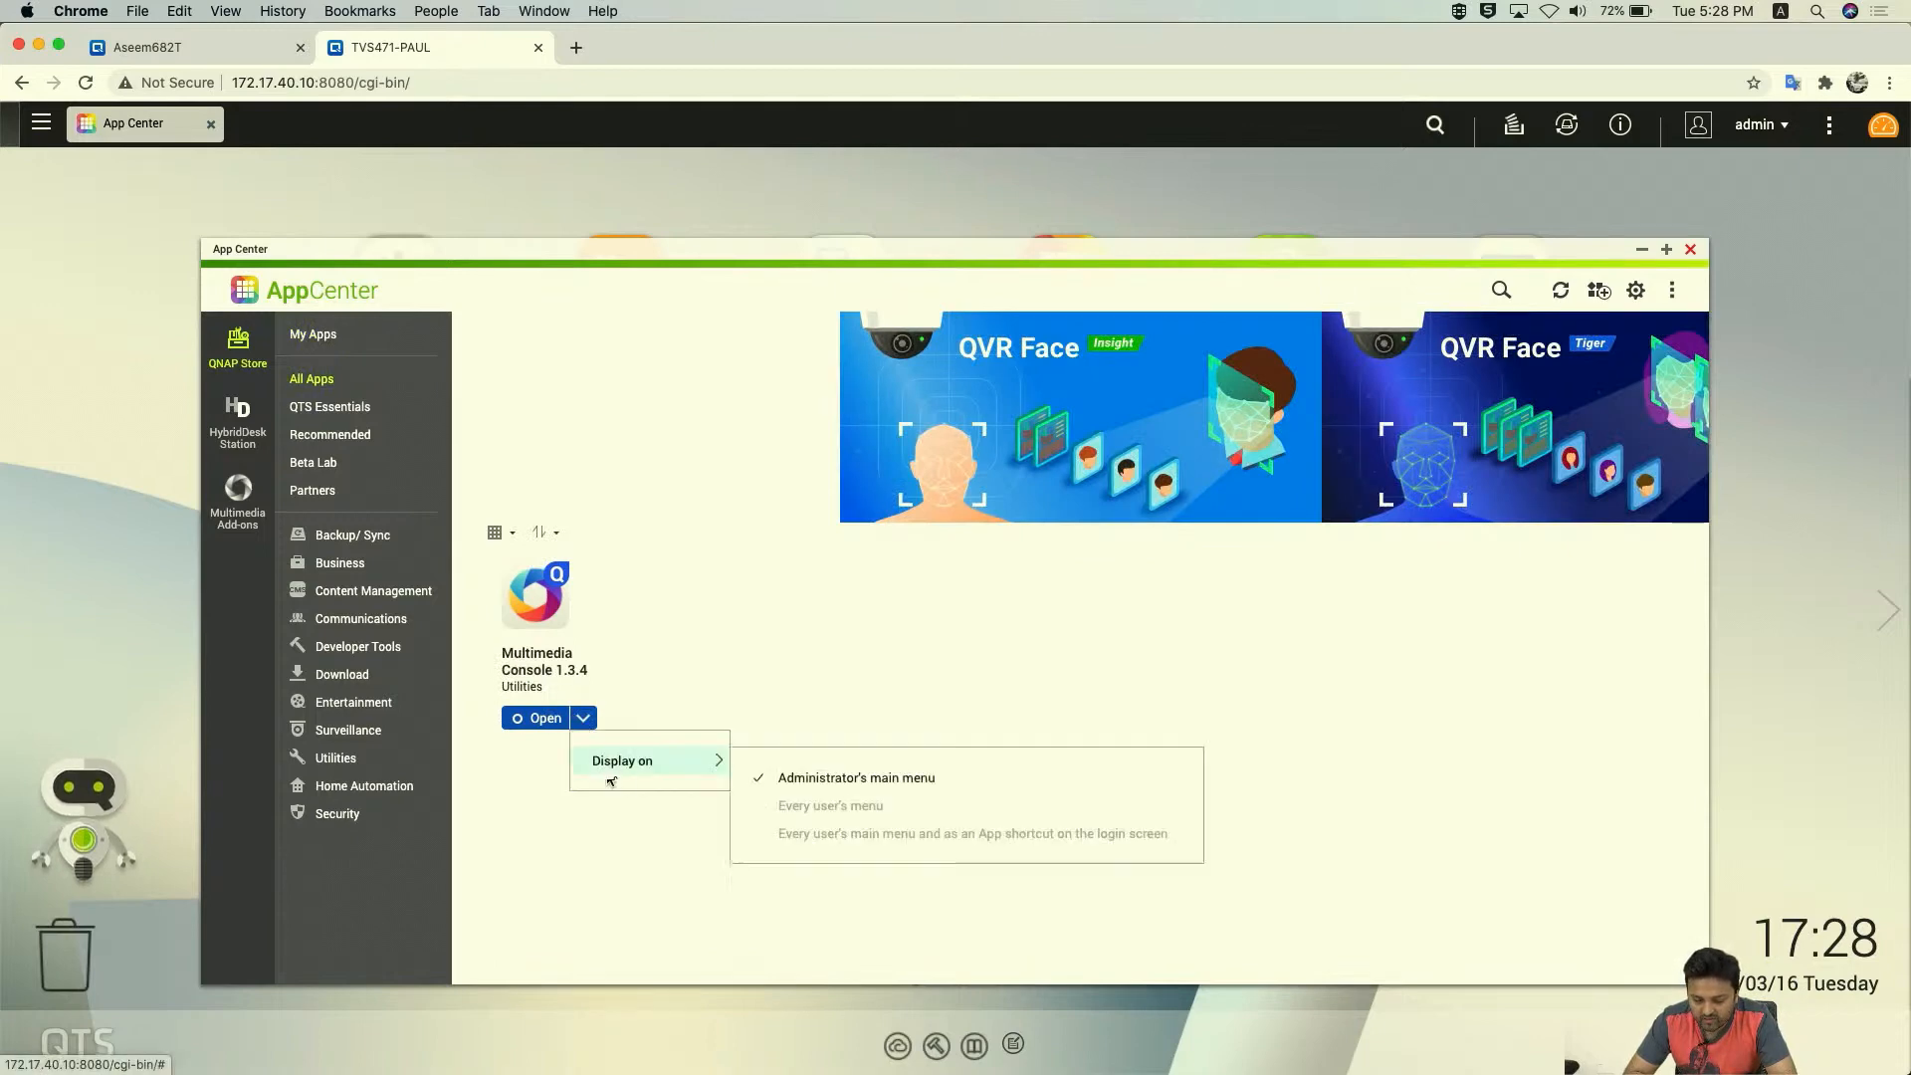
{"action": "left_click", "coordinate": [554, 852]}
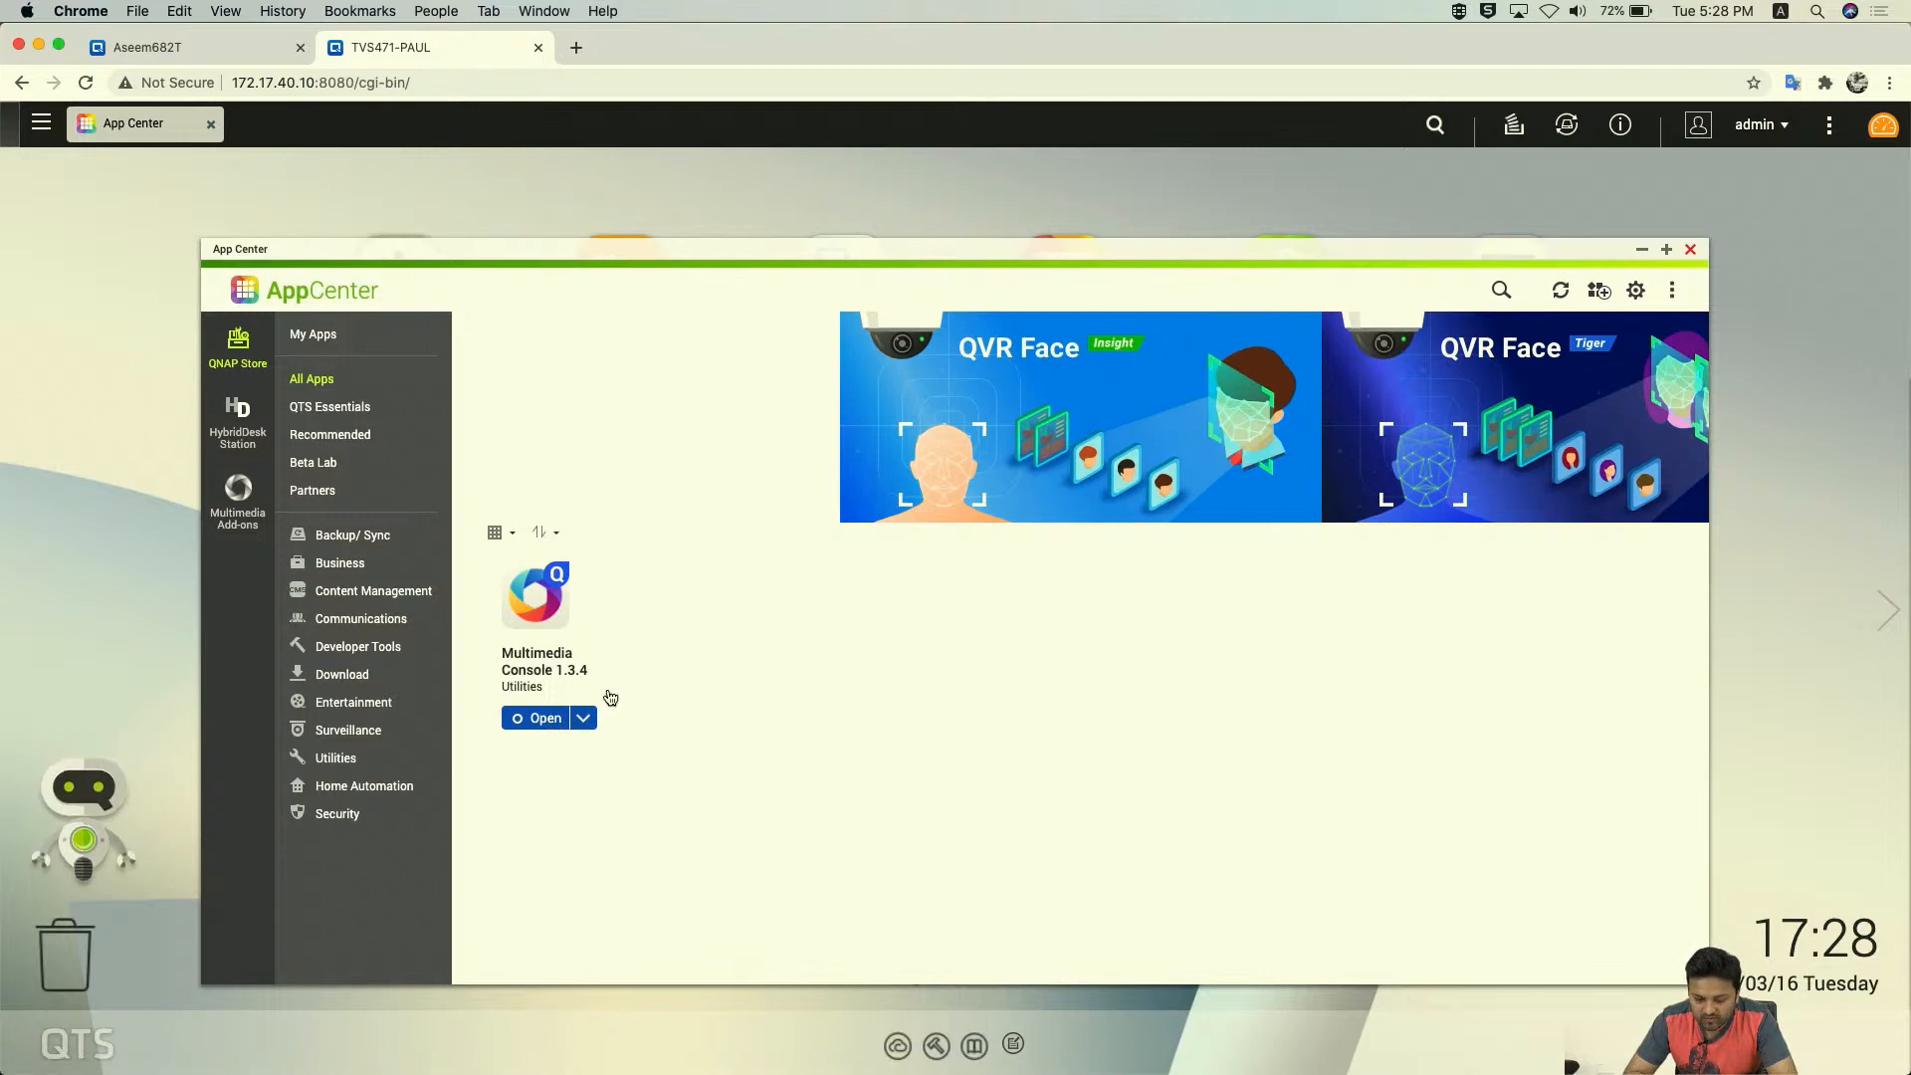
{"action": "left_click", "coordinate": [542, 719]}
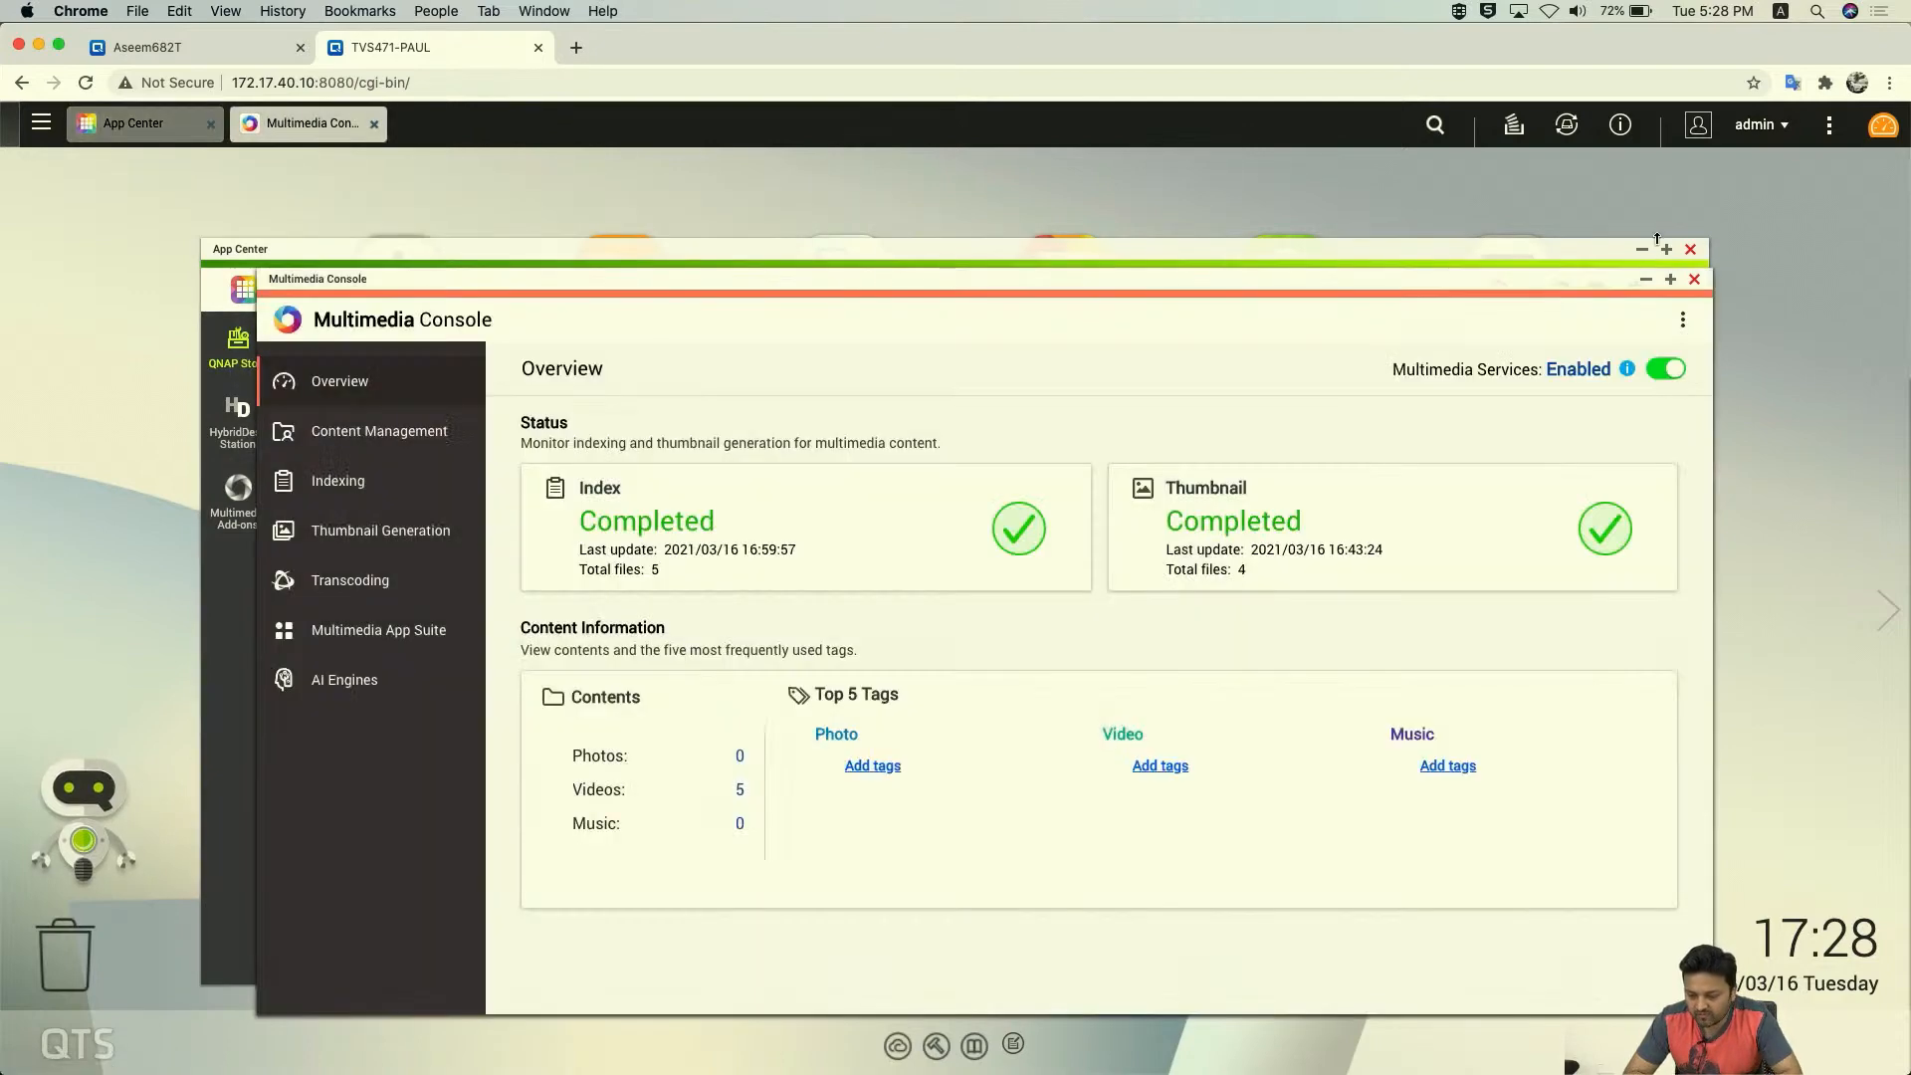
- Close App Center, then reposition and enlarge the Multimedia Console window
{"action": "left_click", "coordinate": [1690, 249]}
{"action": "left_click_drag", "start_coordinate": [1078, 277], "coordinate": [1001, 159]}
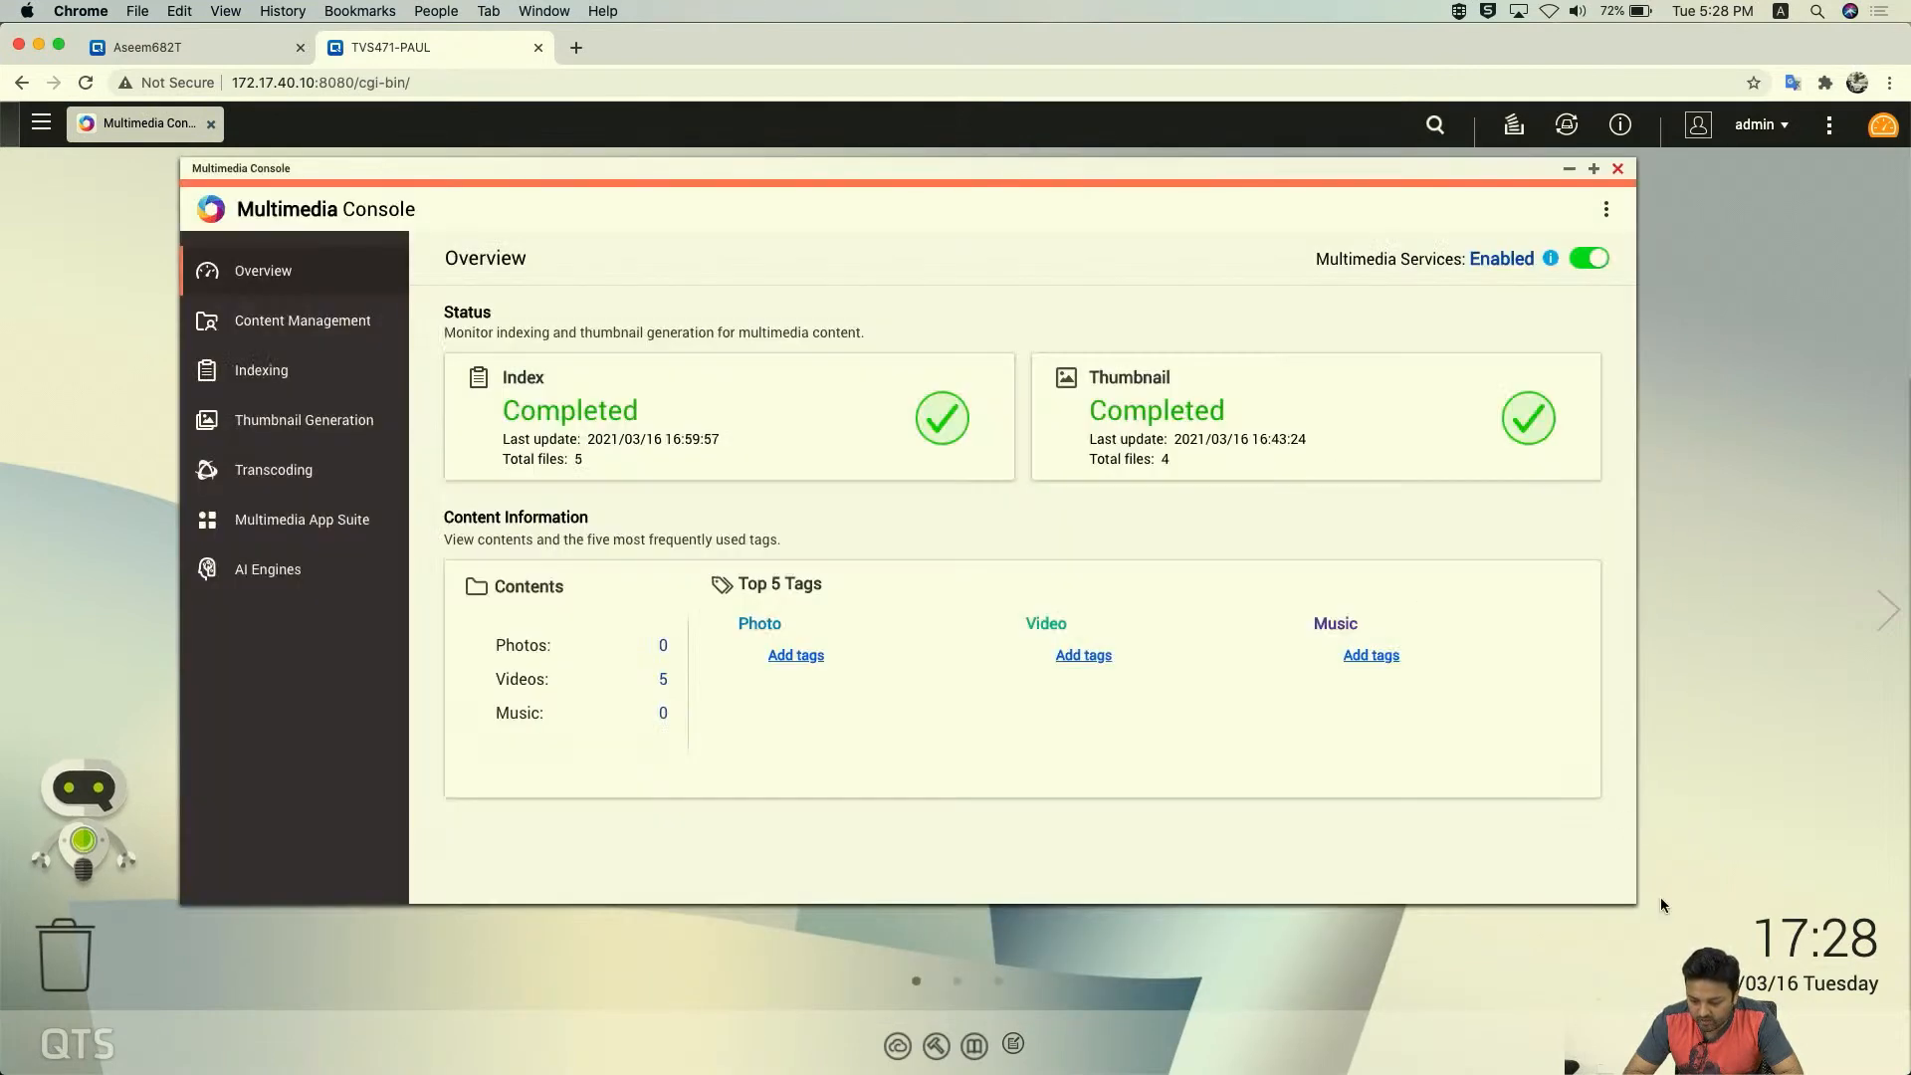
{"action": "left_click_drag", "start_coordinate": [1636, 898], "coordinate": [1884, 1060]}
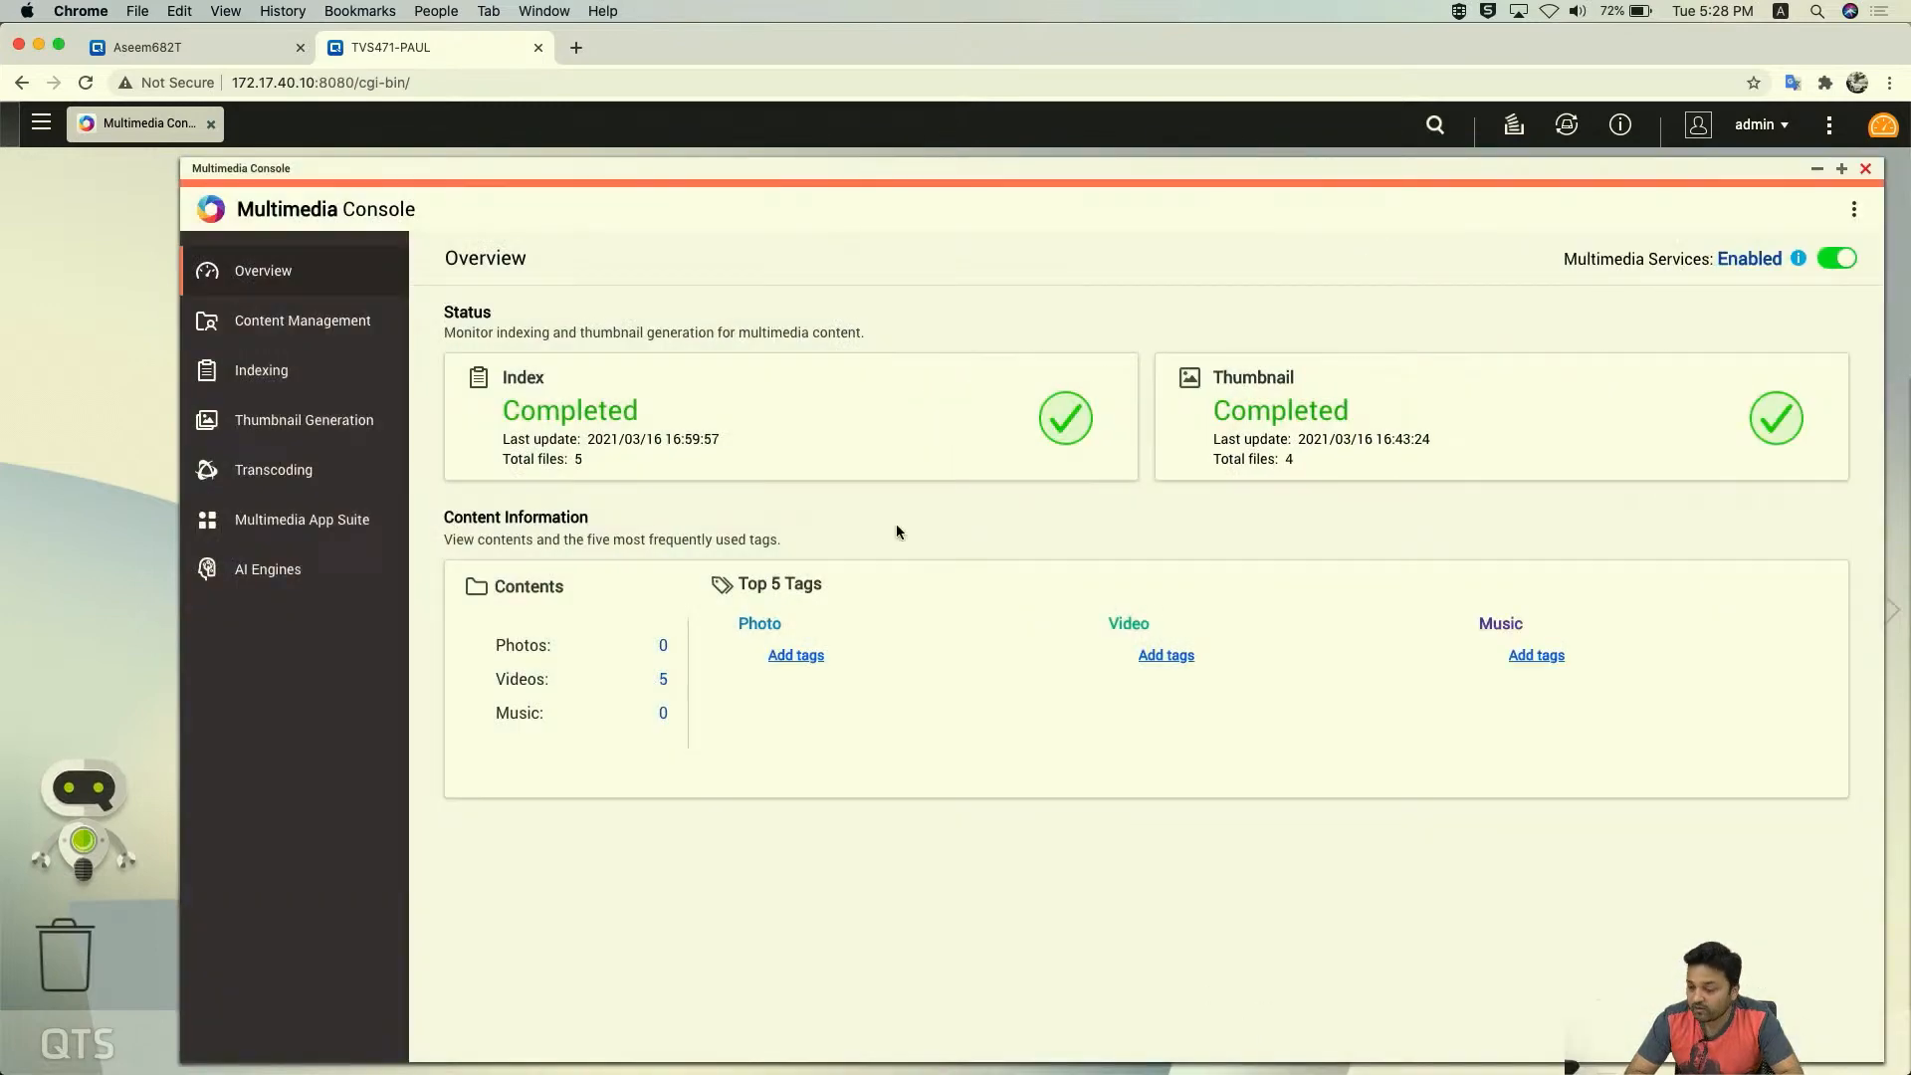
{"action": "left_click", "coordinate": [157, 49]}
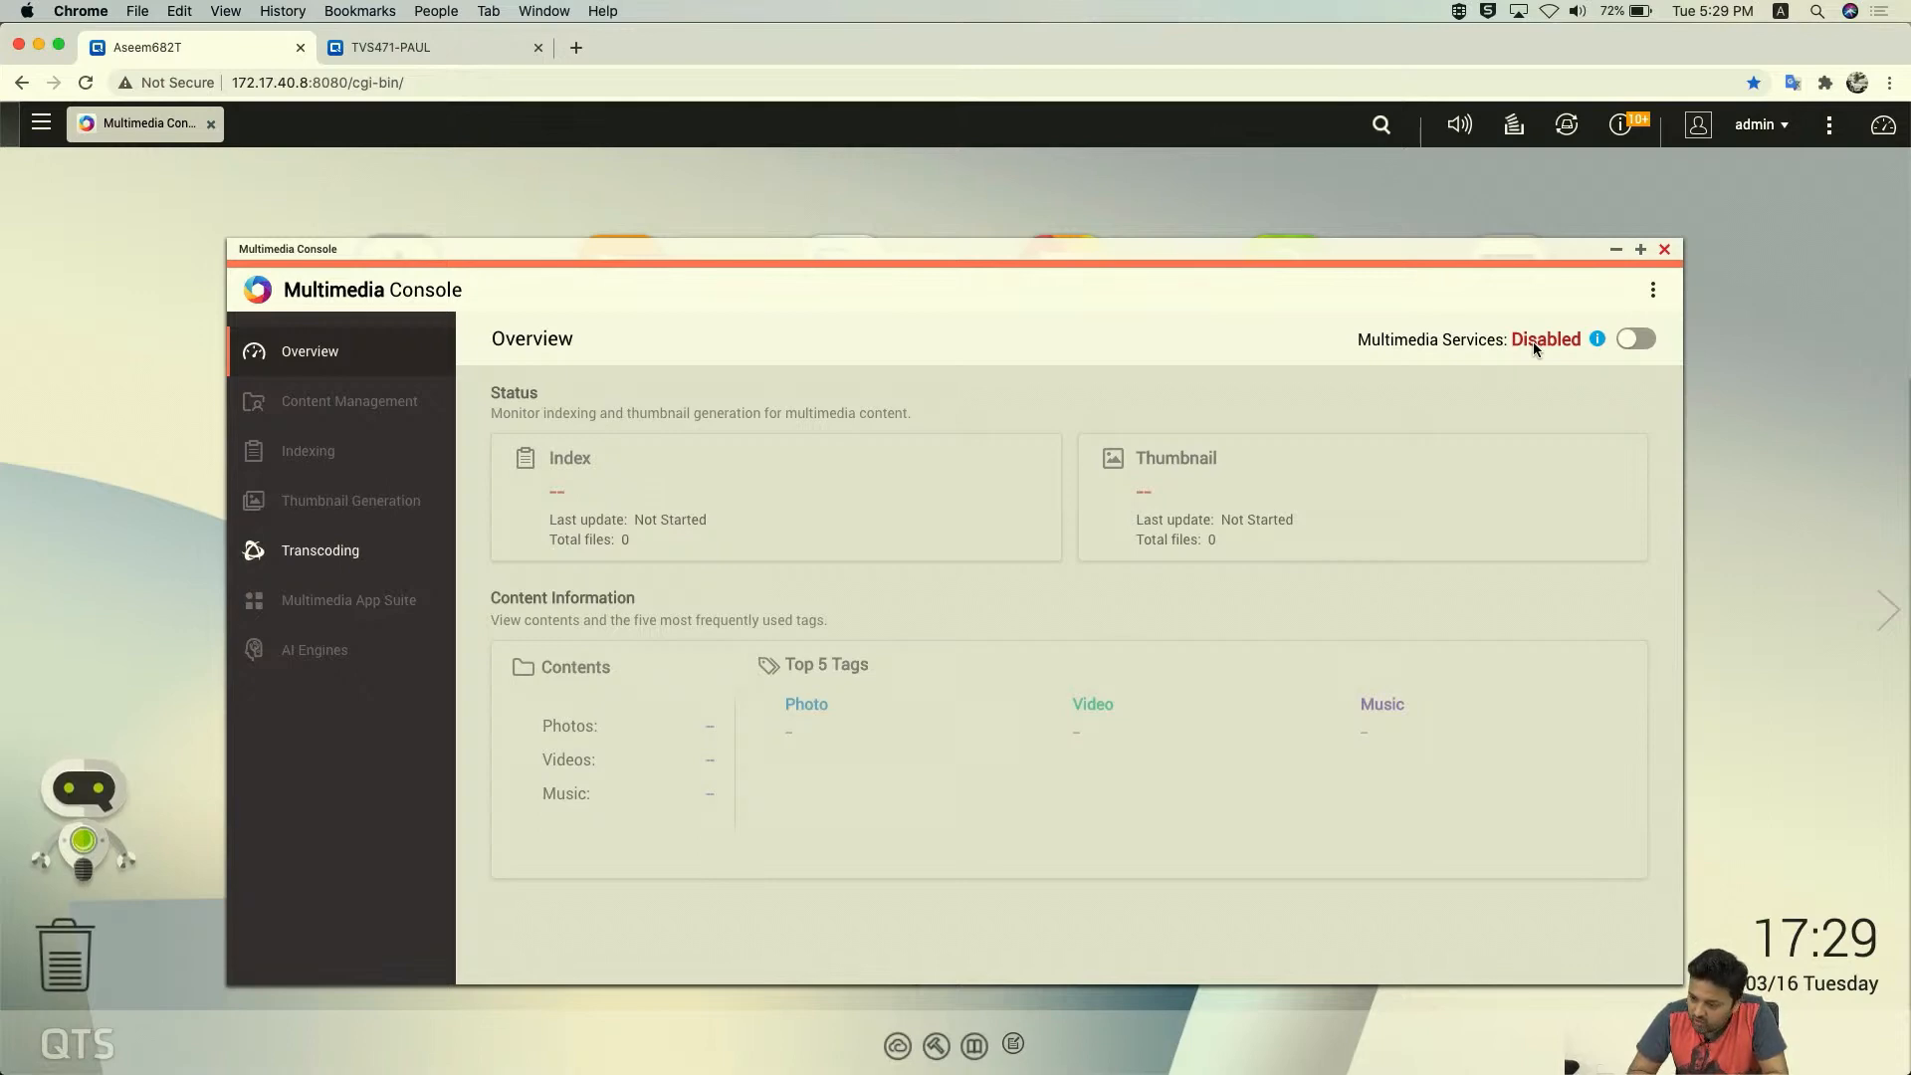
- On the 172.17.40.8 NAS, reopen Multimedia Console maximized and enable Multimedia Services
{"action": "left_click", "coordinate": [1665, 250]}
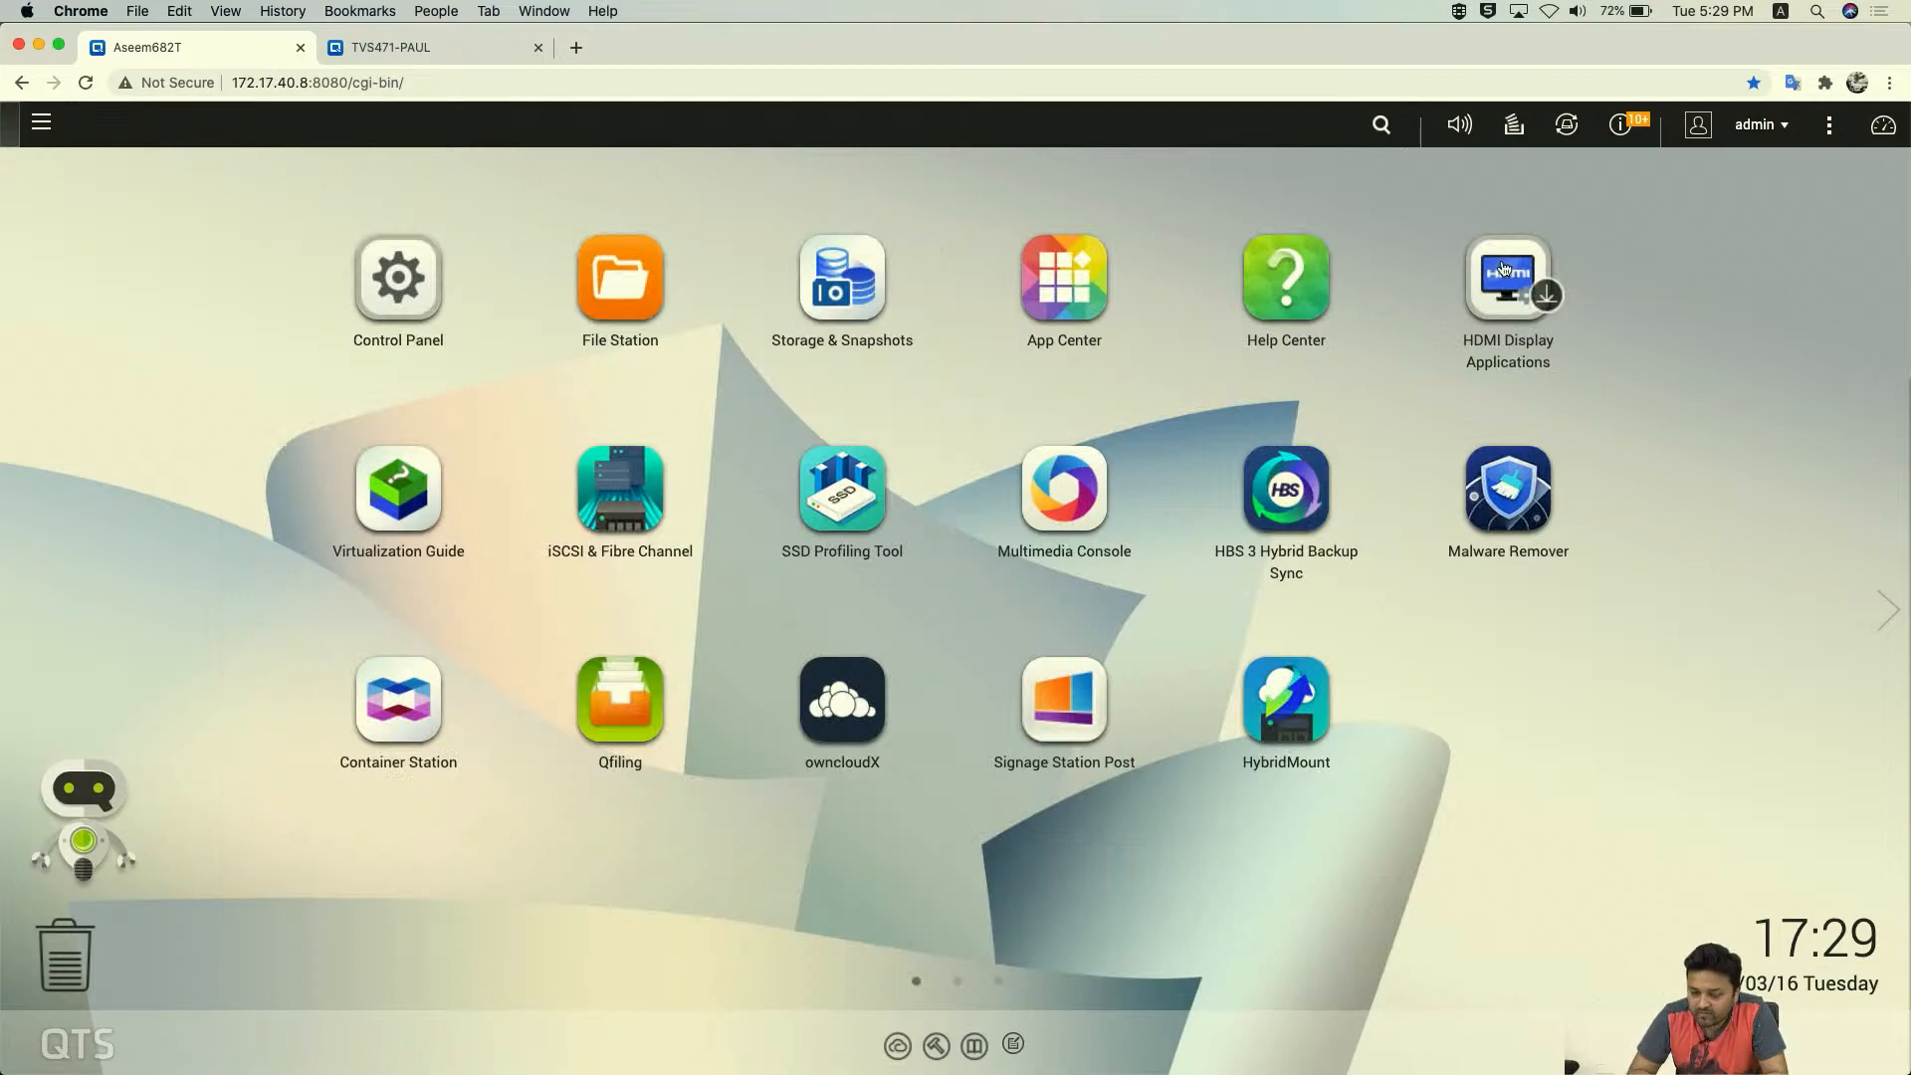
{"action": "left_click", "coordinate": [1079, 483]}
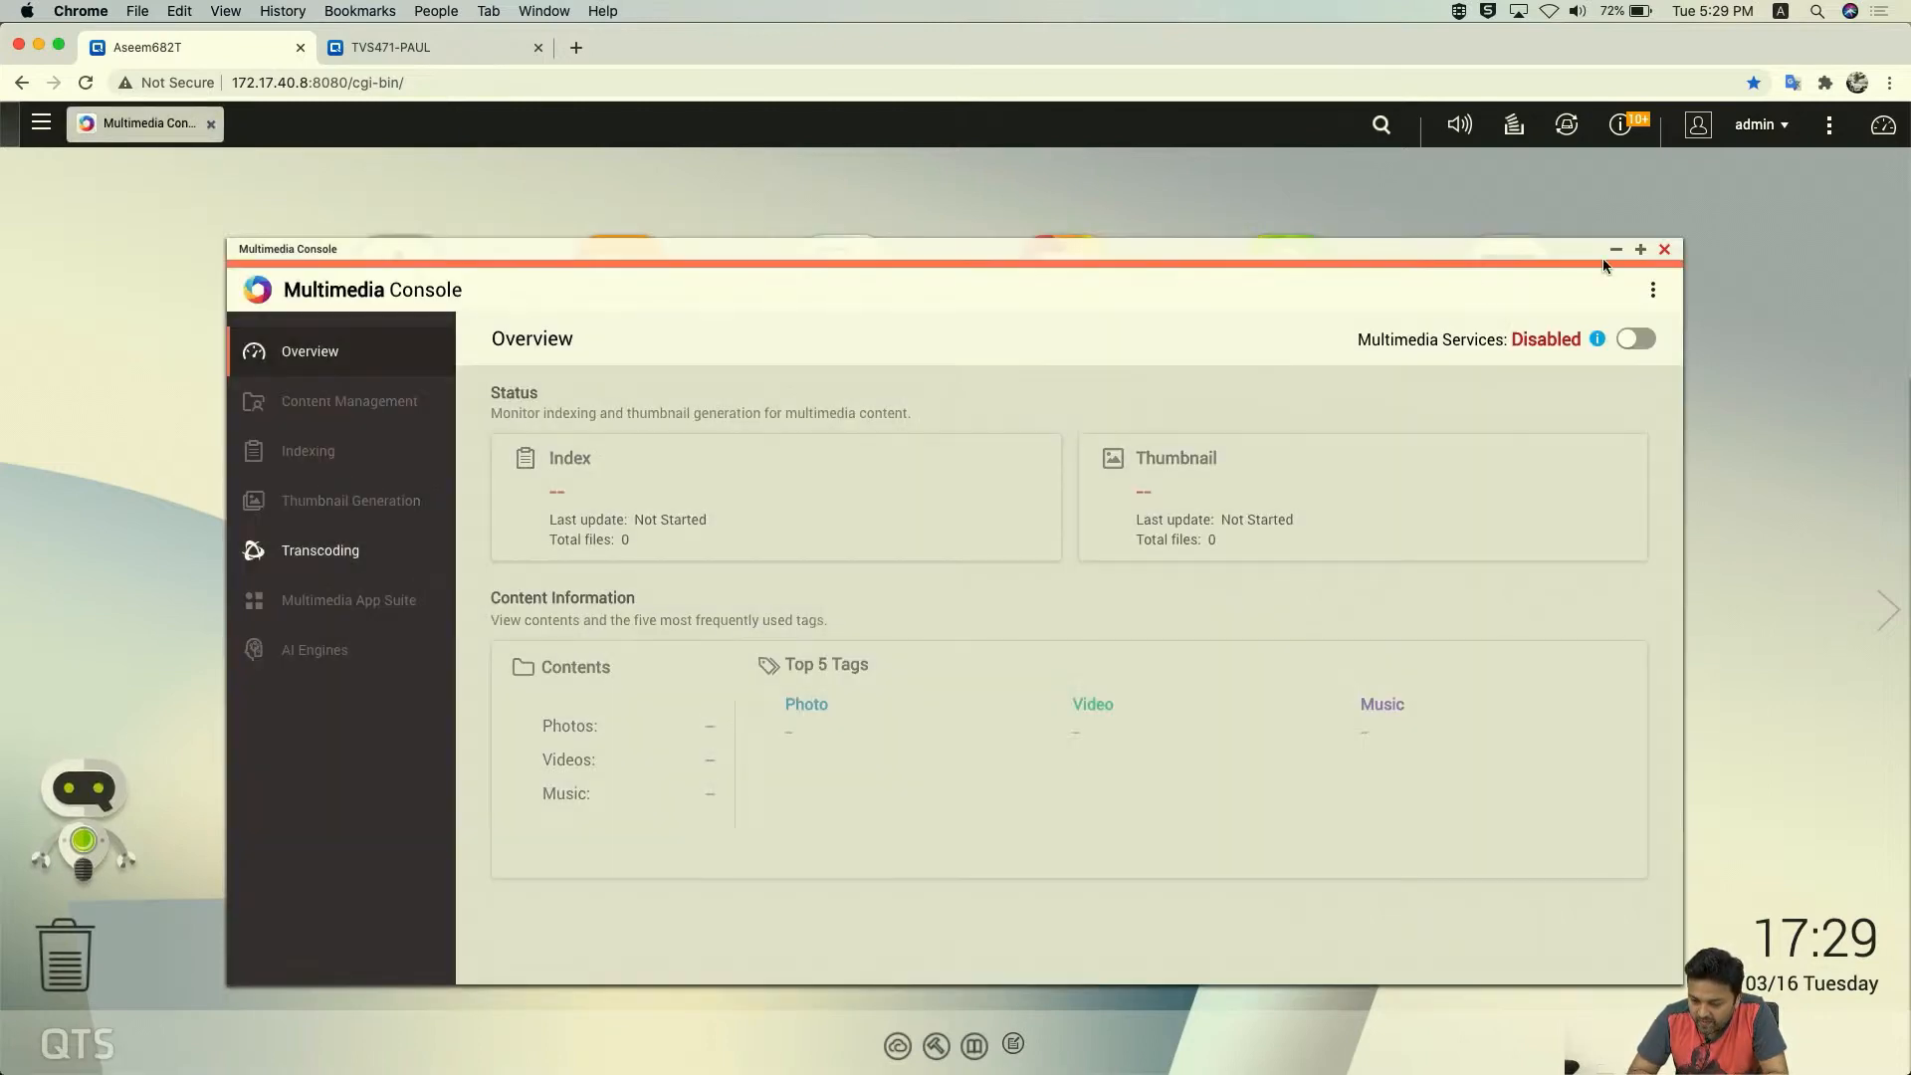
{"action": "left_click", "coordinate": [1640, 249]}
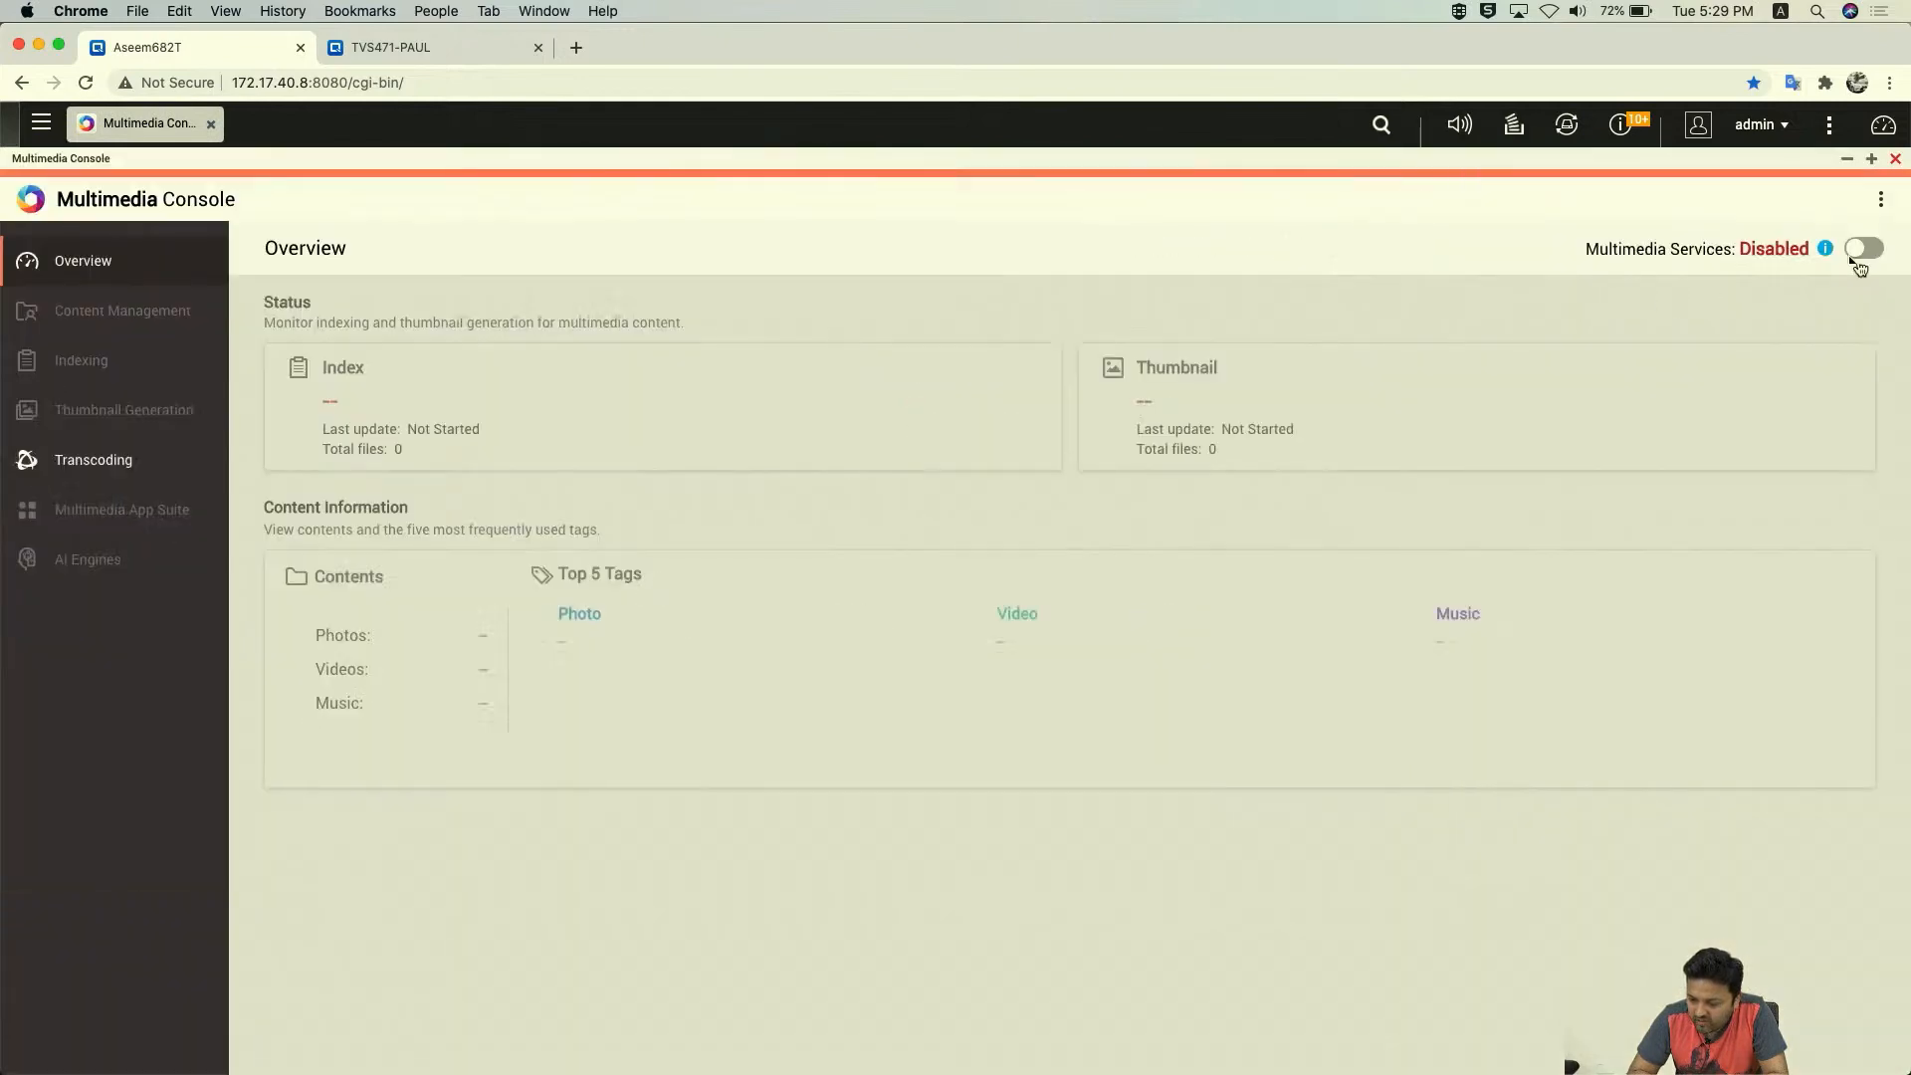
{"action": "left_click", "coordinate": [1860, 258]}
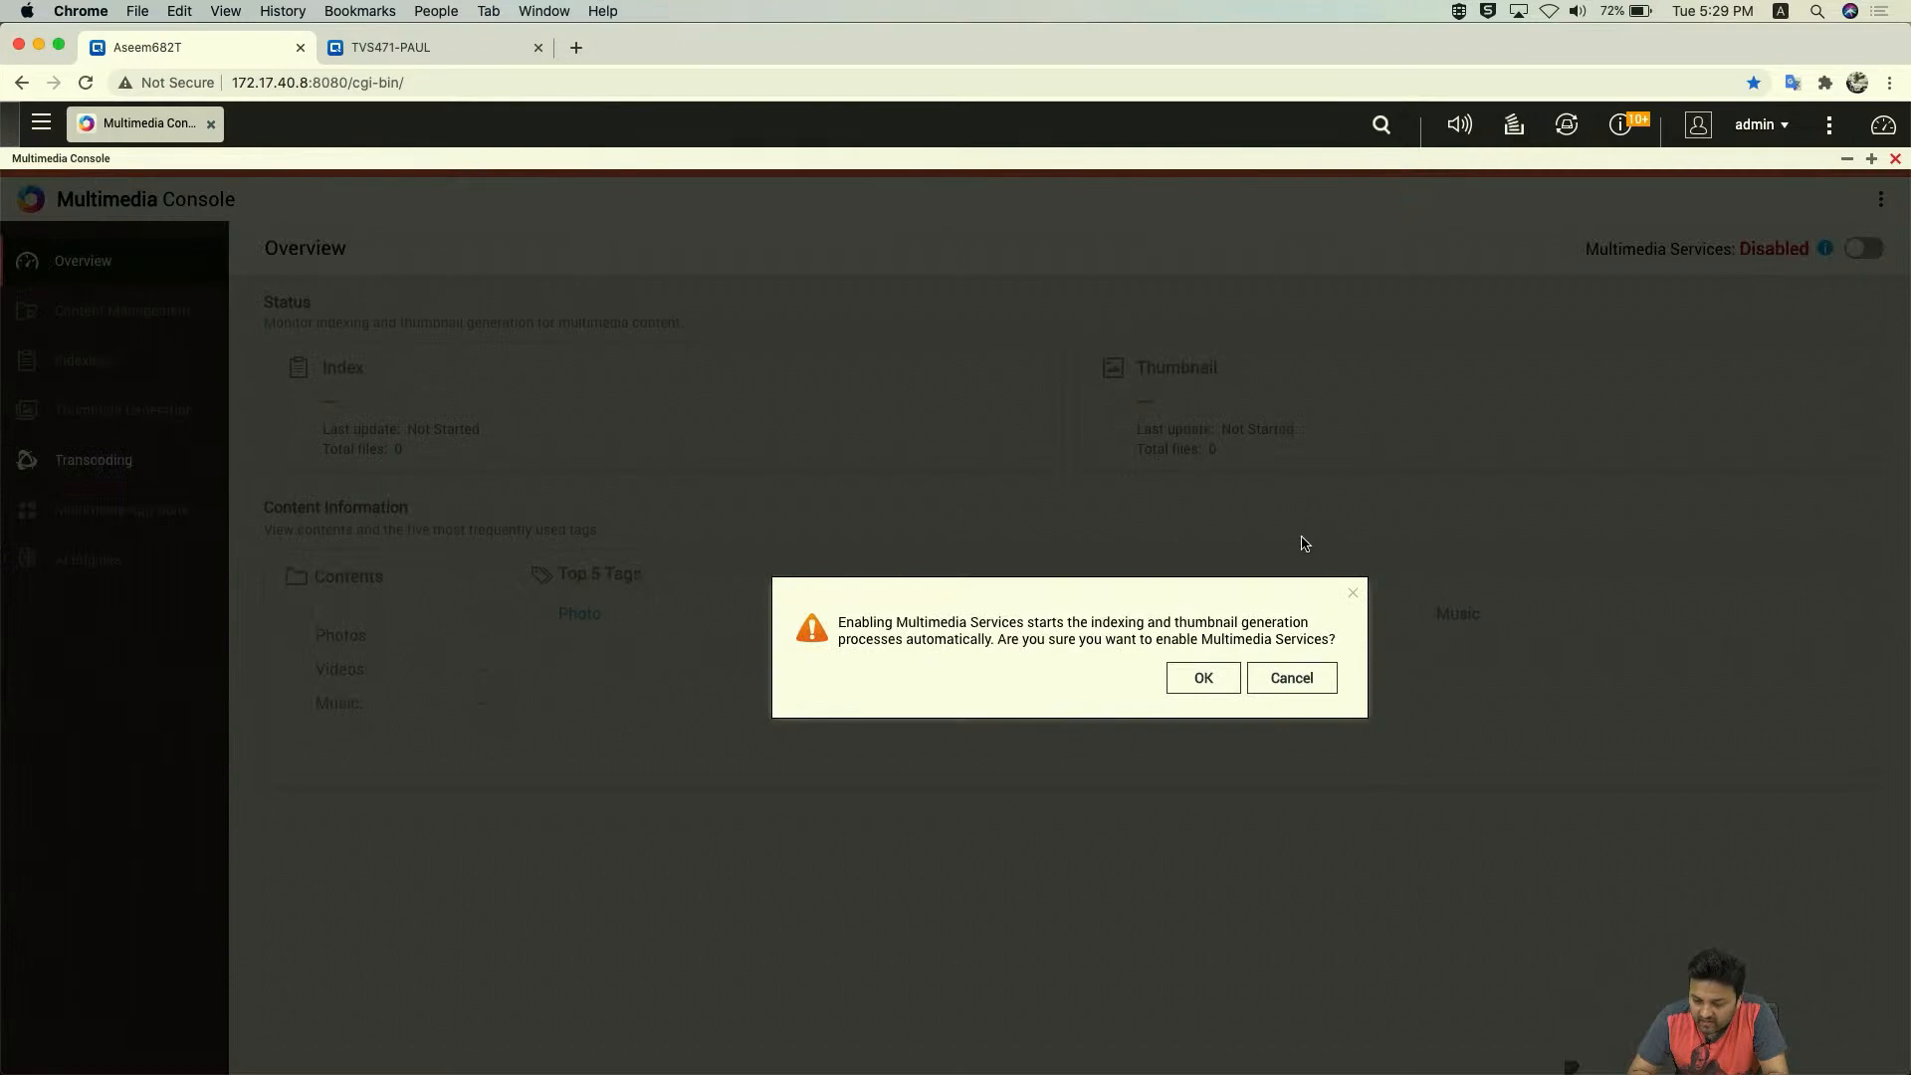
{"action": "left_click", "coordinate": [1199, 685]}
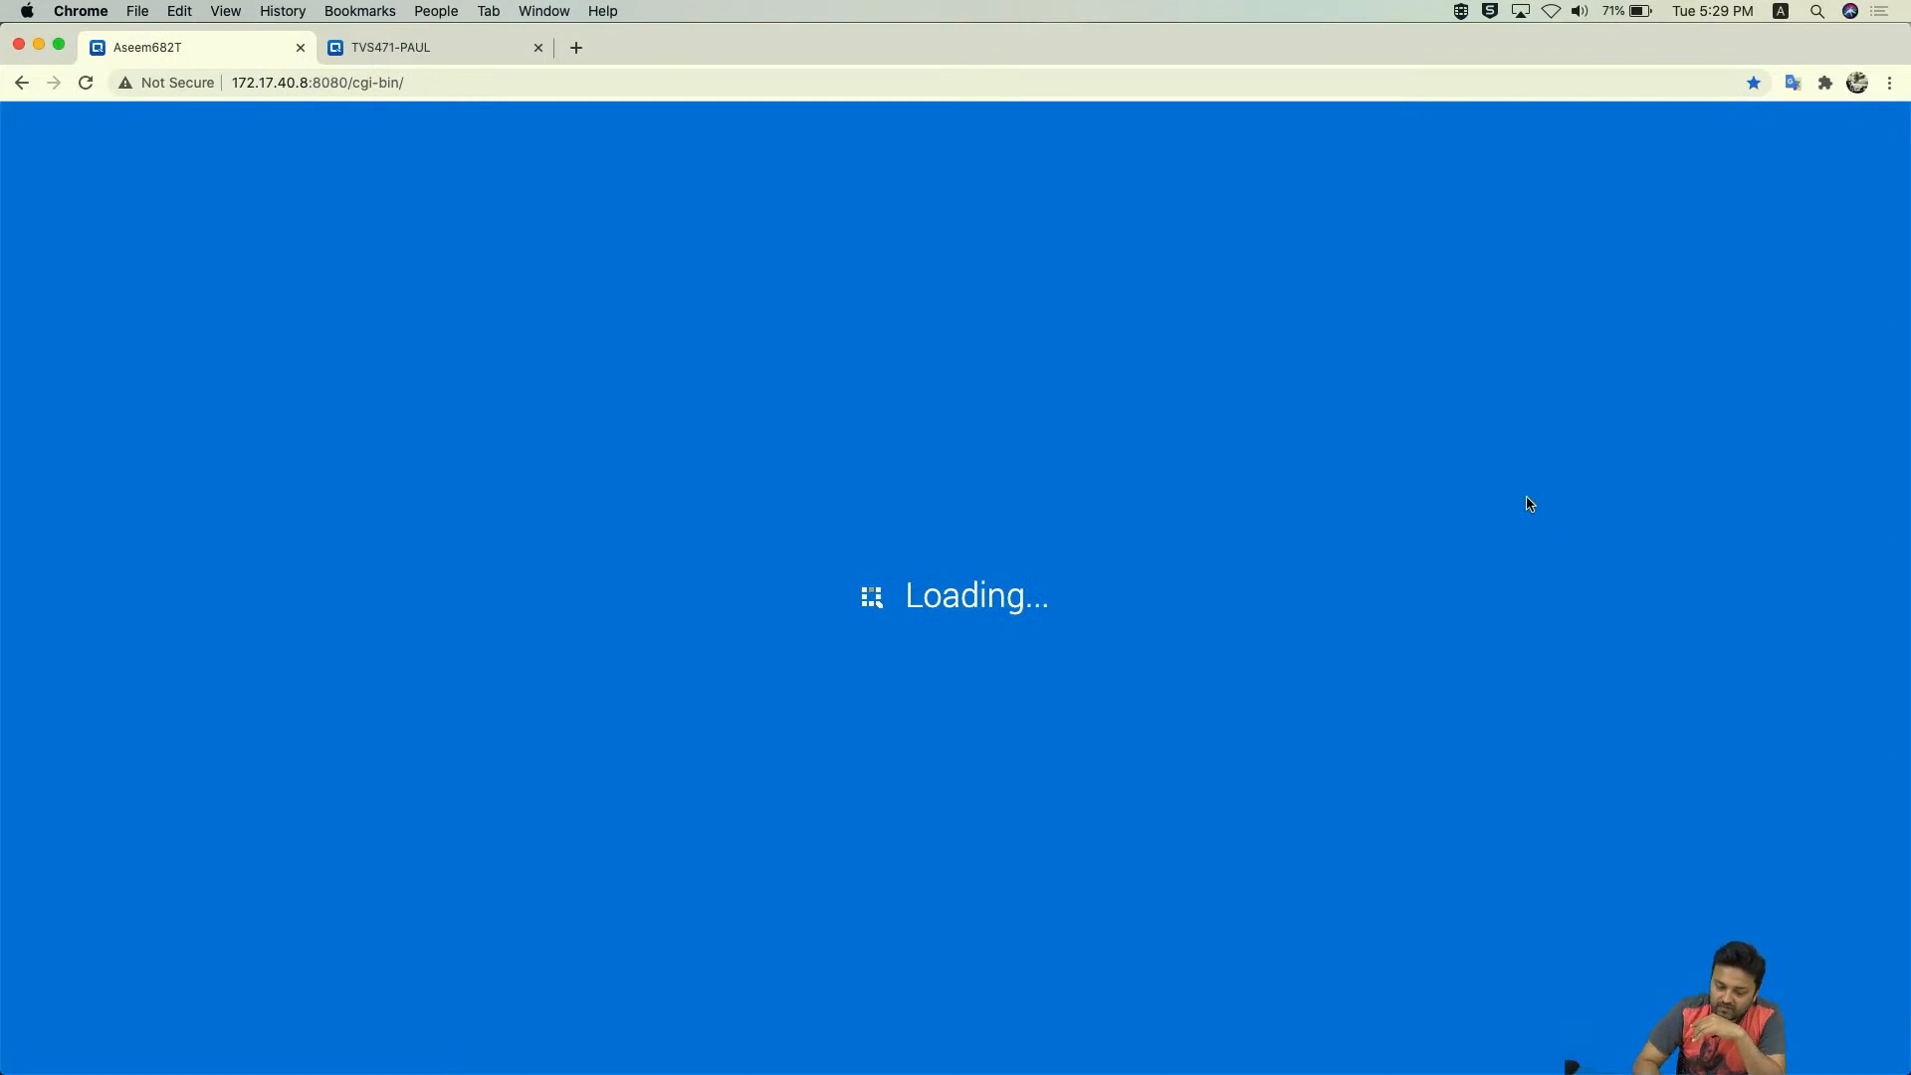
{"action": "left_click", "coordinate": [371, 50]}
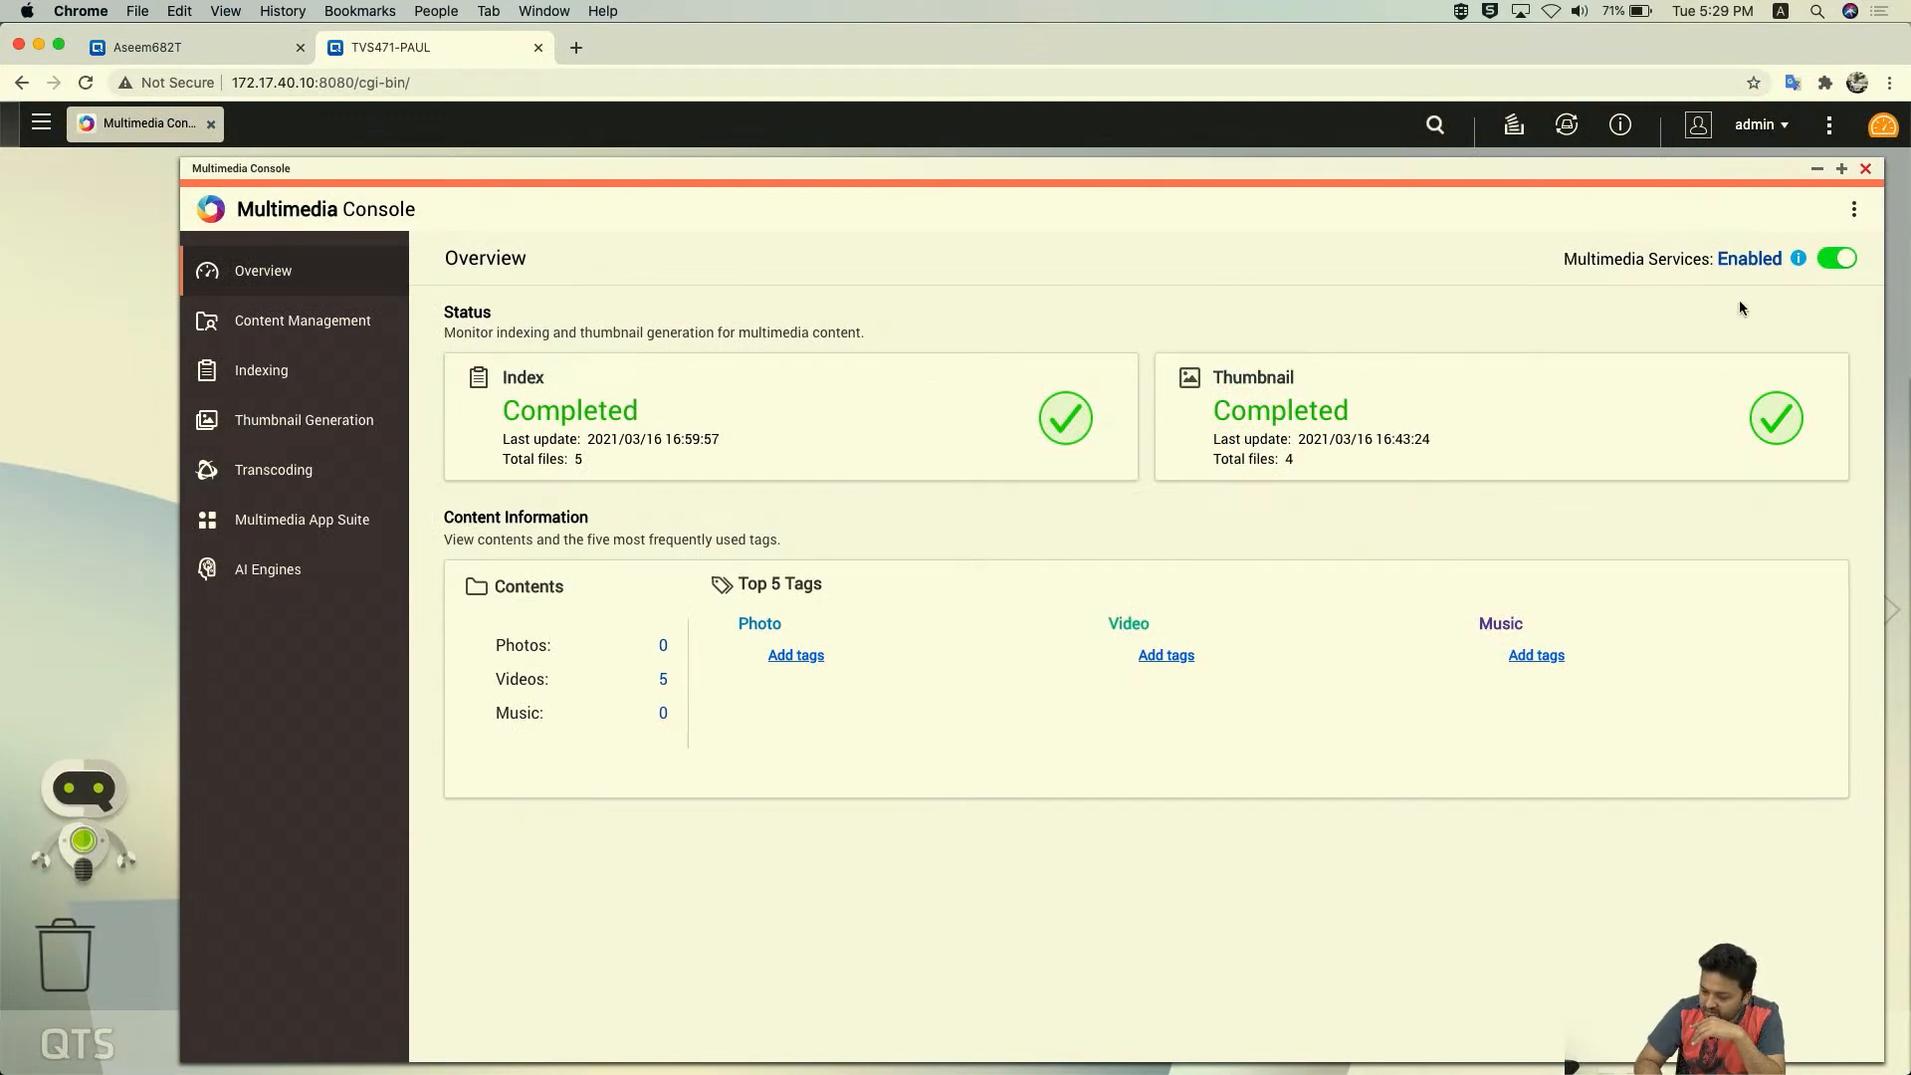
{"action": "left_click", "coordinate": [195, 51]}
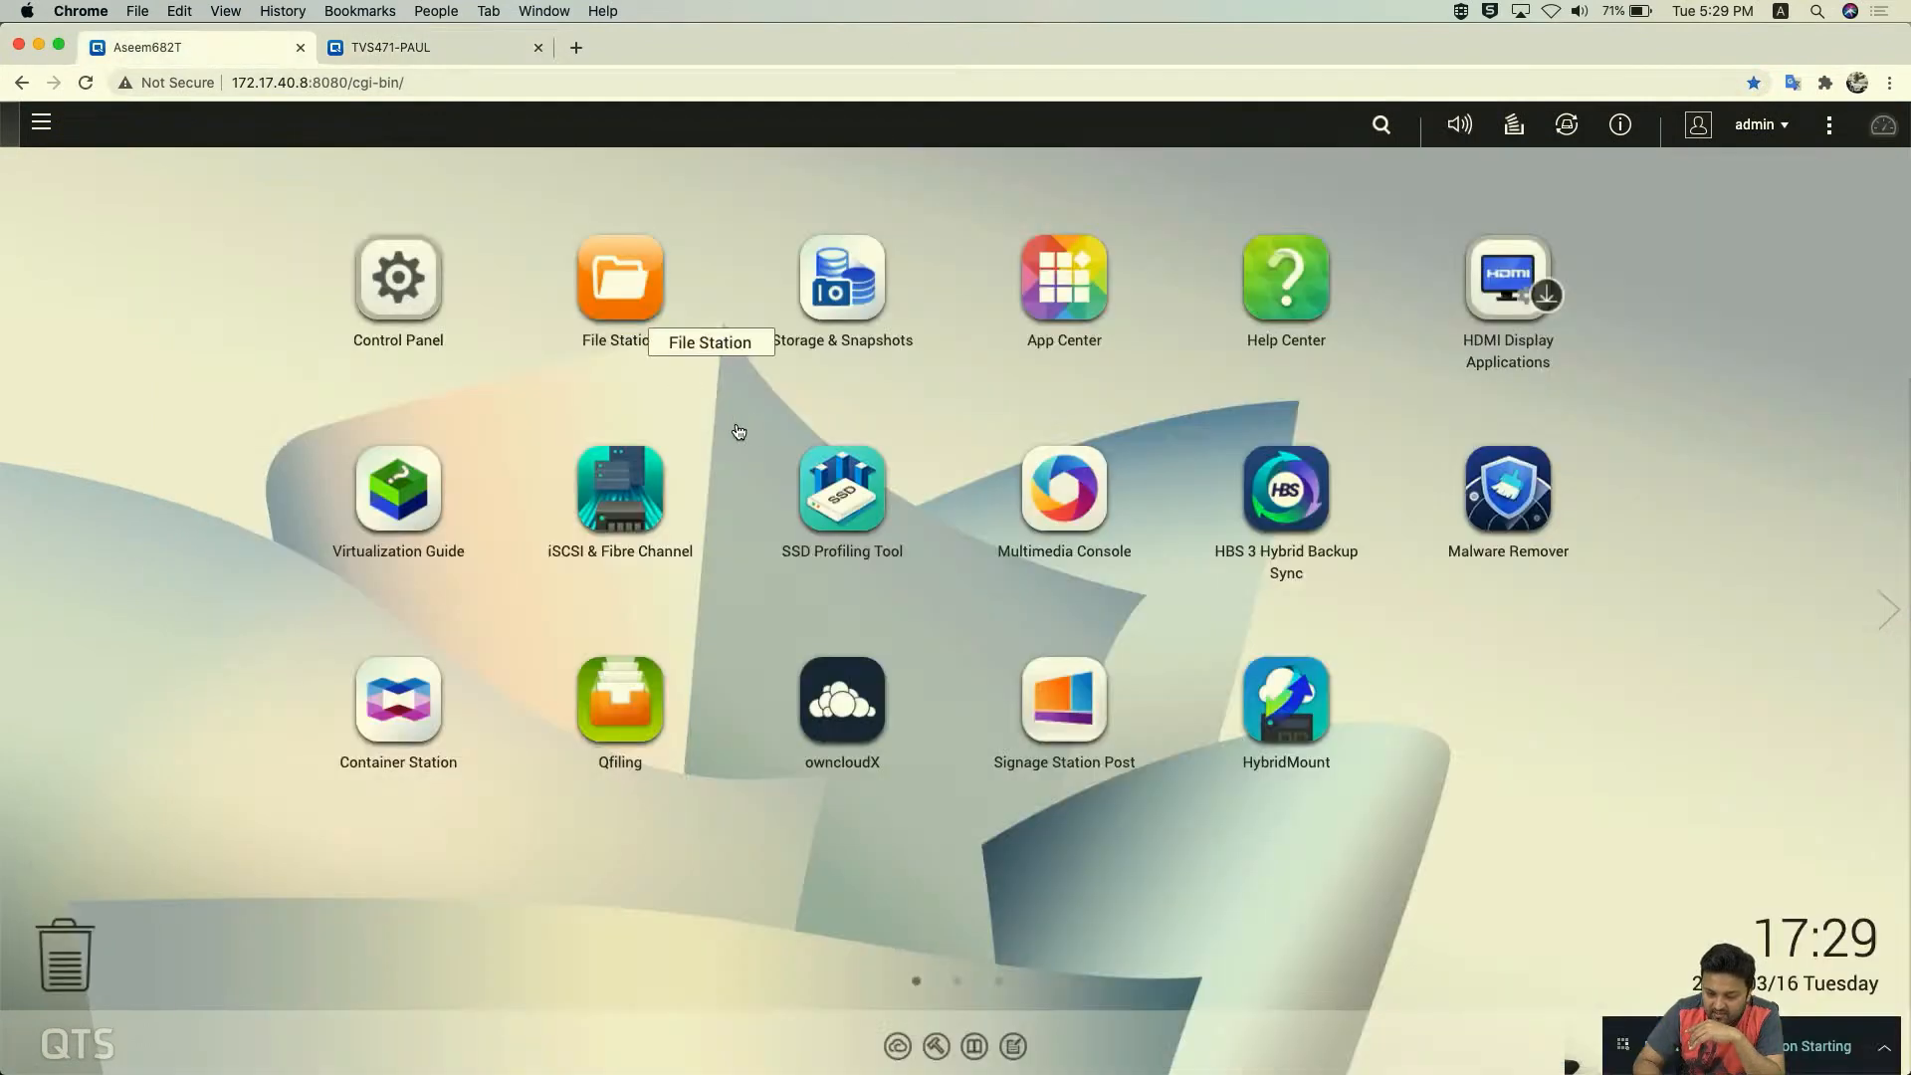
{"action": "left_click", "coordinate": [1078, 499]}
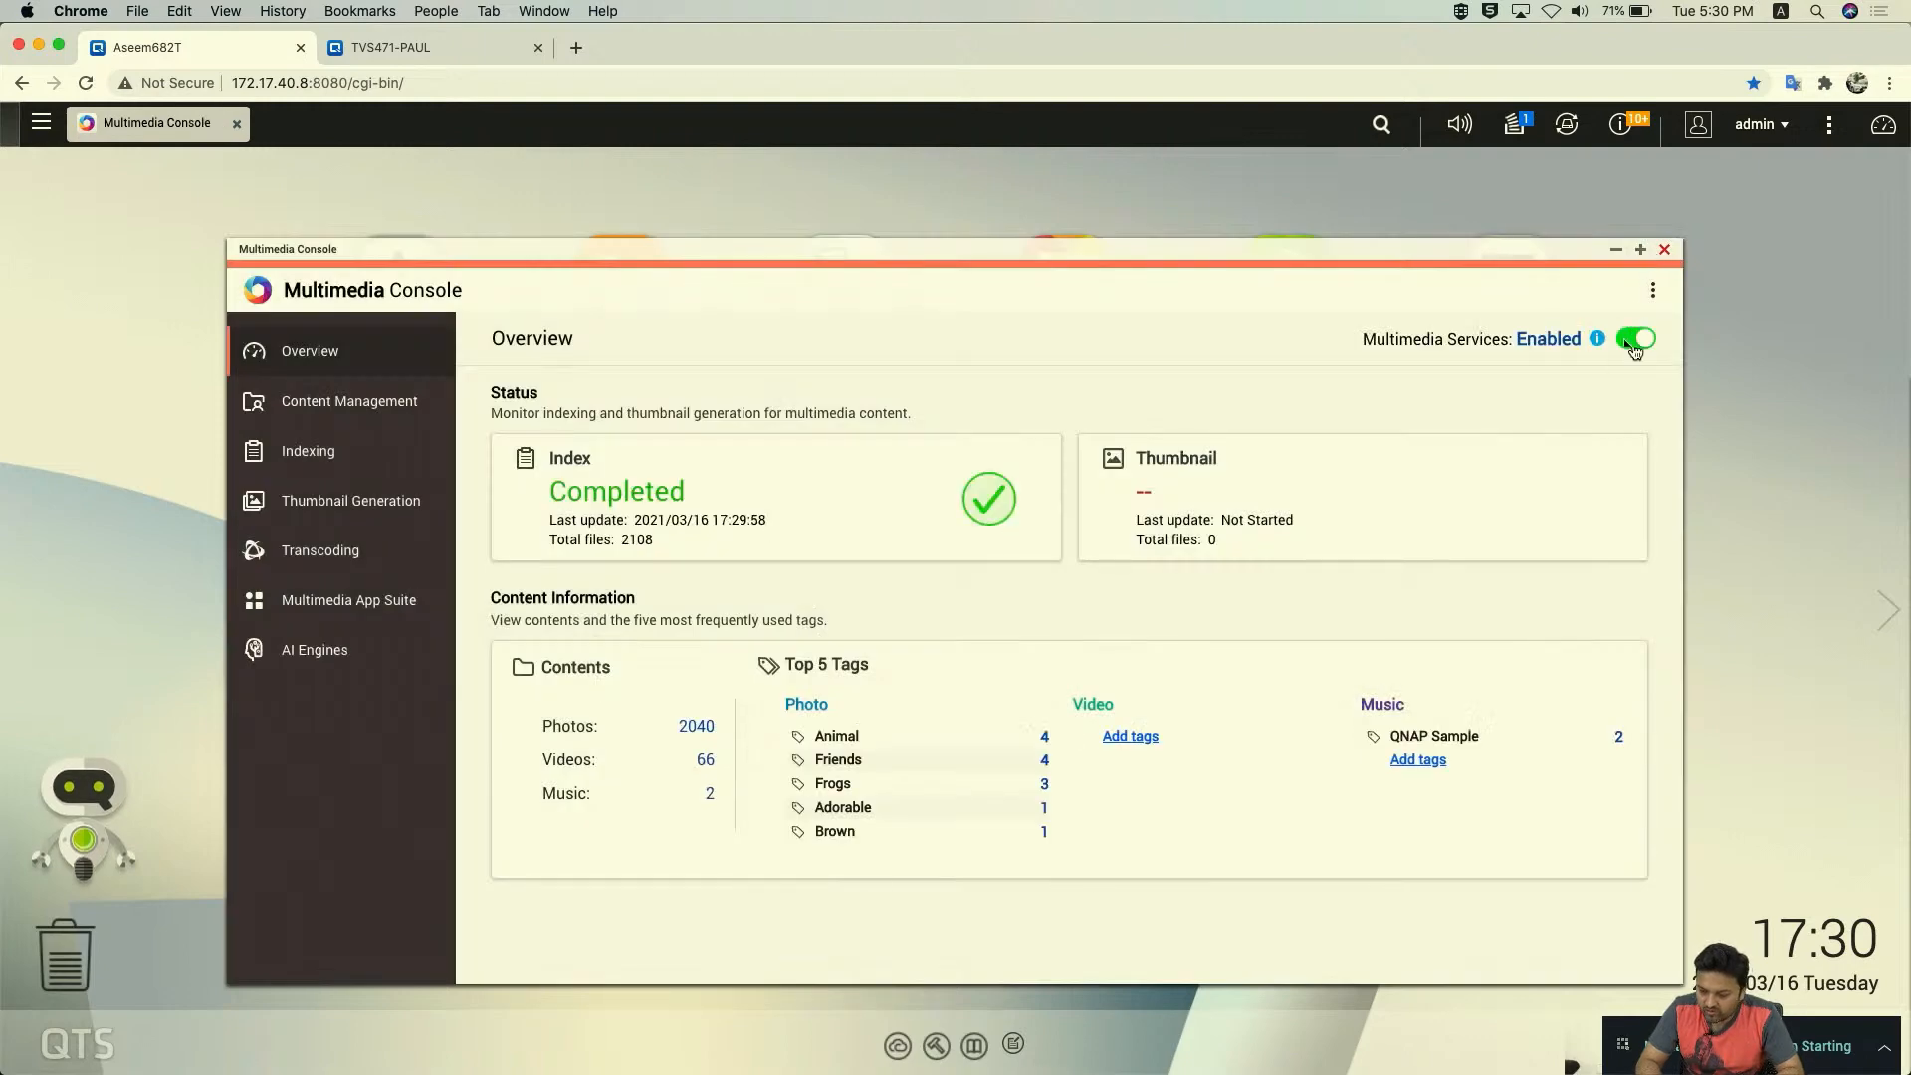
{"action": "left_click", "coordinate": [1597, 340]}
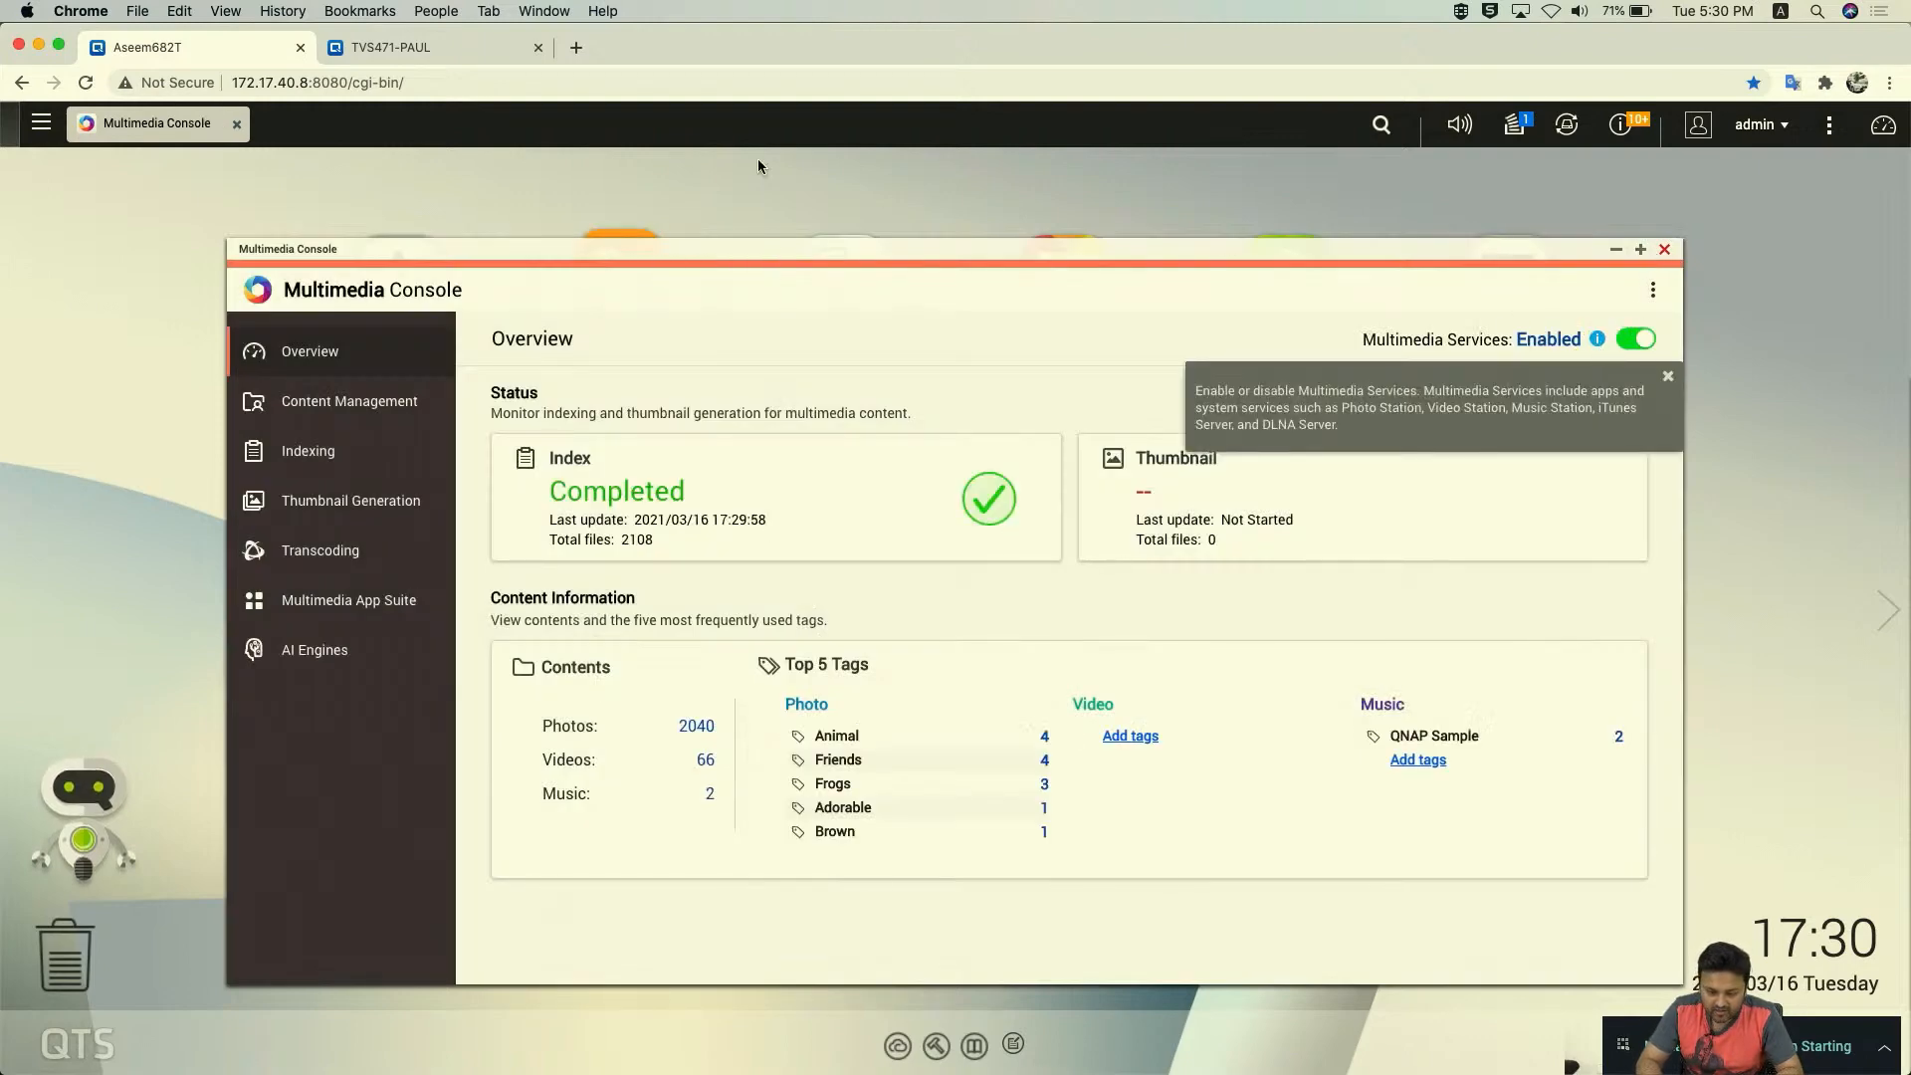
{"action": "left_click", "coordinate": [444, 47]}
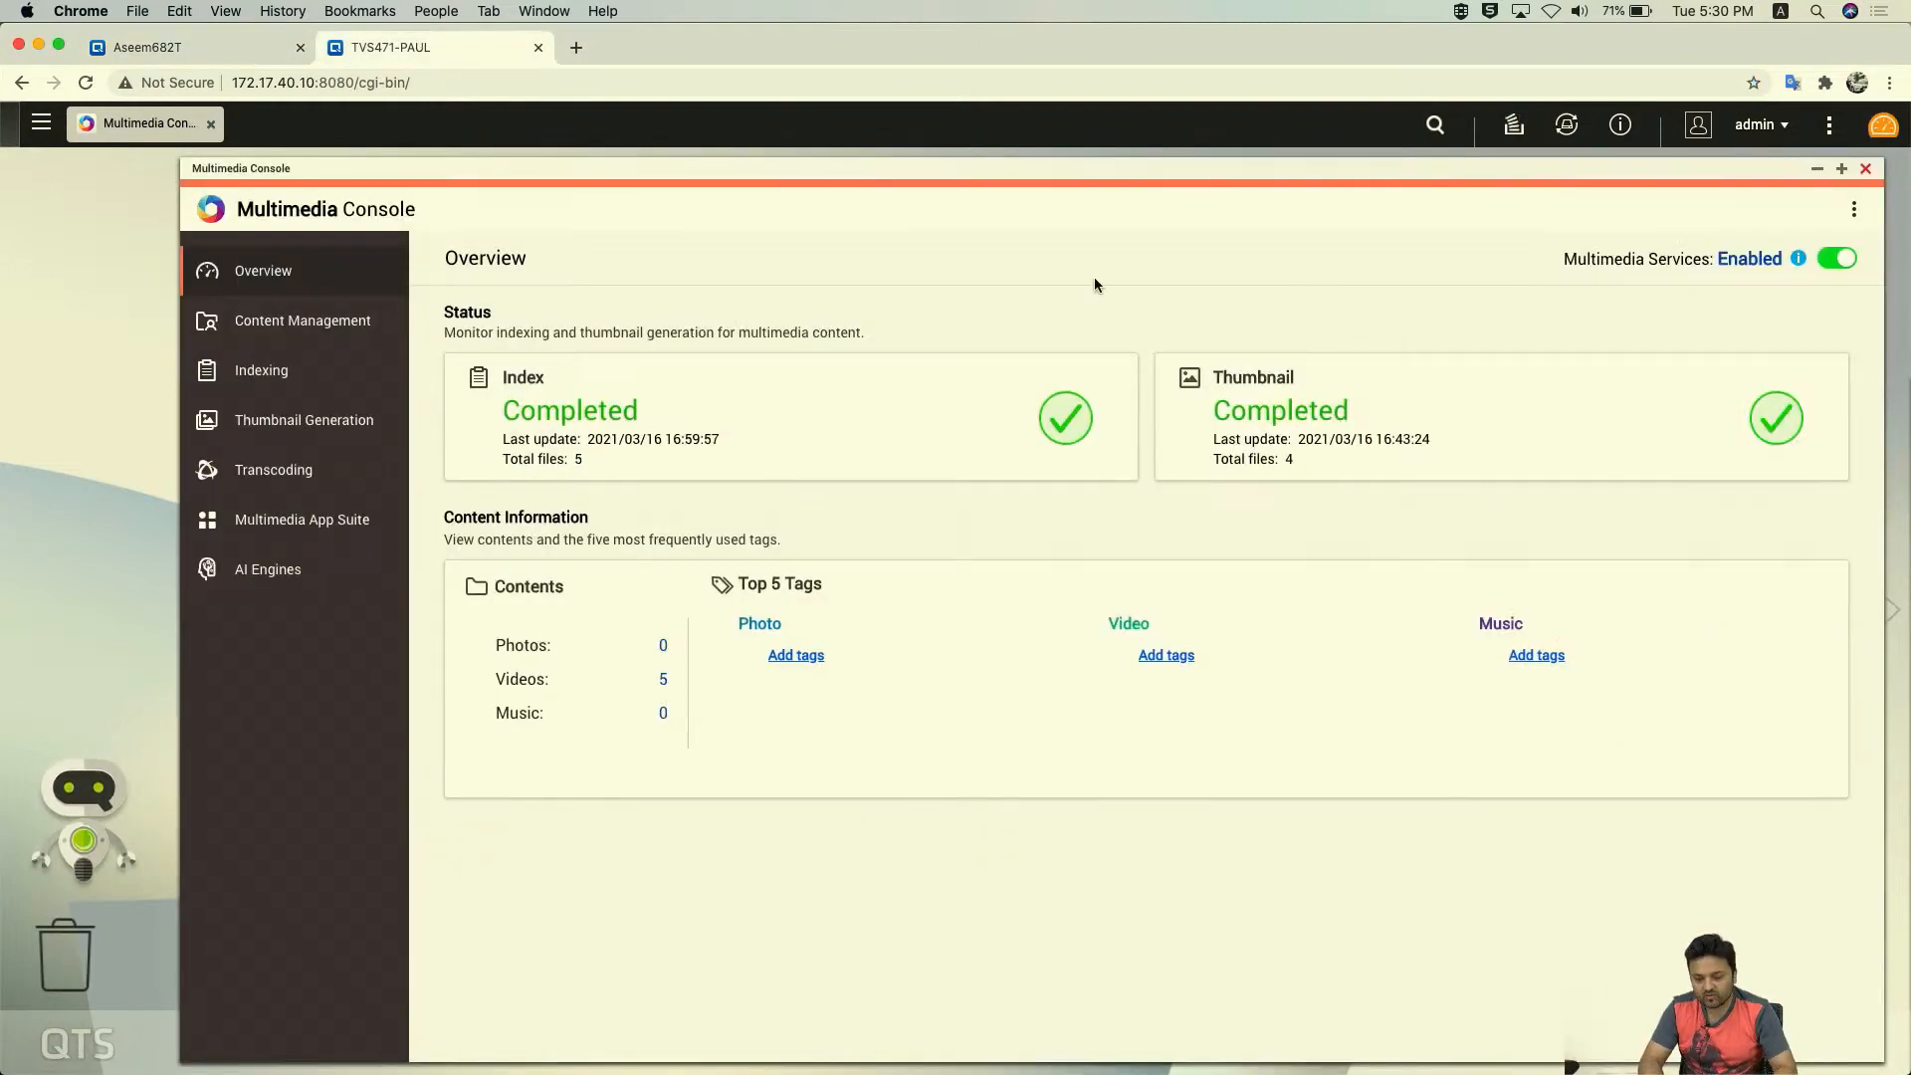
{"action": "left_click_drag", "start_coordinate": [1038, 166], "coordinate": [927, 156]}
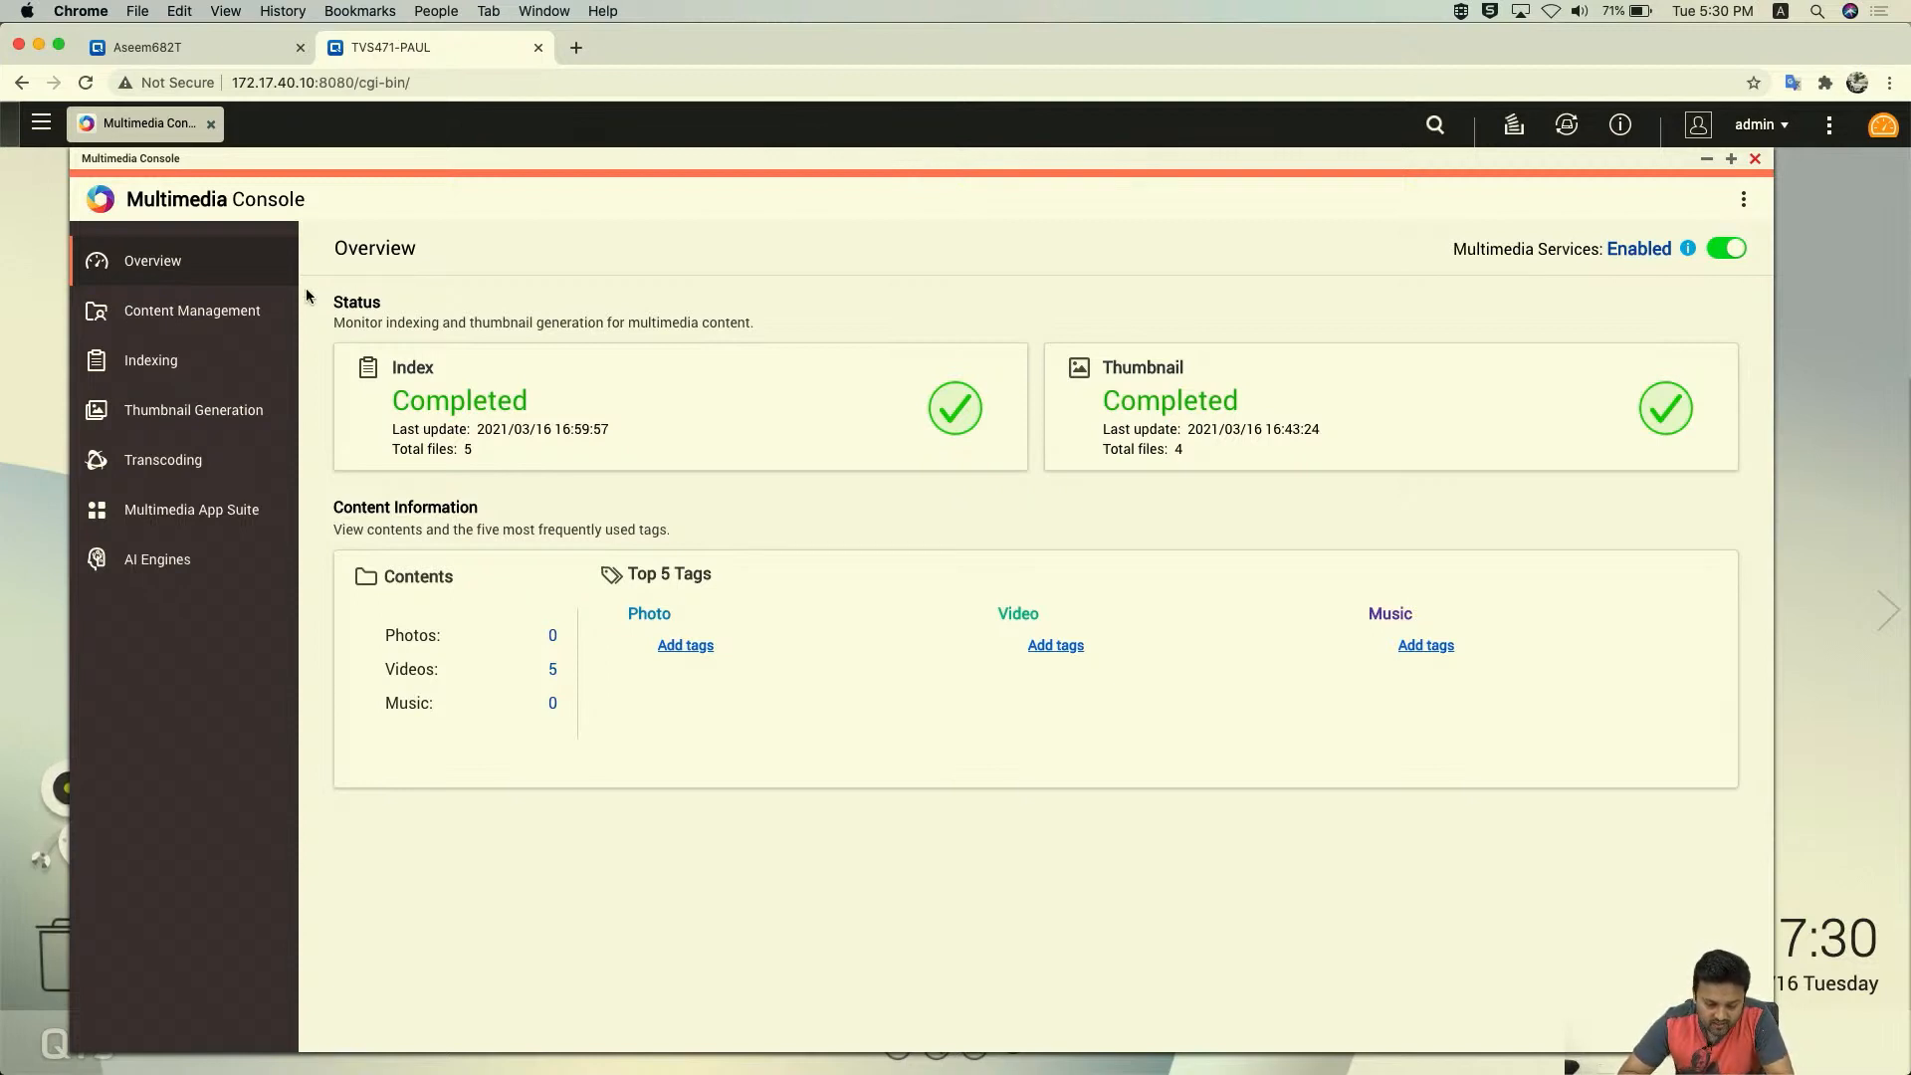
- Review QuMagie's content sources in Content Management without changes, then close Multimedia Console
{"action": "left_click", "coordinate": [212, 314]}
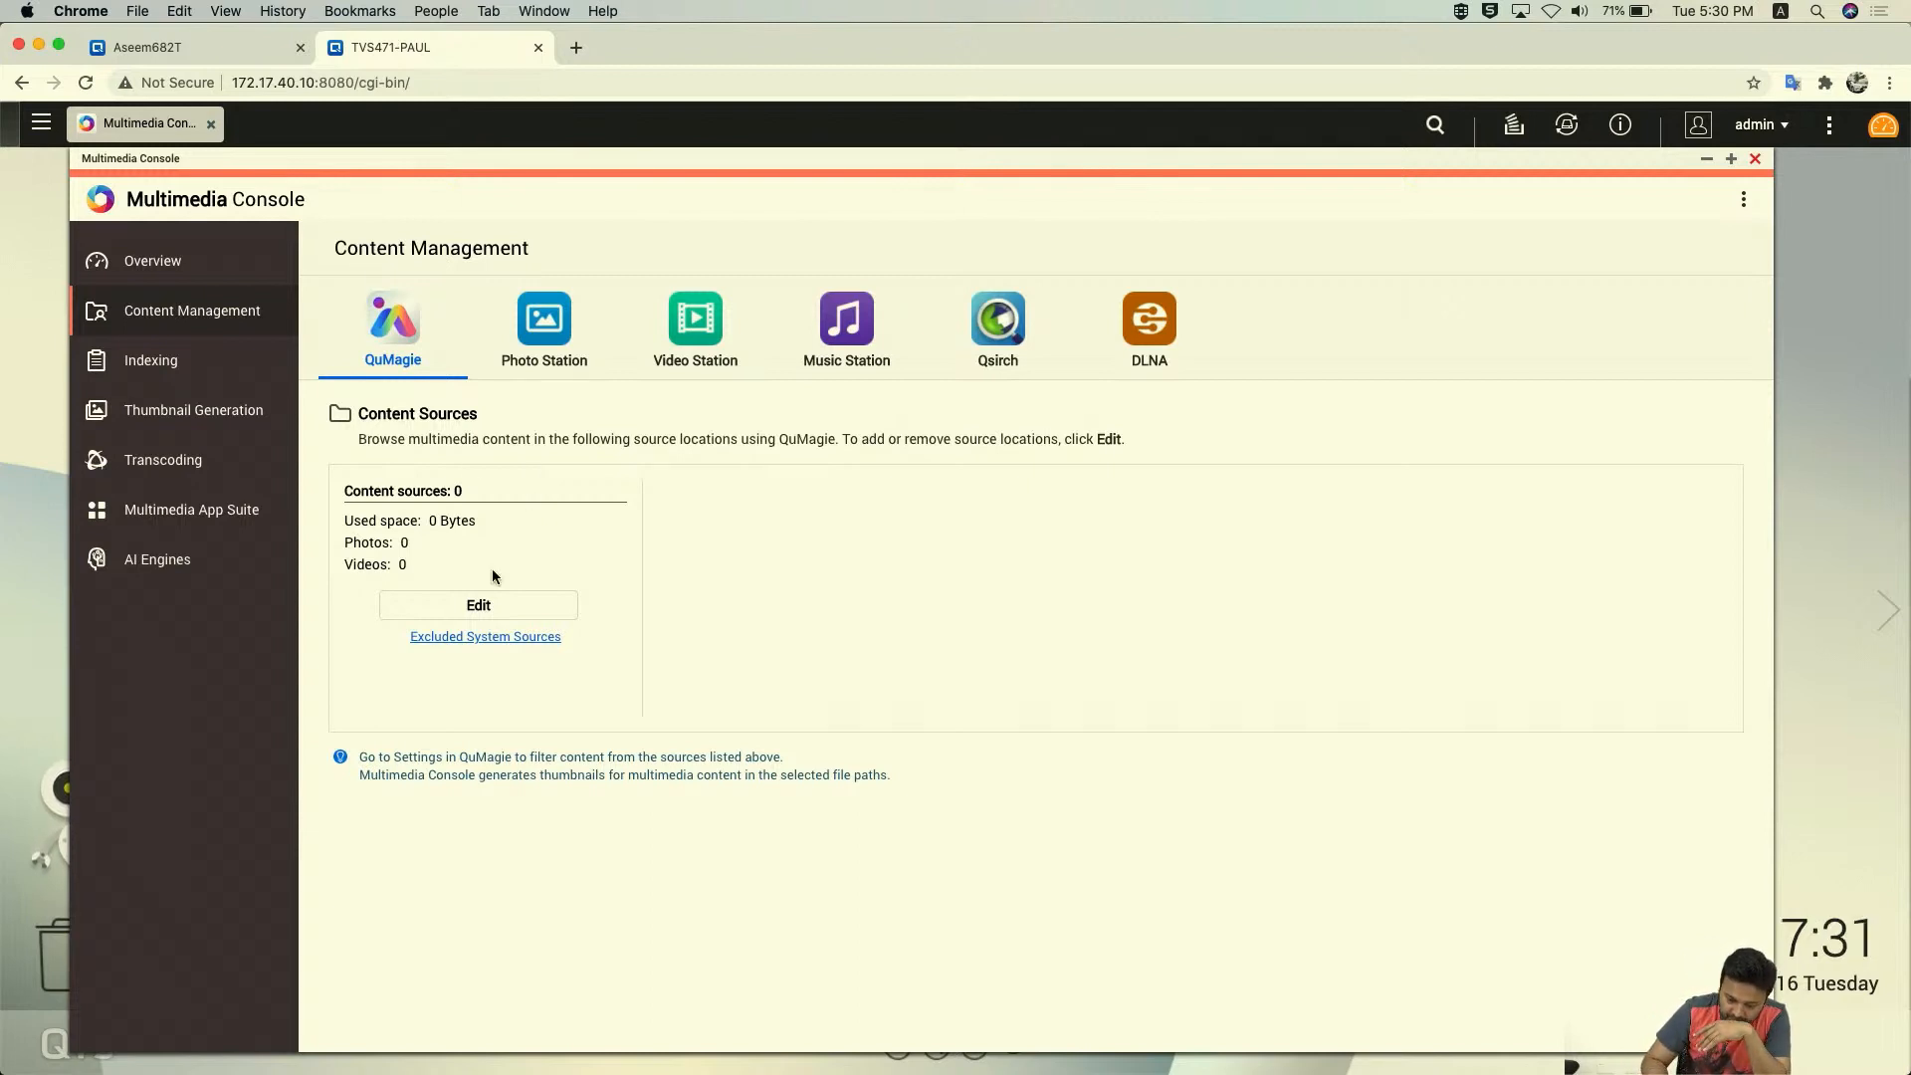
{"action": "left_click", "coordinate": [475, 603]}
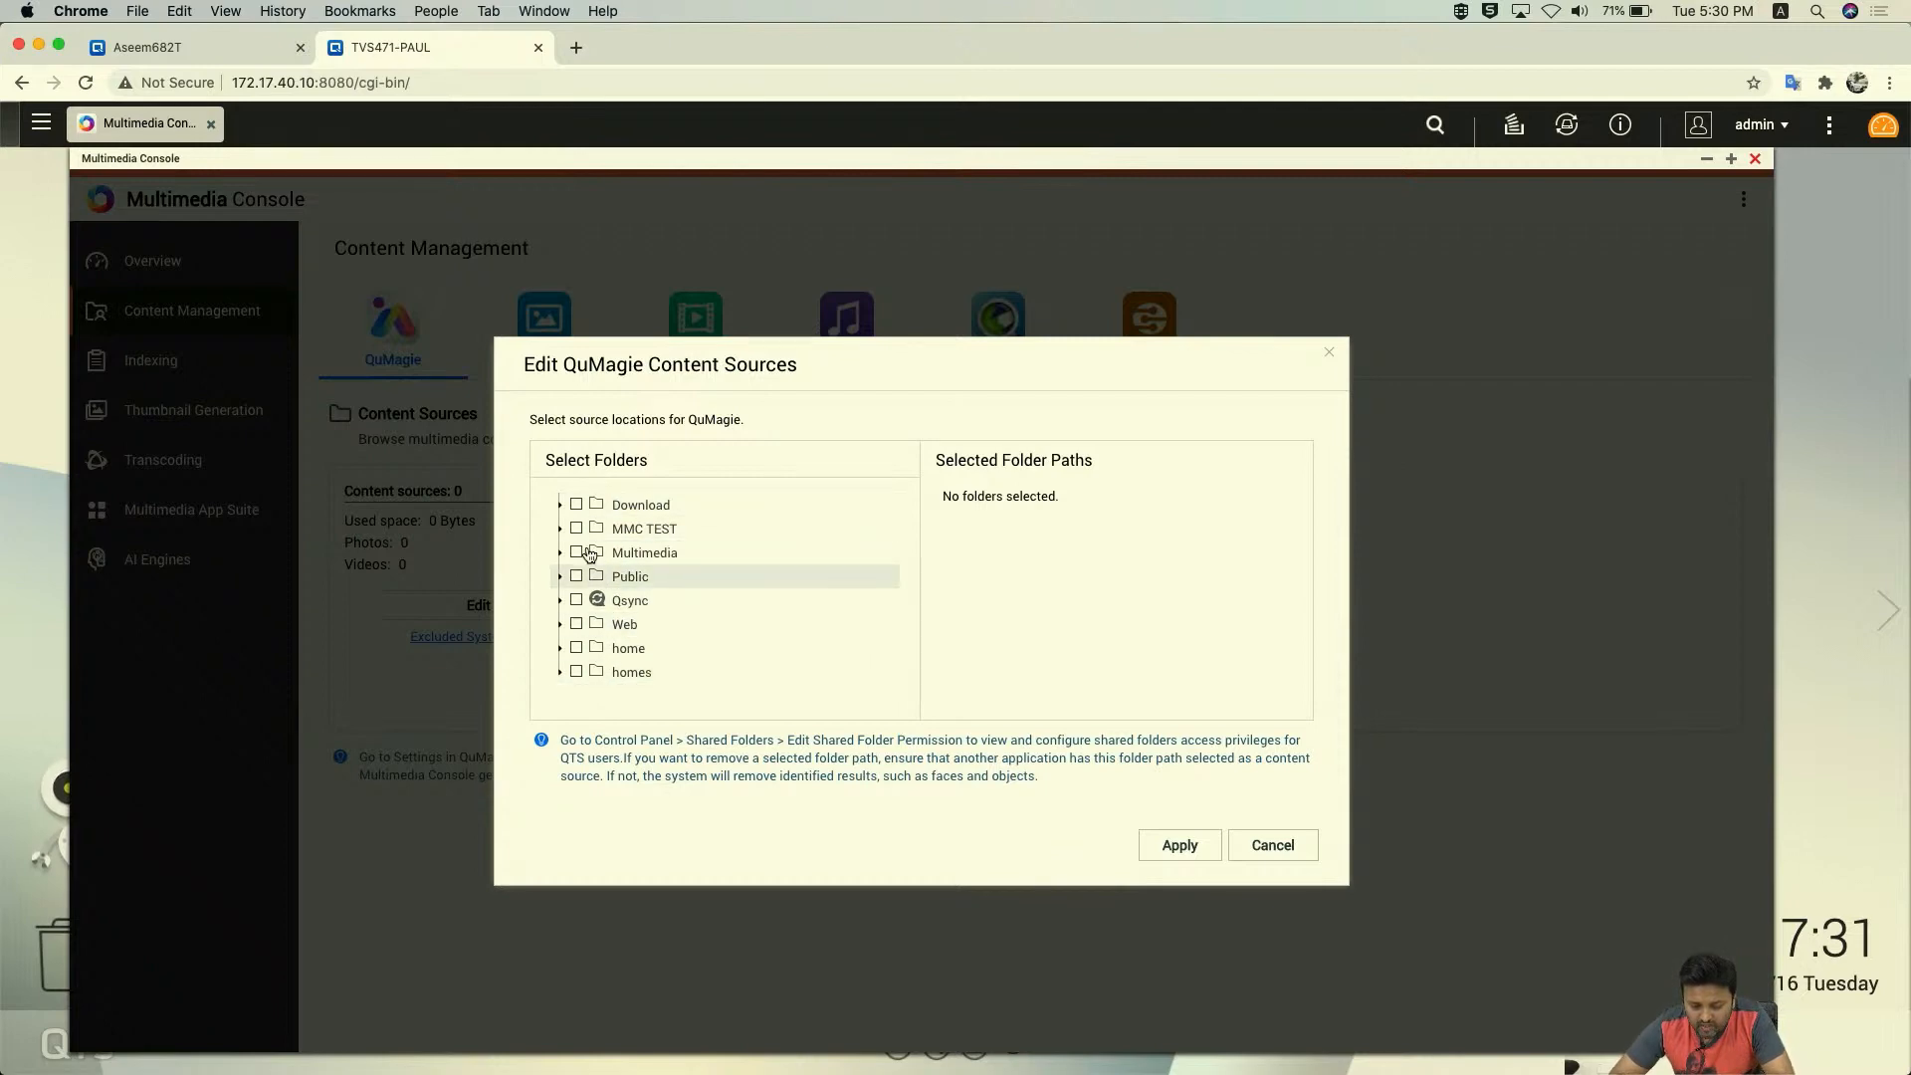
{"action": "left_click", "coordinate": [1273, 845]}
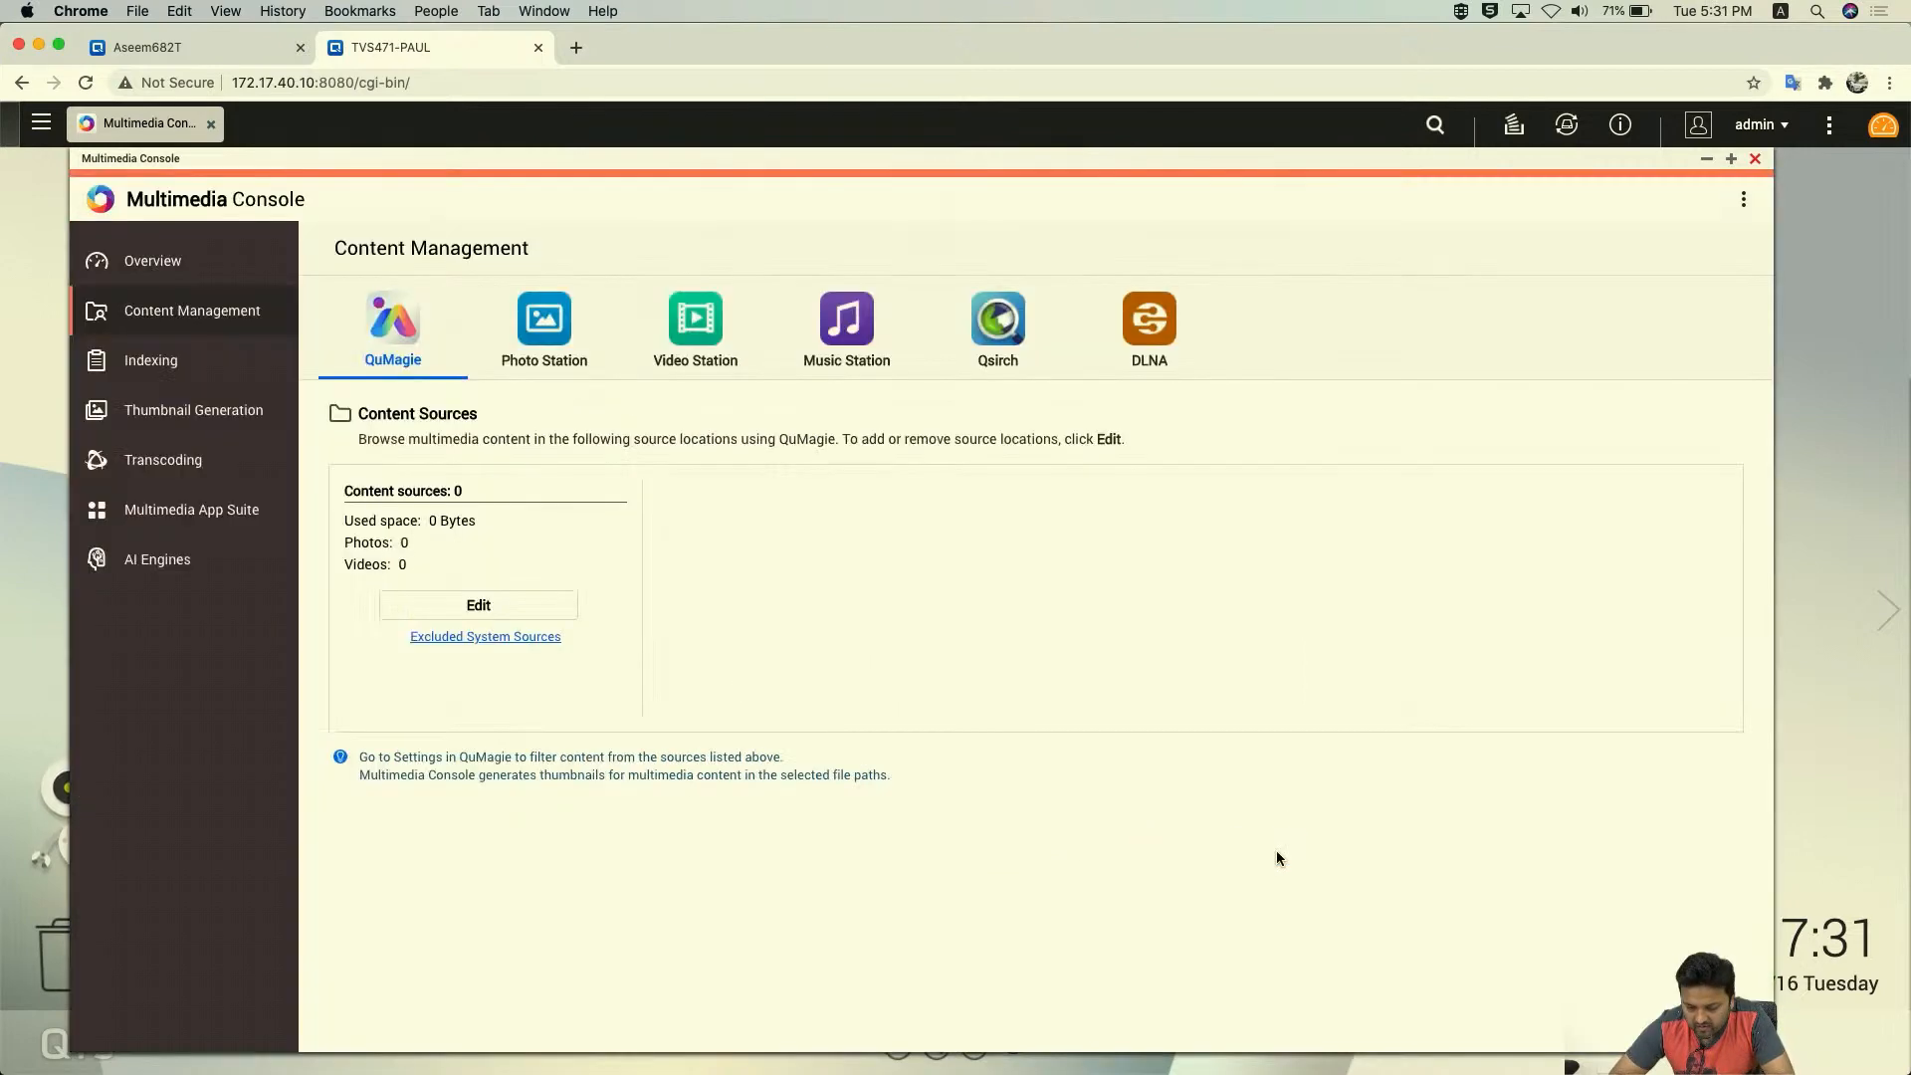
{"action": "left_click", "coordinate": [1755, 161]}
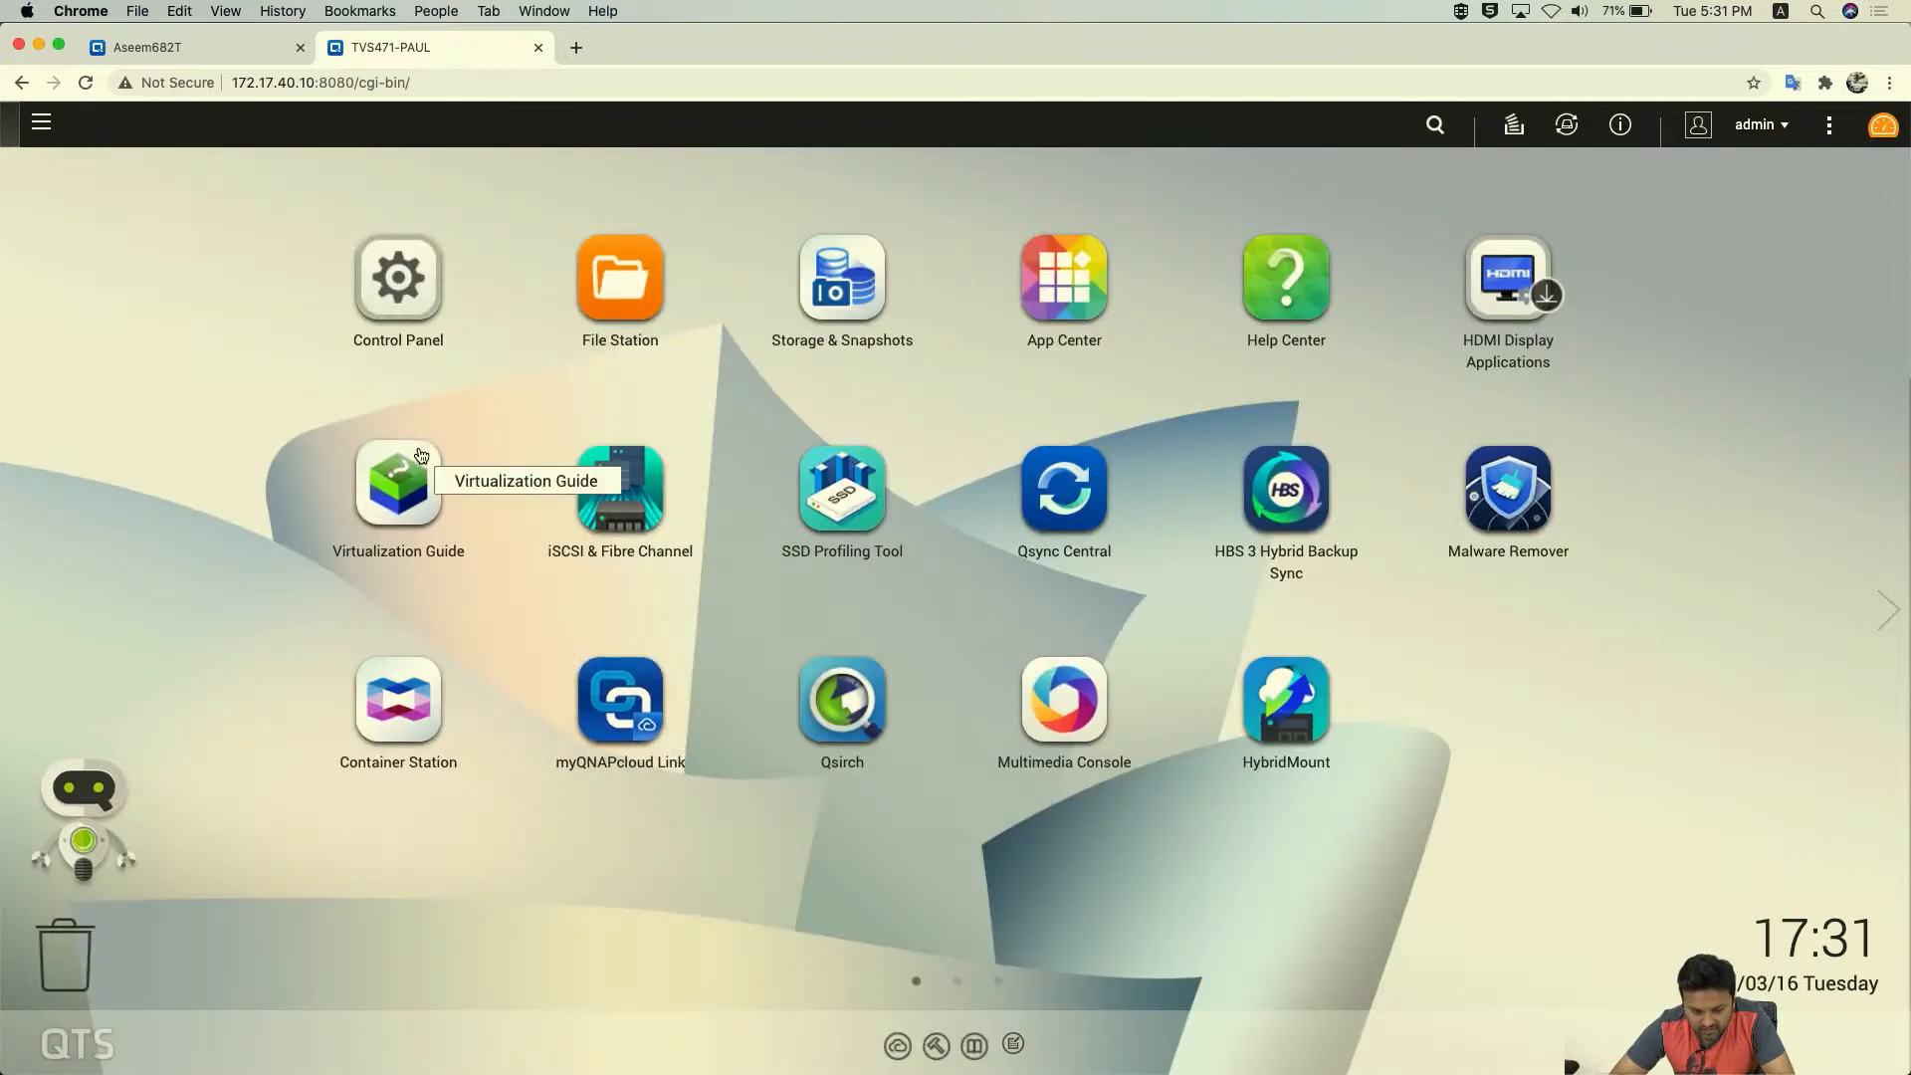
- Add a QuMagie desktop shortcut, open it, and browse its empty Albums and Photos views
{"action": "left_click", "coordinate": [41, 124]}
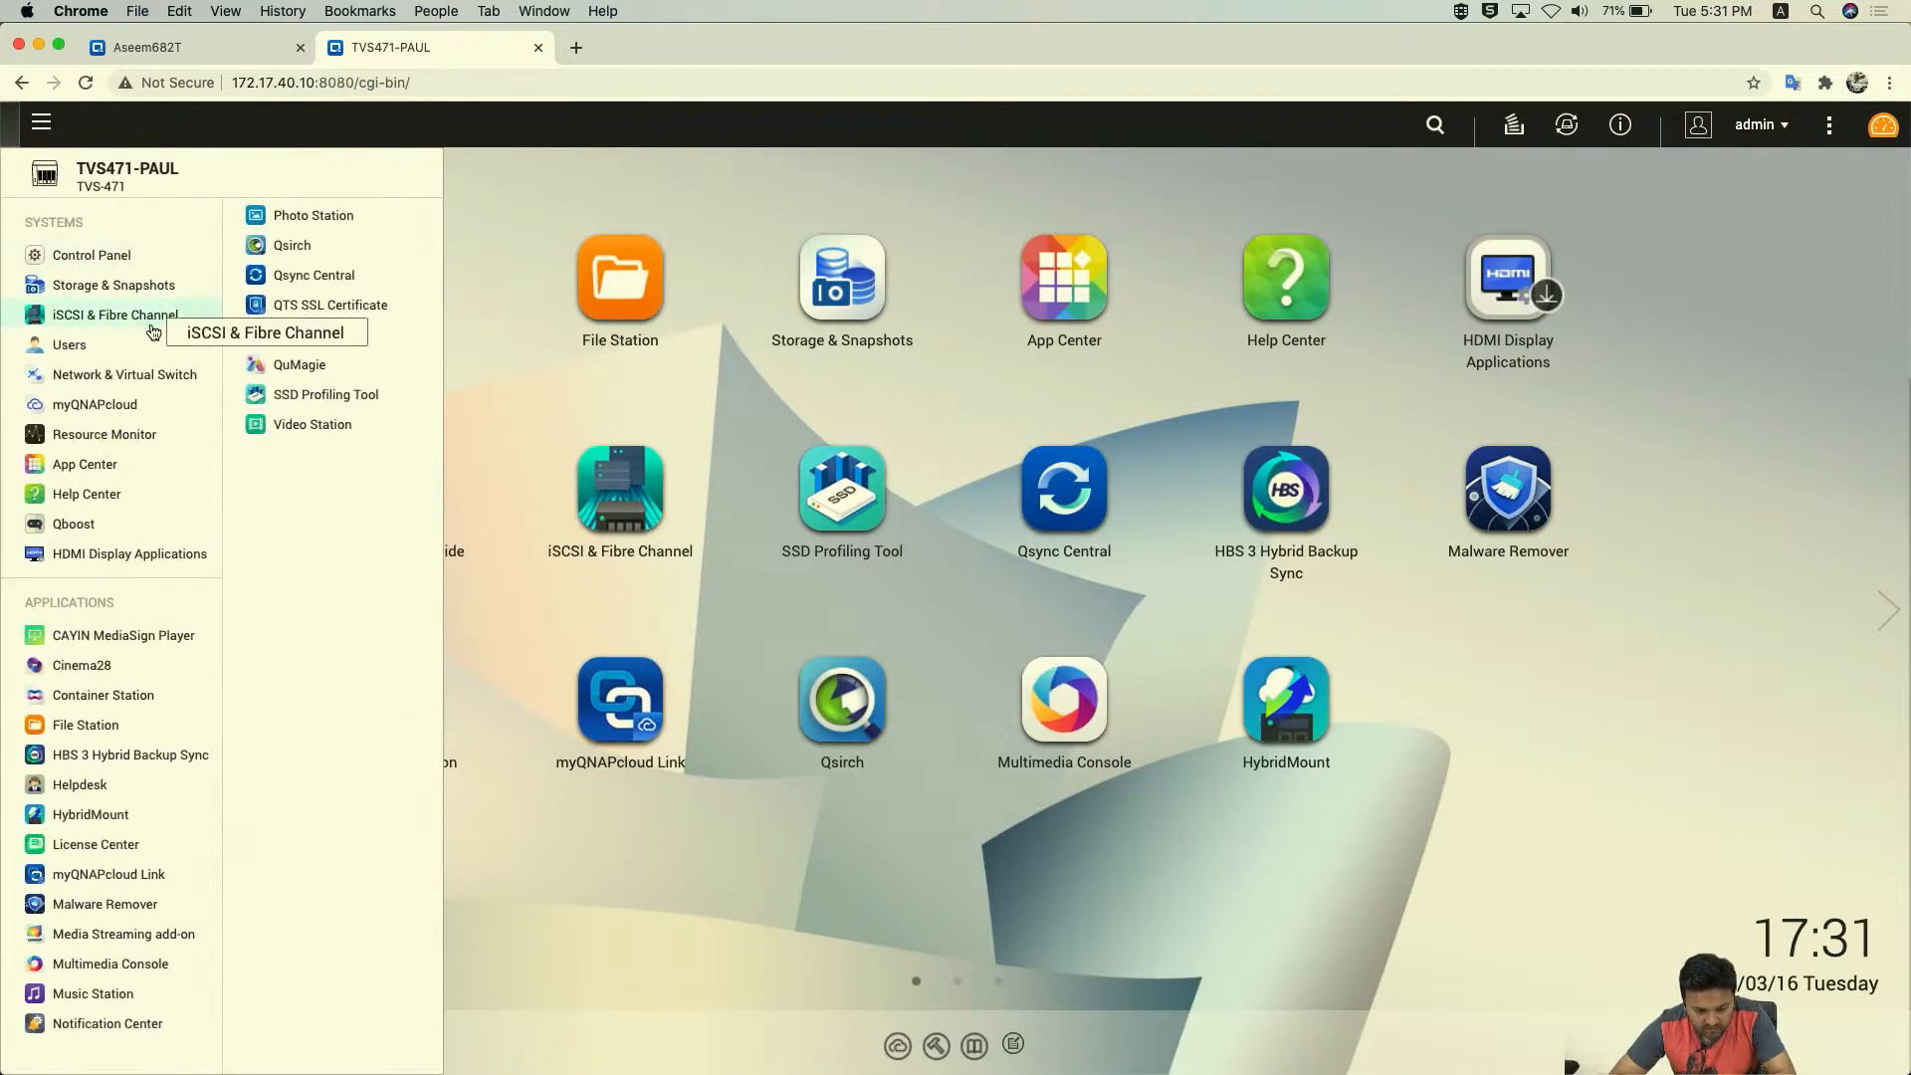
{"action": "left_click_drag", "start_coordinate": [313, 275], "coordinate": [1407, 701]}
{"action": "left_click", "coordinate": [1514, 696]}
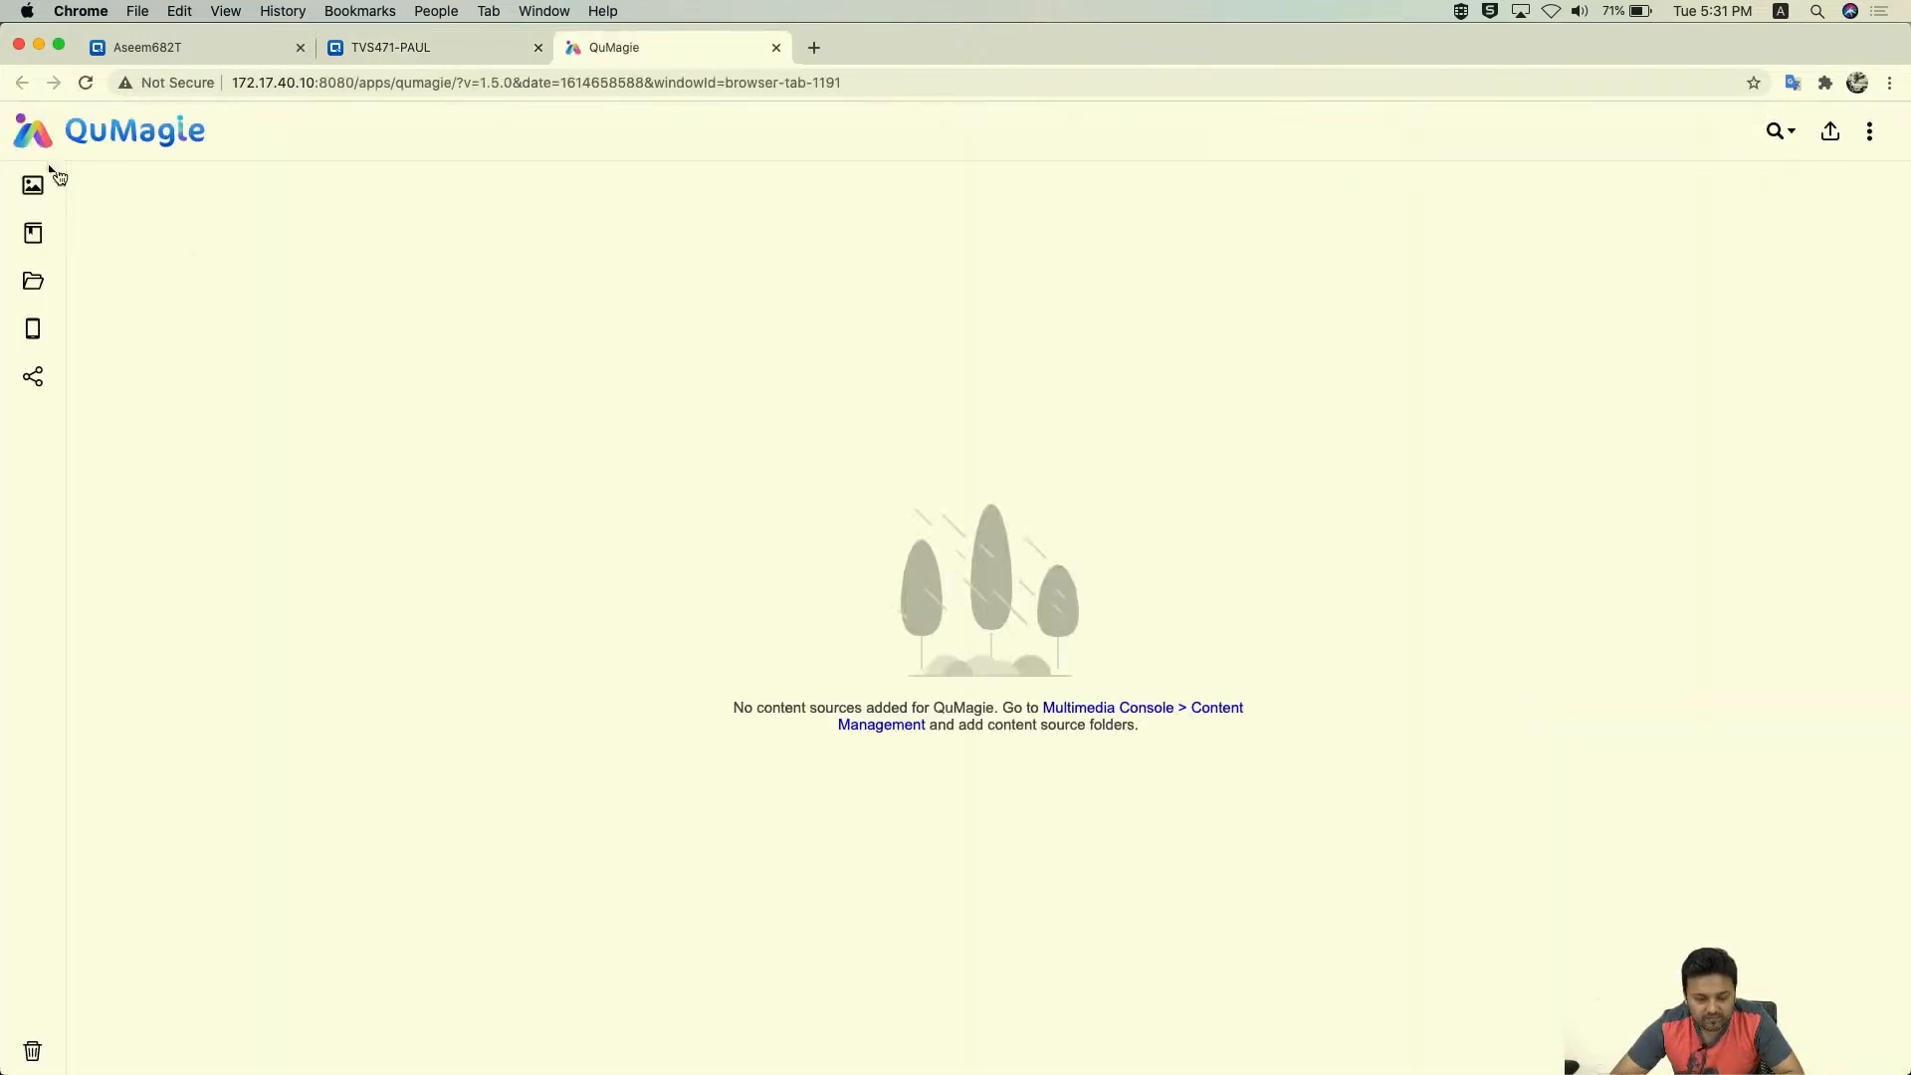
{"action": "left_click", "coordinate": [54, 232]}
{"action": "left_click", "coordinate": [71, 191]}
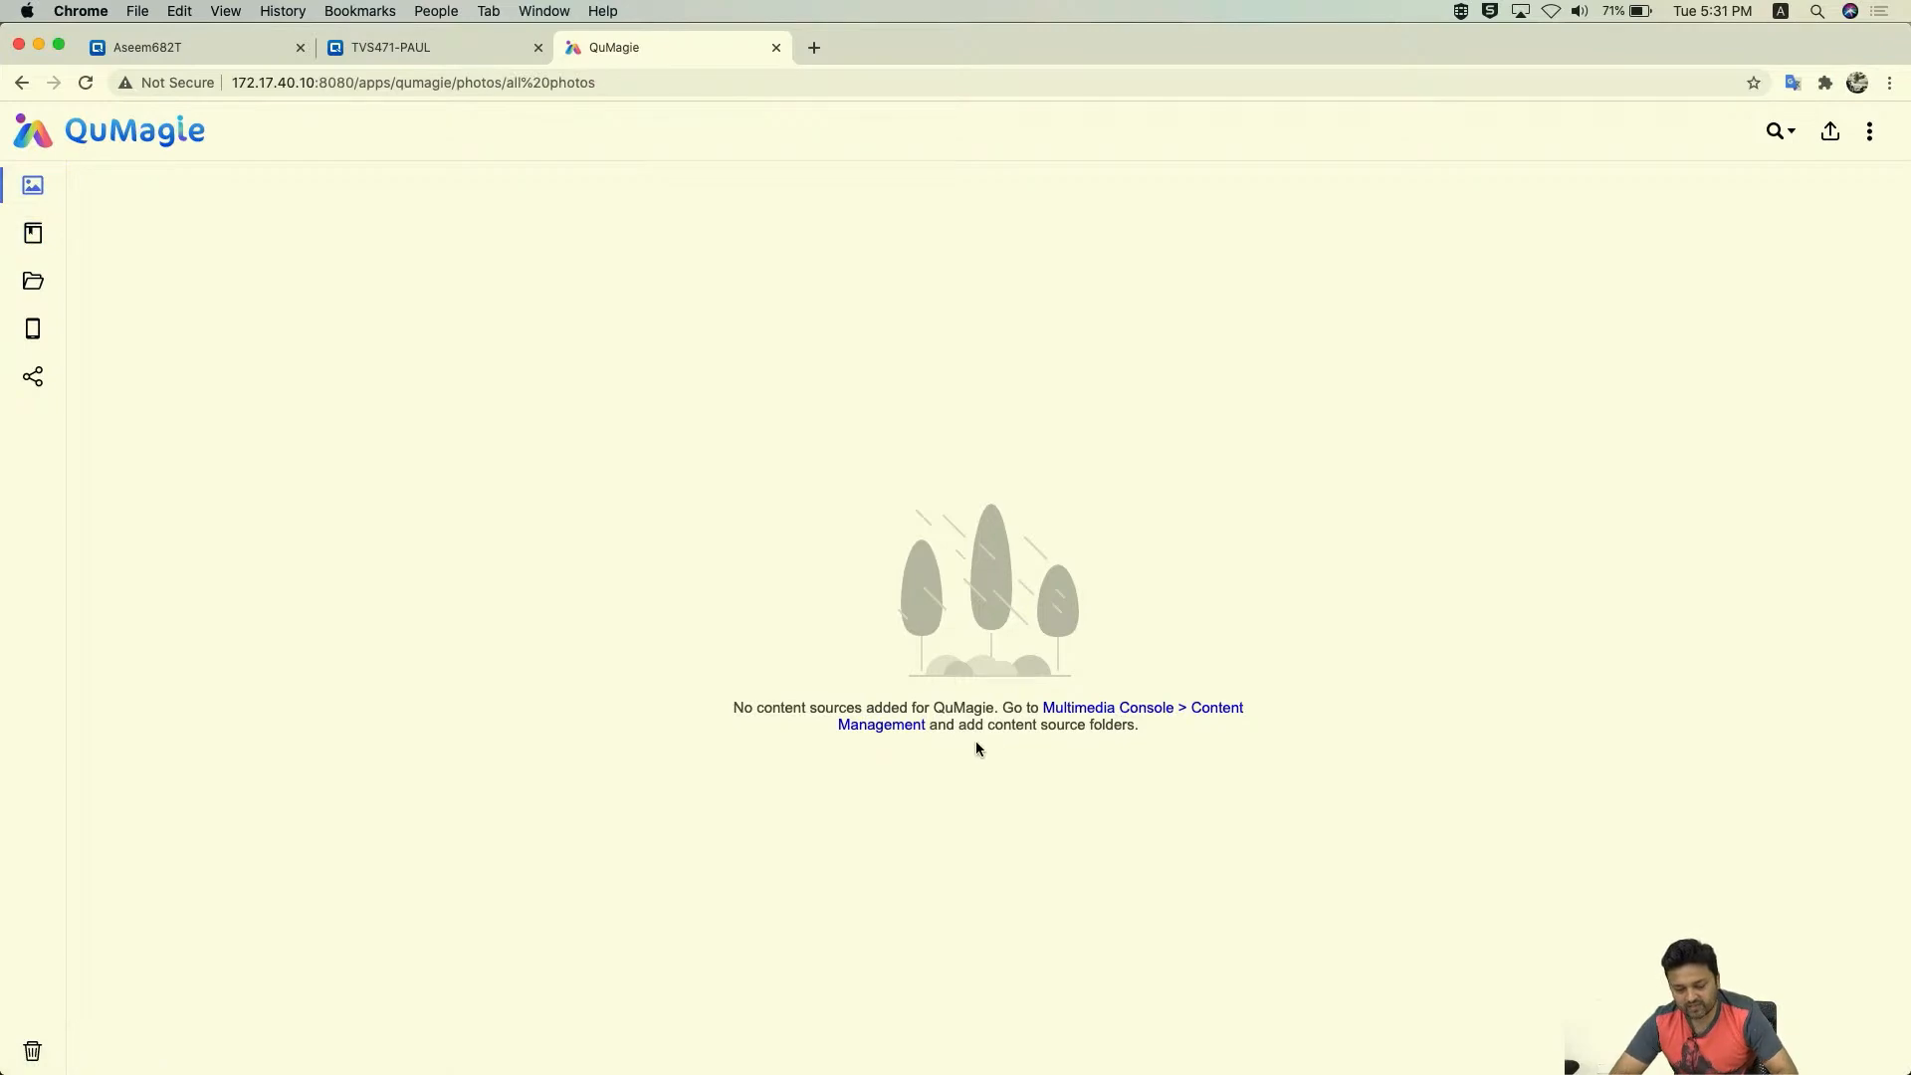
{"action": "left_click", "coordinate": [430, 52]}
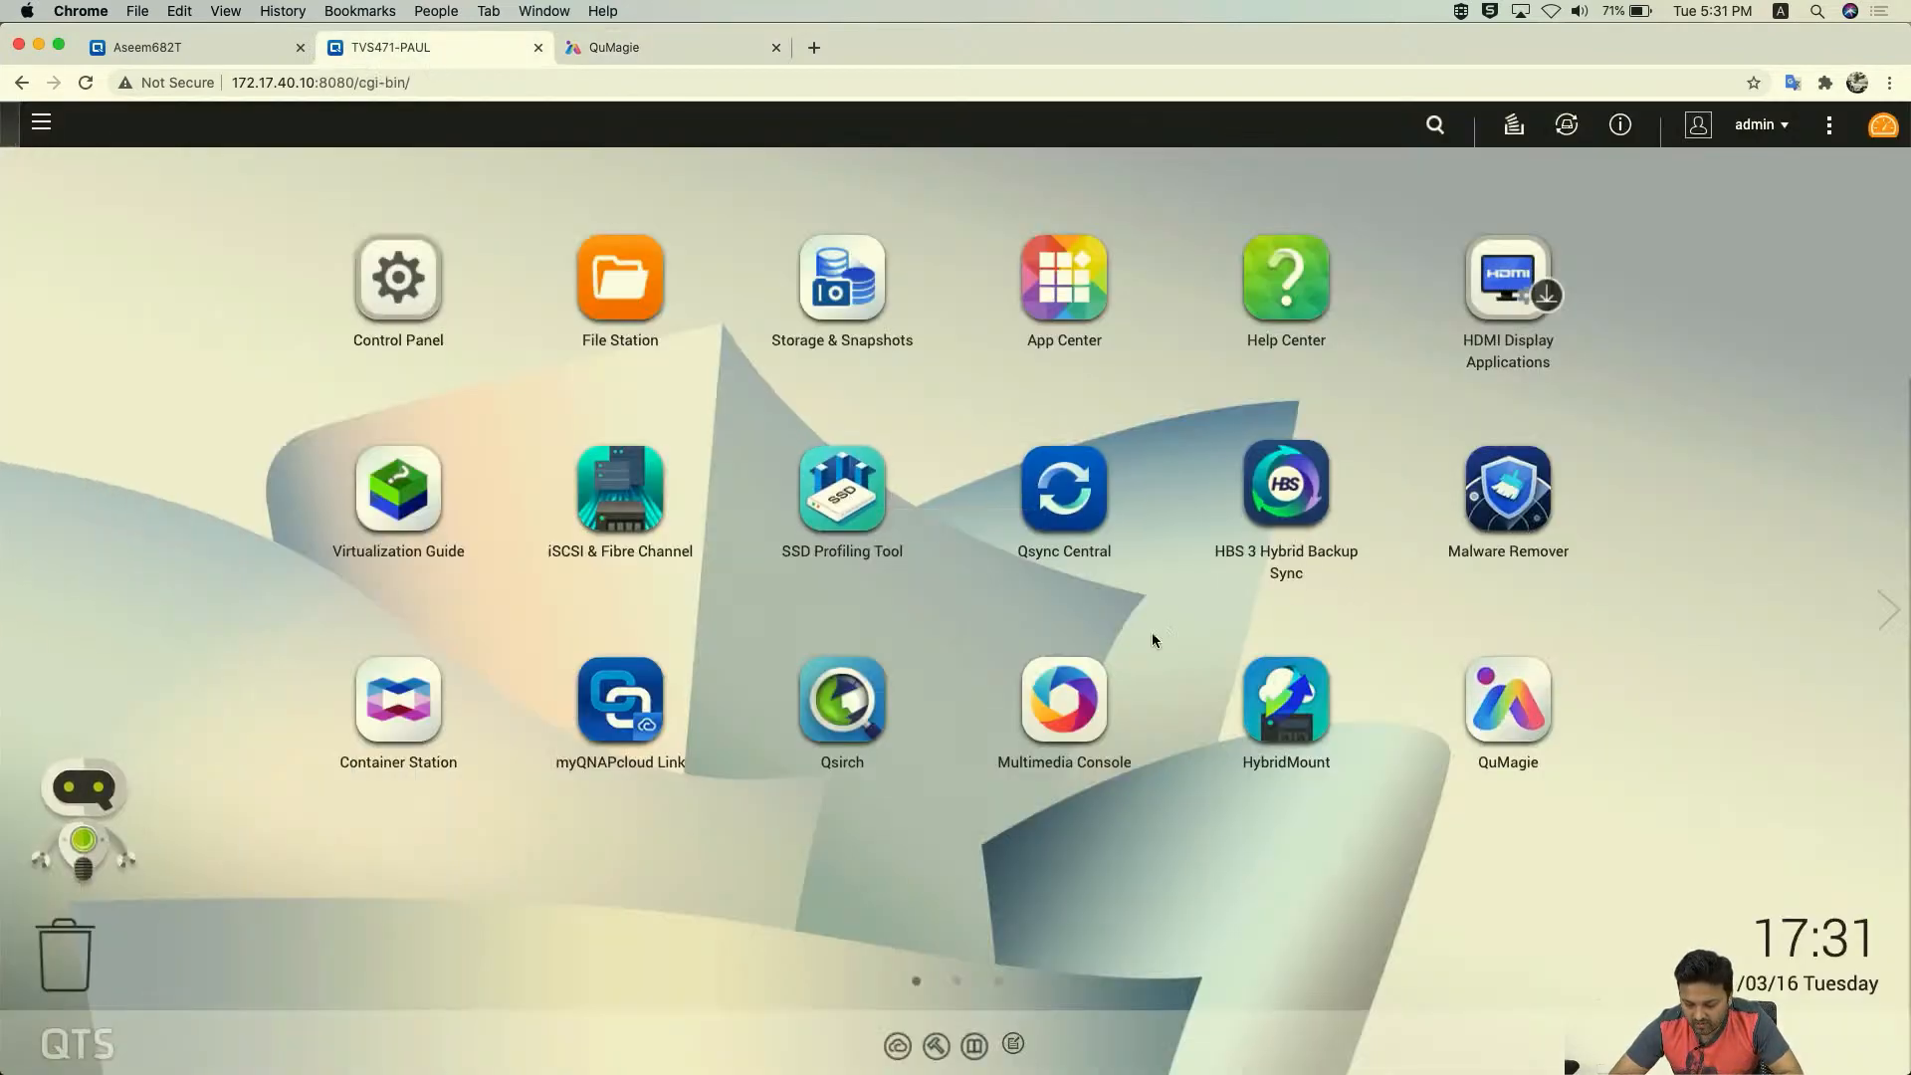
- Apply MMC TEST/Photo as QuMagie's content source and close Multimedia Console
{"action": "left_click", "coordinate": [1063, 681]}
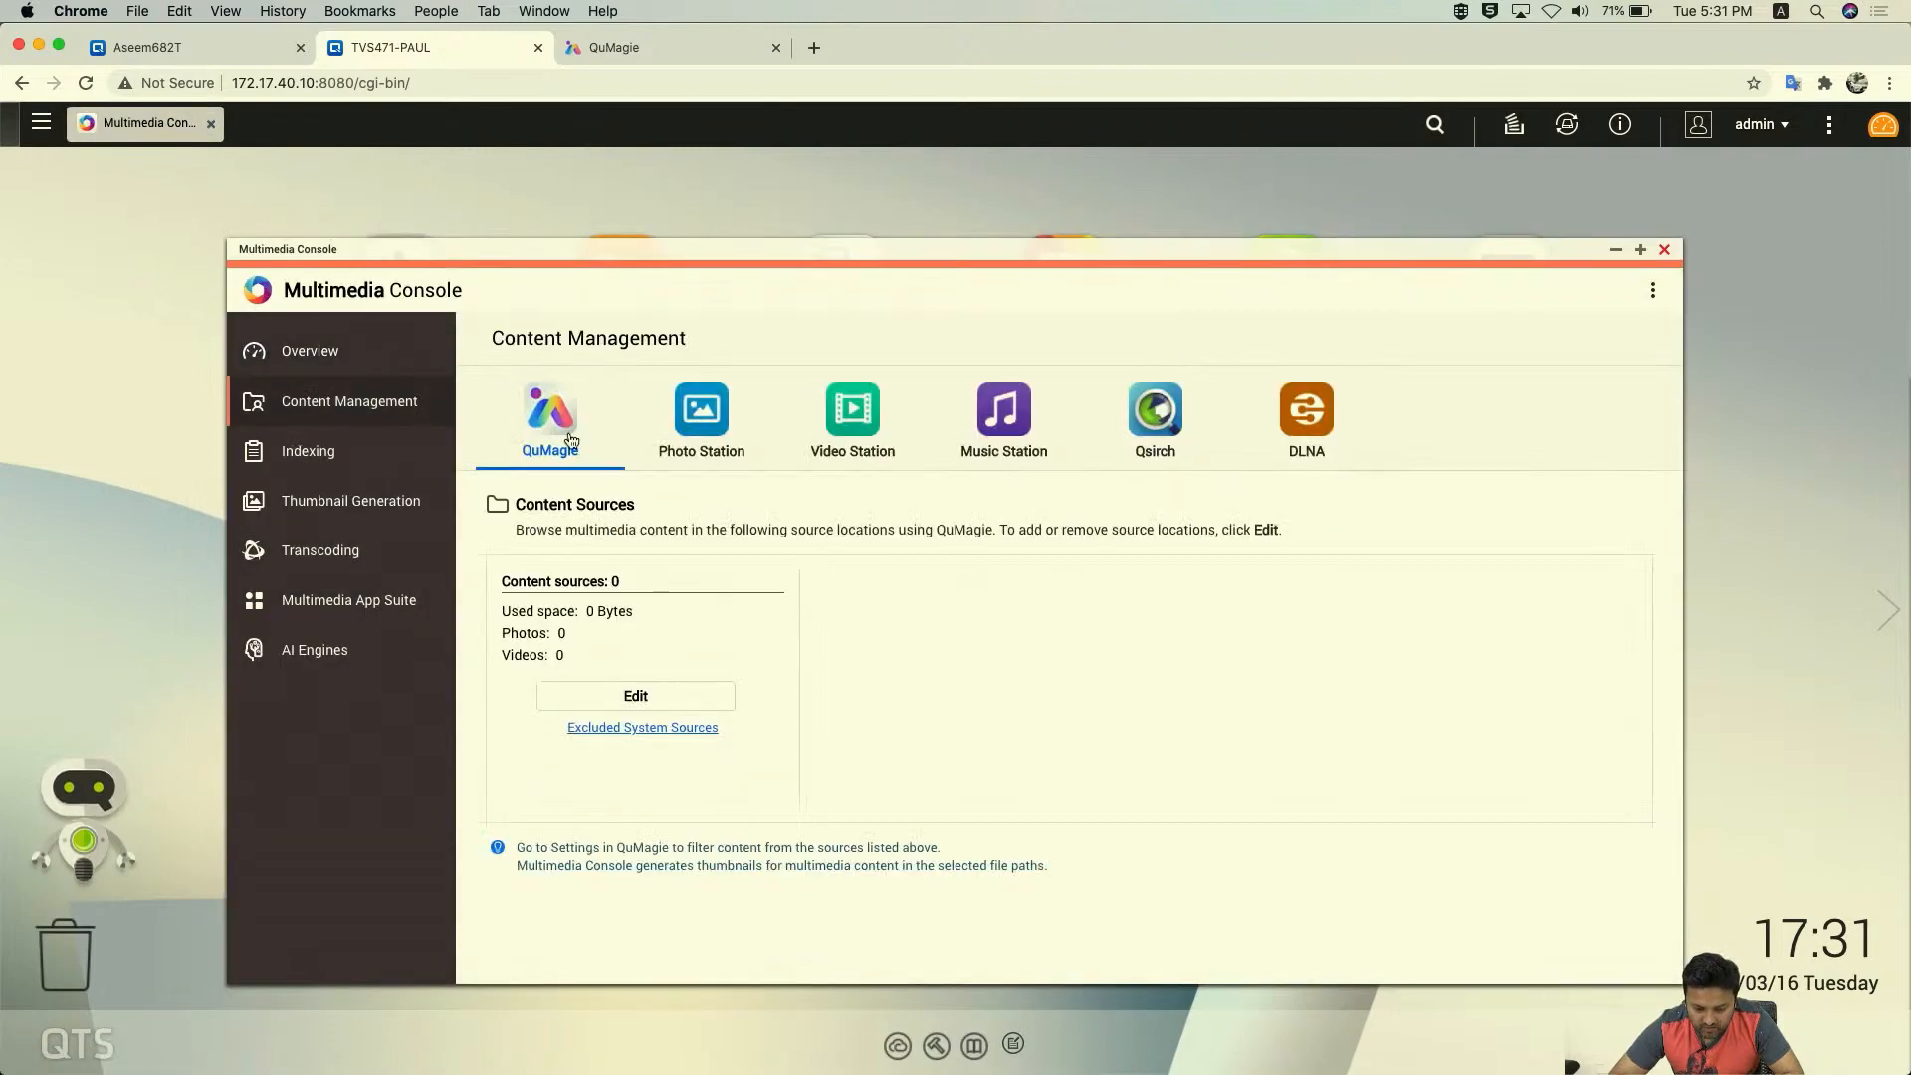
{"action": "left_click", "coordinate": [637, 695]}
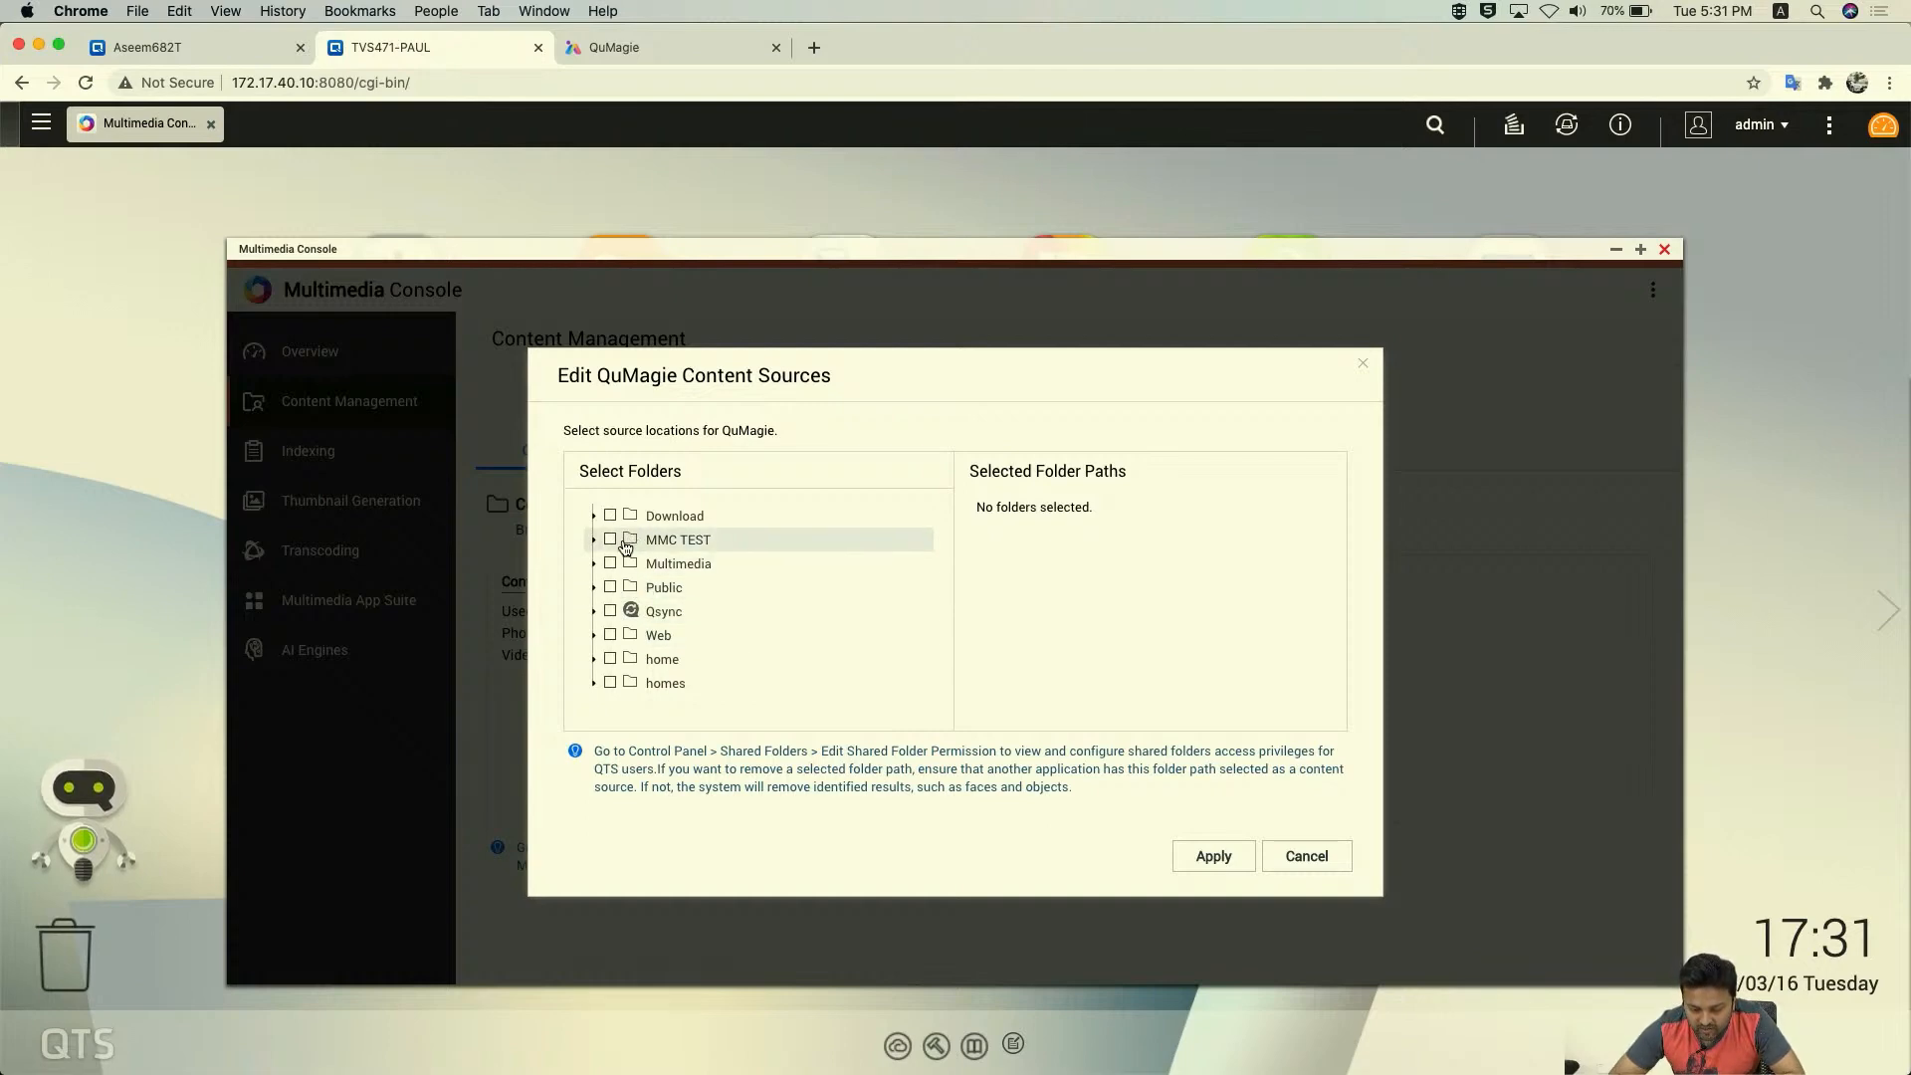
{"action": "left_click", "coordinate": [594, 540]}
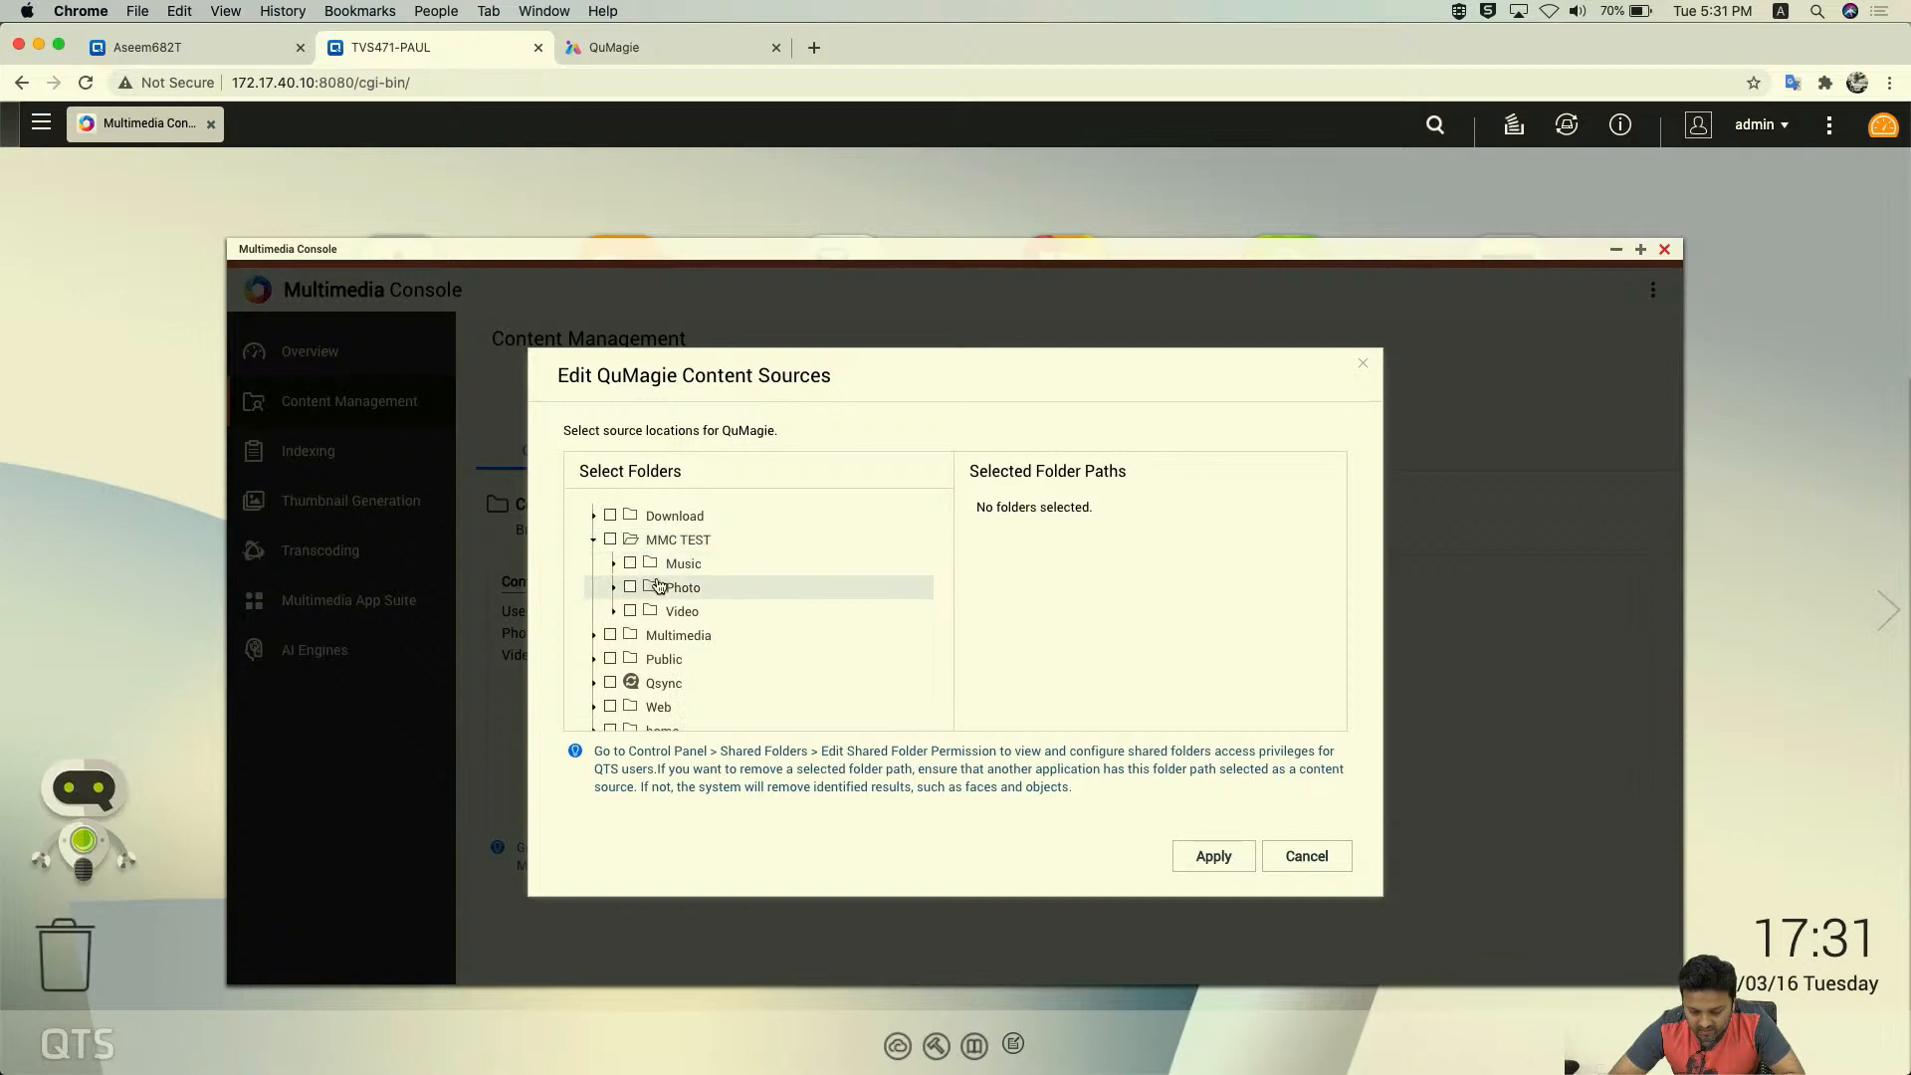
{"action": "left_click", "coordinate": [642, 593]}
{"action": "left_click", "coordinate": [631, 588]}
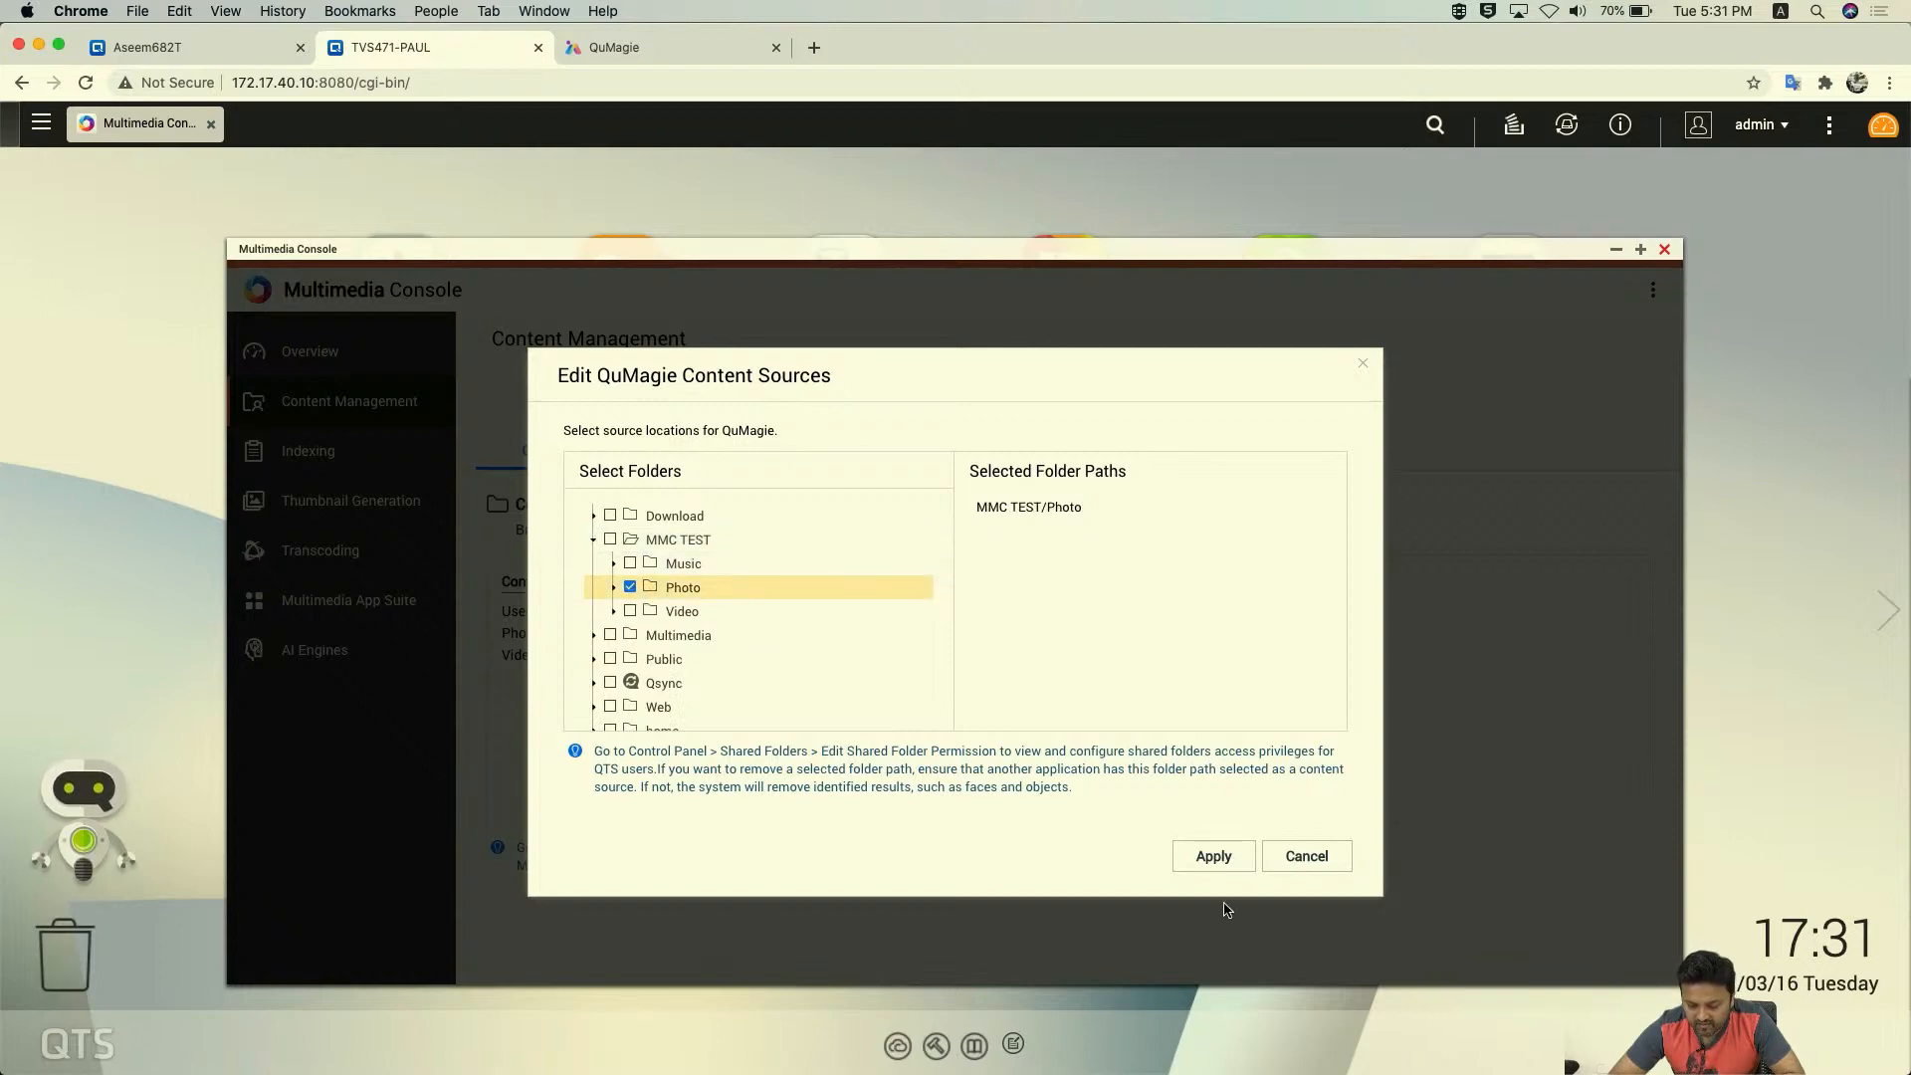
{"action": "left_click", "coordinate": [1218, 861]}
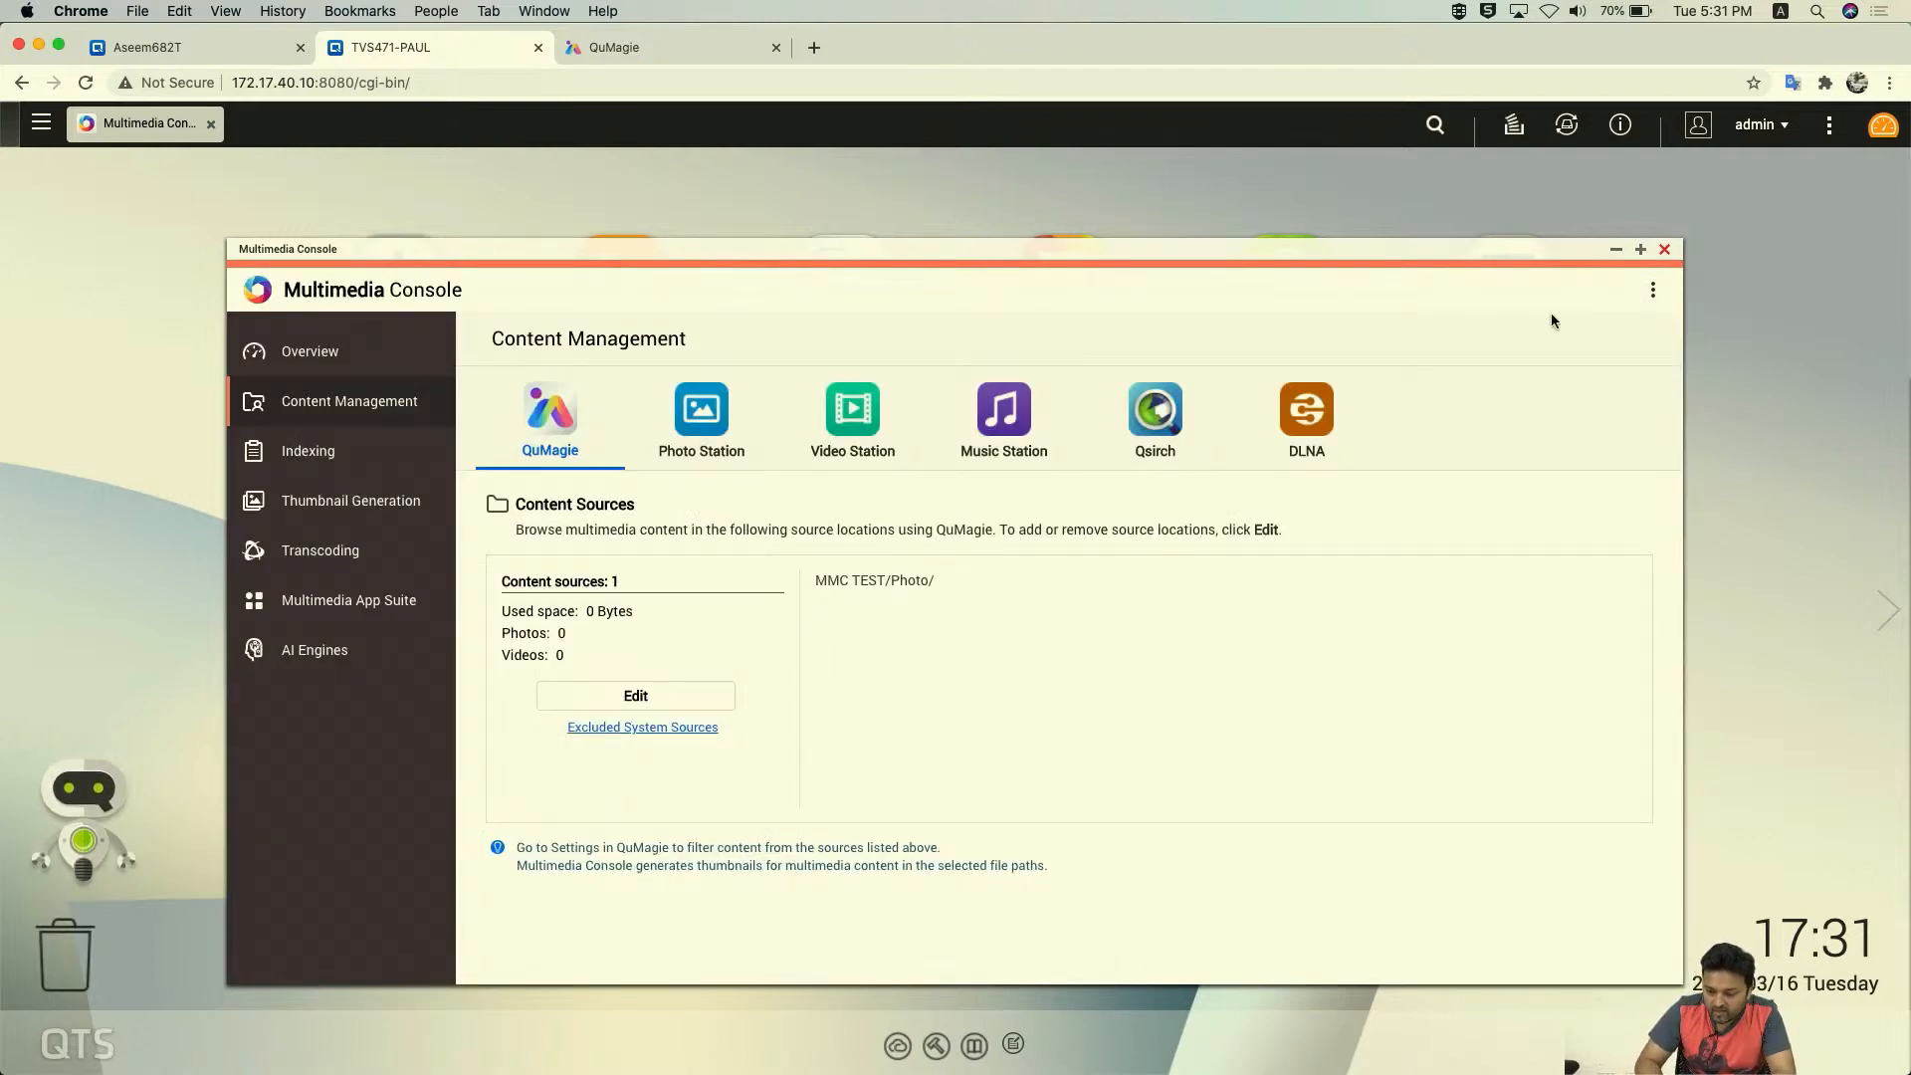
{"action": "left_click", "coordinate": [1663, 251]}
{"action": "left_click", "coordinate": [632, 277]}
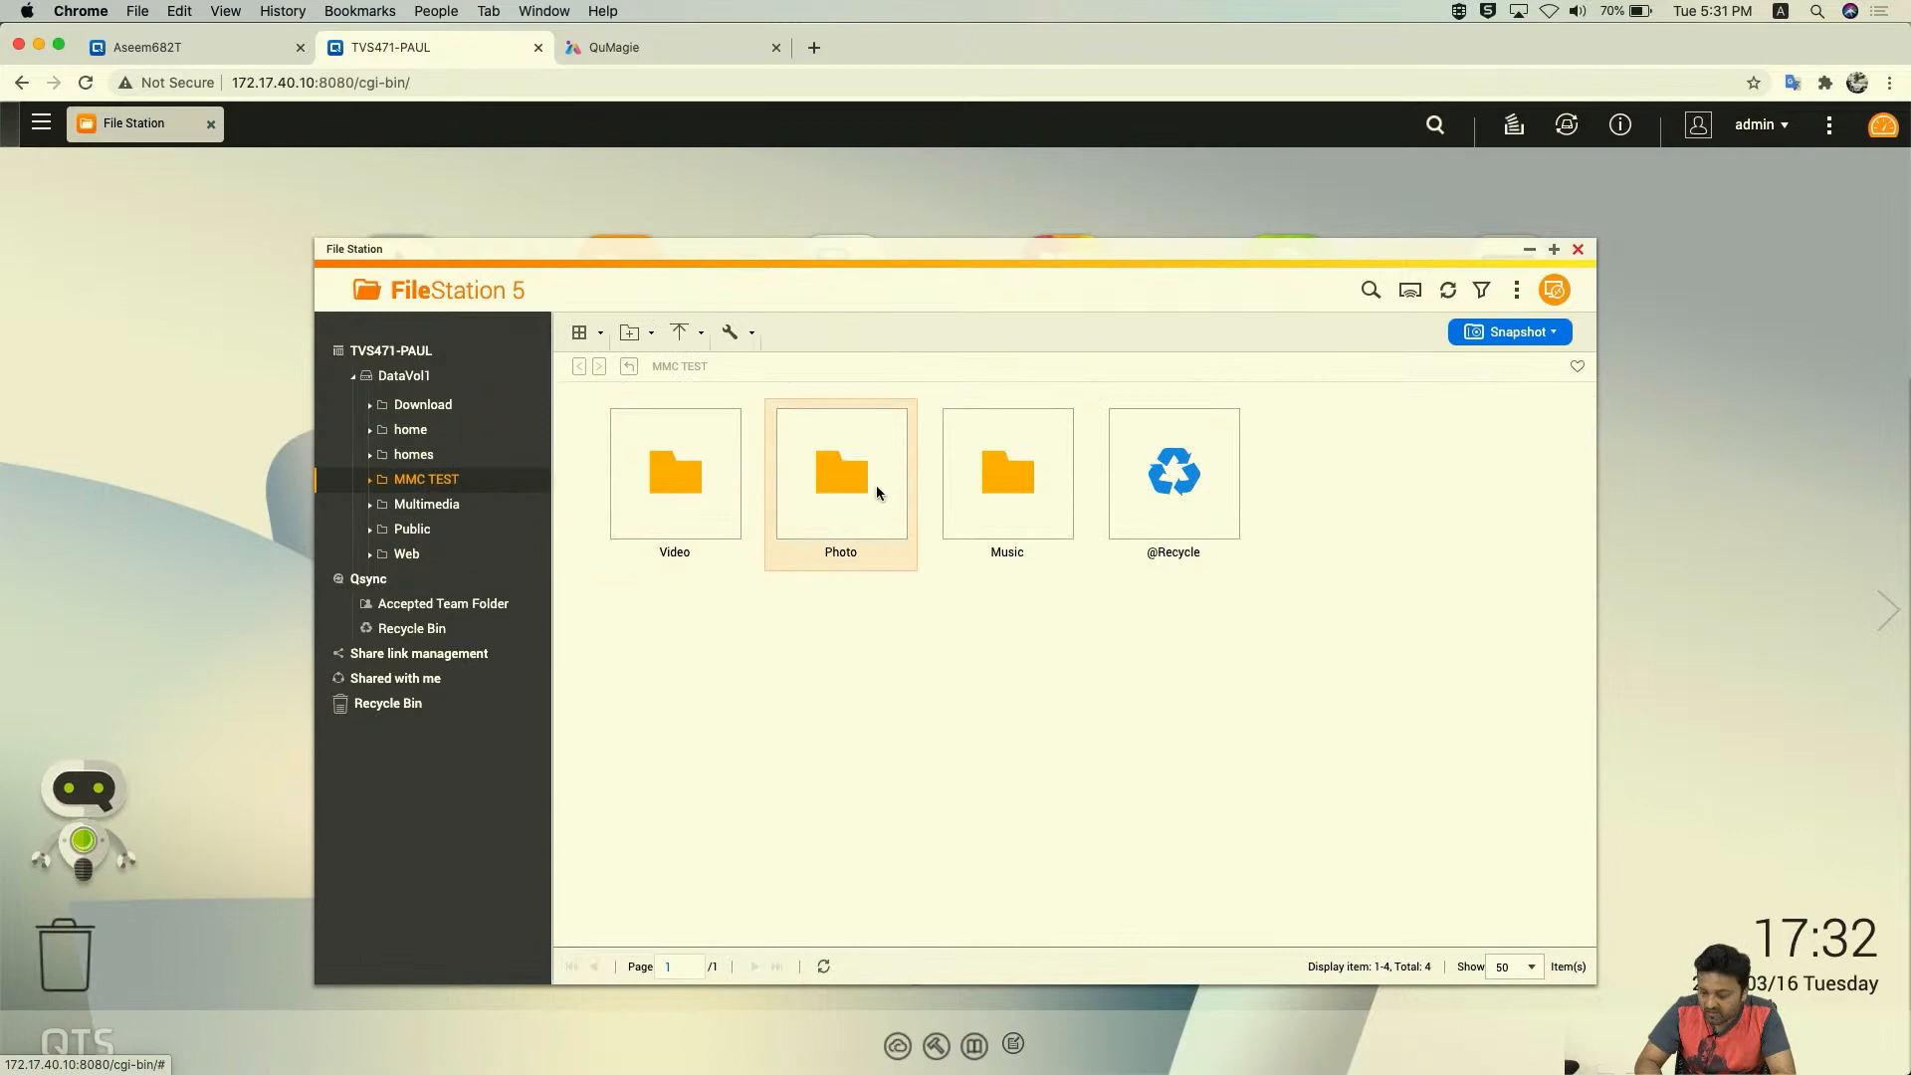
- Browse the lion photo thumbnails in MMC TEST/Photo in File Station
{"action": "double_click", "coordinate": [822, 486]}
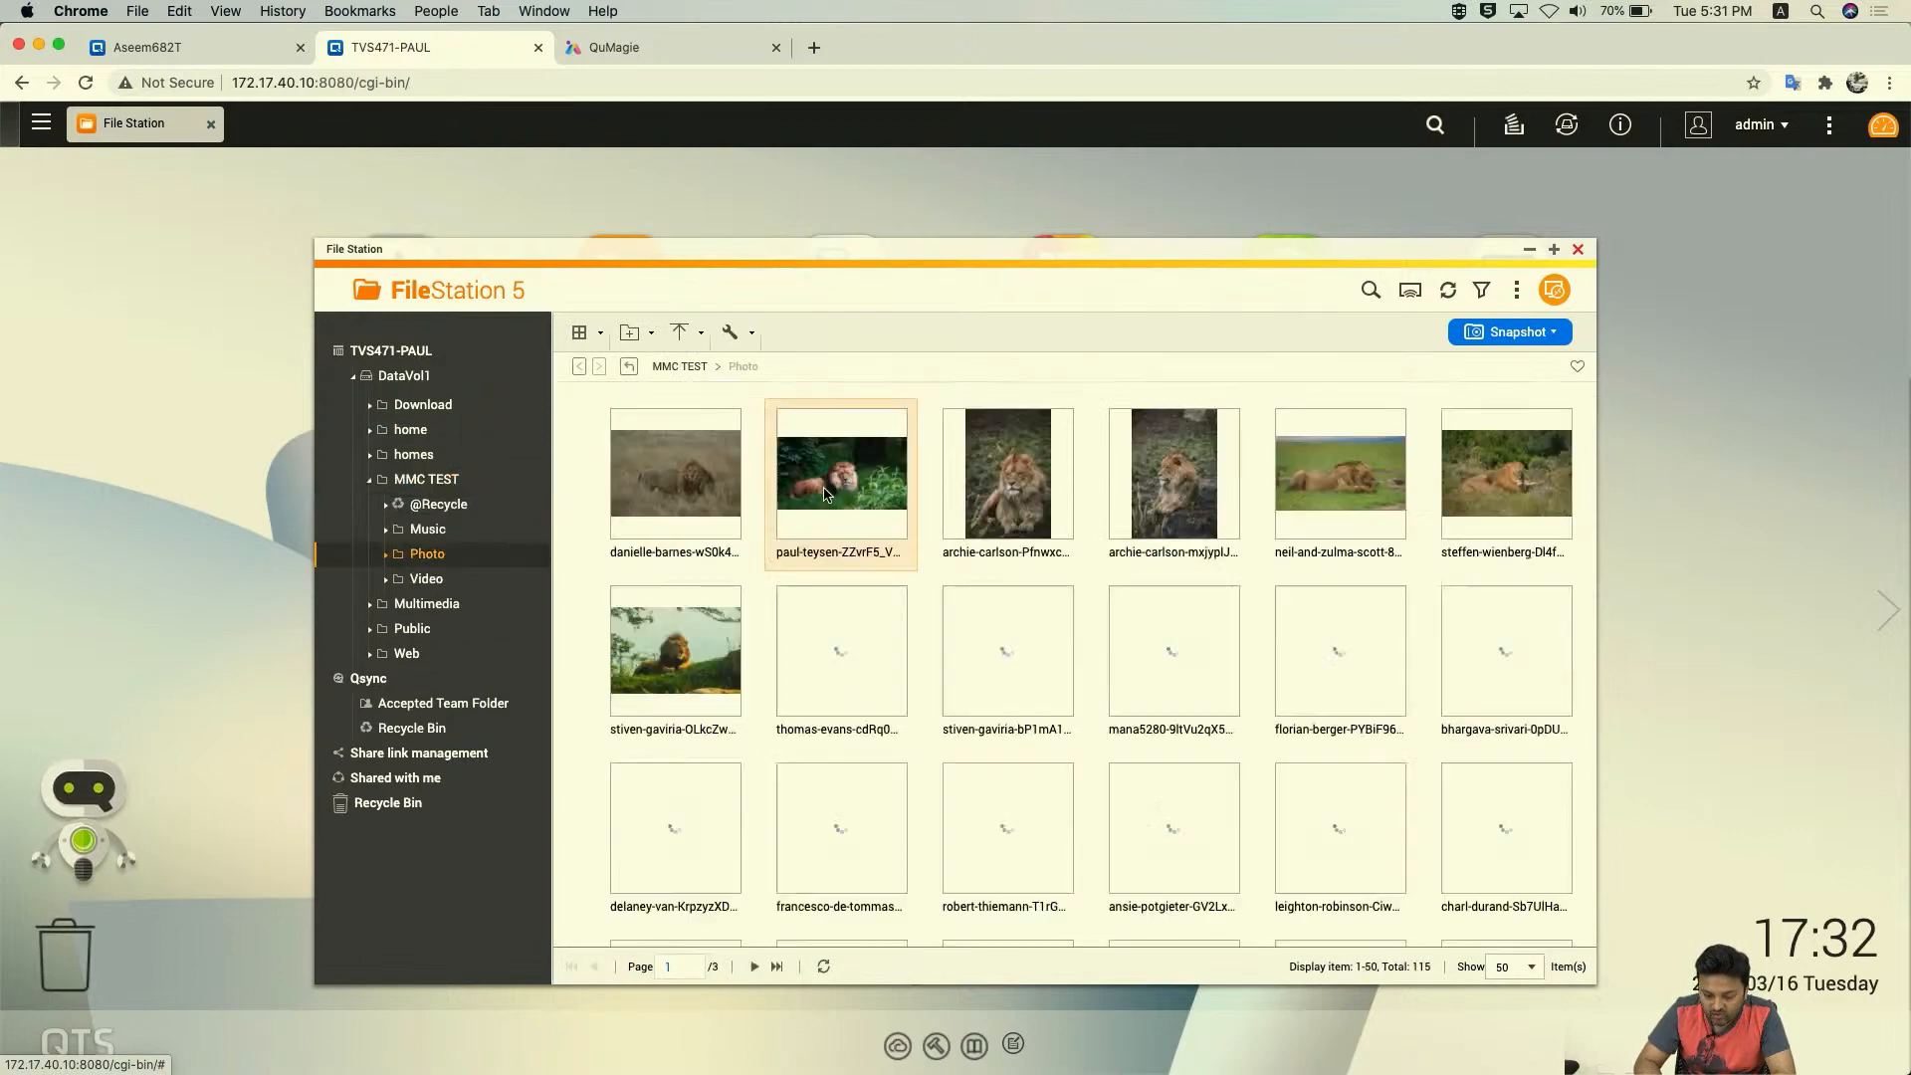
{"action": "mouse_move", "coordinate": [1121, 655]}
{"action": "scroll", "coordinate": [1264, 748], "scroll_direction": "down", "scroll_amount": 3}
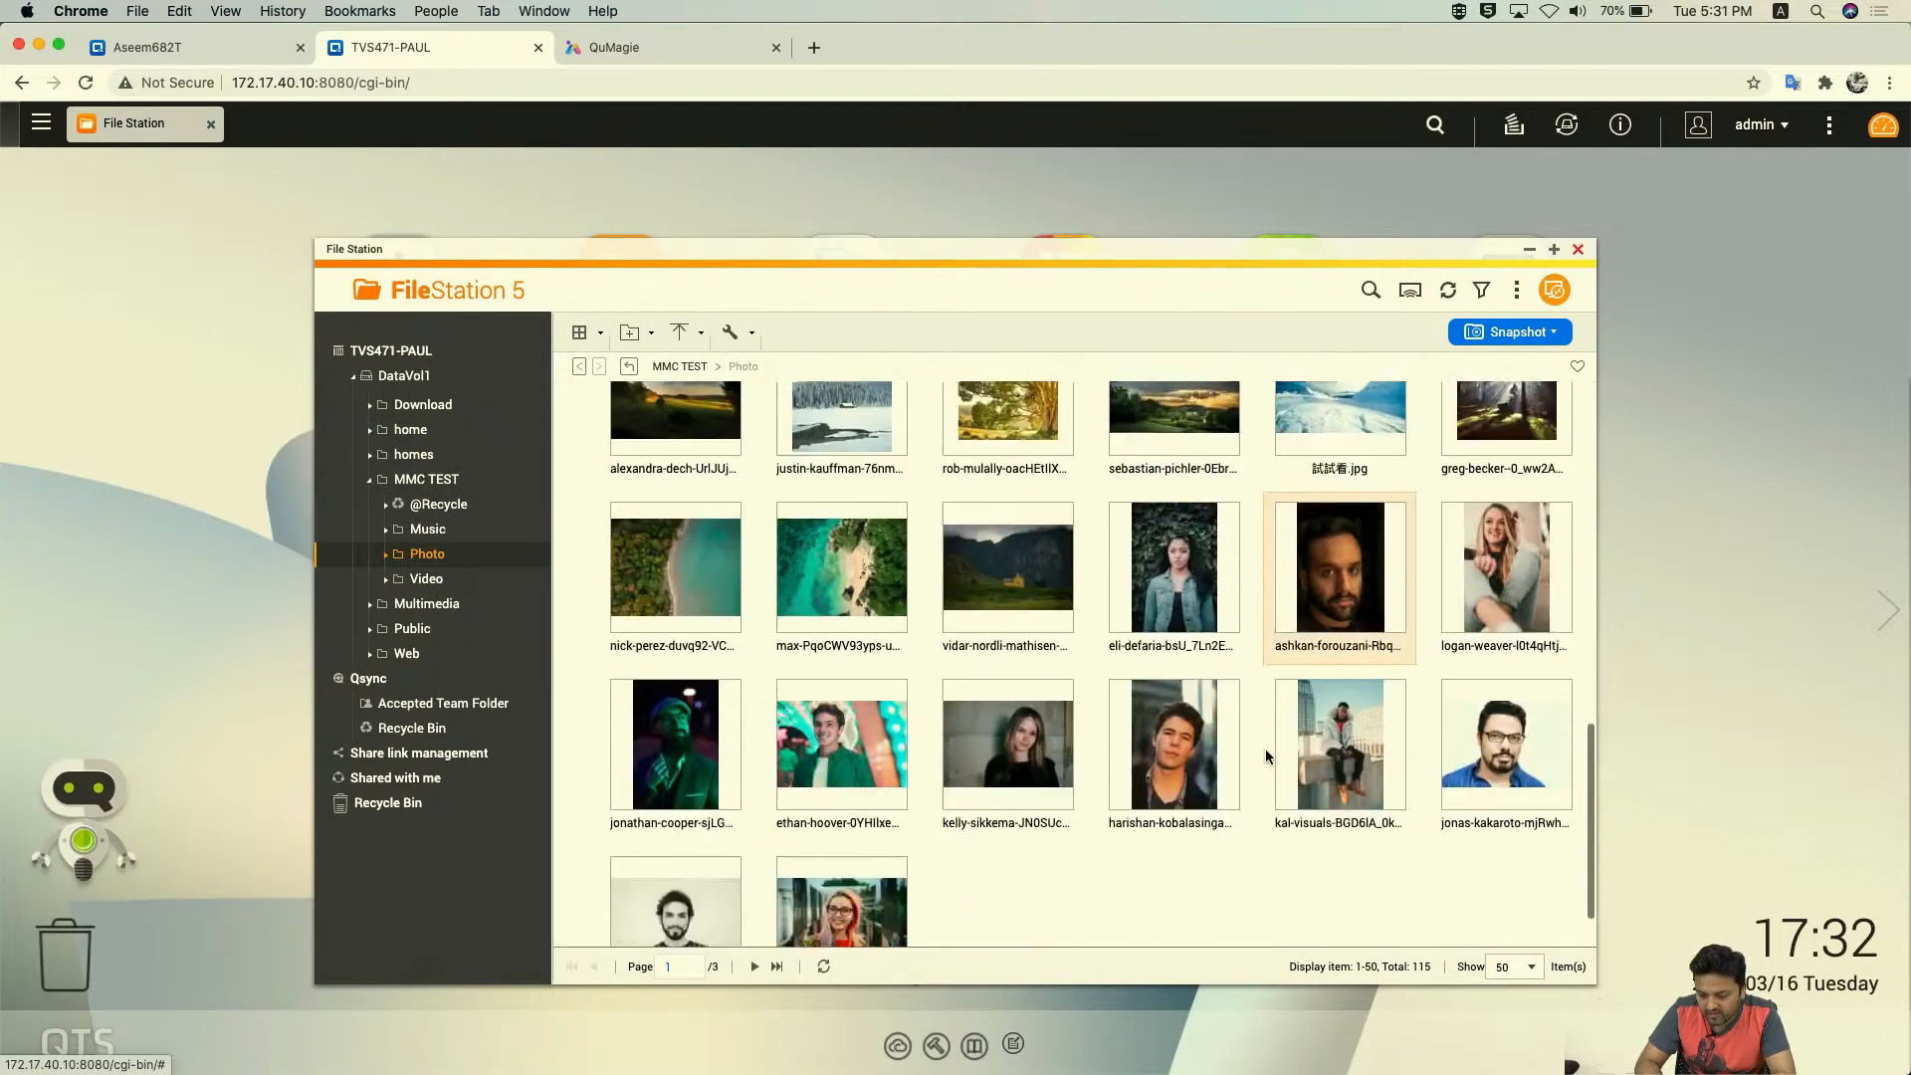
{"action": "scroll", "coordinate": [1264, 748], "scroll_direction": "up", "scroll_amount": 3}
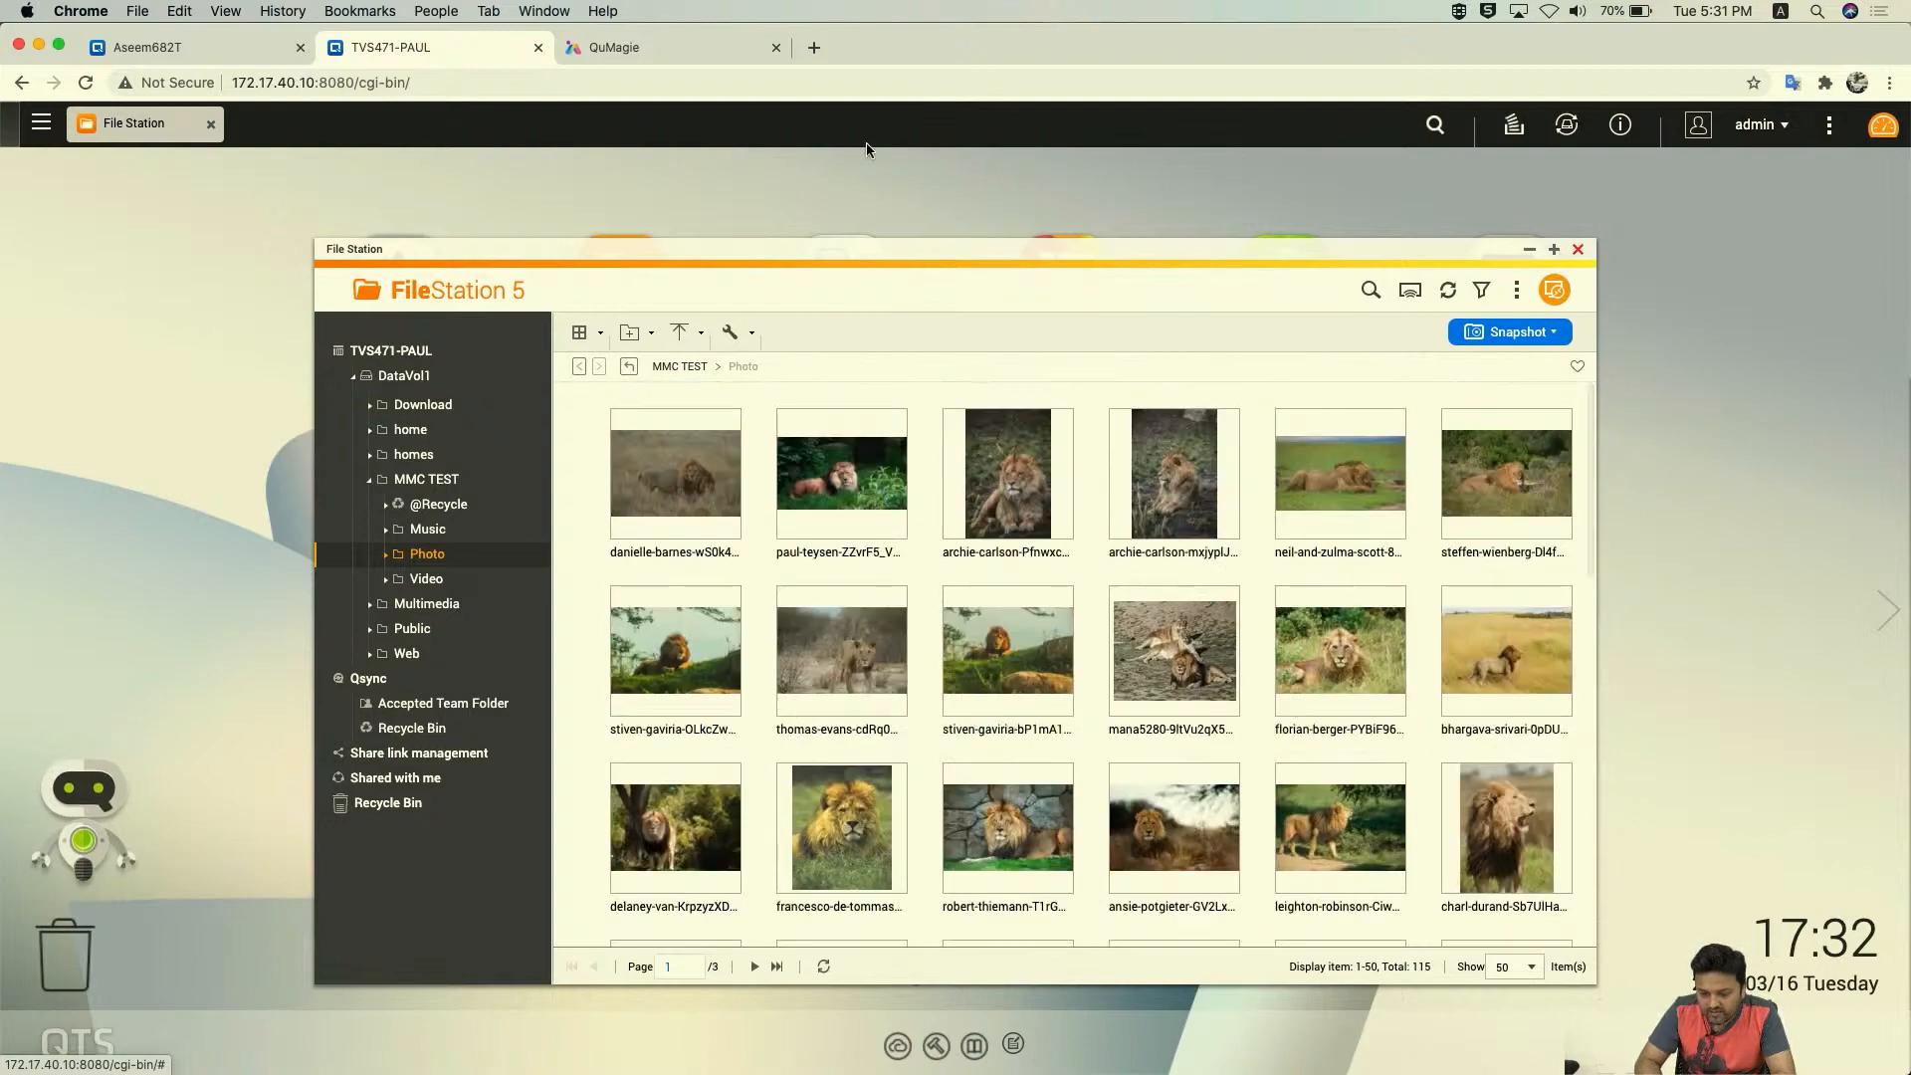
{"action": "left_click", "coordinate": [651, 48]}
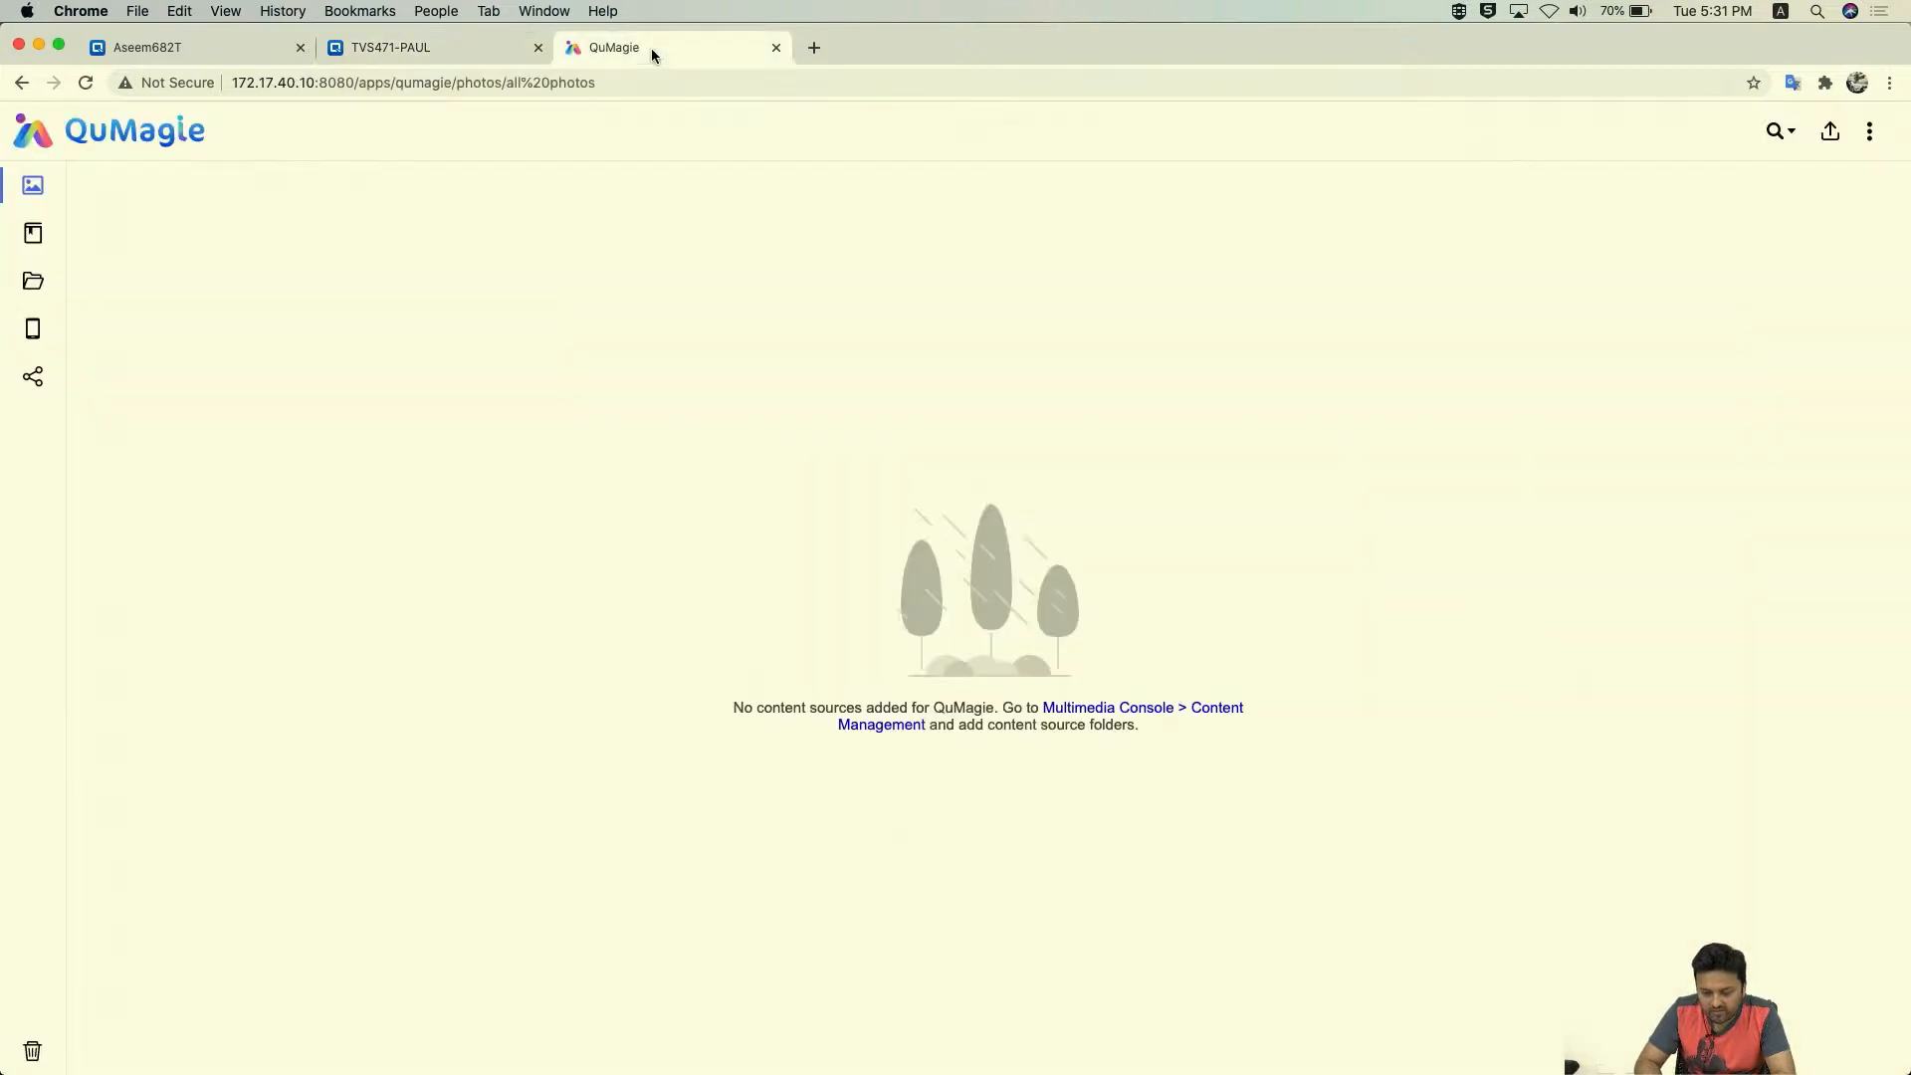
- Reload QuMagie and scroll through All Photos, now showing 115 photos
{"action": "left_click", "coordinate": [85, 84]}
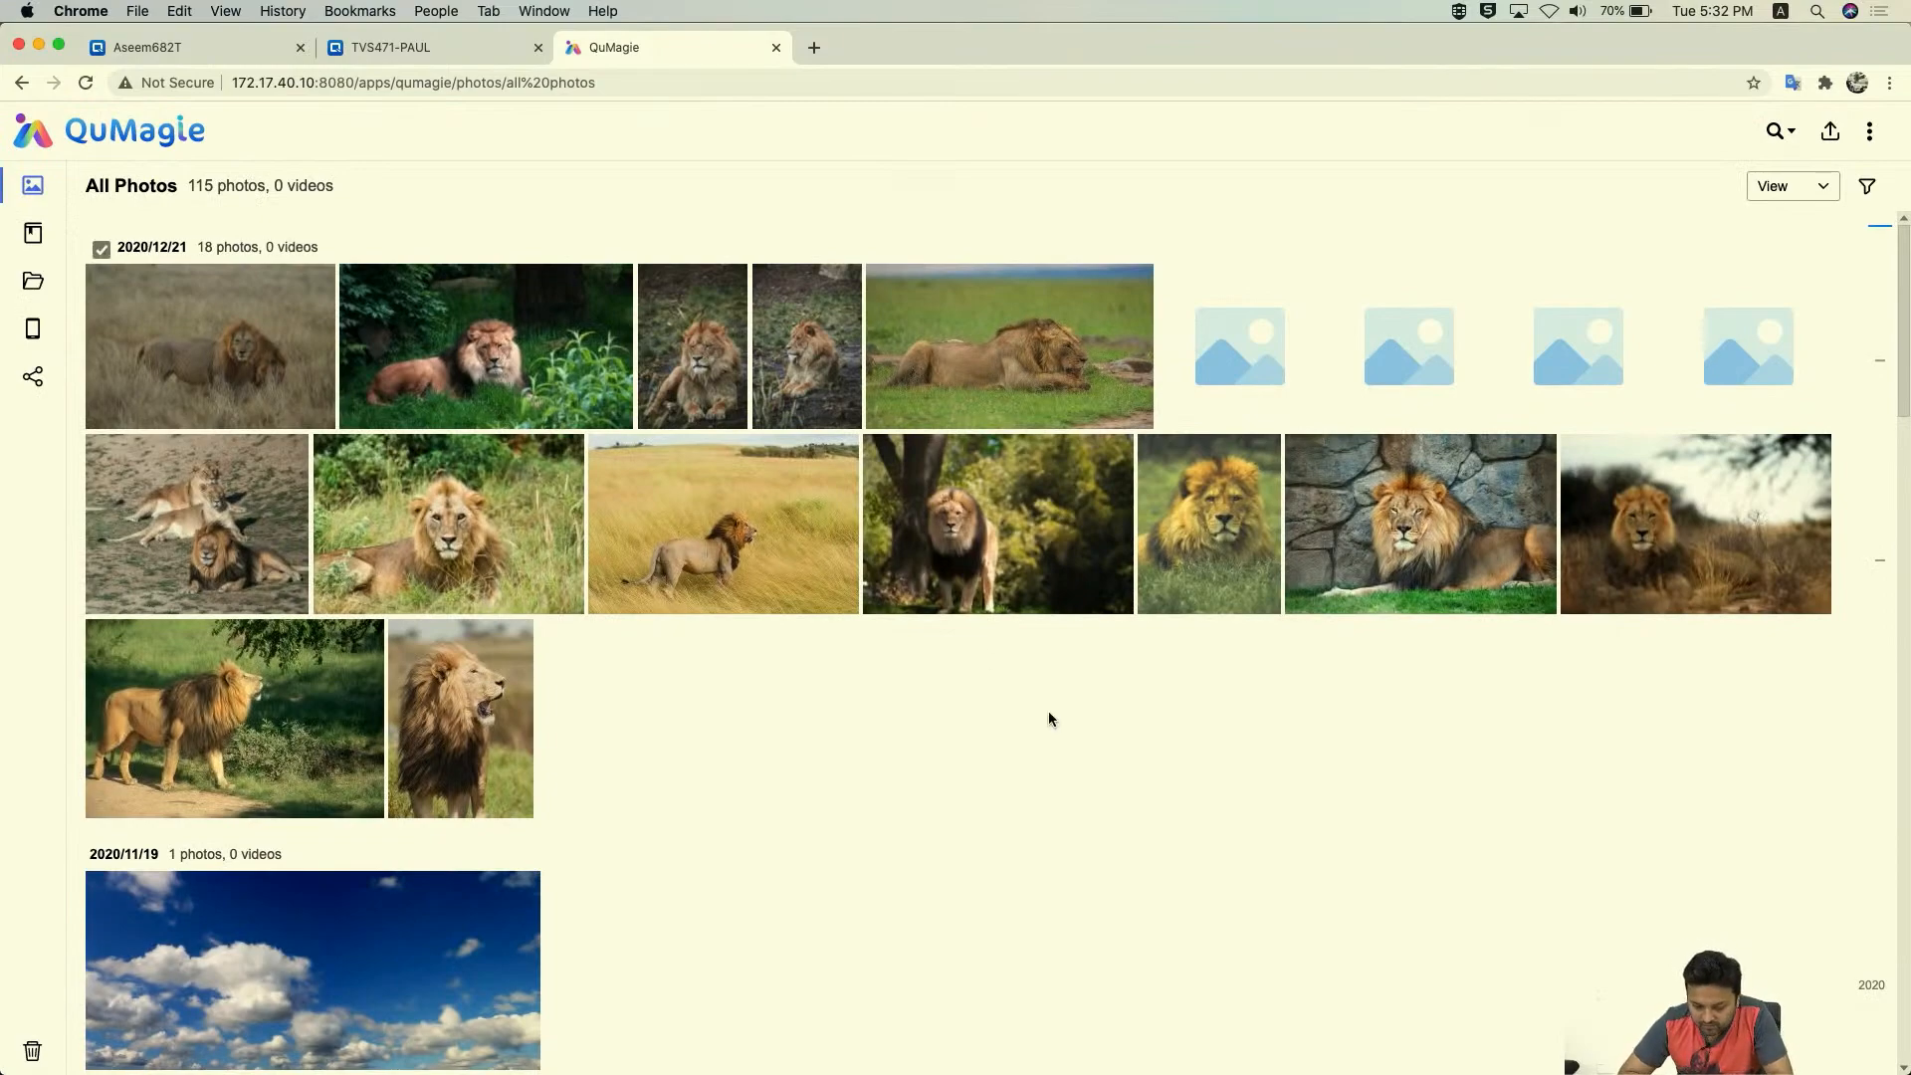
{"action": "scroll", "coordinate": [1047, 714], "scroll_direction": "down", "scroll_amount": 5}
{"action": "scroll", "coordinate": [1048, 716], "scroll_direction": "down", "scroll_amount": 20}
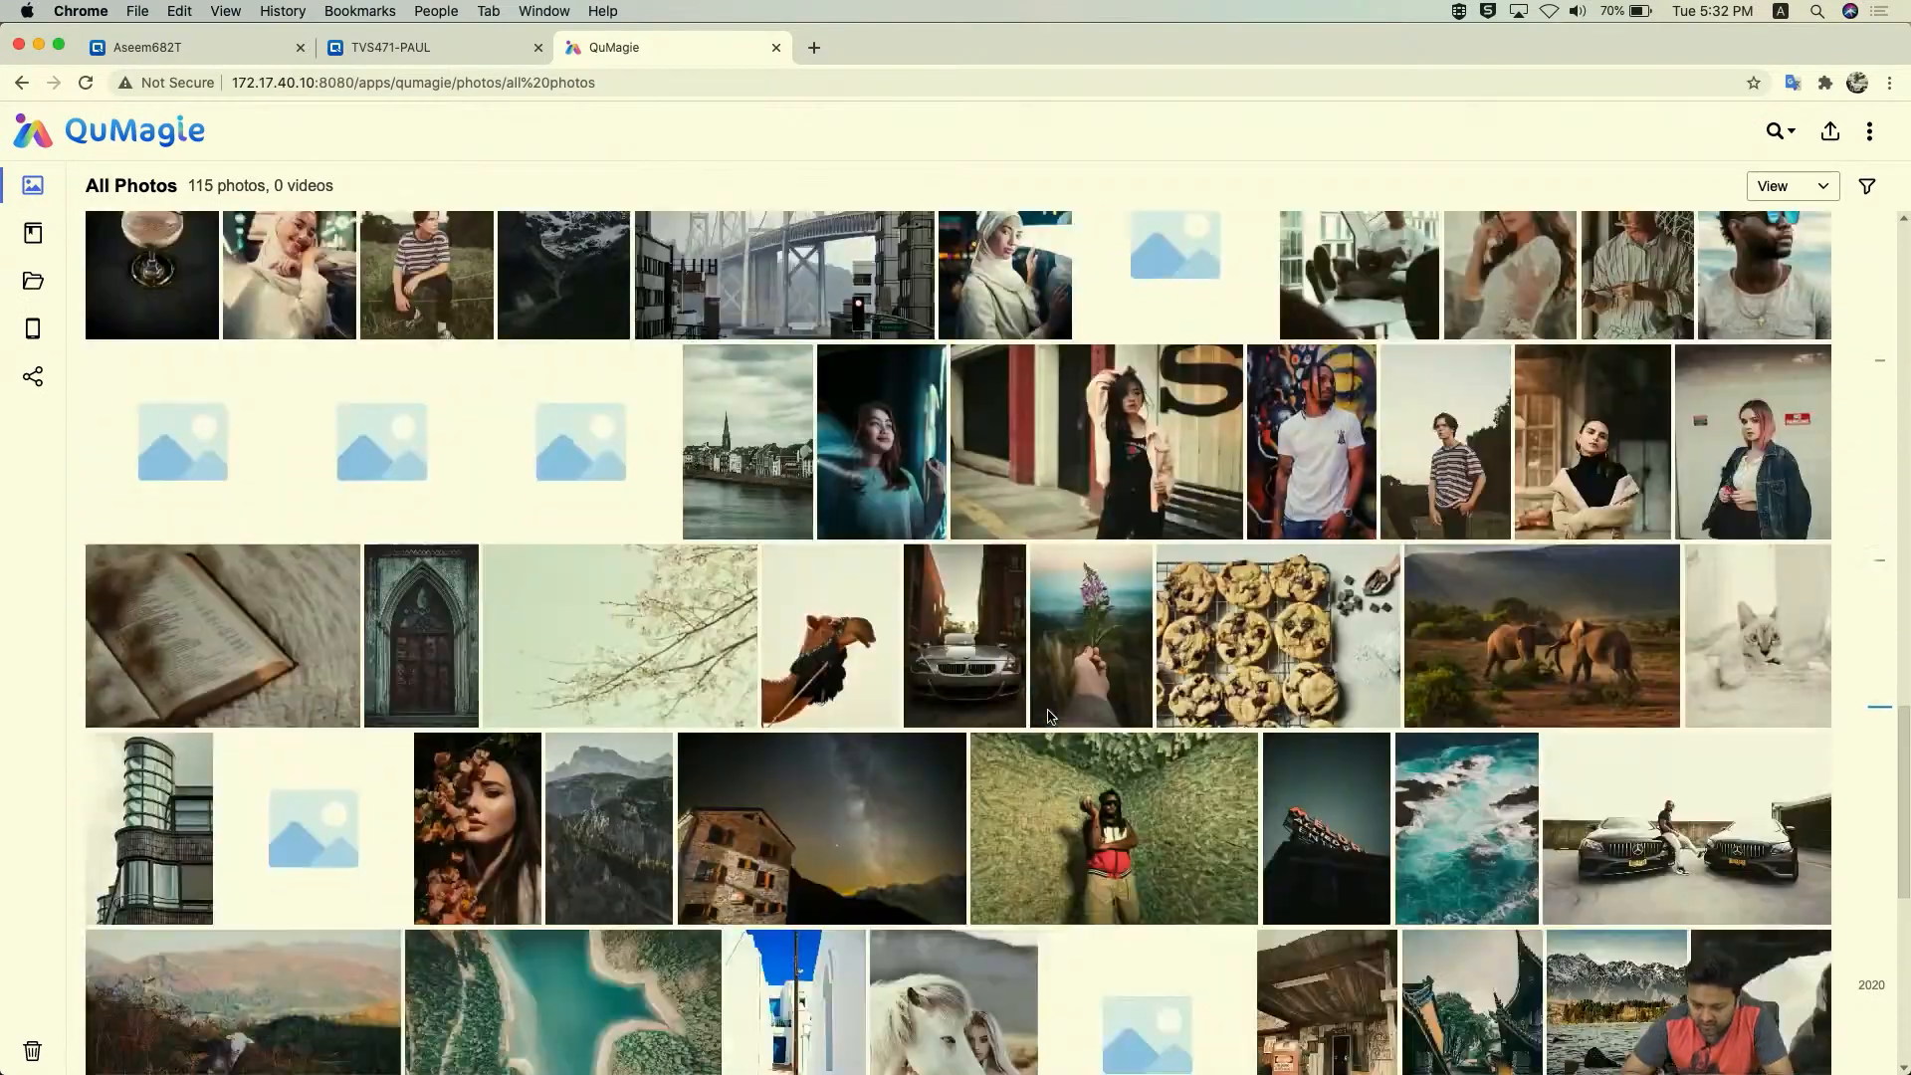
{"action": "scroll", "coordinate": [1047, 714], "scroll_direction": "up", "scroll_amount": 20}
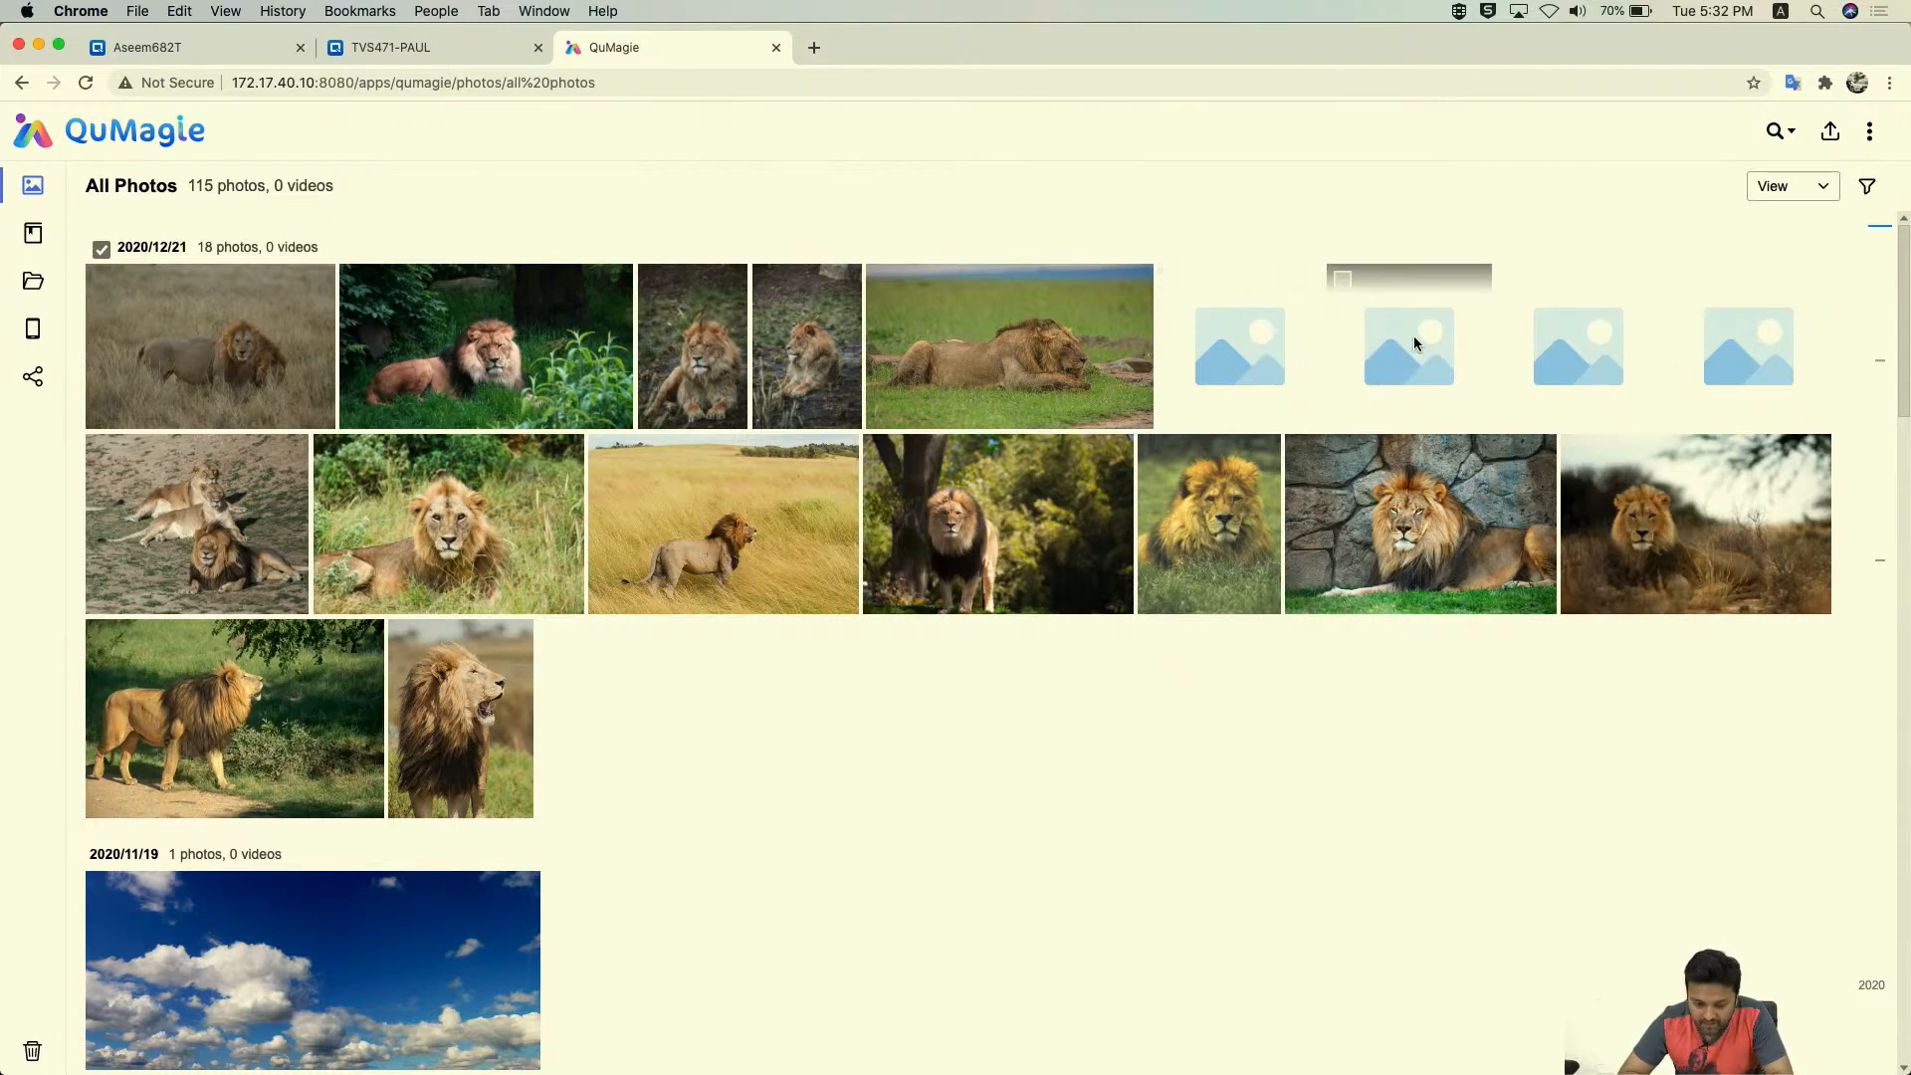
{"action": "scroll", "coordinate": [836, 748], "scroll_direction": "down", "scroll_amount": 1}
{"action": "scroll", "coordinate": [836, 746], "scroll_direction": "down", "scroll_amount": 15}
{"action": "scroll", "coordinate": [836, 747], "scroll_direction": "up", "scroll_amount": 15}
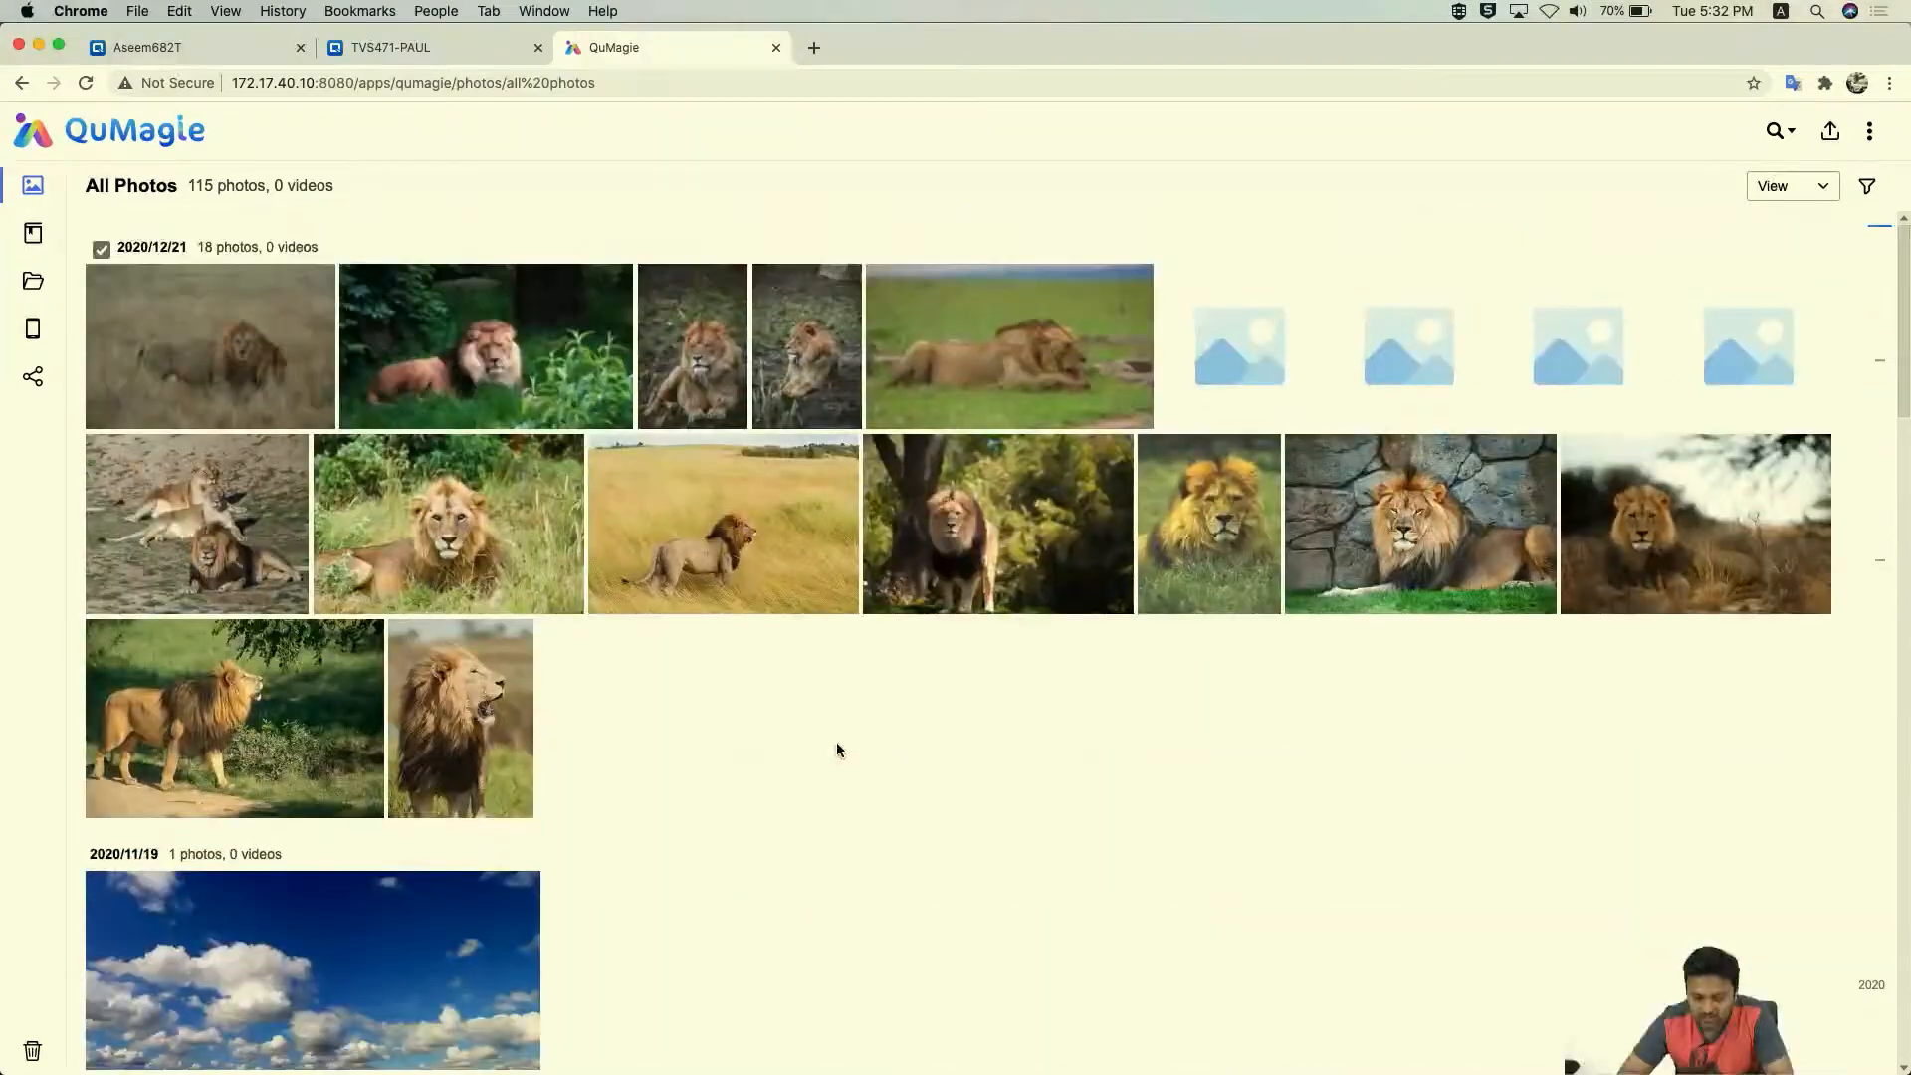
- Back on the TVS471-PAUL tab, minimize File Station and reopen Multimedia Console
{"action": "left_click", "coordinate": [412, 52]}
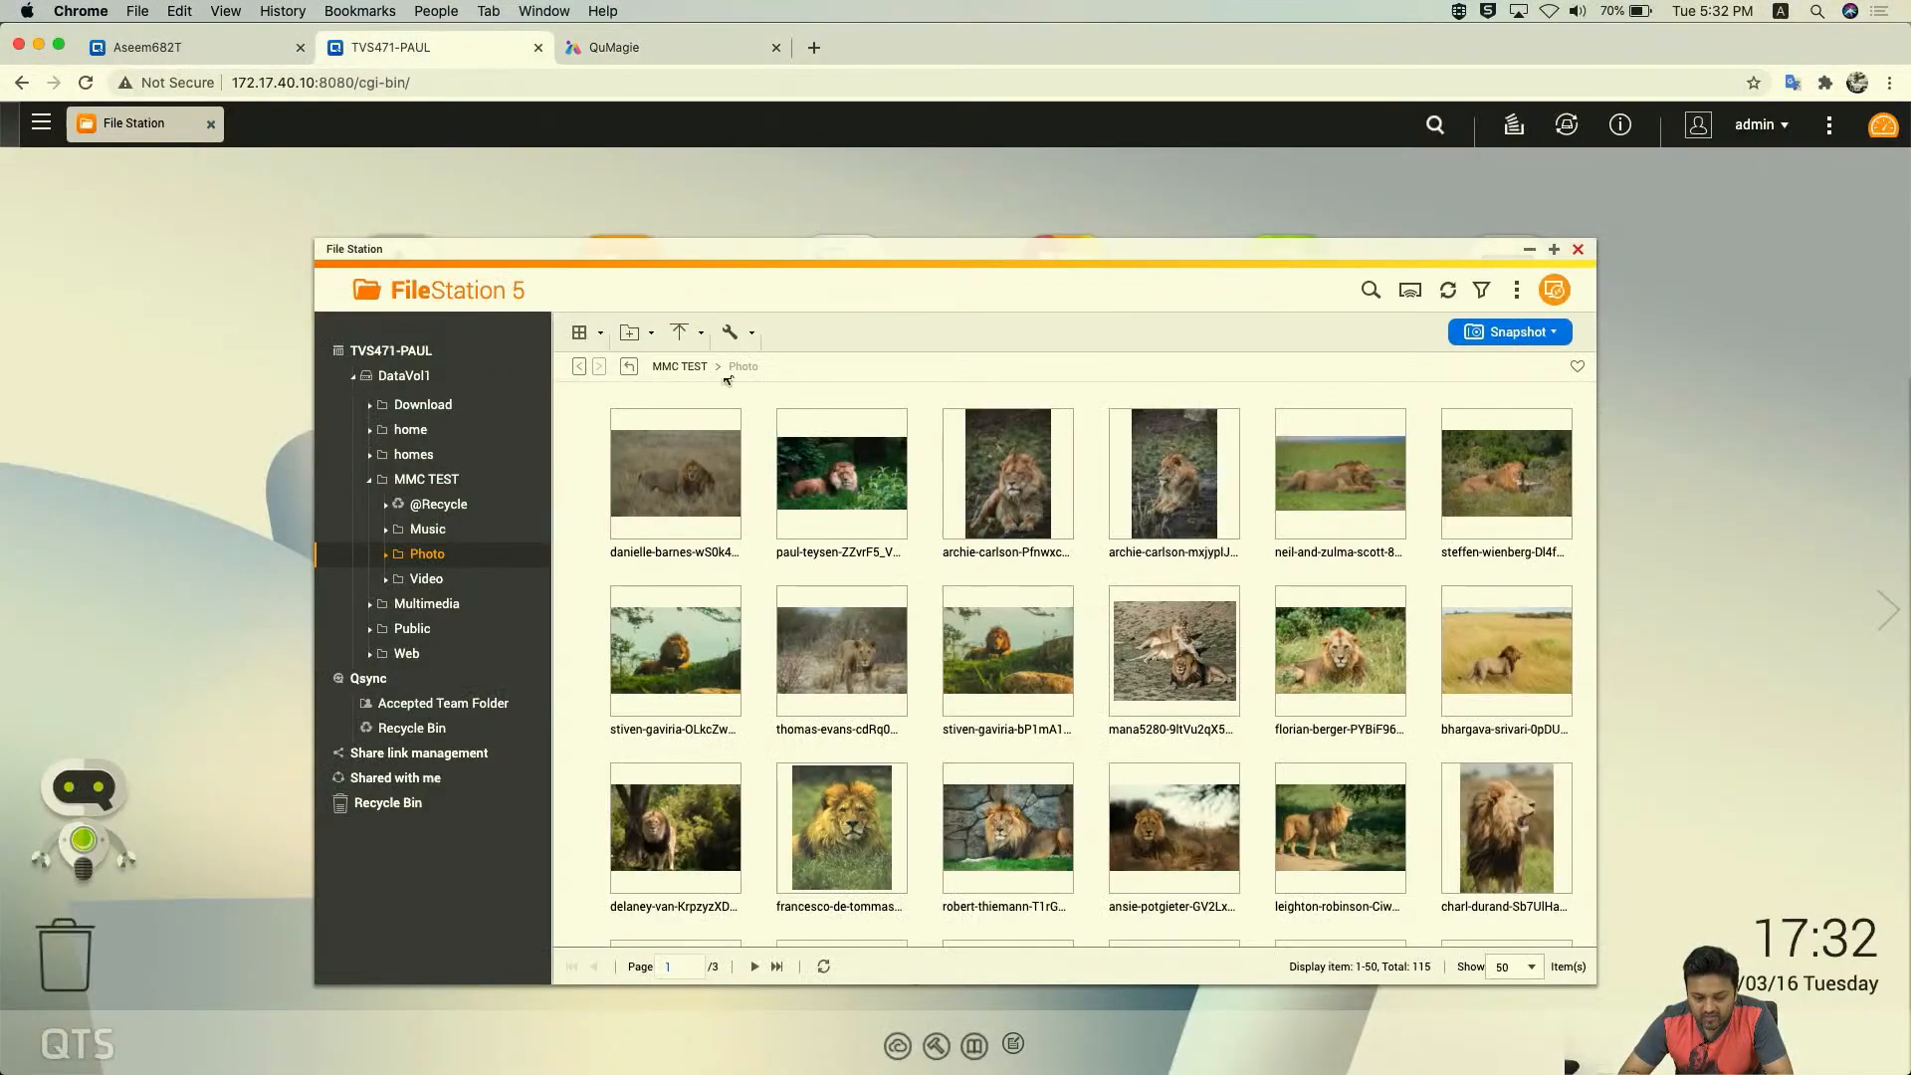
{"action": "left_click", "coordinate": [1529, 248]}
{"action": "left_click", "coordinate": [1063, 696]}
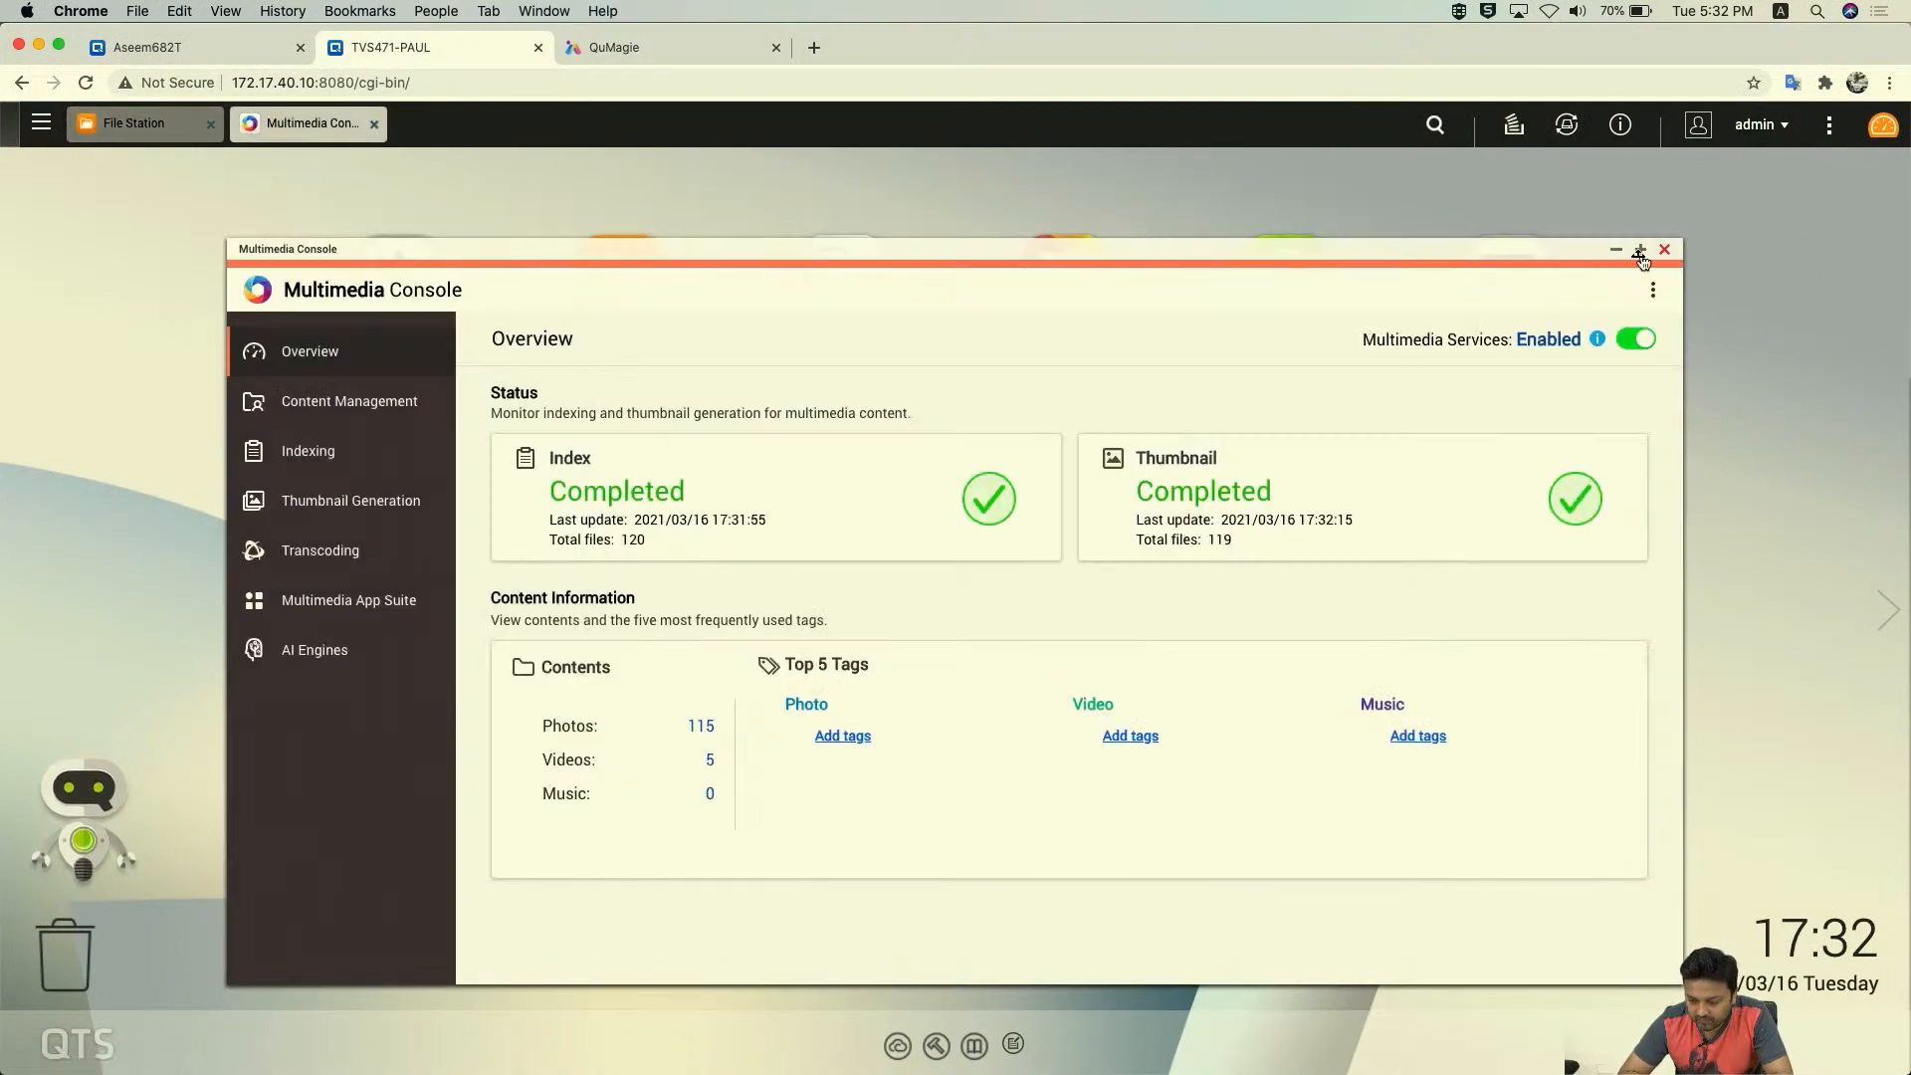
- Check Video Station's content sources are empty, cancel the editor, and close Multimedia Console
{"action": "left_click", "coordinate": [401, 398]}
{"action": "left_click", "coordinate": [860, 417]}
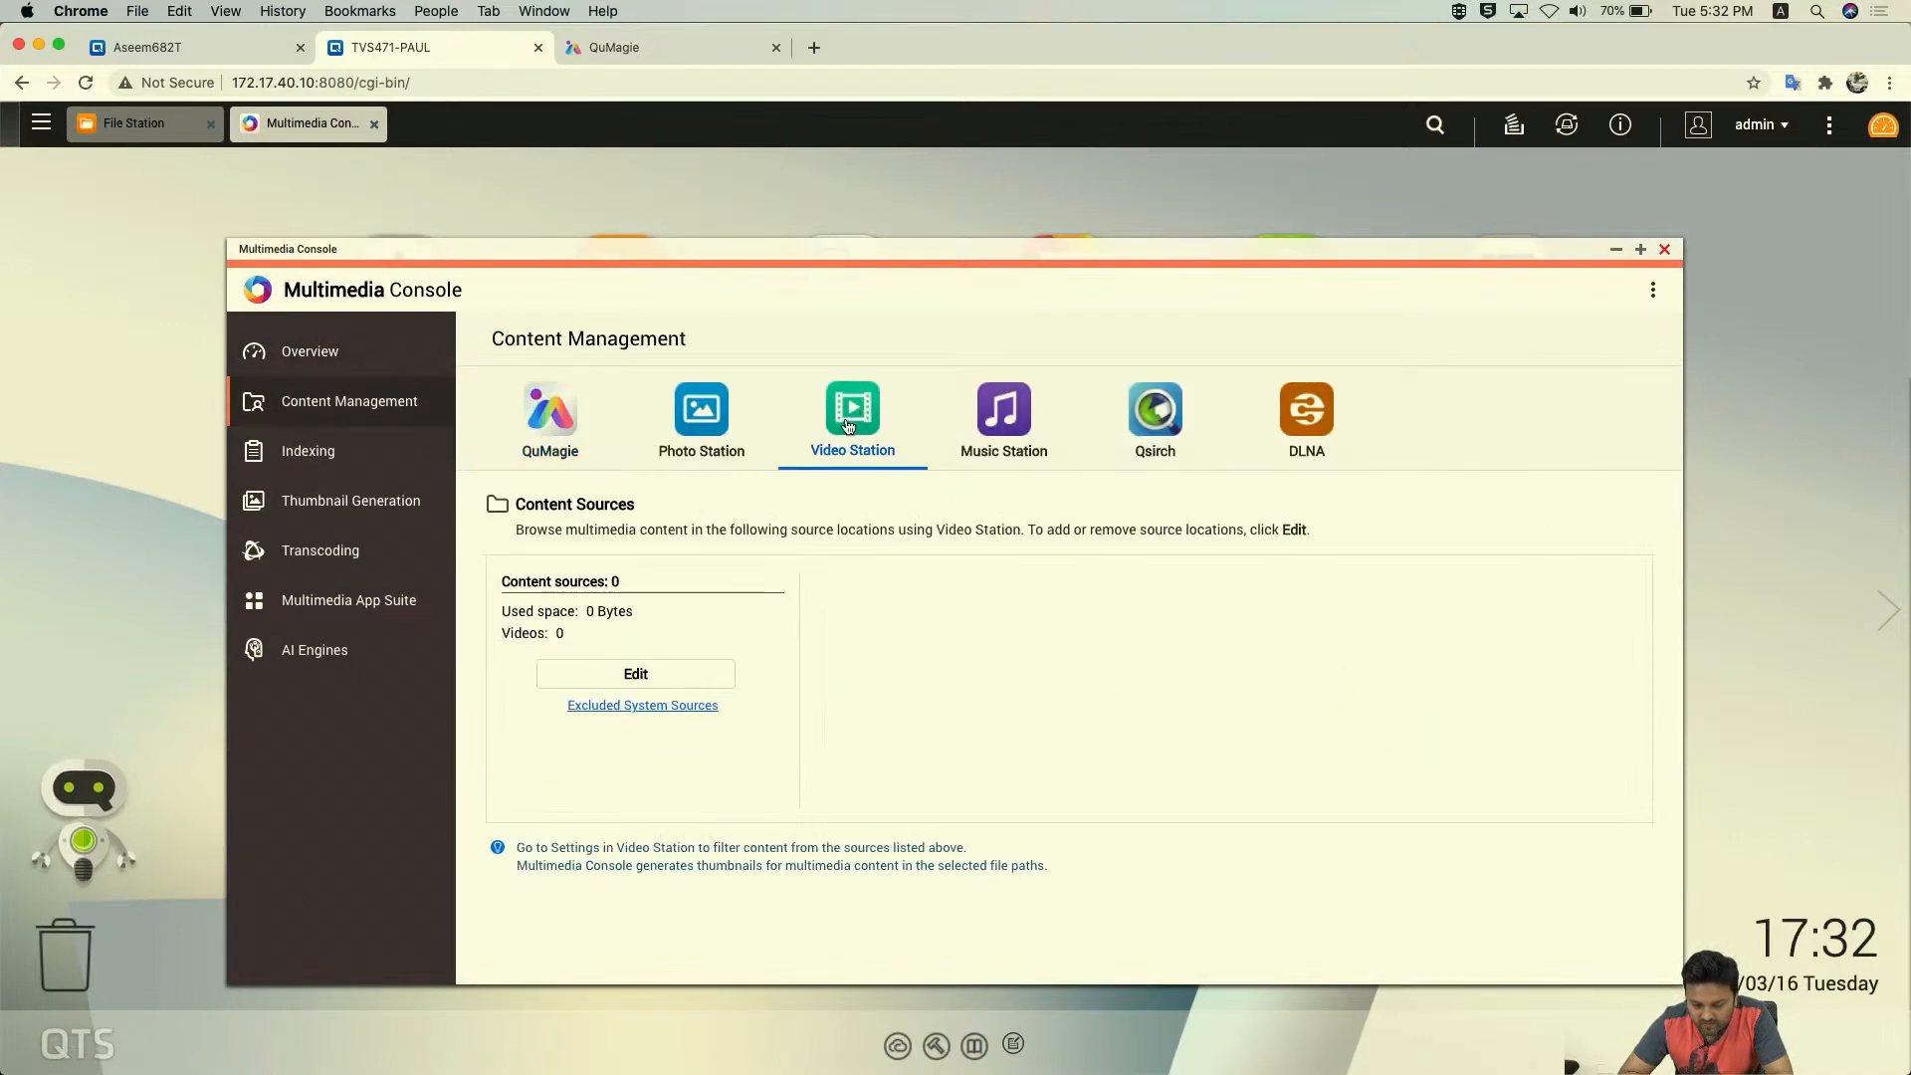
{"action": "left_click", "coordinate": [636, 674]}
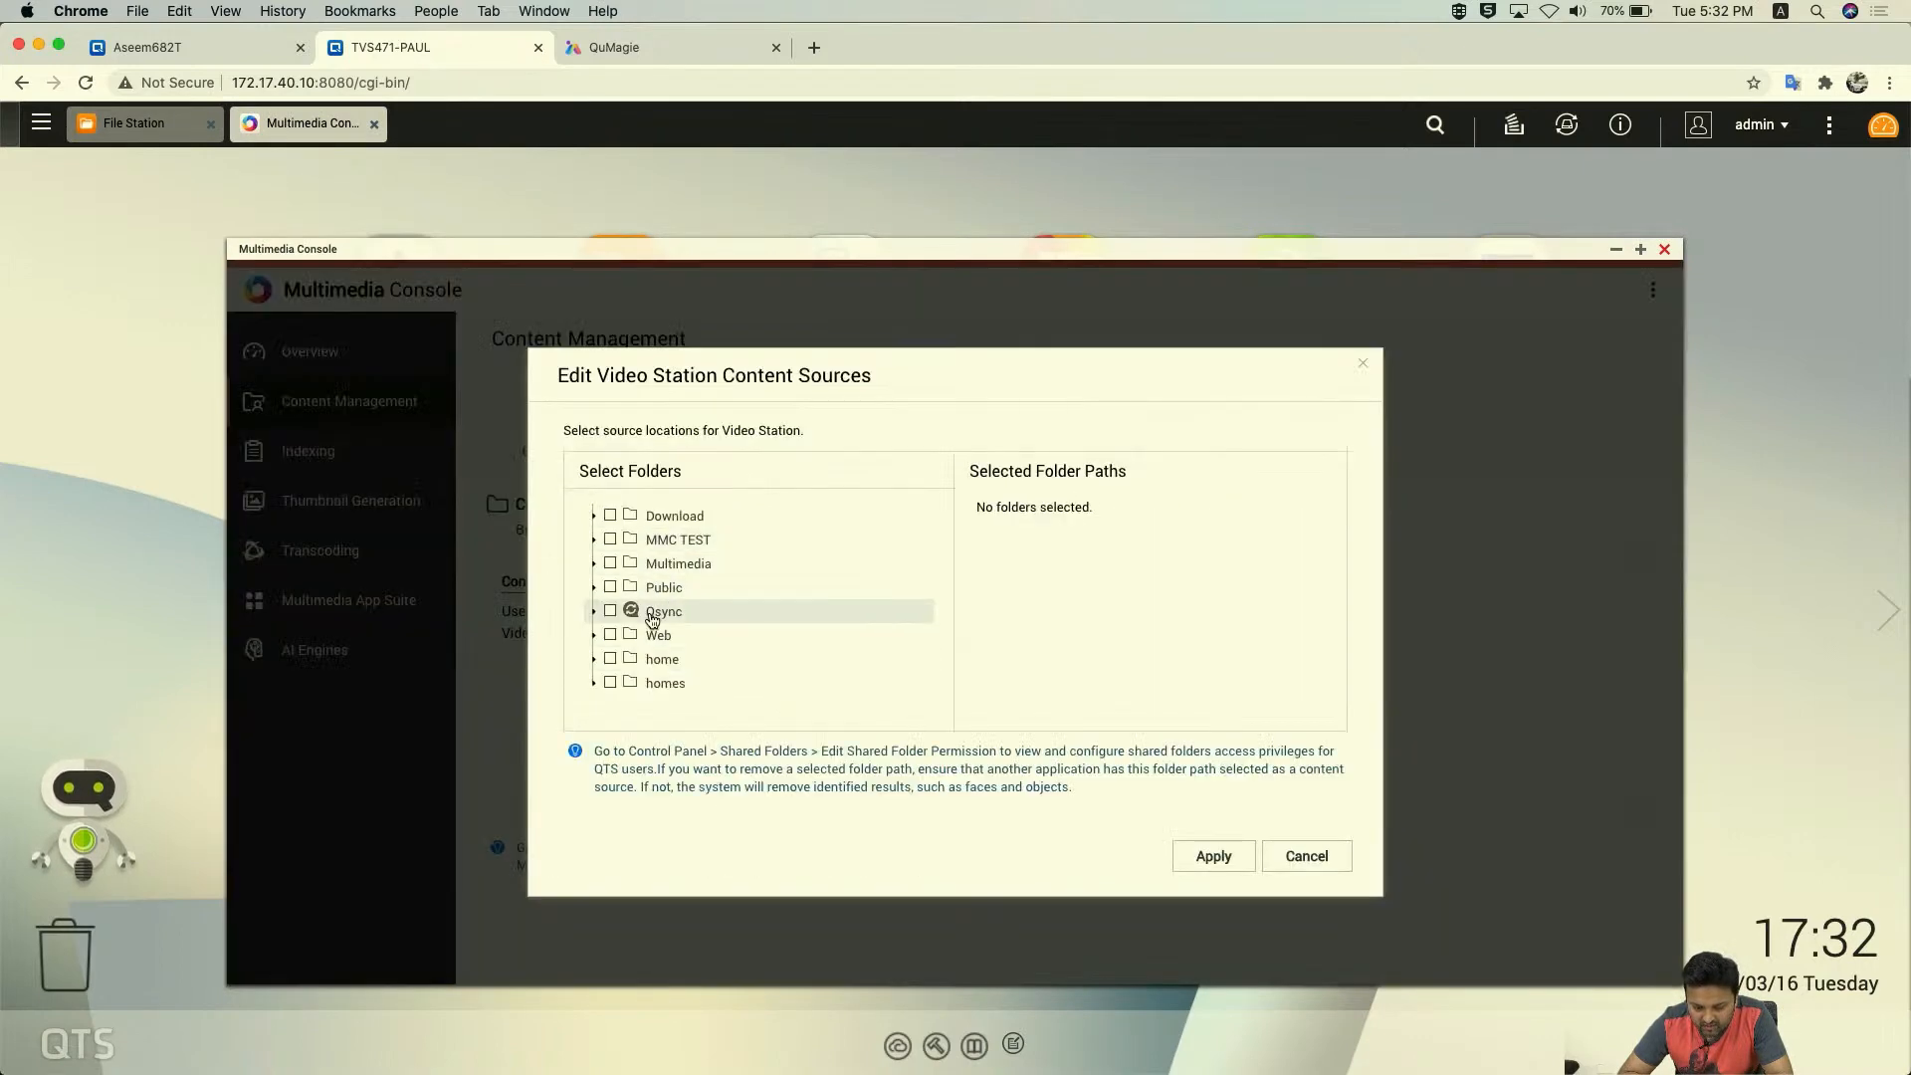
{"action": "left_click", "coordinate": [1308, 858]}
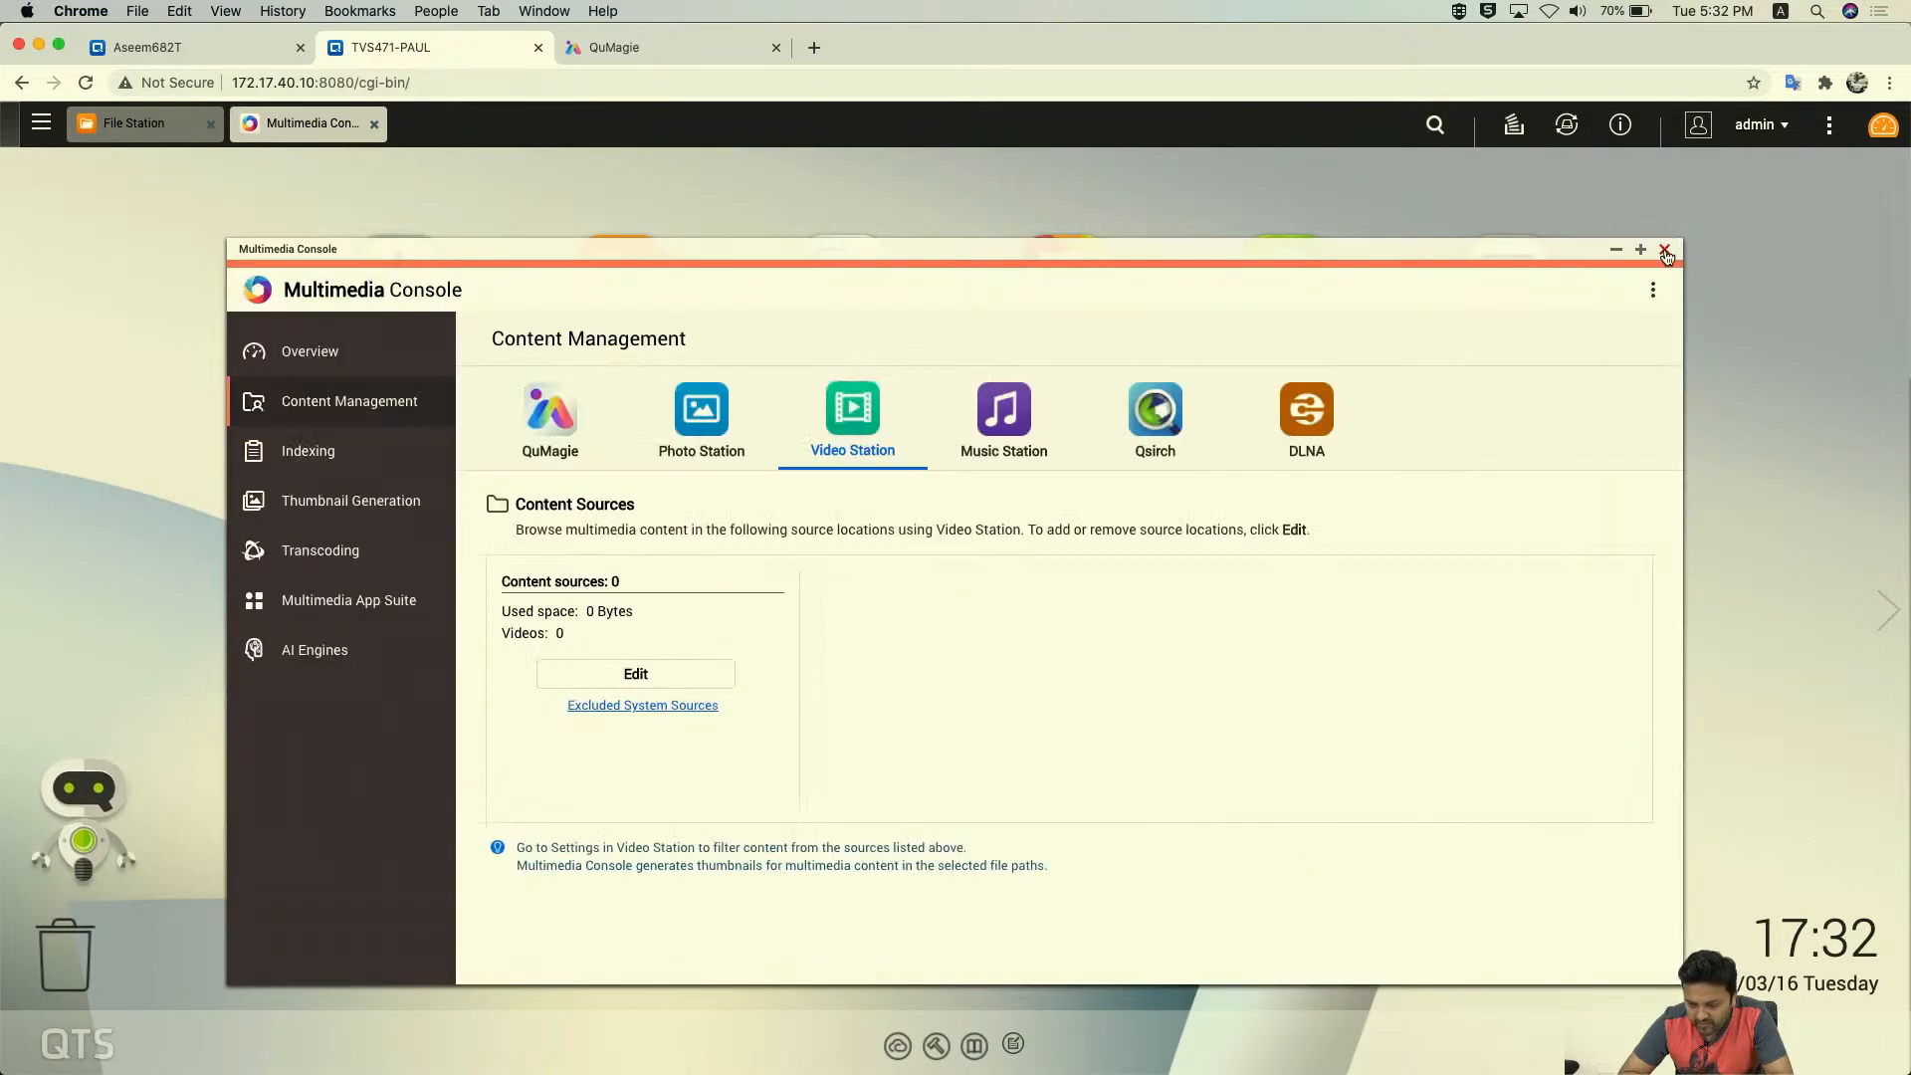
{"action": "left_click", "coordinate": [1663, 249]}
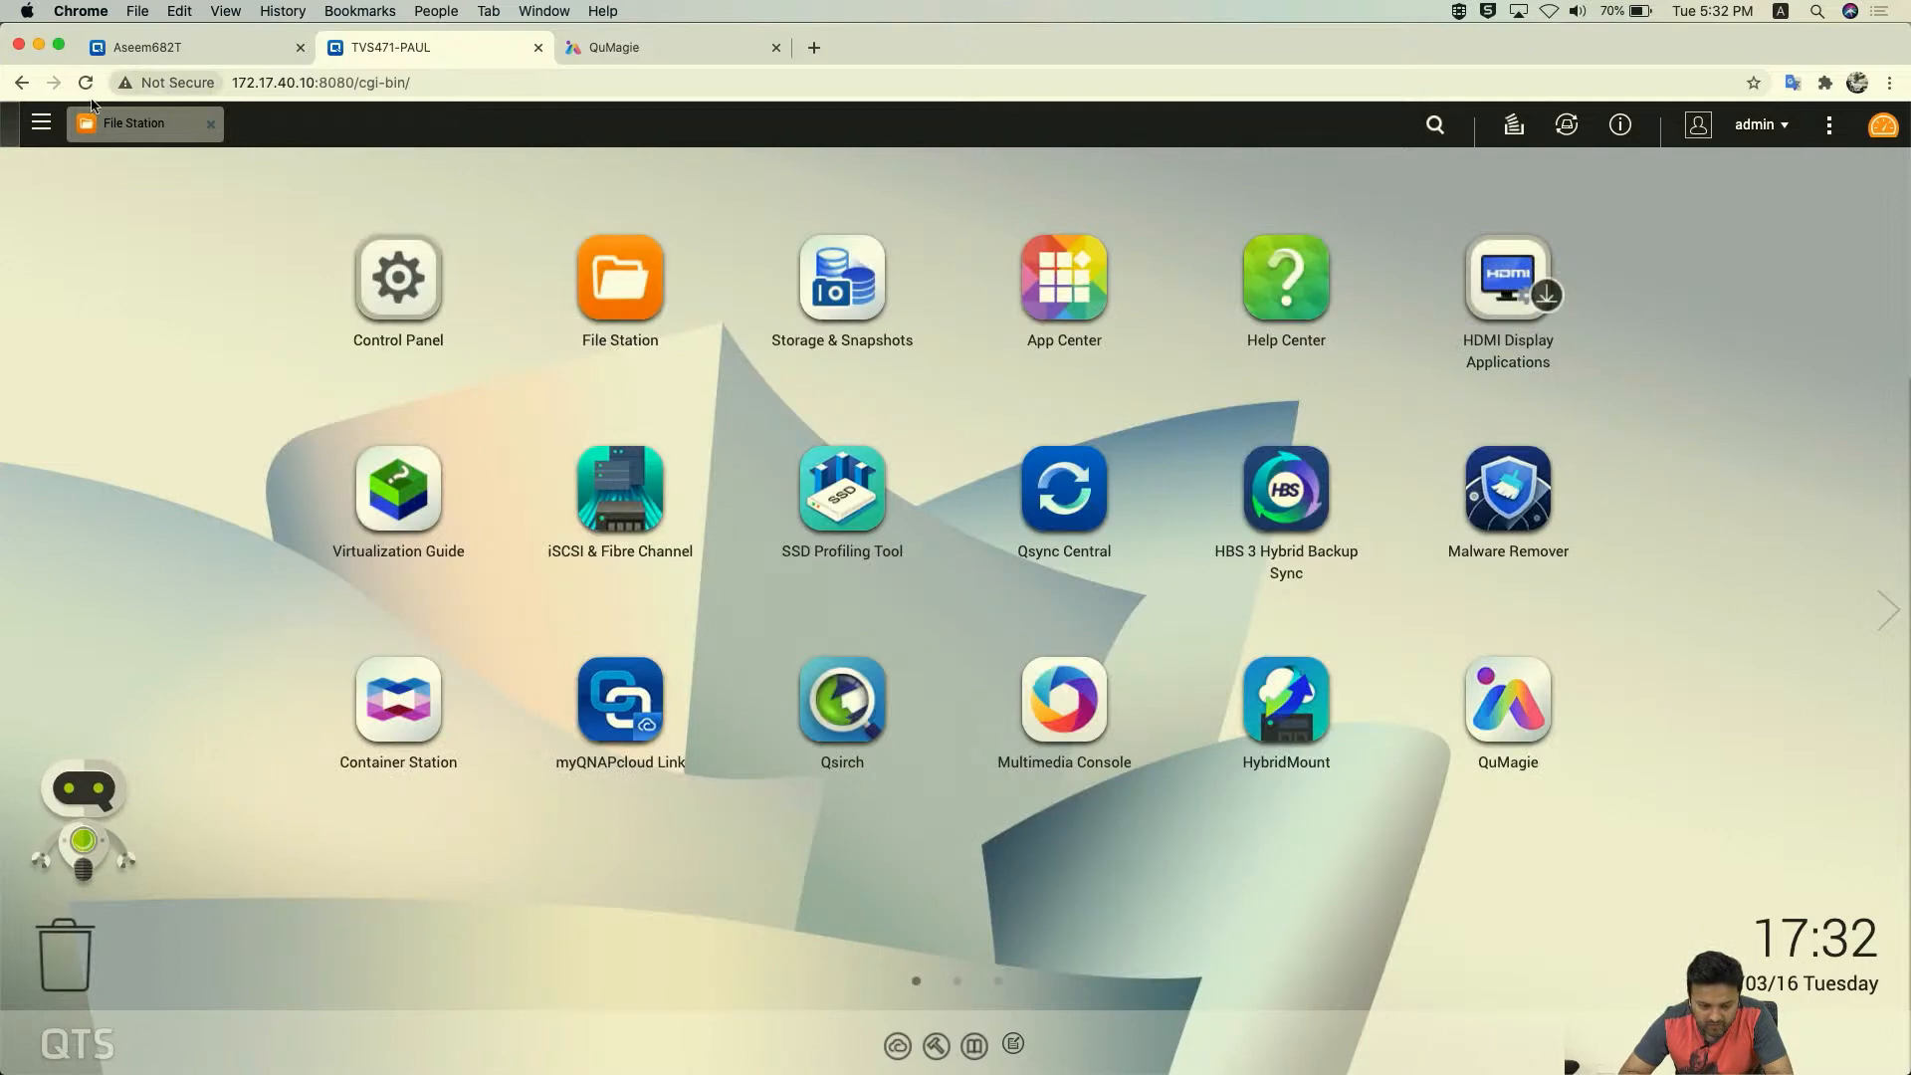
- Launch Video Station from the Main Menu, see it lists no videos, and minimize it
{"action": "left_click", "coordinate": [41, 122]}
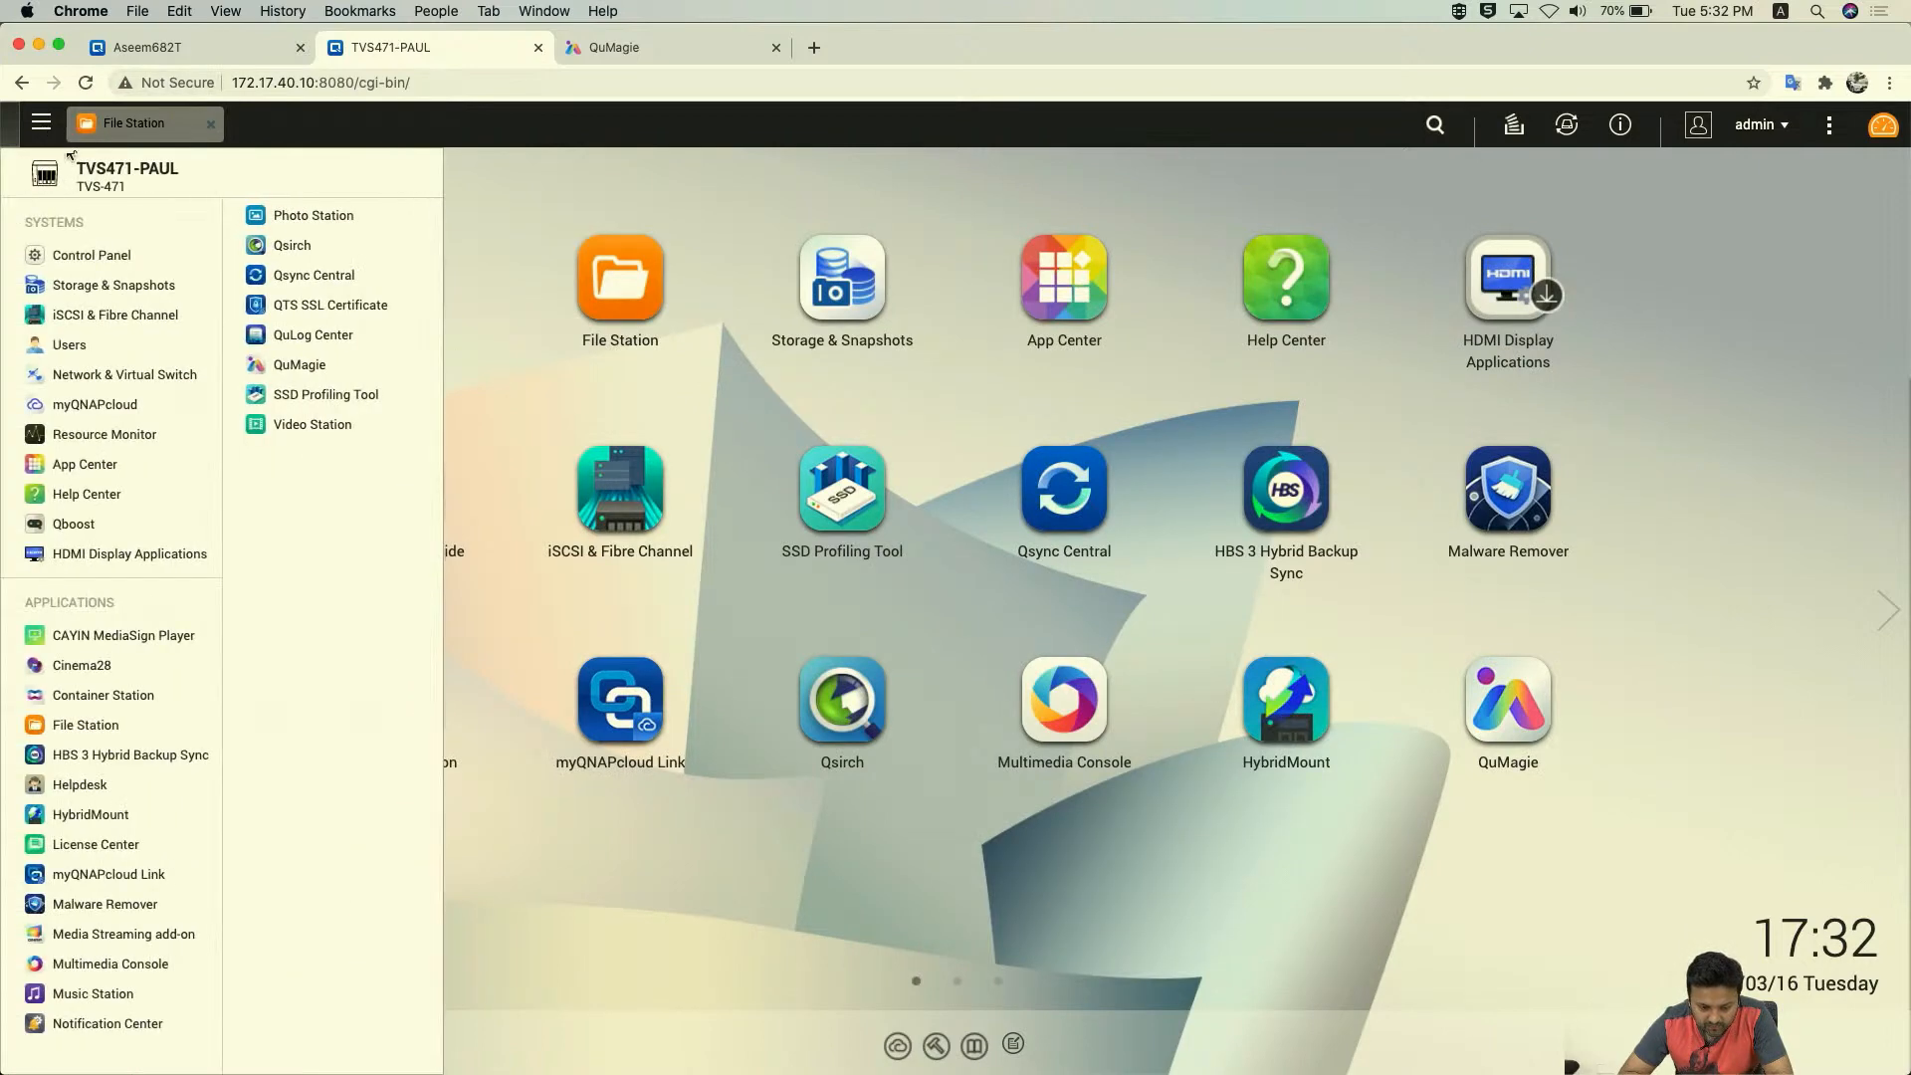
{"action": "left_click", "coordinate": [319, 426]}
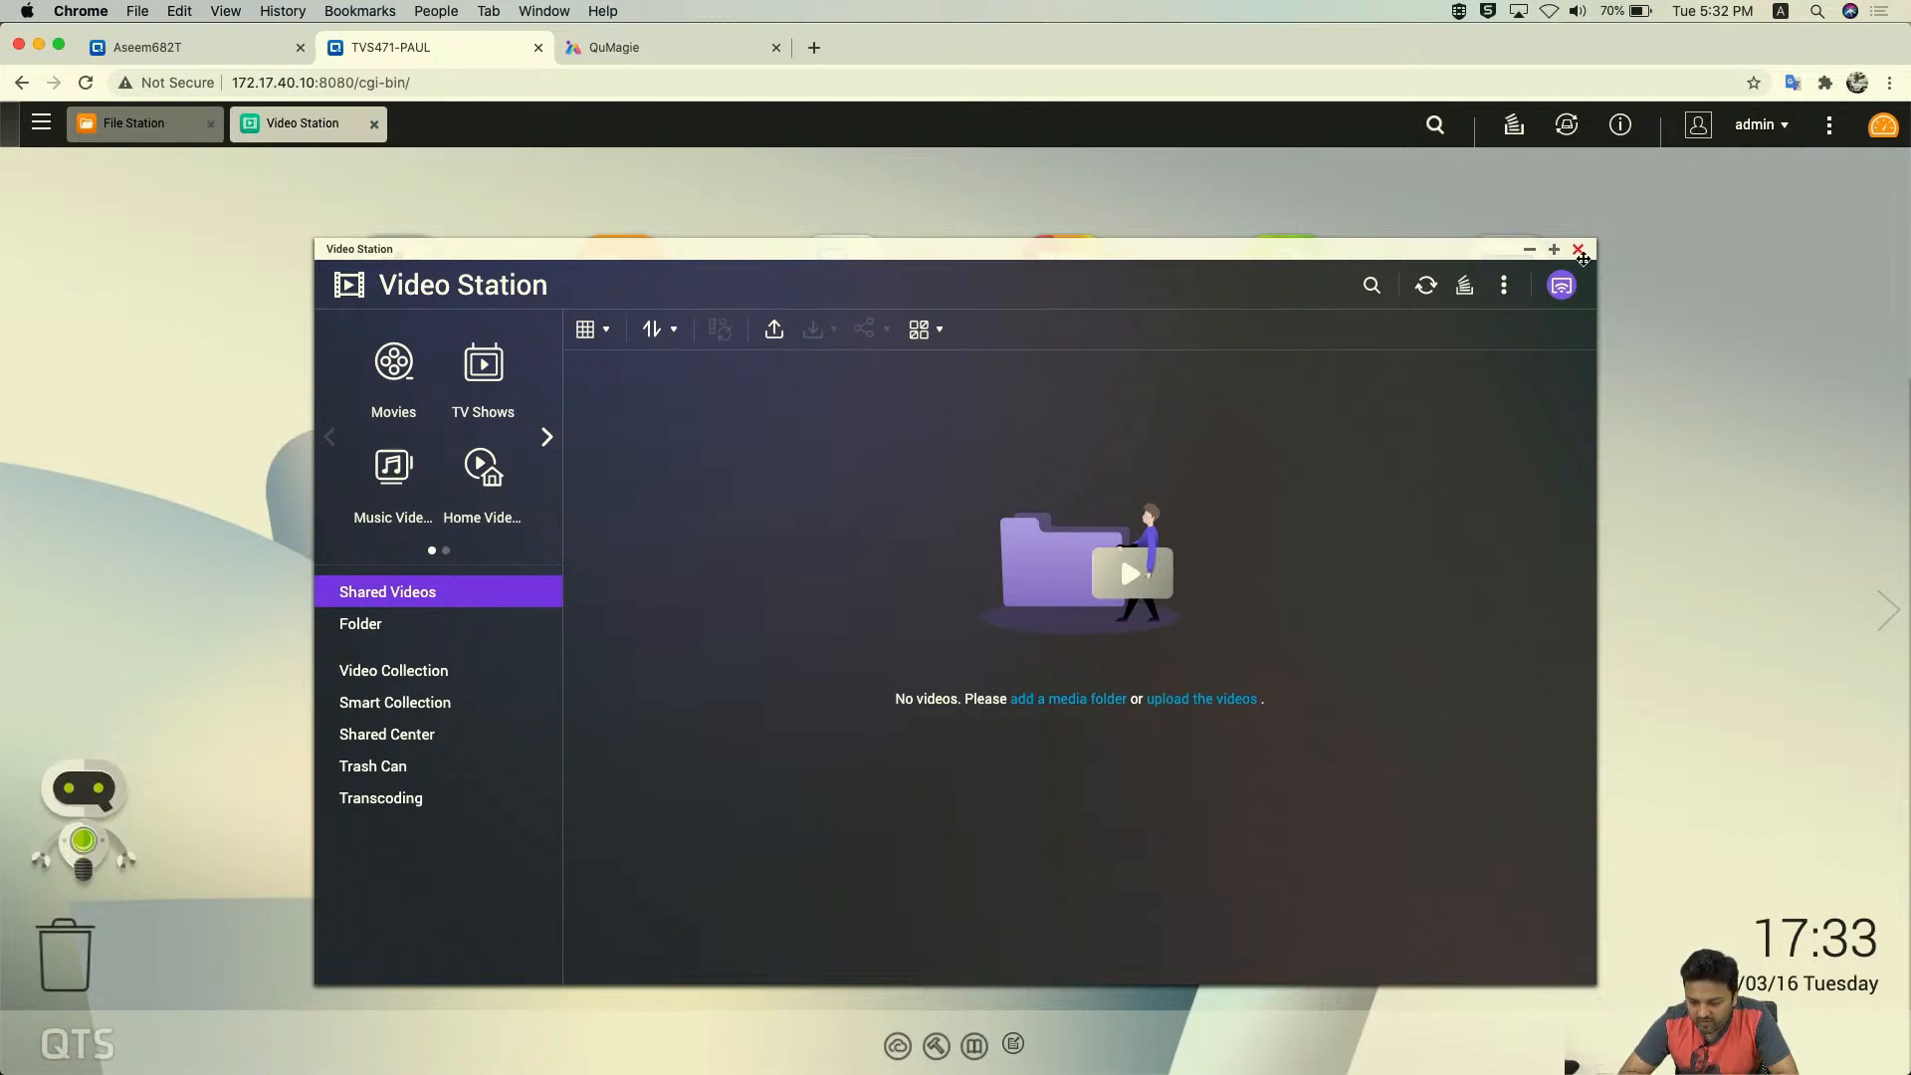
{"action": "left_click", "coordinate": [1529, 250]}
- Apply MMC TEST/Video as Video Station's content source, then minimize Multimedia Console
{"action": "left_click", "coordinate": [1082, 687]}
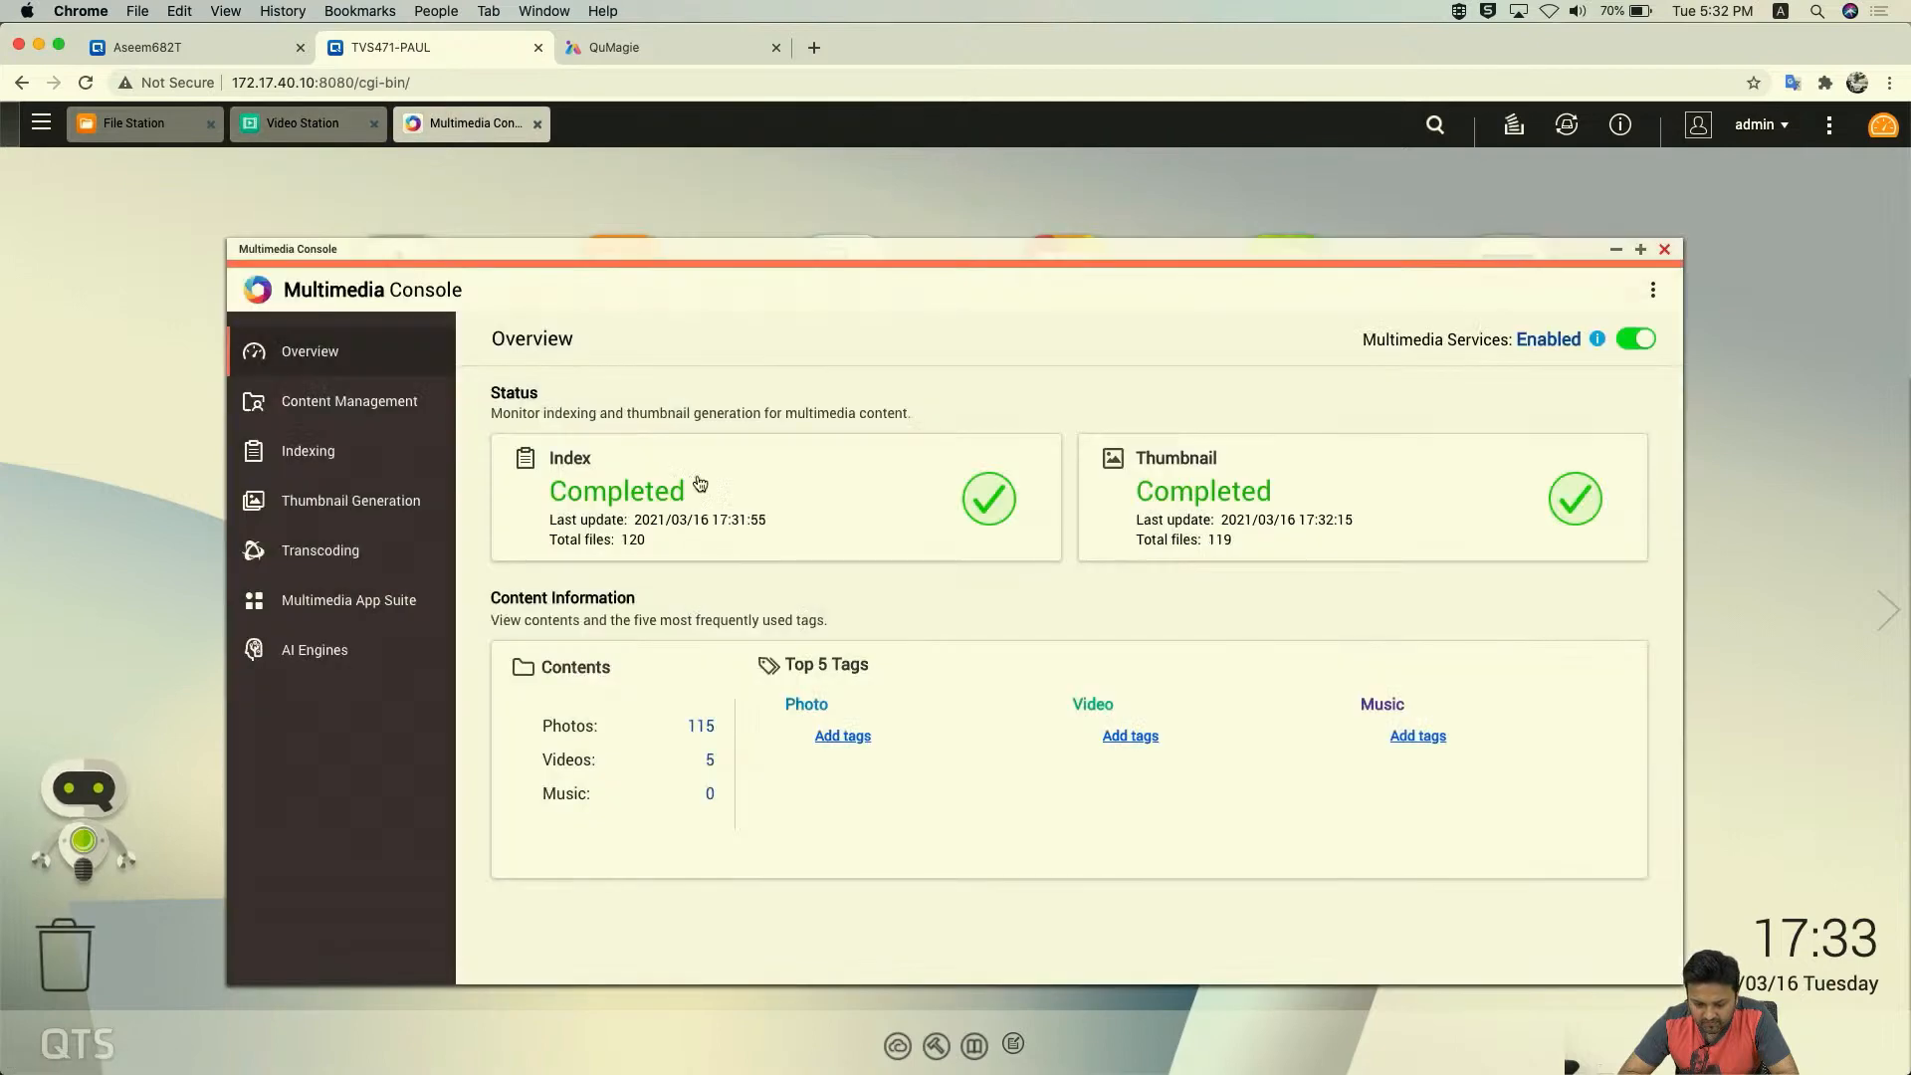
{"action": "left_click", "coordinate": [323, 399]}
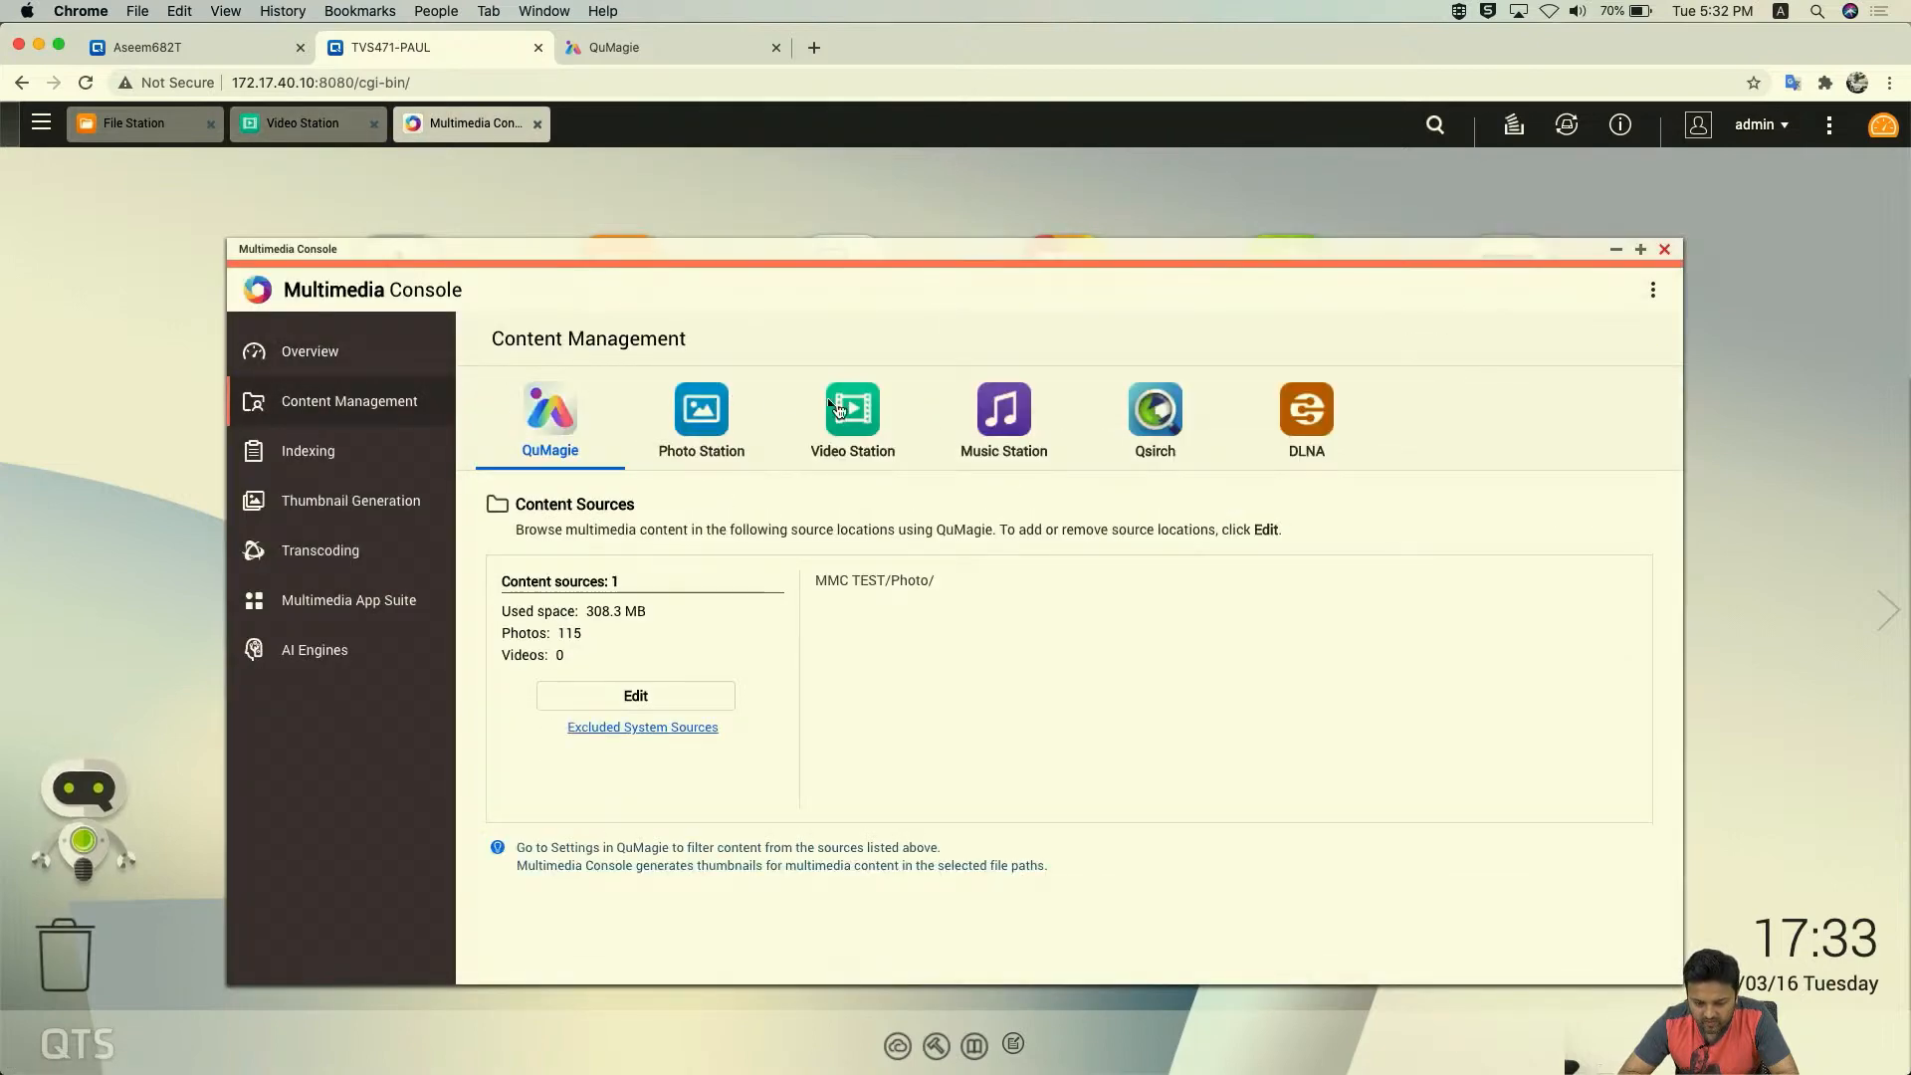
{"action": "left_click", "coordinate": [884, 417]}
{"action": "left_click", "coordinate": [619, 674]}
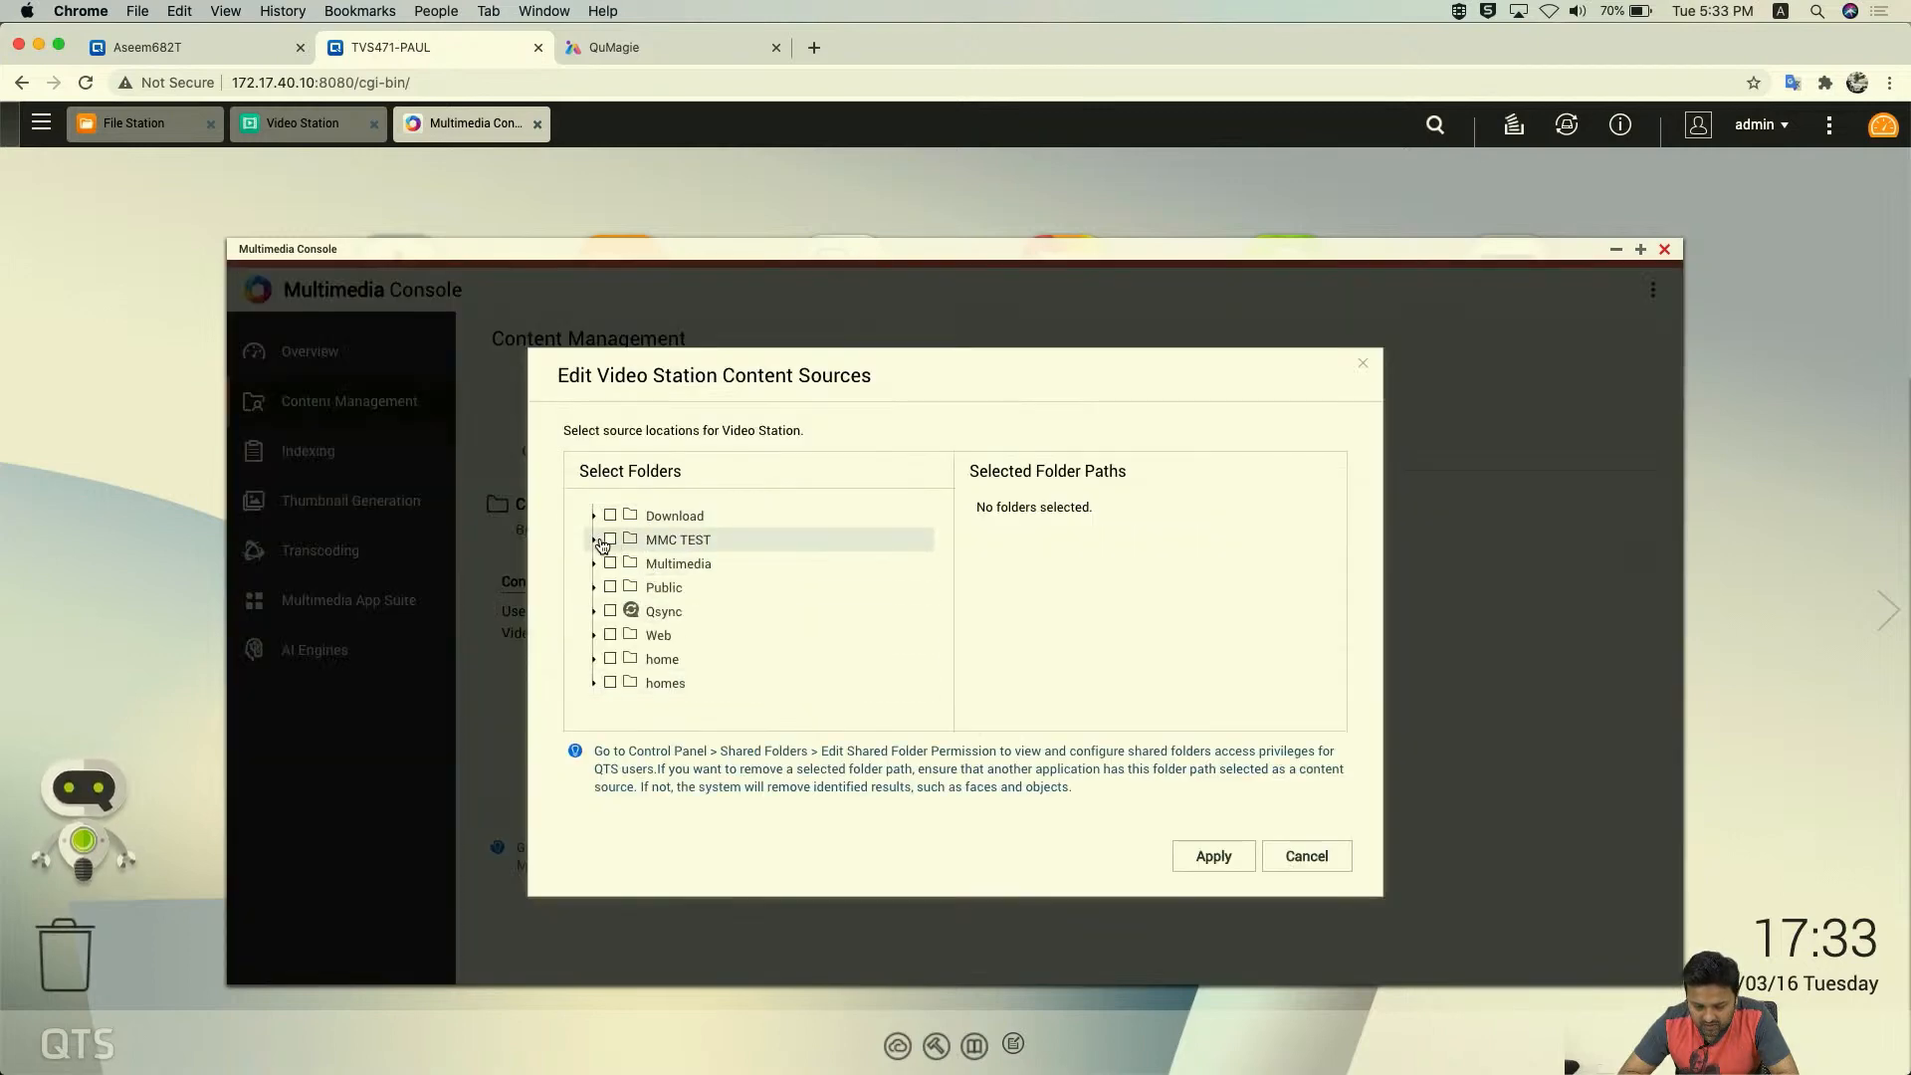
{"action": "left_click", "coordinate": [596, 542]}
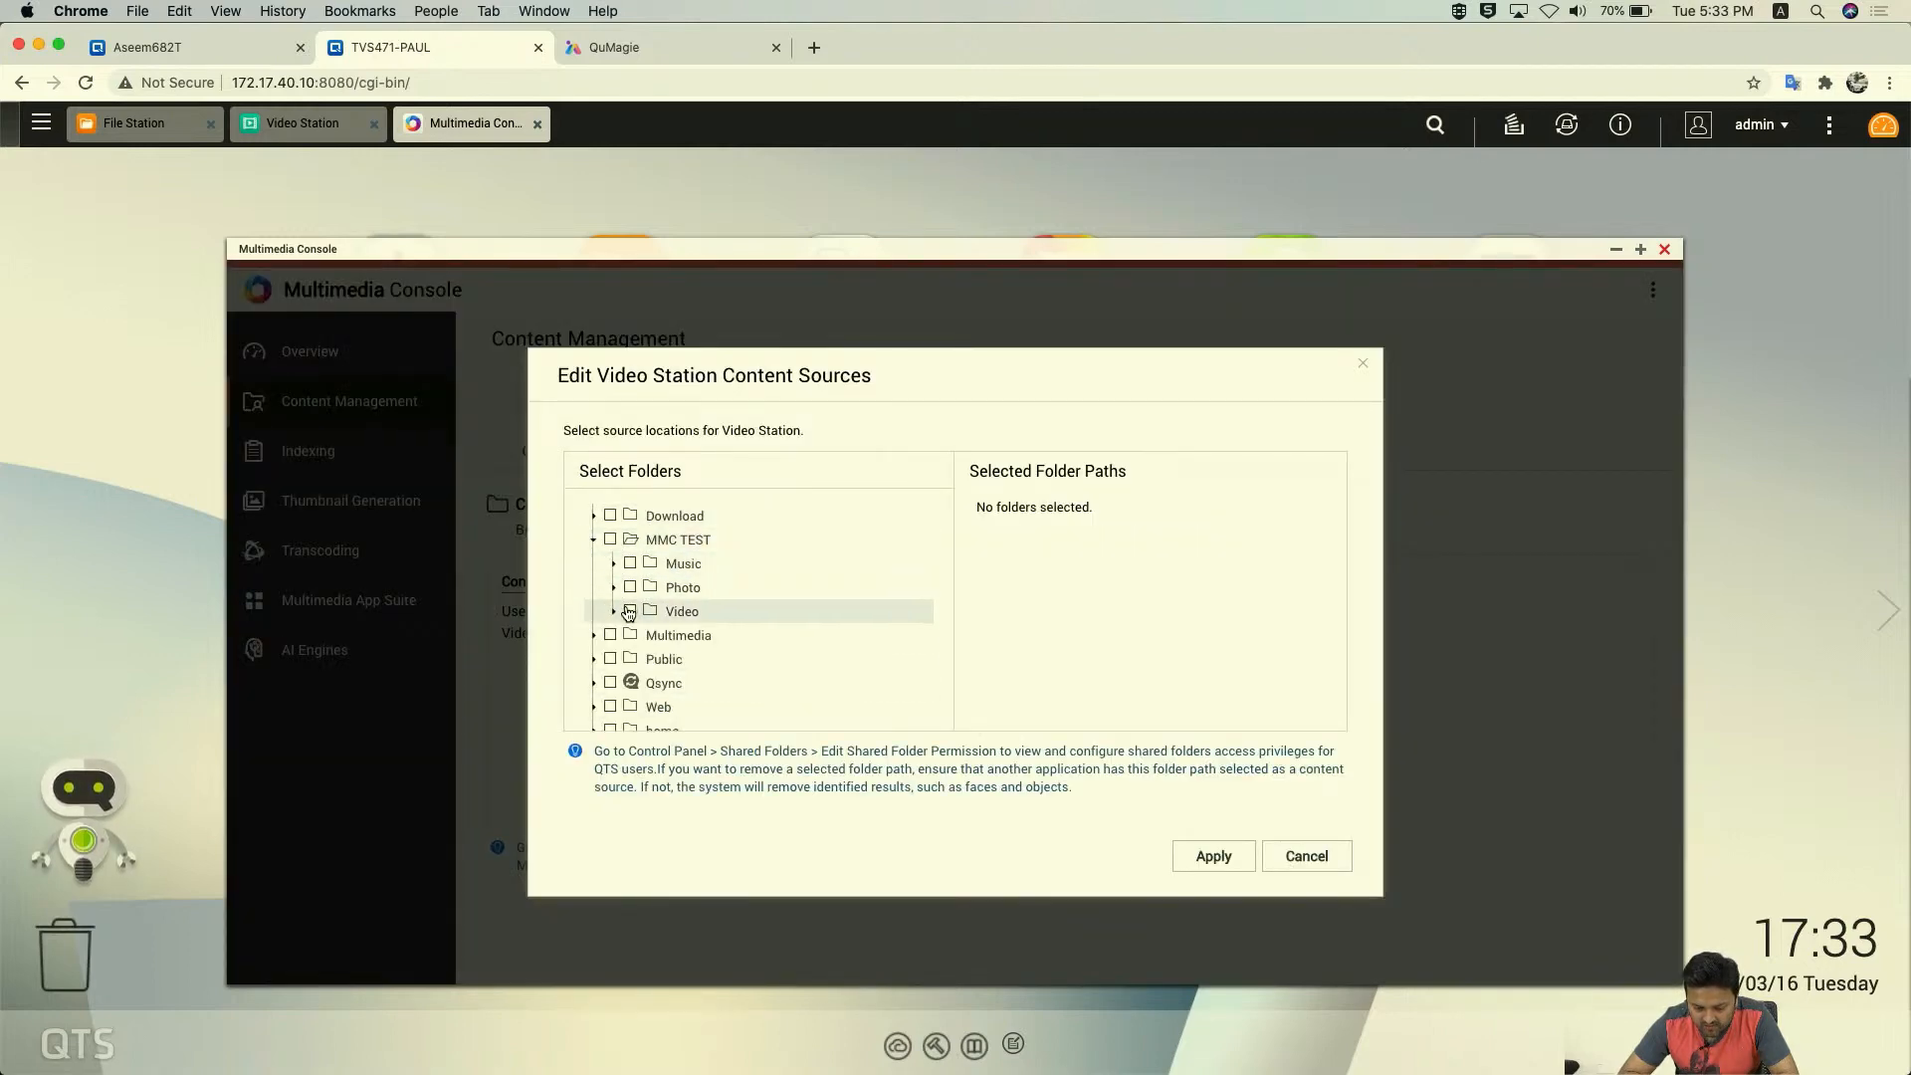
{"action": "left_click", "coordinate": [630, 613]}
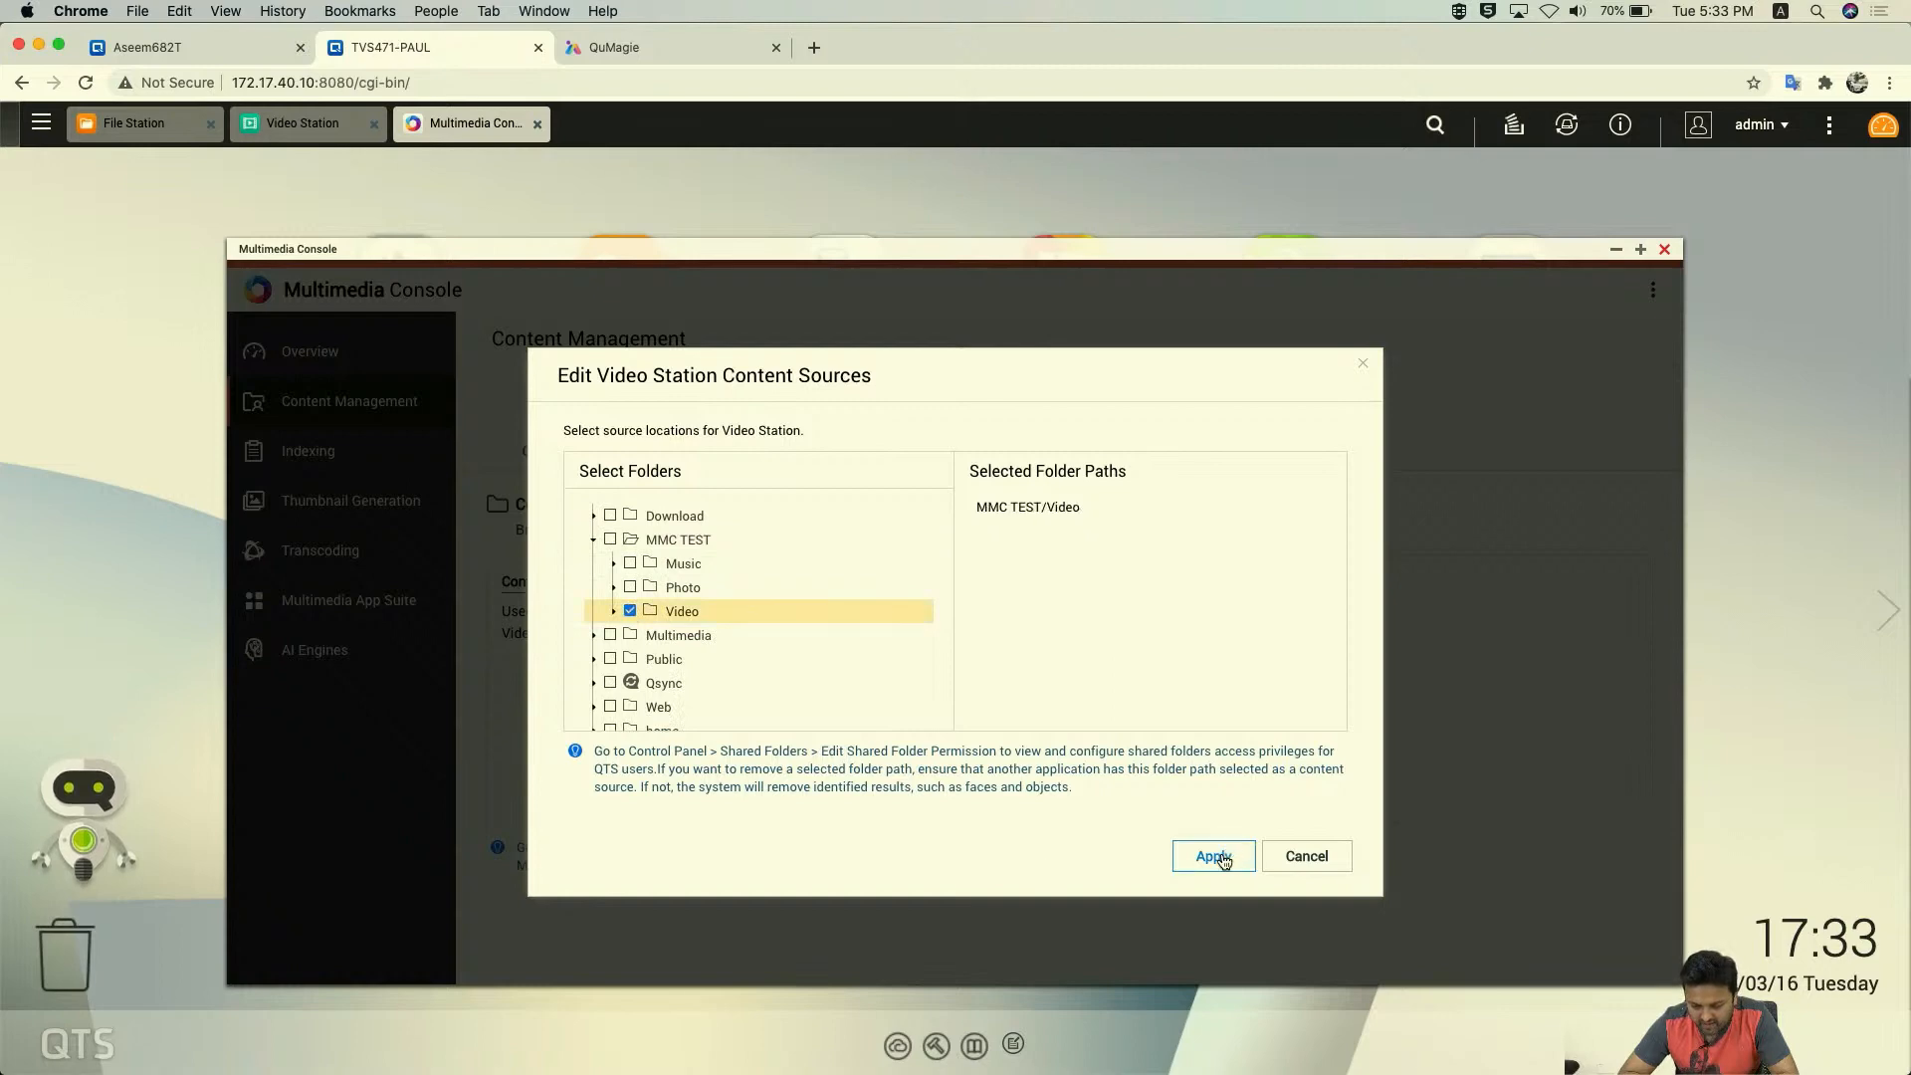
{"action": "left_click", "coordinate": [1216, 855]}
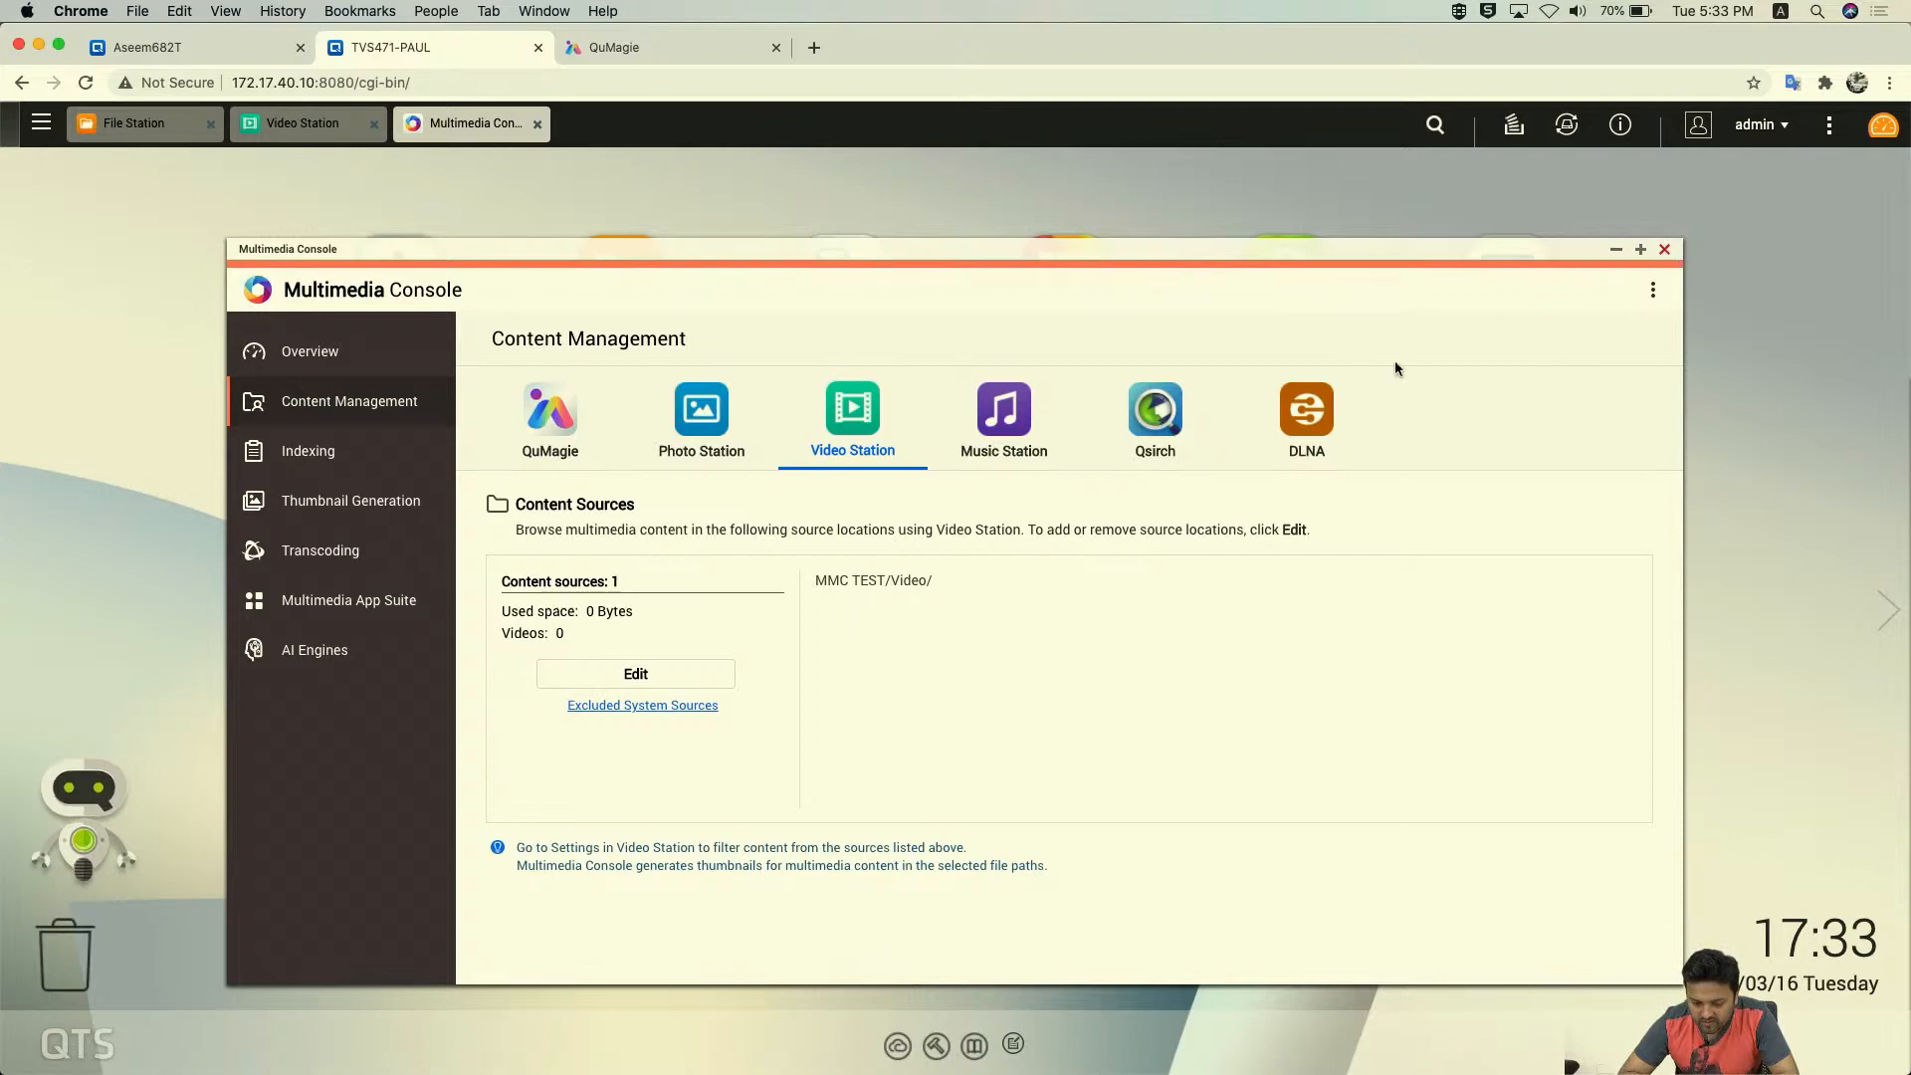
{"action": "left_click", "coordinate": [1615, 249]}
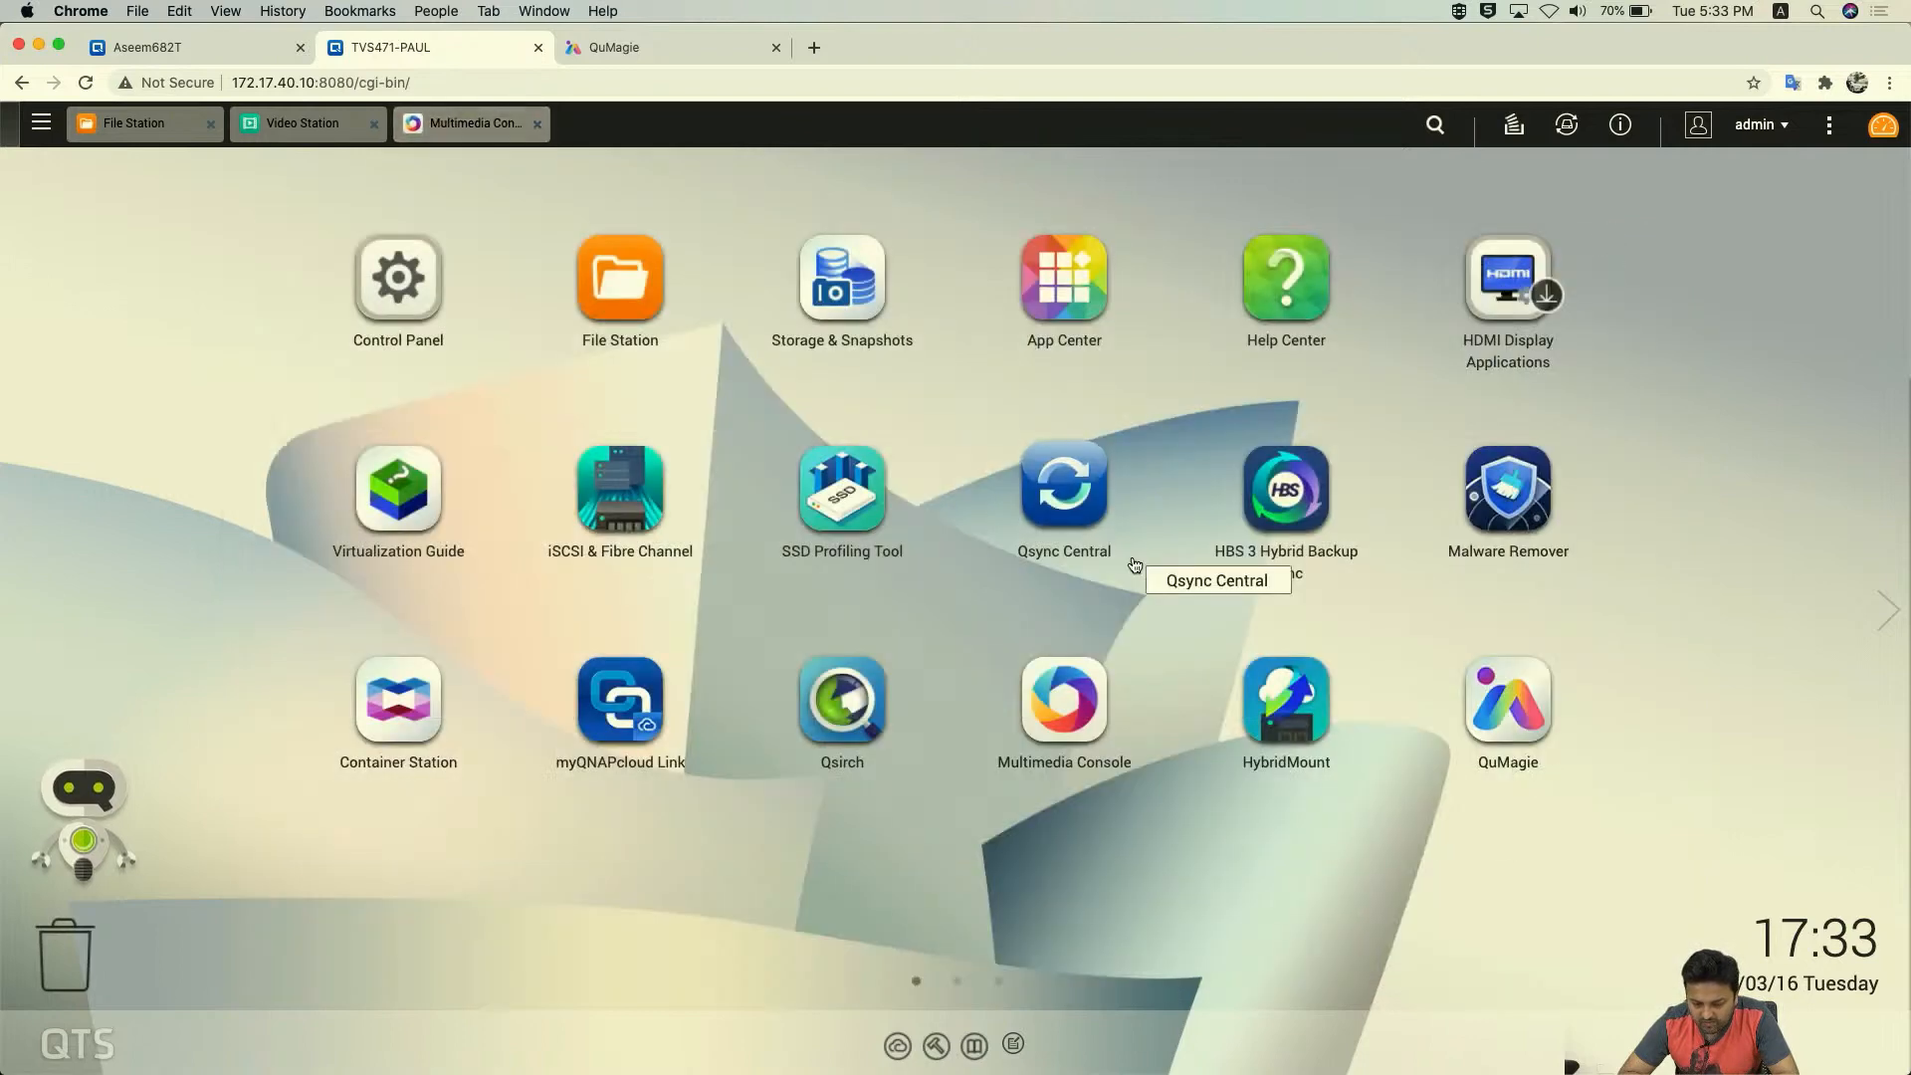
- Restore Video Station and refresh it to list the 7 videos from MMC TEST/Video
{"action": "left_click", "coordinate": [308, 124]}
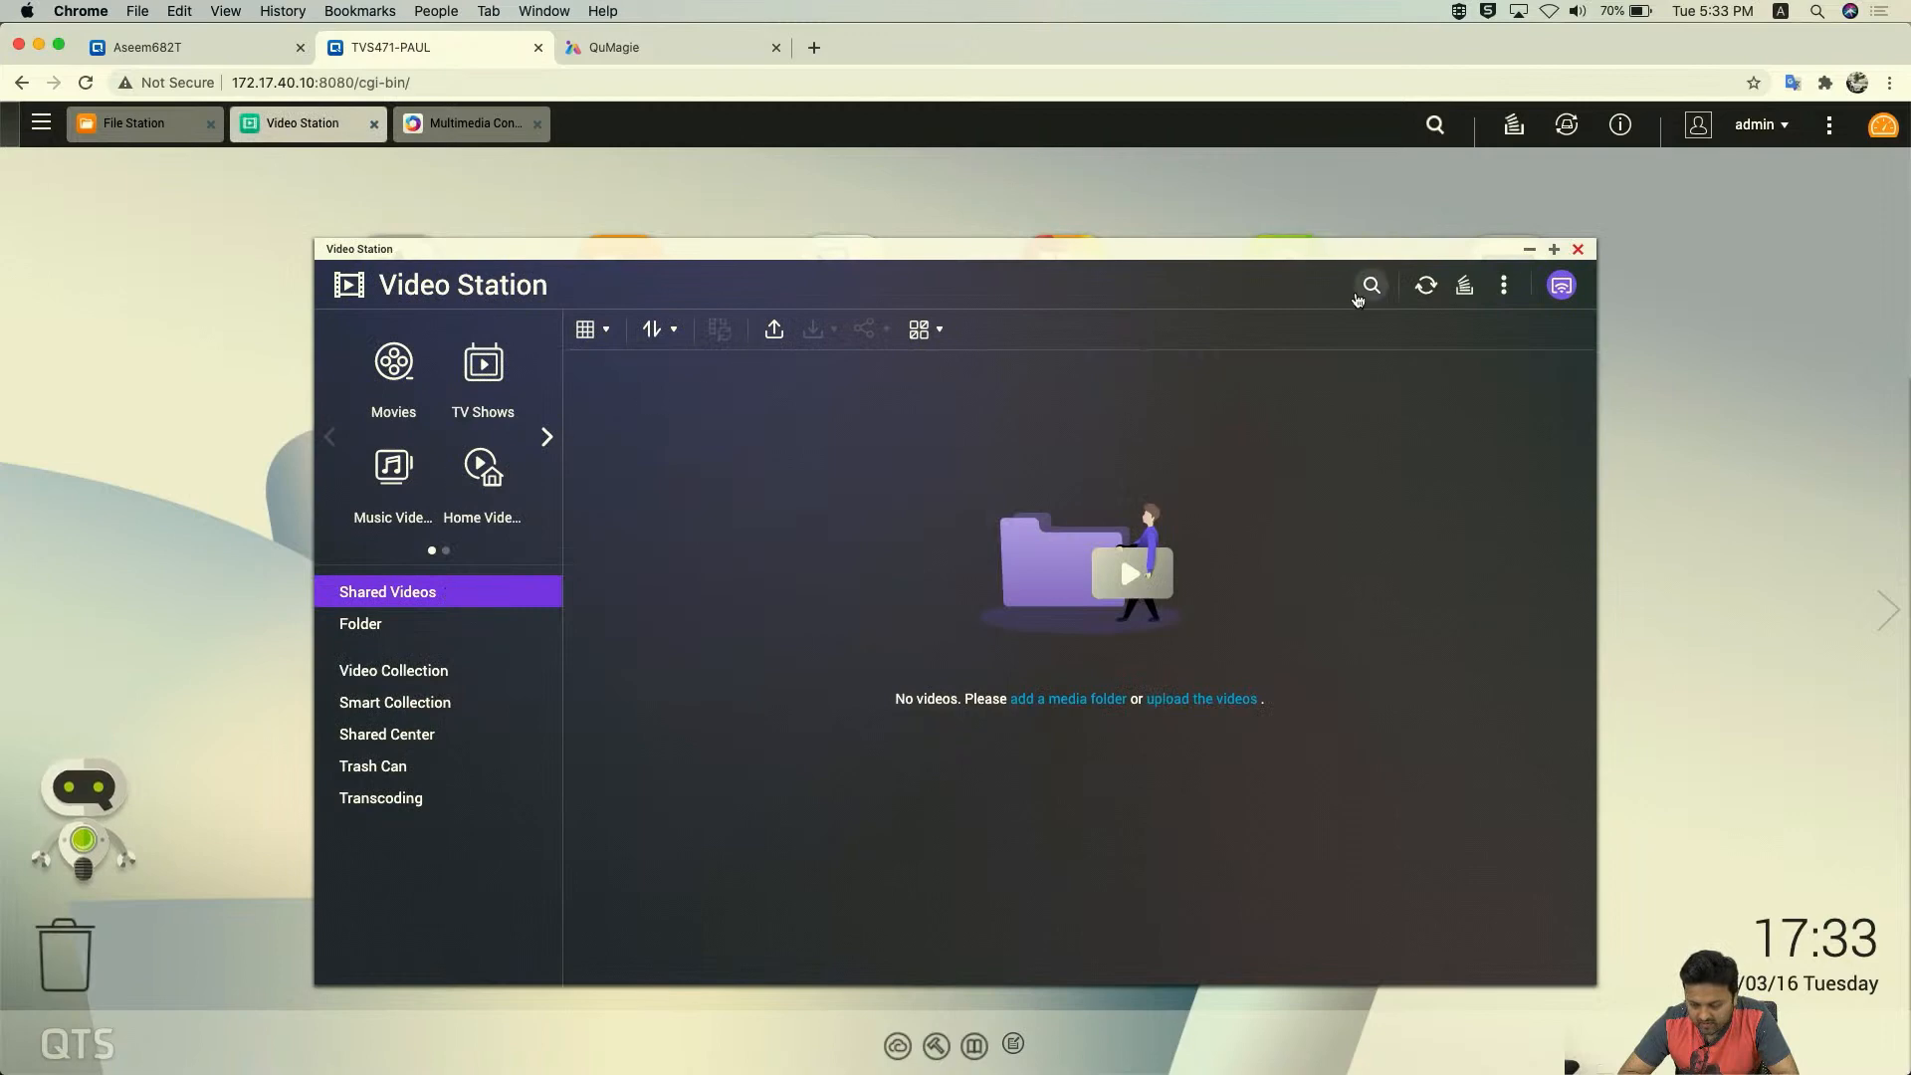
{"action": "left_click", "coordinate": [1429, 287]}
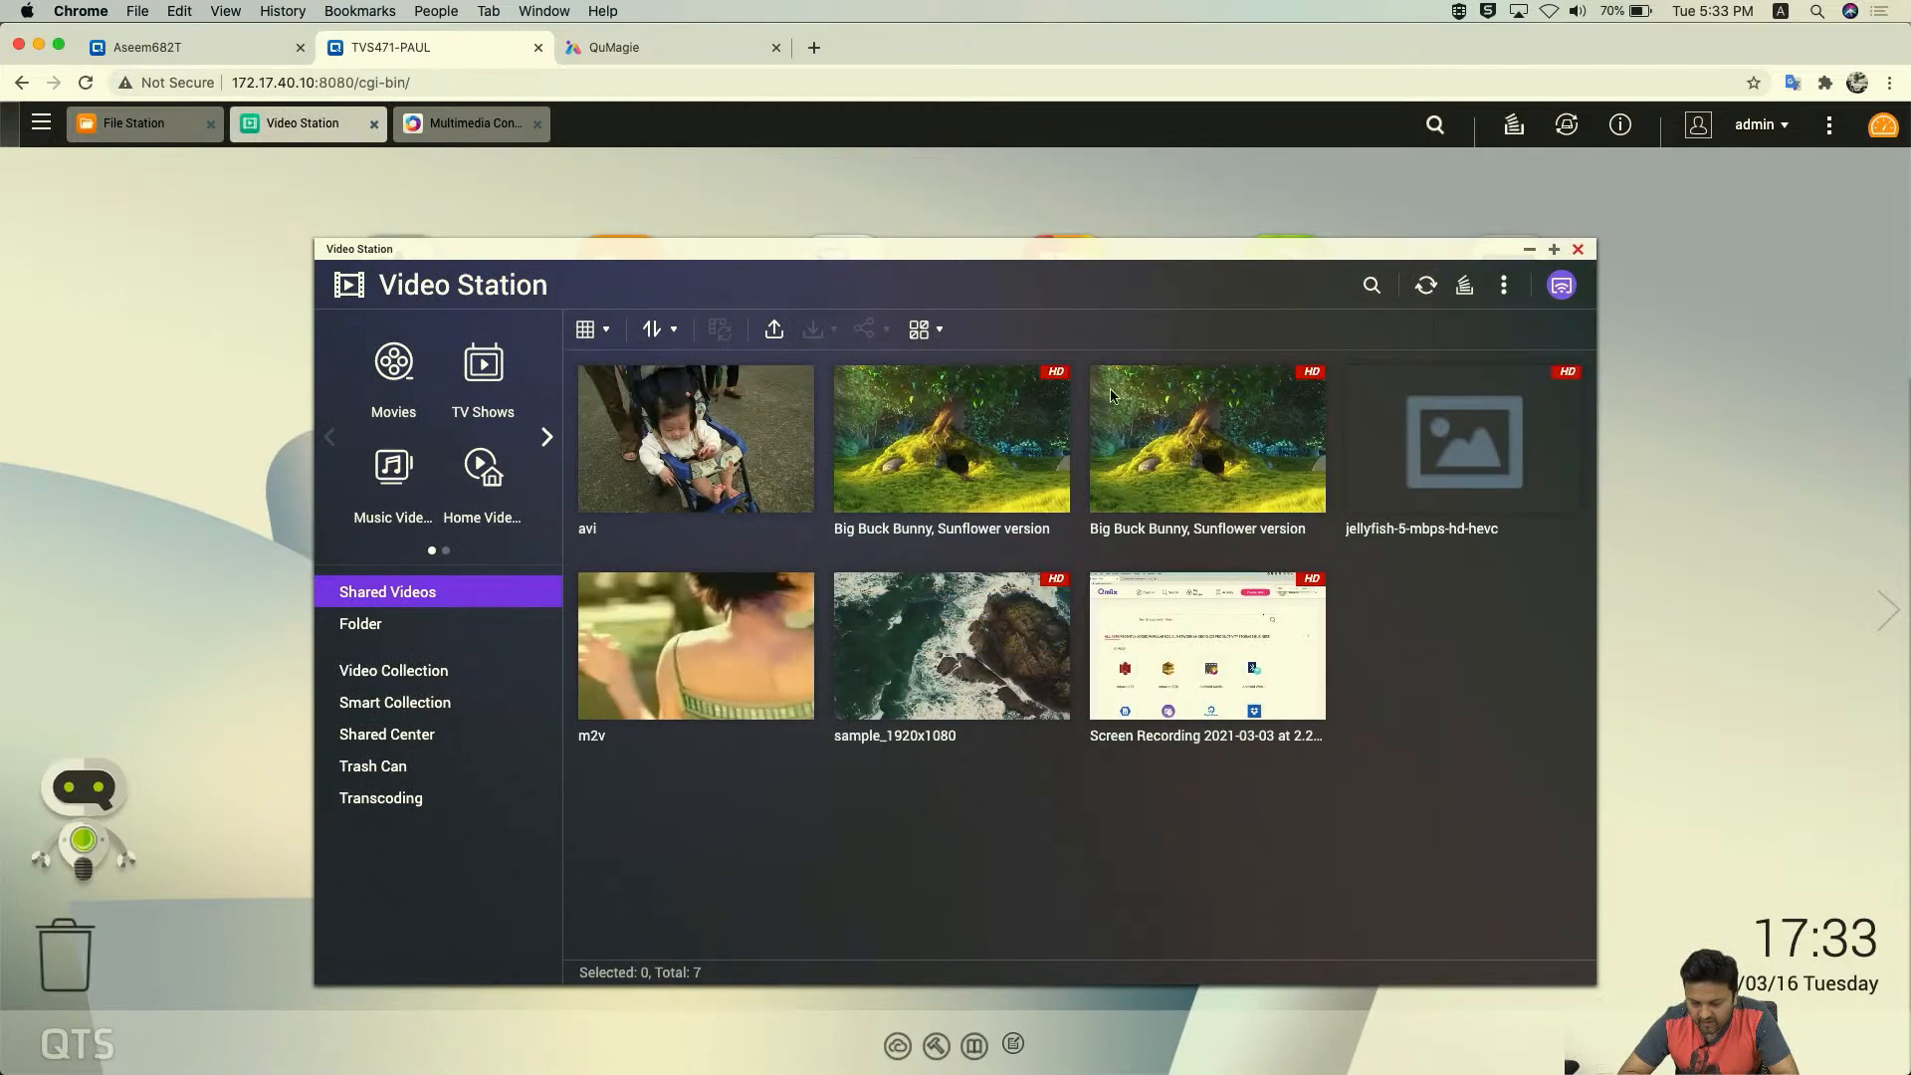
{"action": "mouse_move", "coordinate": [1100, 627]}
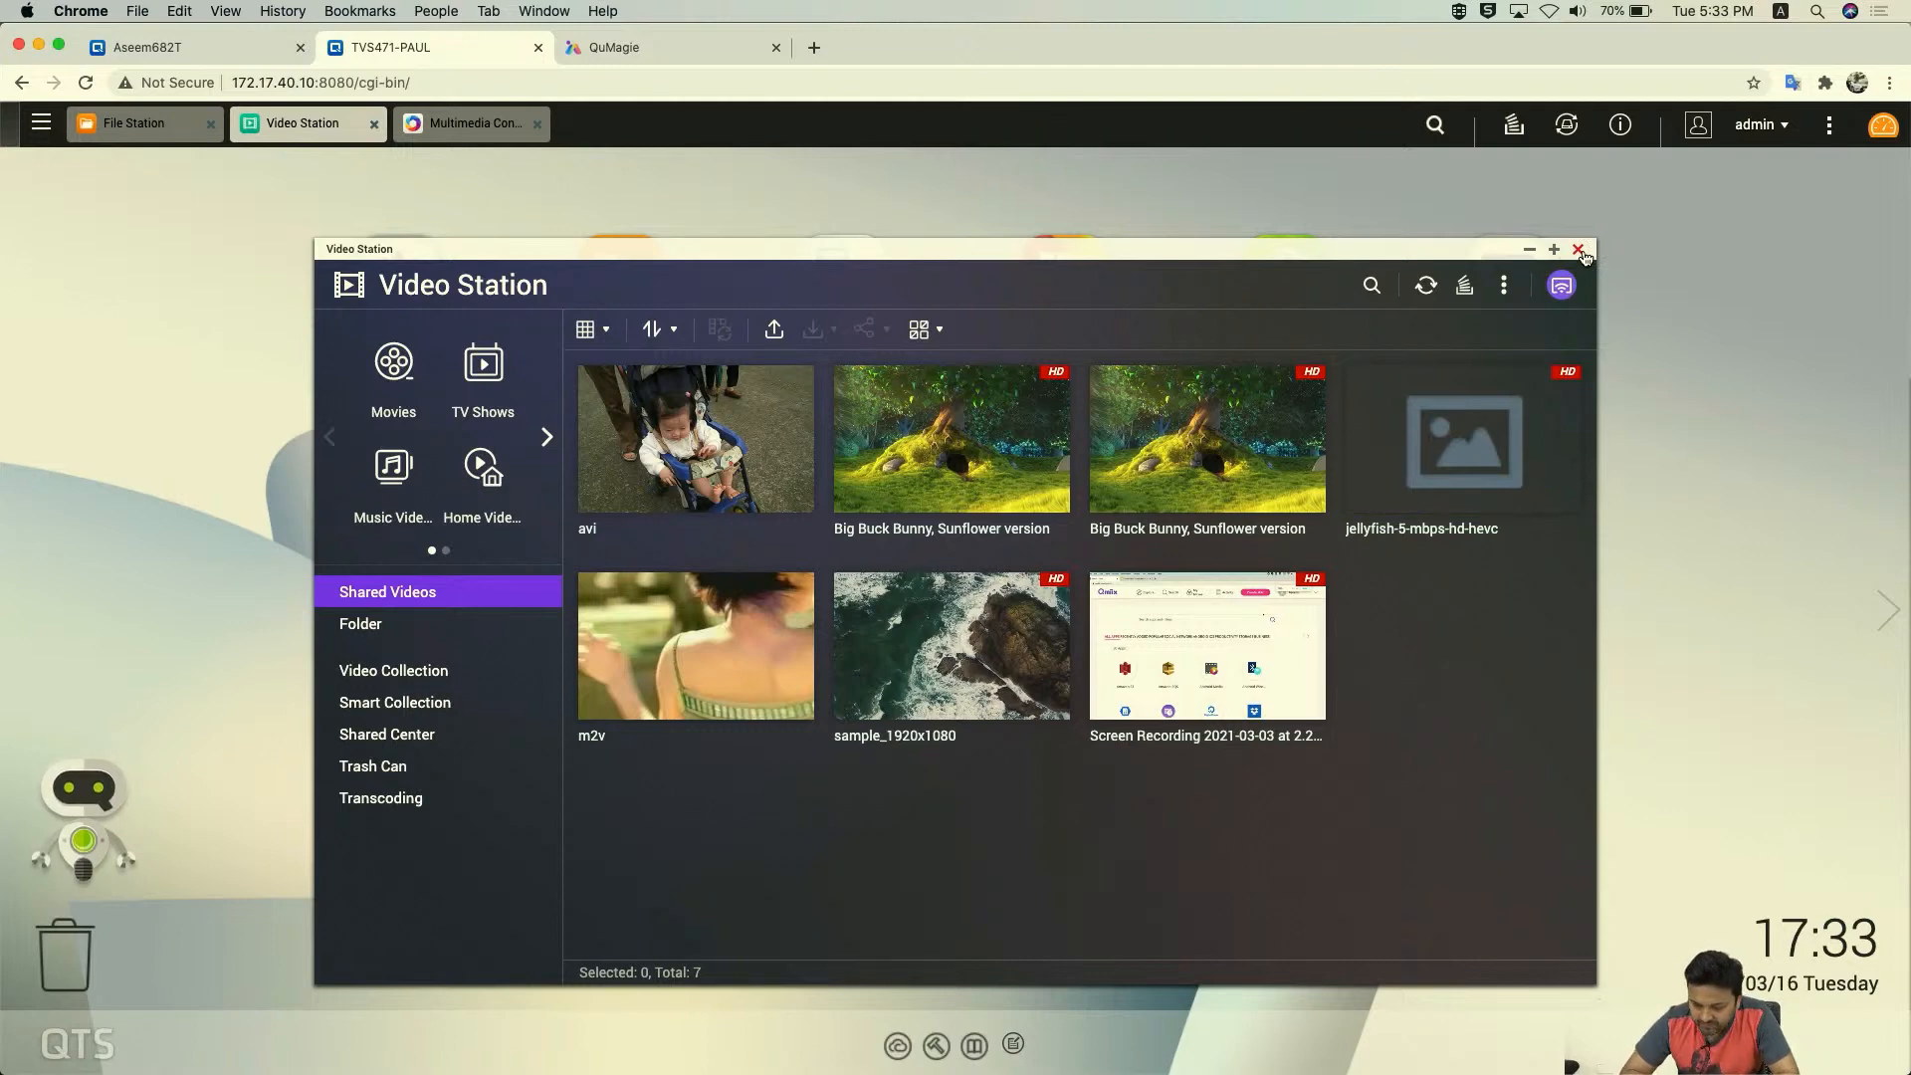
- Close Video Station and open QuMagie's photo library
{"action": "left_click", "coordinate": [1578, 250]}
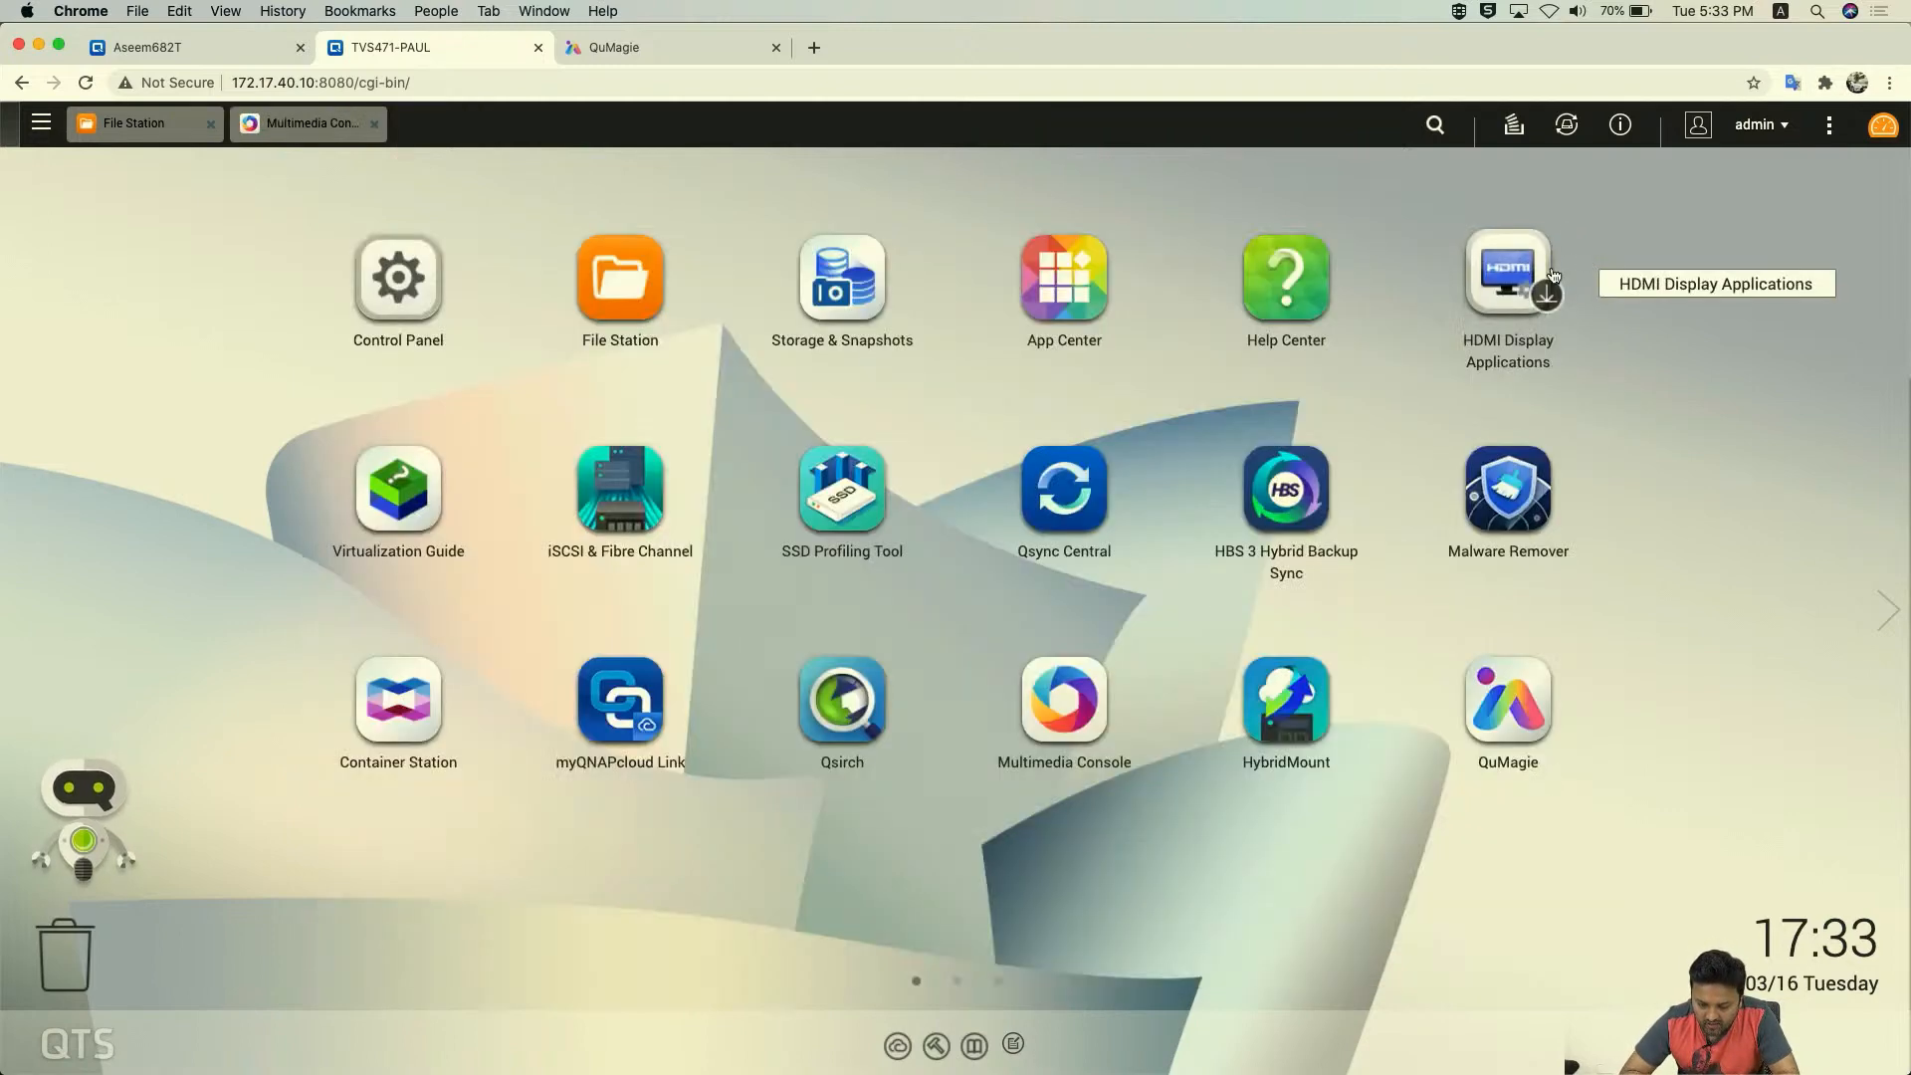
{"action": "left_click", "coordinate": [1513, 682]}
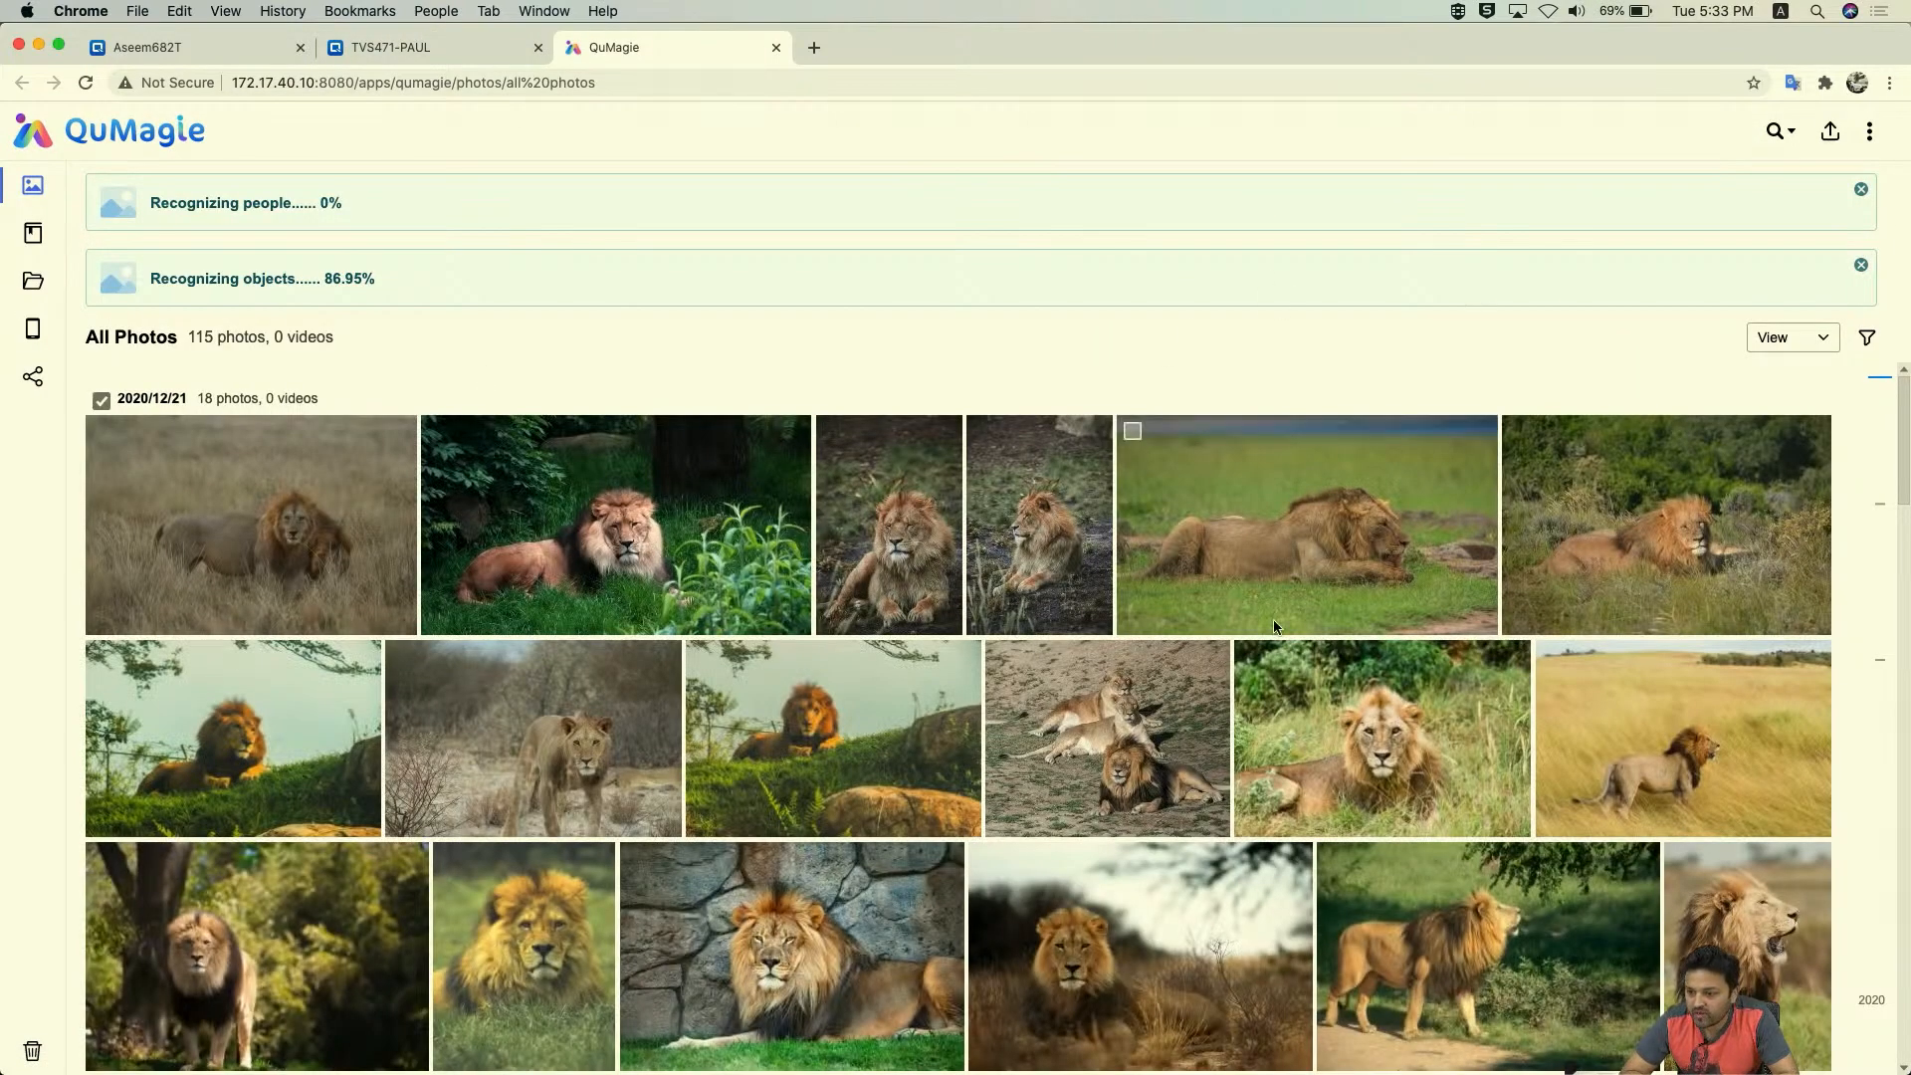
{"action": "scroll", "coordinate": [1443, 615], "scroll_direction": "down", "scroll_amount": 10}
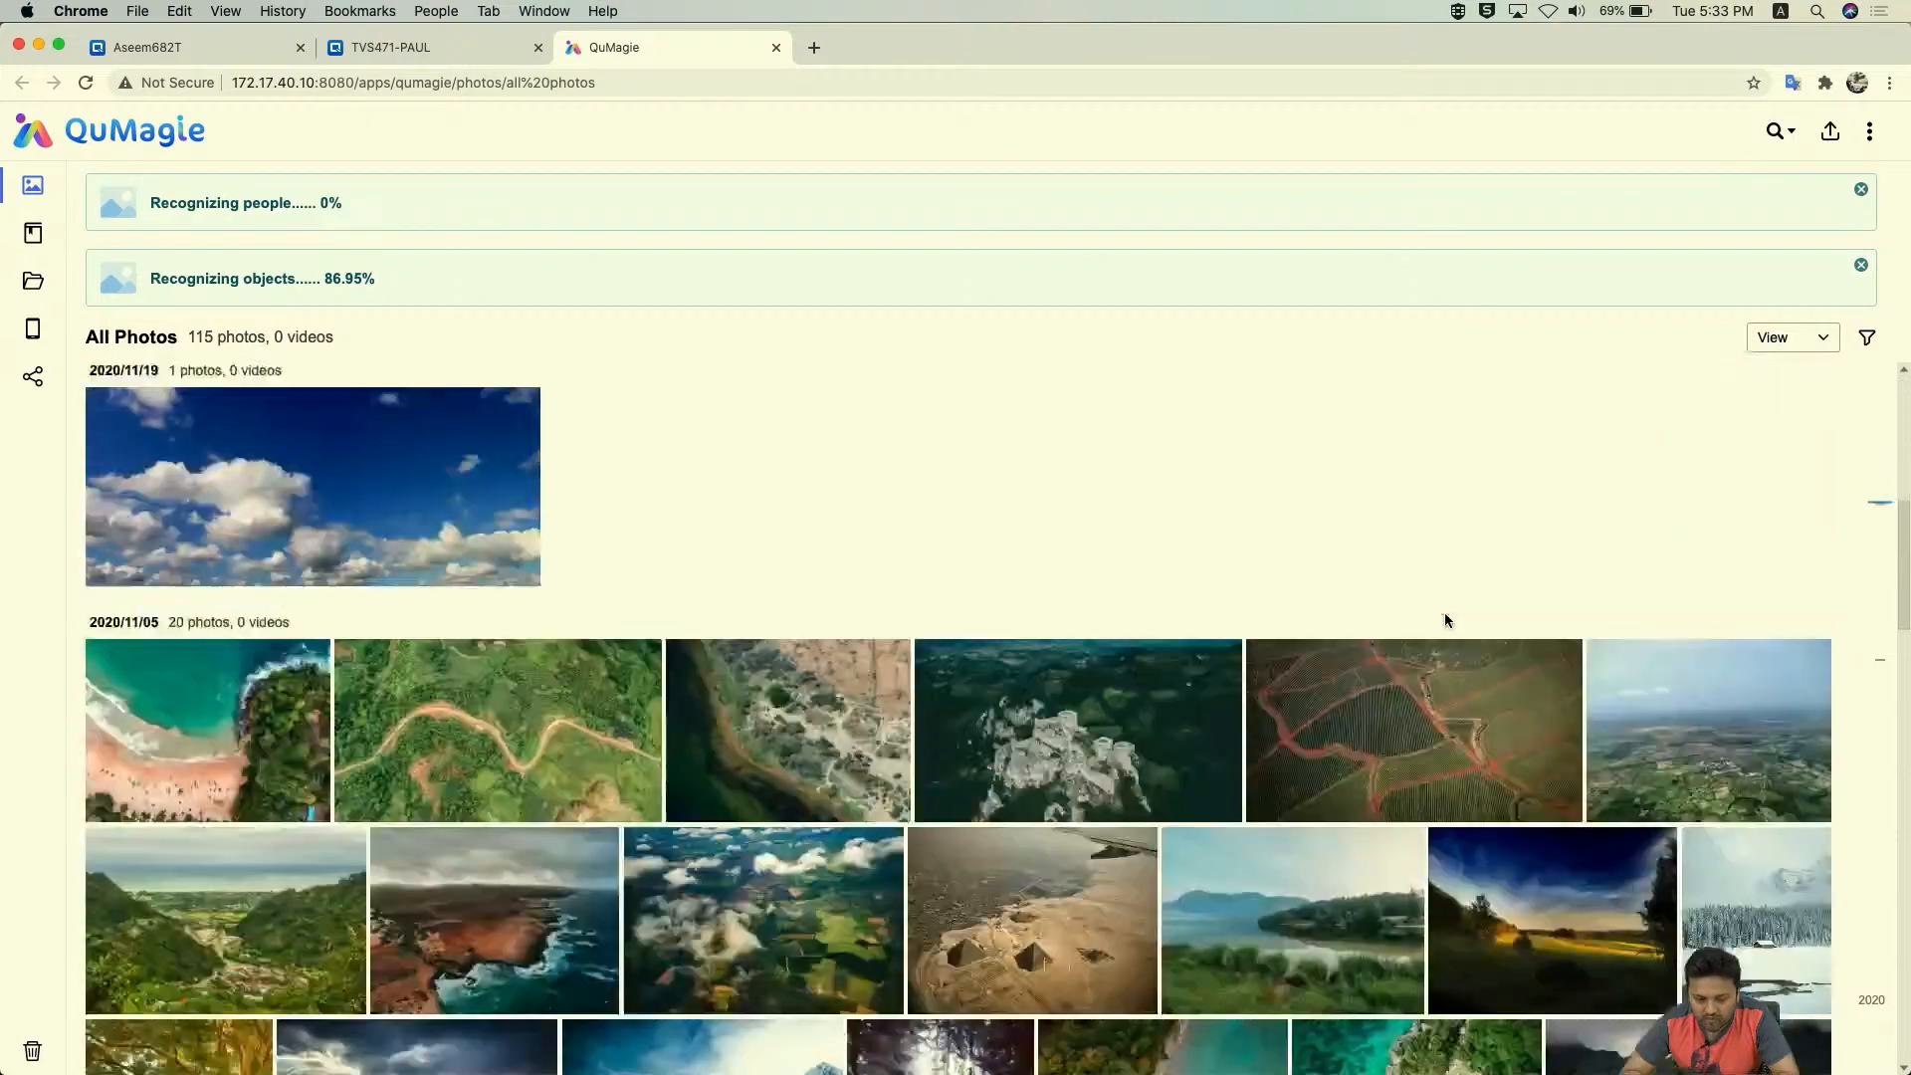
{"action": "scroll", "coordinate": [1443, 617], "scroll_direction": "up", "scroll_amount": 10}
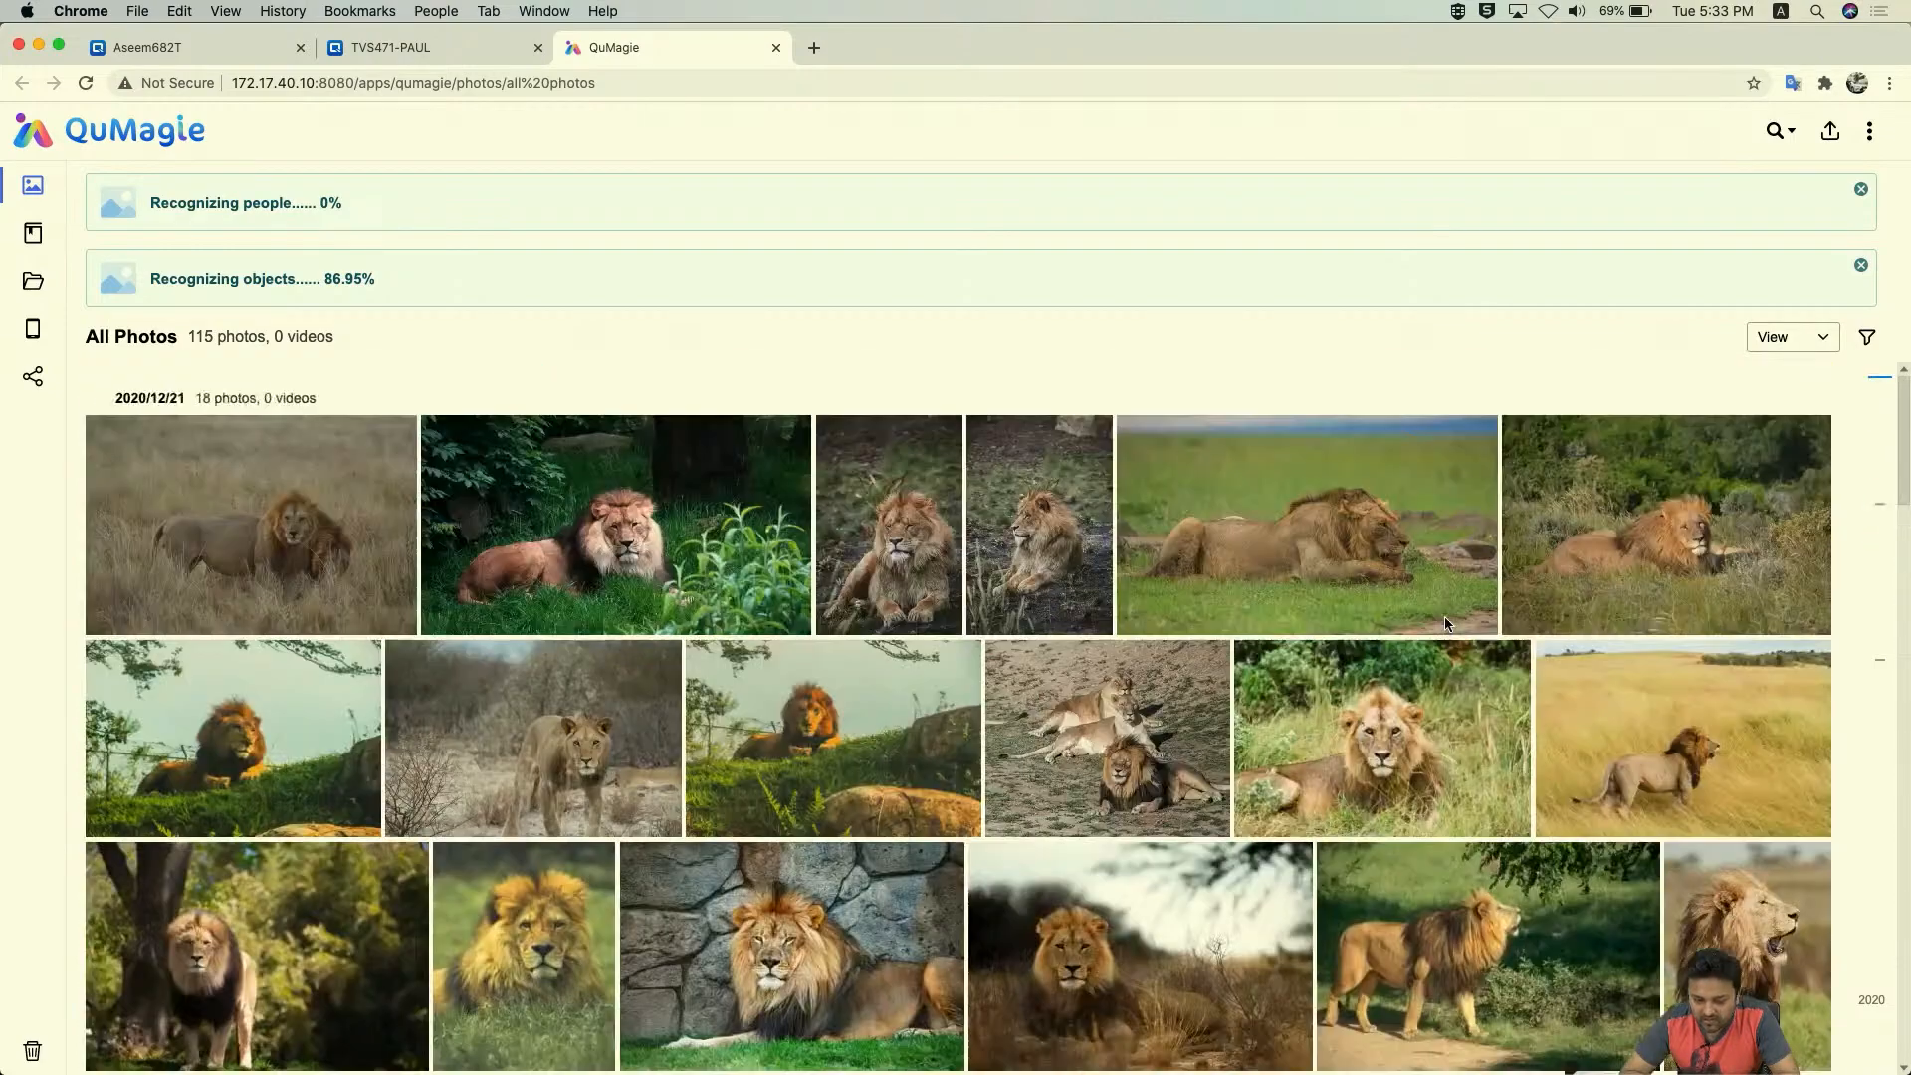
- Confirm in QuMagie settings that the content source is MMC TEST/Photo, closing without changes
{"action": "left_click", "coordinate": [1870, 133]}
{"action": "left_click", "coordinate": [1745, 183]}
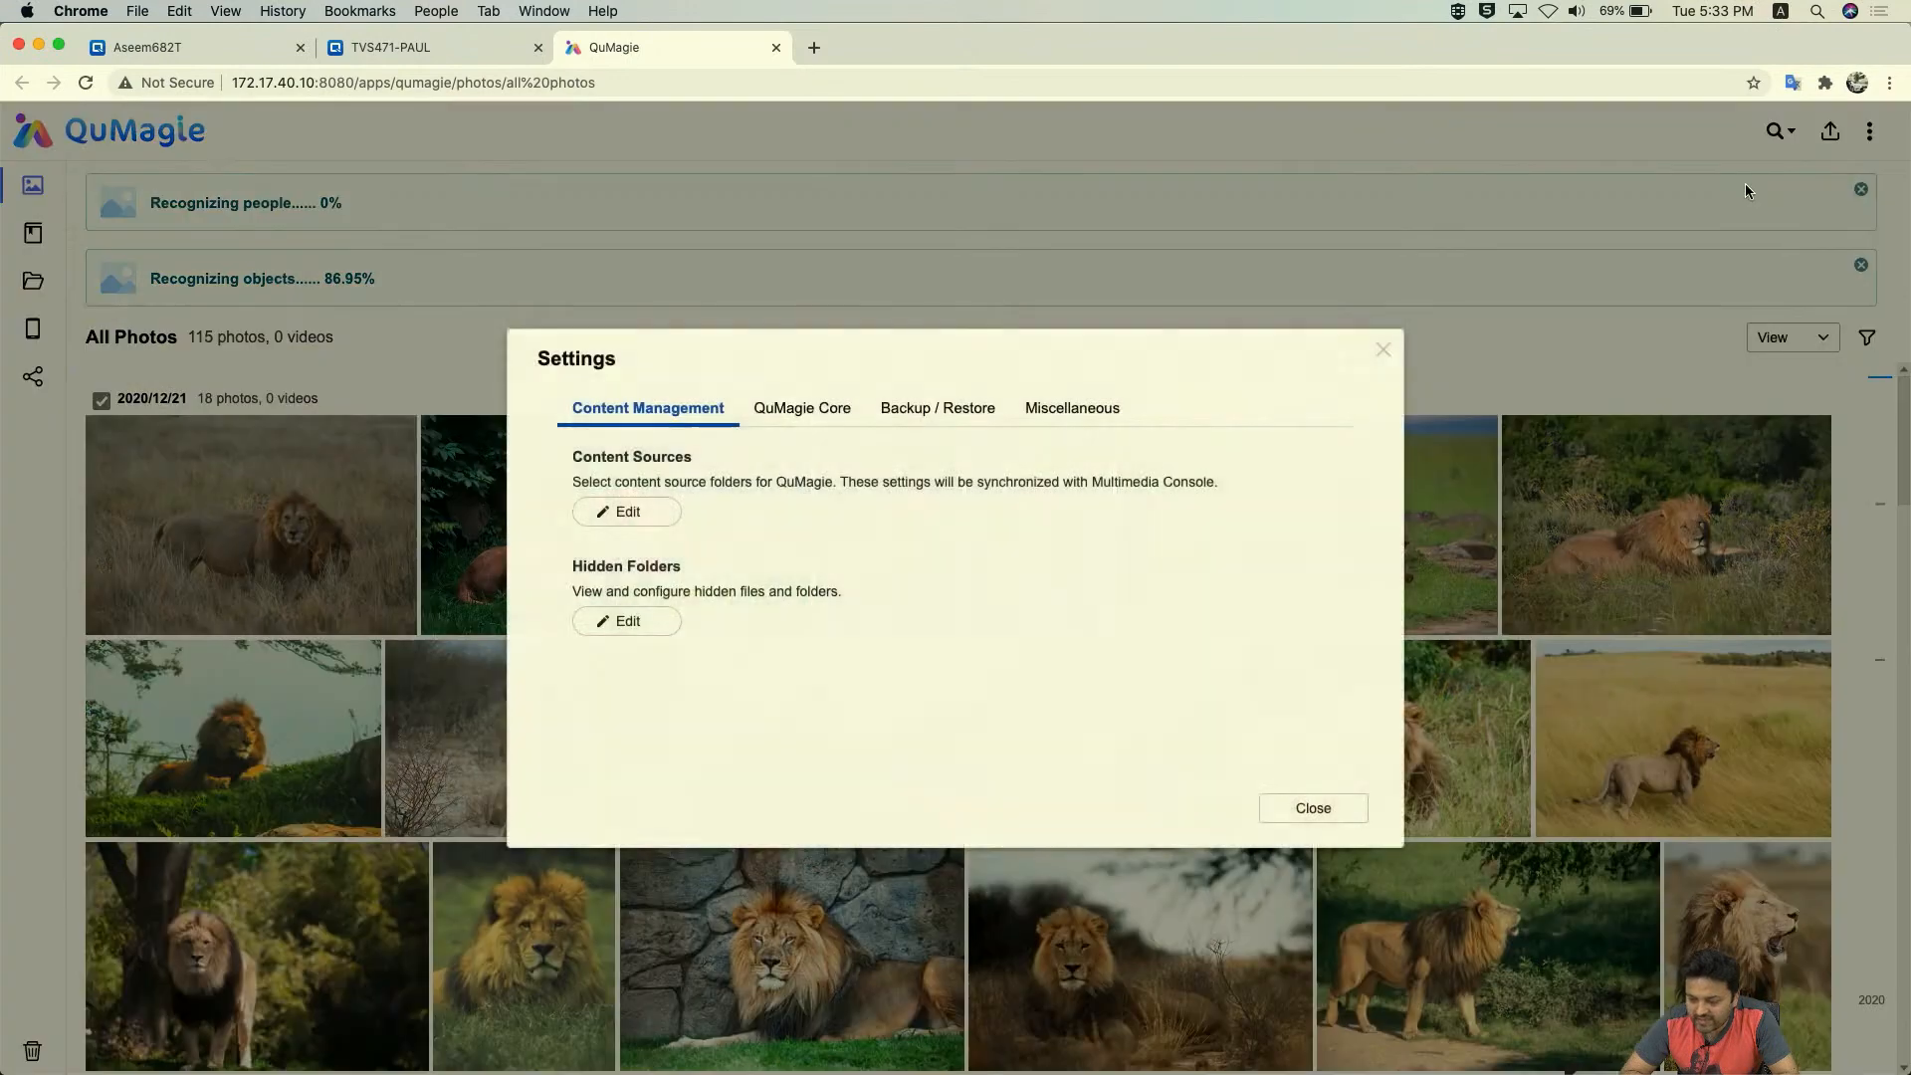
{"action": "left_click", "coordinate": [627, 513]}
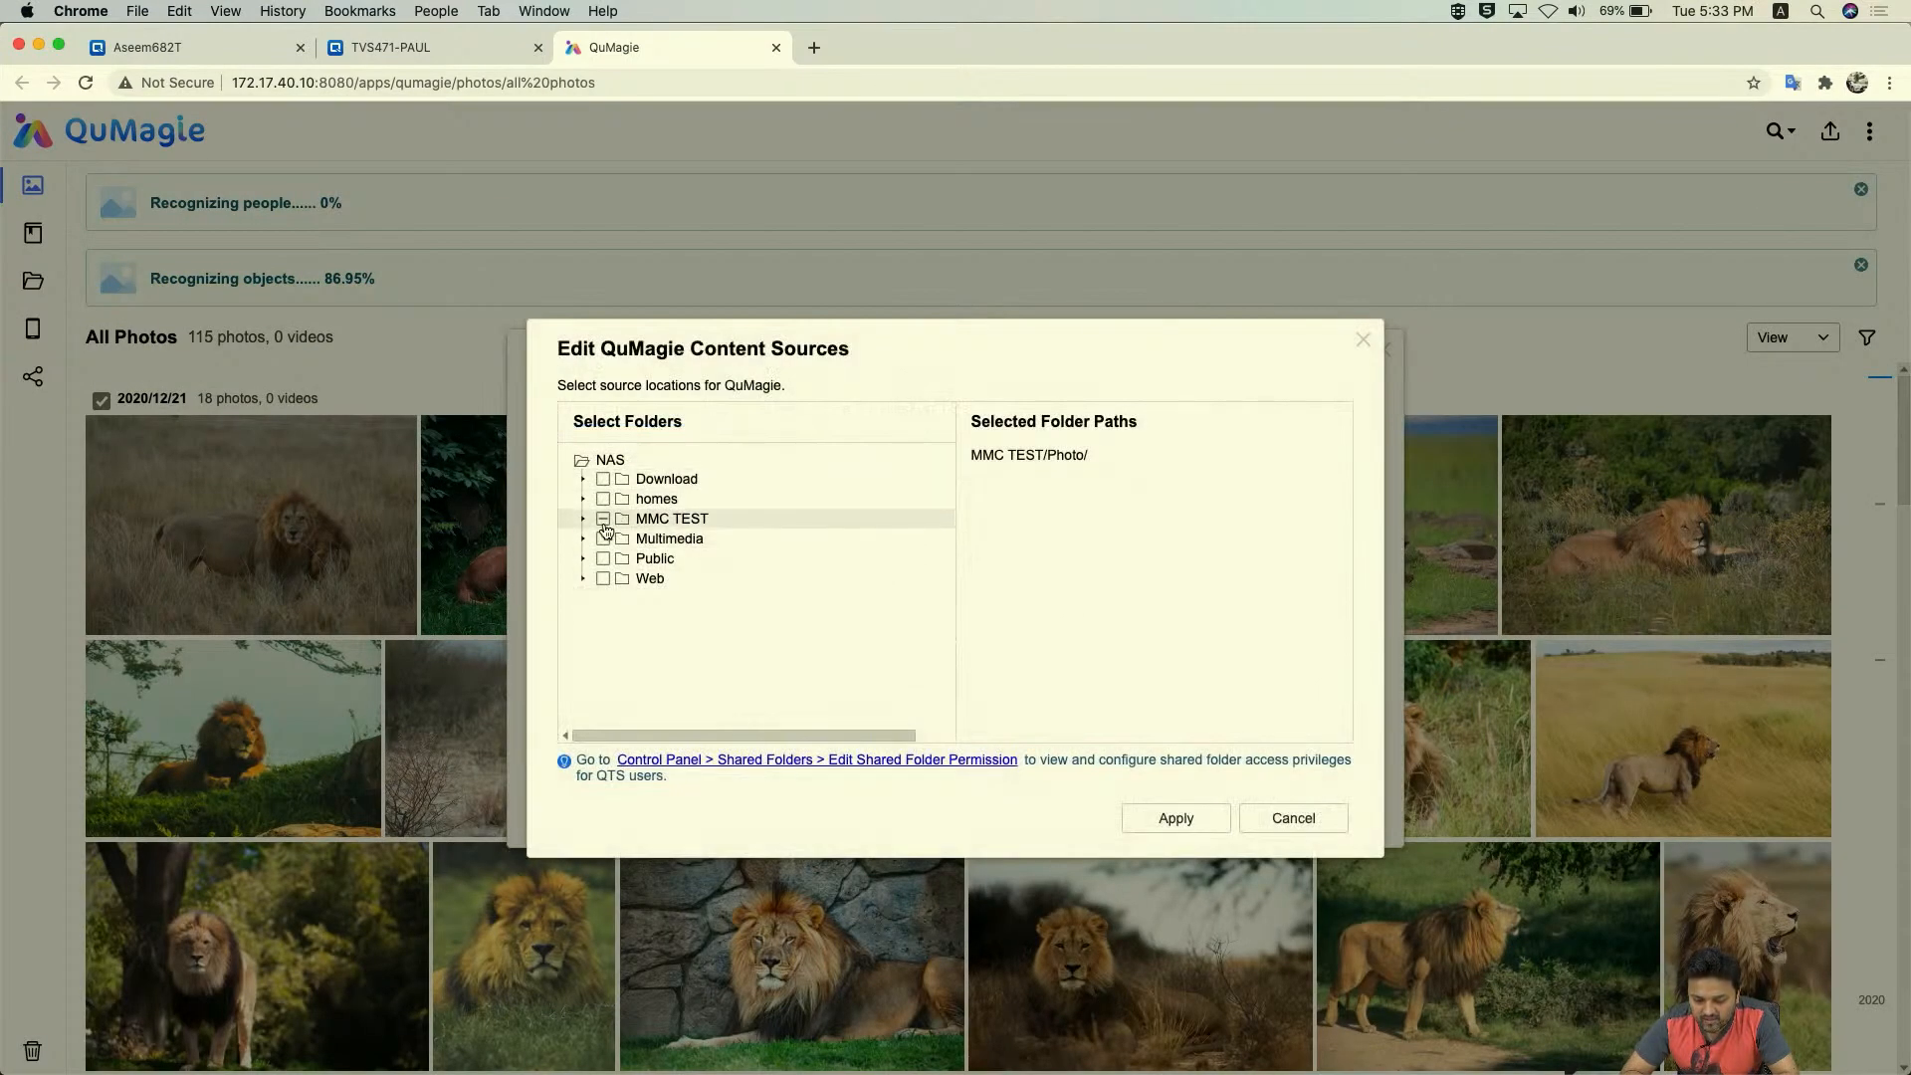
{"action": "left_click", "coordinate": [1312, 825]}
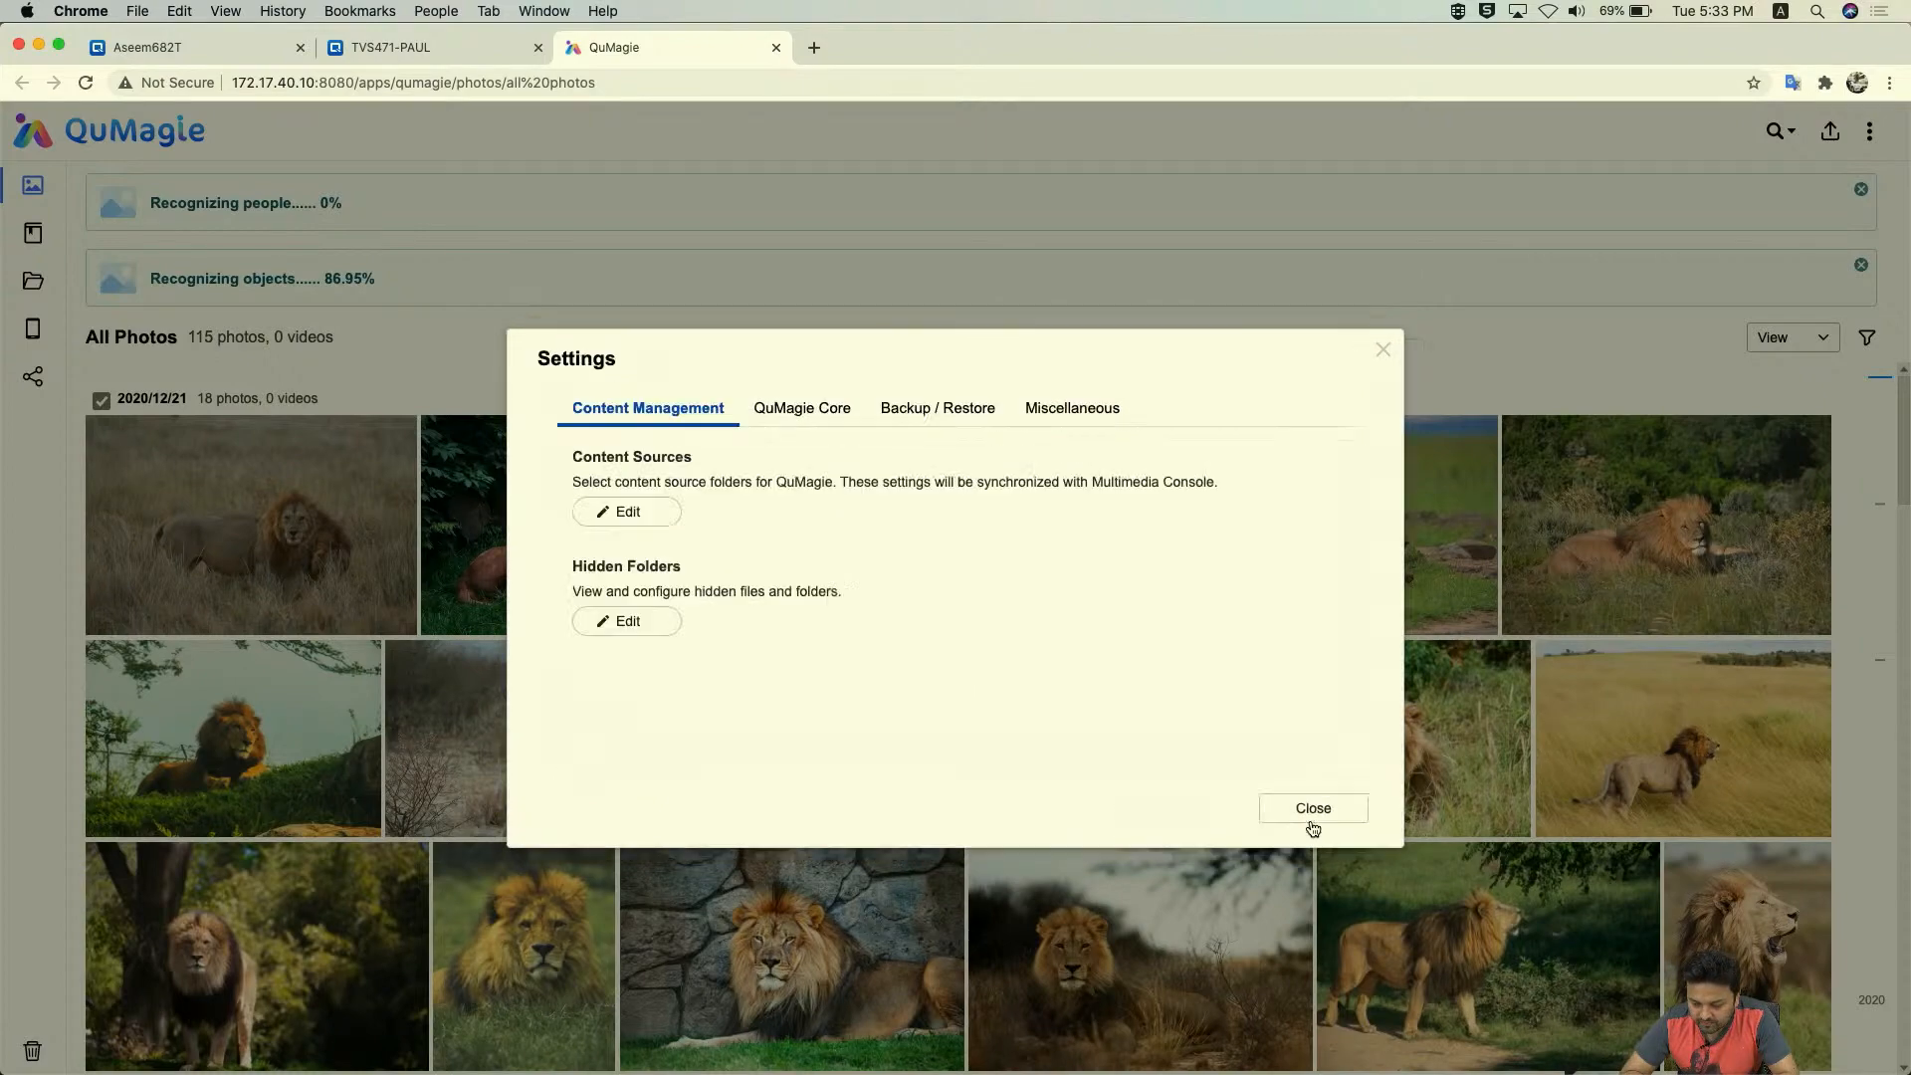
{"action": "left_click", "coordinate": [1314, 806]}
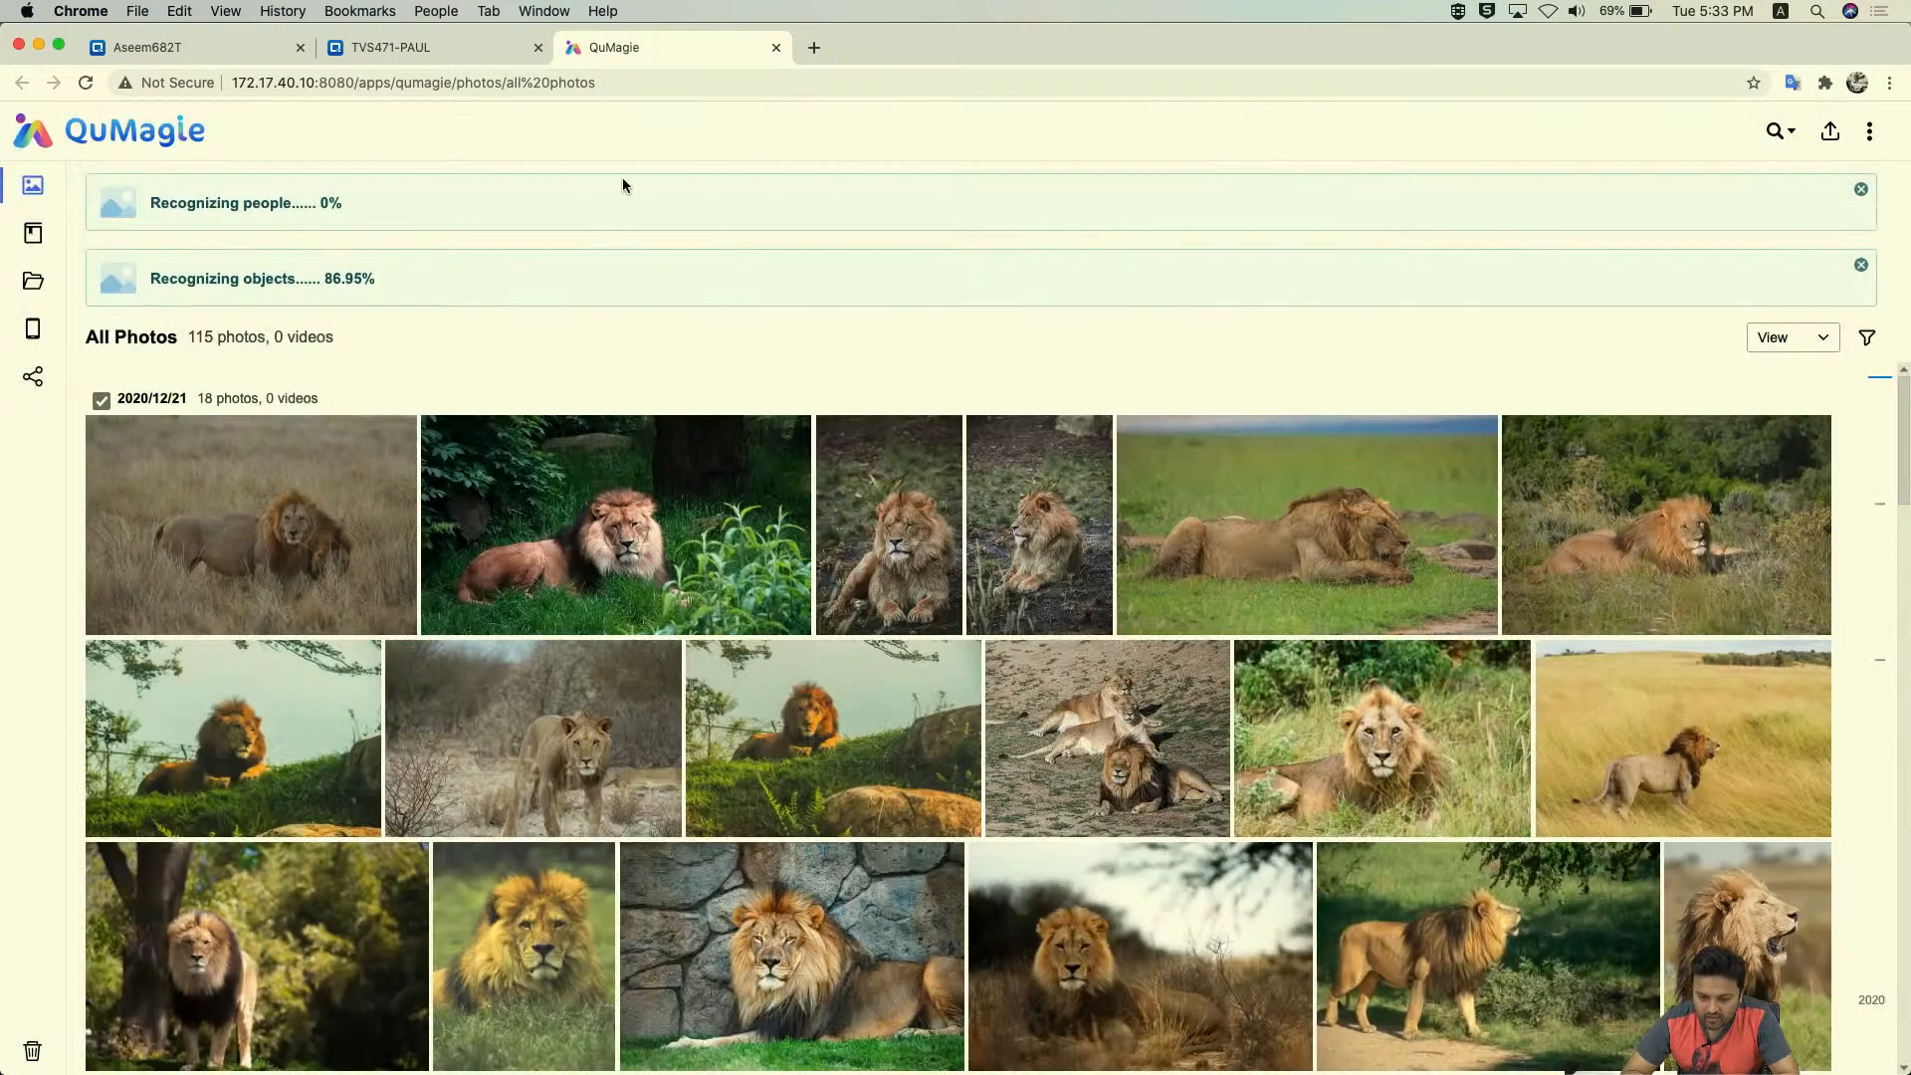
- Back in Multimedia Console, set Music Station's content source to MMC TEST/Music and apply
{"action": "left_click", "coordinate": [488, 52]}
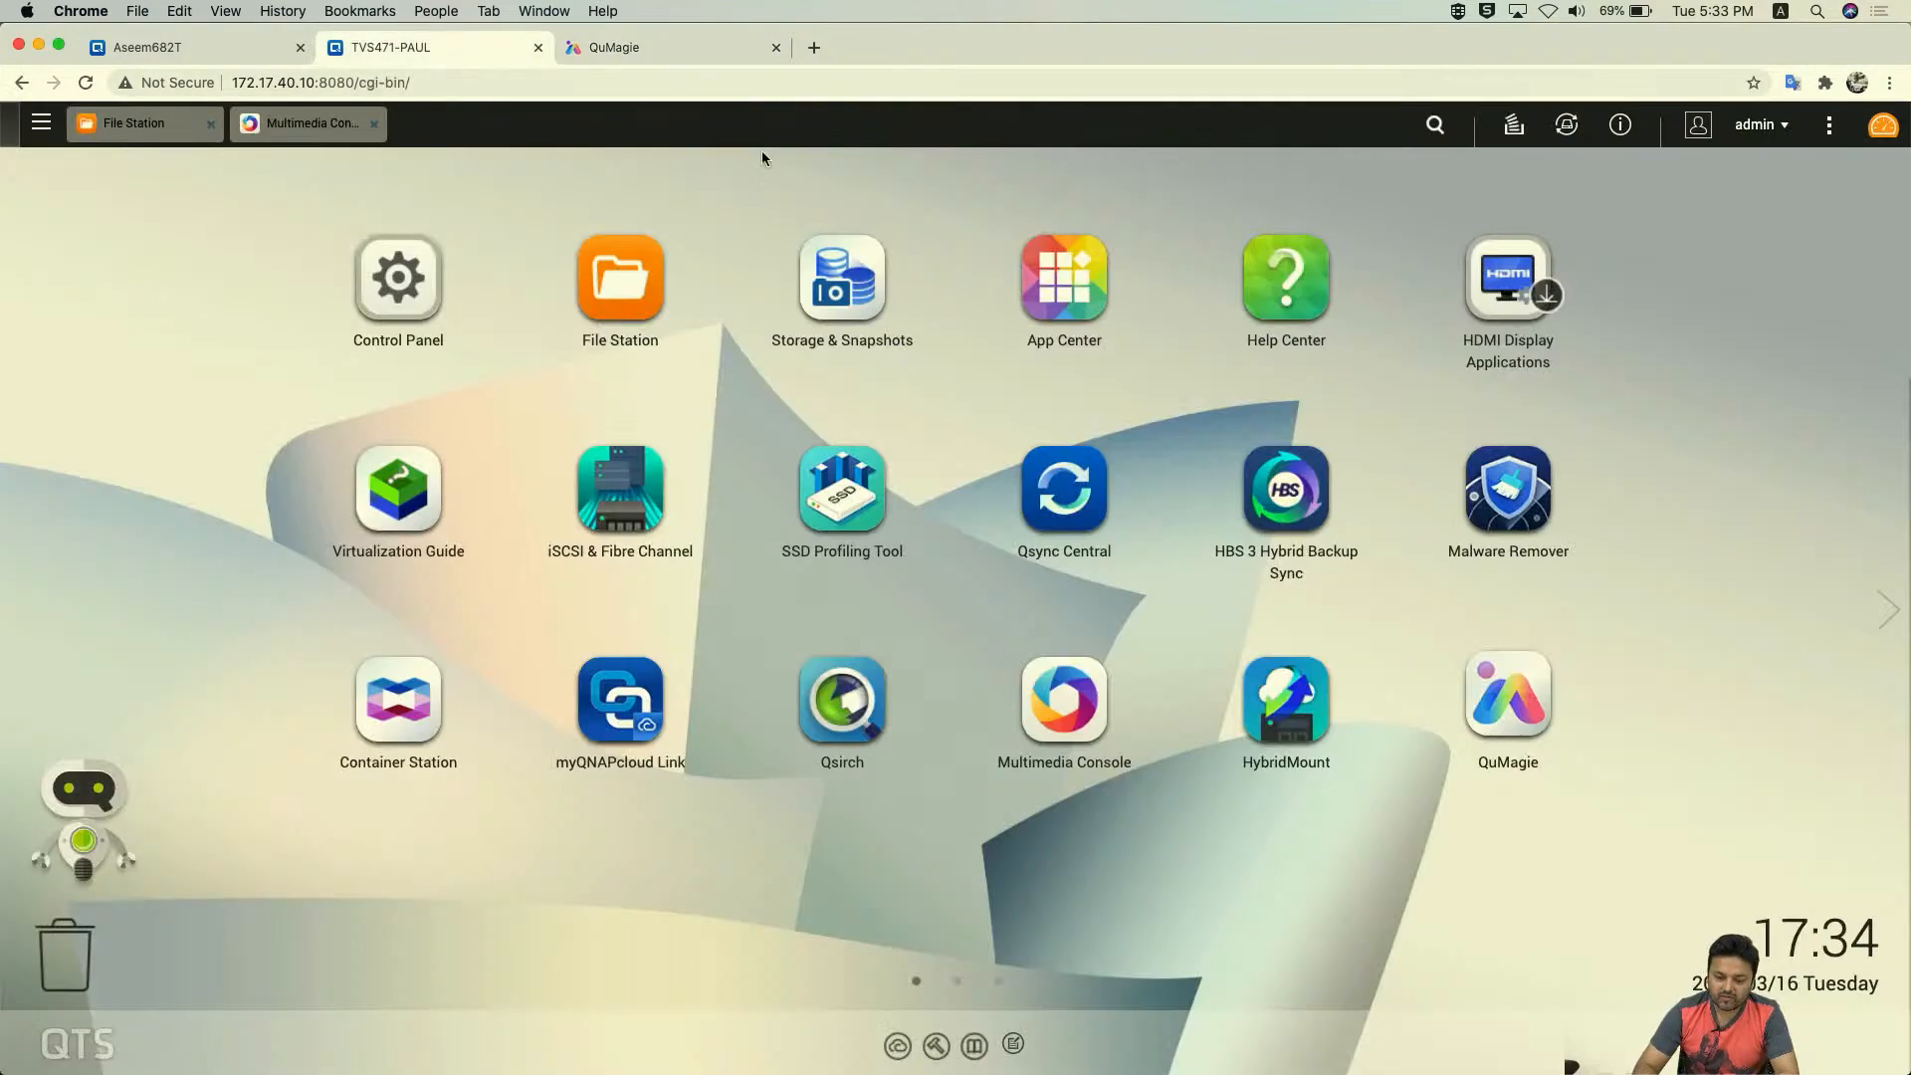
{"action": "left_click", "coordinate": [294, 123]}
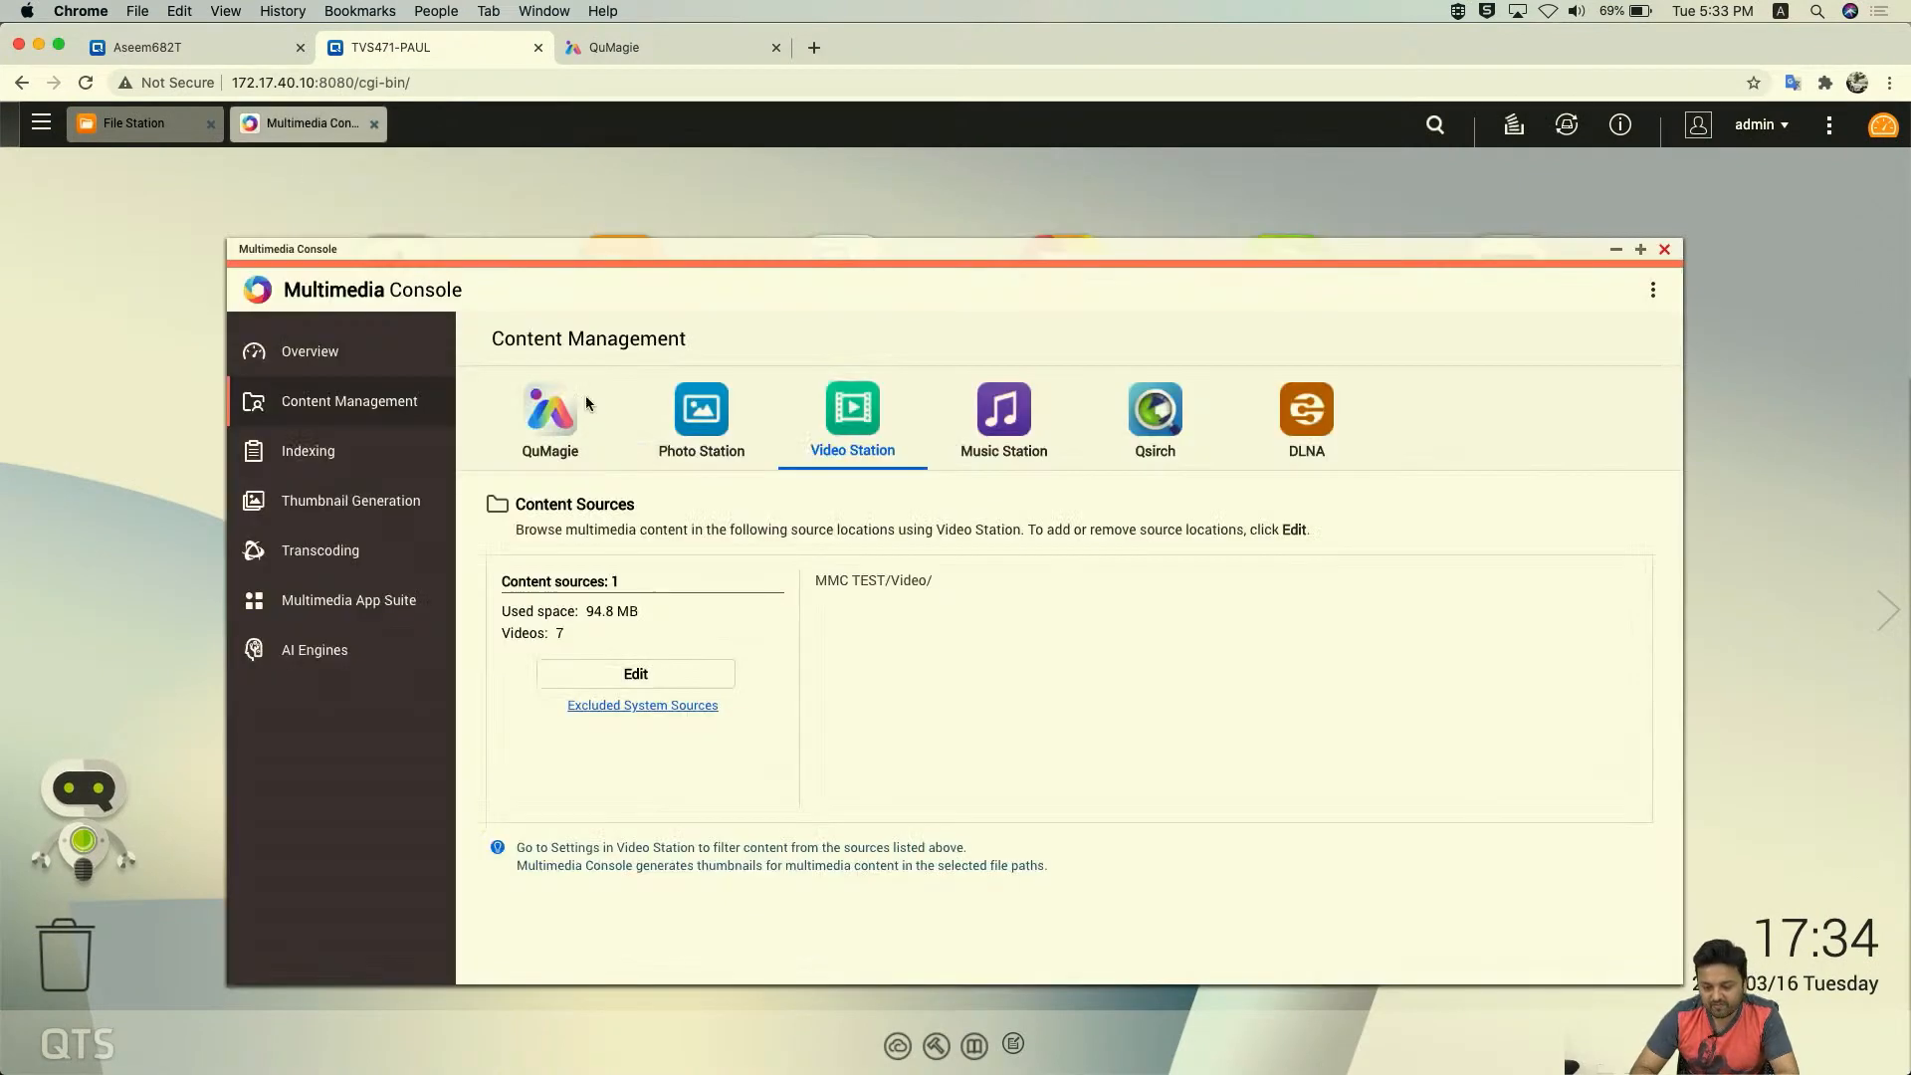
{"action": "left_click", "coordinate": [1017, 428]}
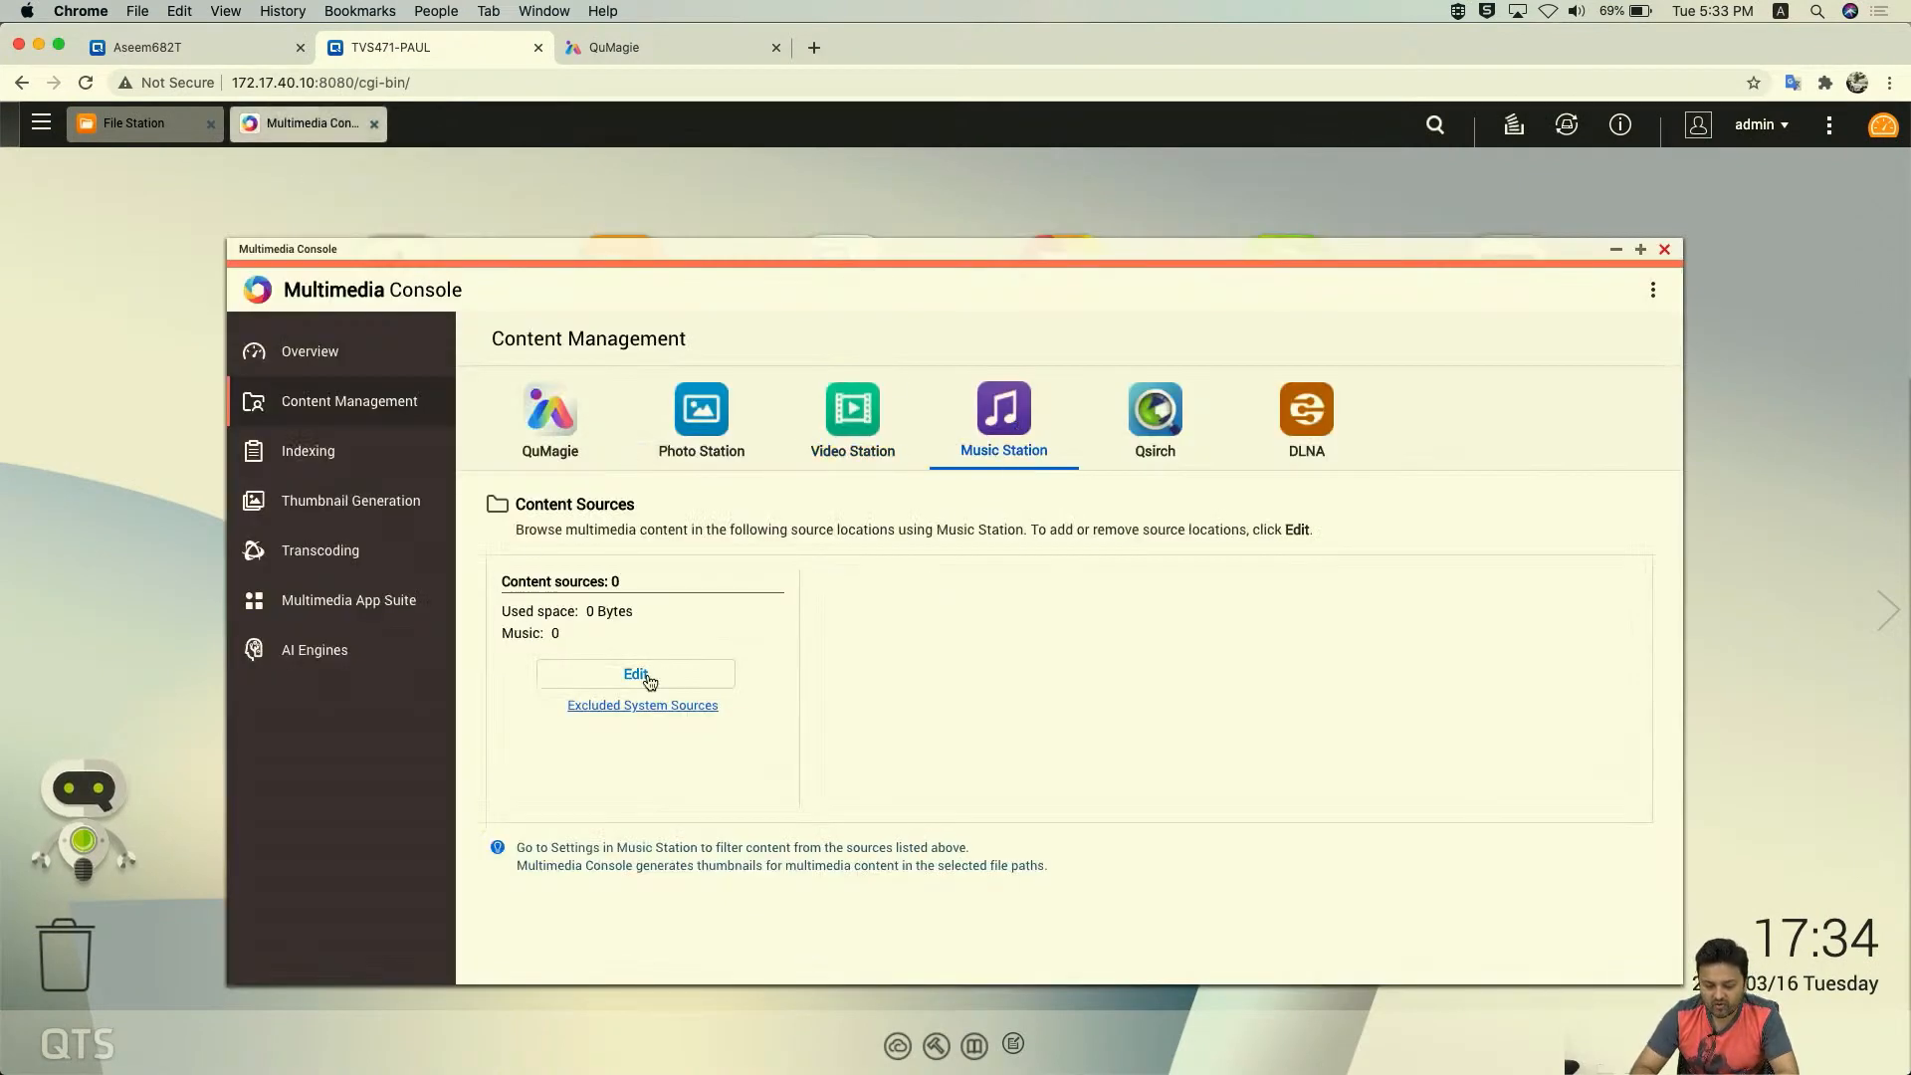
{"action": "left_click", "coordinate": [706, 674]}
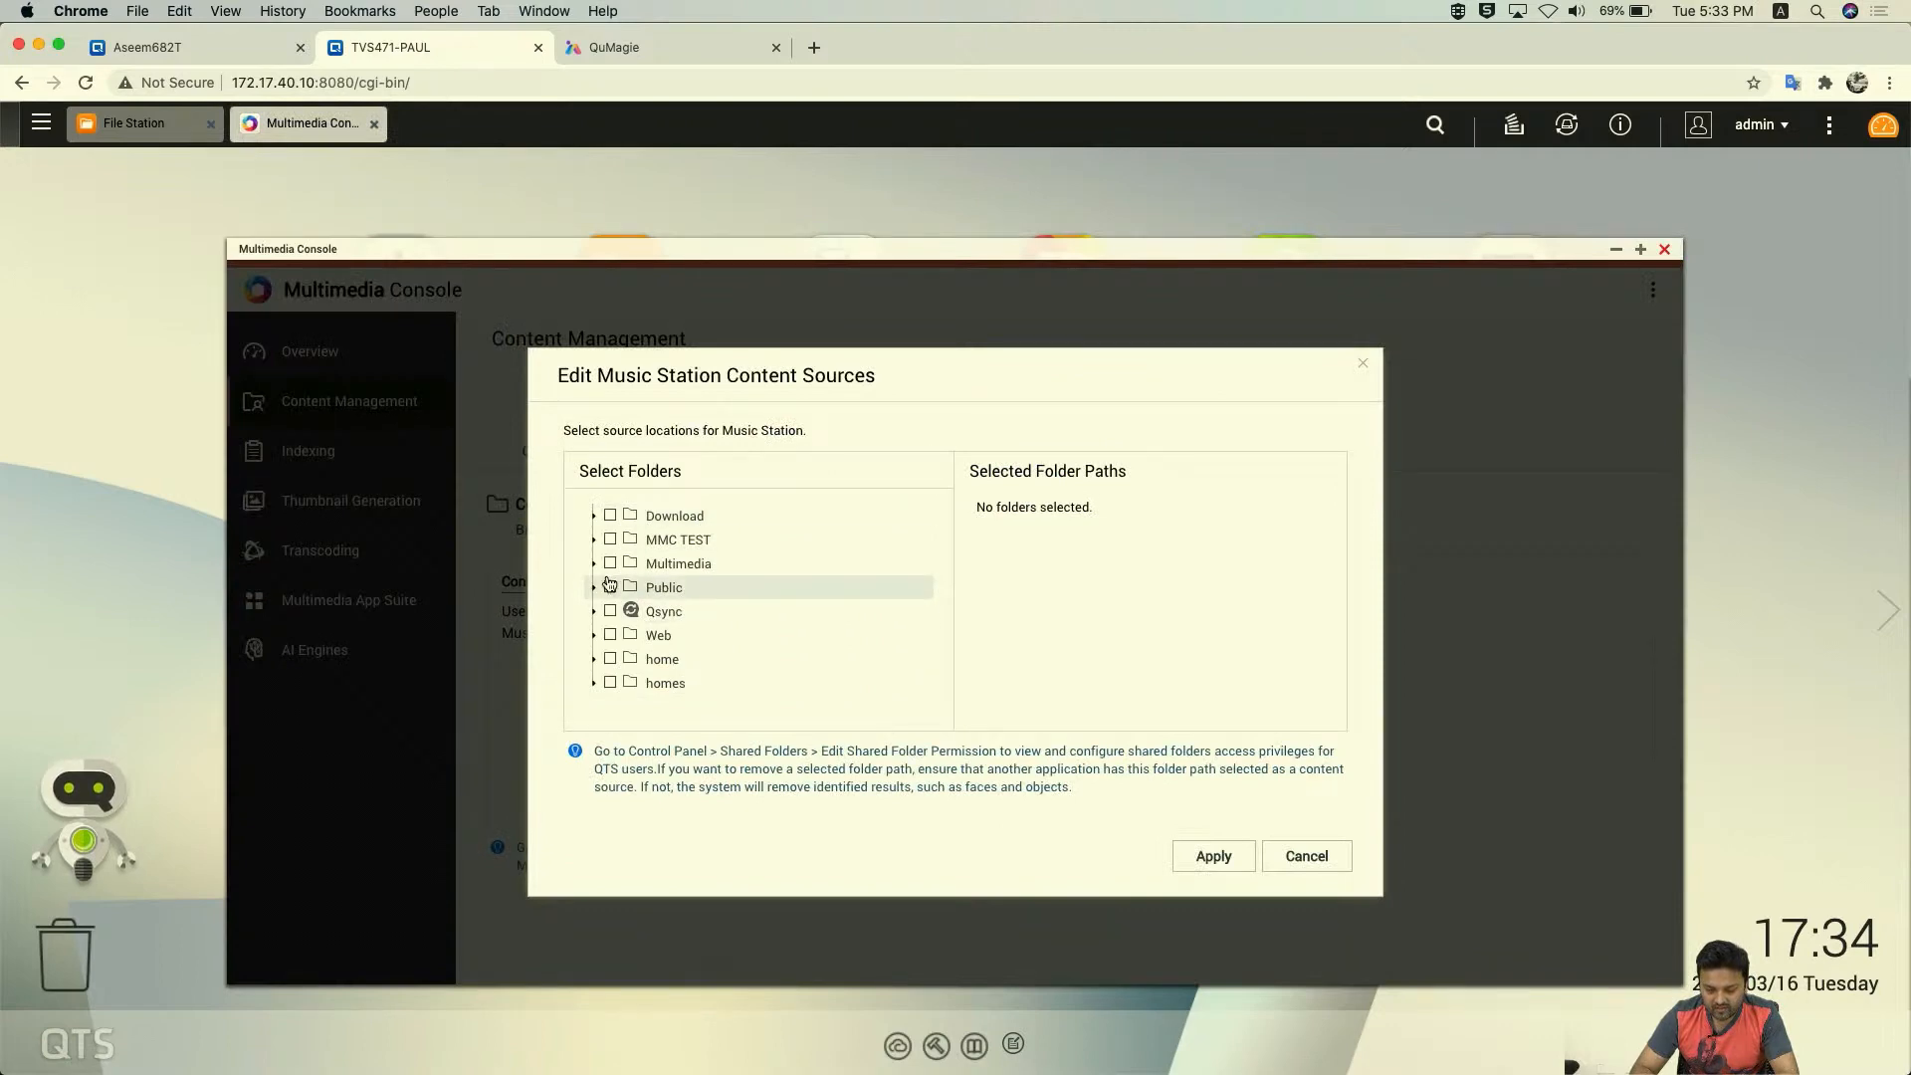
{"action": "left_click", "coordinate": [594, 539]}
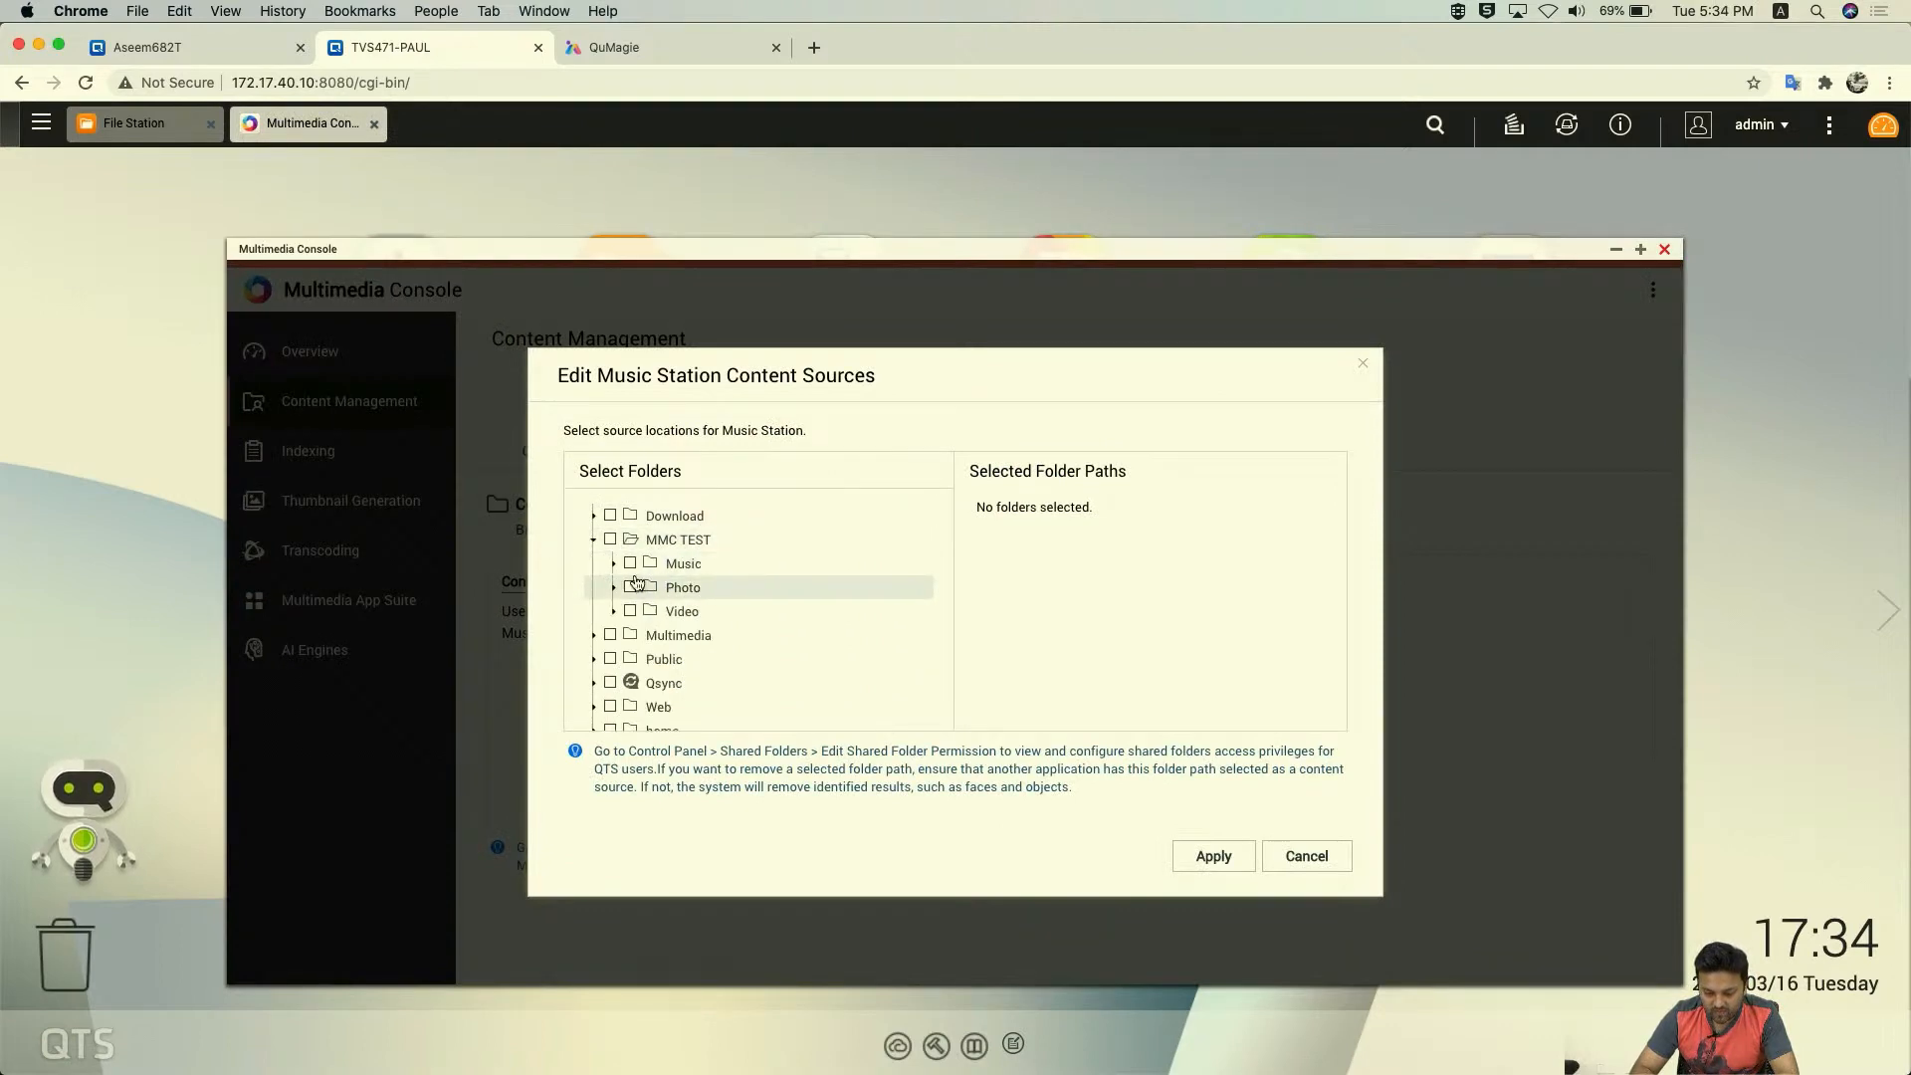
{"action": "left_click", "coordinate": [631, 563]}
{"action": "left_click", "coordinate": [1216, 856]}
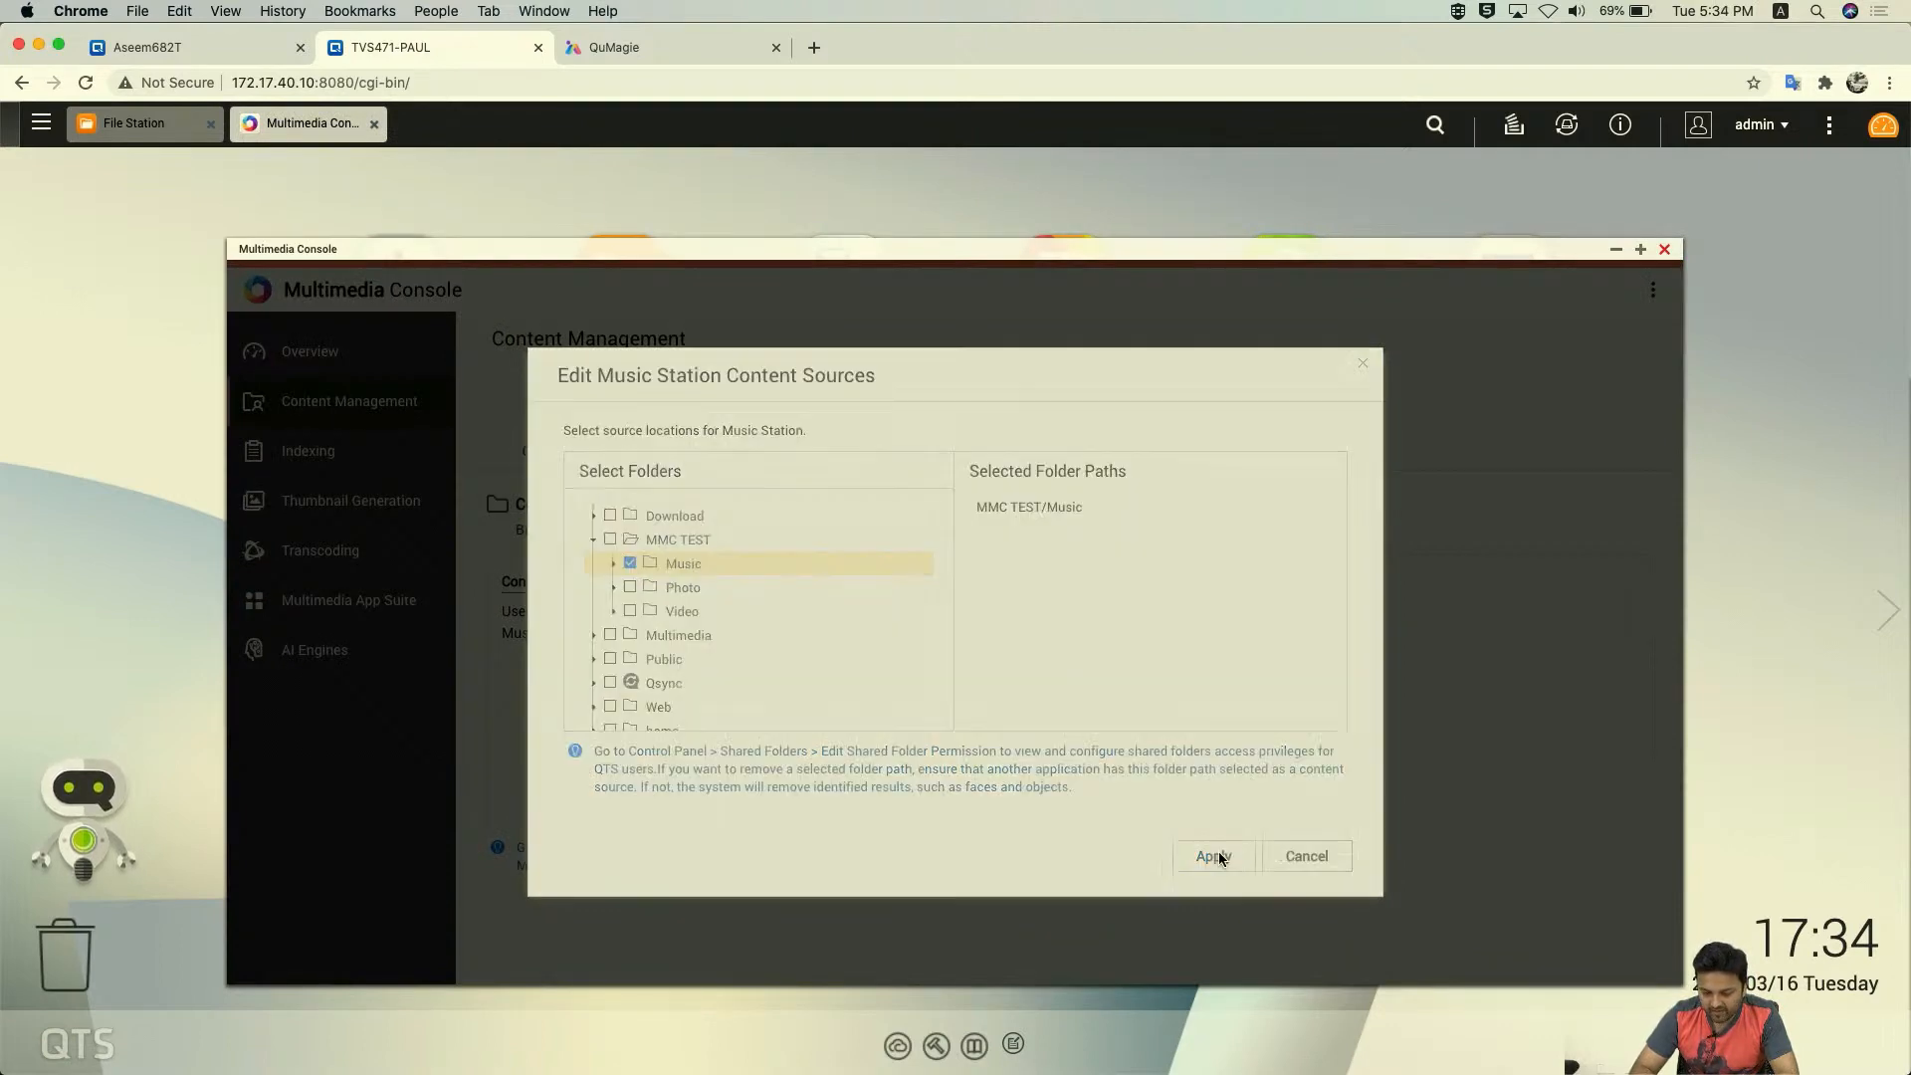
- Review Qsirch and QuMagie content sources unchanged, then open the Indexing settings
{"action": "left_click", "coordinate": [1135, 435]}
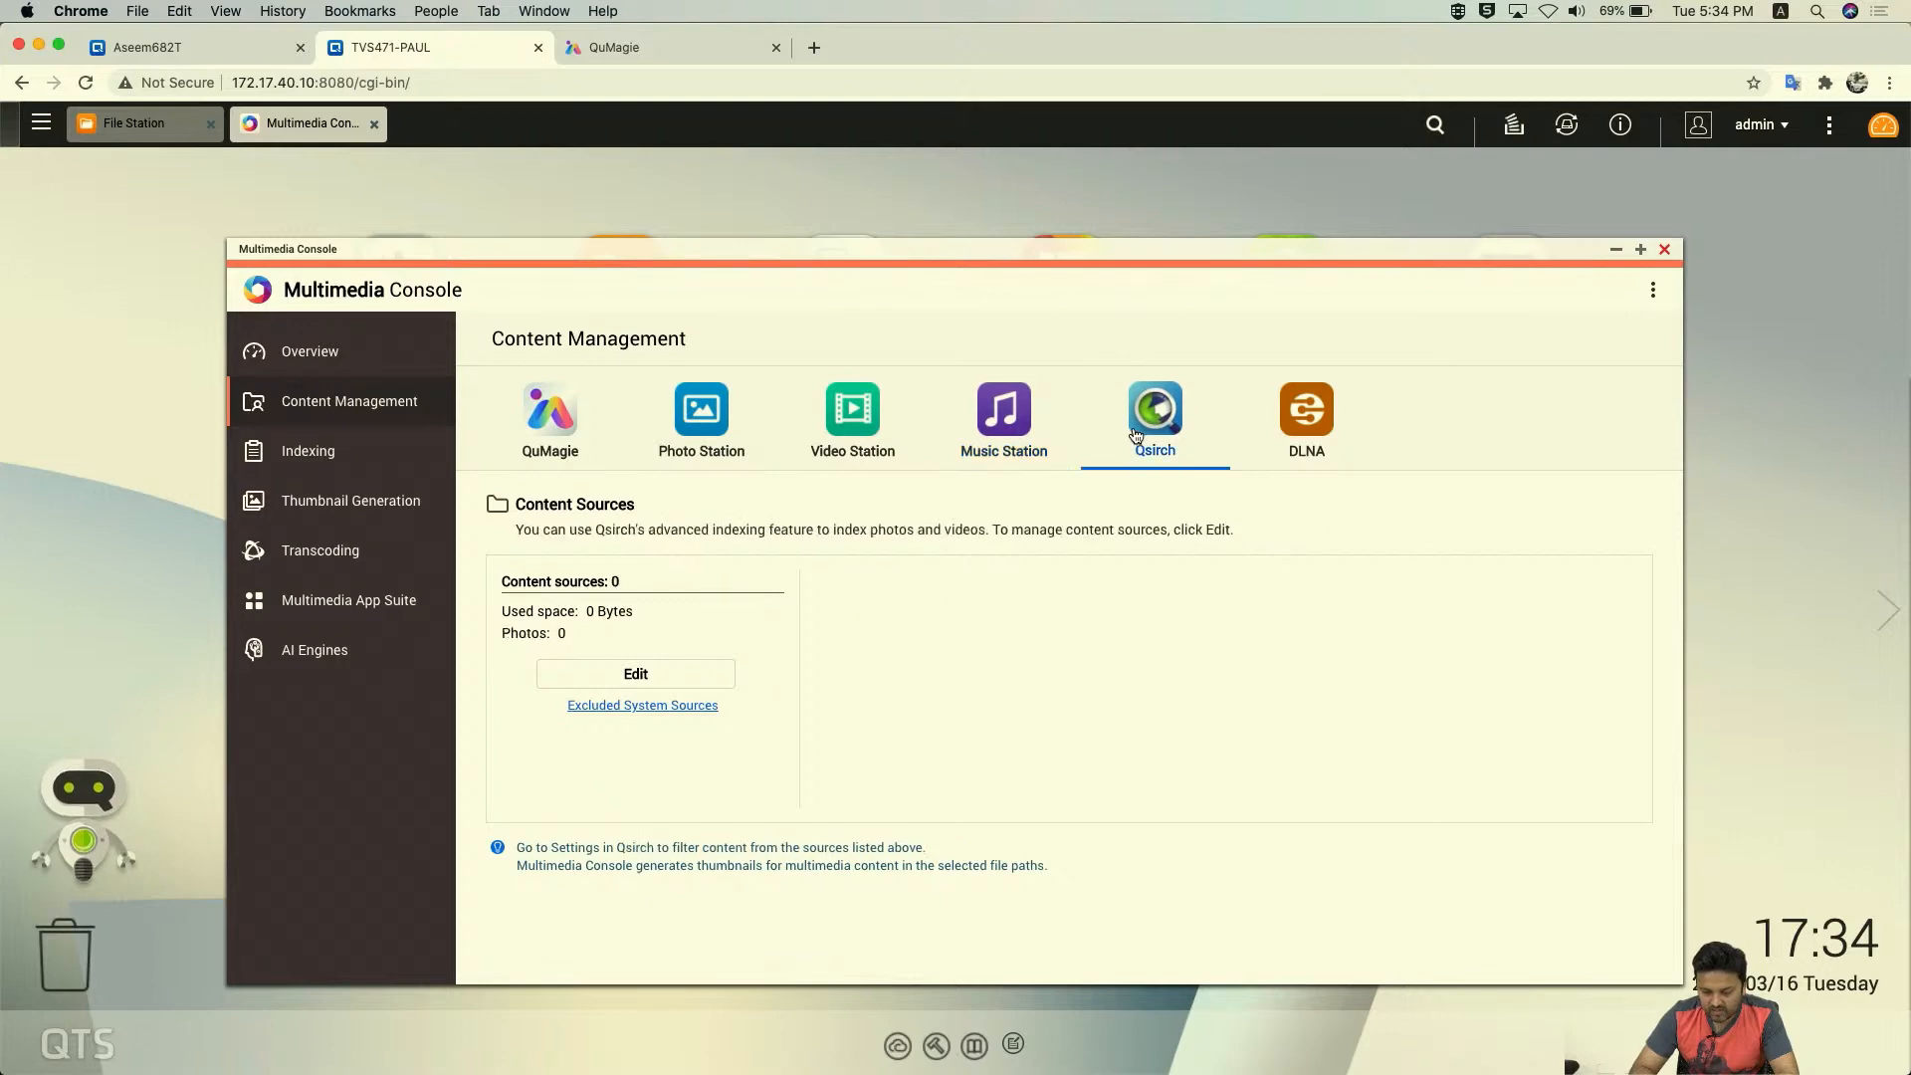
{"action": "left_click", "coordinate": [649, 674]}
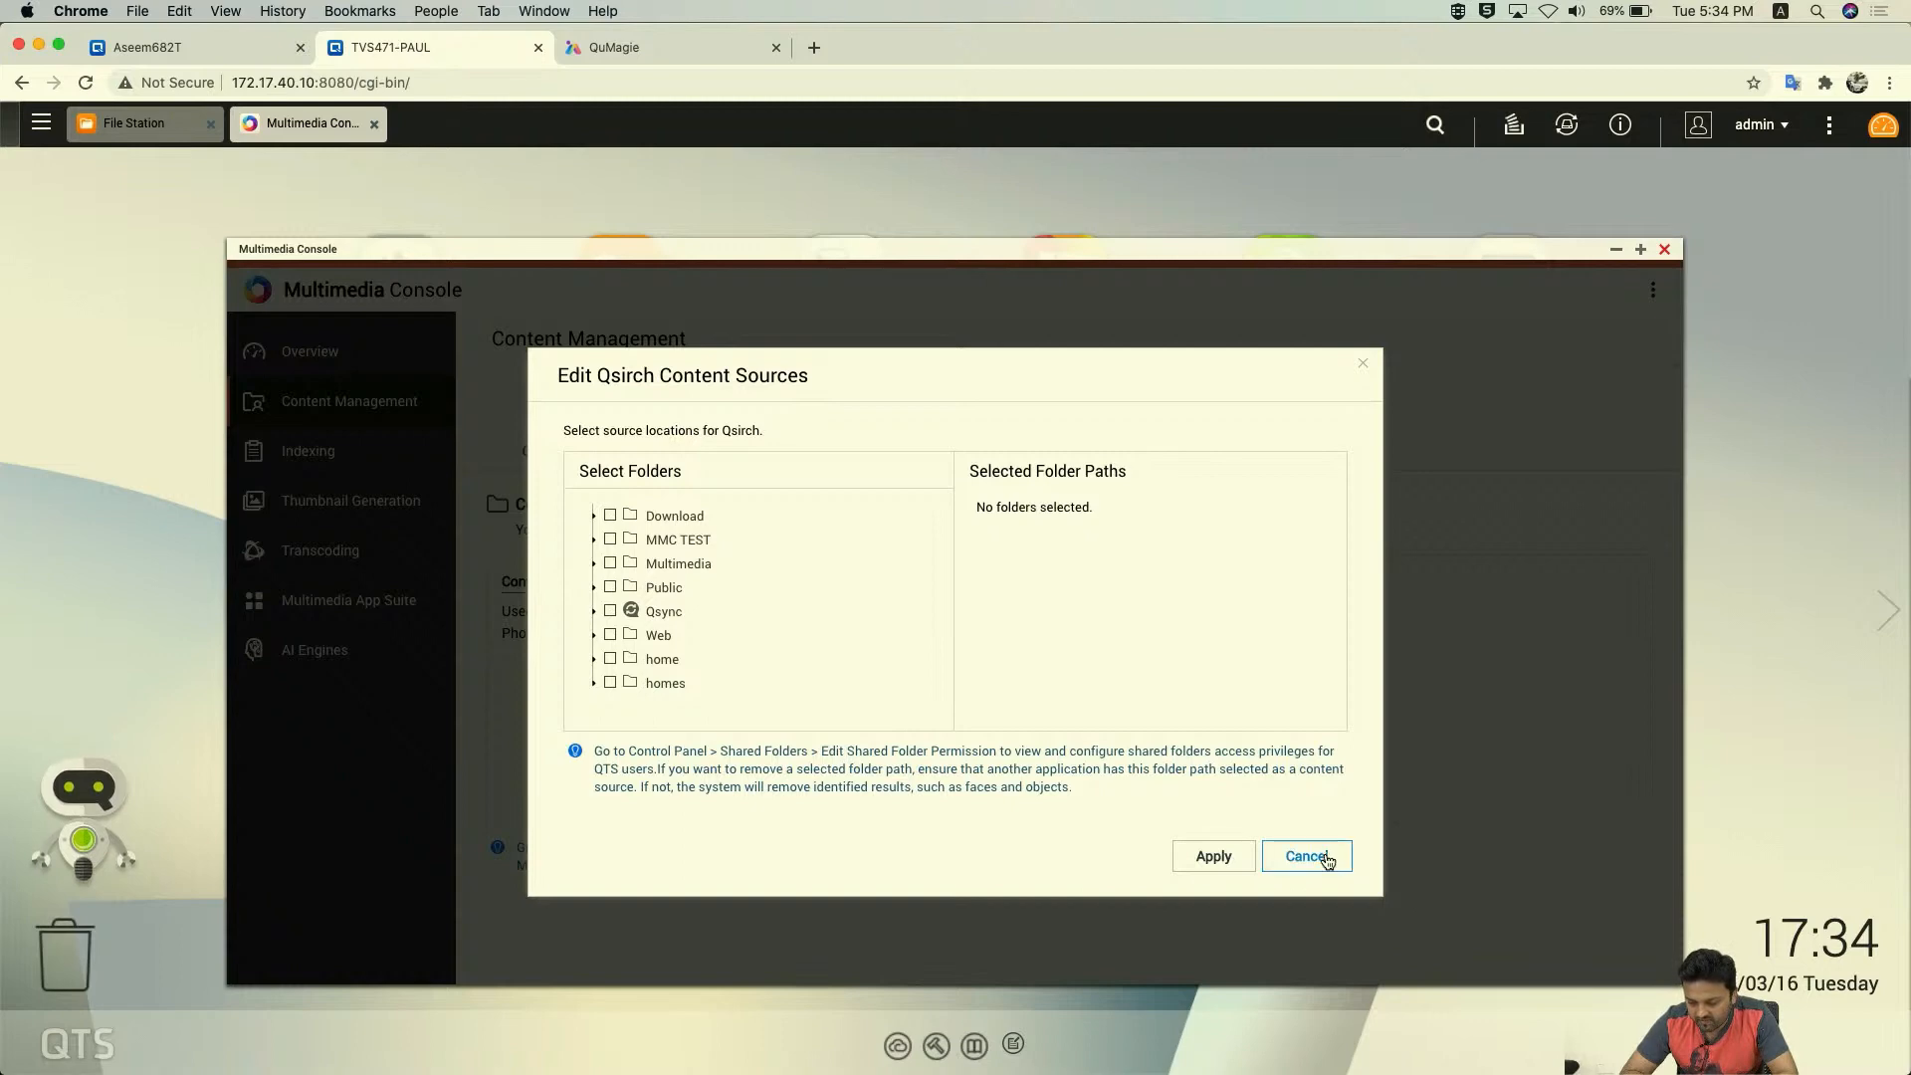
{"action": "left_click", "coordinate": [1306, 857]}
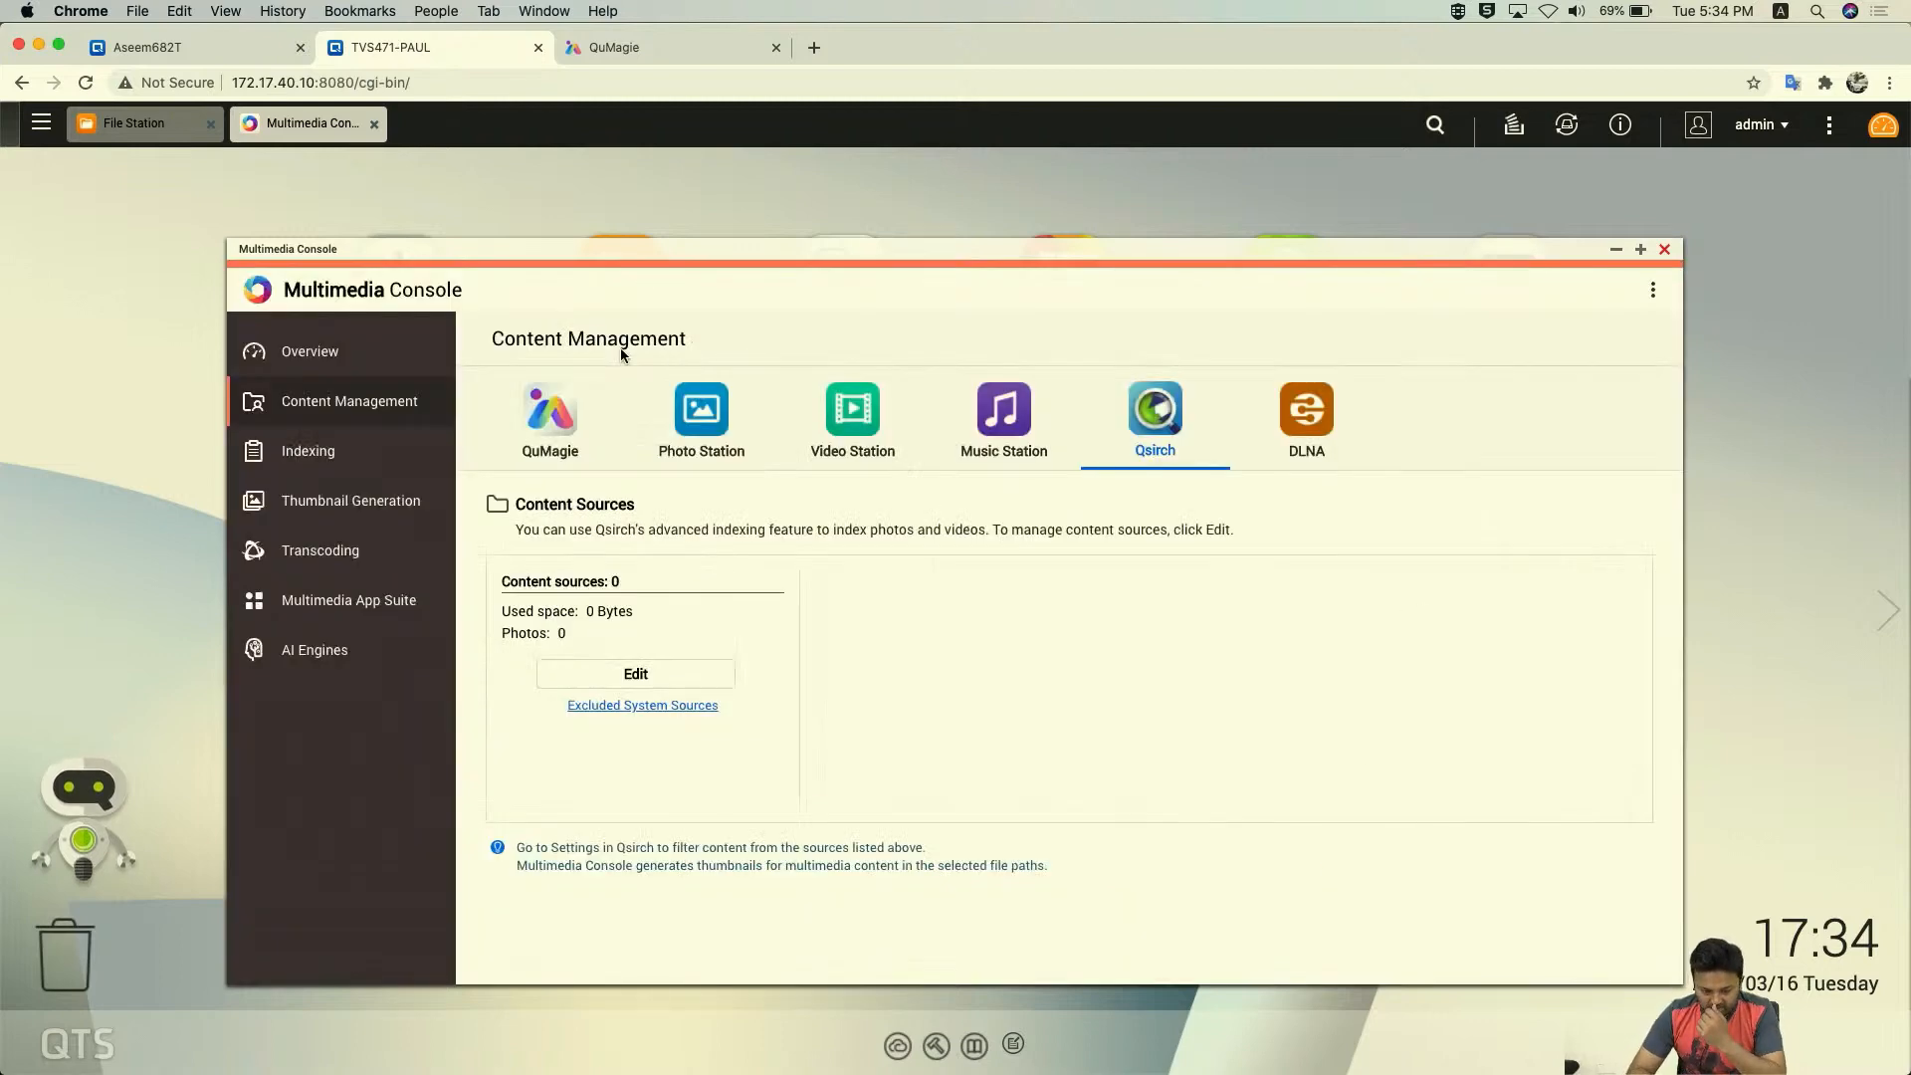
{"action": "left_click", "coordinate": [550, 416]}
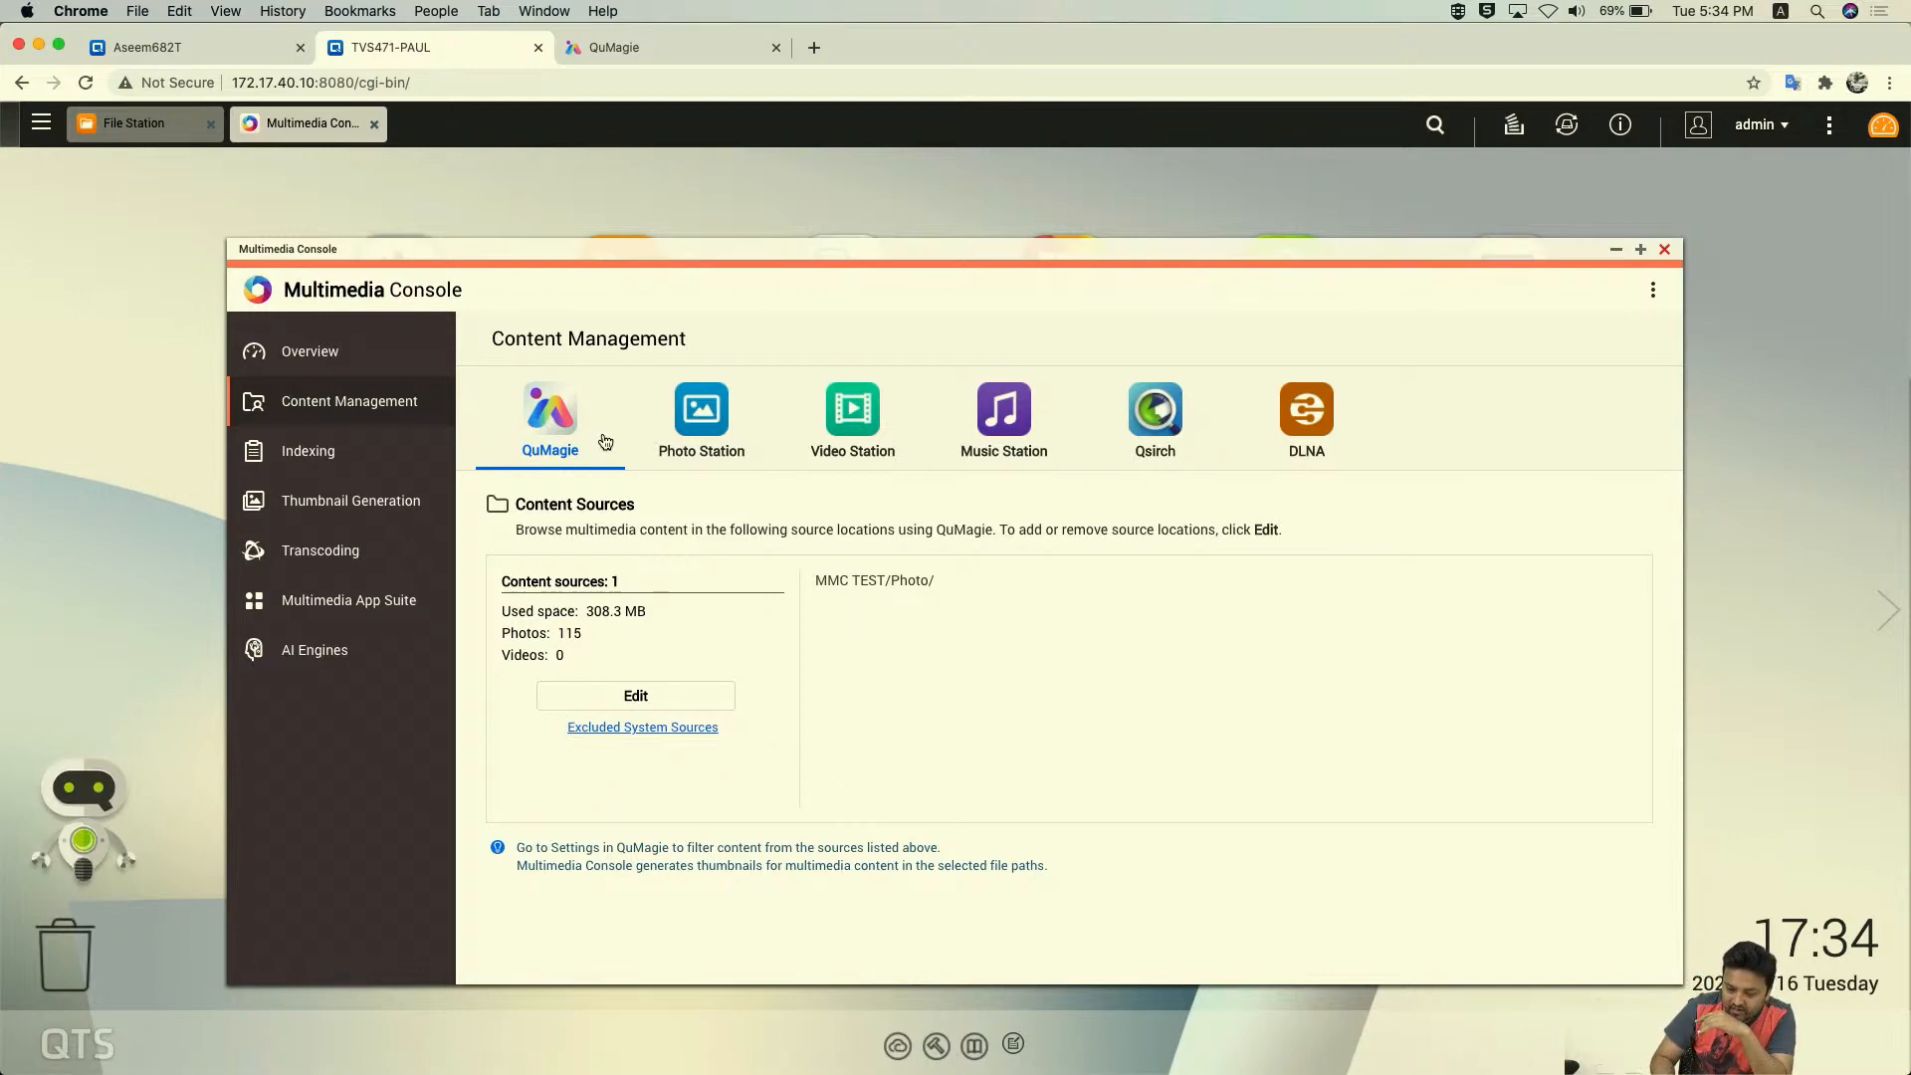
{"action": "left_click", "coordinate": [319, 456]}
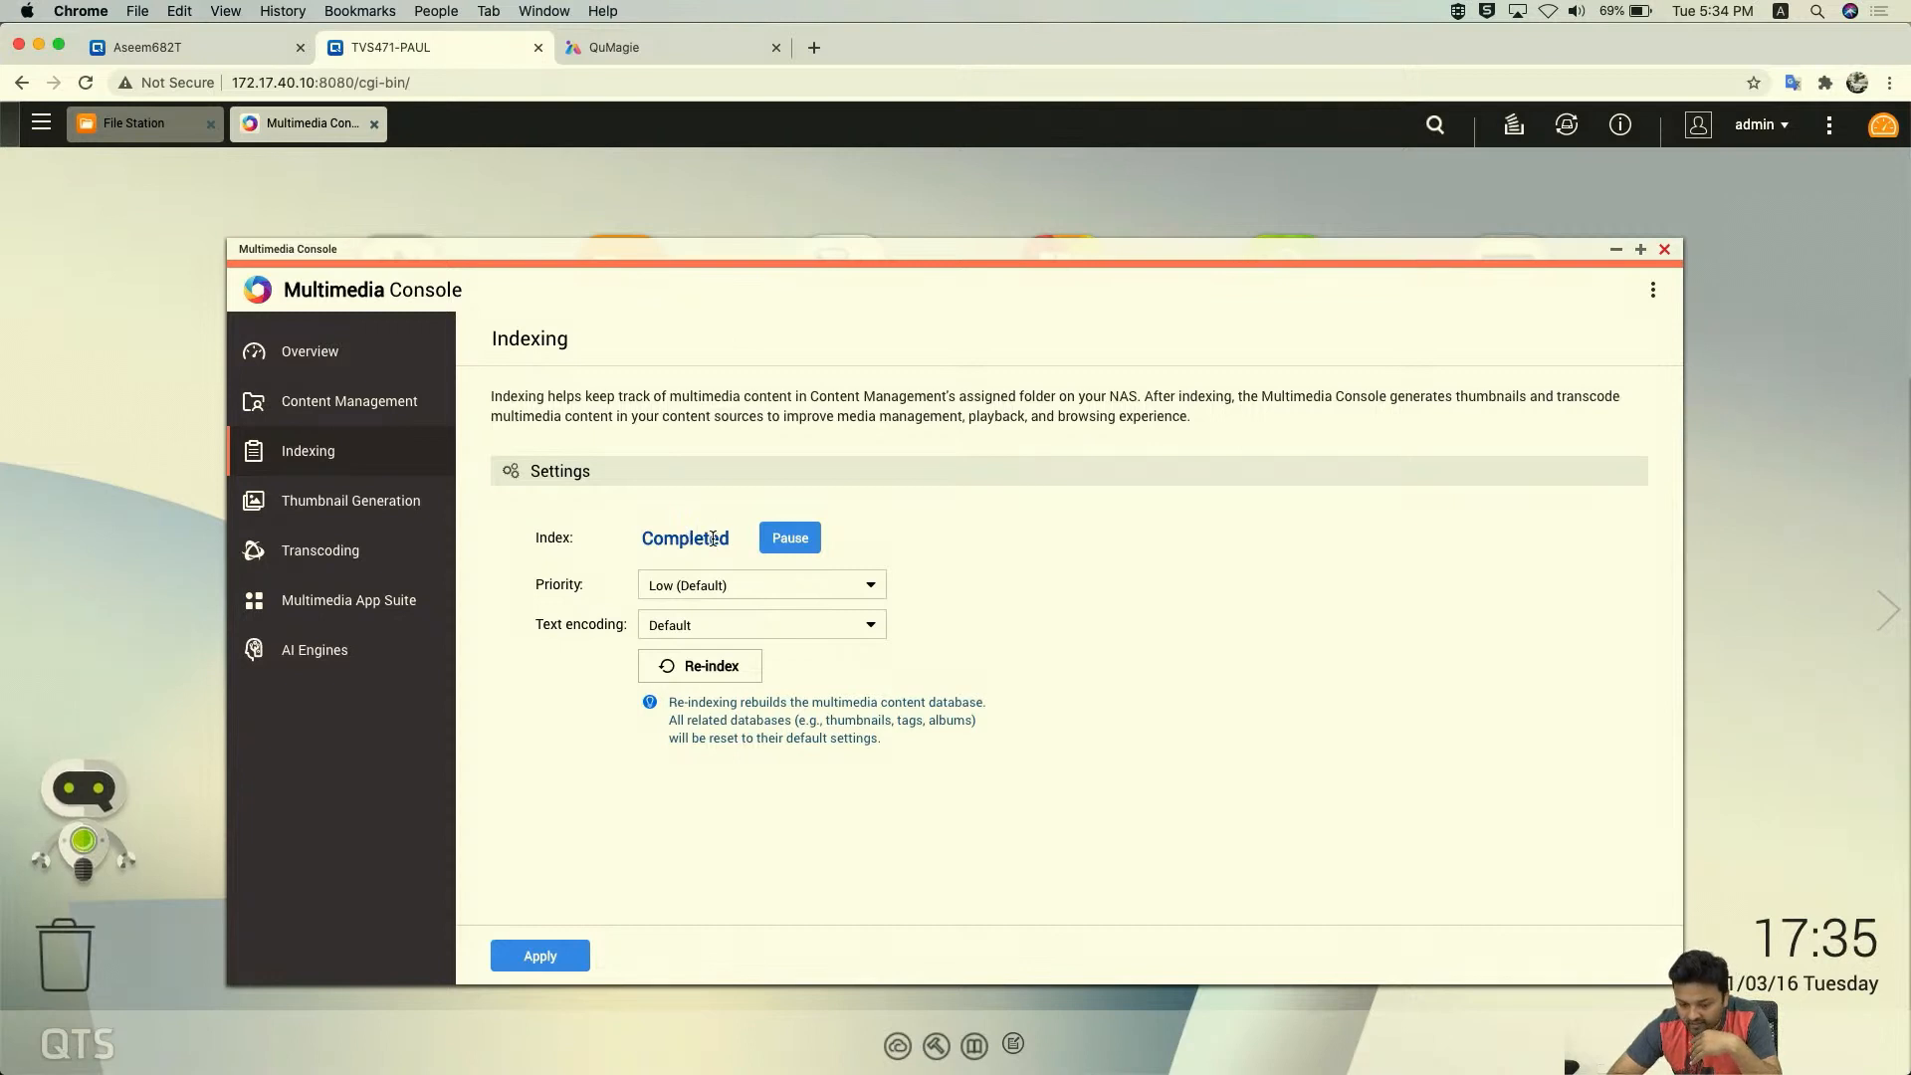
{"action": "left_click", "coordinate": [814, 586]}
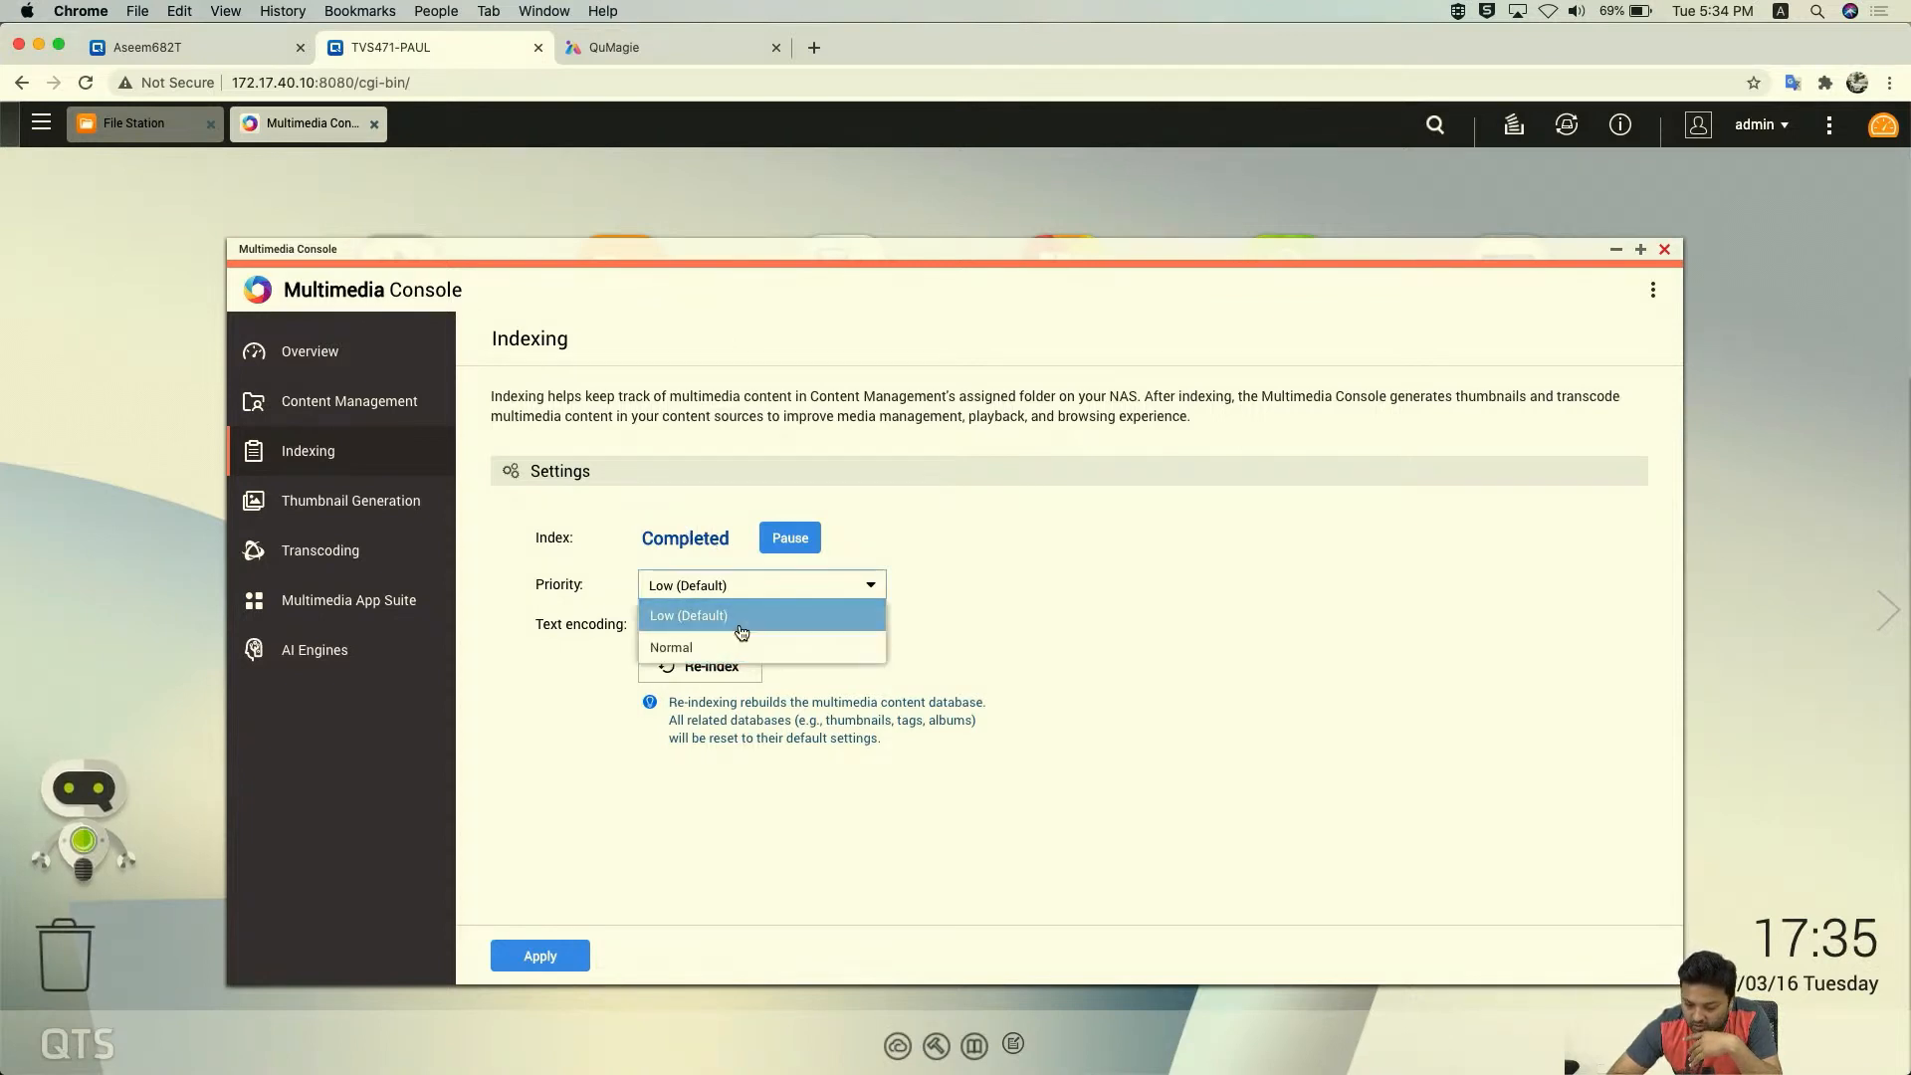
{"action": "left_click", "coordinate": [719, 647]}
{"action": "left_click", "coordinate": [748, 589]}
{"action": "left_click", "coordinate": [726, 619]}
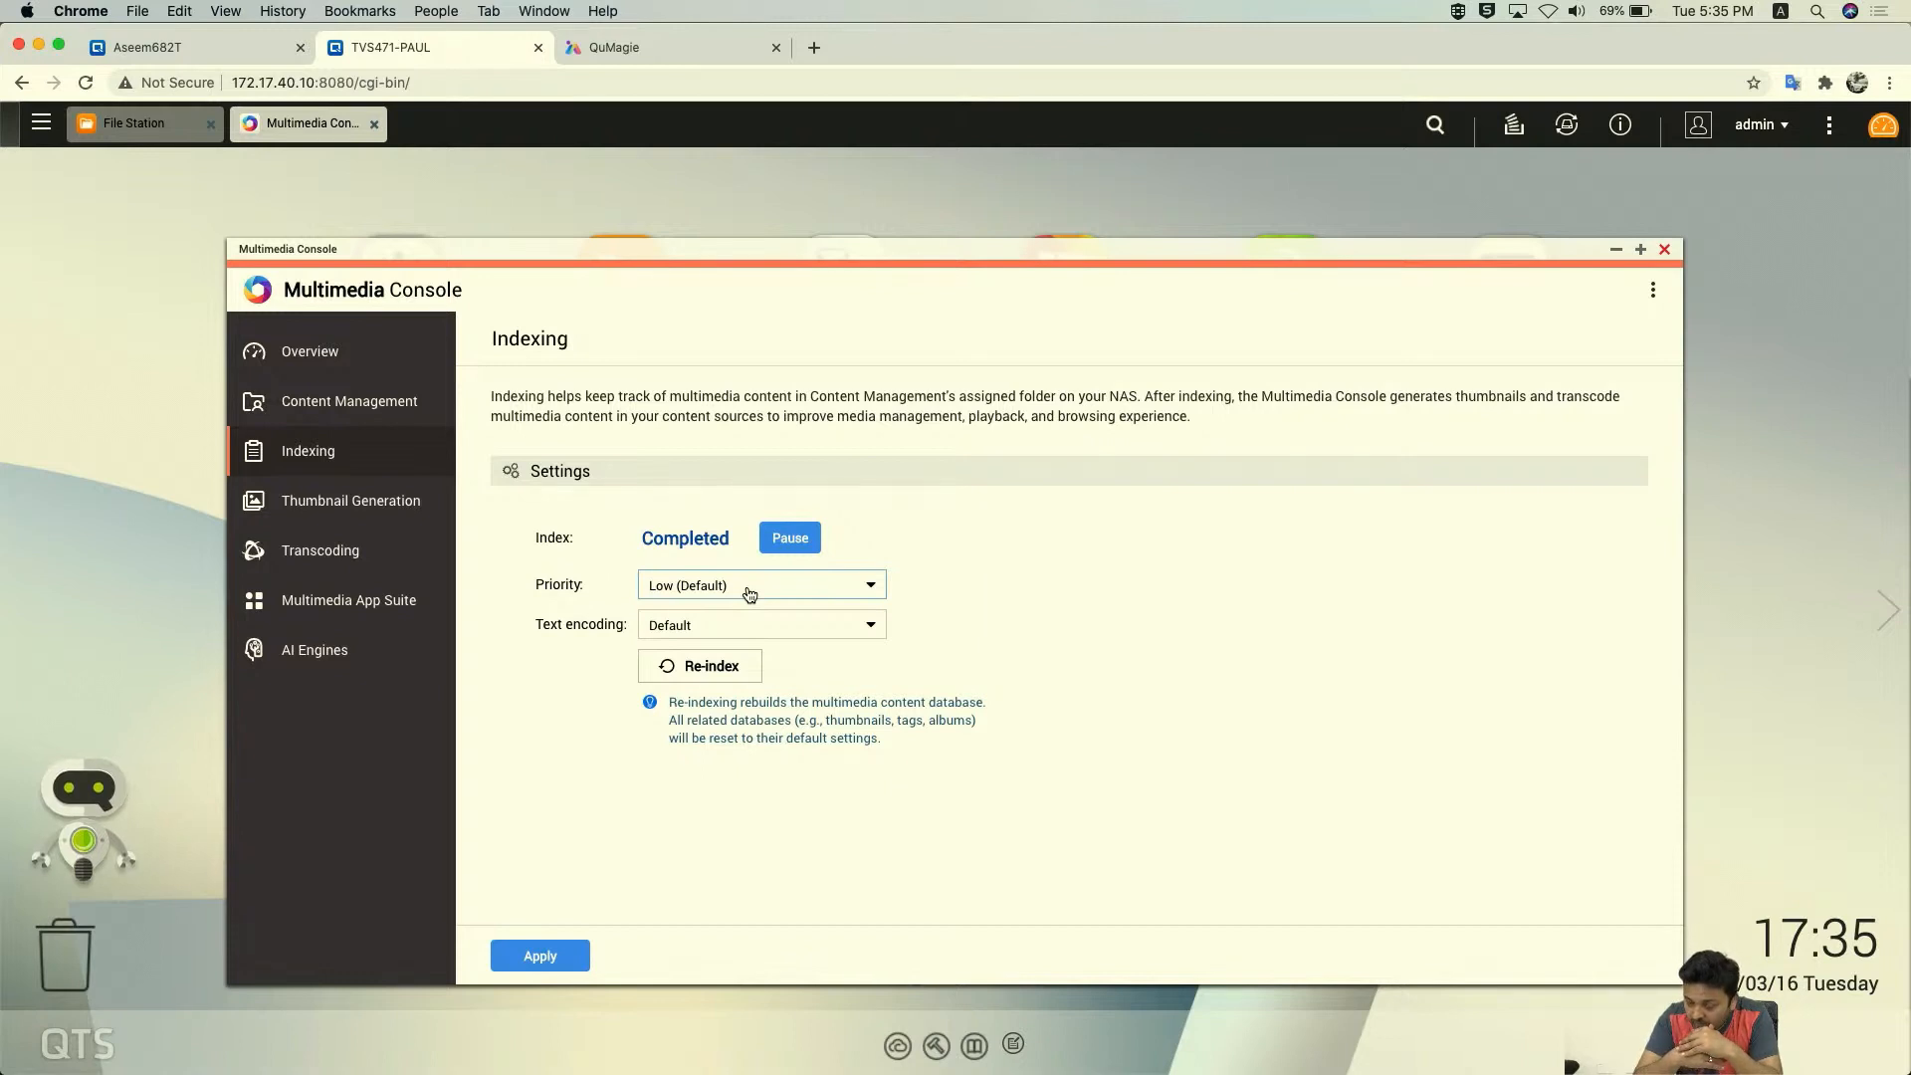
{"action": "left_click", "coordinate": [704, 628]}
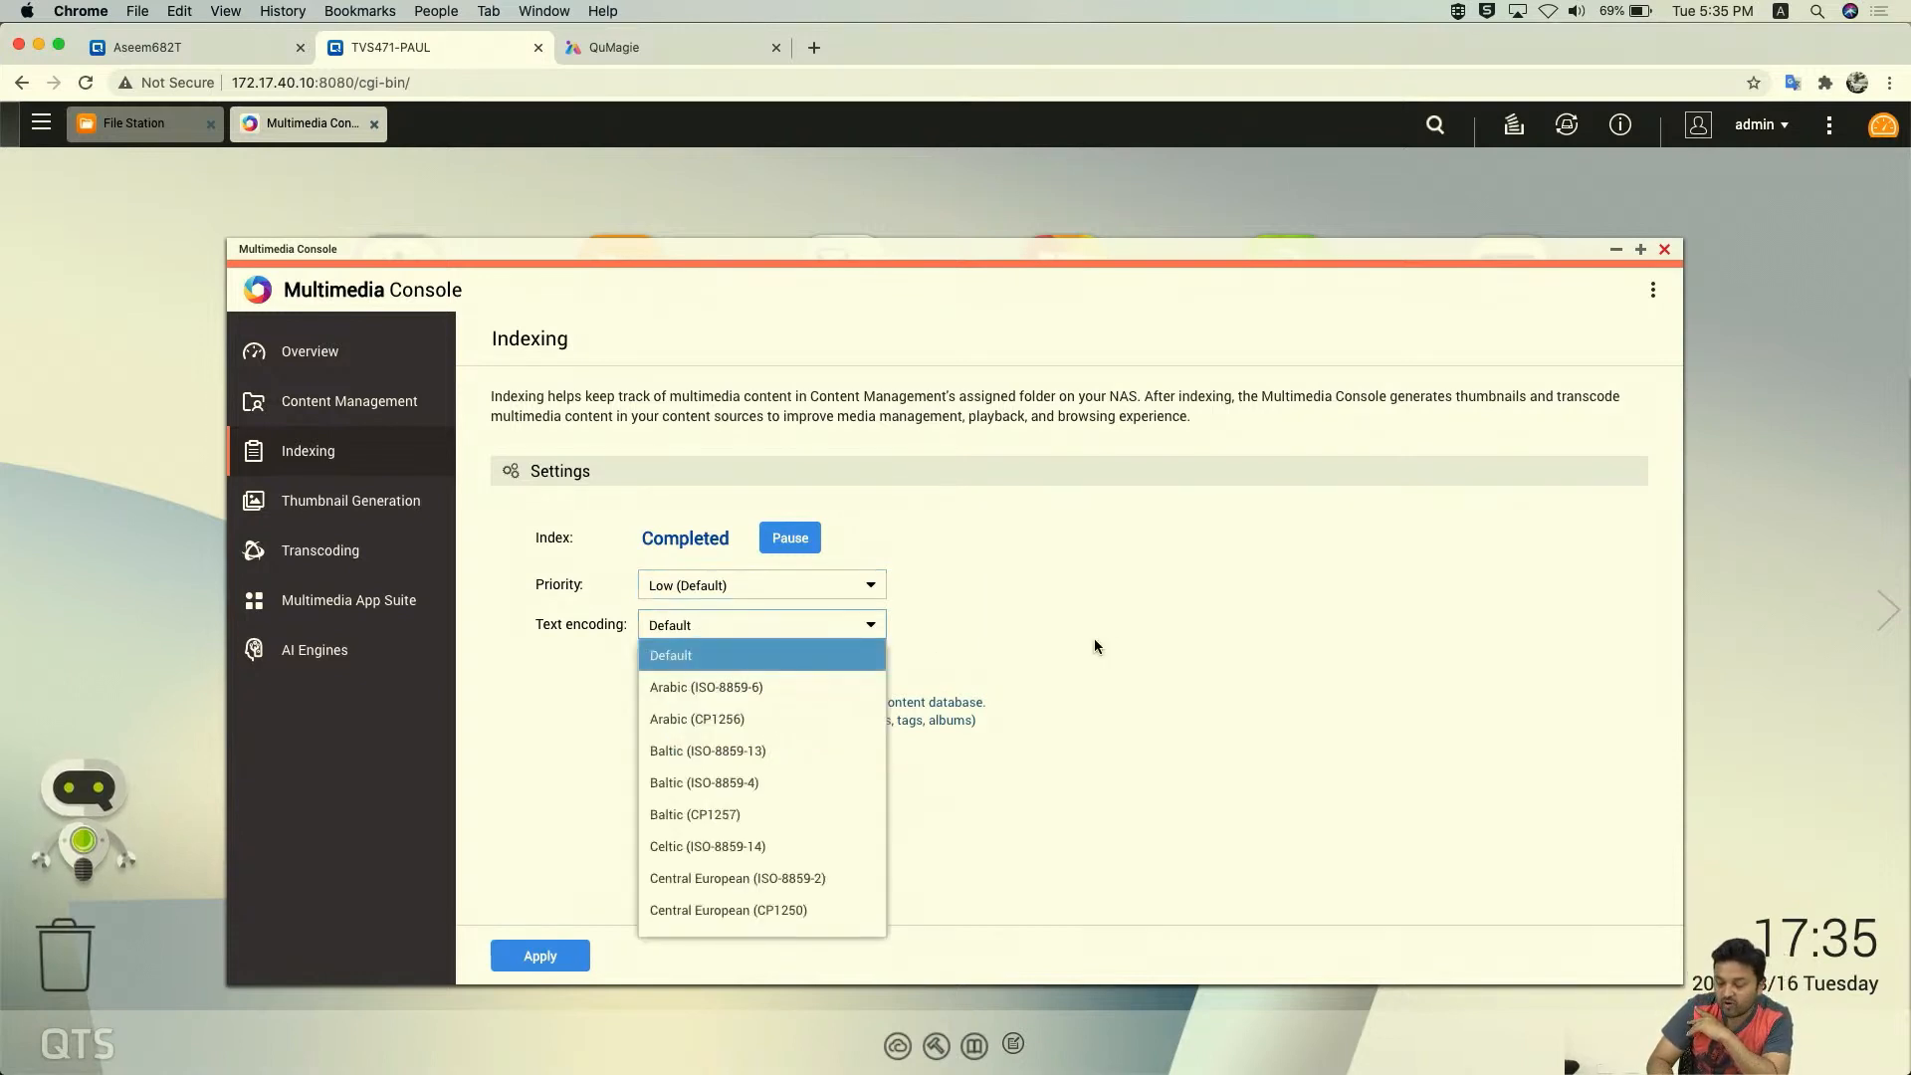
{"action": "left_click", "coordinate": [1123, 645]}
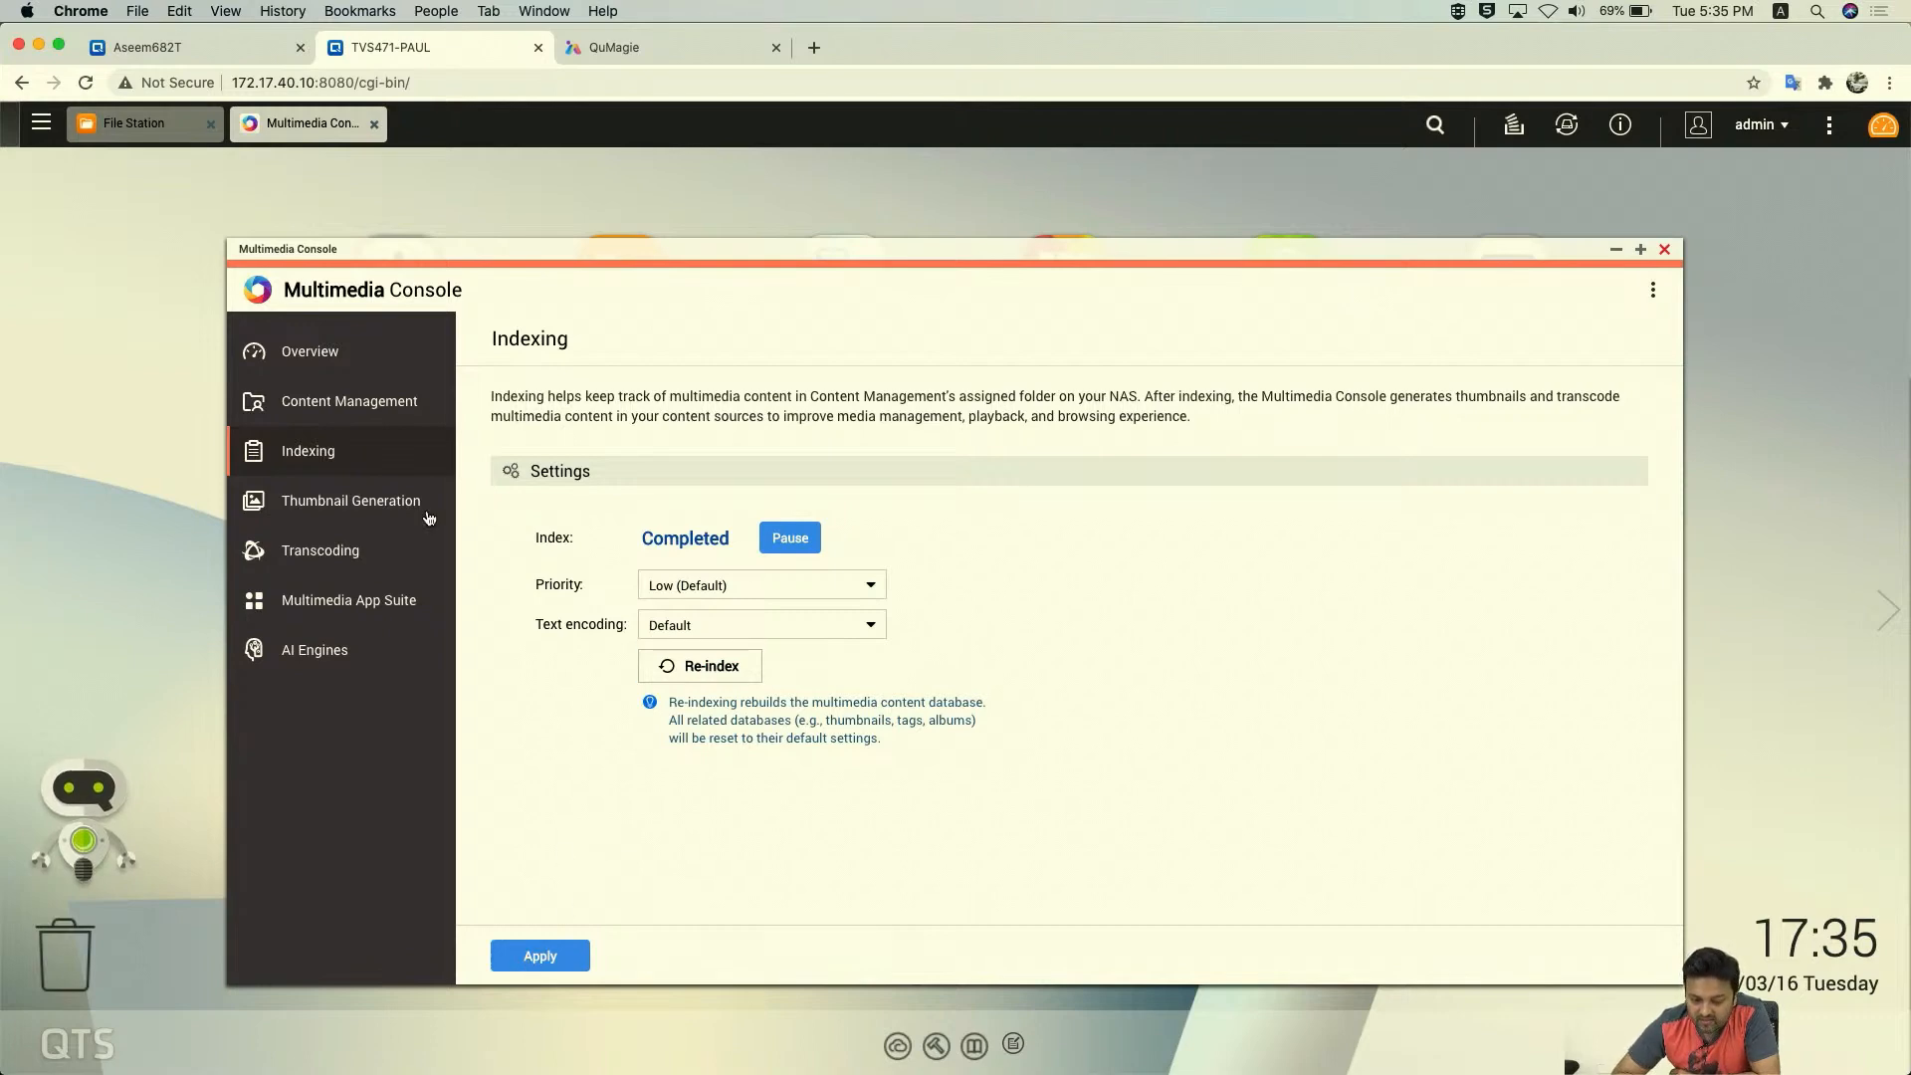
{"action": "left_click", "coordinate": [364, 508]}
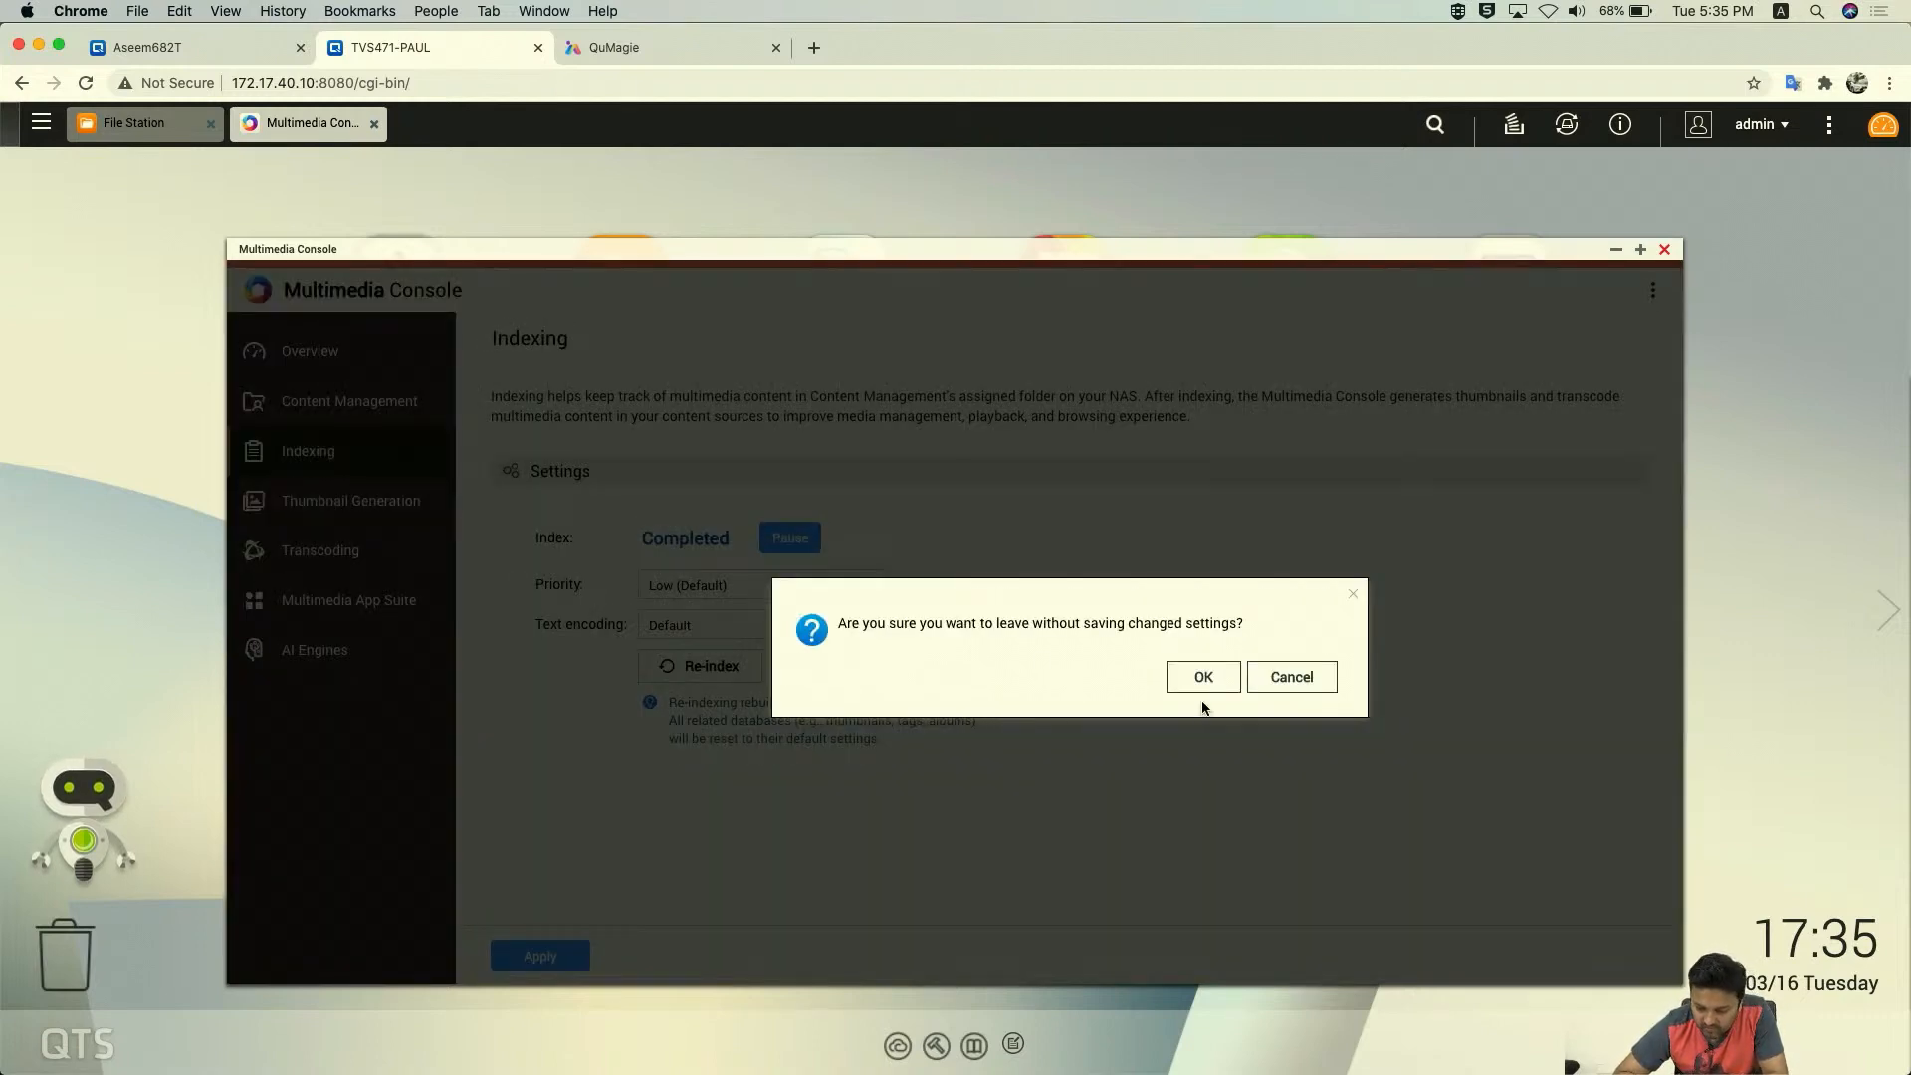
{"action": "left_click", "coordinate": [1274, 686]}
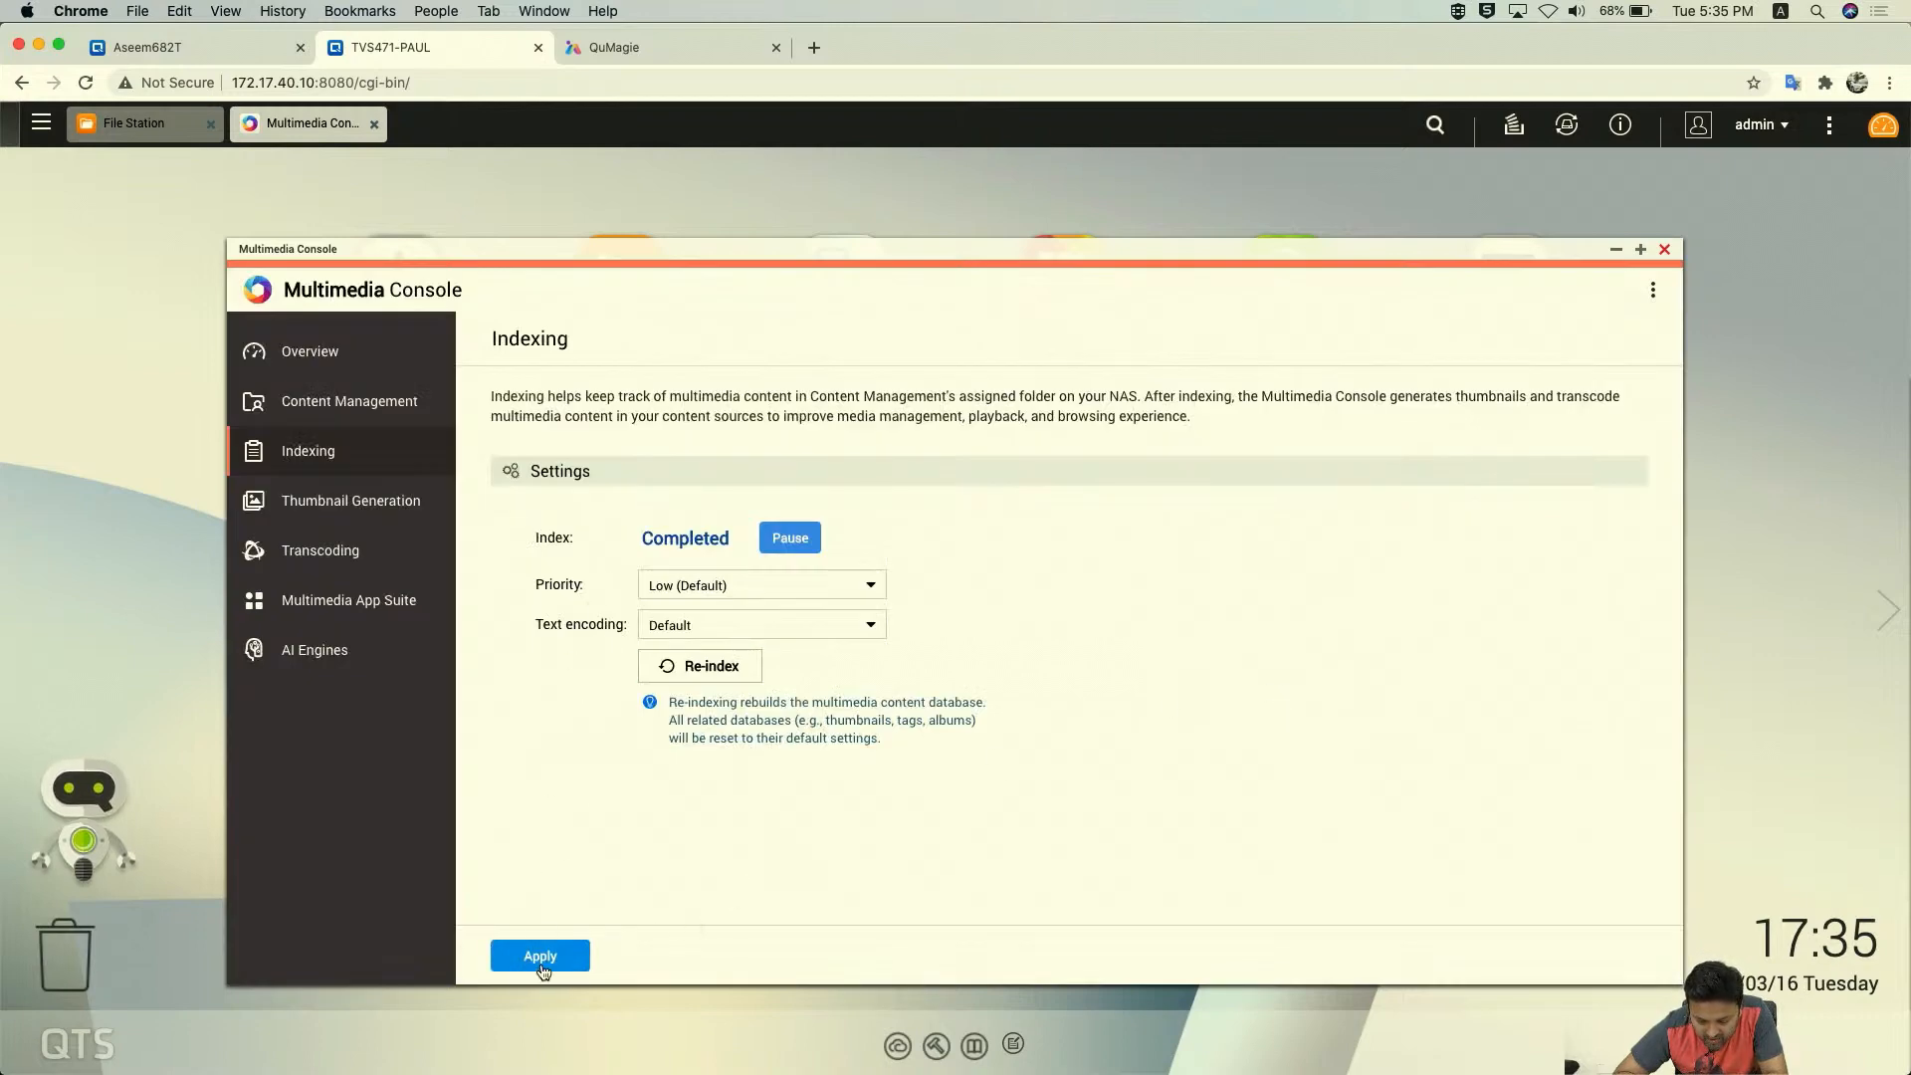
- Open Thumbnail Generation and scroll down to its Advanced Settings
{"action": "left_click", "coordinate": [371, 510]}
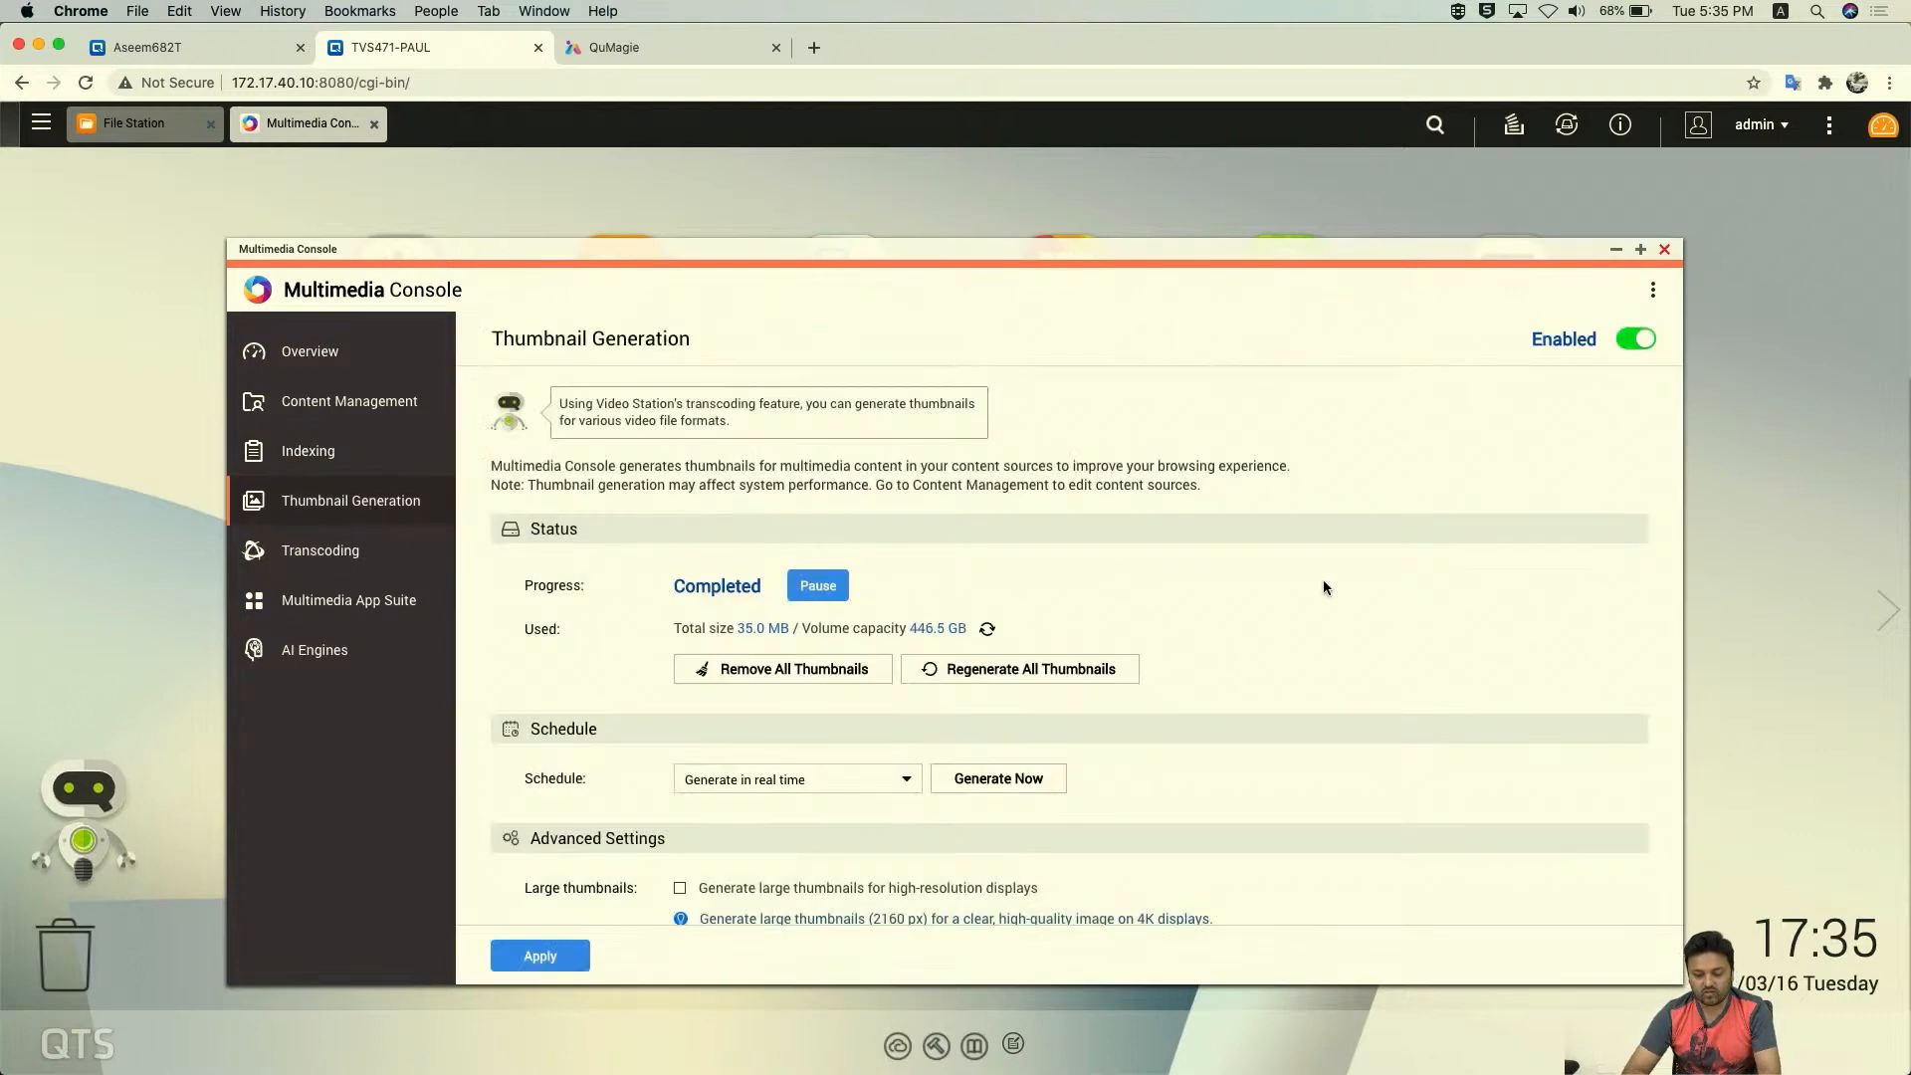
{"action": "scroll", "coordinate": [1323, 582], "scroll_direction": "down", "scroll_amount": 2}
{"action": "scroll", "coordinate": [1324, 582], "scroll_direction": "up", "scroll_amount": 2}
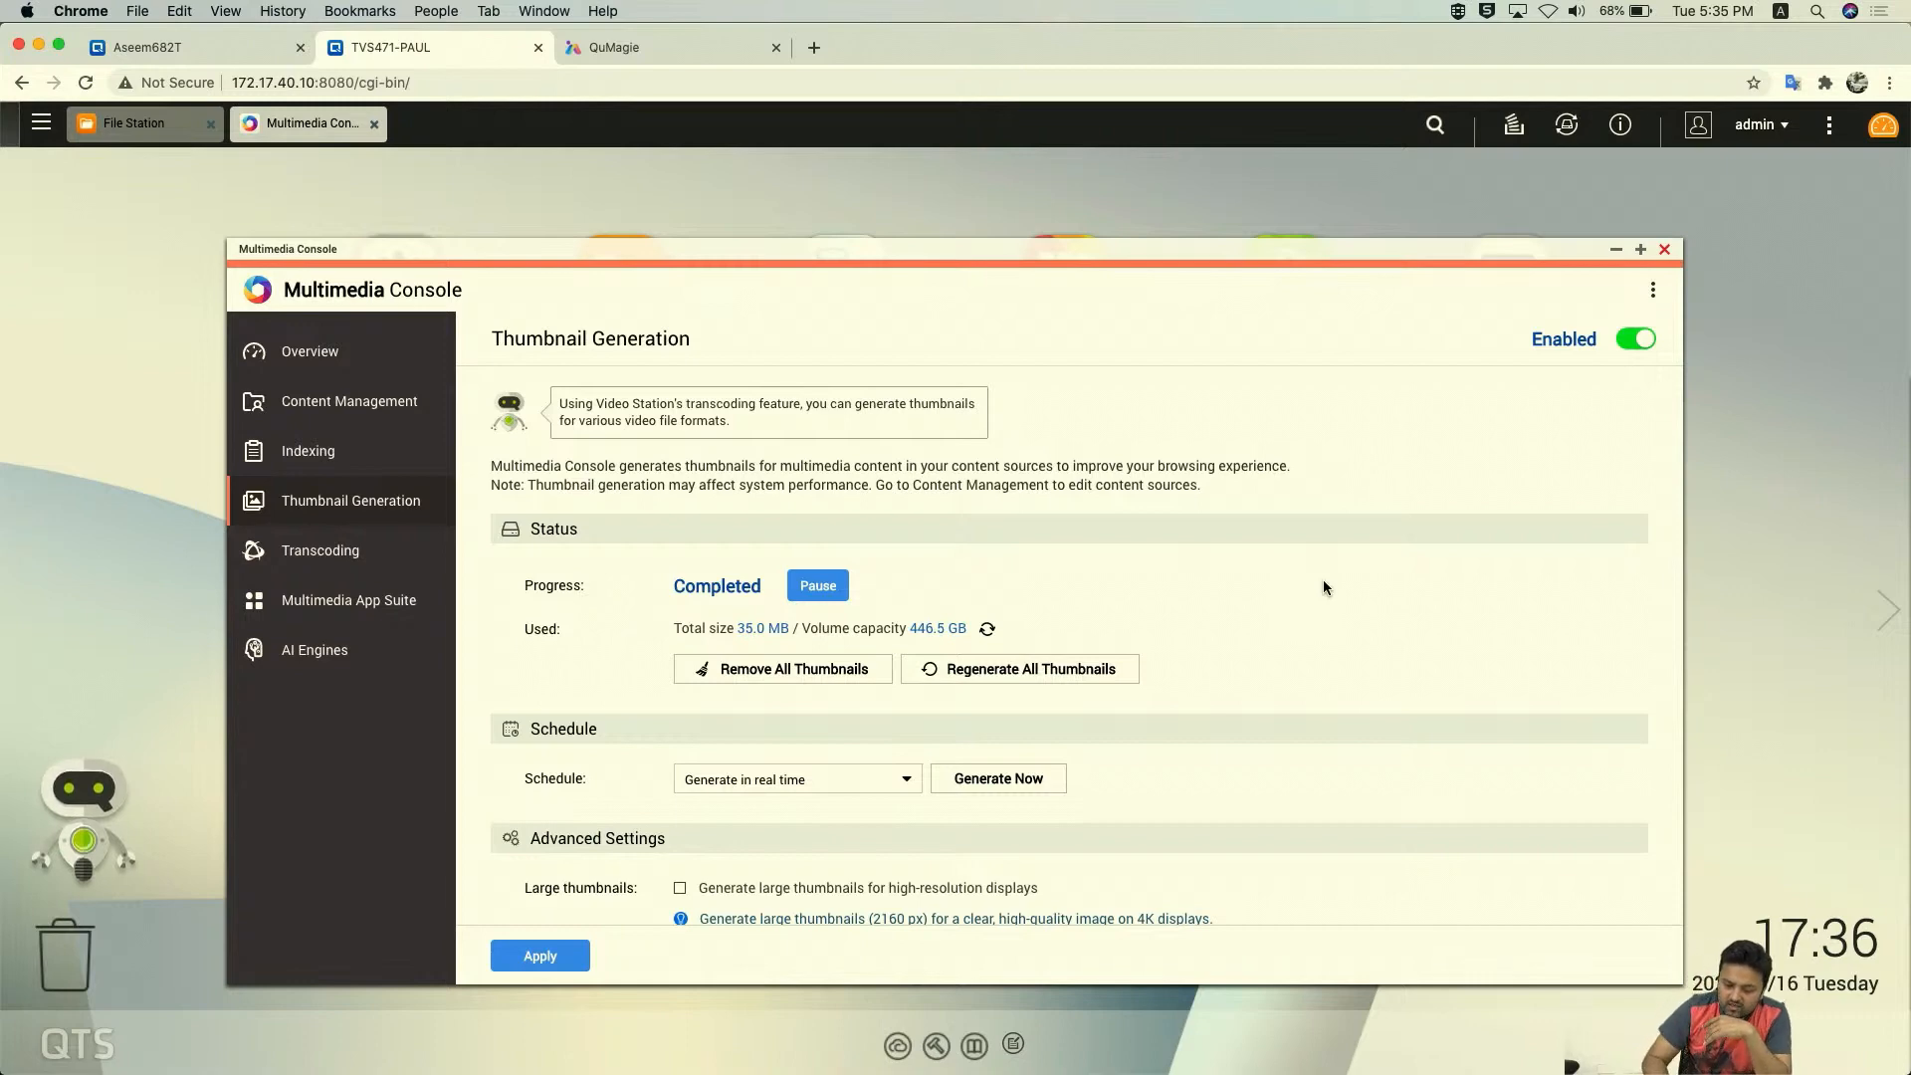
{"action": "scroll", "coordinate": [1137, 529], "scroll_direction": "down", "scroll_amount": 2}
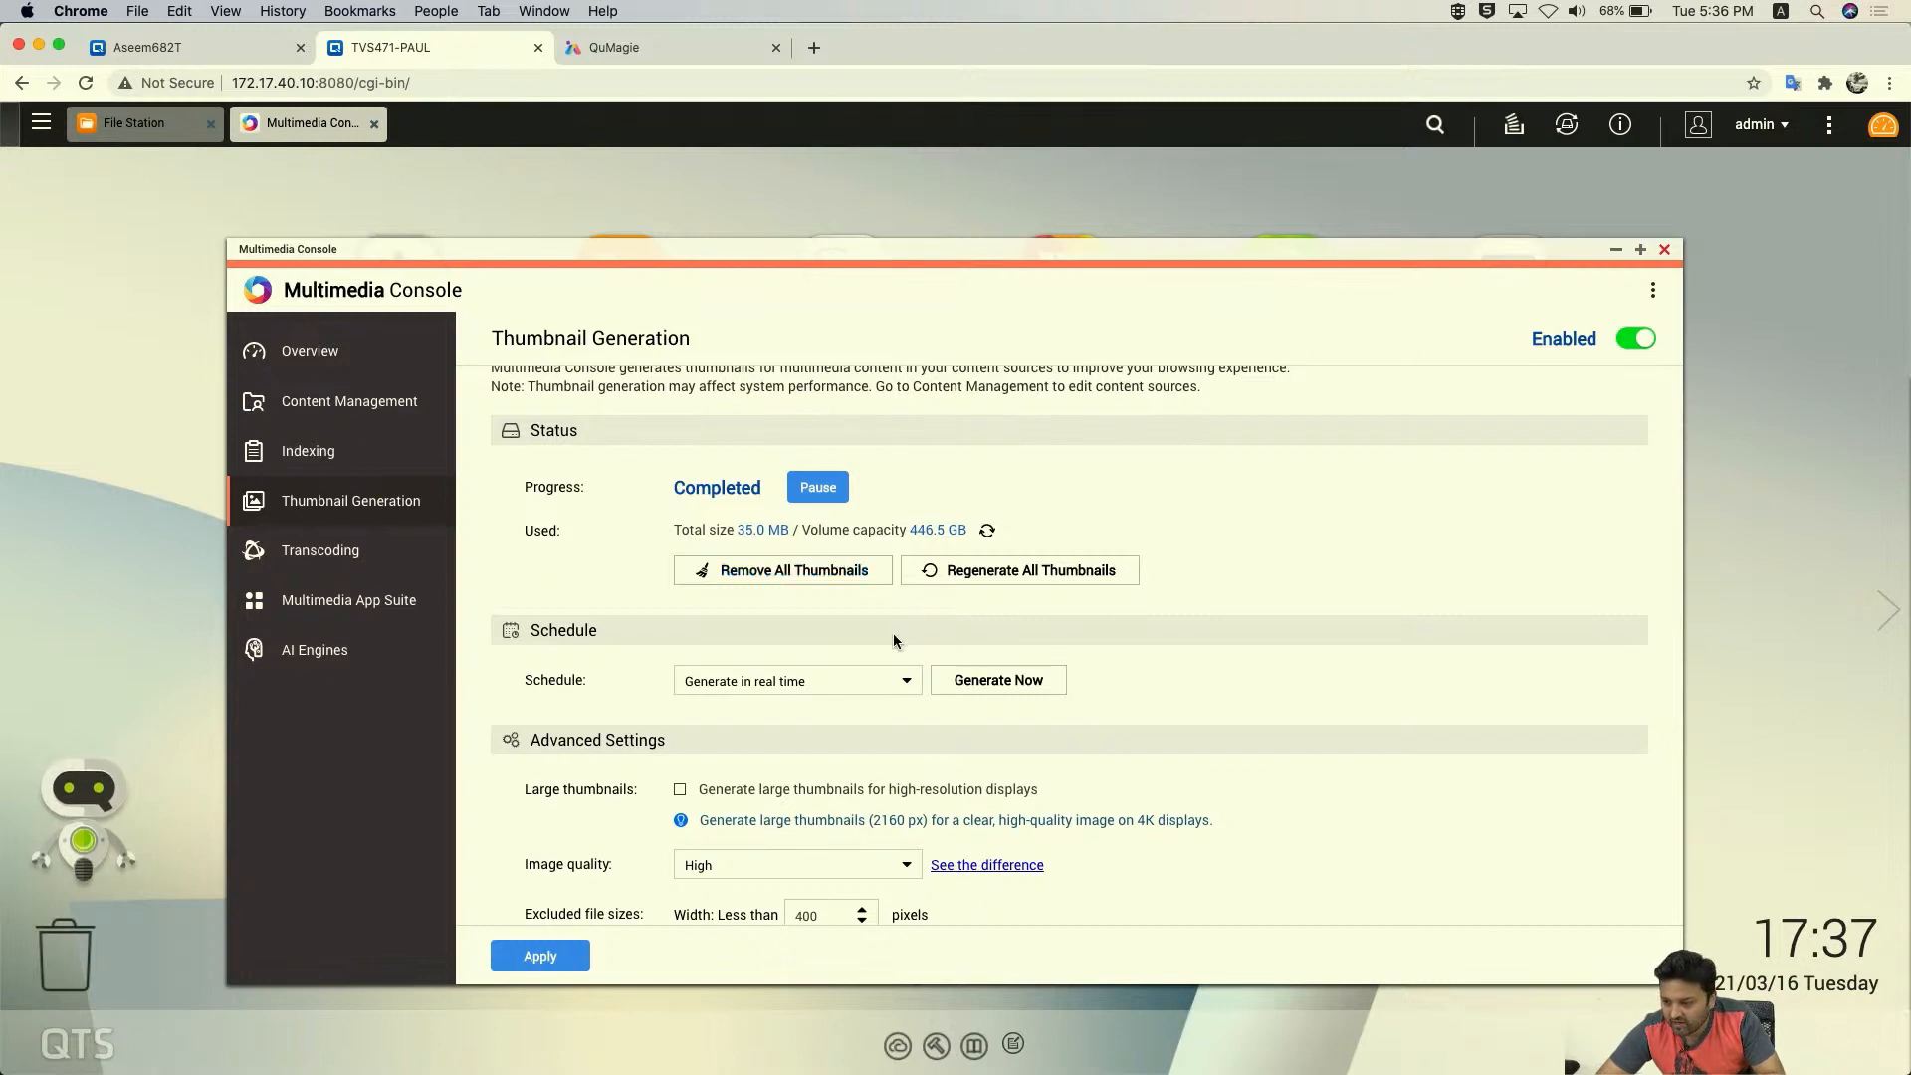
- Try the thumbnail schedule options, including Generate manually, and settle on Generate in real time
{"action": "scroll", "coordinate": [892, 637], "scroll_direction": "down", "scroll_amount": 3}
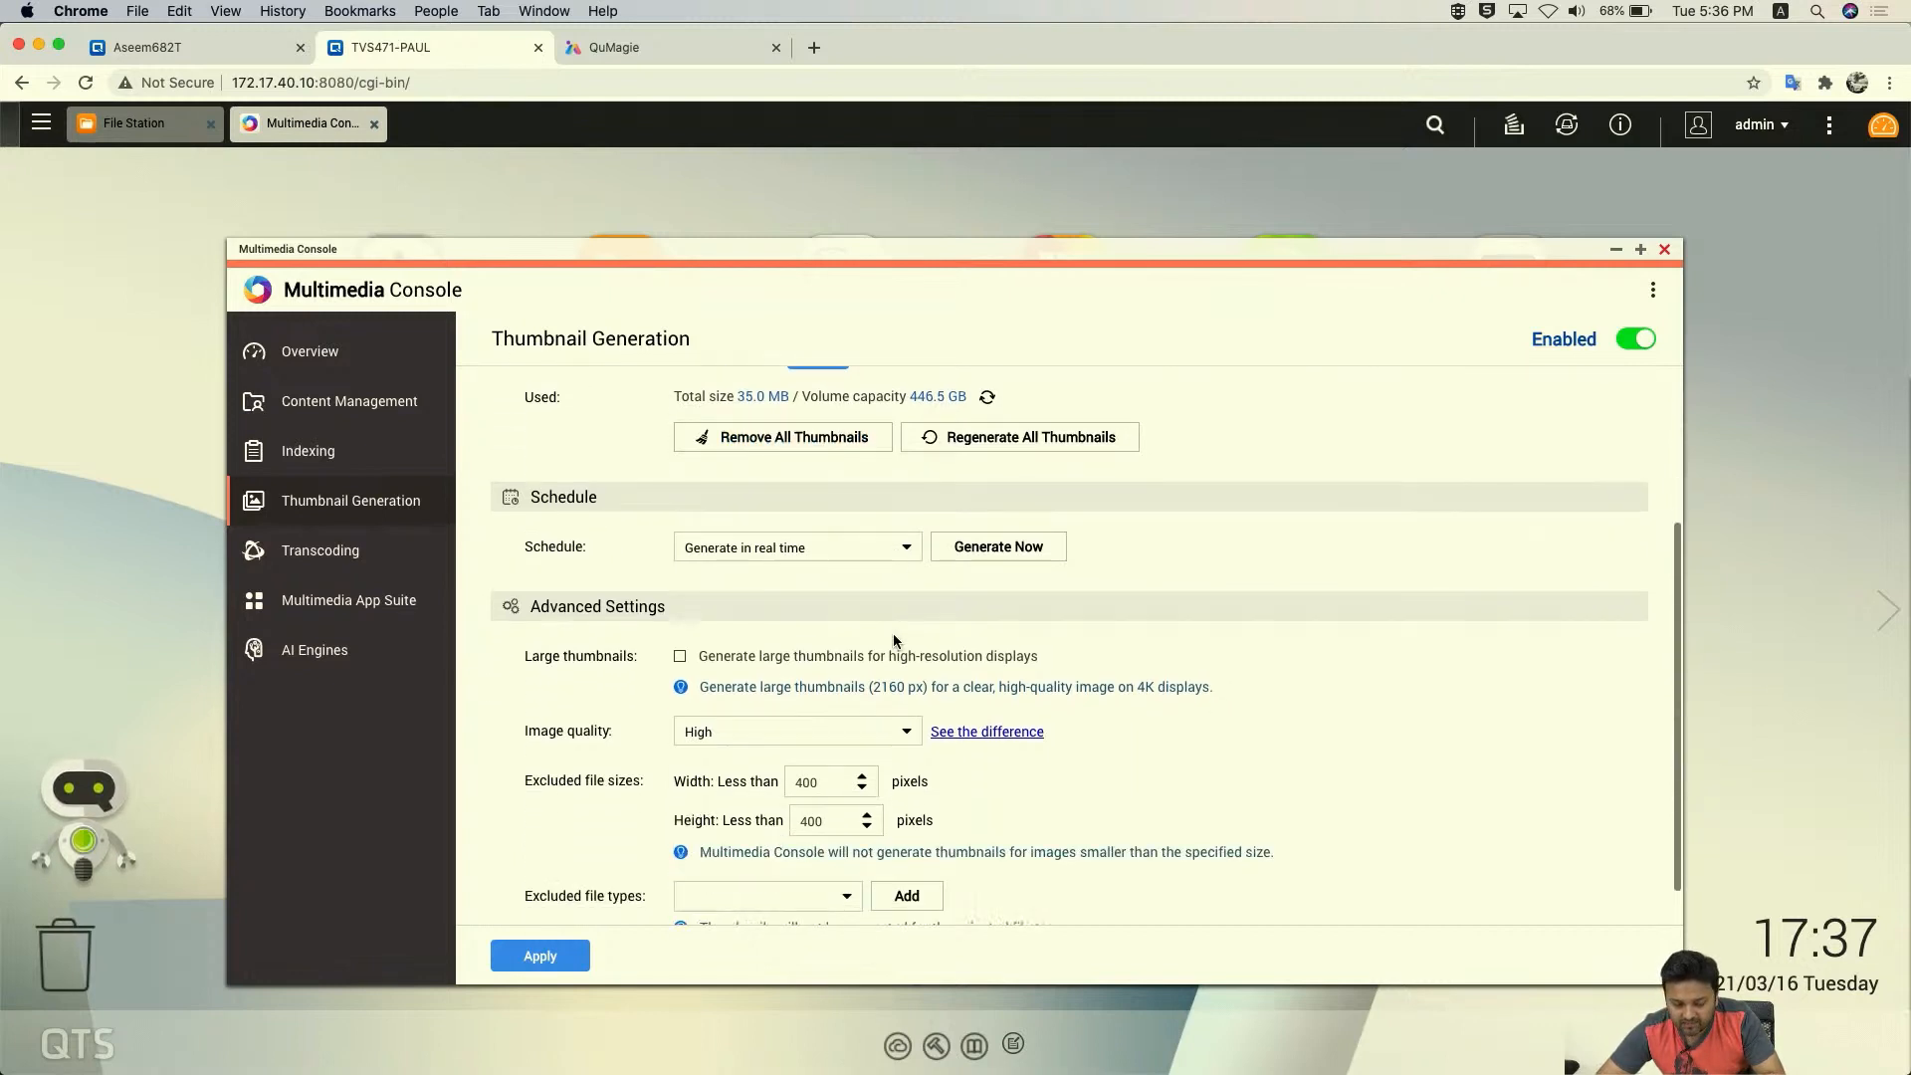
{"action": "left_click", "coordinate": [816, 548]}
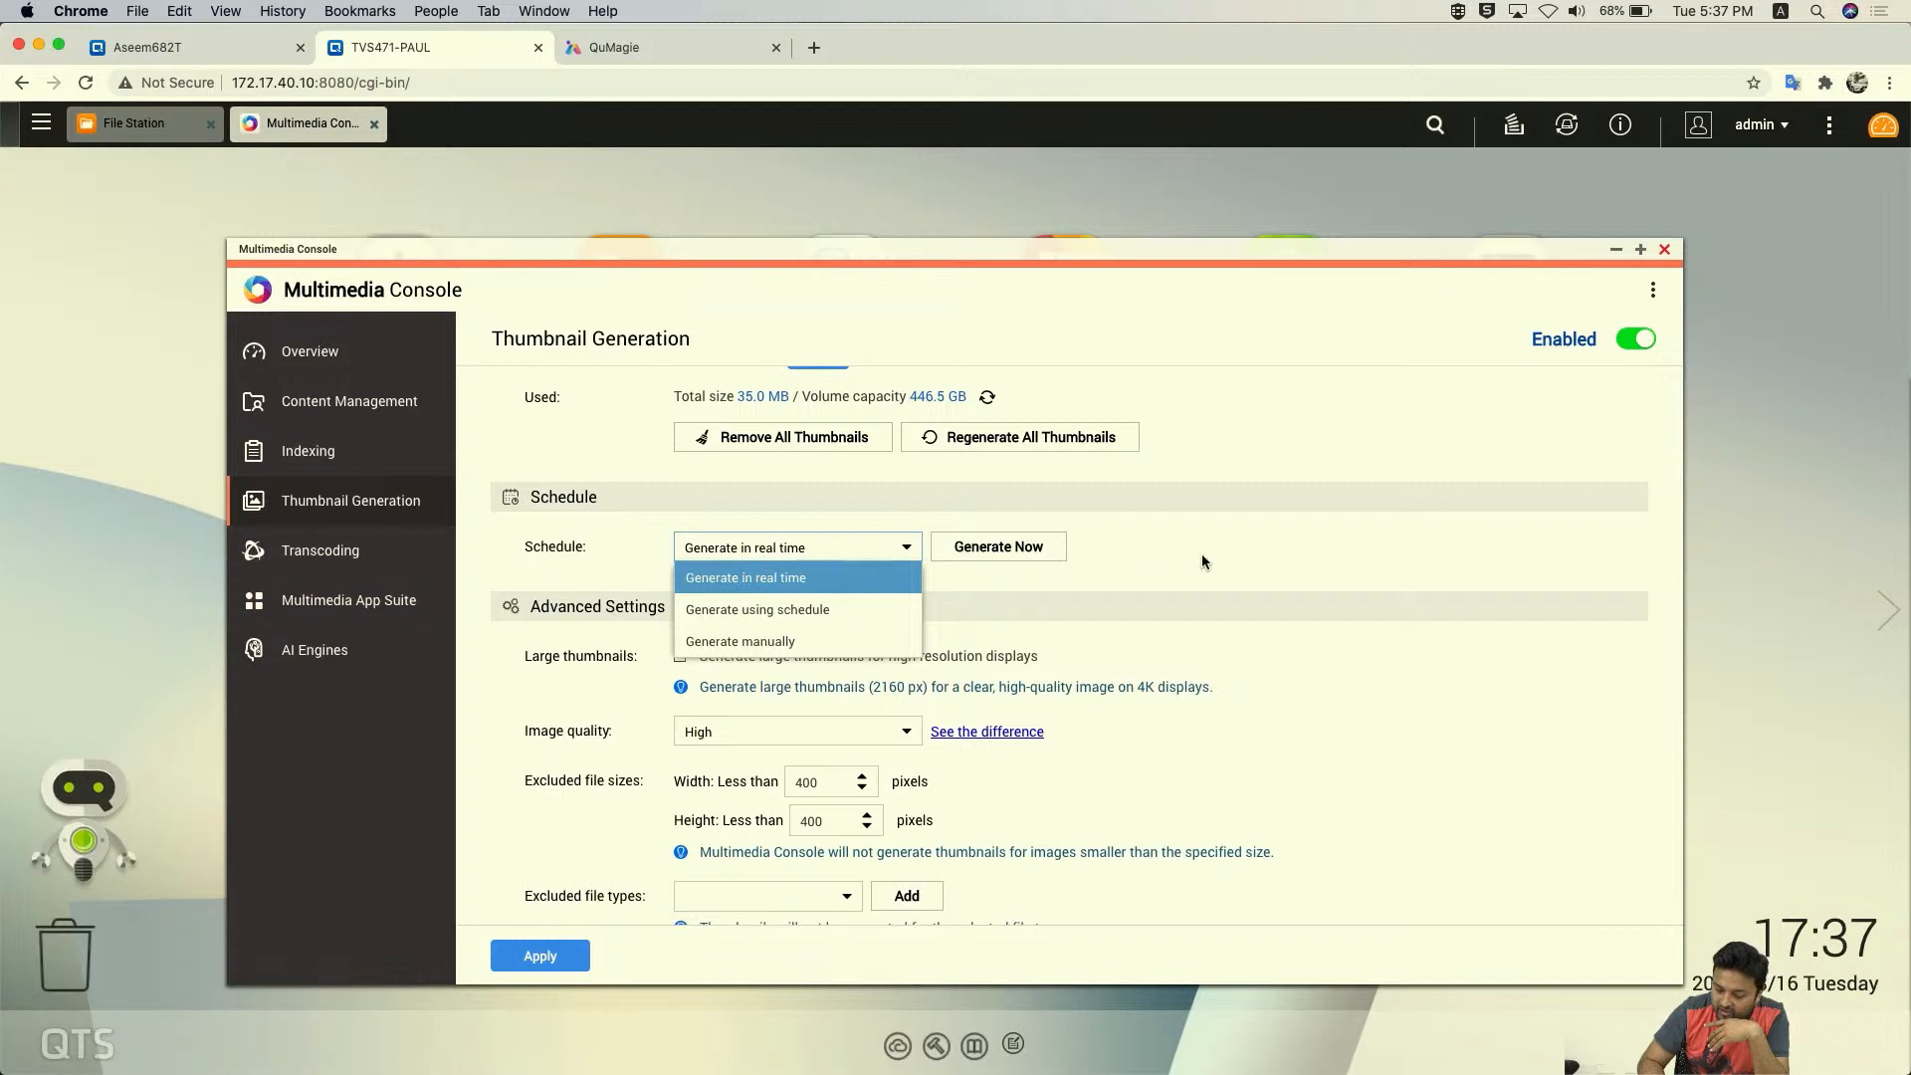
{"action": "left_click", "coordinate": [890, 553]}
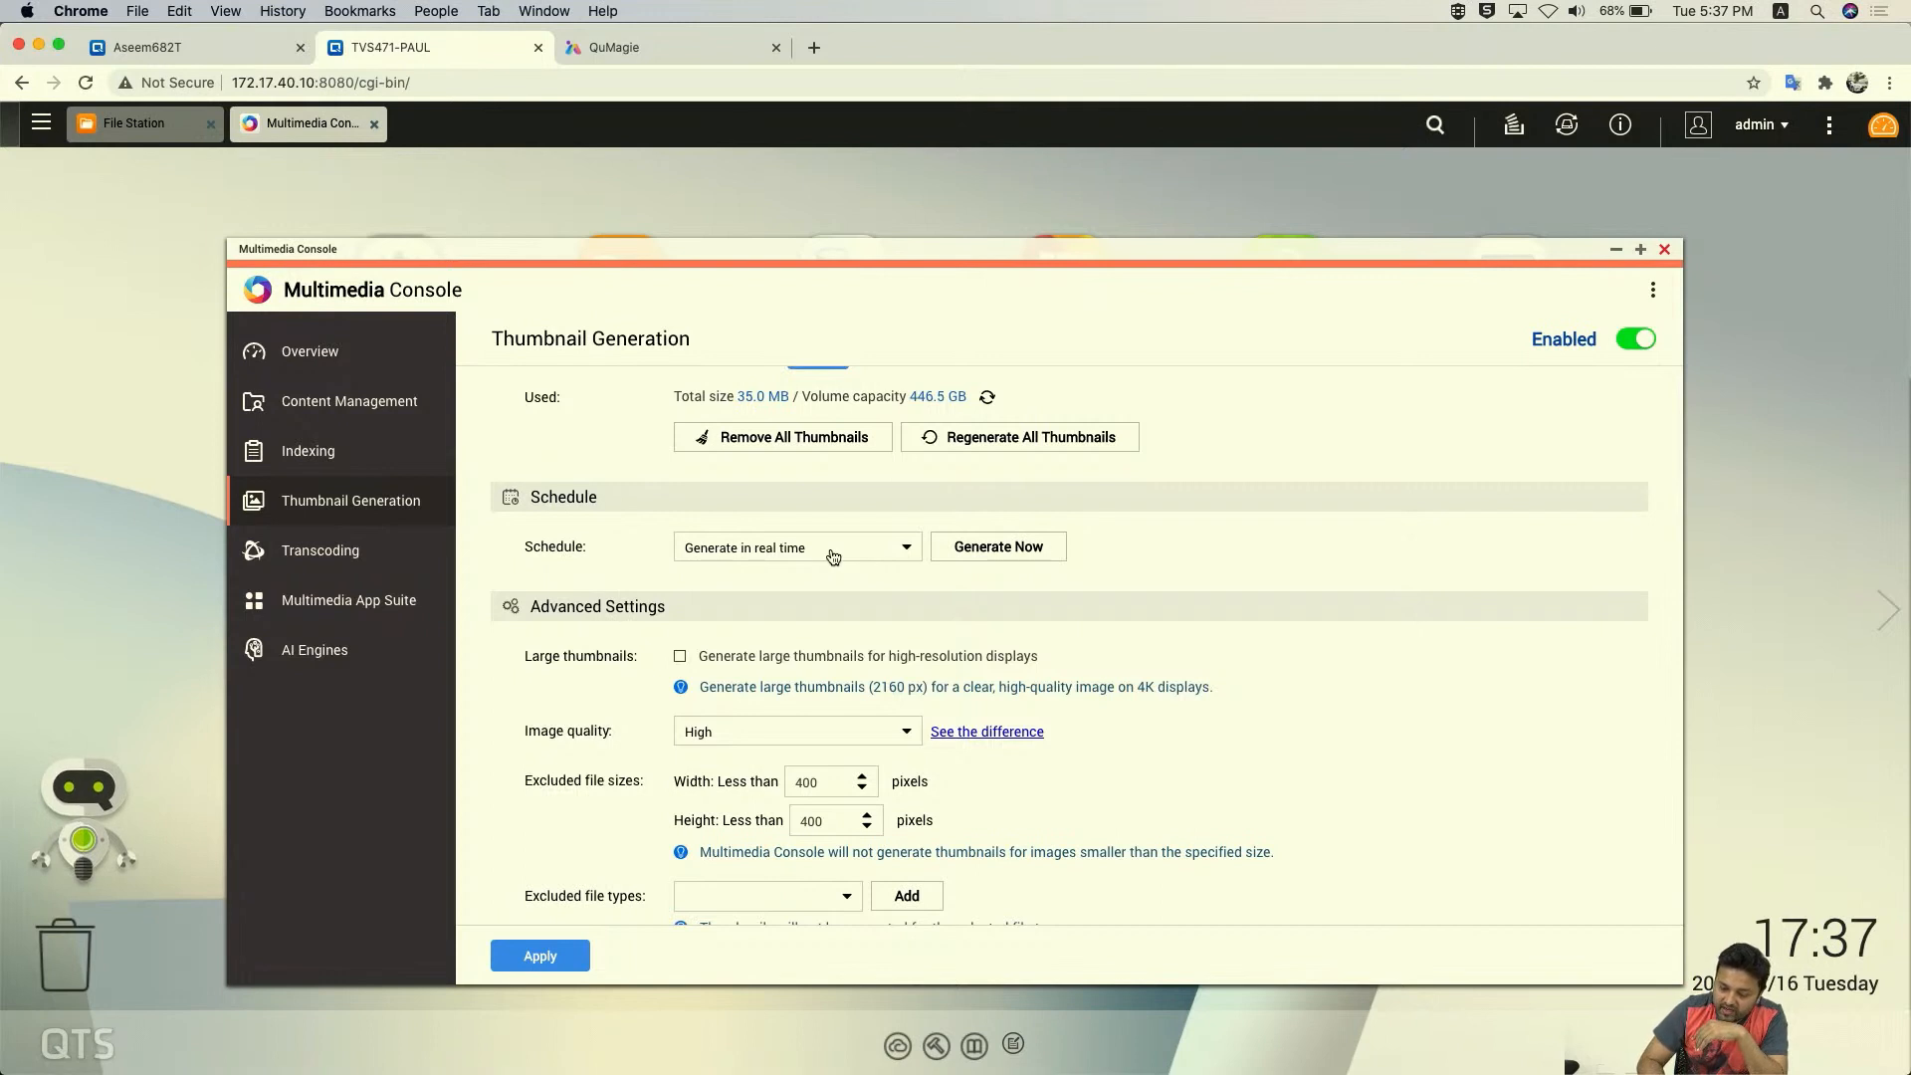
{"action": "left_click", "coordinate": [833, 555]}
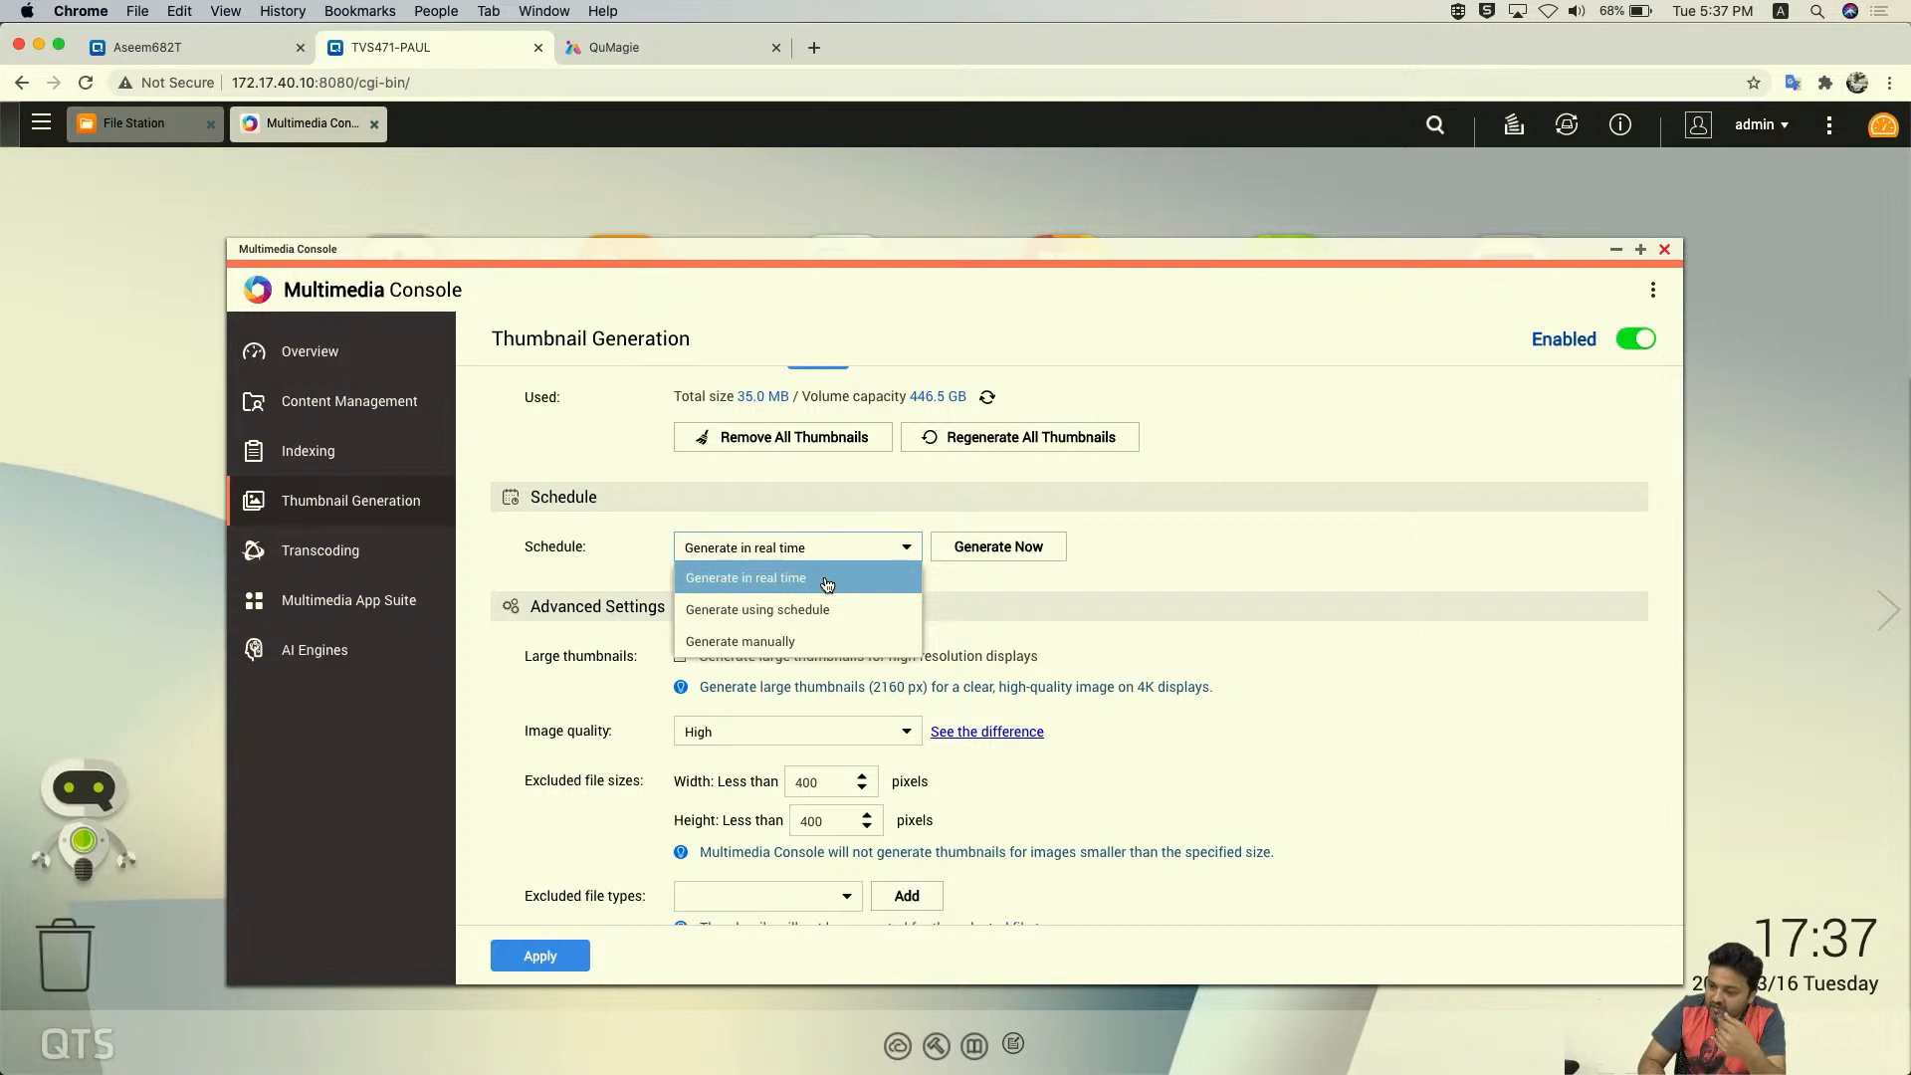
{"action": "left_click", "coordinate": [806, 609]}
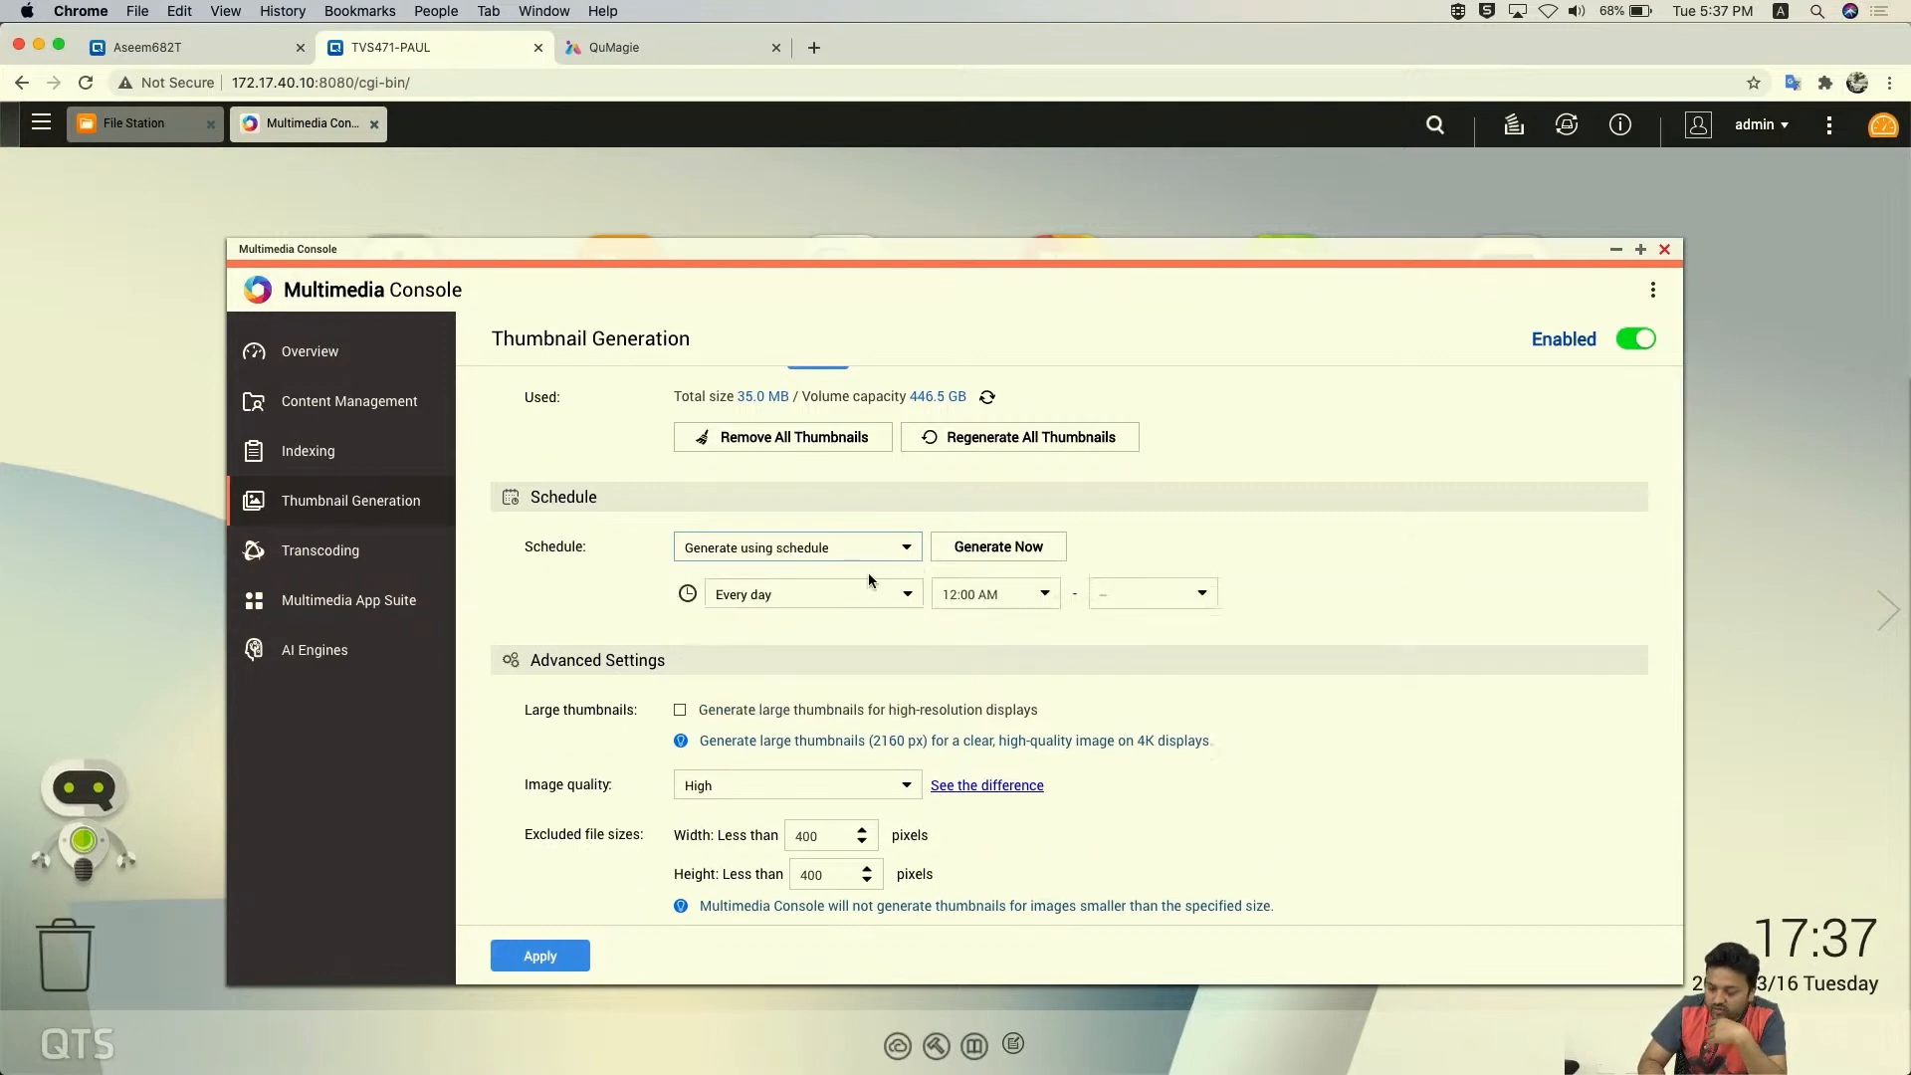
{"action": "left_click", "coordinate": [796, 548]}
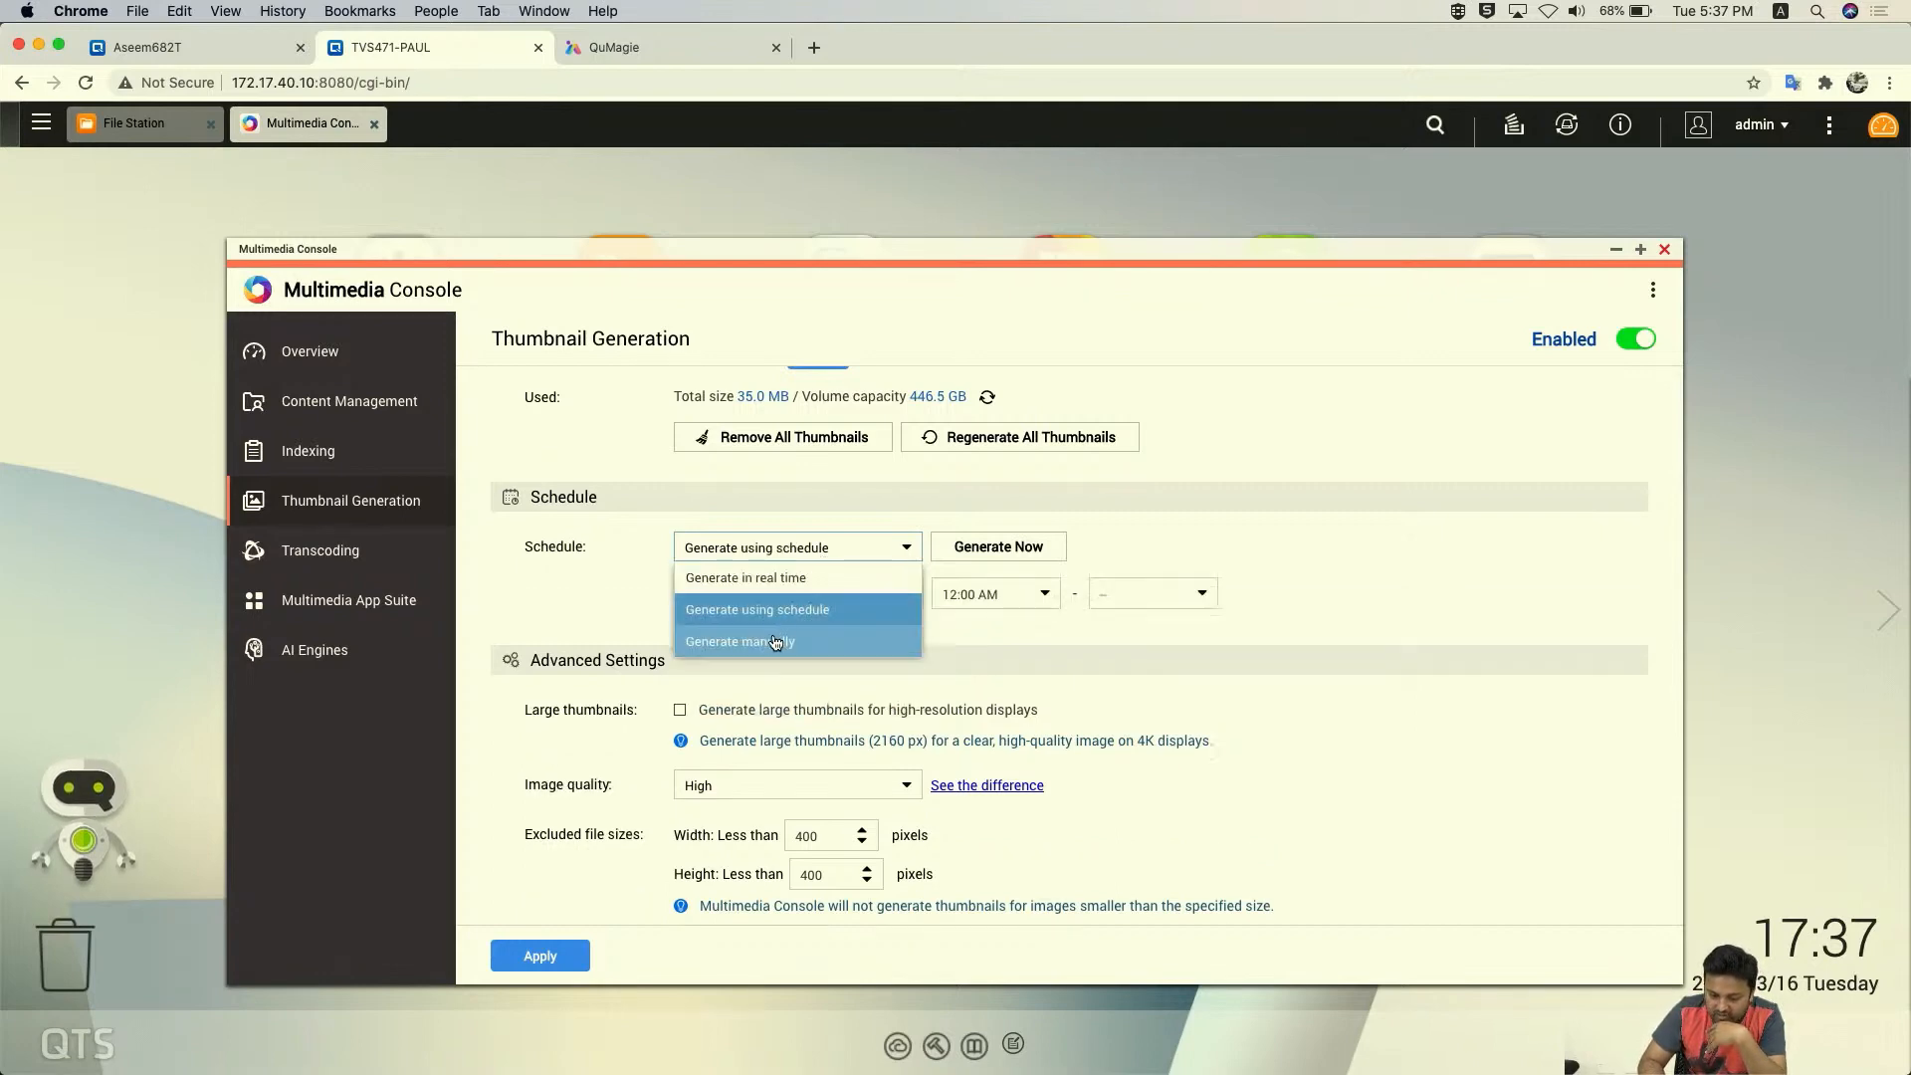
{"action": "left_click", "coordinate": [774, 639]}
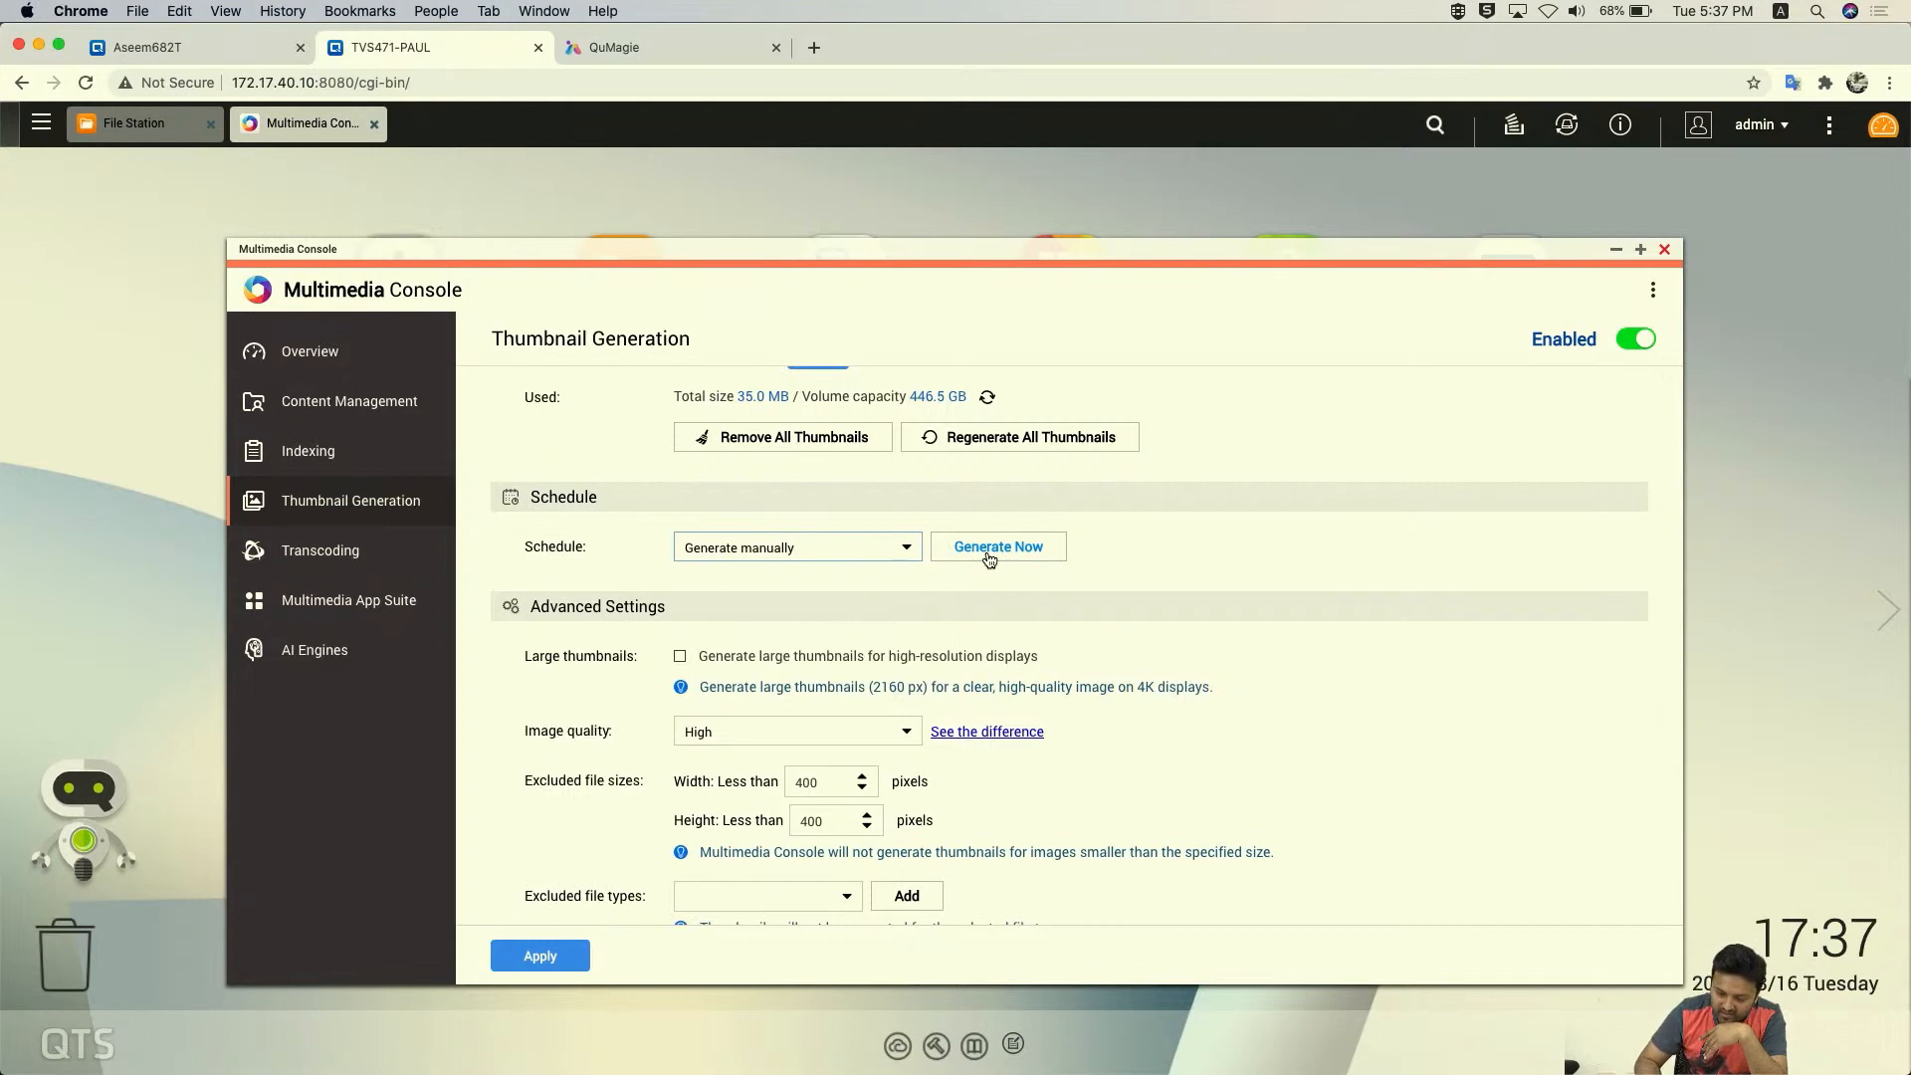
{"action": "left_click", "coordinate": [843, 553]}
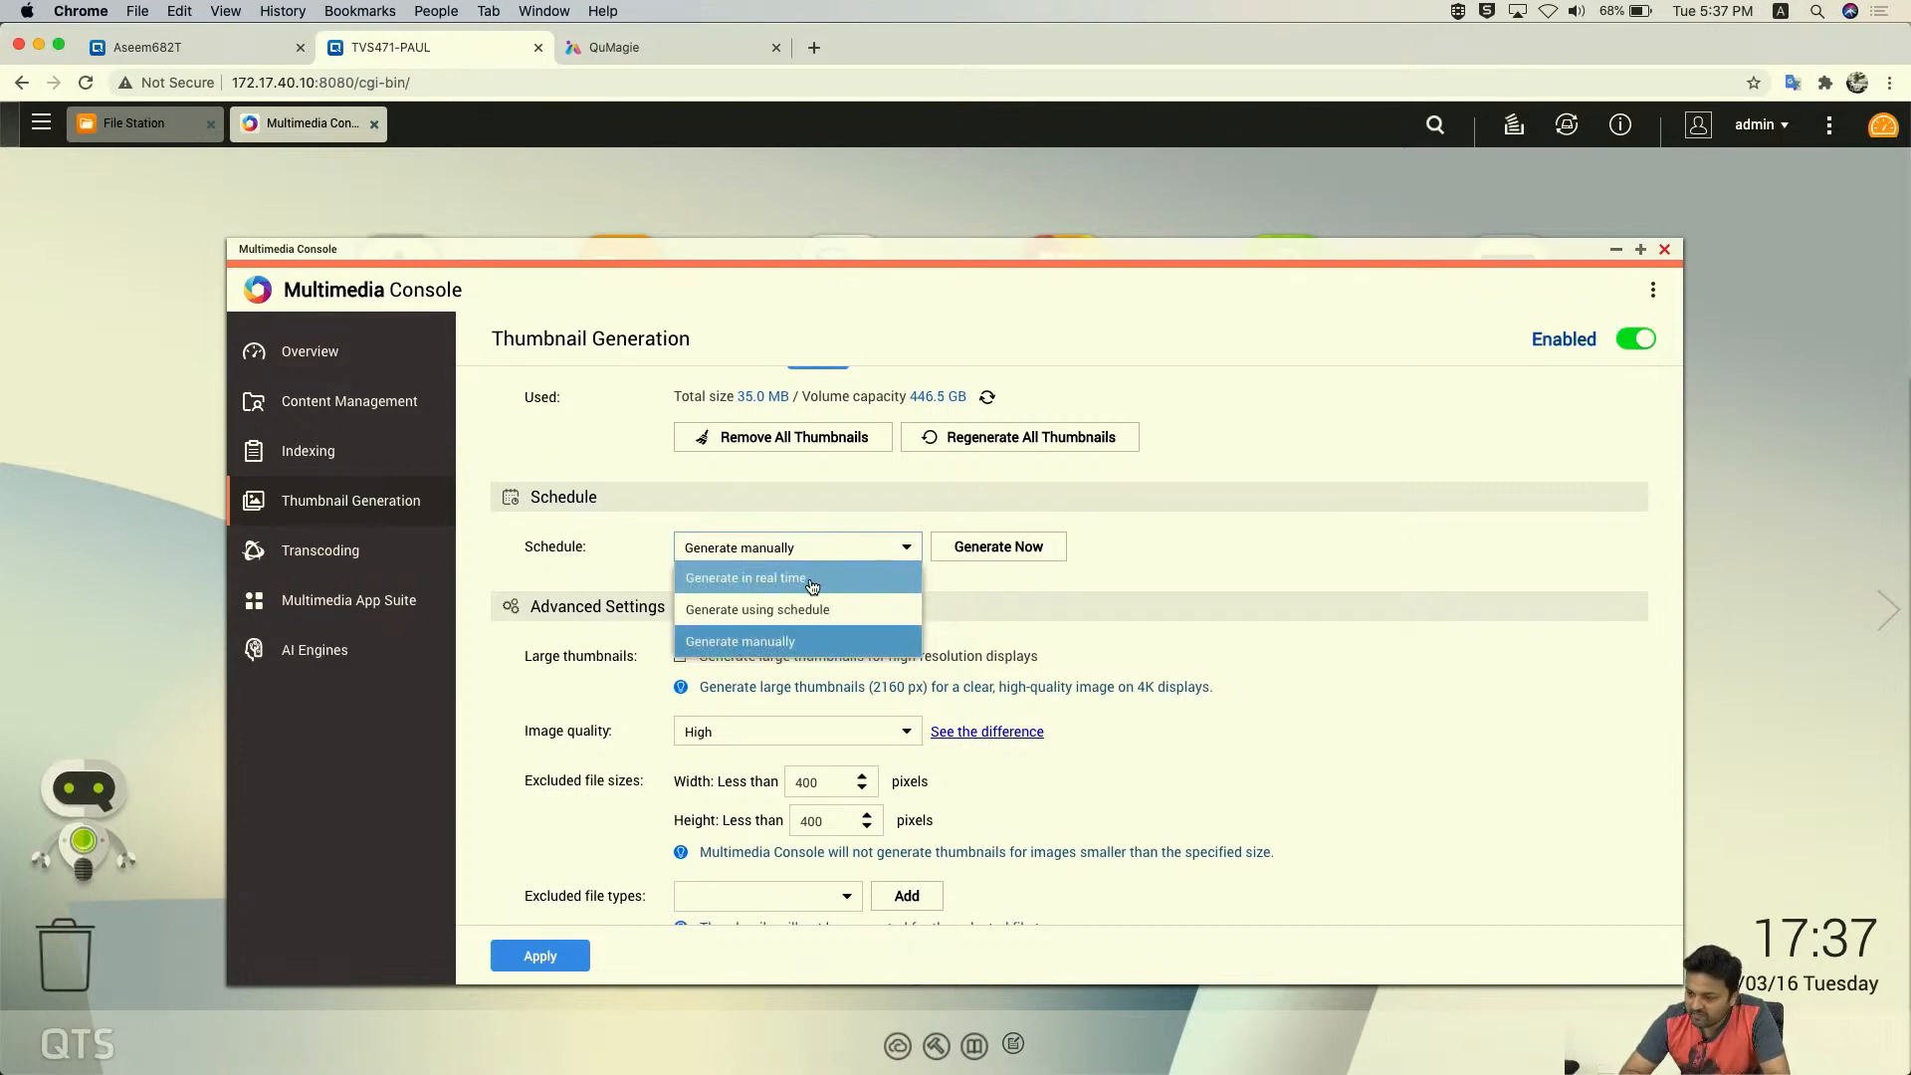
{"action": "left_click", "coordinate": [811, 581]}
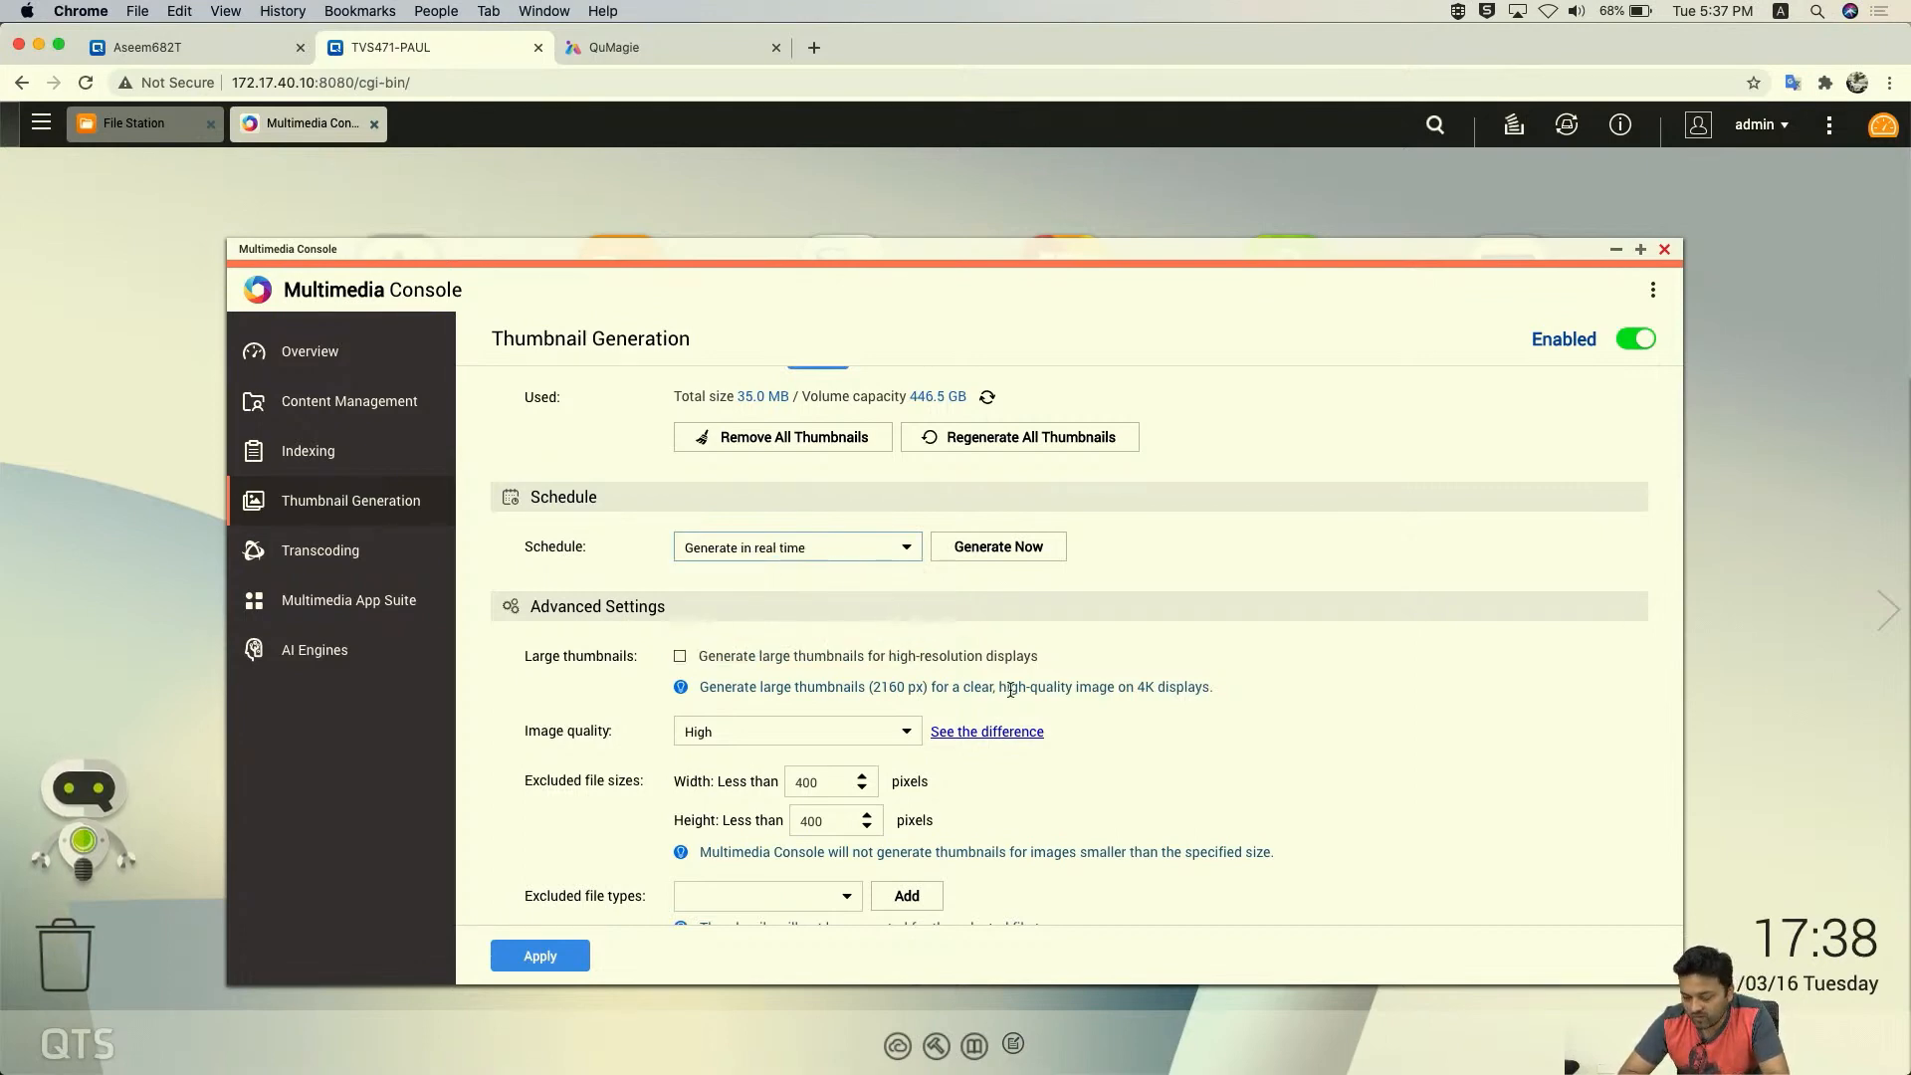
{"action": "scroll", "coordinate": [1105, 726], "scroll_direction": "down", "scroll_amount": 1}
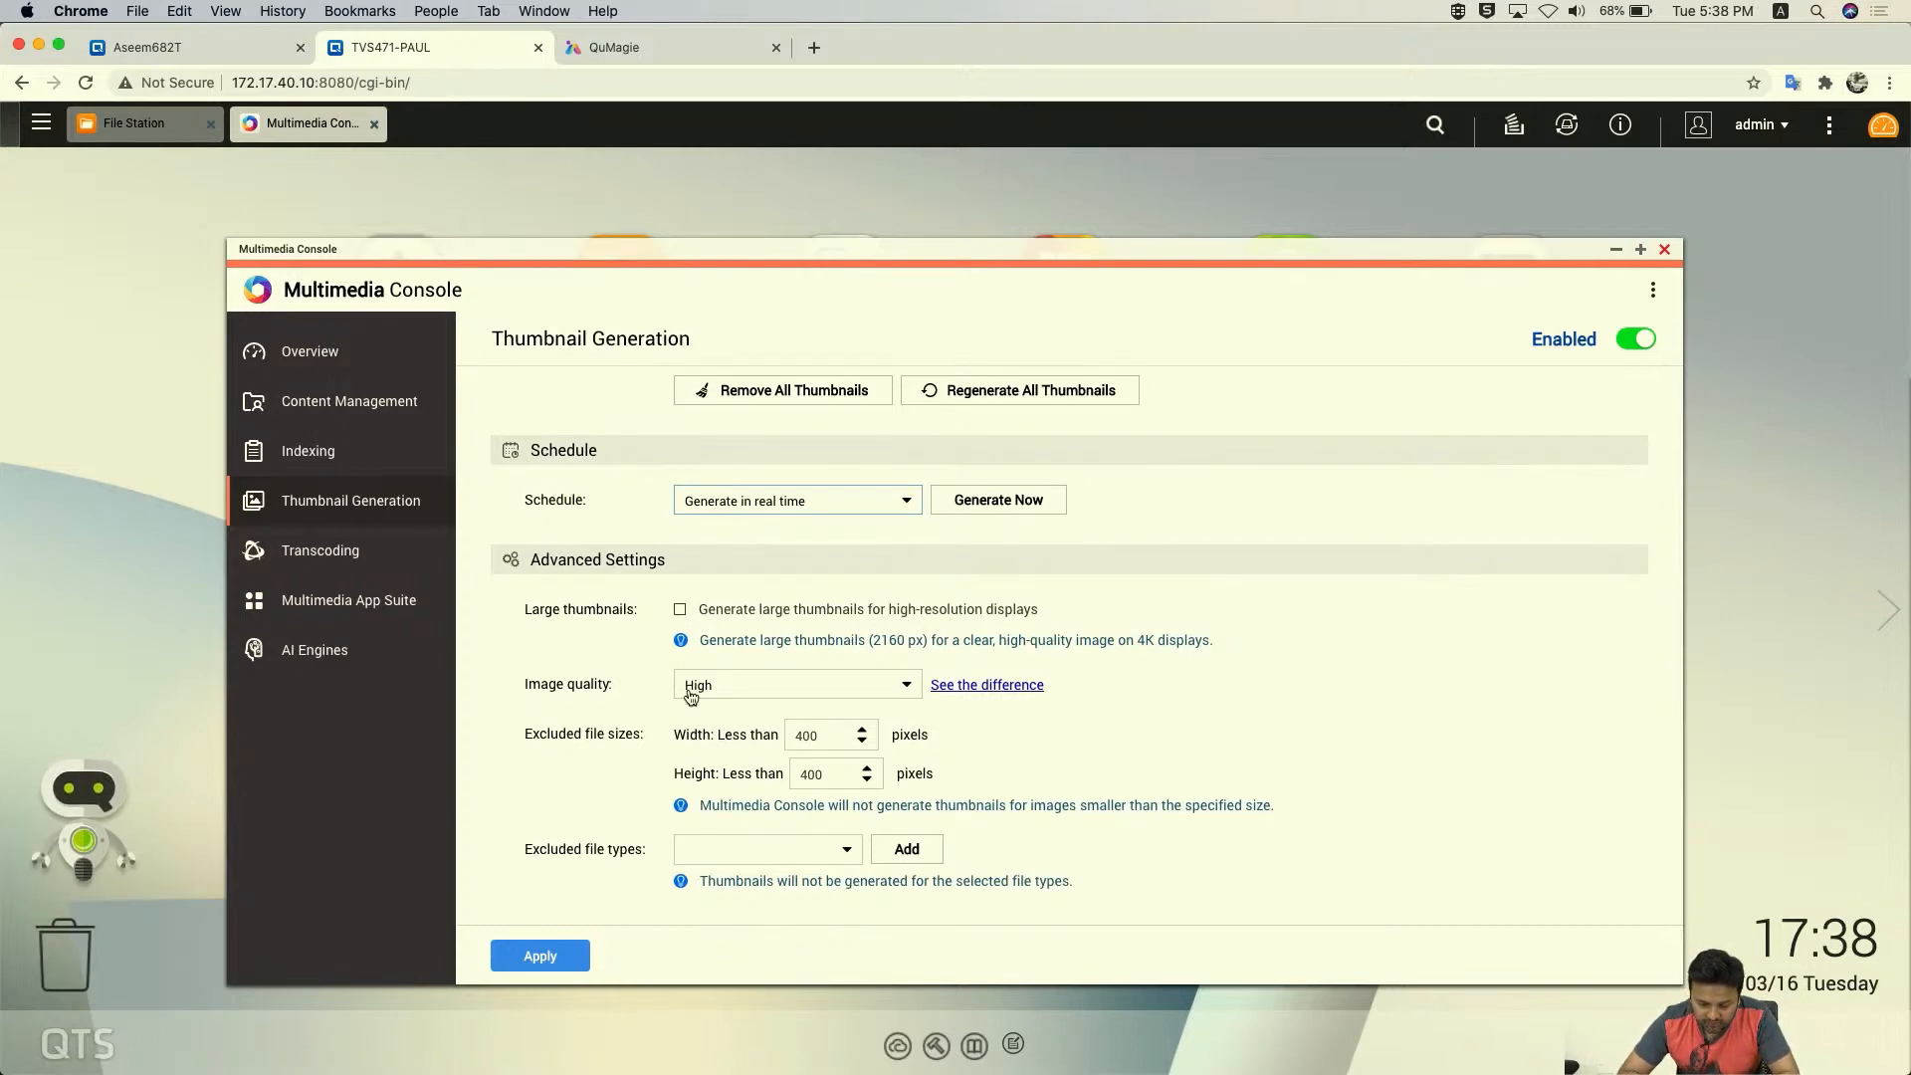
{"action": "left_click", "coordinate": [784, 683]}
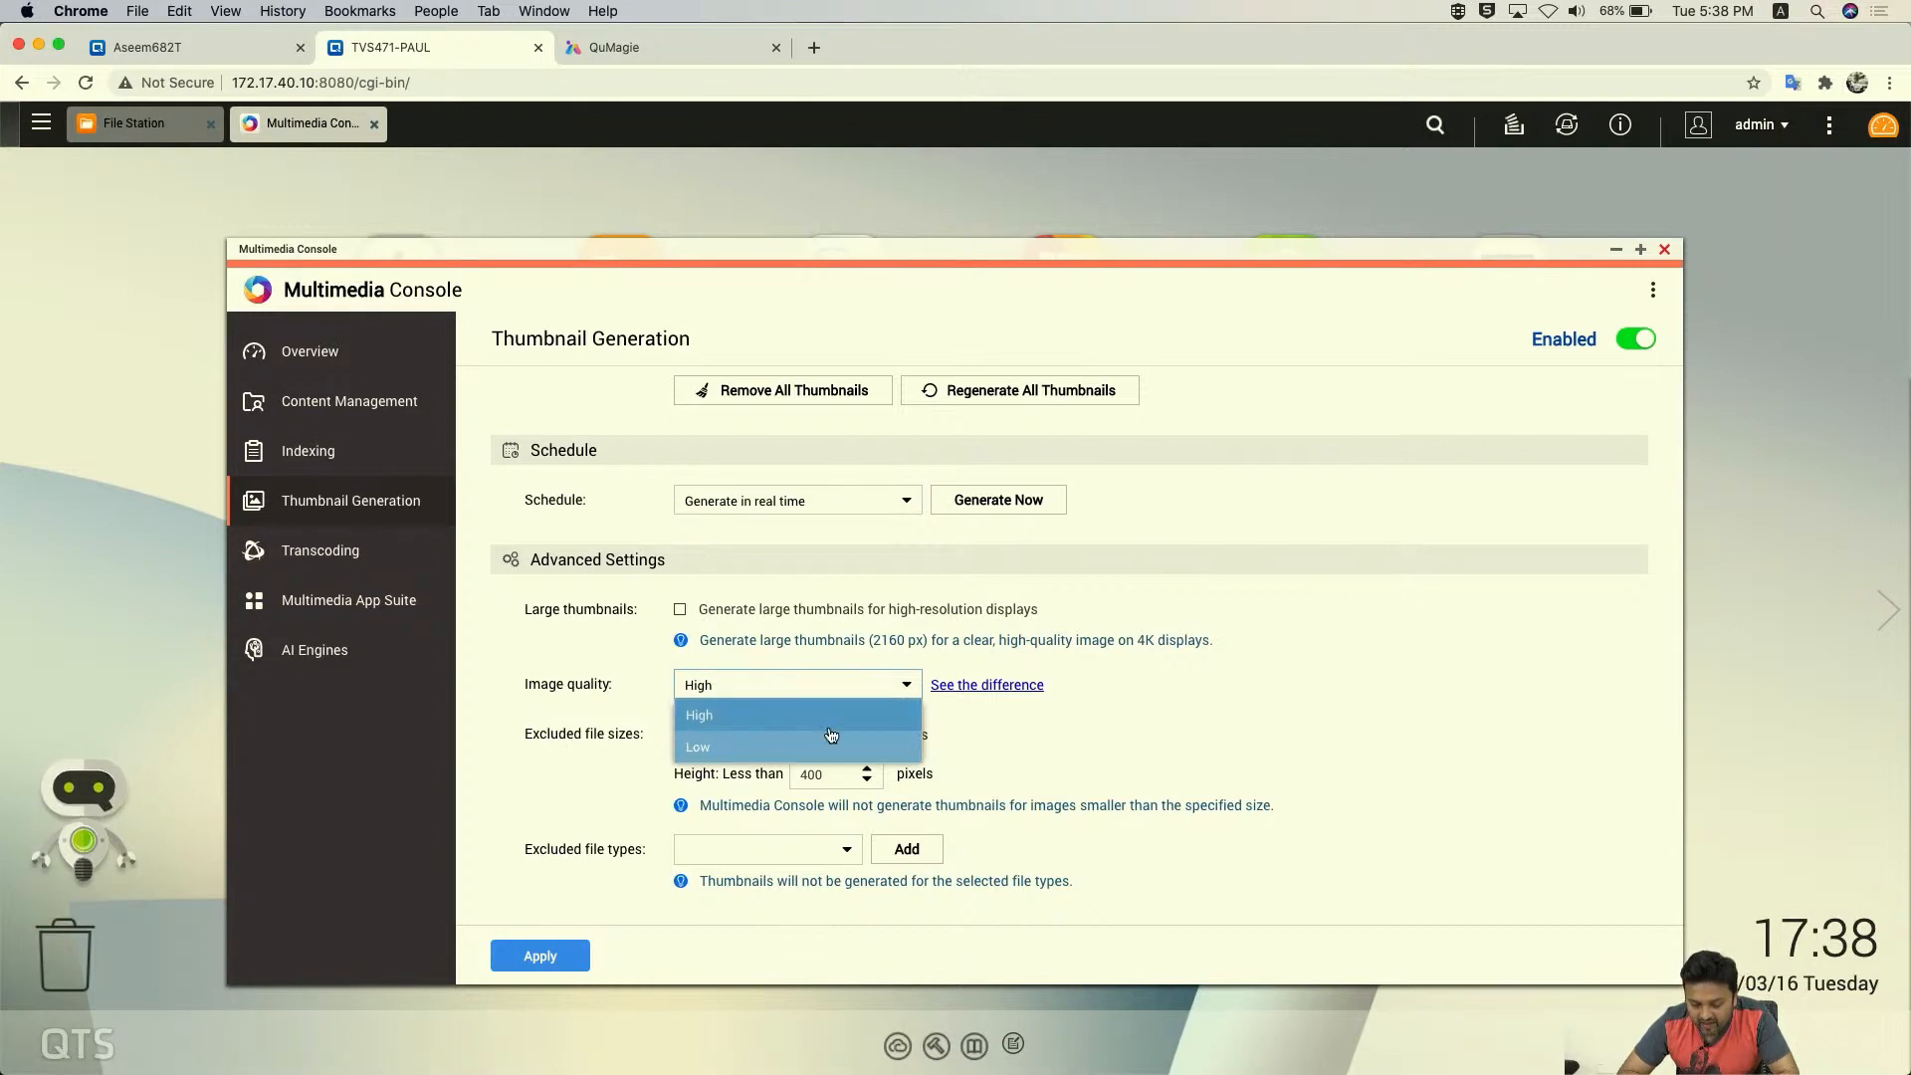
{"action": "left_click", "coordinate": [741, 719]}
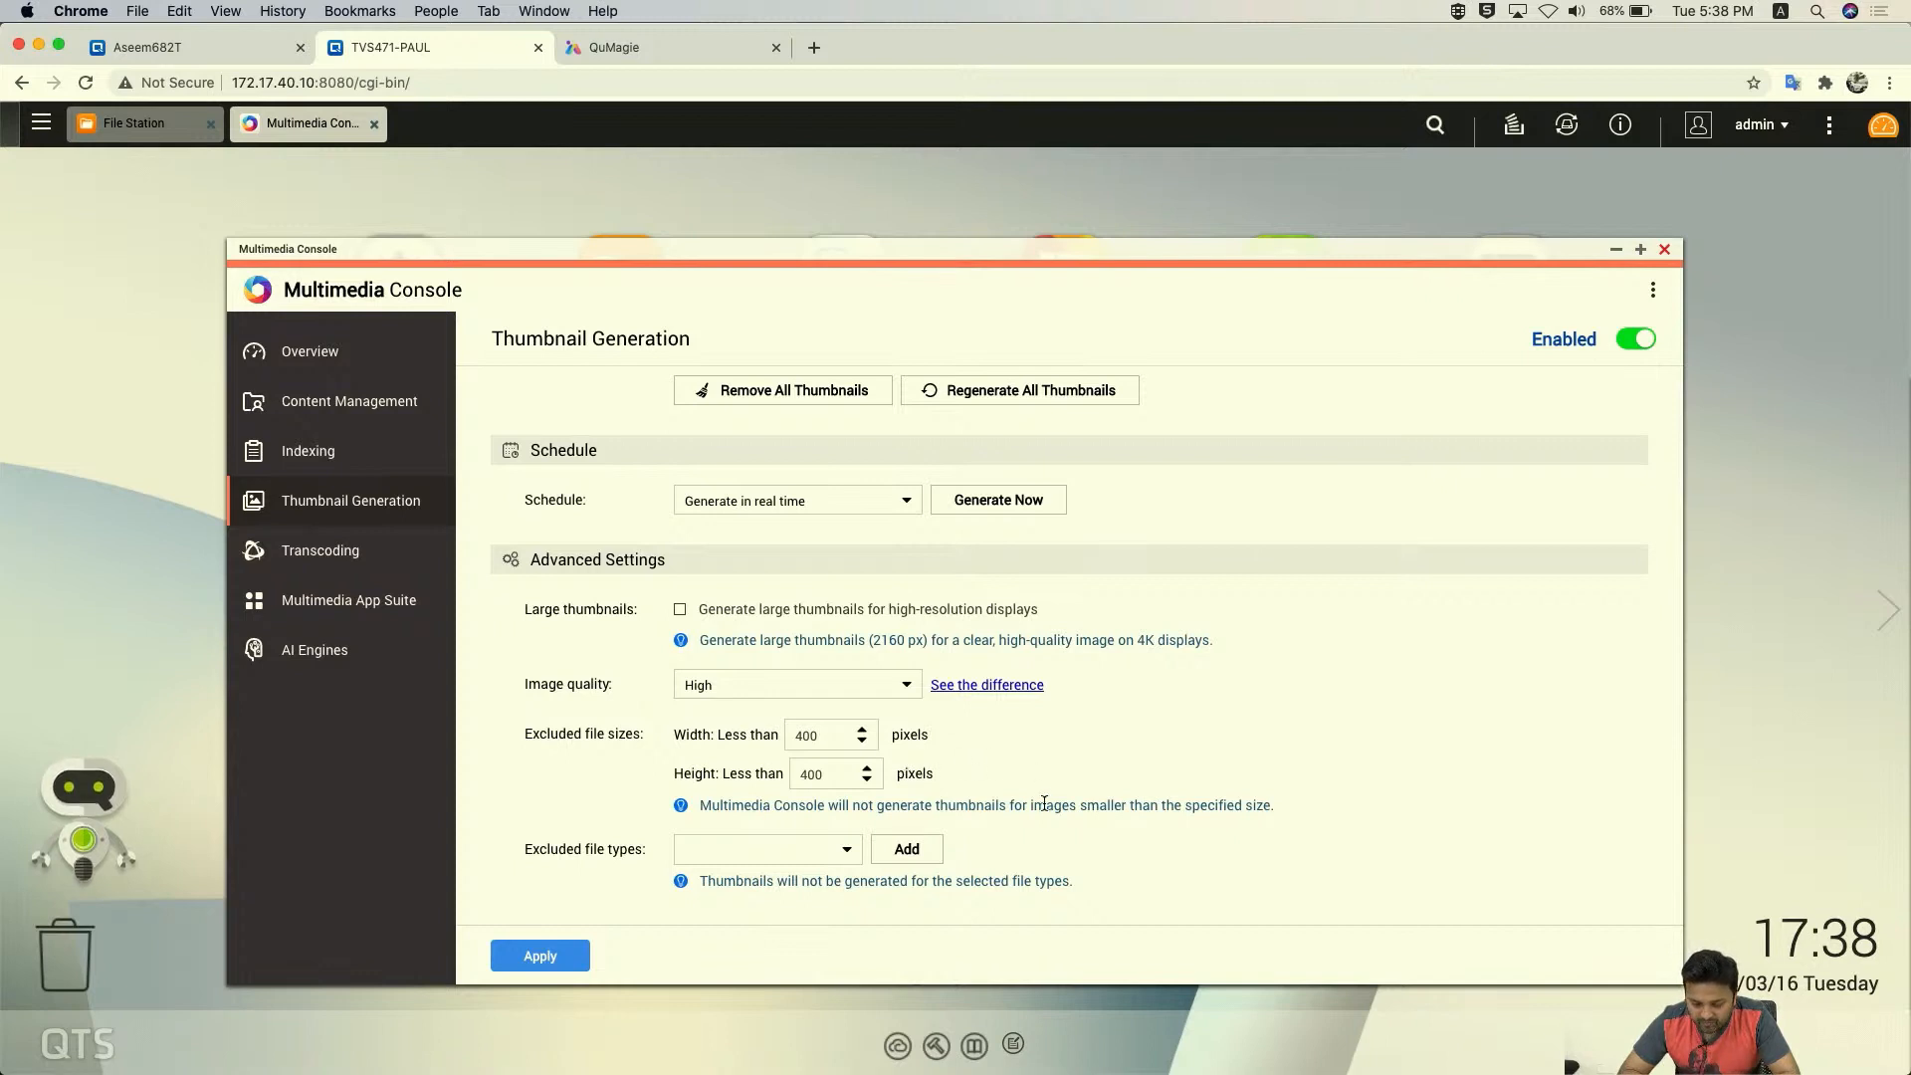
{"action": "left_click", "coordinate": [776, 694]}
{"action": "left_click", "coordinate": [748, 746]}
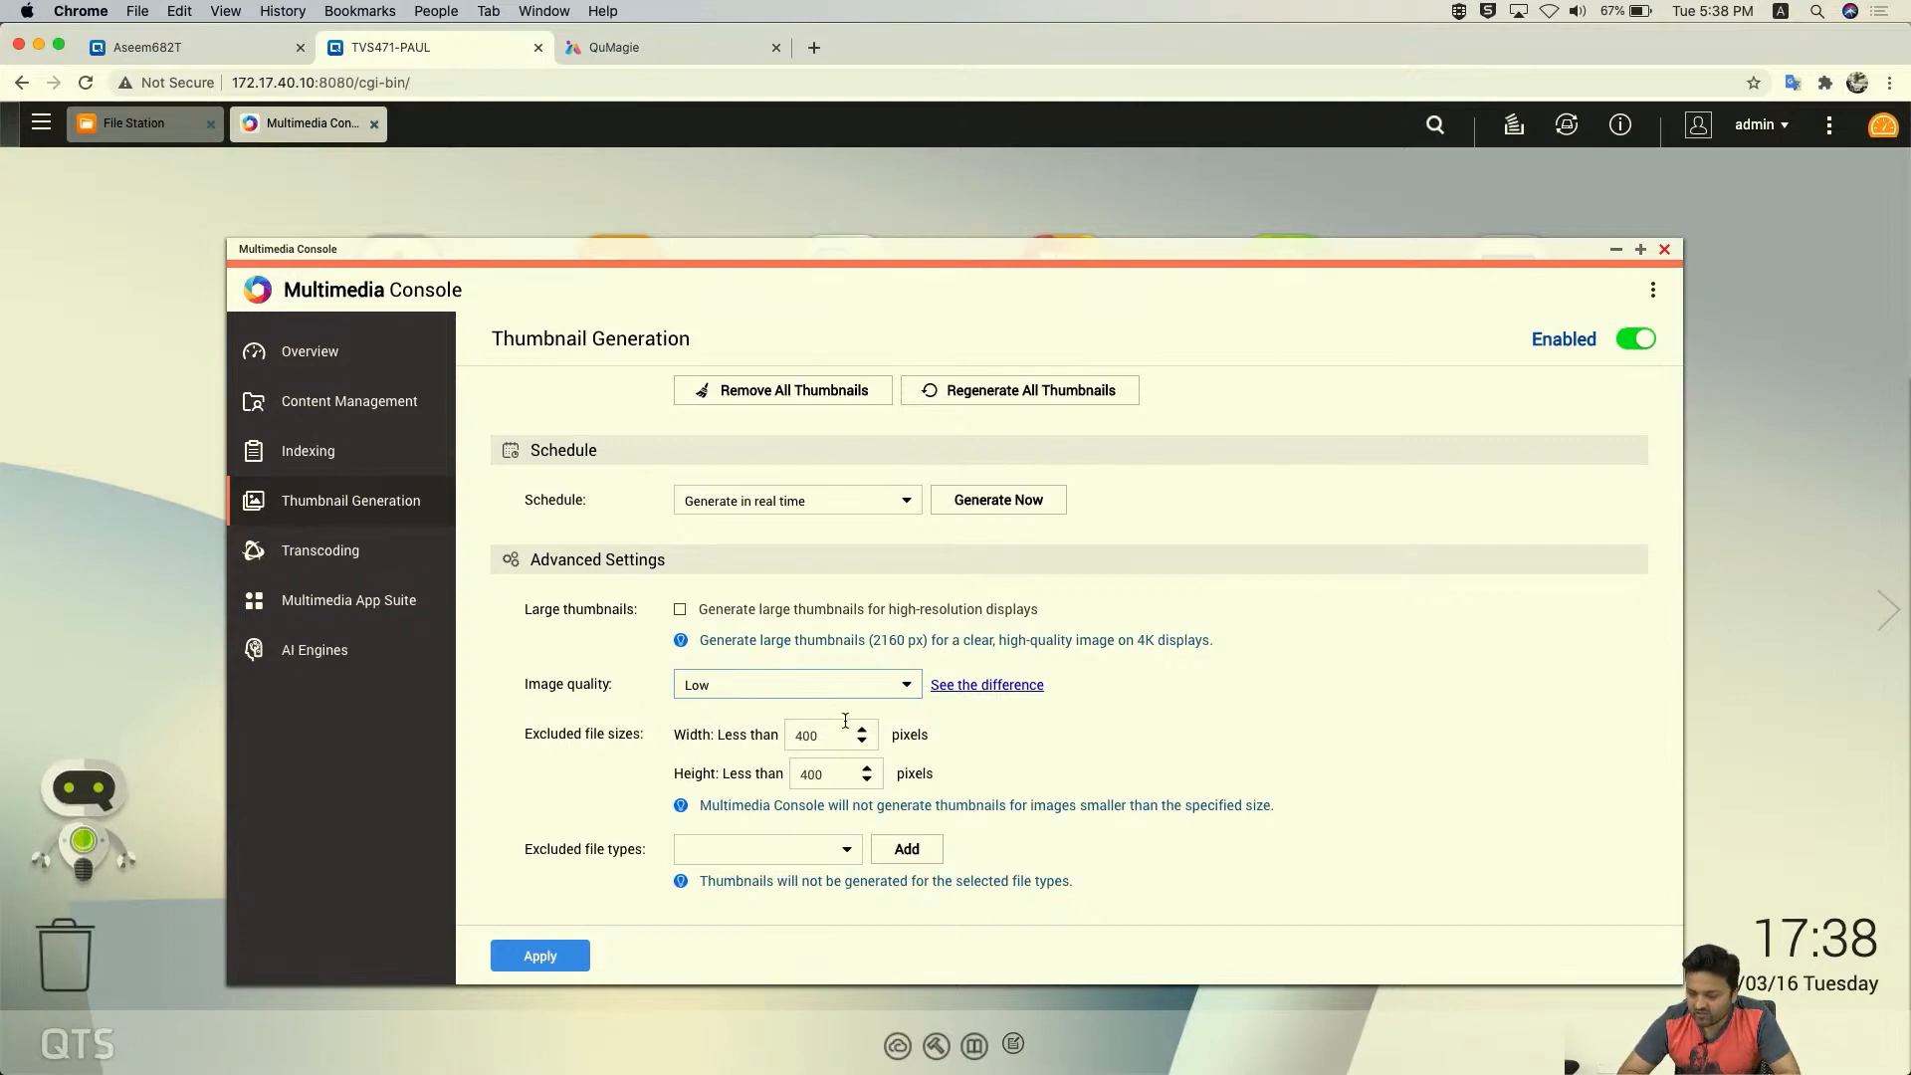
{"action": "left_click", "coordinate": [874, 695]}
{"action": "left_click", "coordinate": [778, 713]}
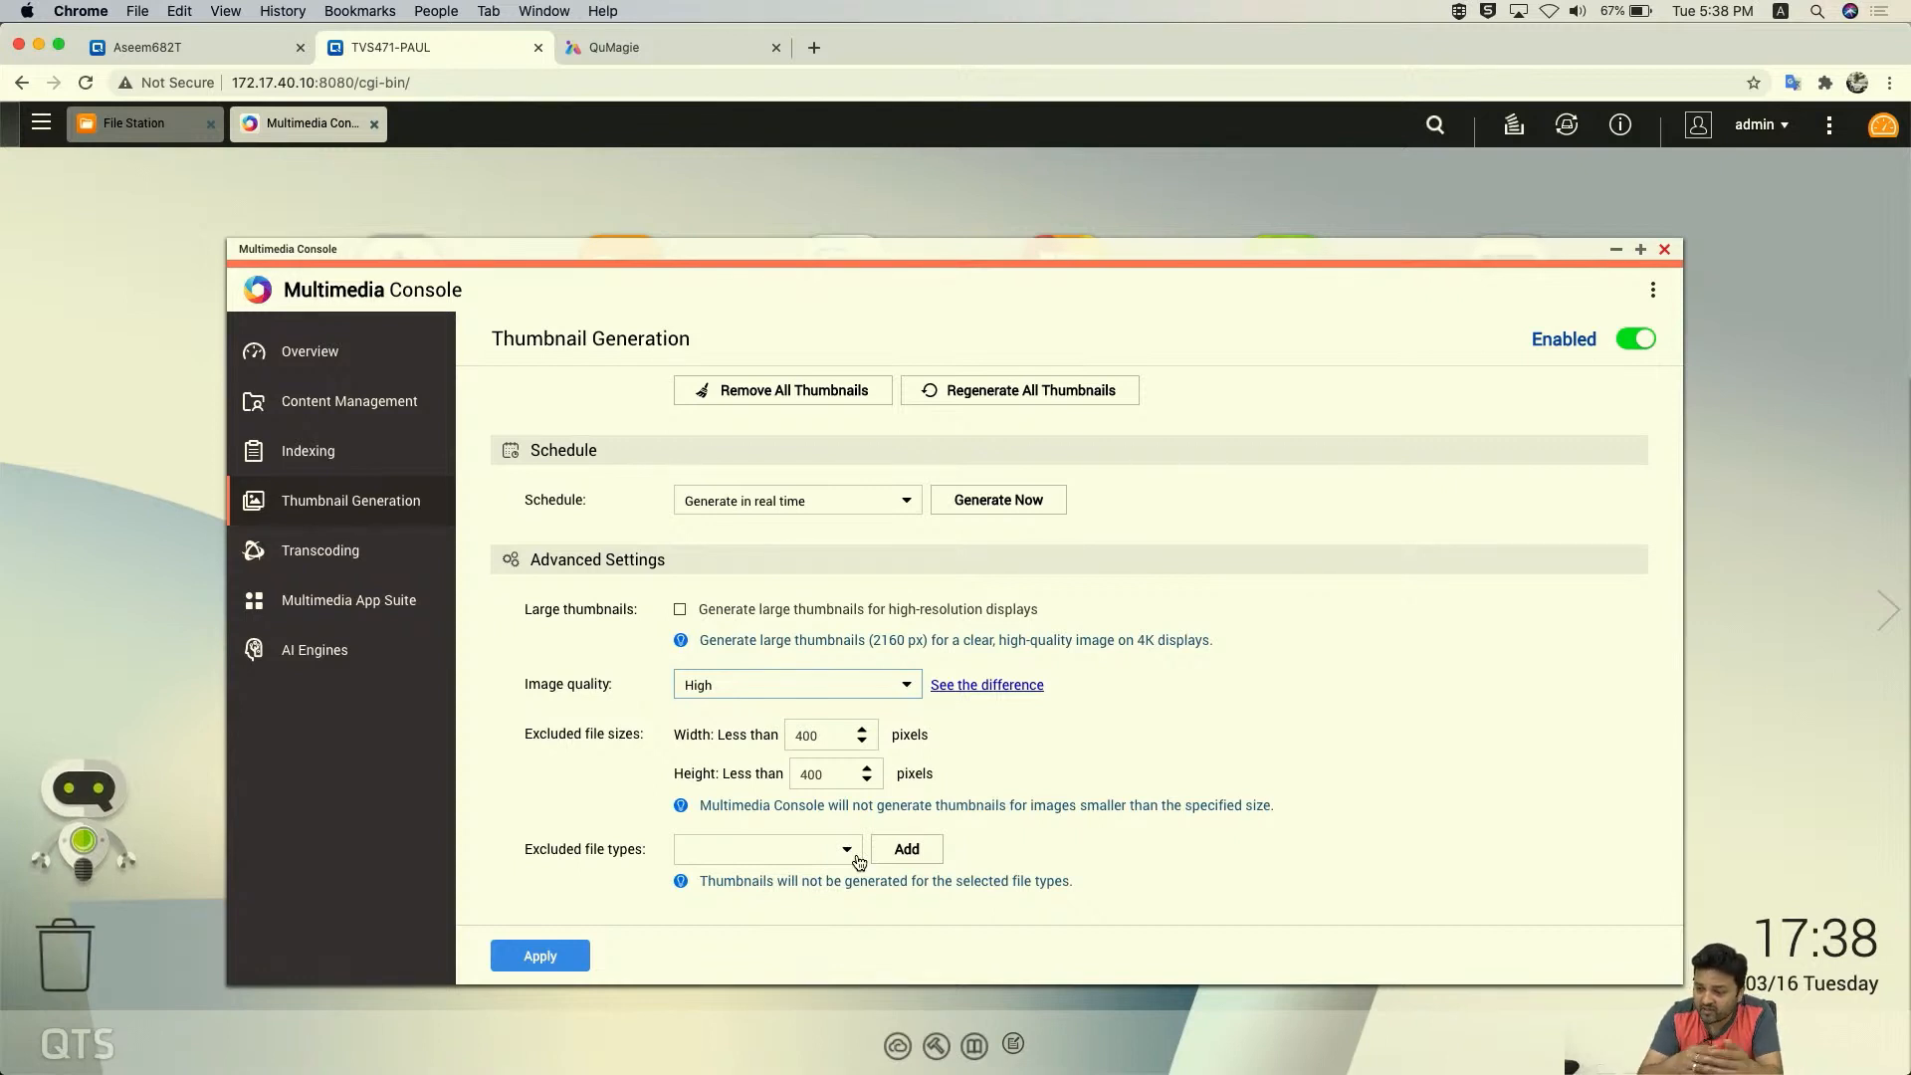
- Select .wav, .ape and .aiff as excluded file types for thumbnails
{"action": "left_click", "coordinate": [853, 854]}
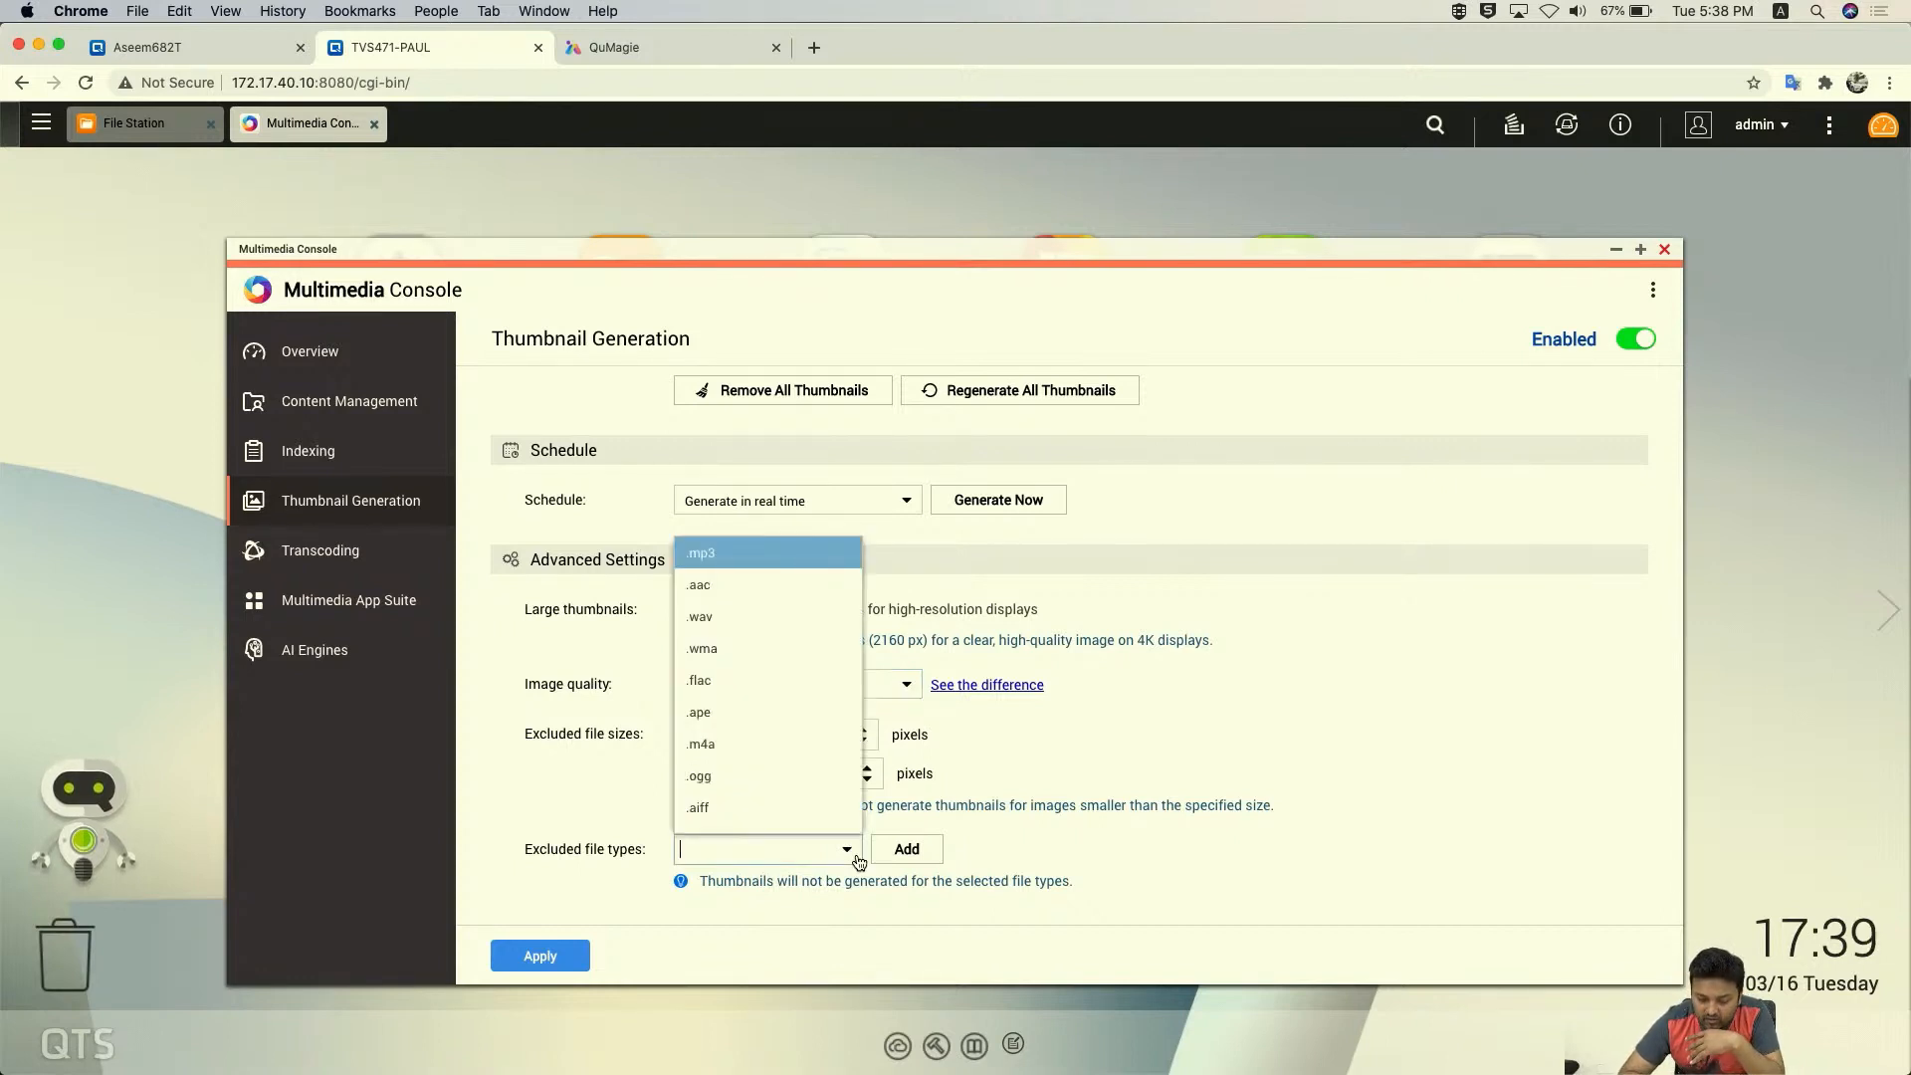
{"action": "scroll", "coordinate": [766, 706], "scroll_direction": "down", "scroll_amount": 5}
{"action": "scroll", "coordinate": [767, 707], "scroll_direction": "down", "scroll_amount": 10}
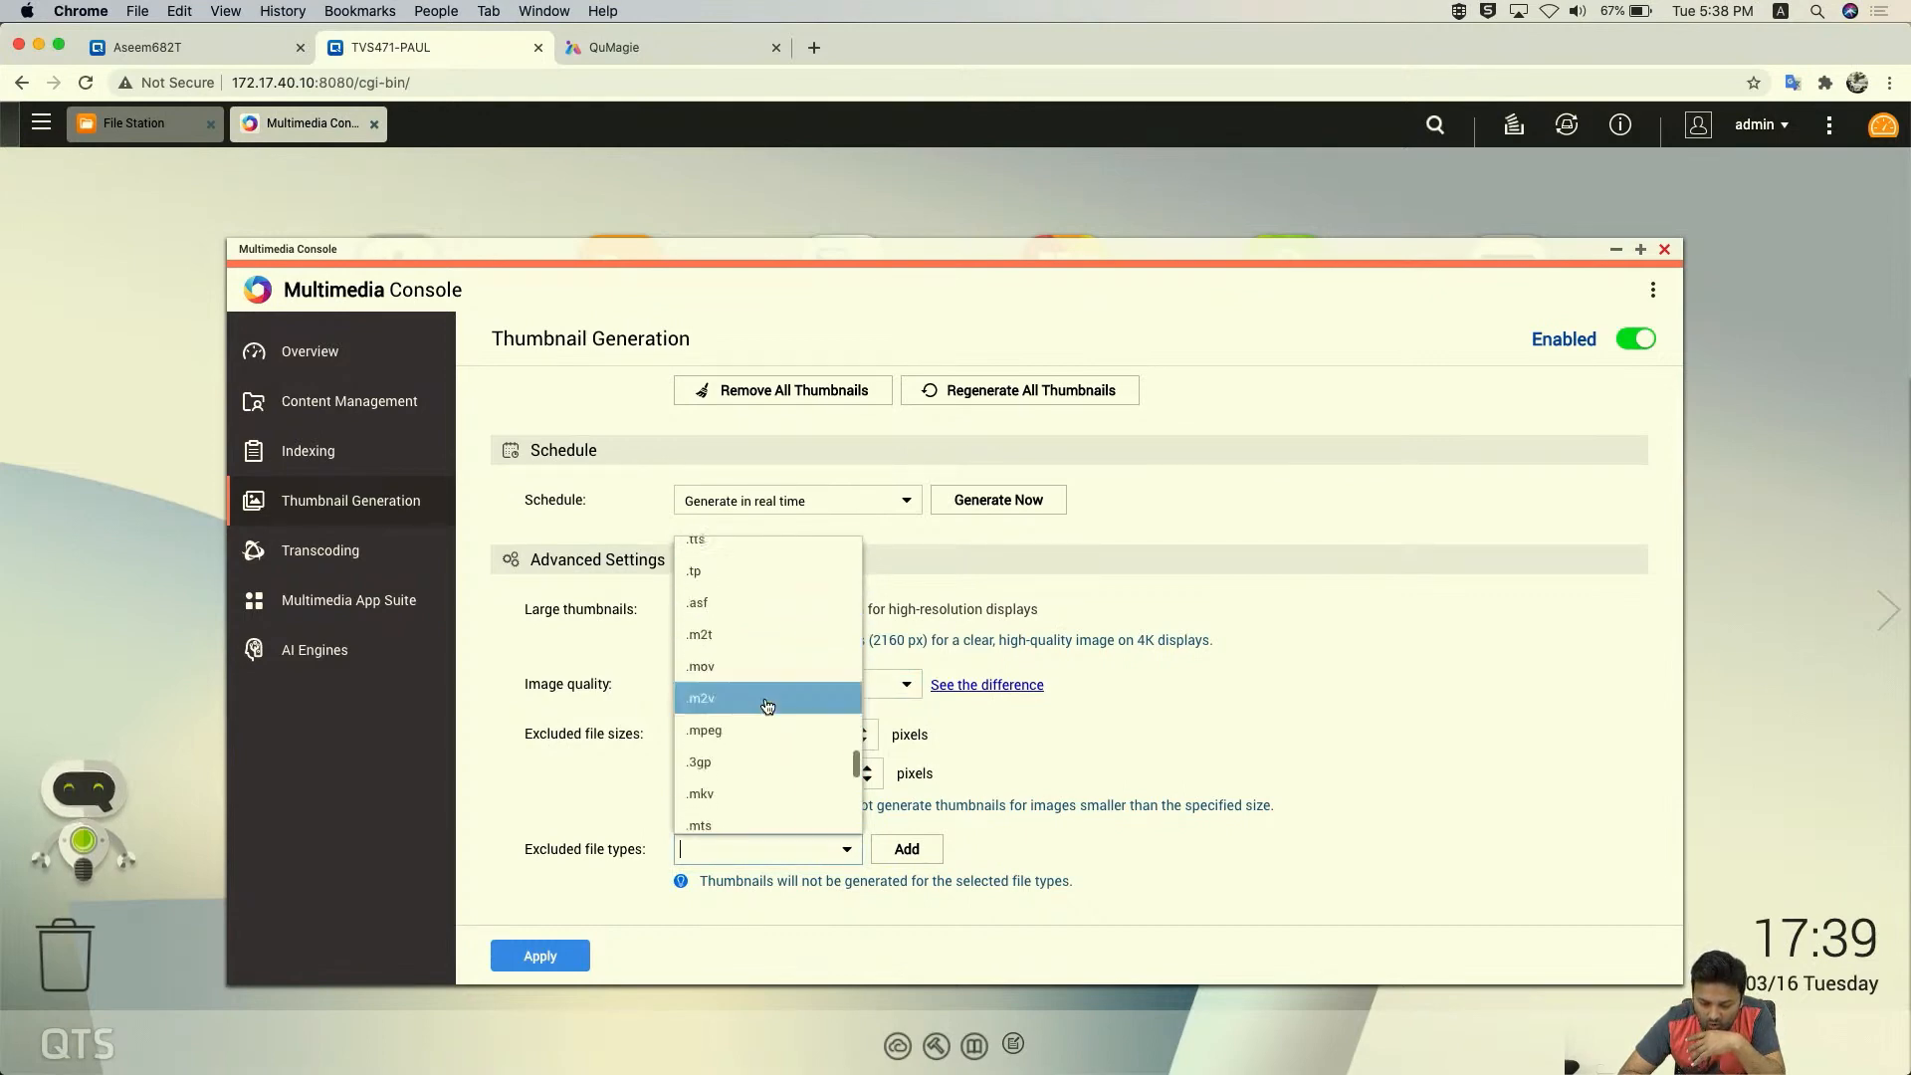
{"action": "scroll", "coordinate": [766, 707], "scroll_direction": "up", "scroll_amount": 15}
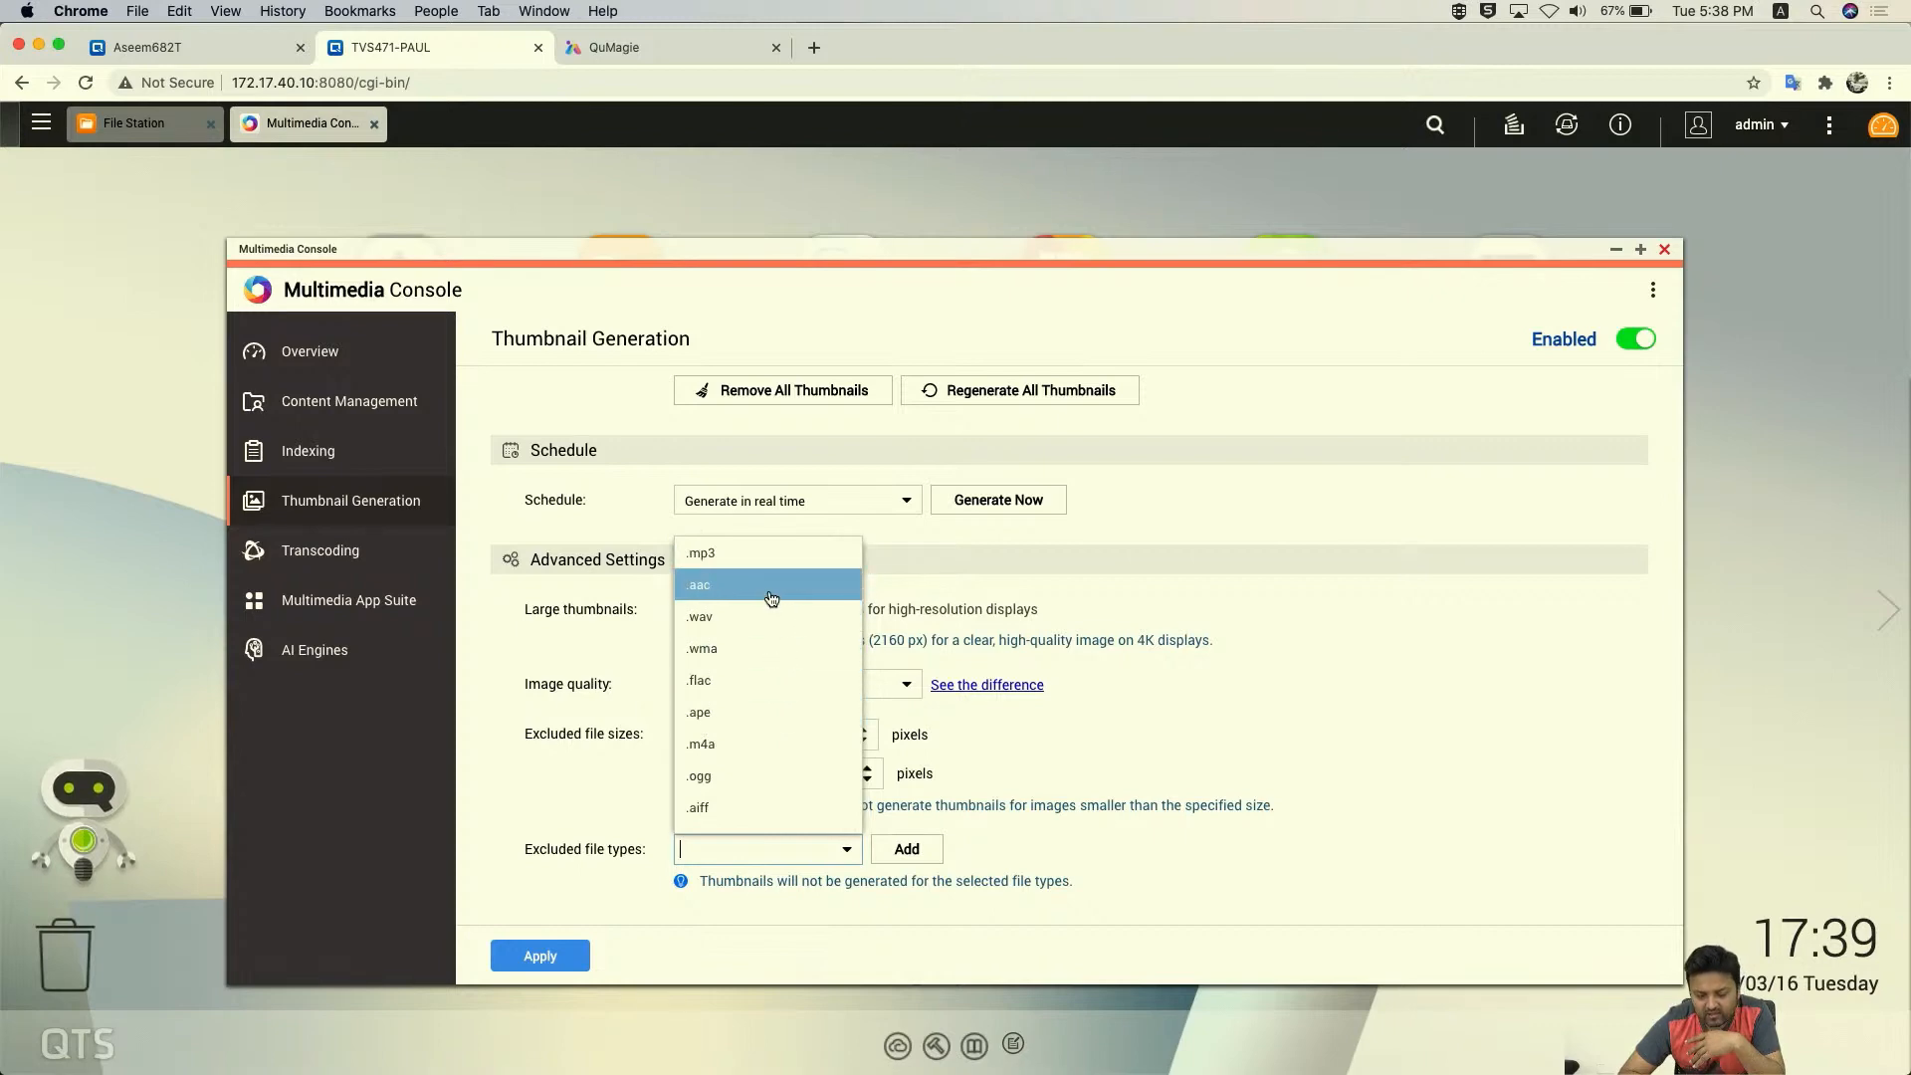
{"action": "left_click", "coordinate": [765, 616]}
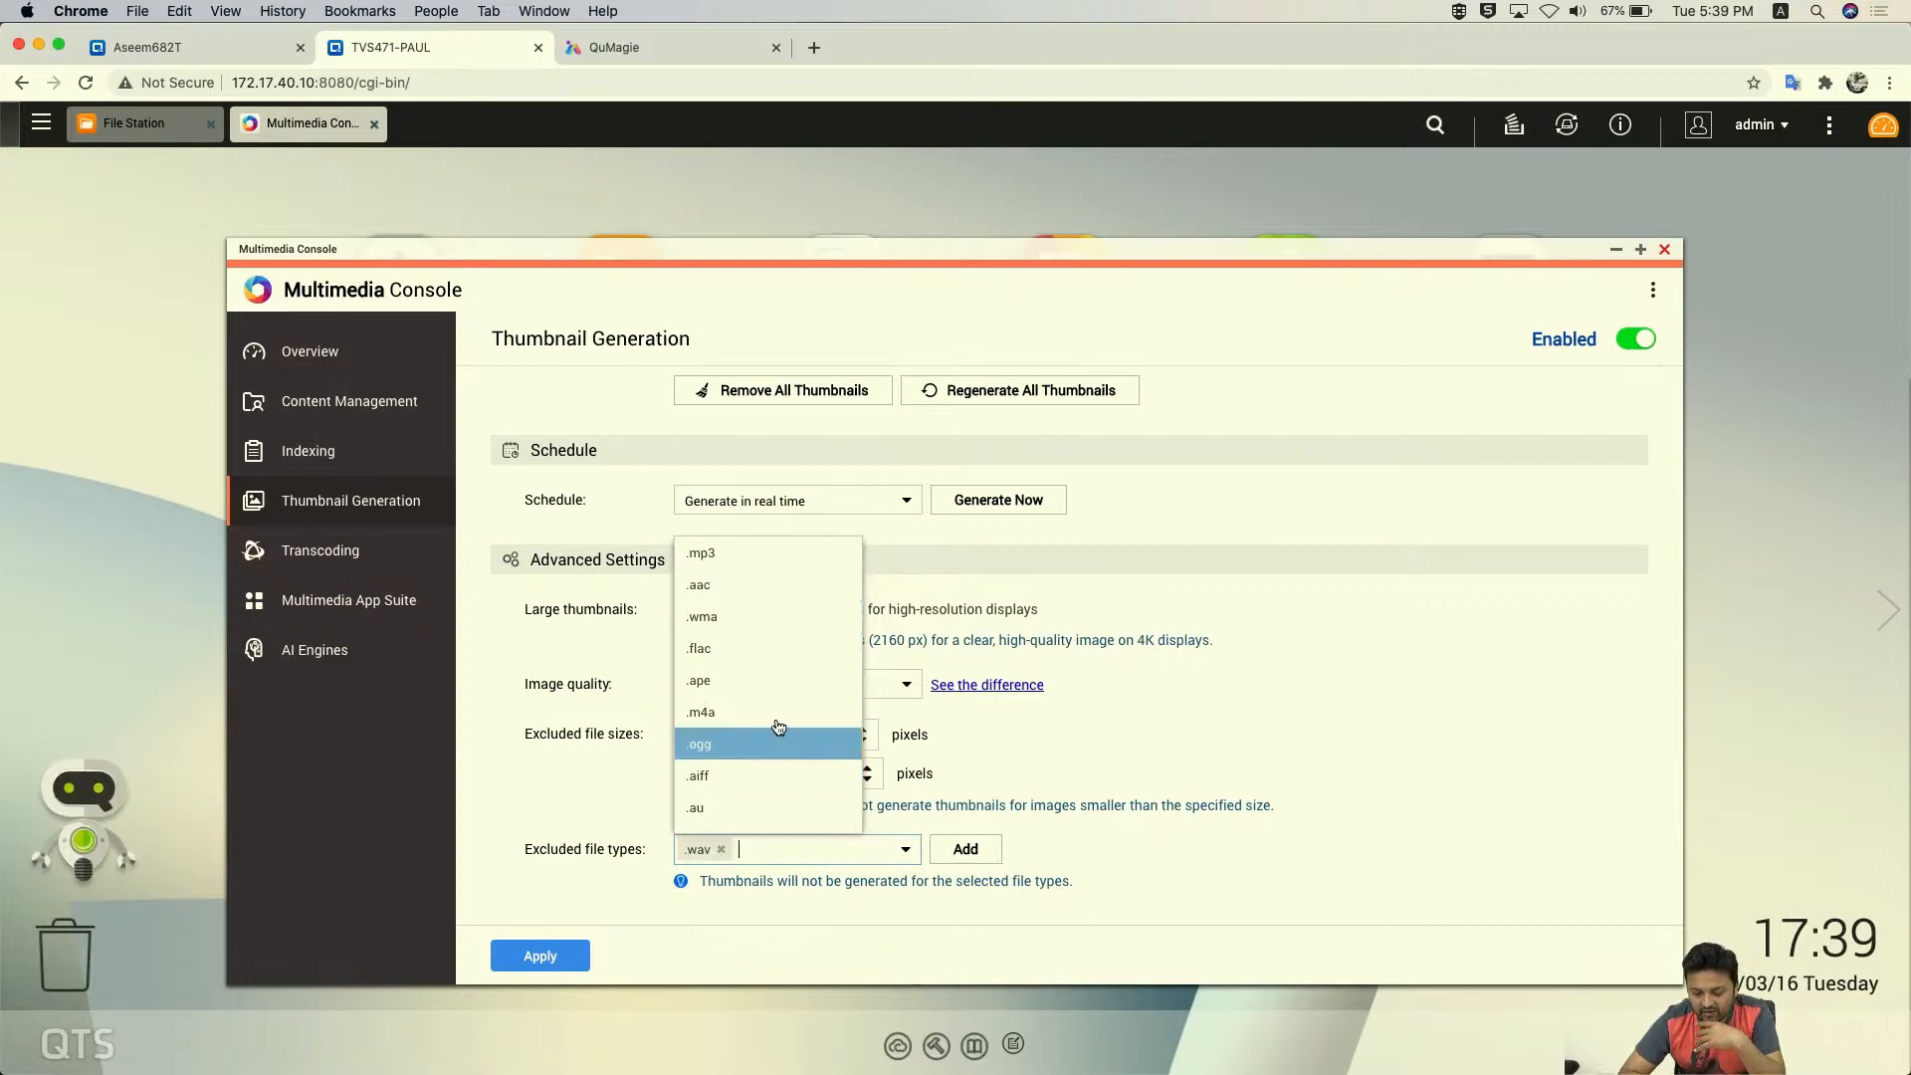
{"action": "left_click", "coordinate": [760, 681]}
{"action": "left_click", "coordinate": [747, 745]}
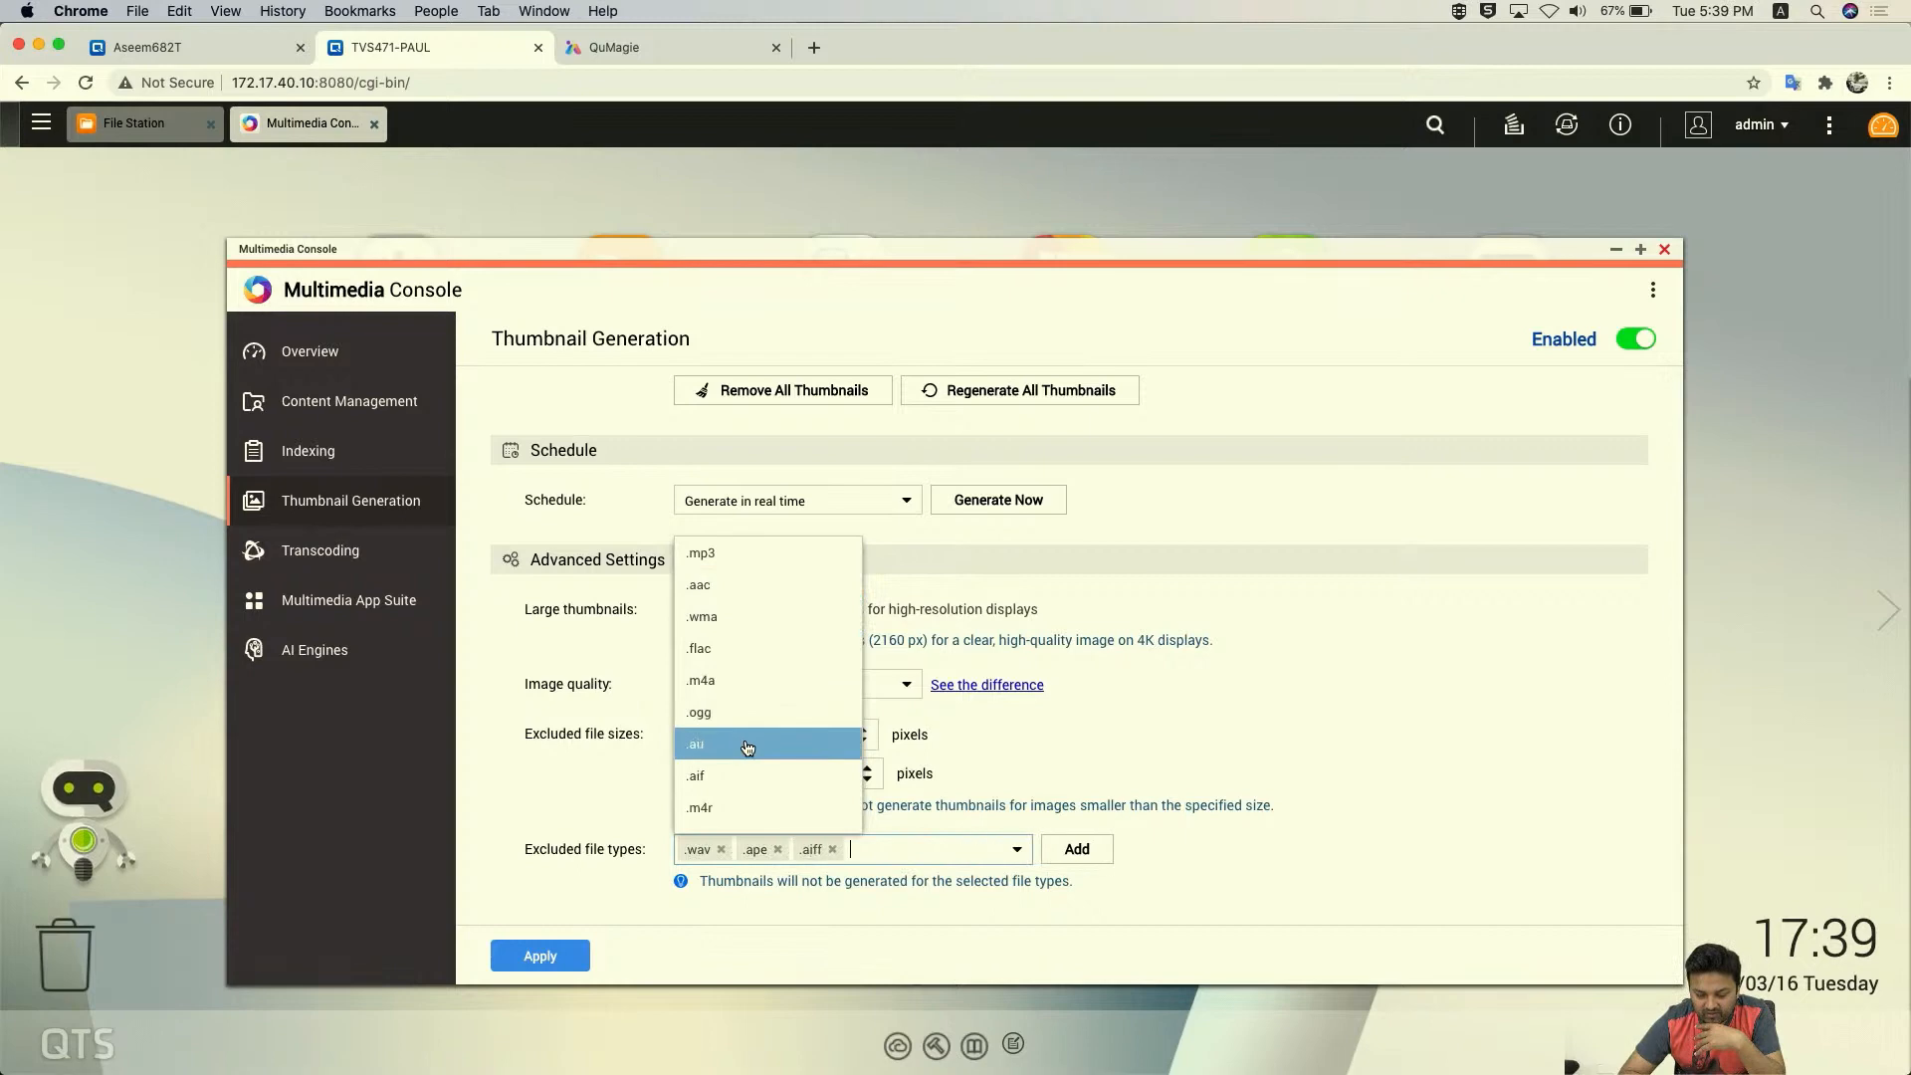
- Apply the thumbnail generation settings and switch to the Transcoding page
{"action": "left_click", "coordinate": [1073, 855]}
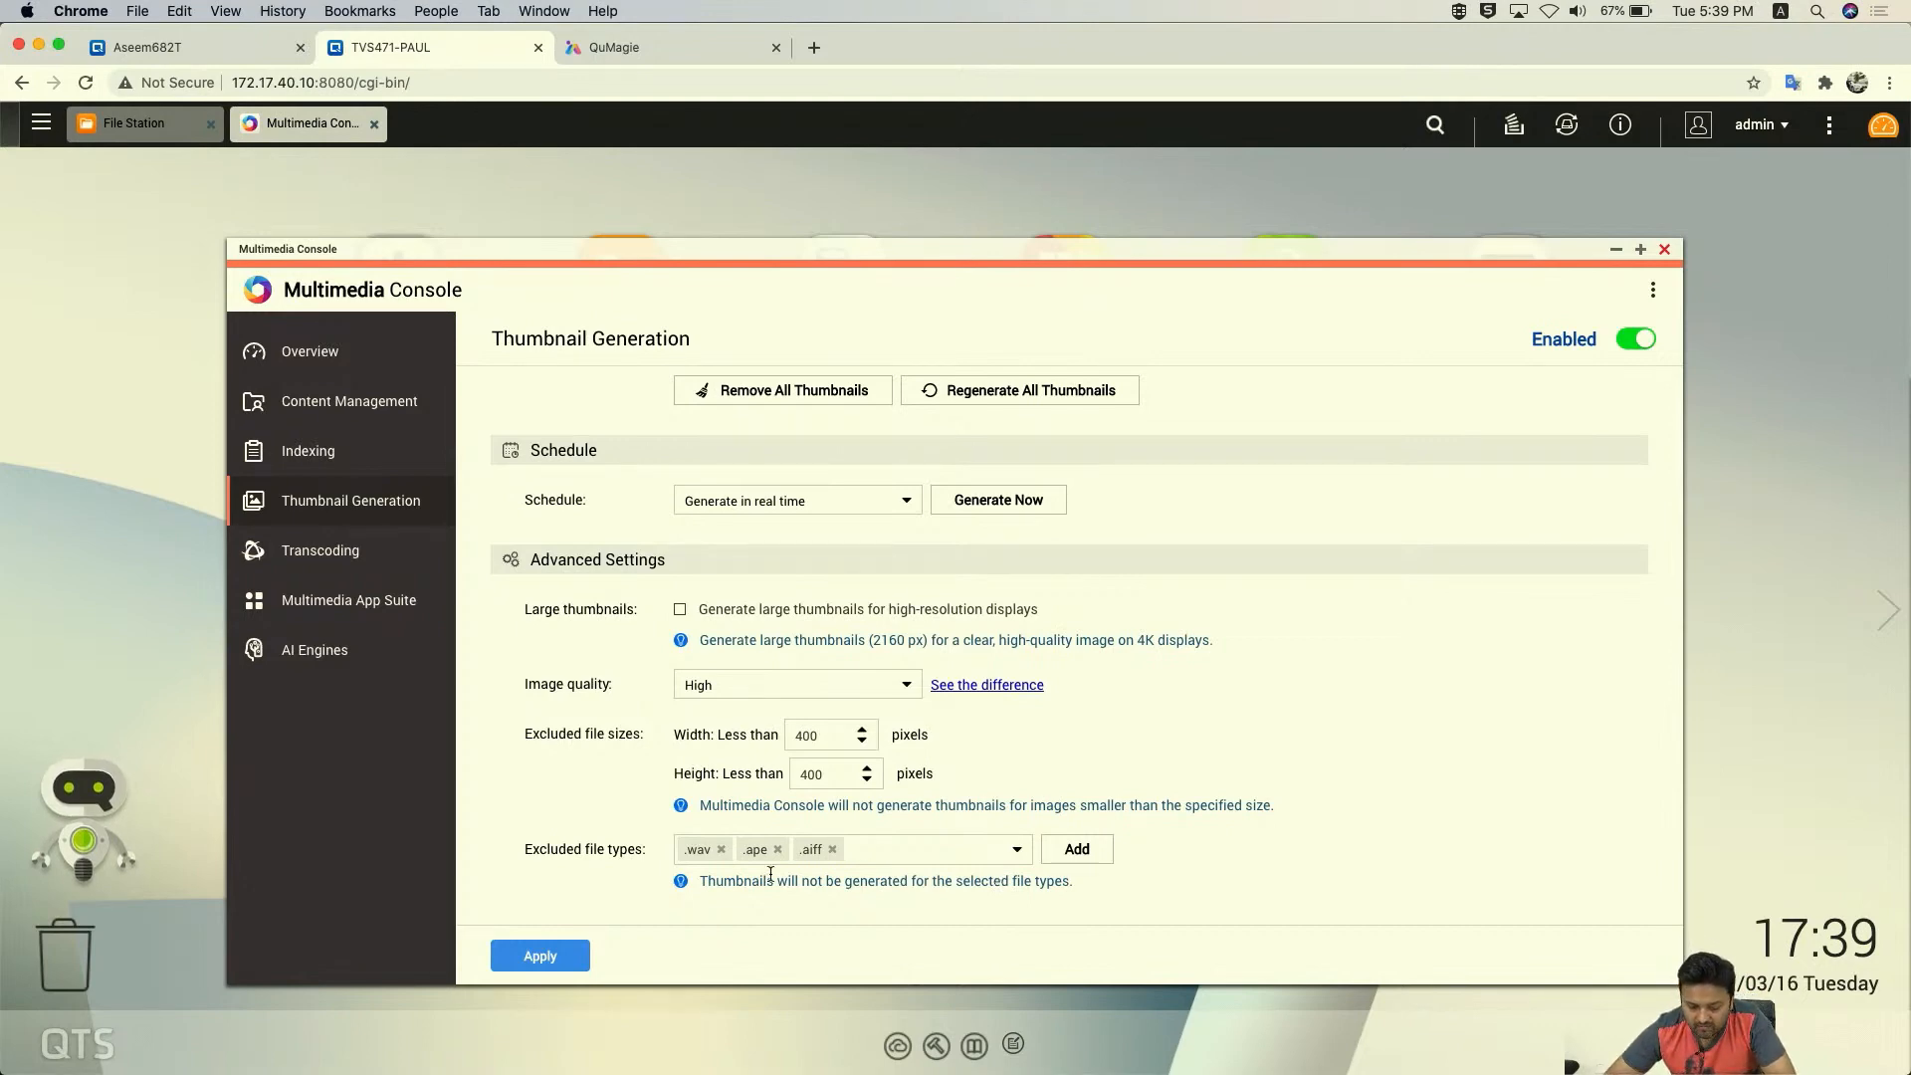
{"action": "left_click", "coordinate": [562, 954]}
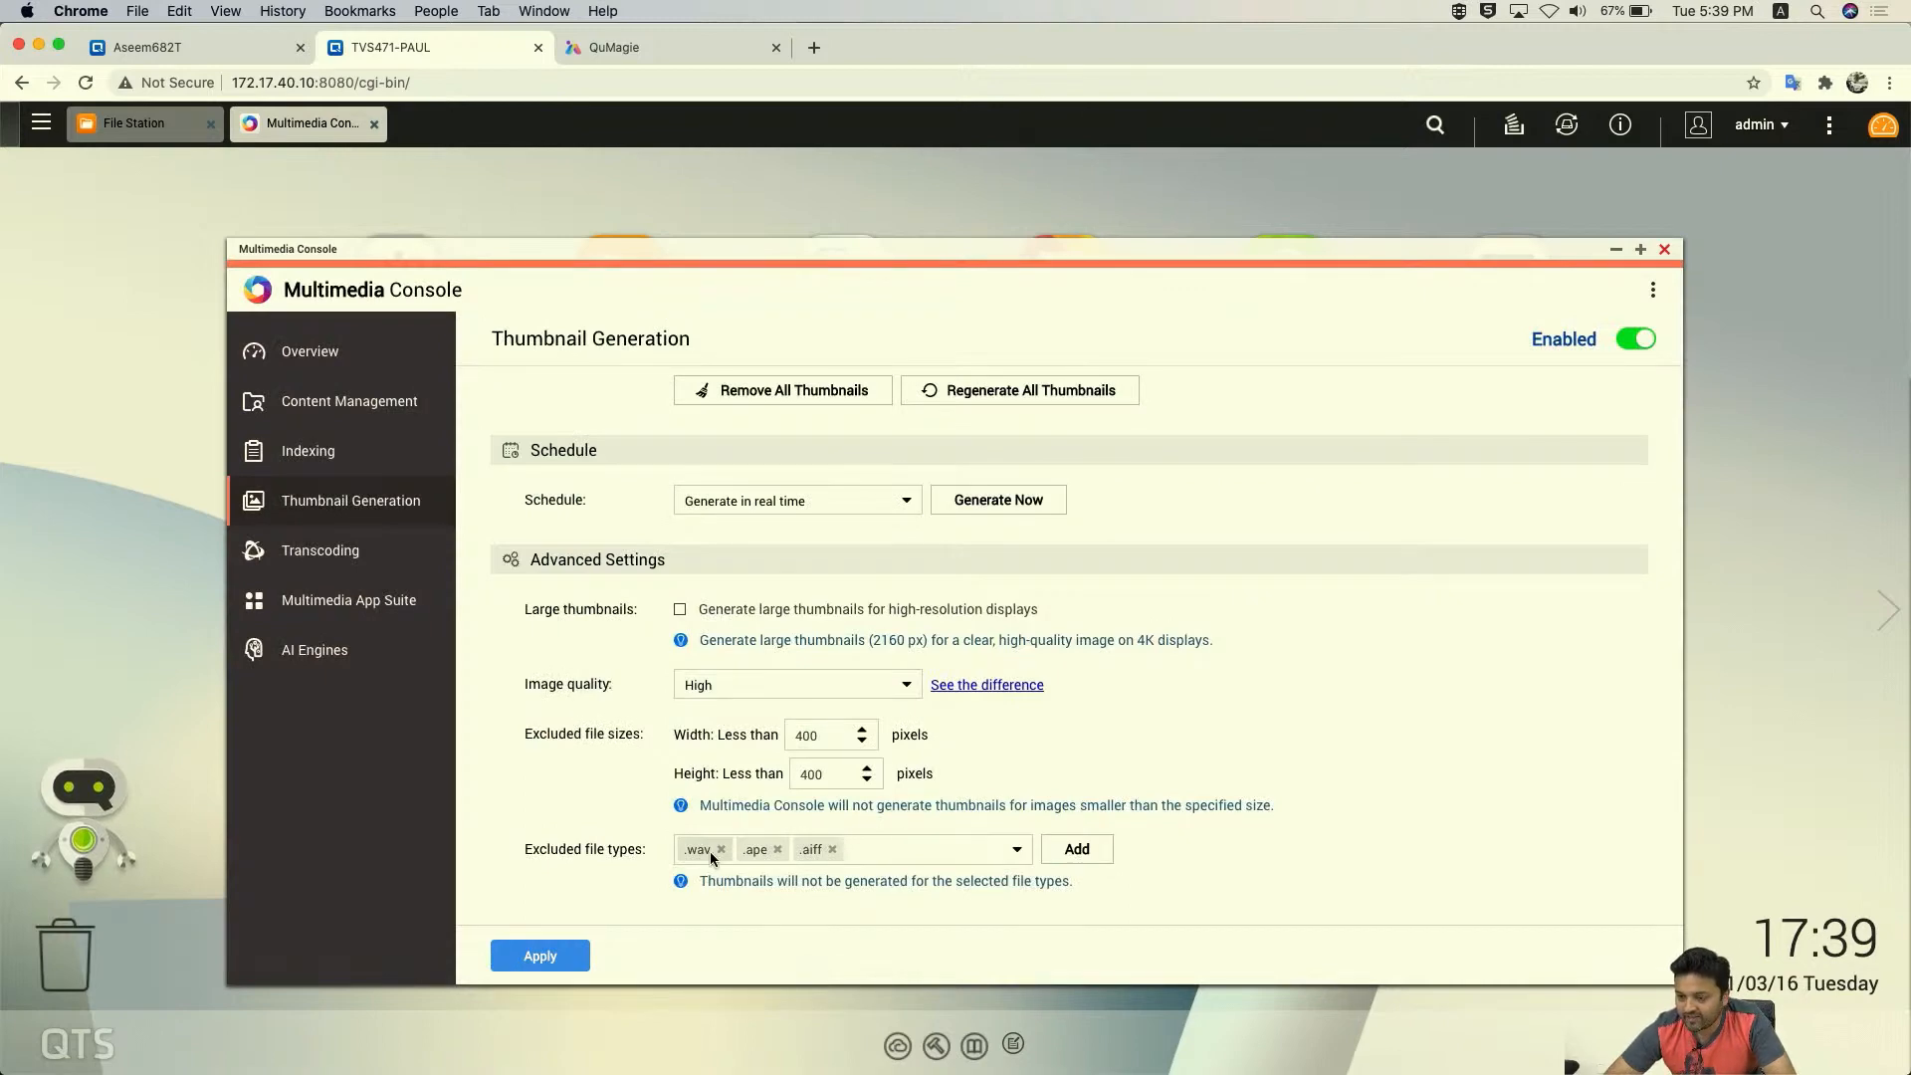
{"action": "left_click", "coordinate": [358, 550]}
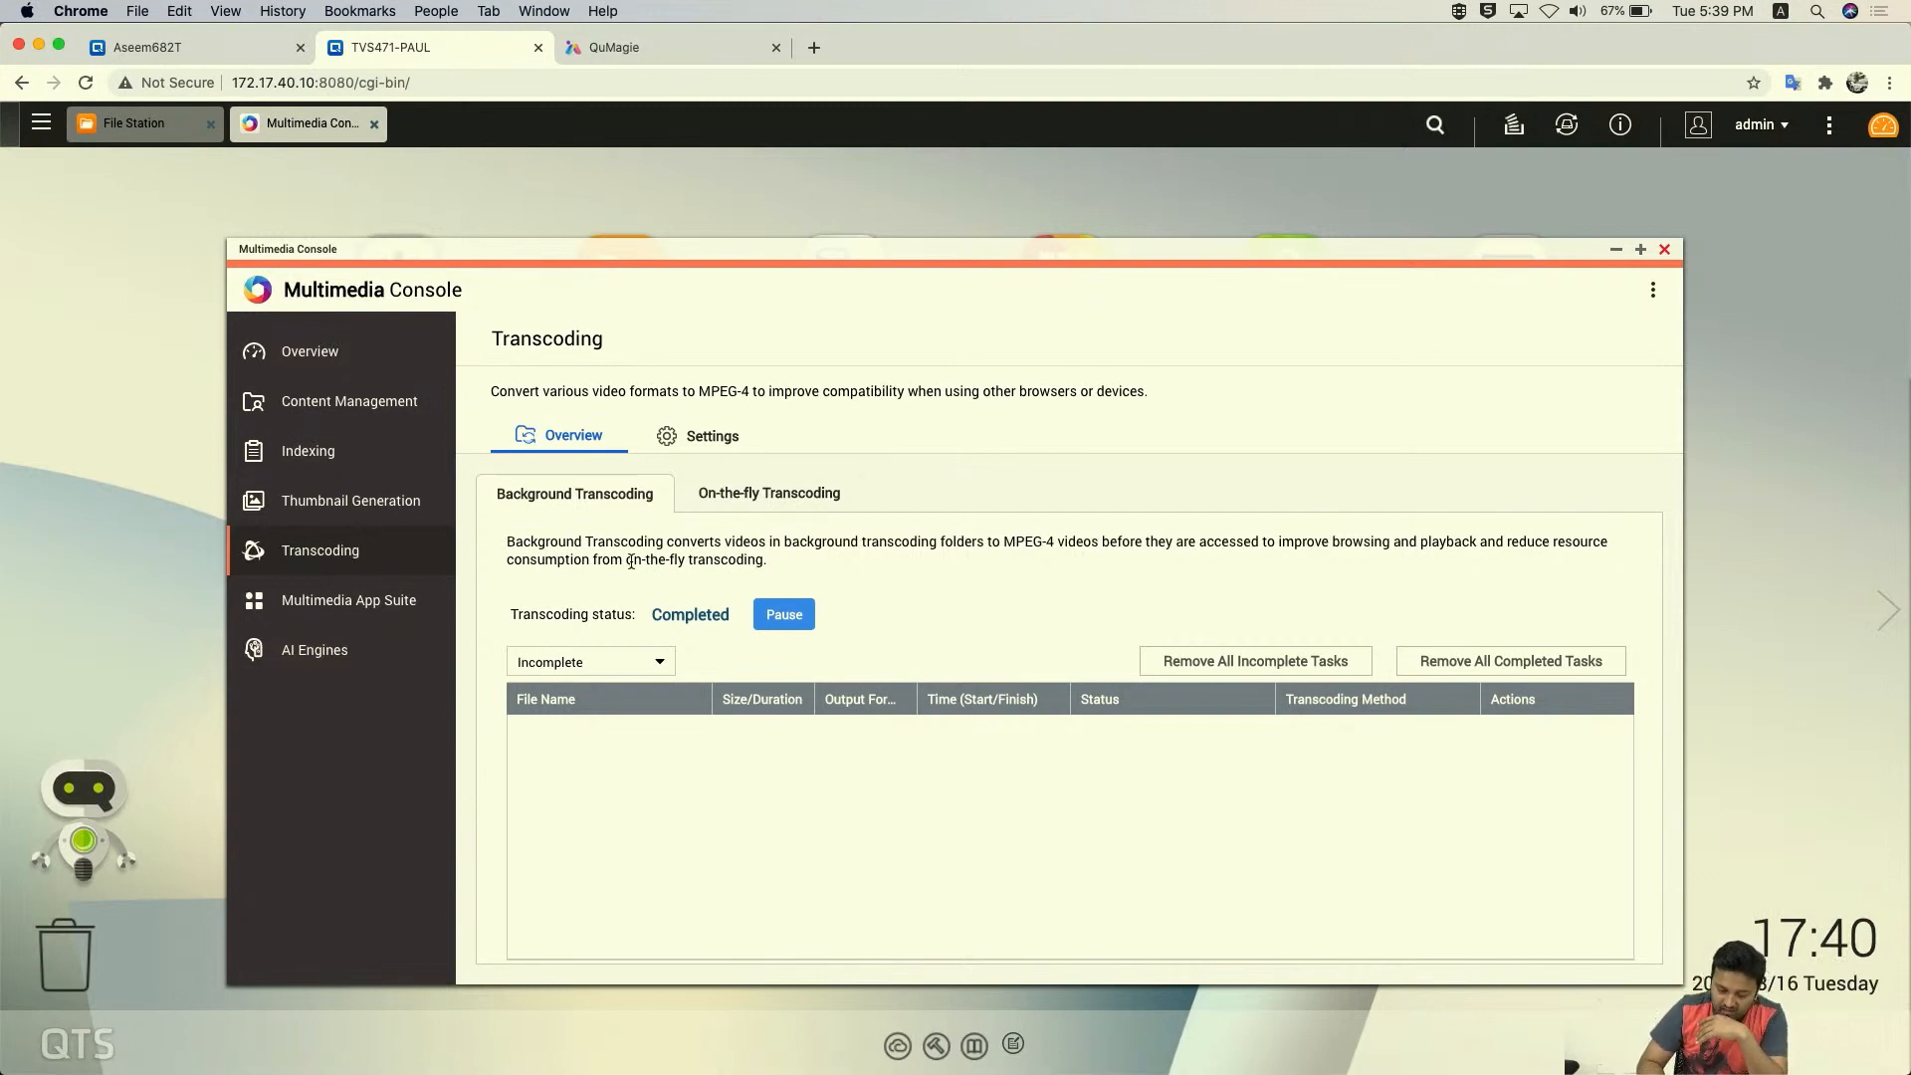
- Check the On-the-fly Transcoding tab, then return to the Background Transcoding task list
{"action": "scroll", "coordinate": [648, 634], "scroll_direction": "down", "scroll_amount": 2}
{"action": "scroll", "coordinate": [648, 634], "scroll_direction": "up", "scroll_amount": 2}
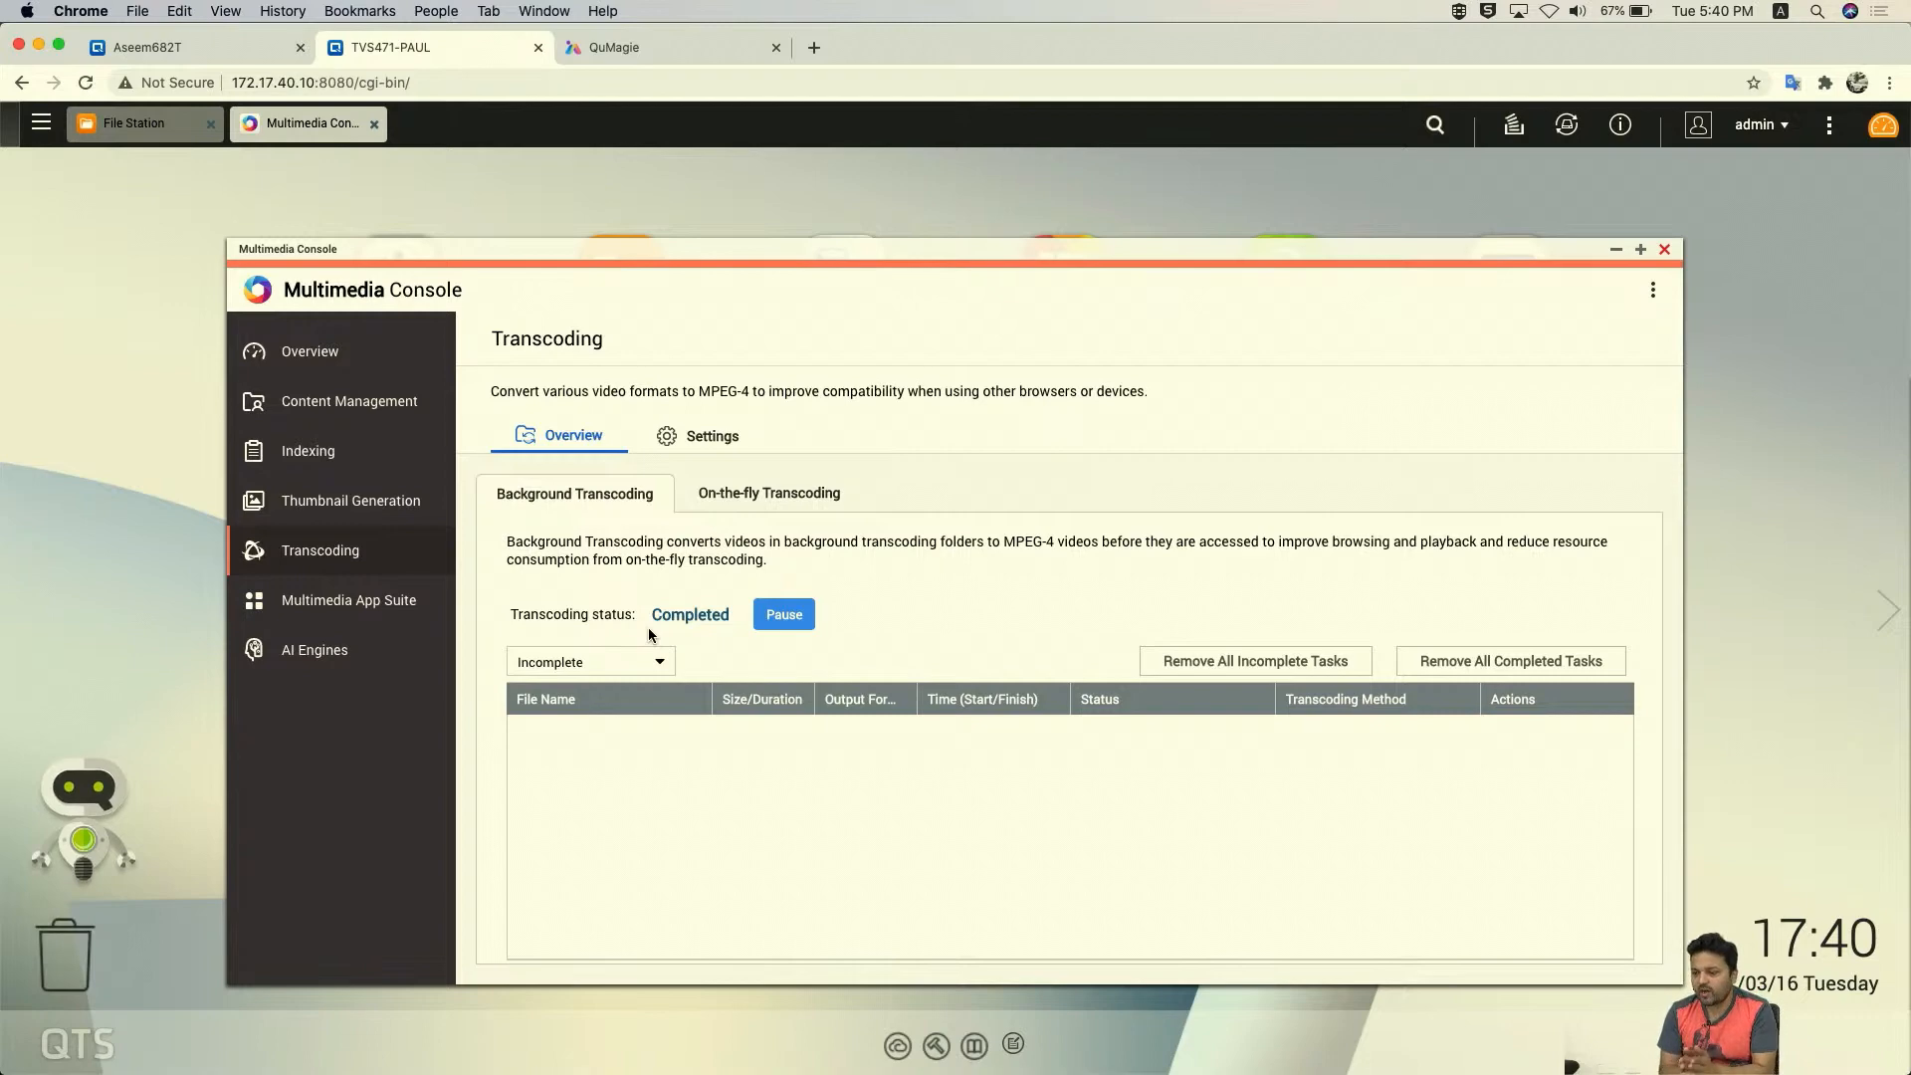
{"action": "left_click", "coordinate": [768, 492]}
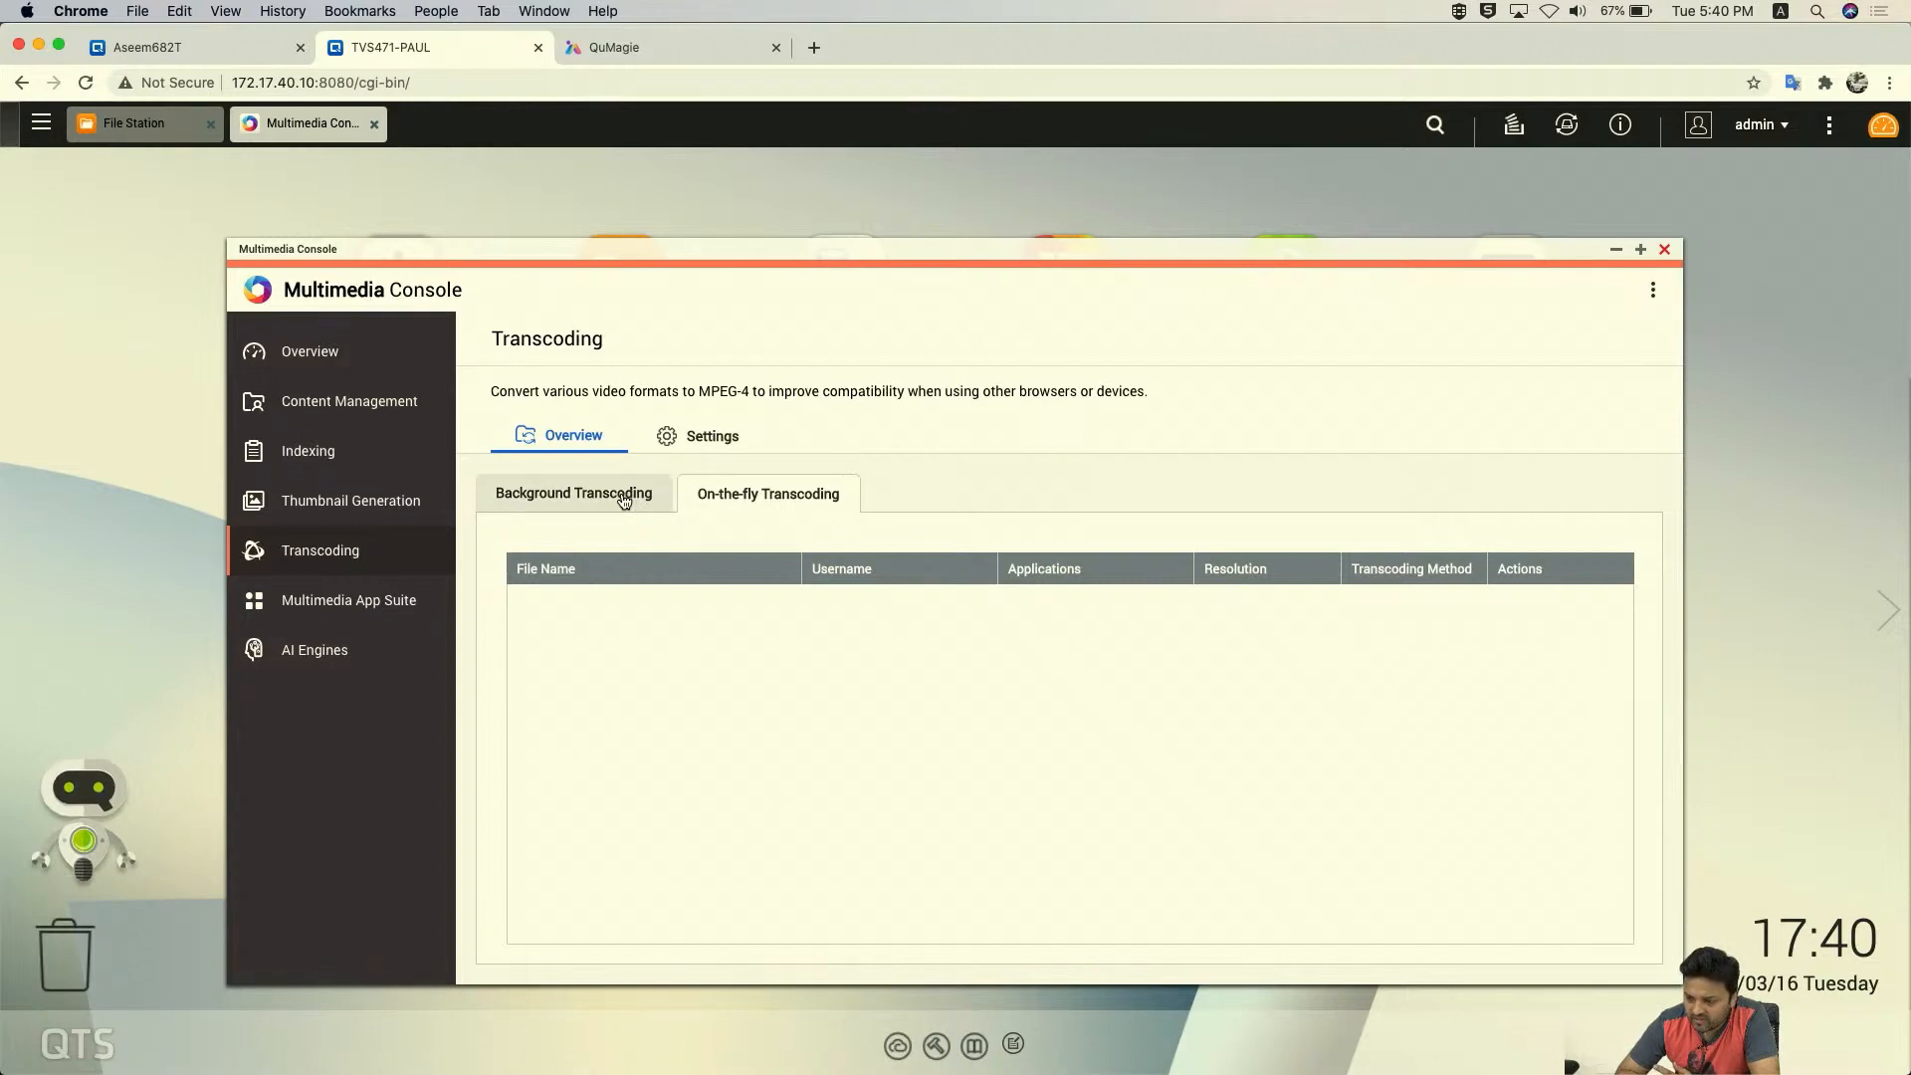
{"action": "left_click", "coordinate": [624, 496]}
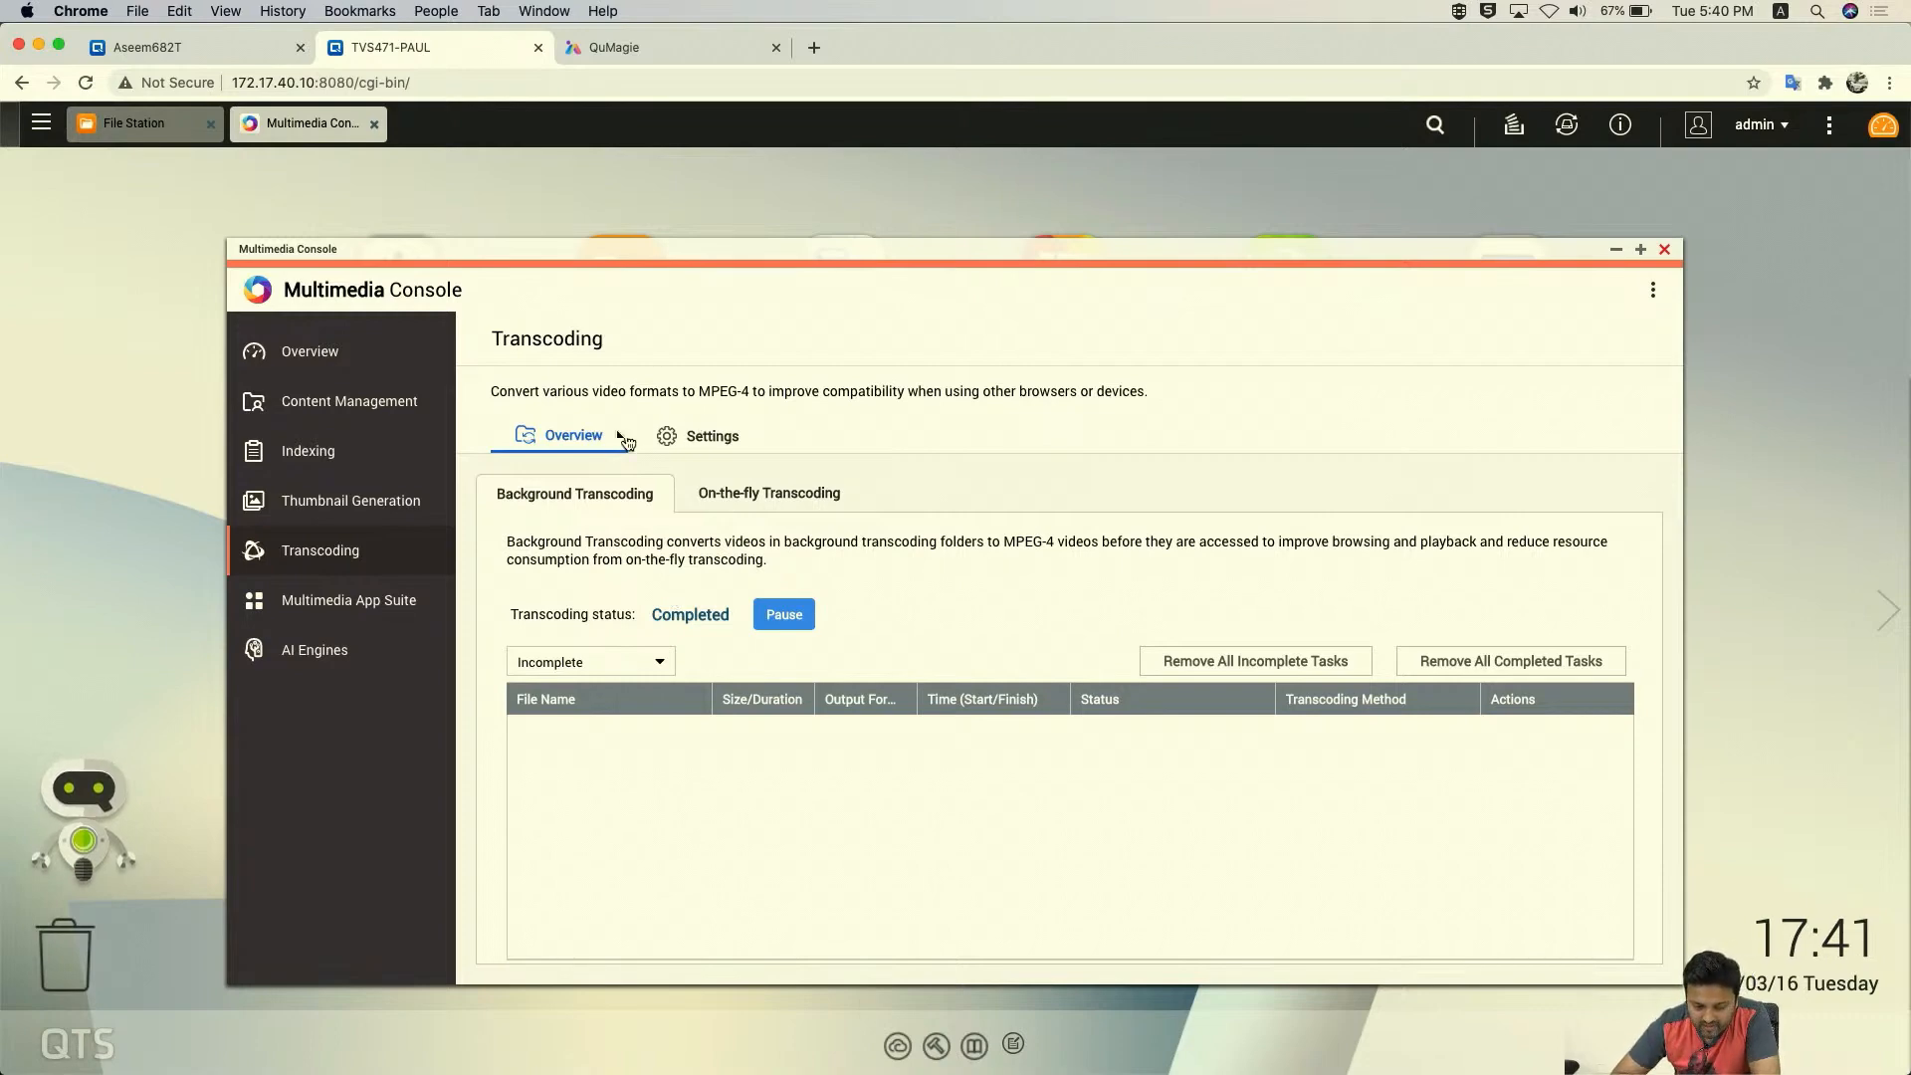
{"action": "left_click", "coordinate": [710, 438]}
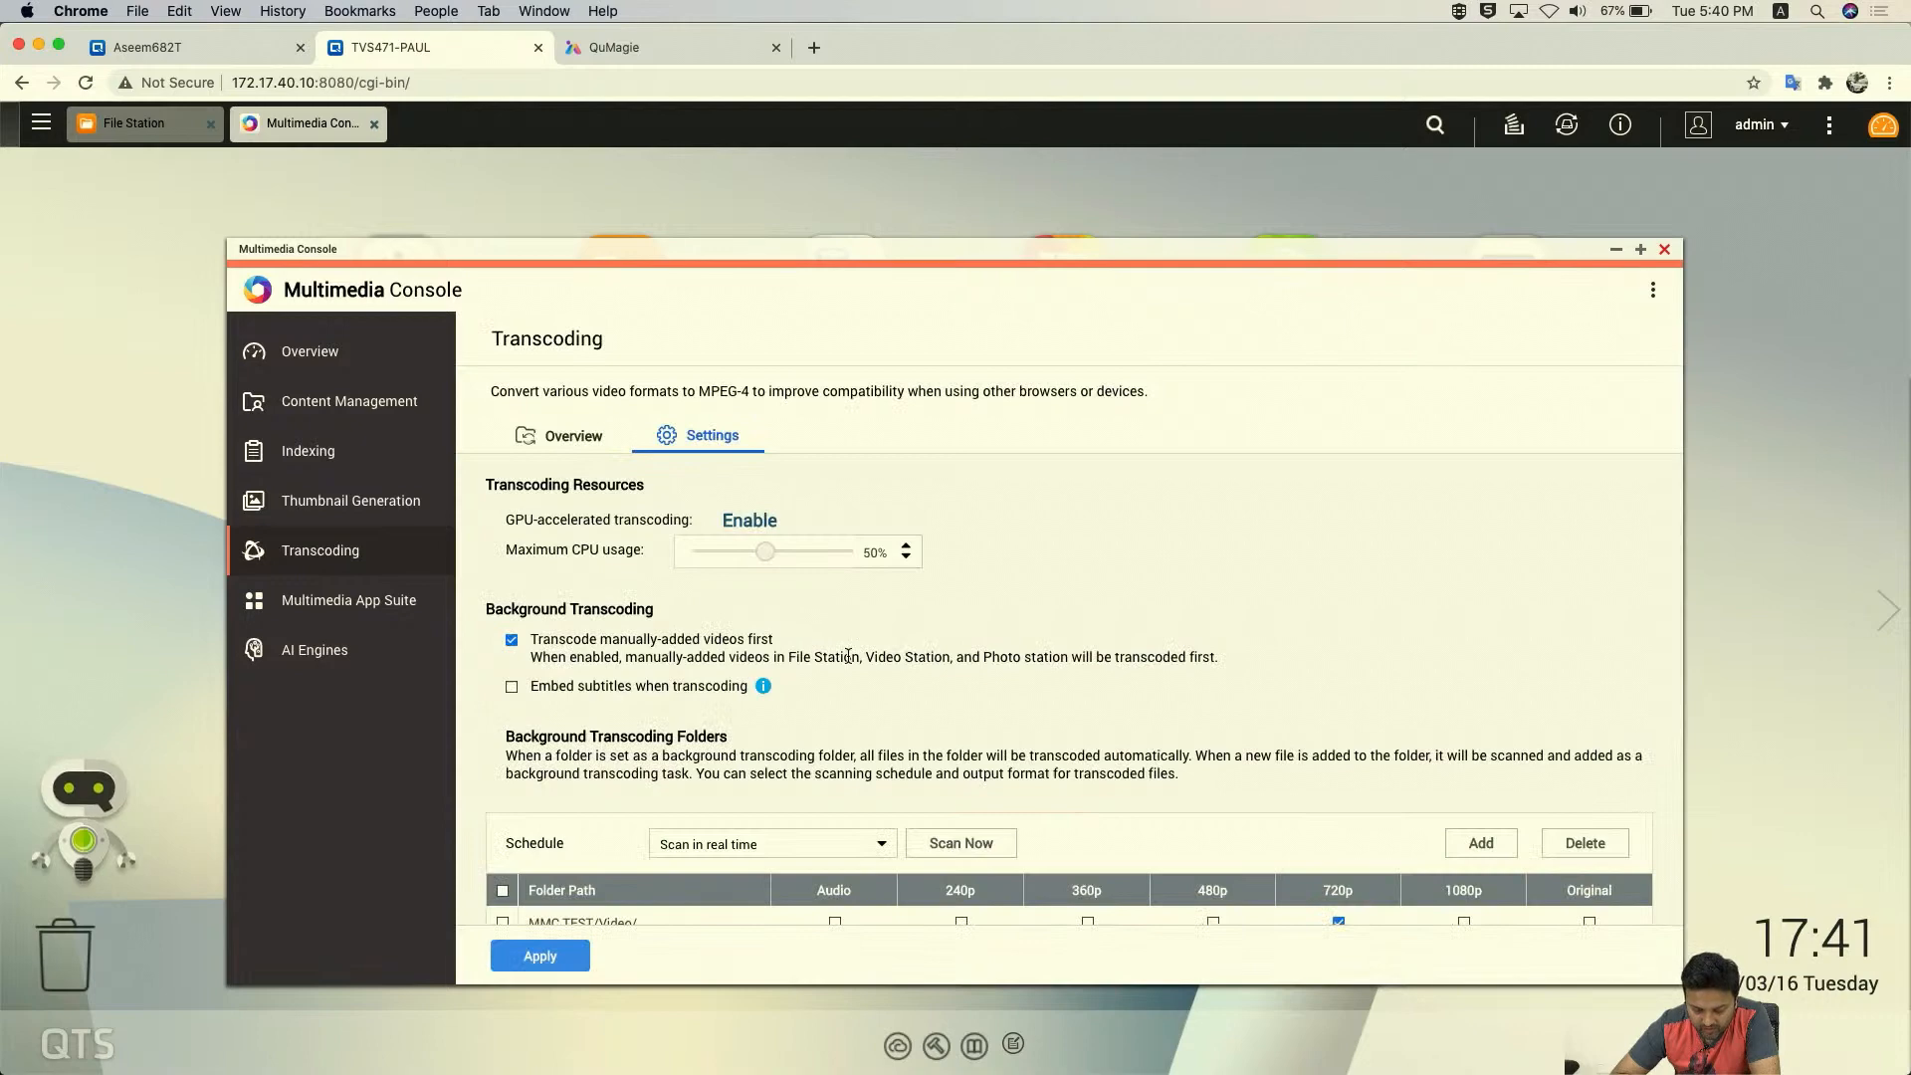
{"action": "scroll", "coordinate": [846, 654], "scroll_direction": "down", "scroll_amount": 5}
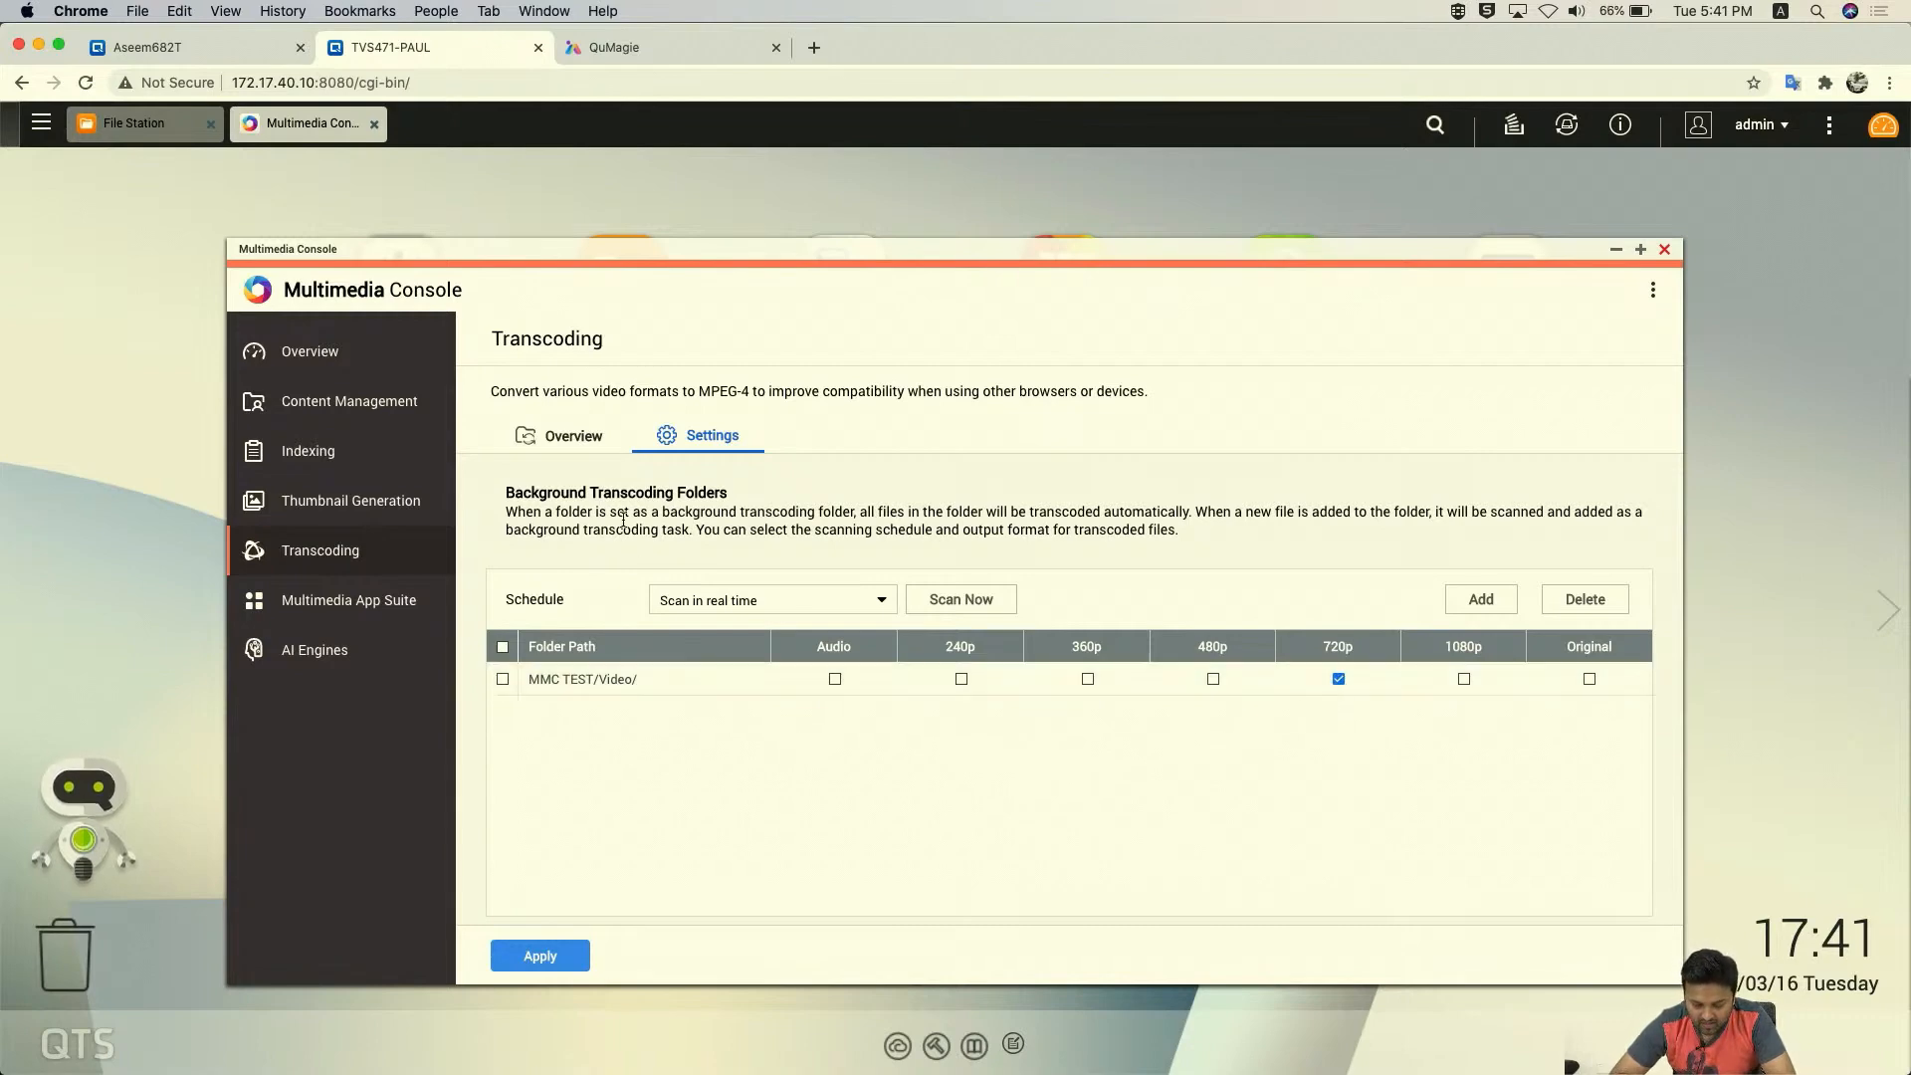
{"action": "left_click", "coordinate": [583, 448]}
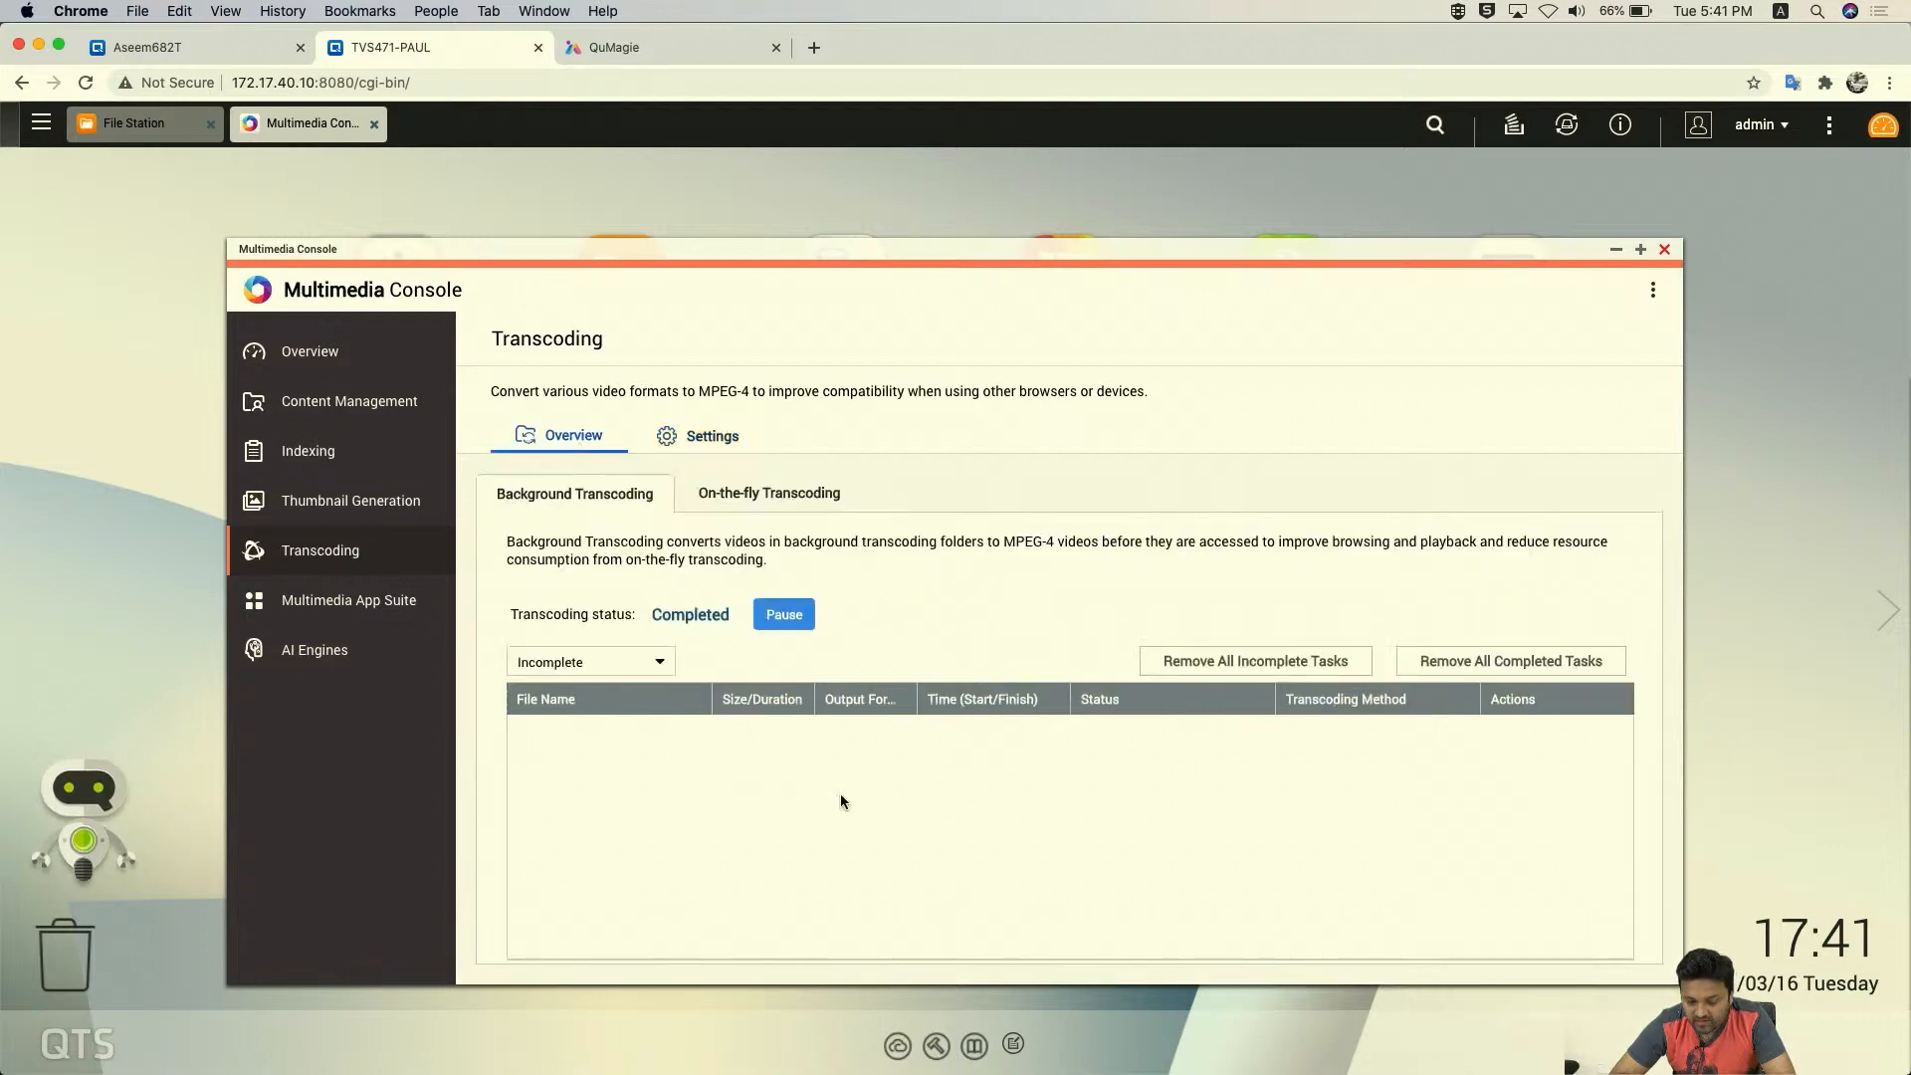
- Filter transcoding tasks by Completed then Incomplete, then open the transcoding Settings tab
{"action": "left_click", "coordinate": [642, 648]}
{"action": "left_click", "coordinate": [595, 709]}
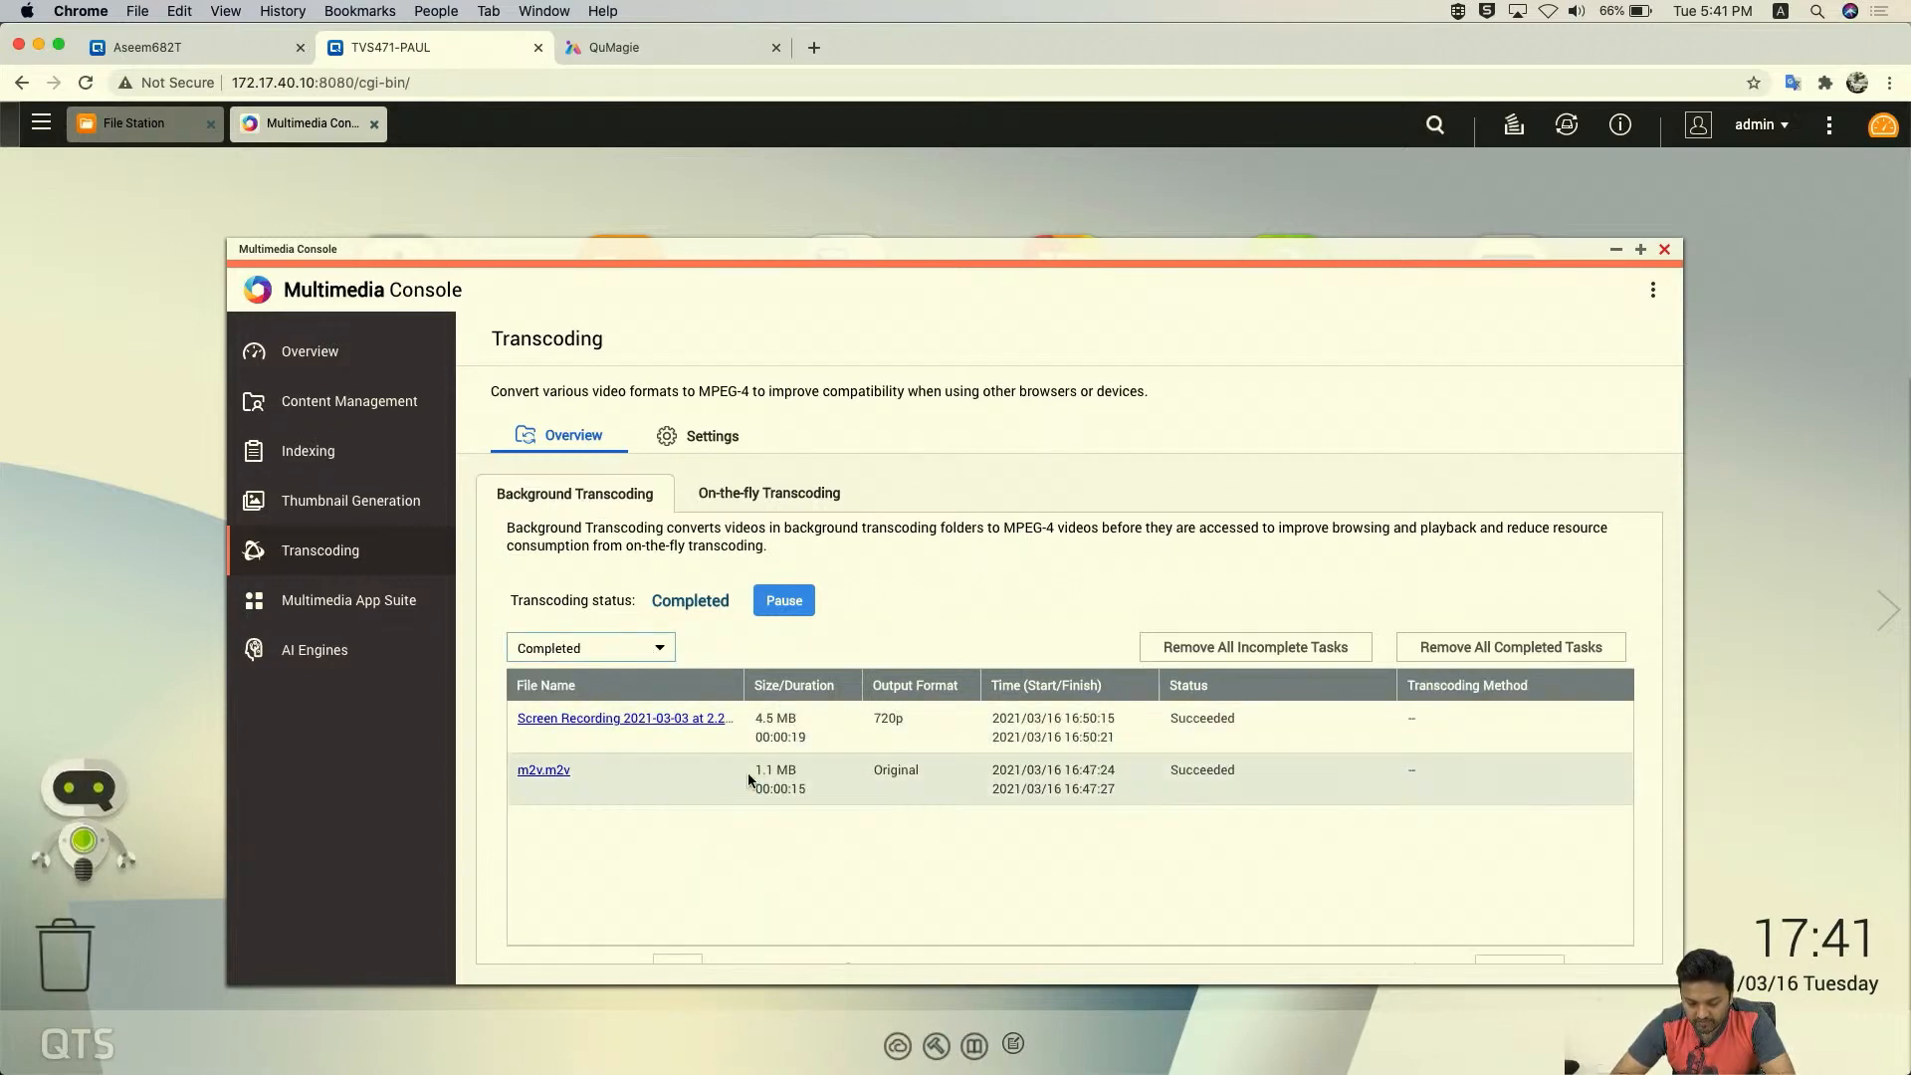
{"action": "left_click", "coordinate": [588, 652]}
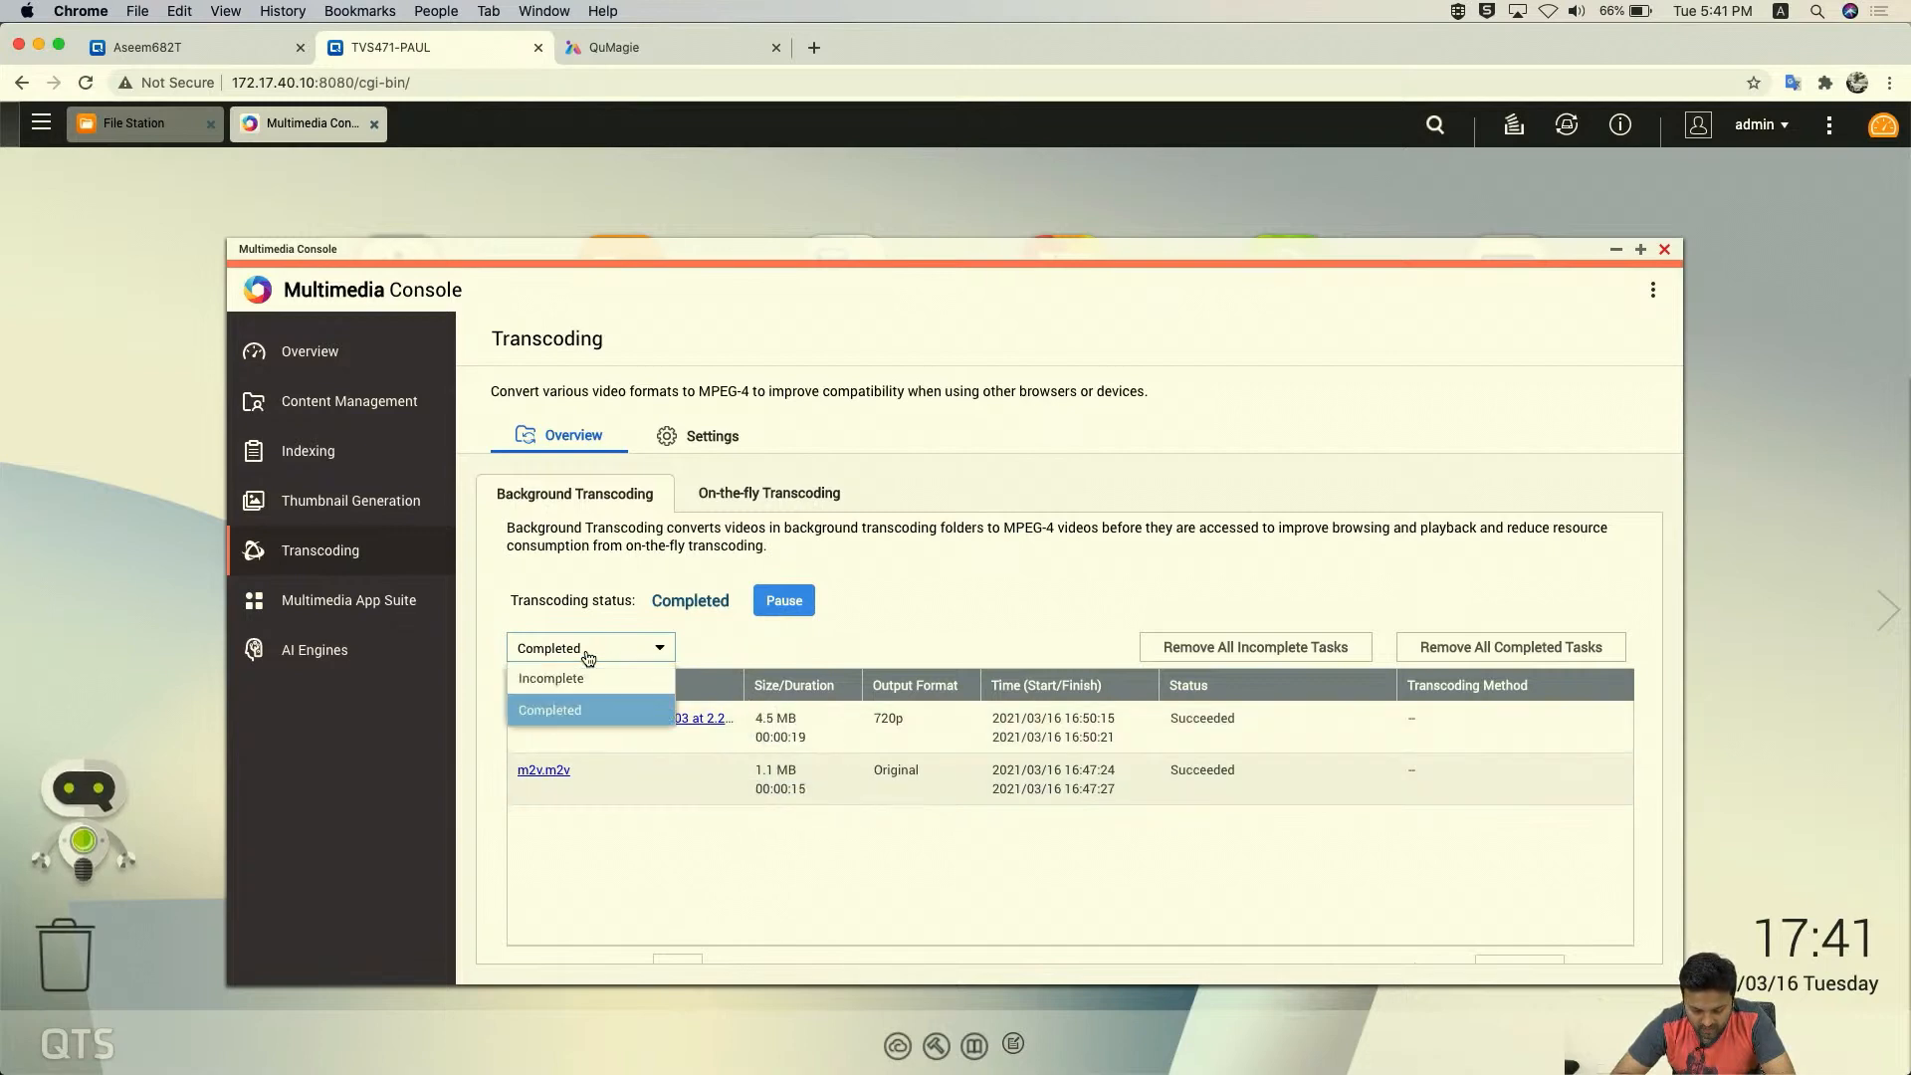
{"action": "left_click", "coordinate": [581, 681]}
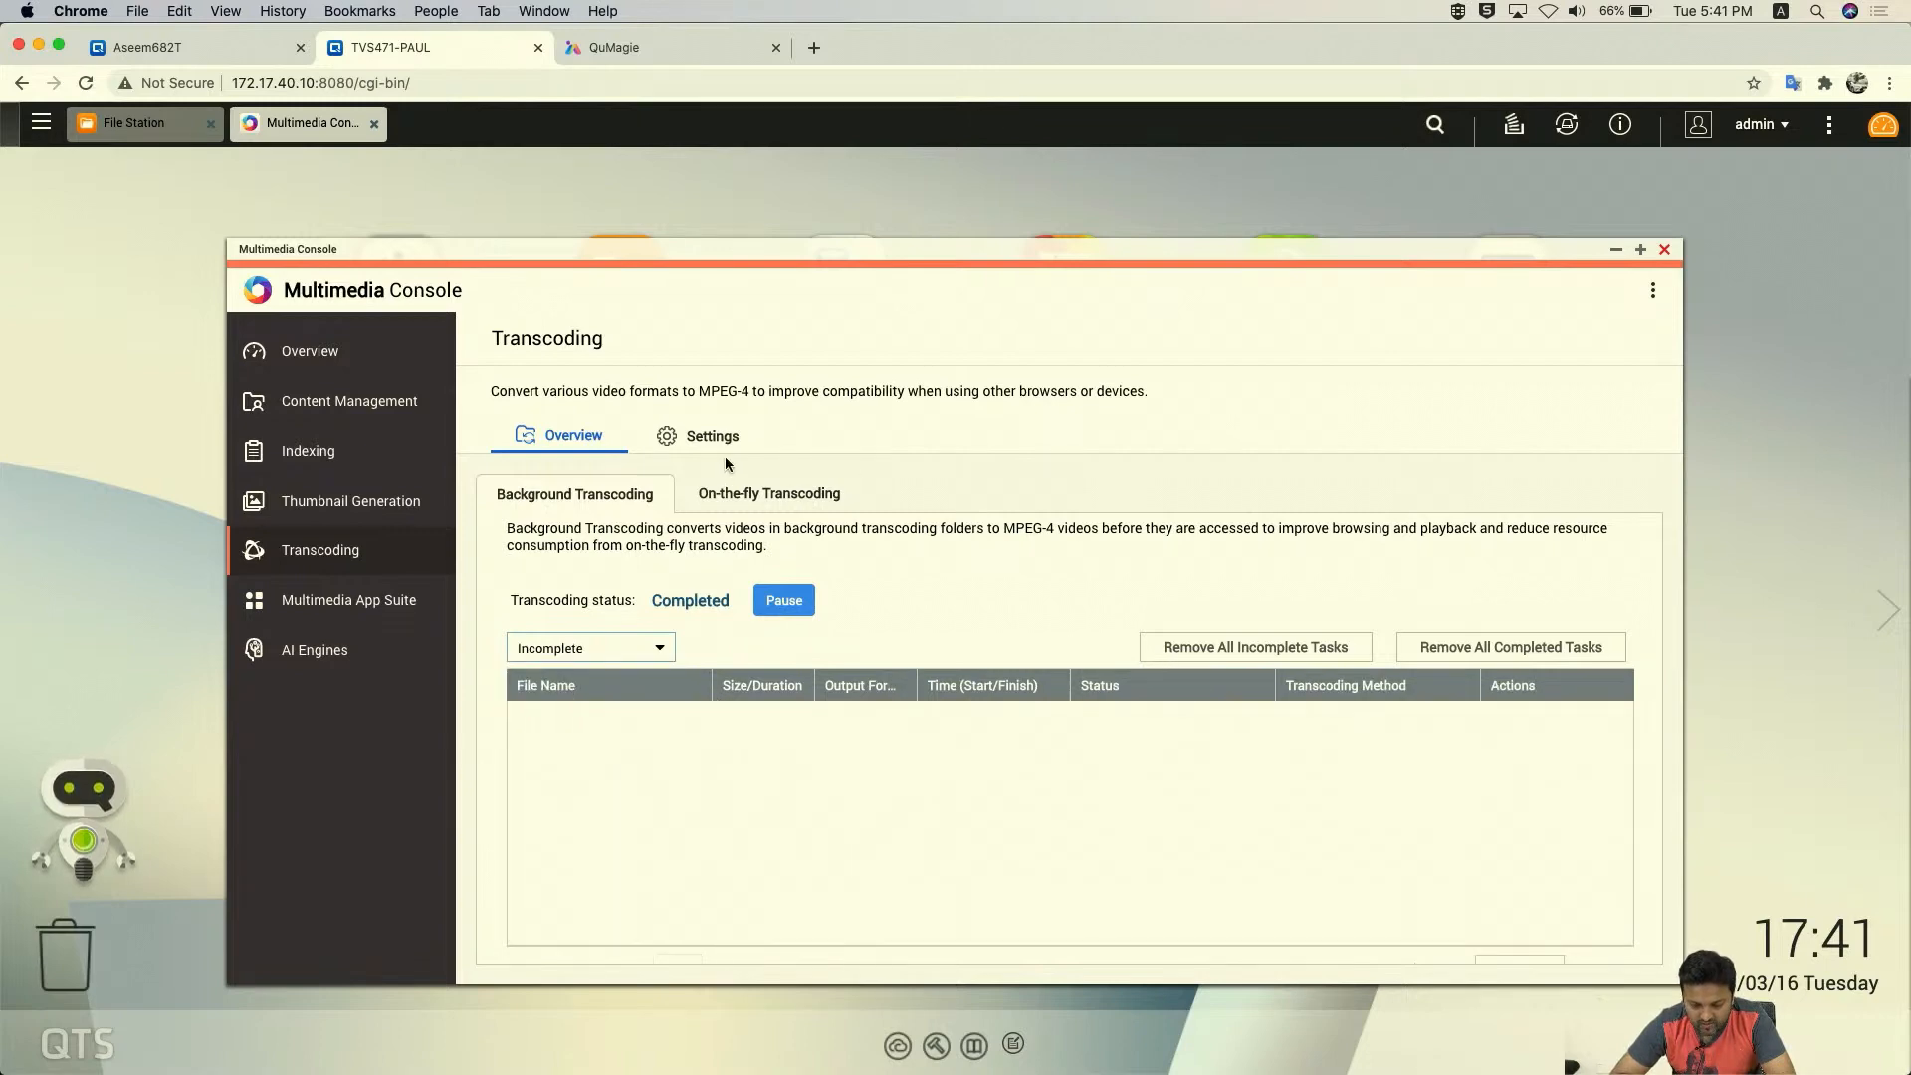
{"action": "left_click", "coordinate": [737, 495]}
{"action": "left_click", "coordinate": [617, 496]}
{"action": "left_click", "coordinate": [711, 436]}
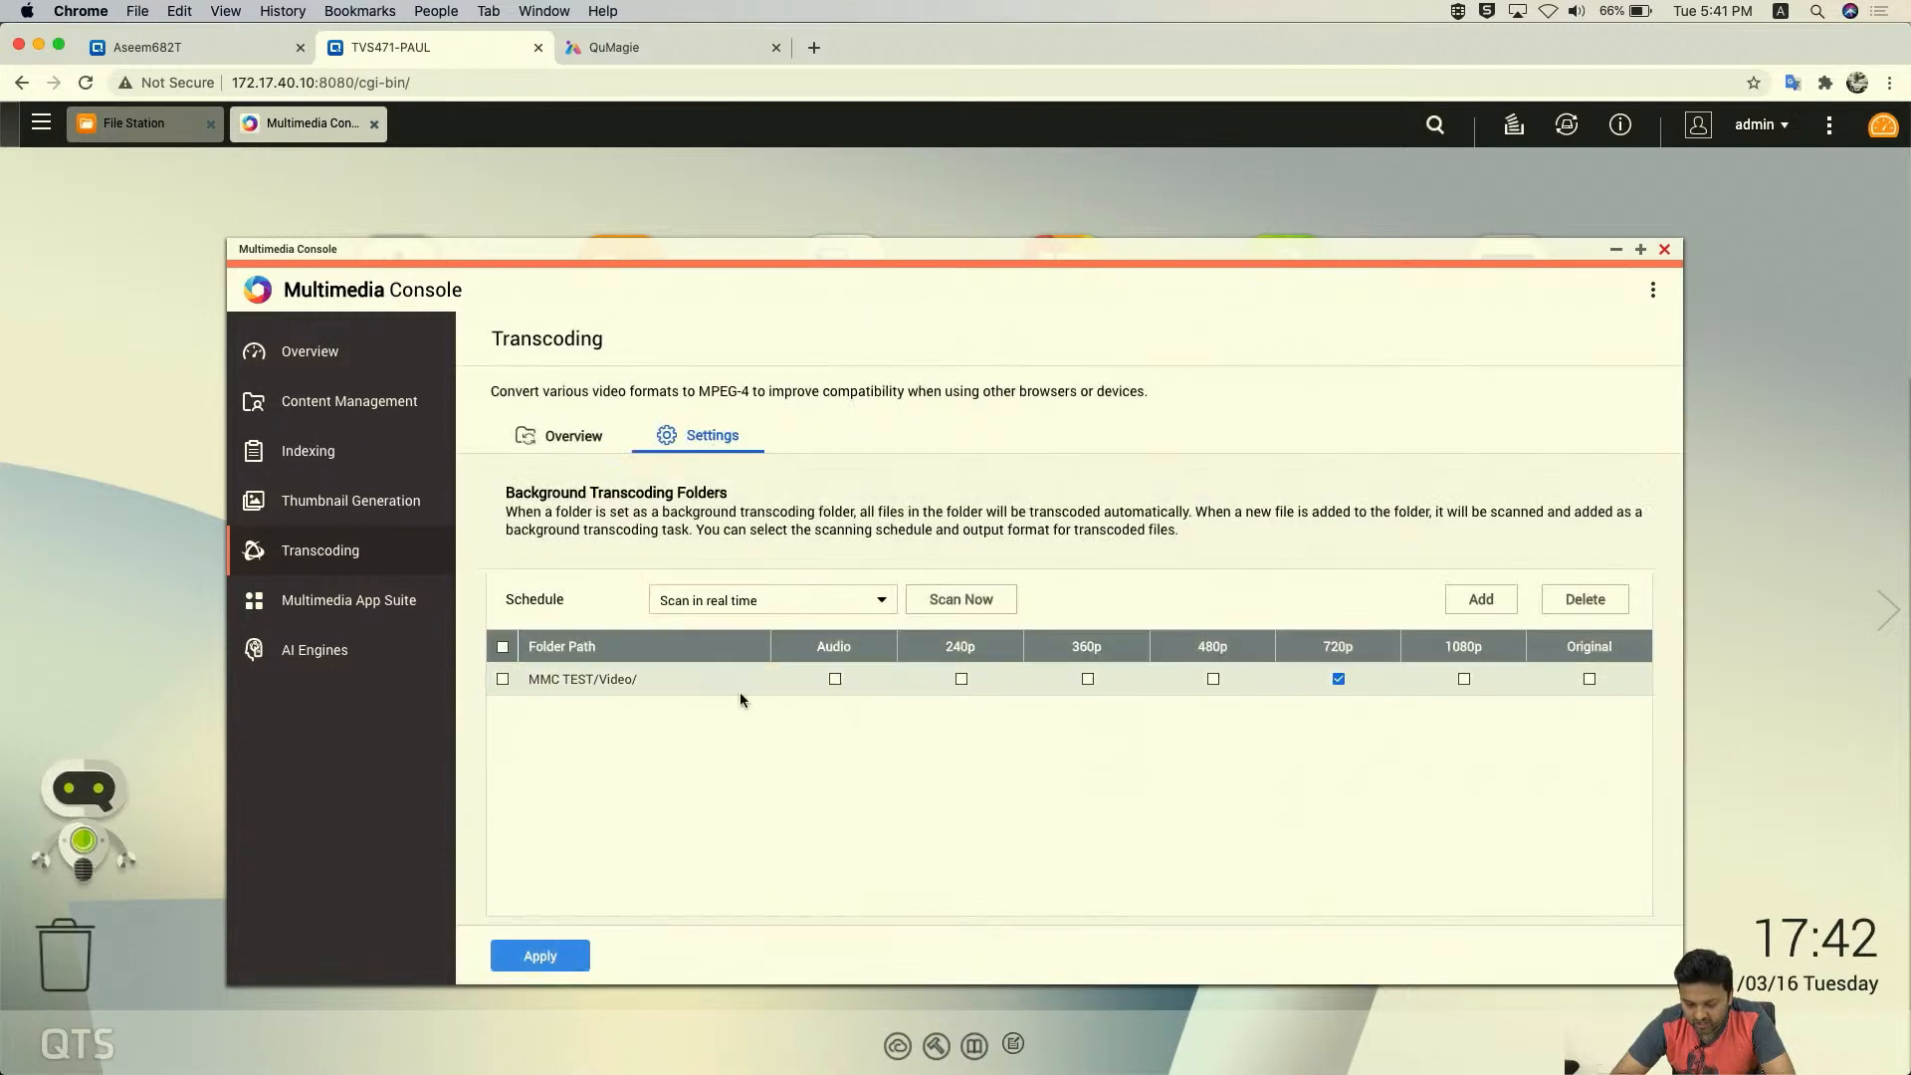
- Add Multimedia as a 1080p background transcoding folder, dropping 360p, and apply
{"action": "left_click", "coordinate": [1480, 599]}
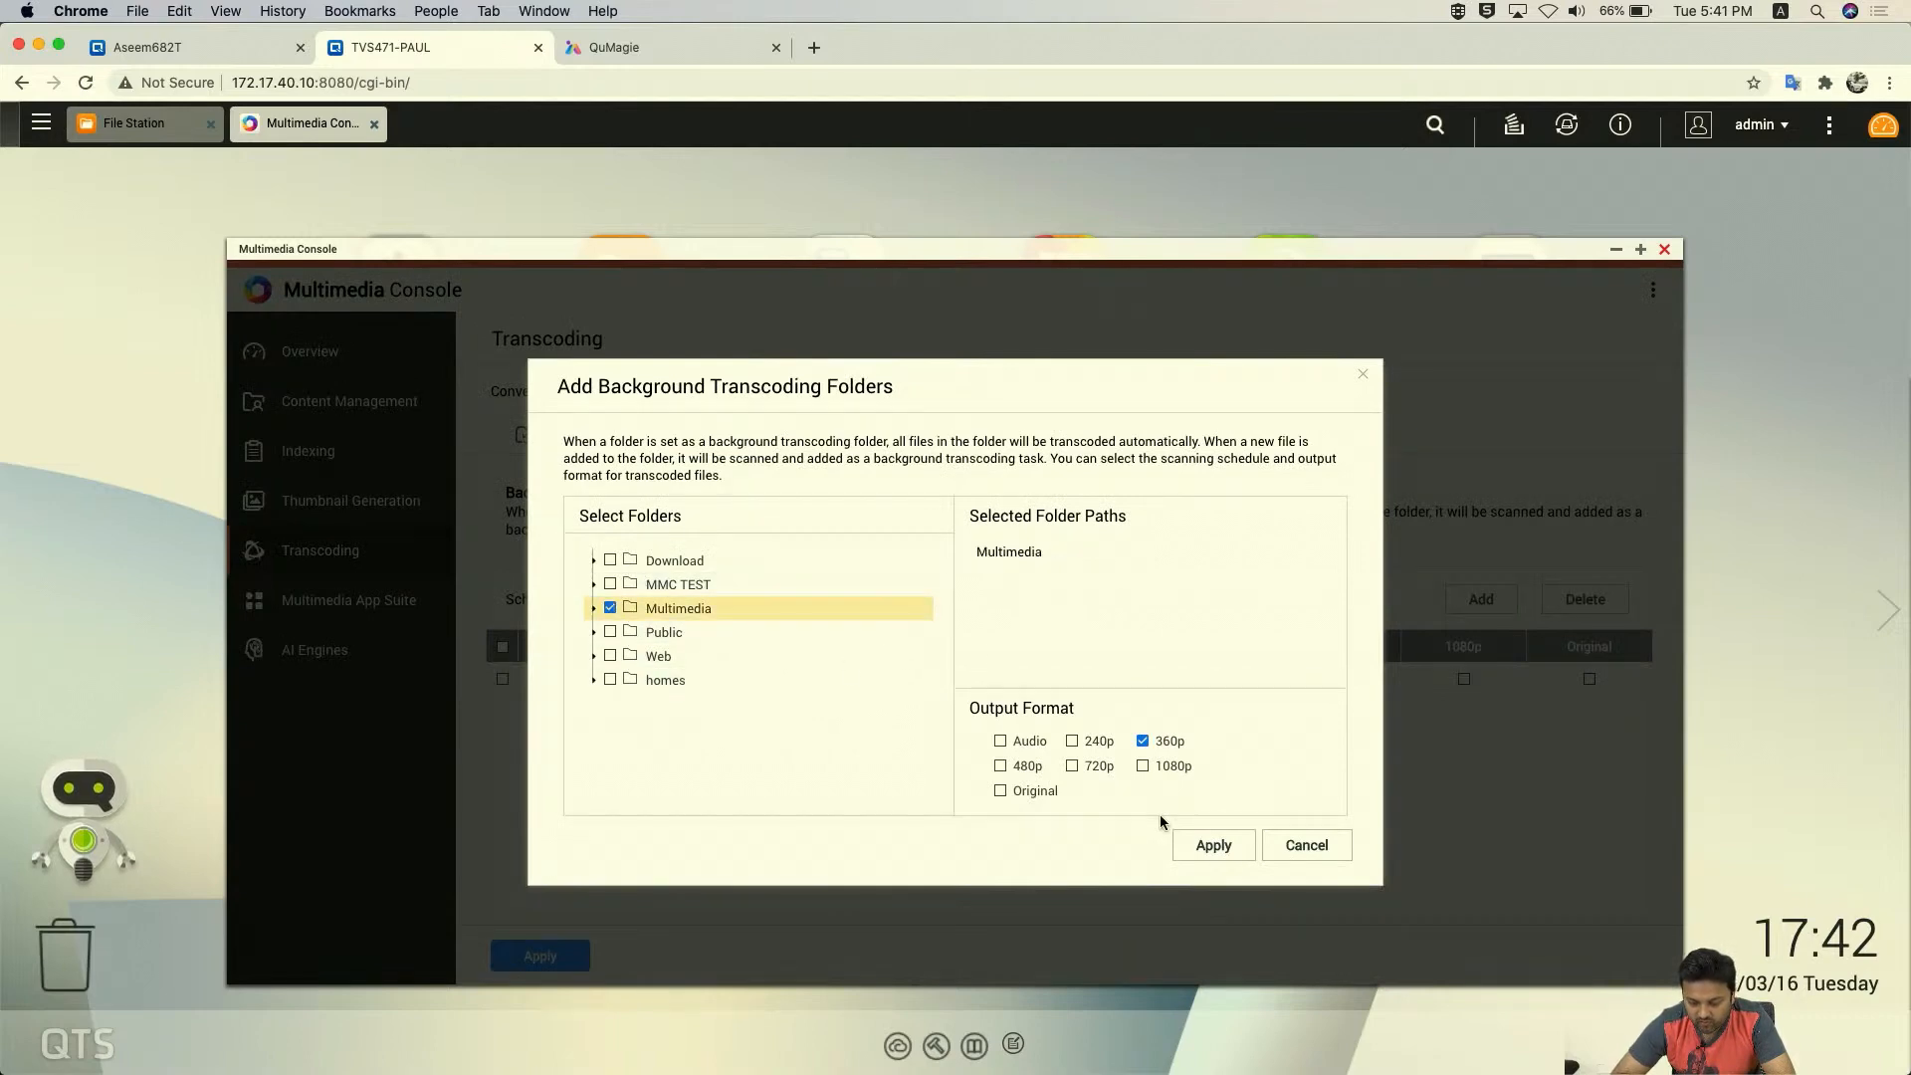
{"action": "left_click", "coordinate": [1141, 743]}
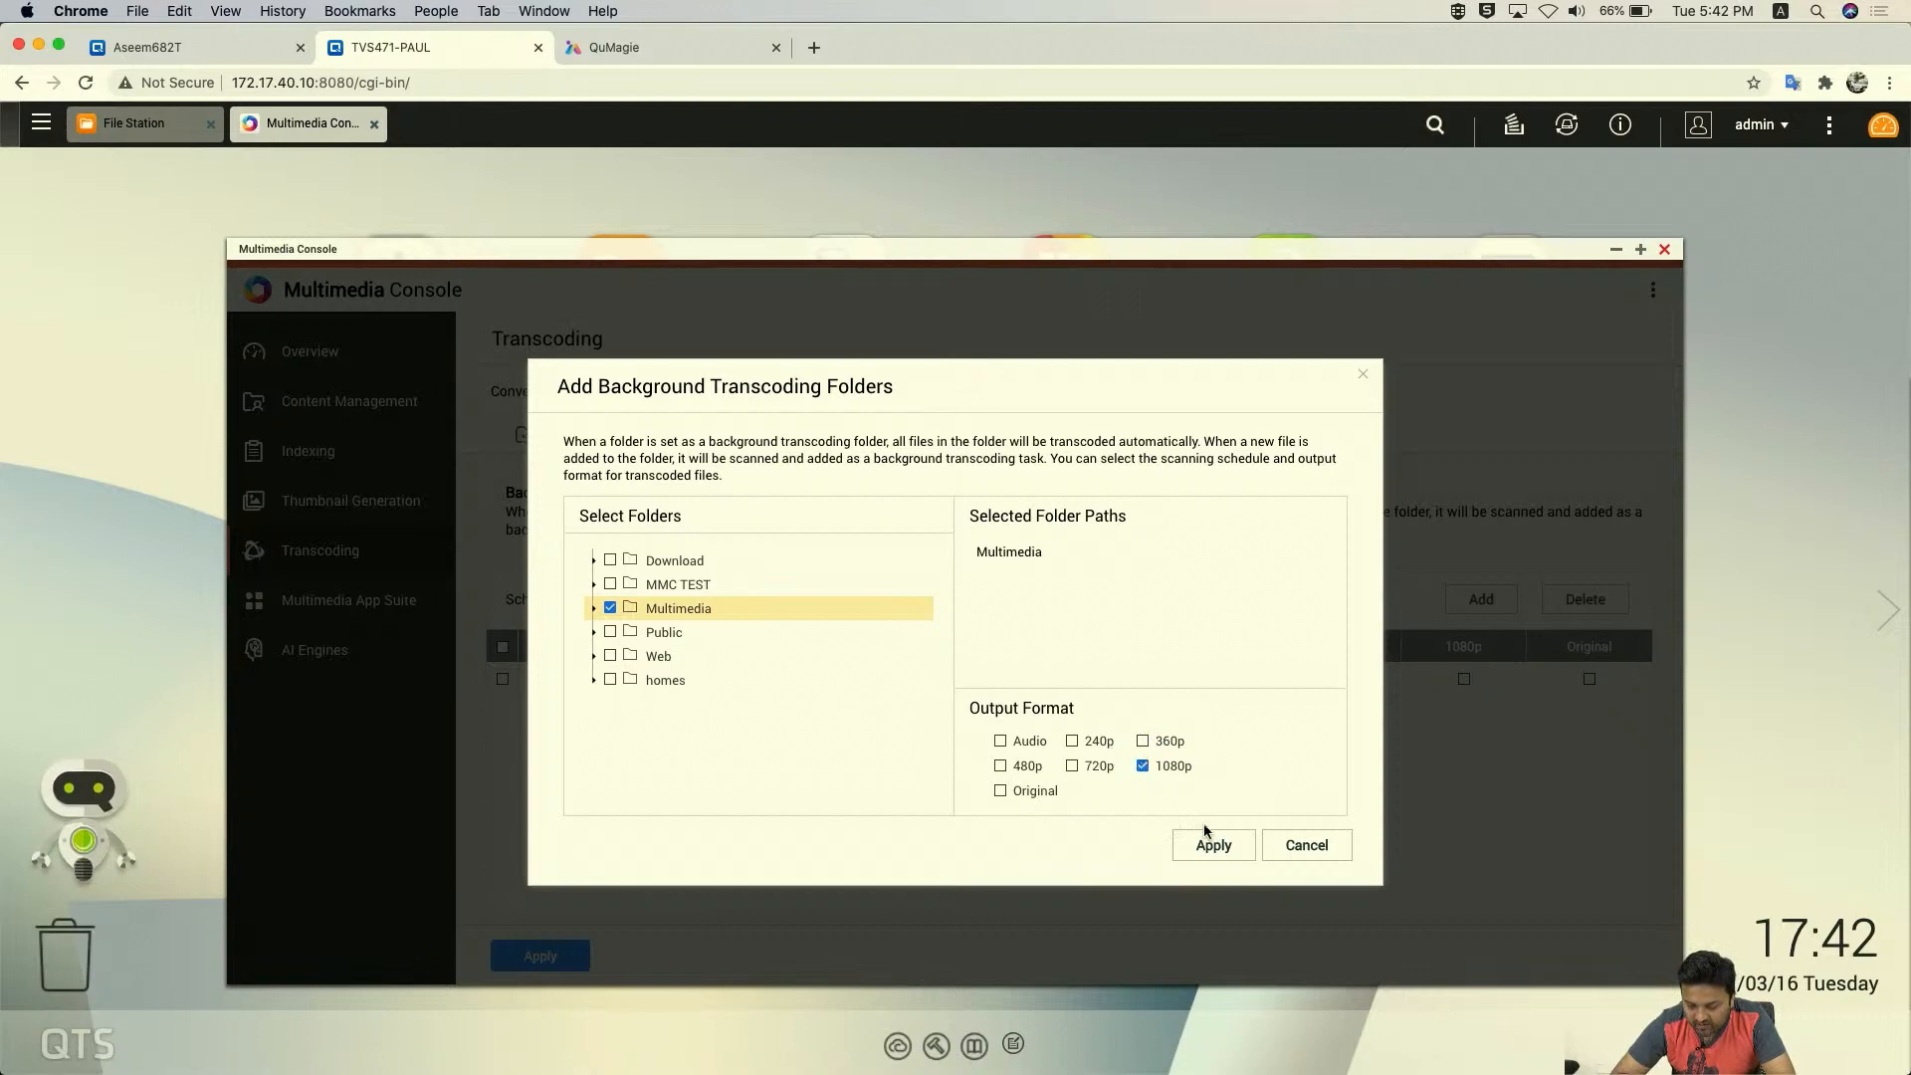
{"action": "left_click", "coordinate": [1214, 846]}
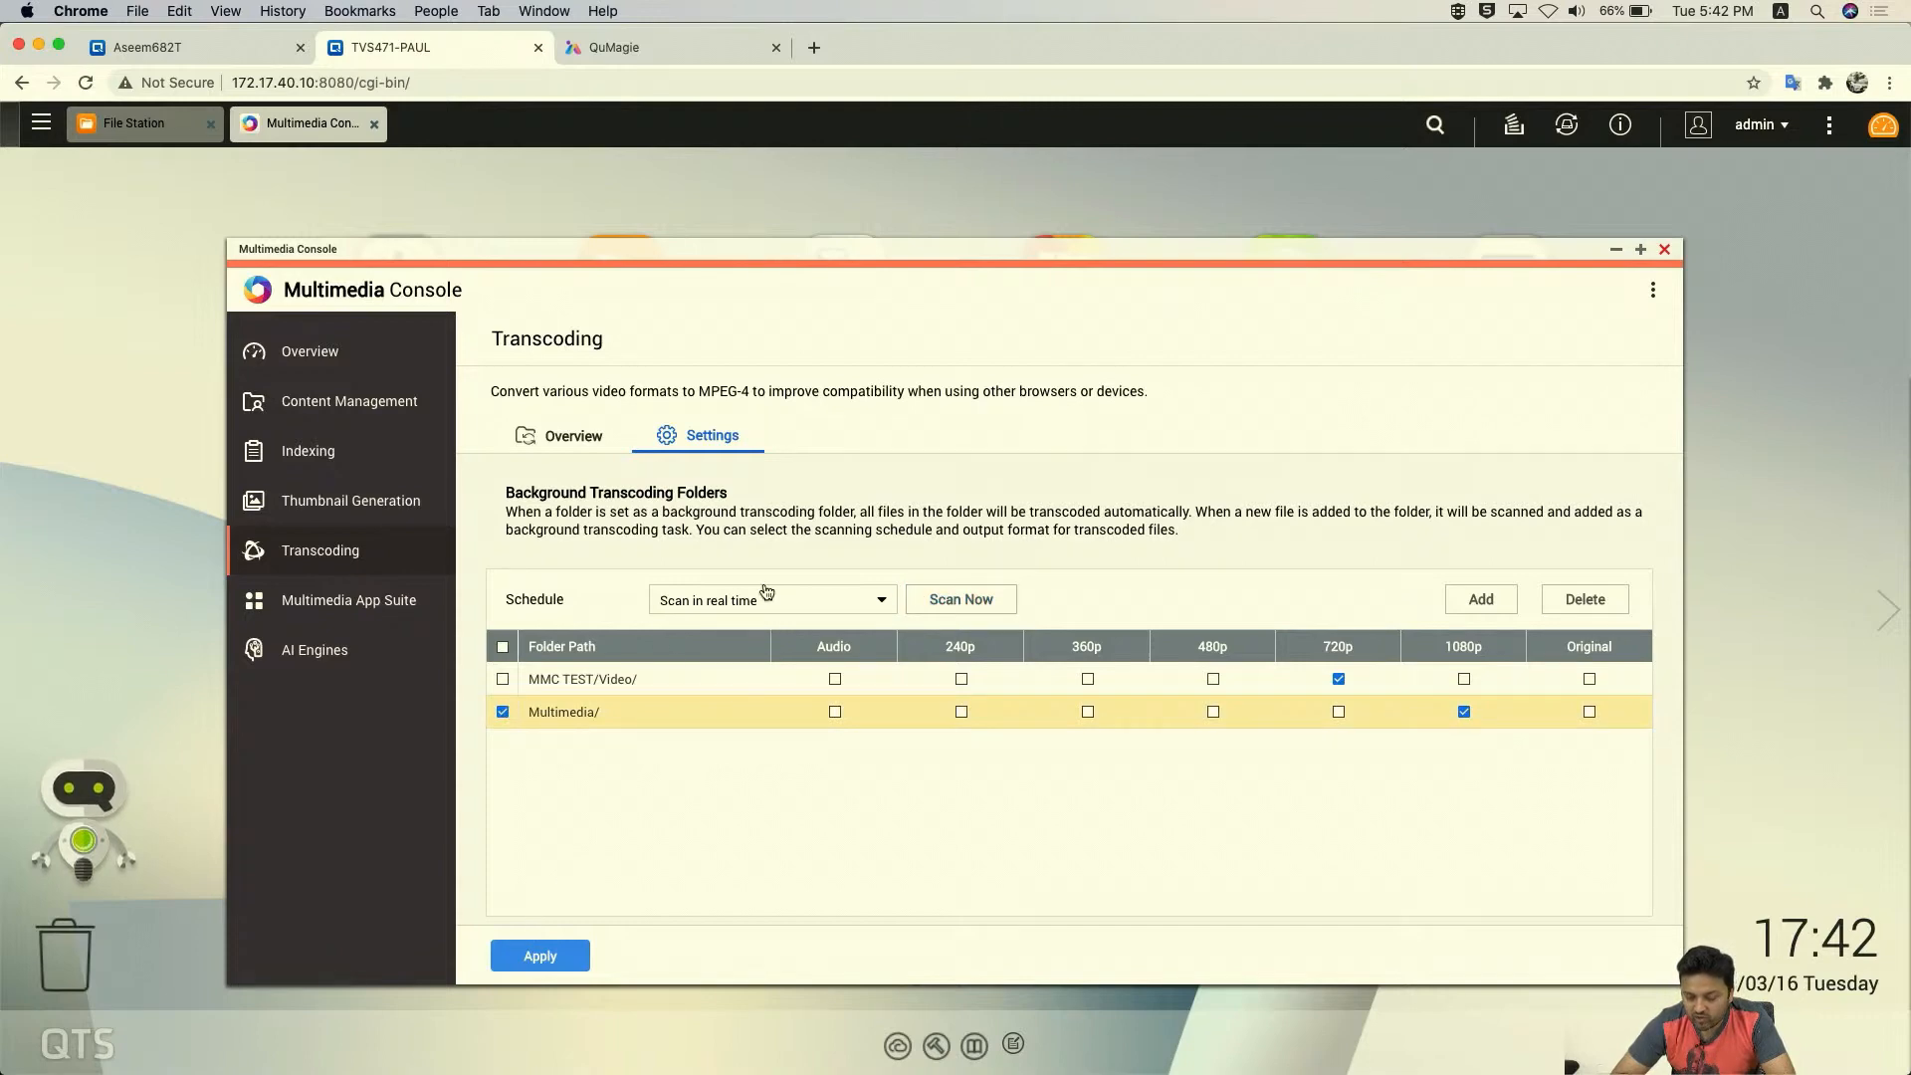
{"action": "left_click", "coordinate": [502, 647]}
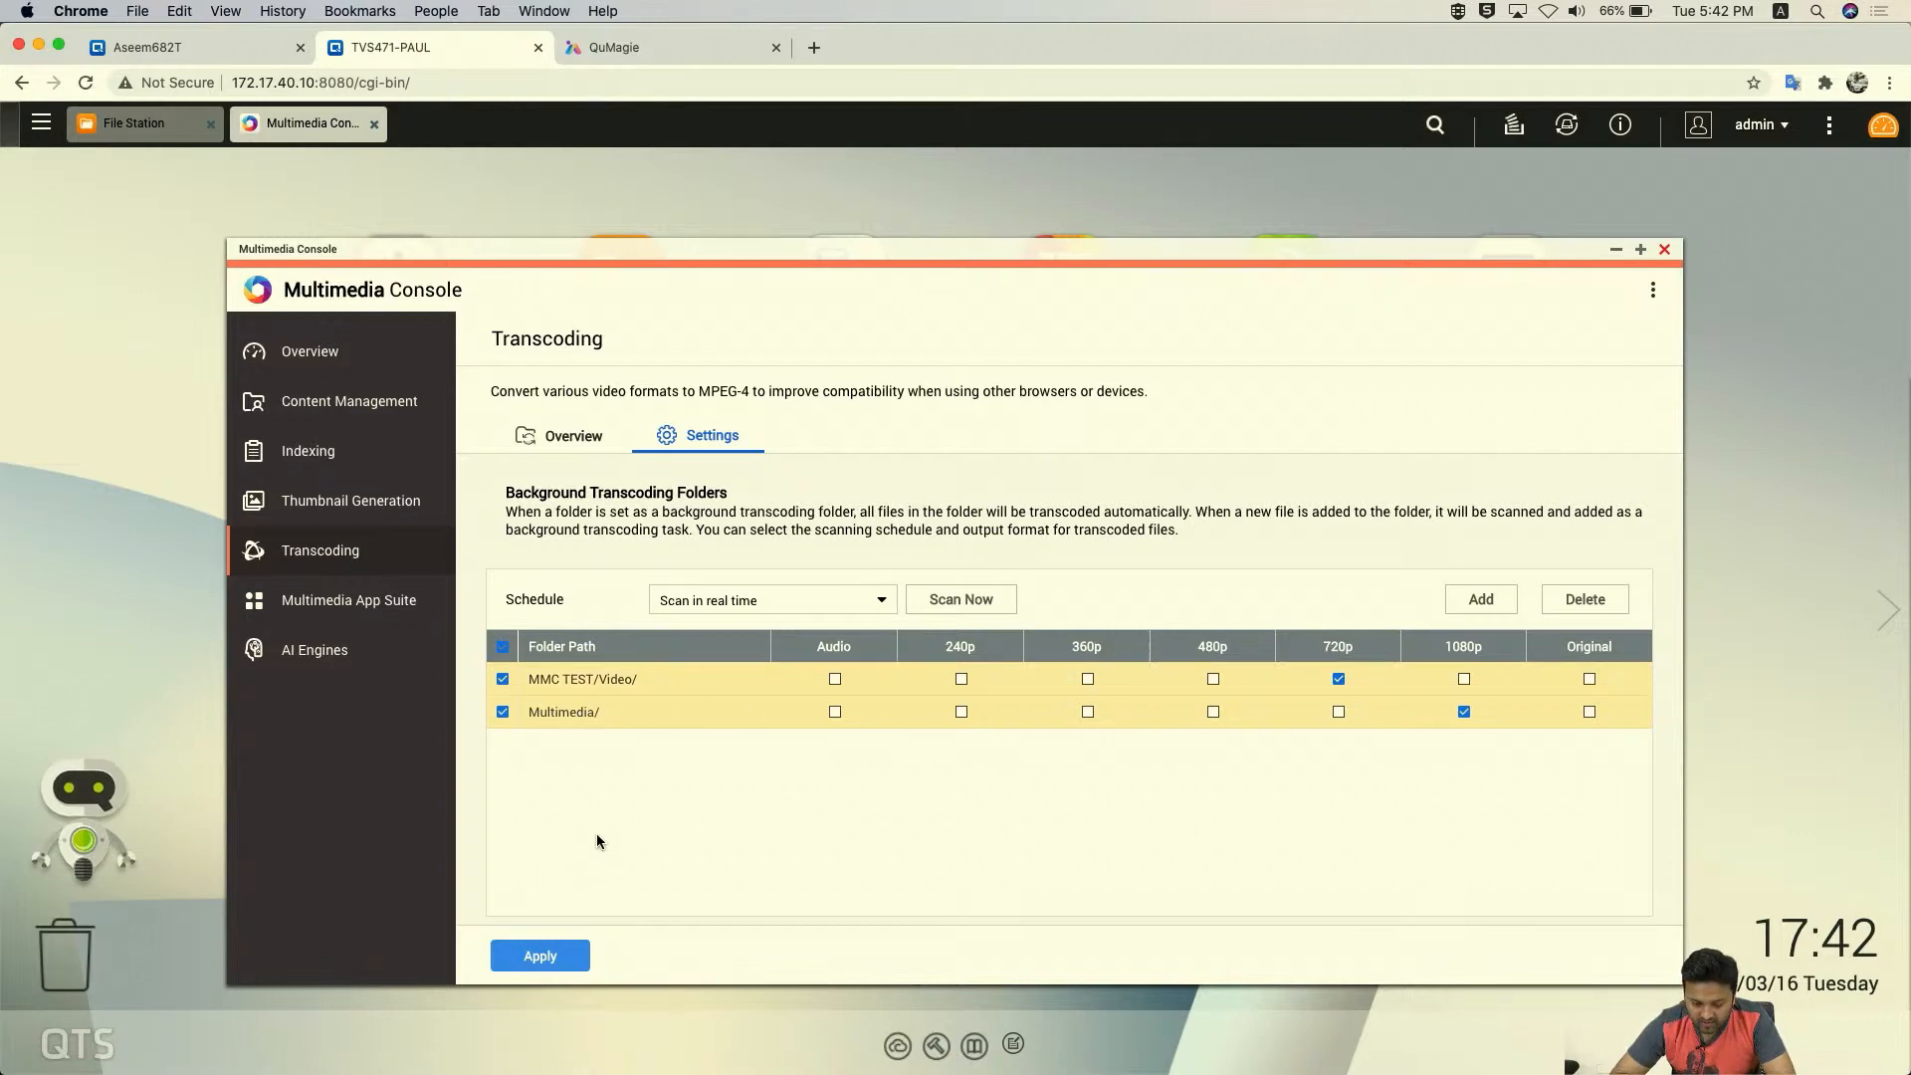
{"action": "left_click", "coordinate": [527, 959]}
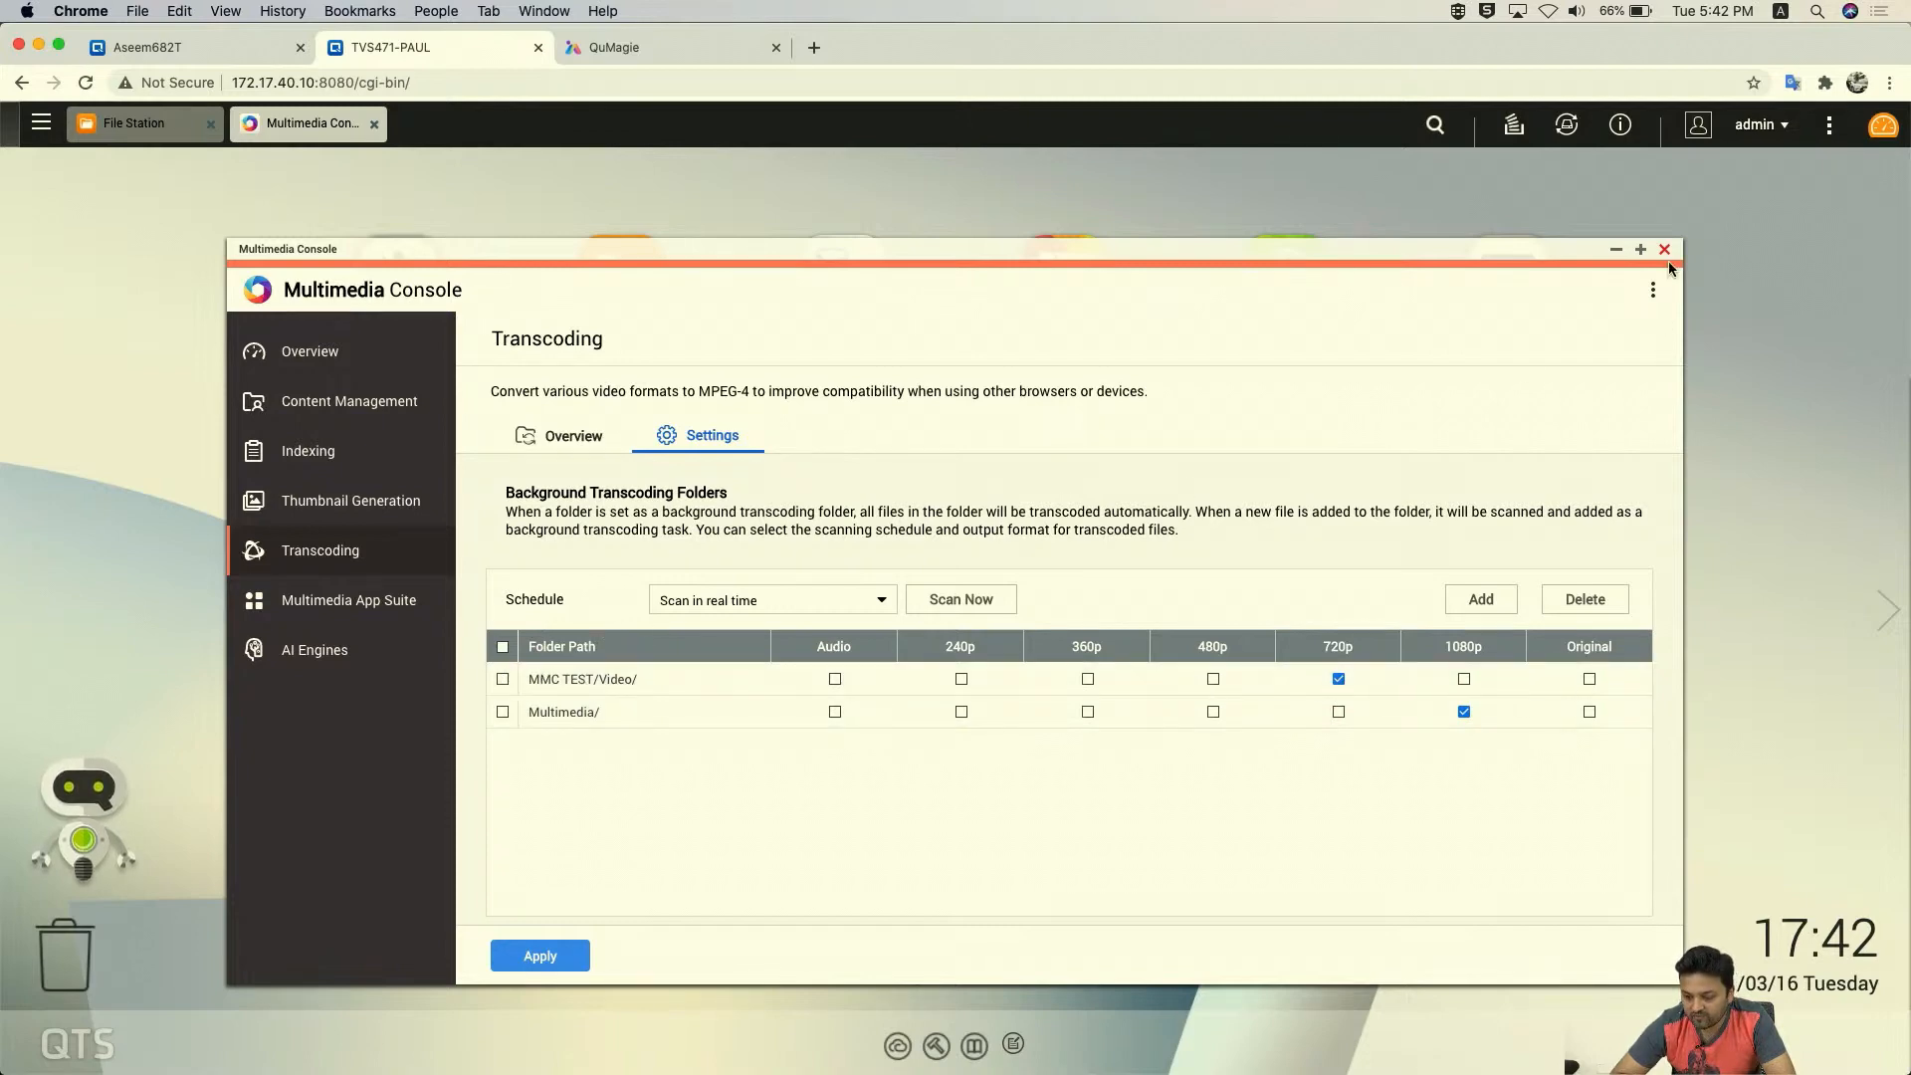
{"action": "left_click", "coordinate": [575, 435]}
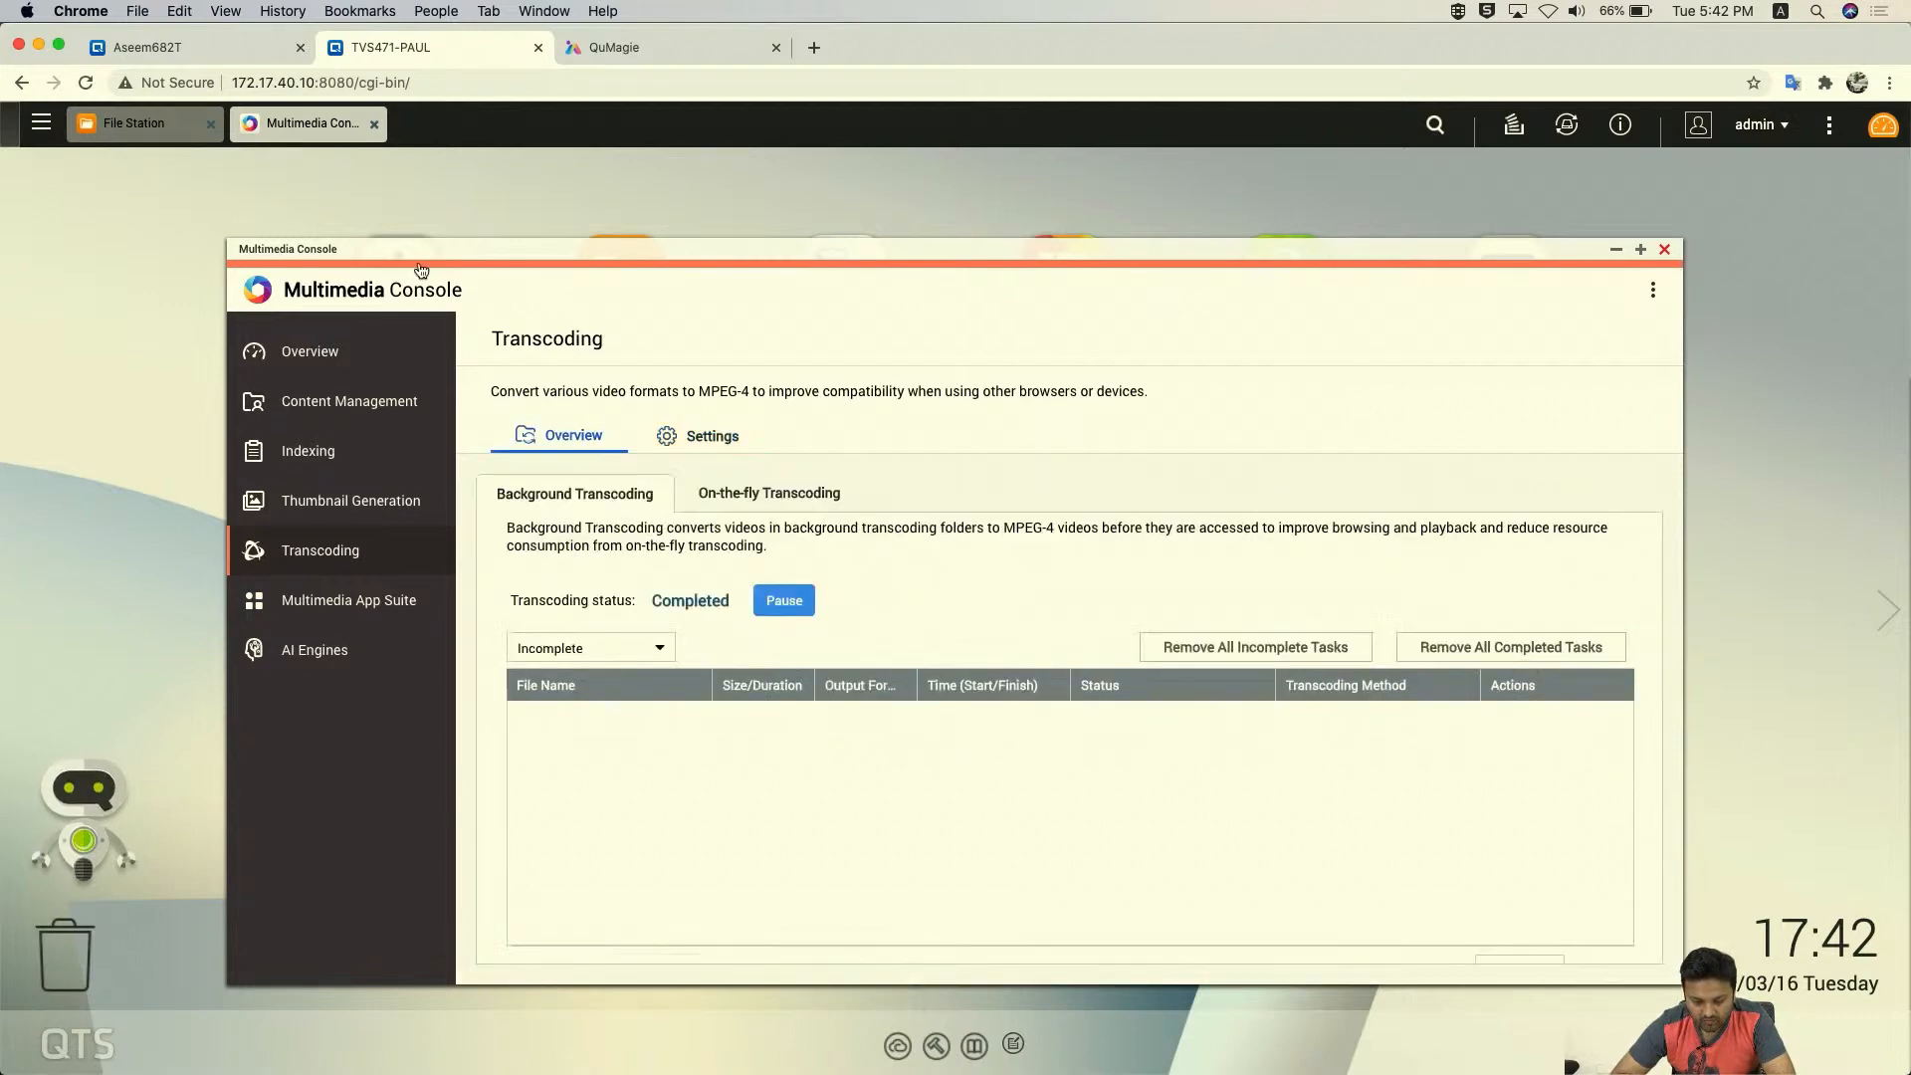
{"action": "left_click", "coordinate": [117, 126]}
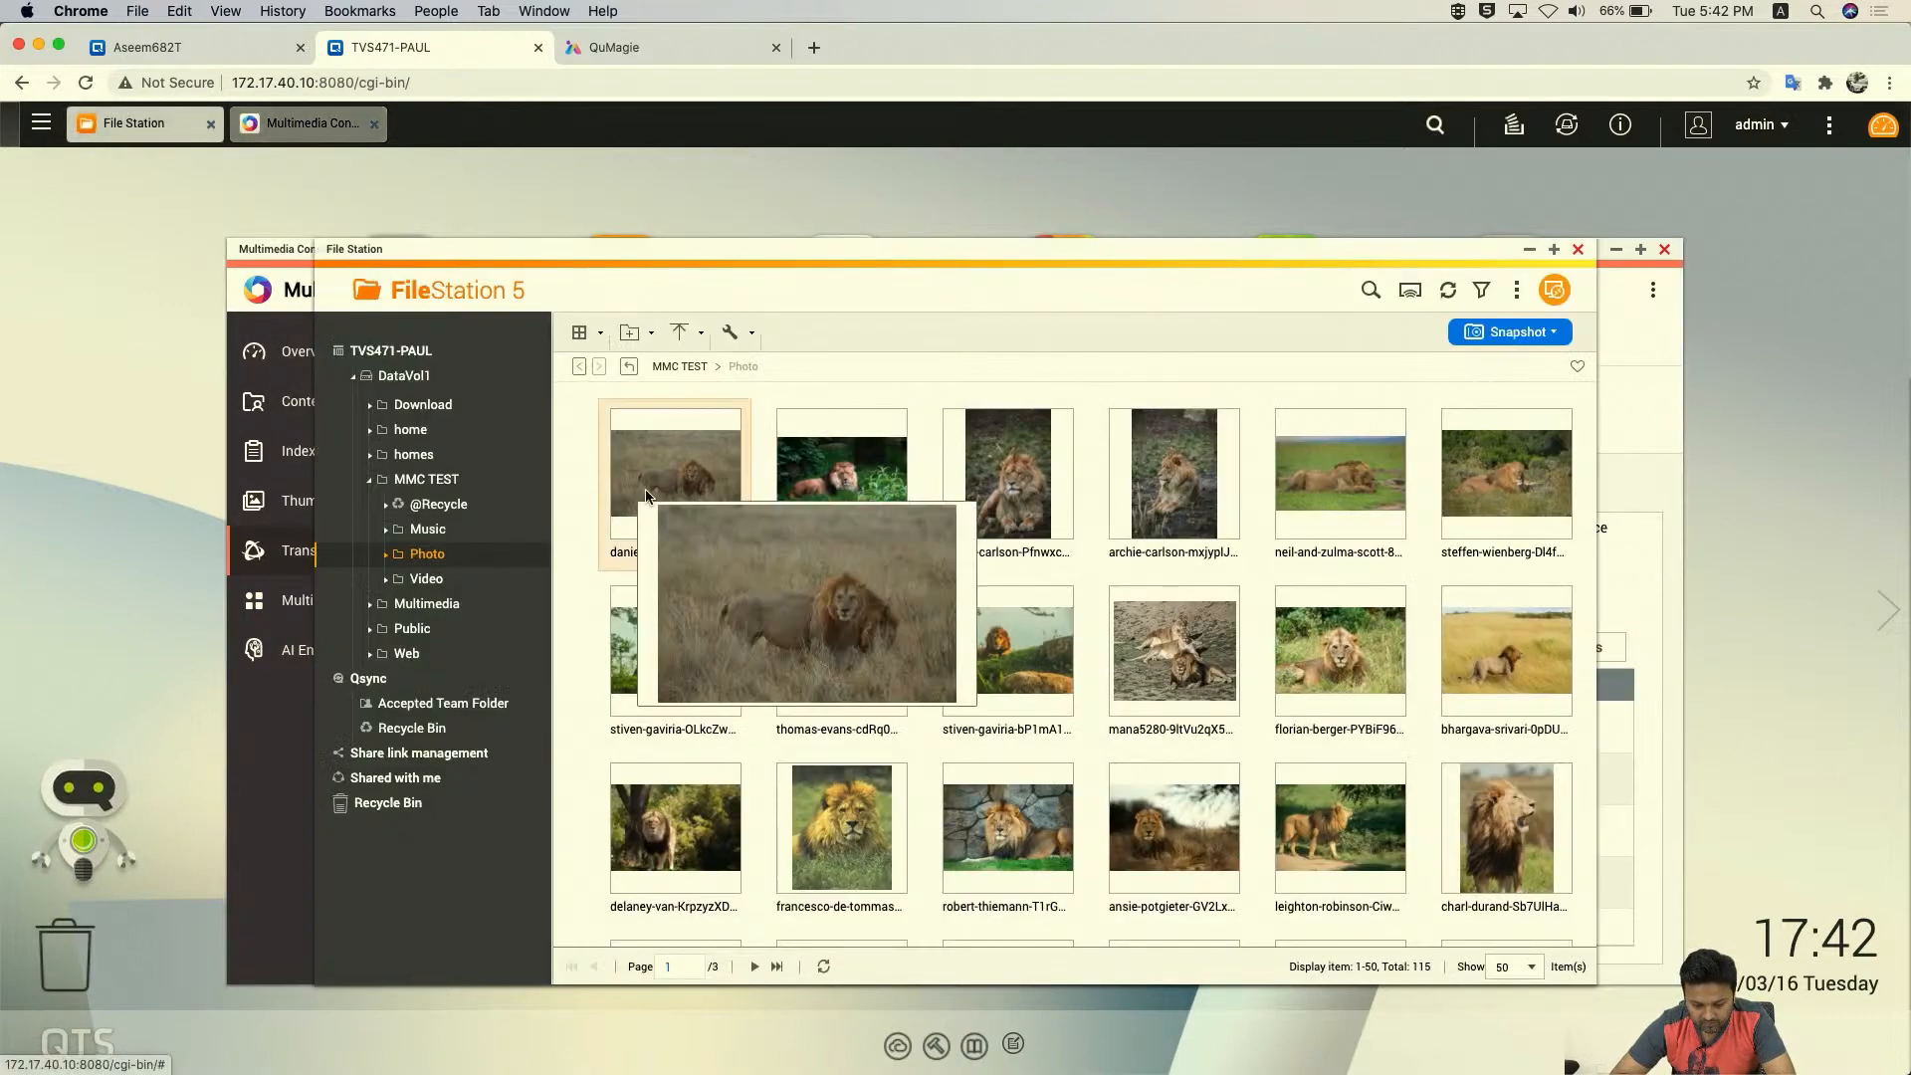
{"action": "left_click", "coordinate": [428, 579]}
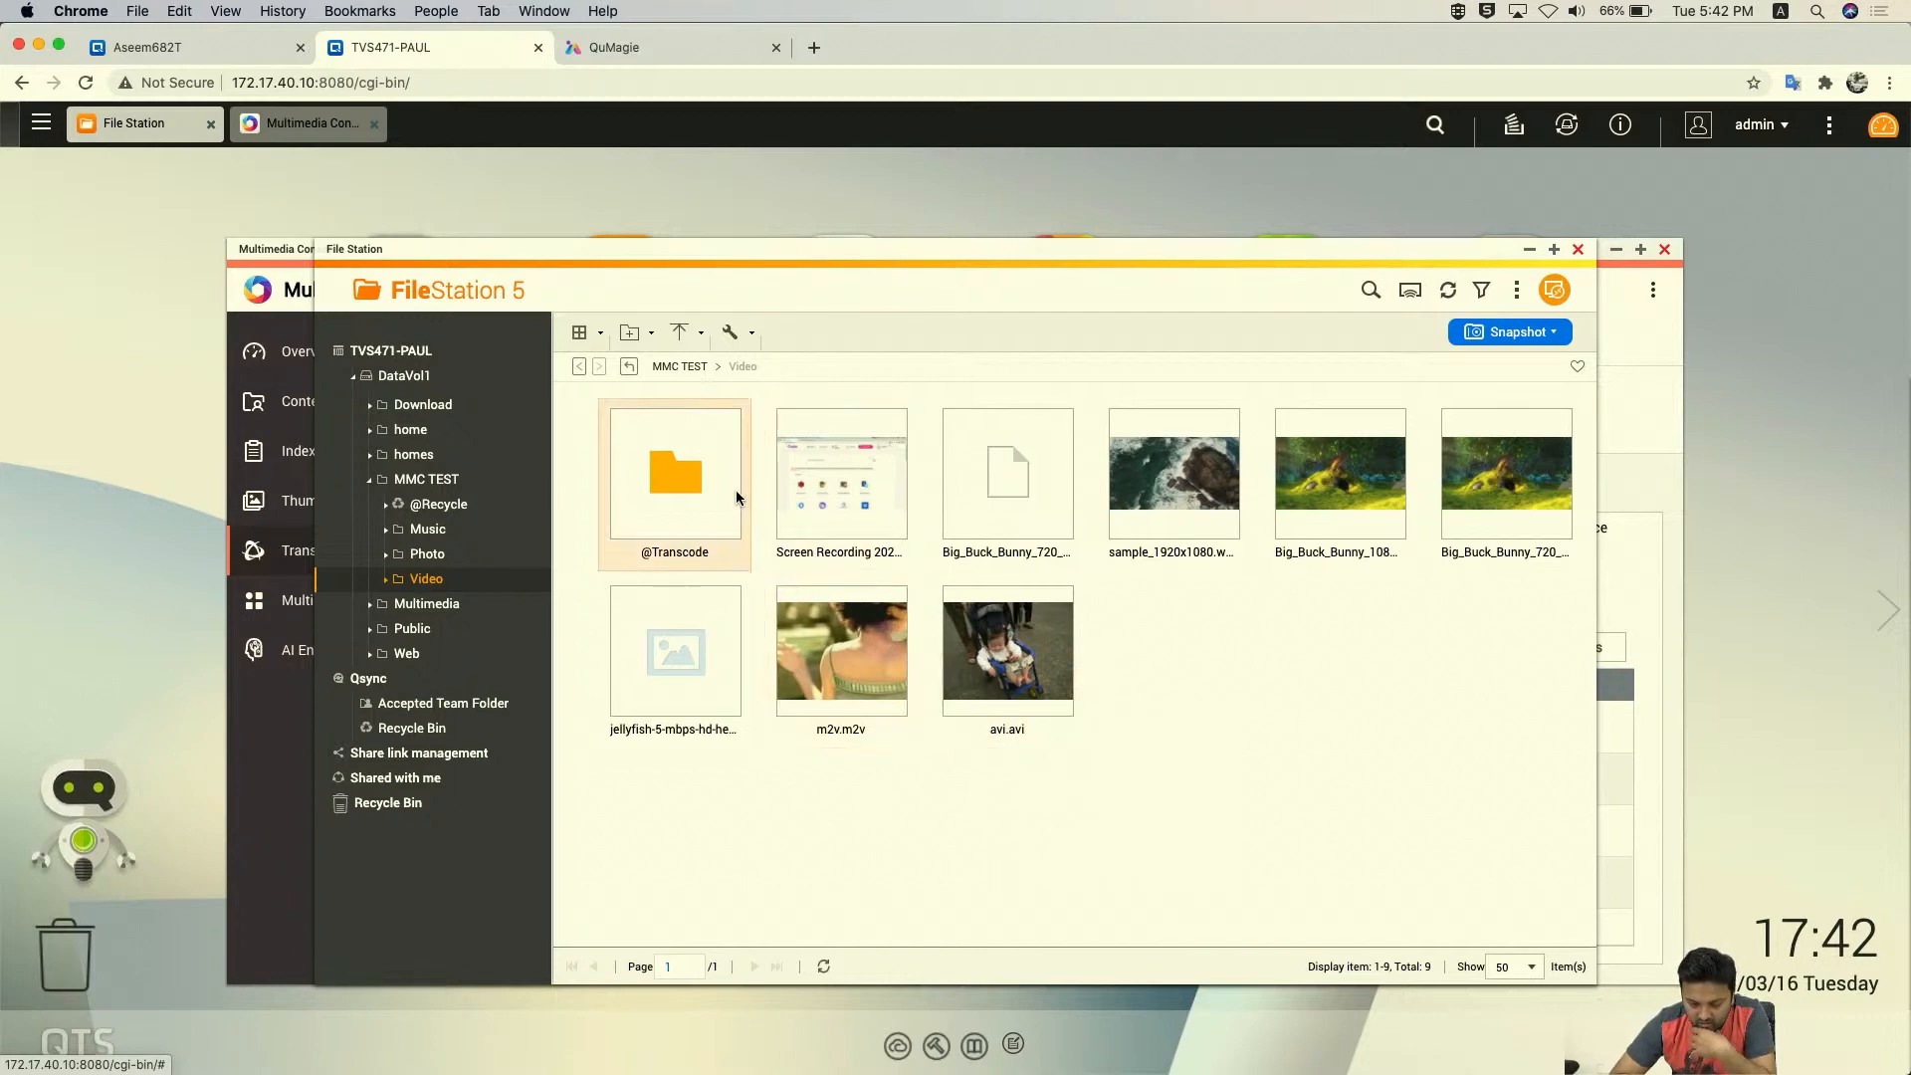
{"action": "double_click", "coordinate": [736, 490]}
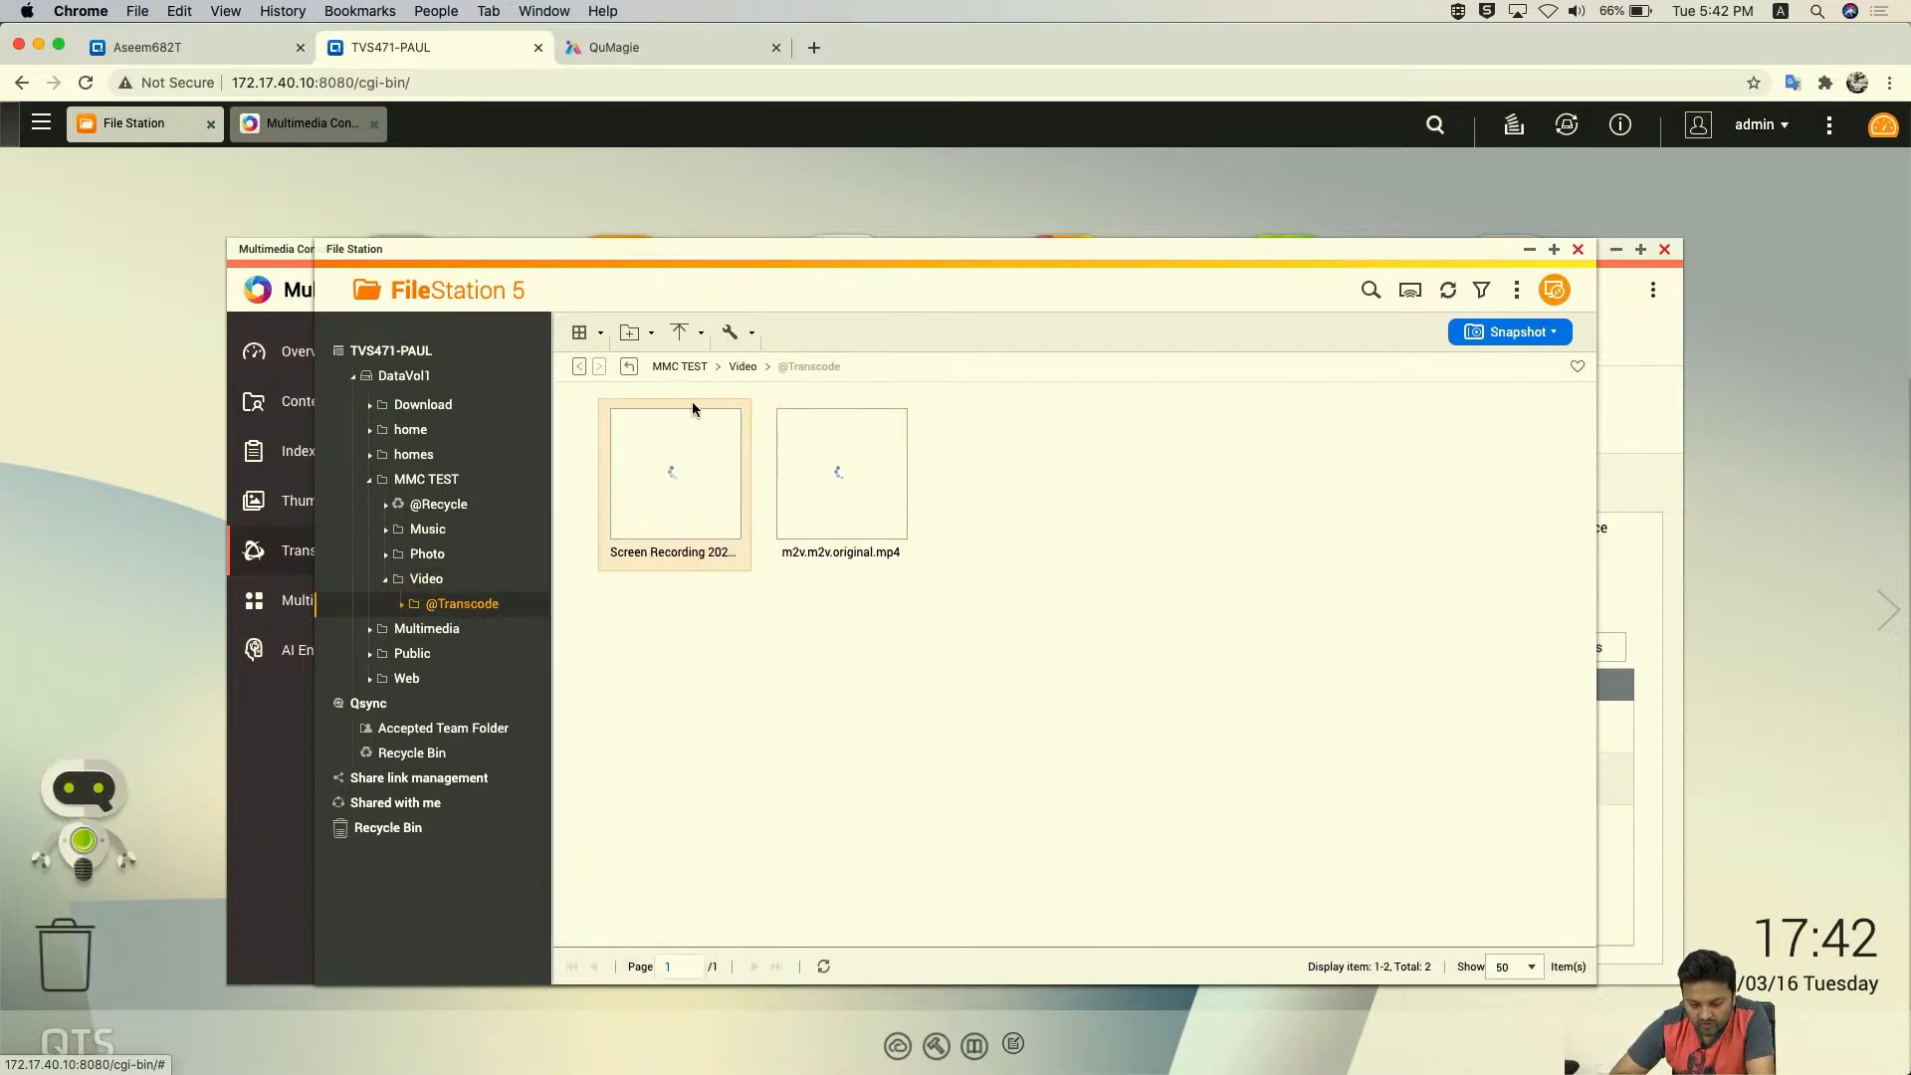
{"action": "left_click", "coordinate": [741, 367]}
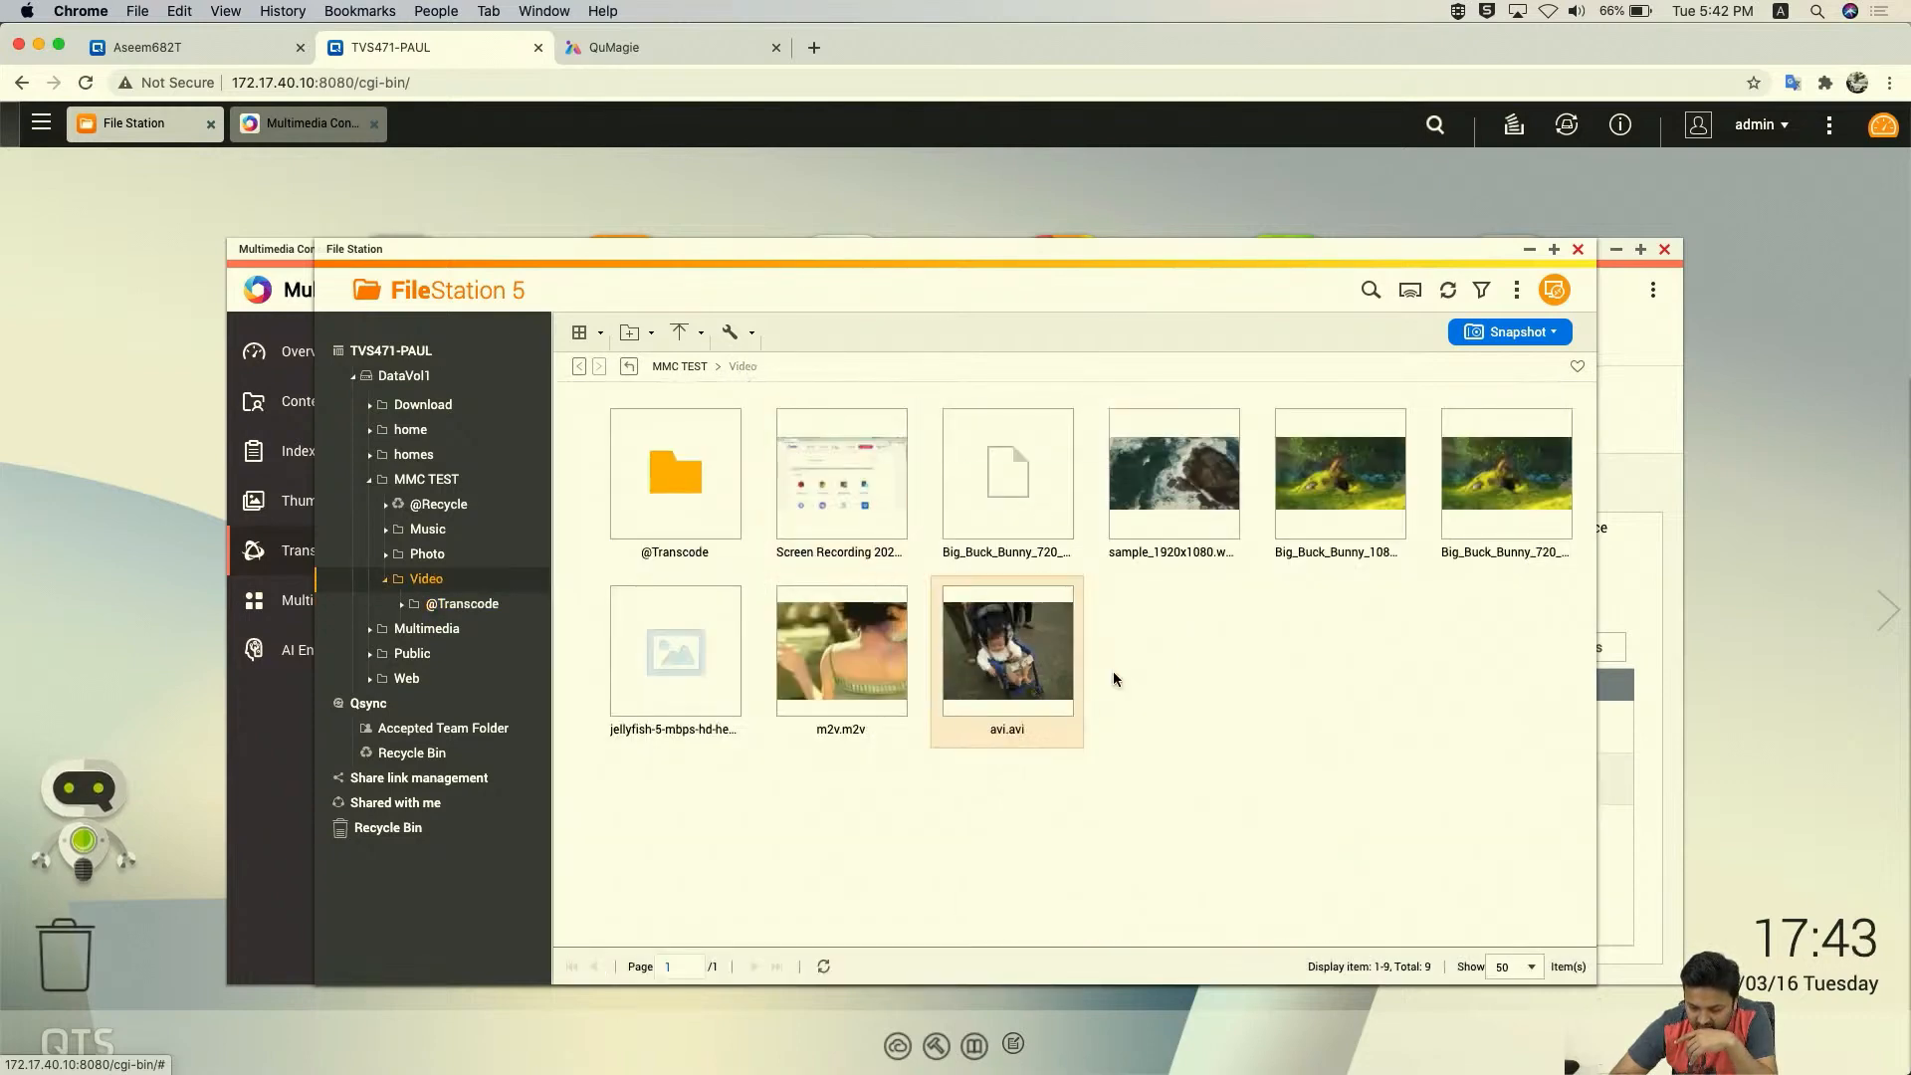
- Upload ImportRAW to KVM.mp4 from the Desktop via Upload > File into MMC TEST/Video
{"action": "left_click", "coordinate": [683, 338]}
{"action": "left_click", "coordinate": [710, 374]}
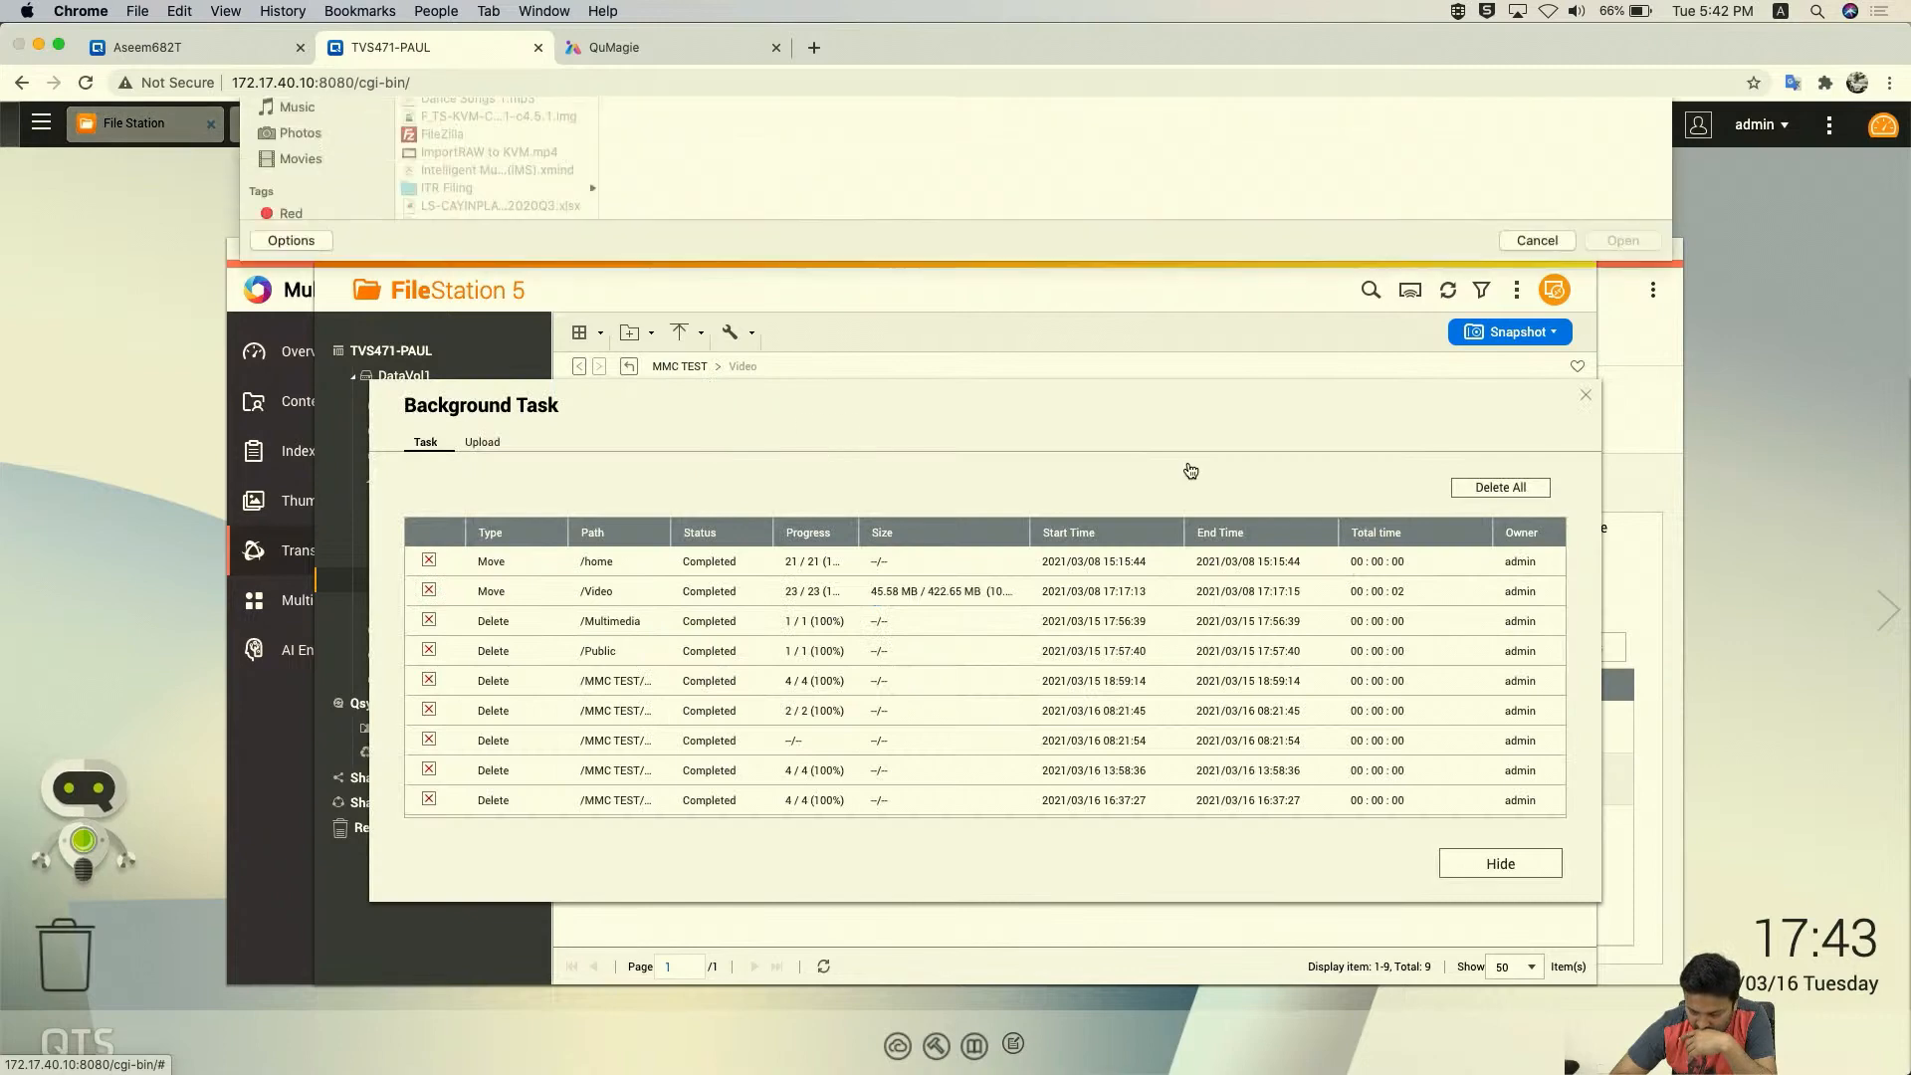
{"action": "scroll", "coordinate": [532, 298], "scroll_direction": "down", "scroll_amount": 5}
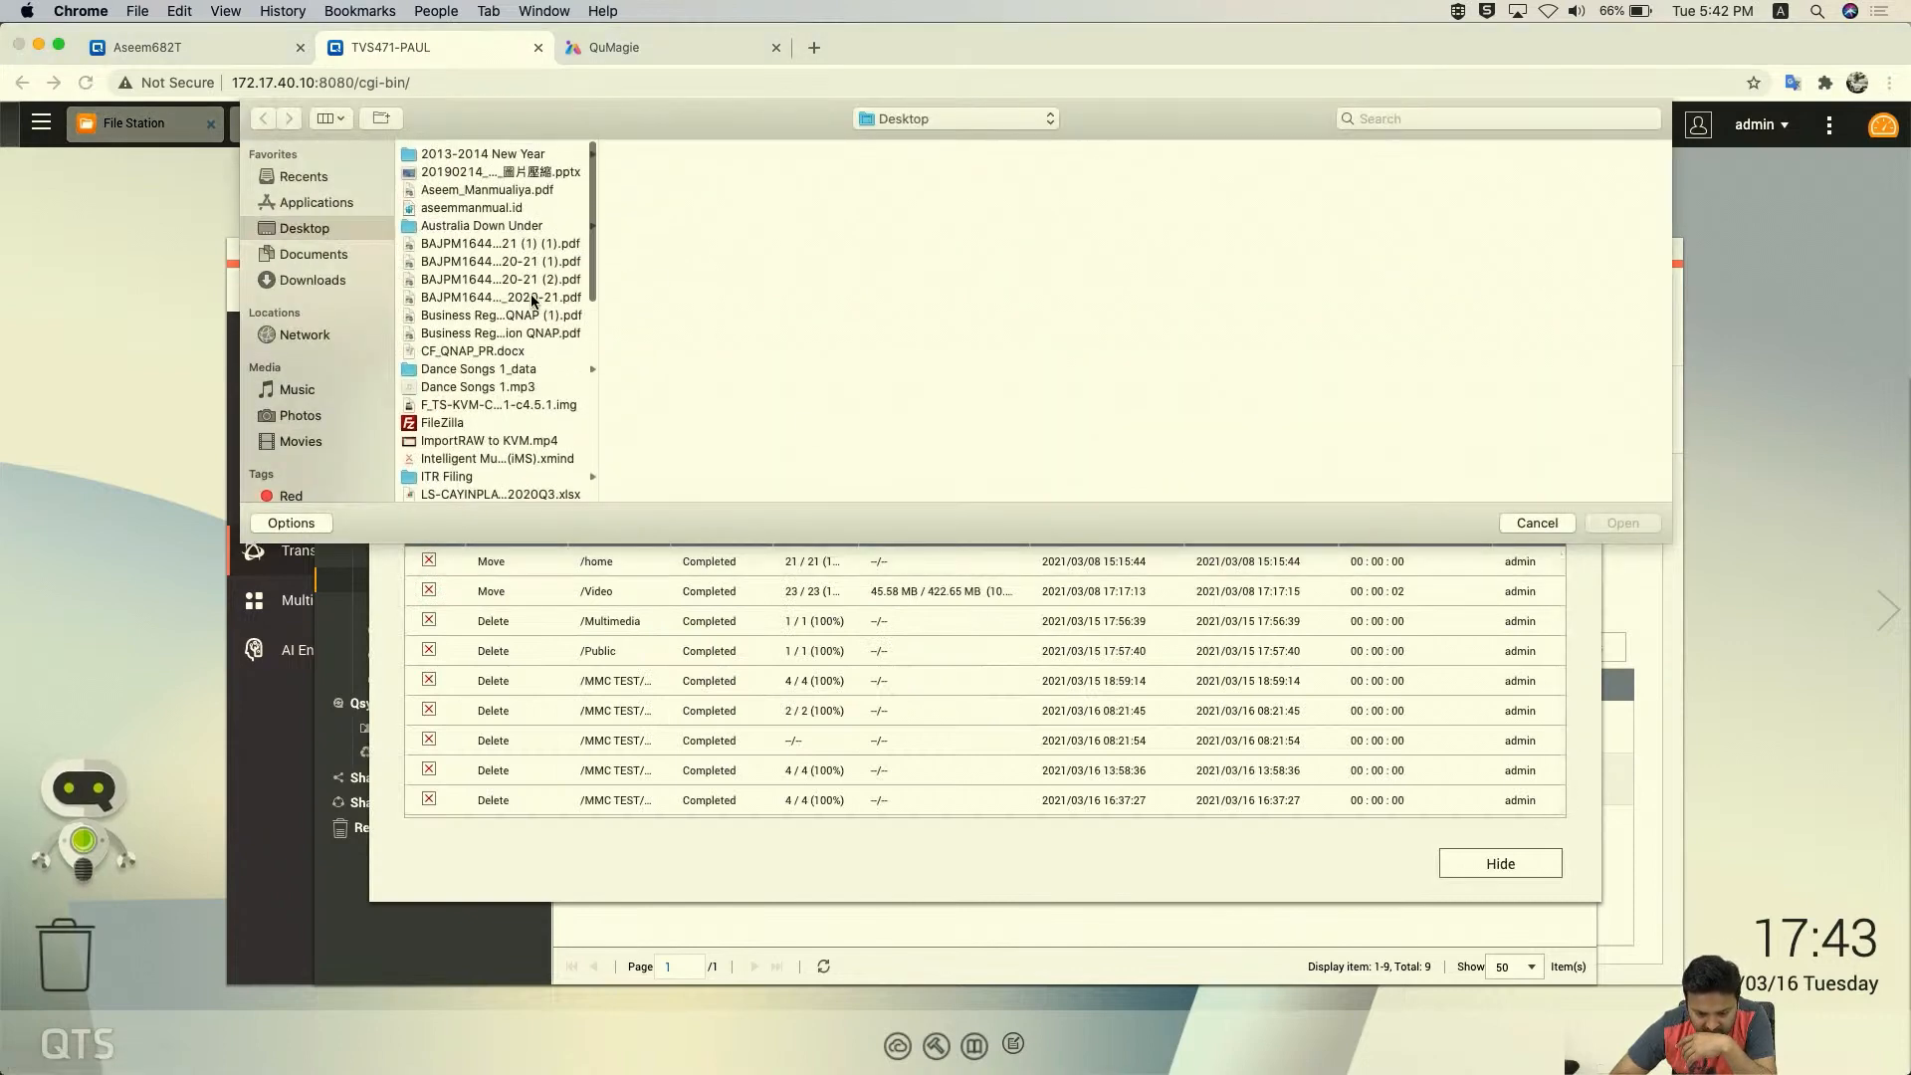
{"action": "scroll", "coordinate": [531, 299], "scroll_direction": "down", "scroll_amount": 2}
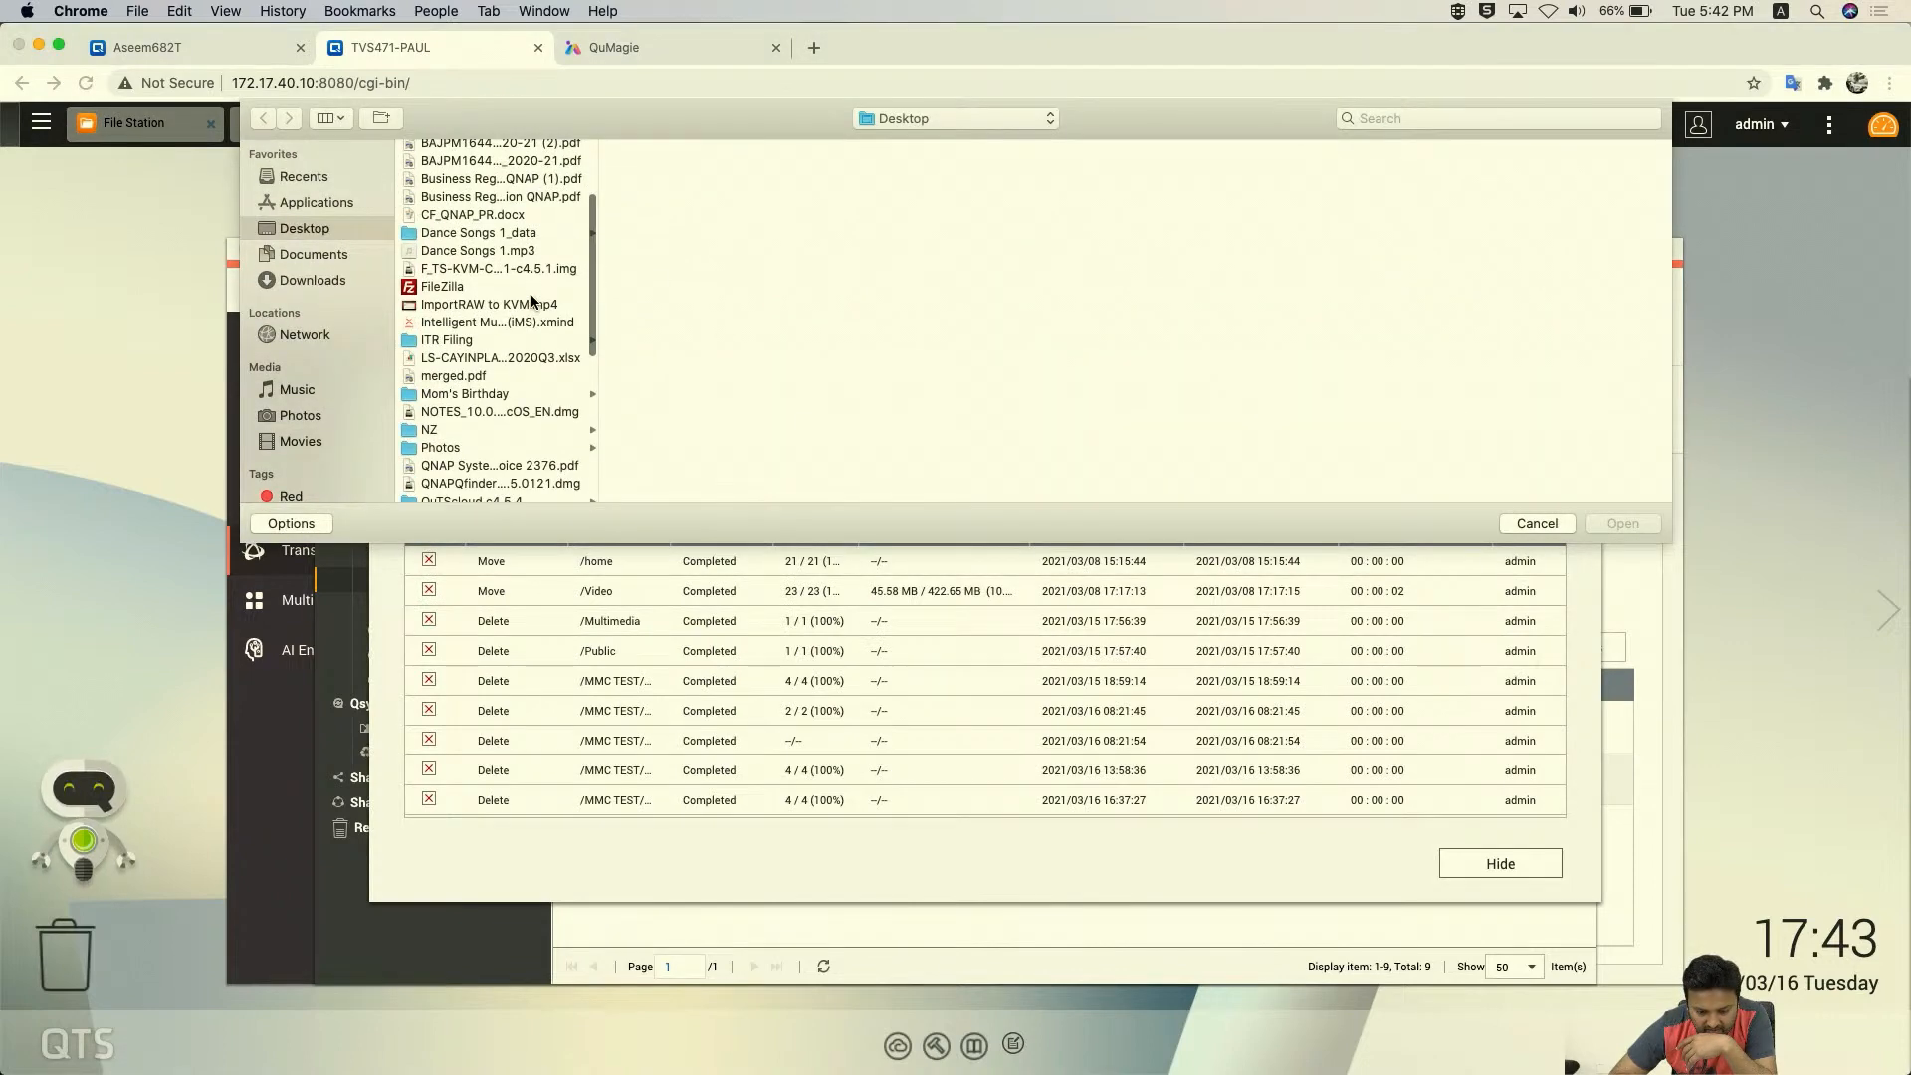
{"action": "left_click", "coordinate": [545, 306]}
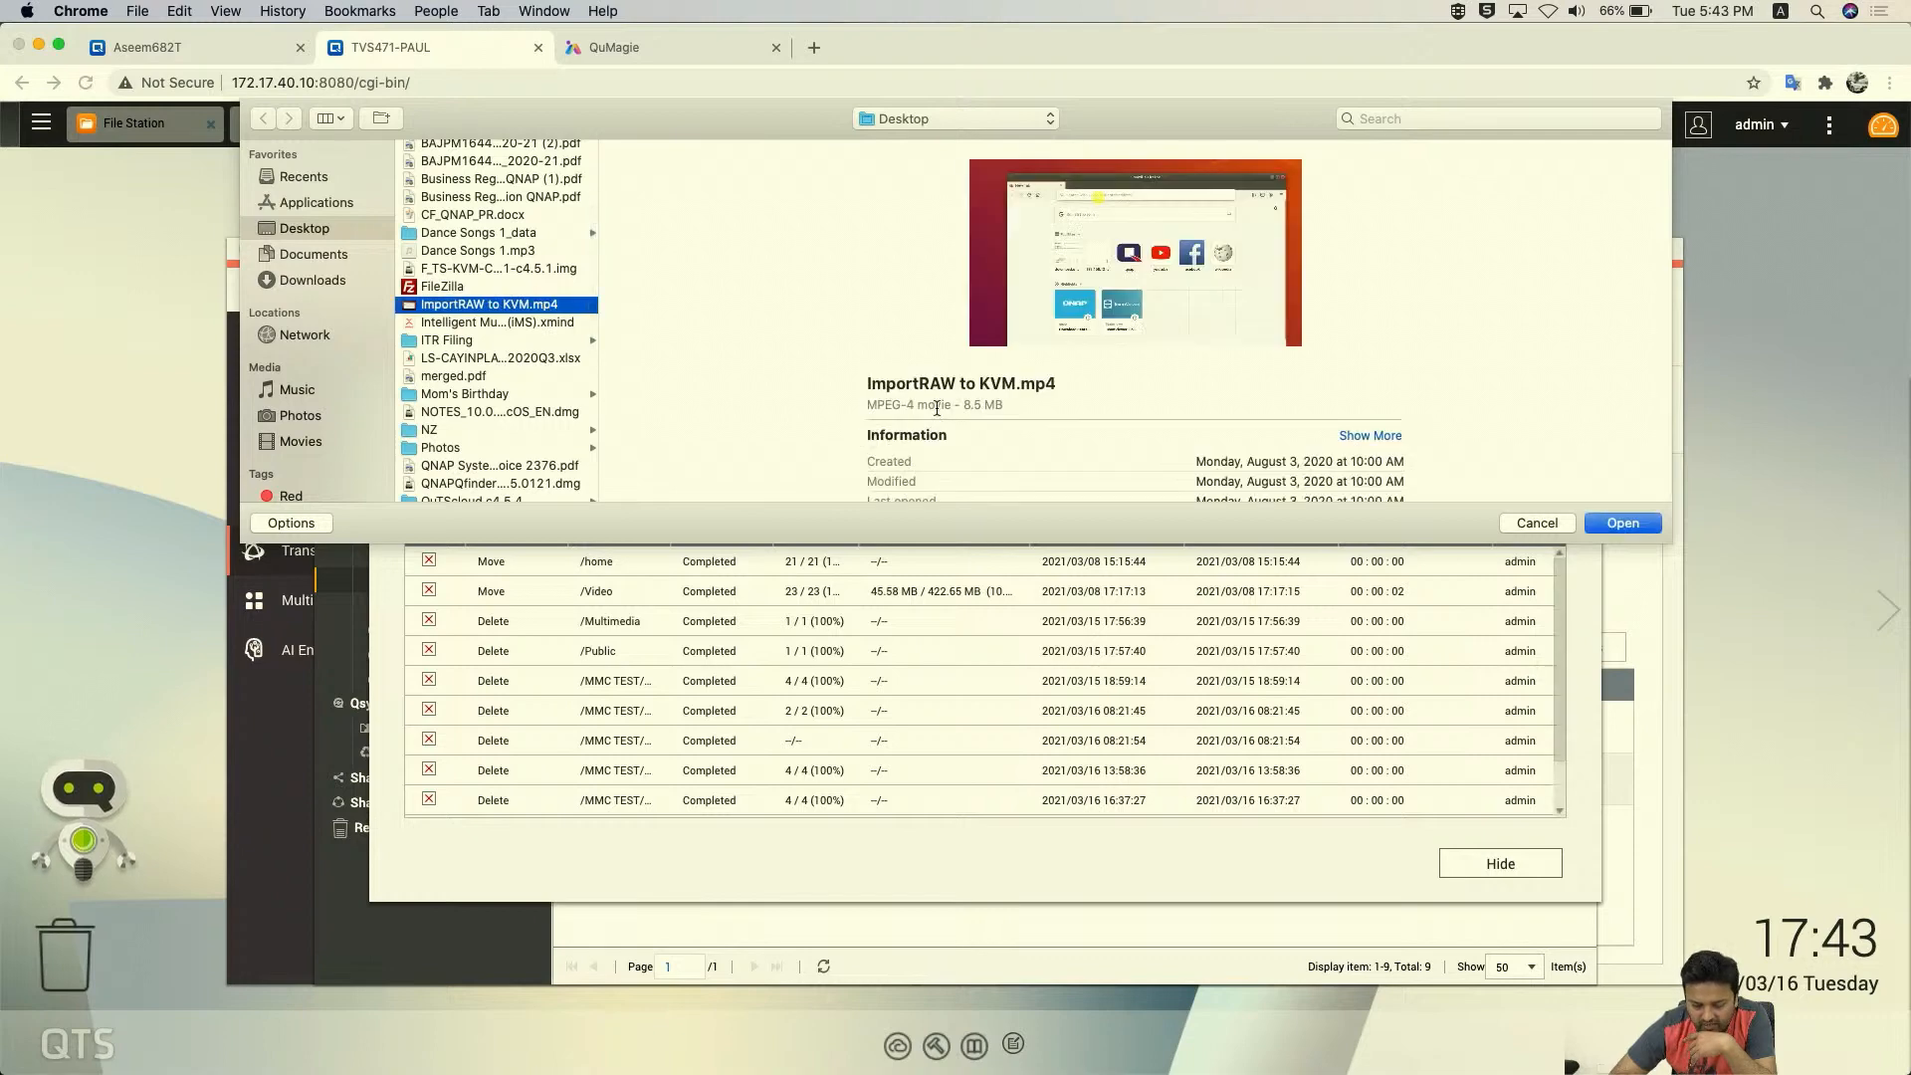
{"action": "left_click", "coordinate": [1605, 523]}
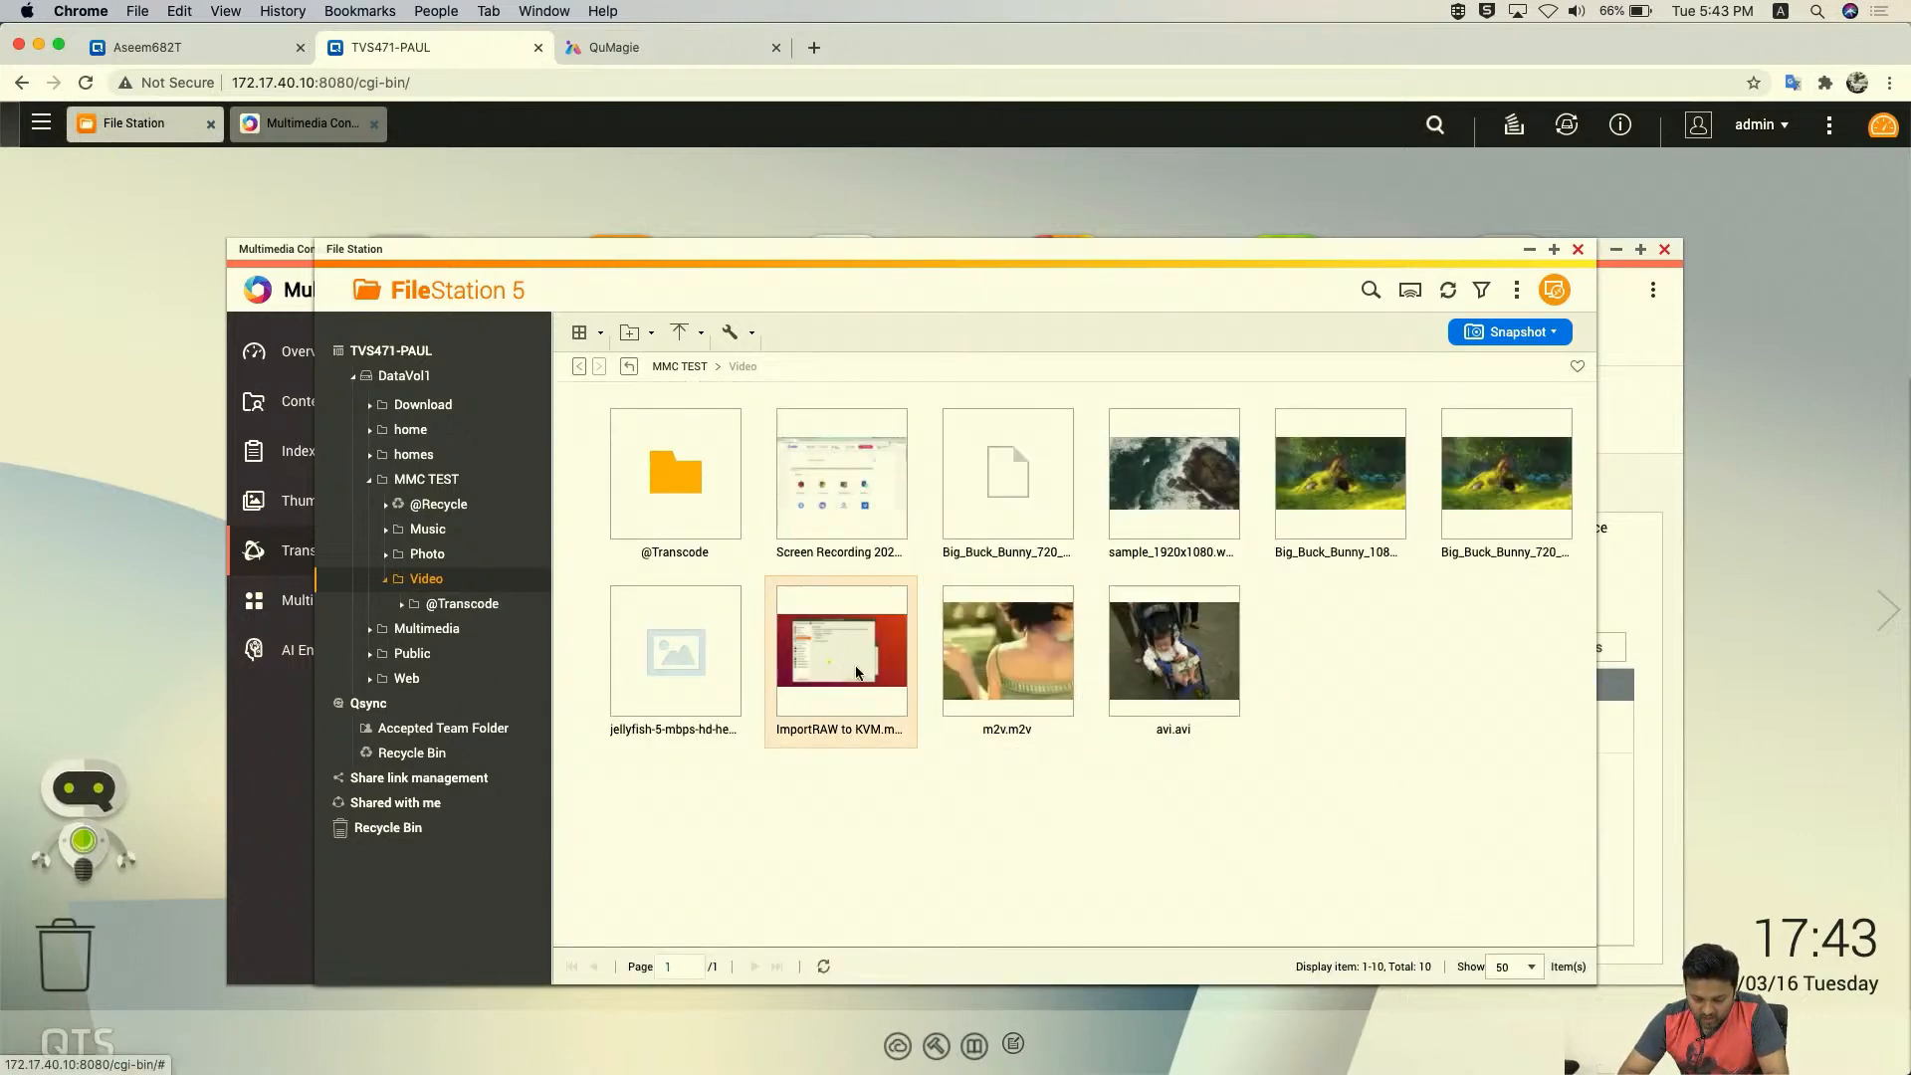
{"action": "mouse_move", "coordinate": [843, 643]}
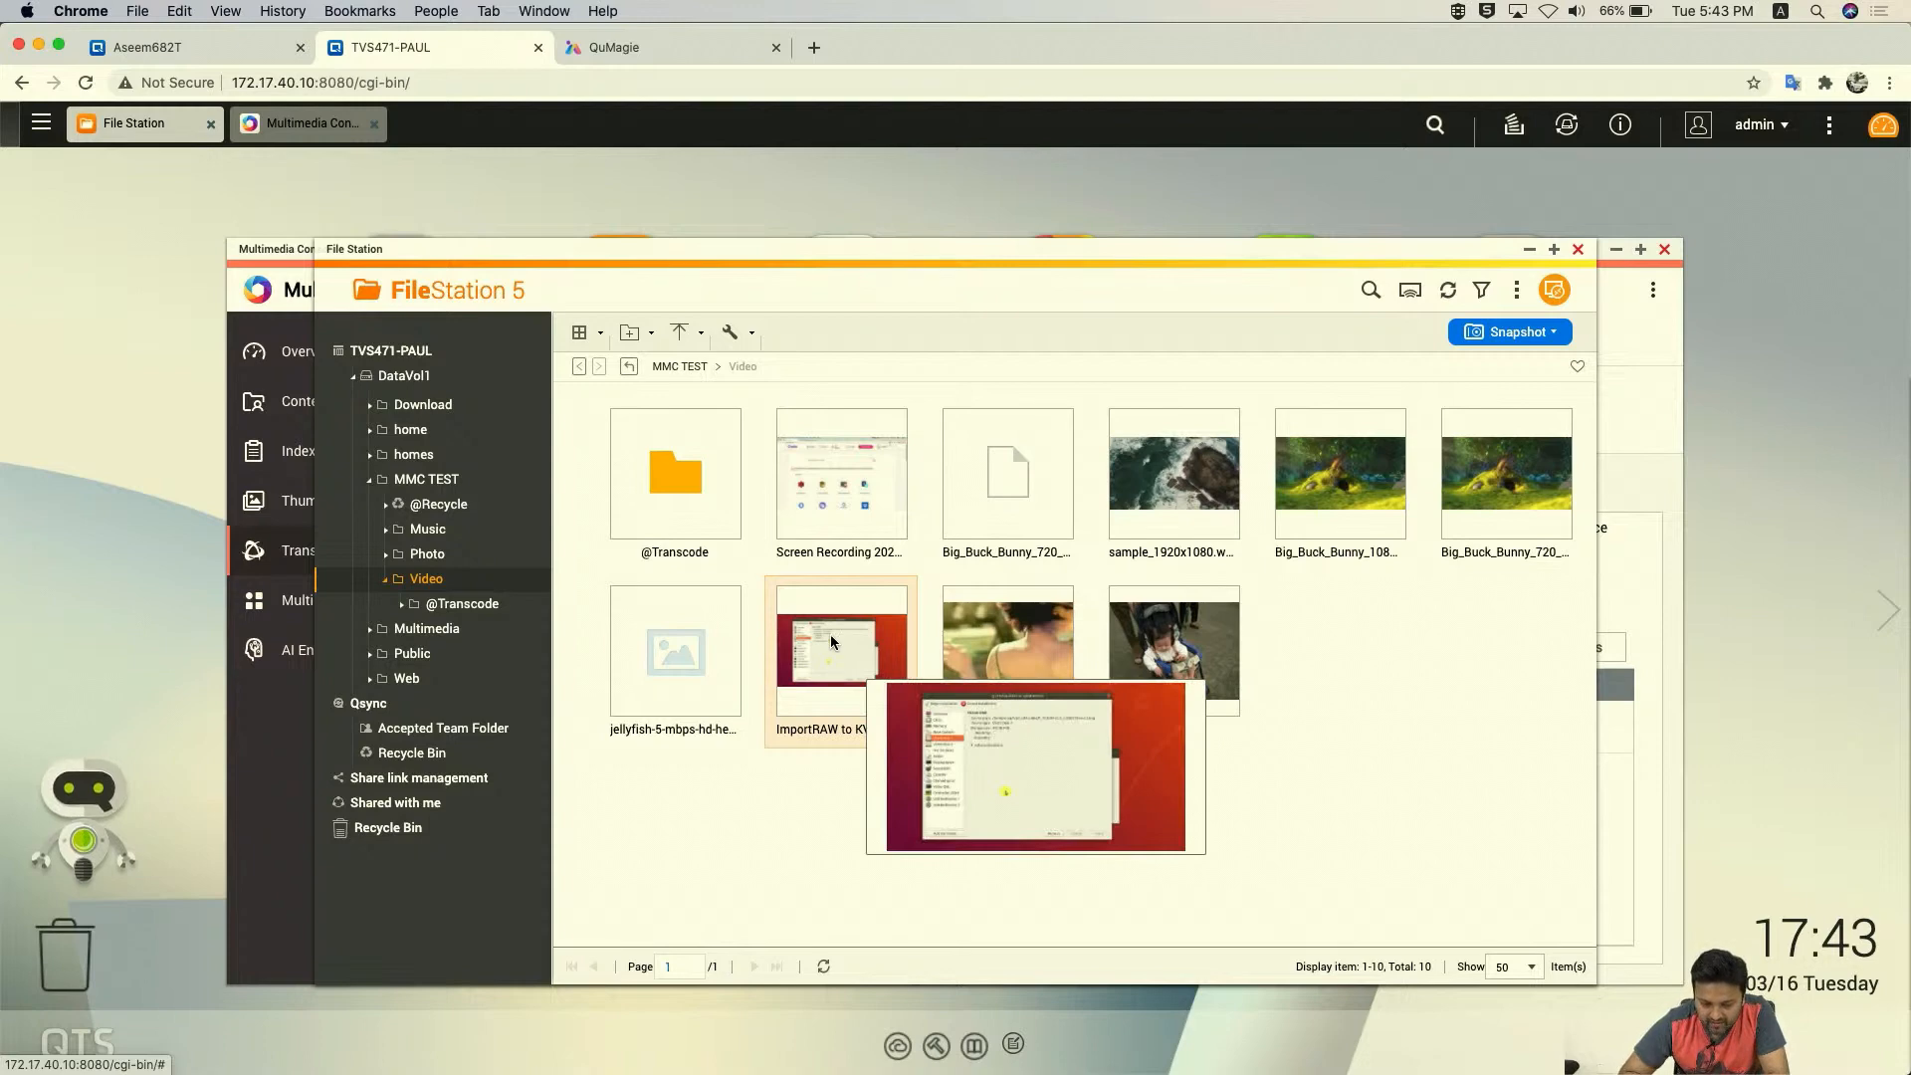
- Bring Multimedia Console forward and filter background transcoding to Completed tasks
{"action": "left_click", "coordinate": [286, 735]}
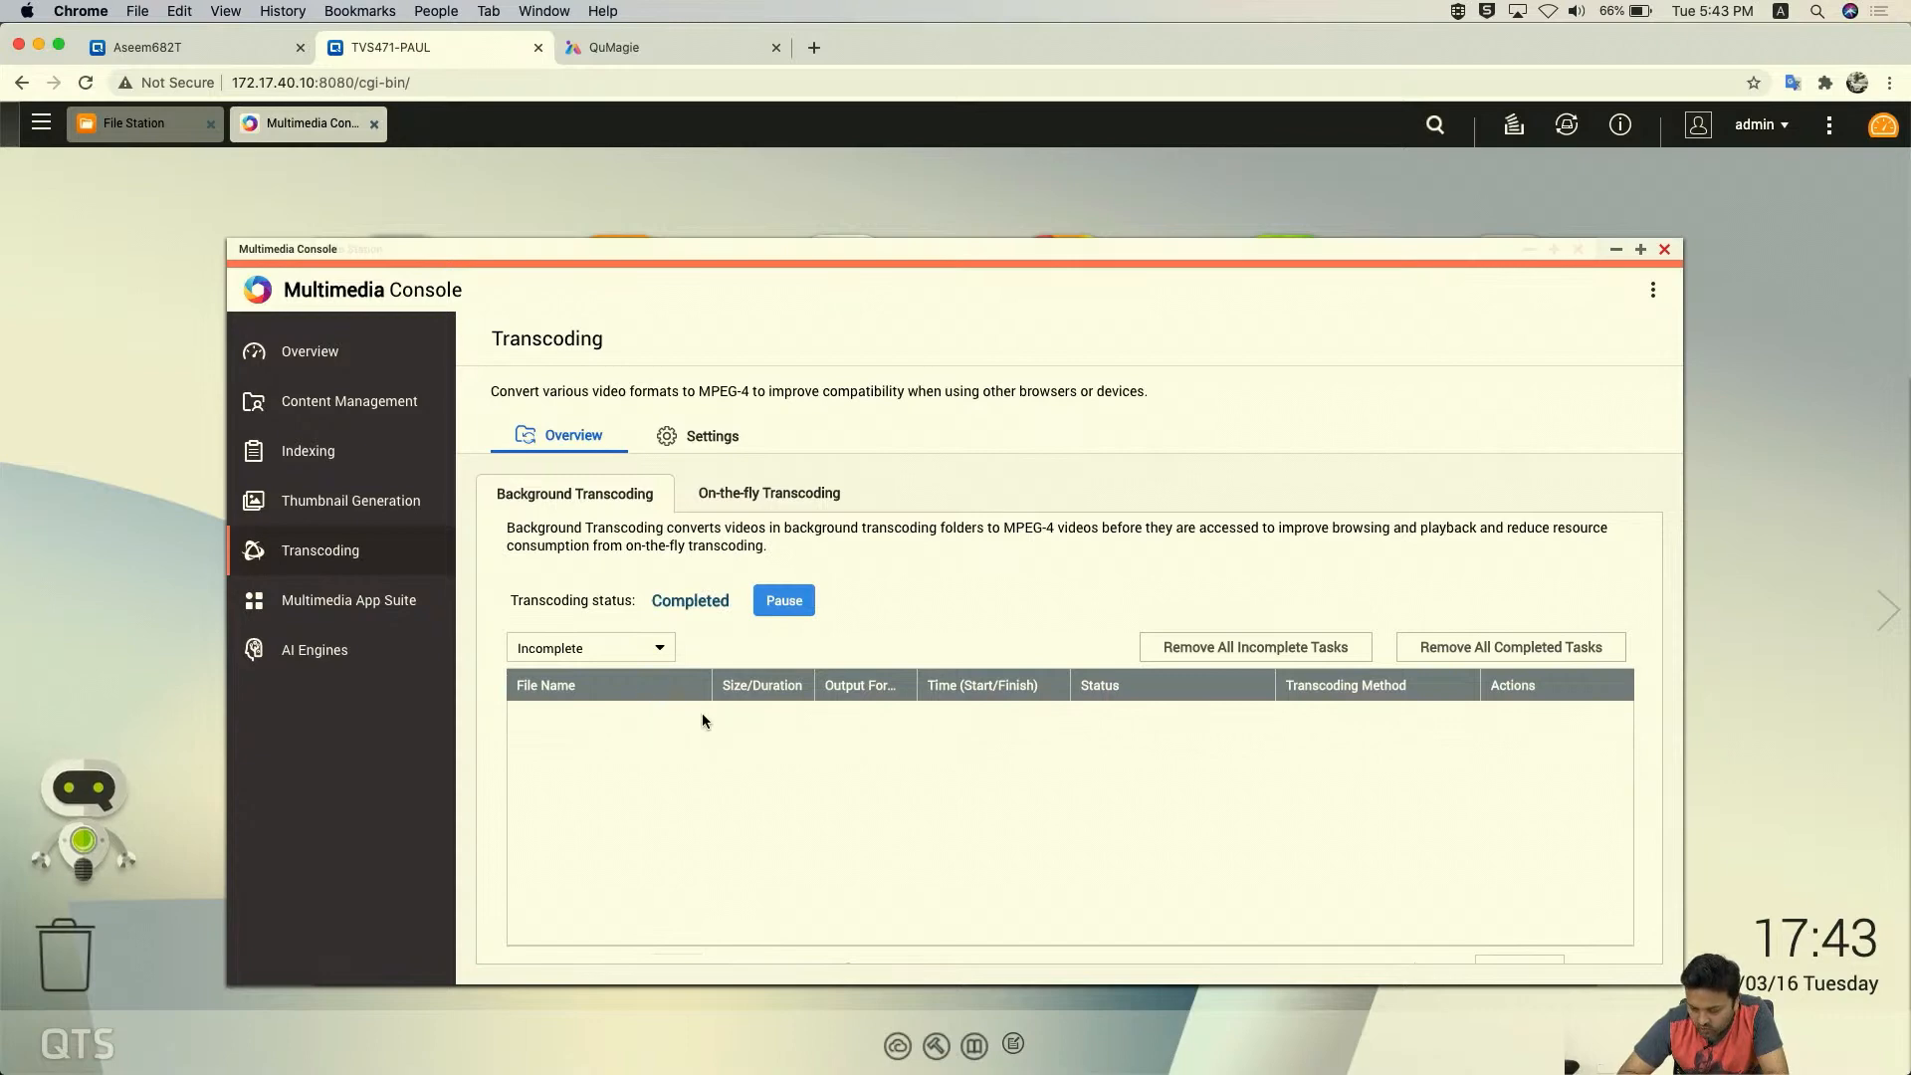
{"action": "left_click", "coordinate": [603, 660]}
{"action": "left_click", "coordinate": [588, 707]}
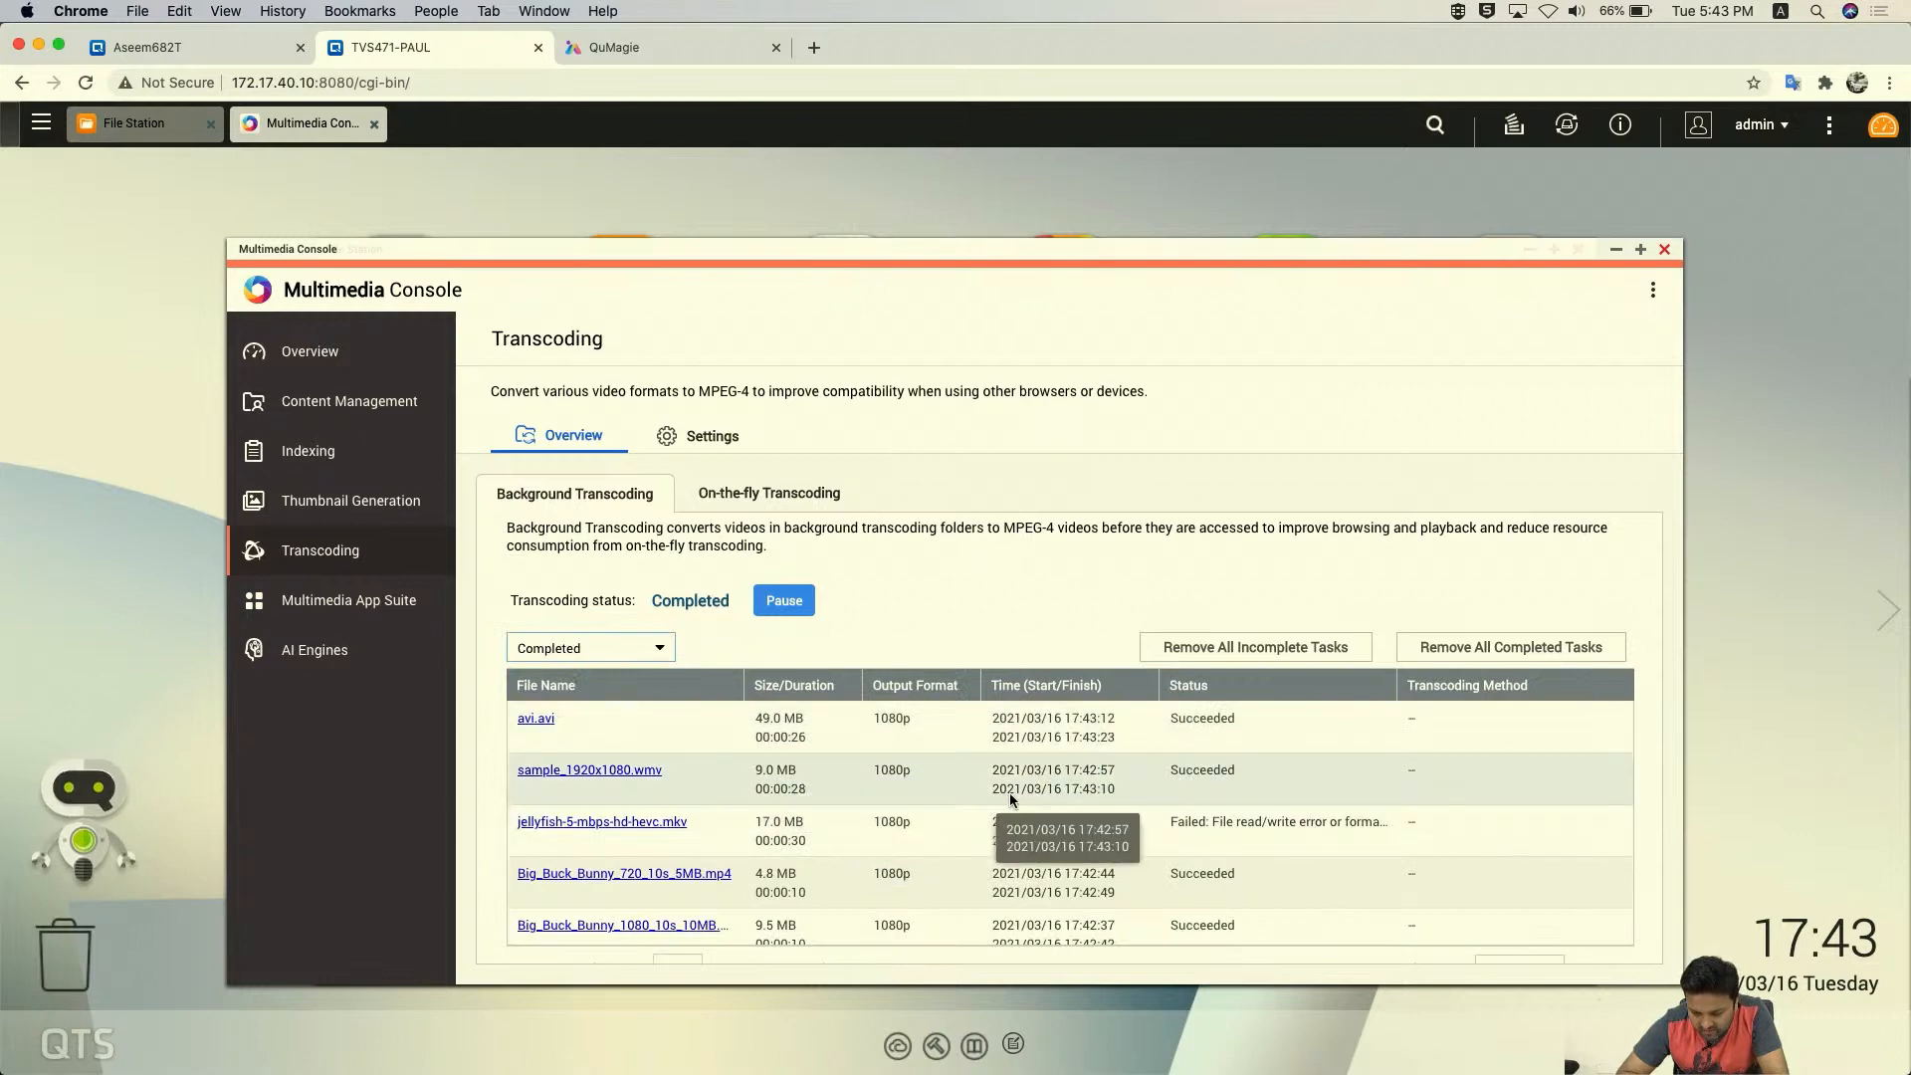
{"action": "scroll", "coordinate": [1009, 792], "scroll_direction": "down", "scroll_amount": 5}
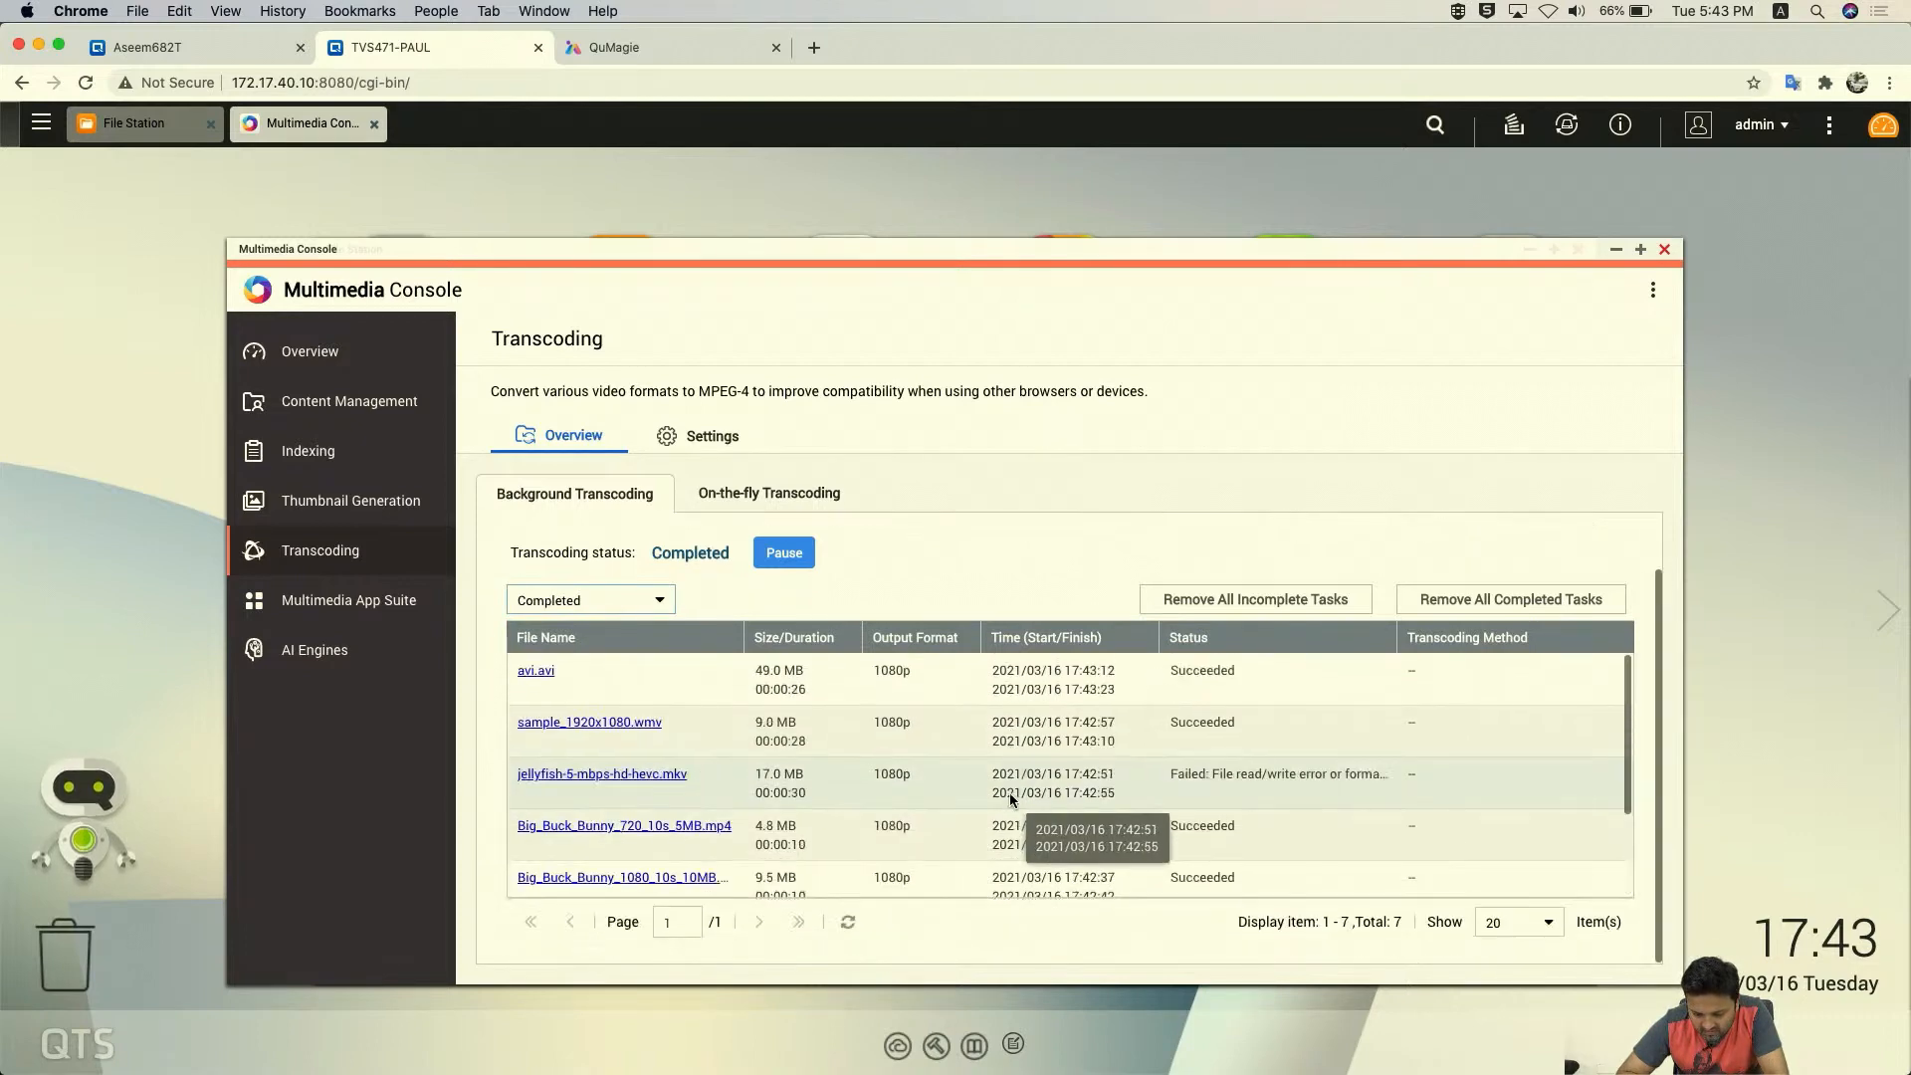
{"action": "scroll", "coordinate": [1009, 792], "scroll_direction": "up", "scroll_amount": 5}
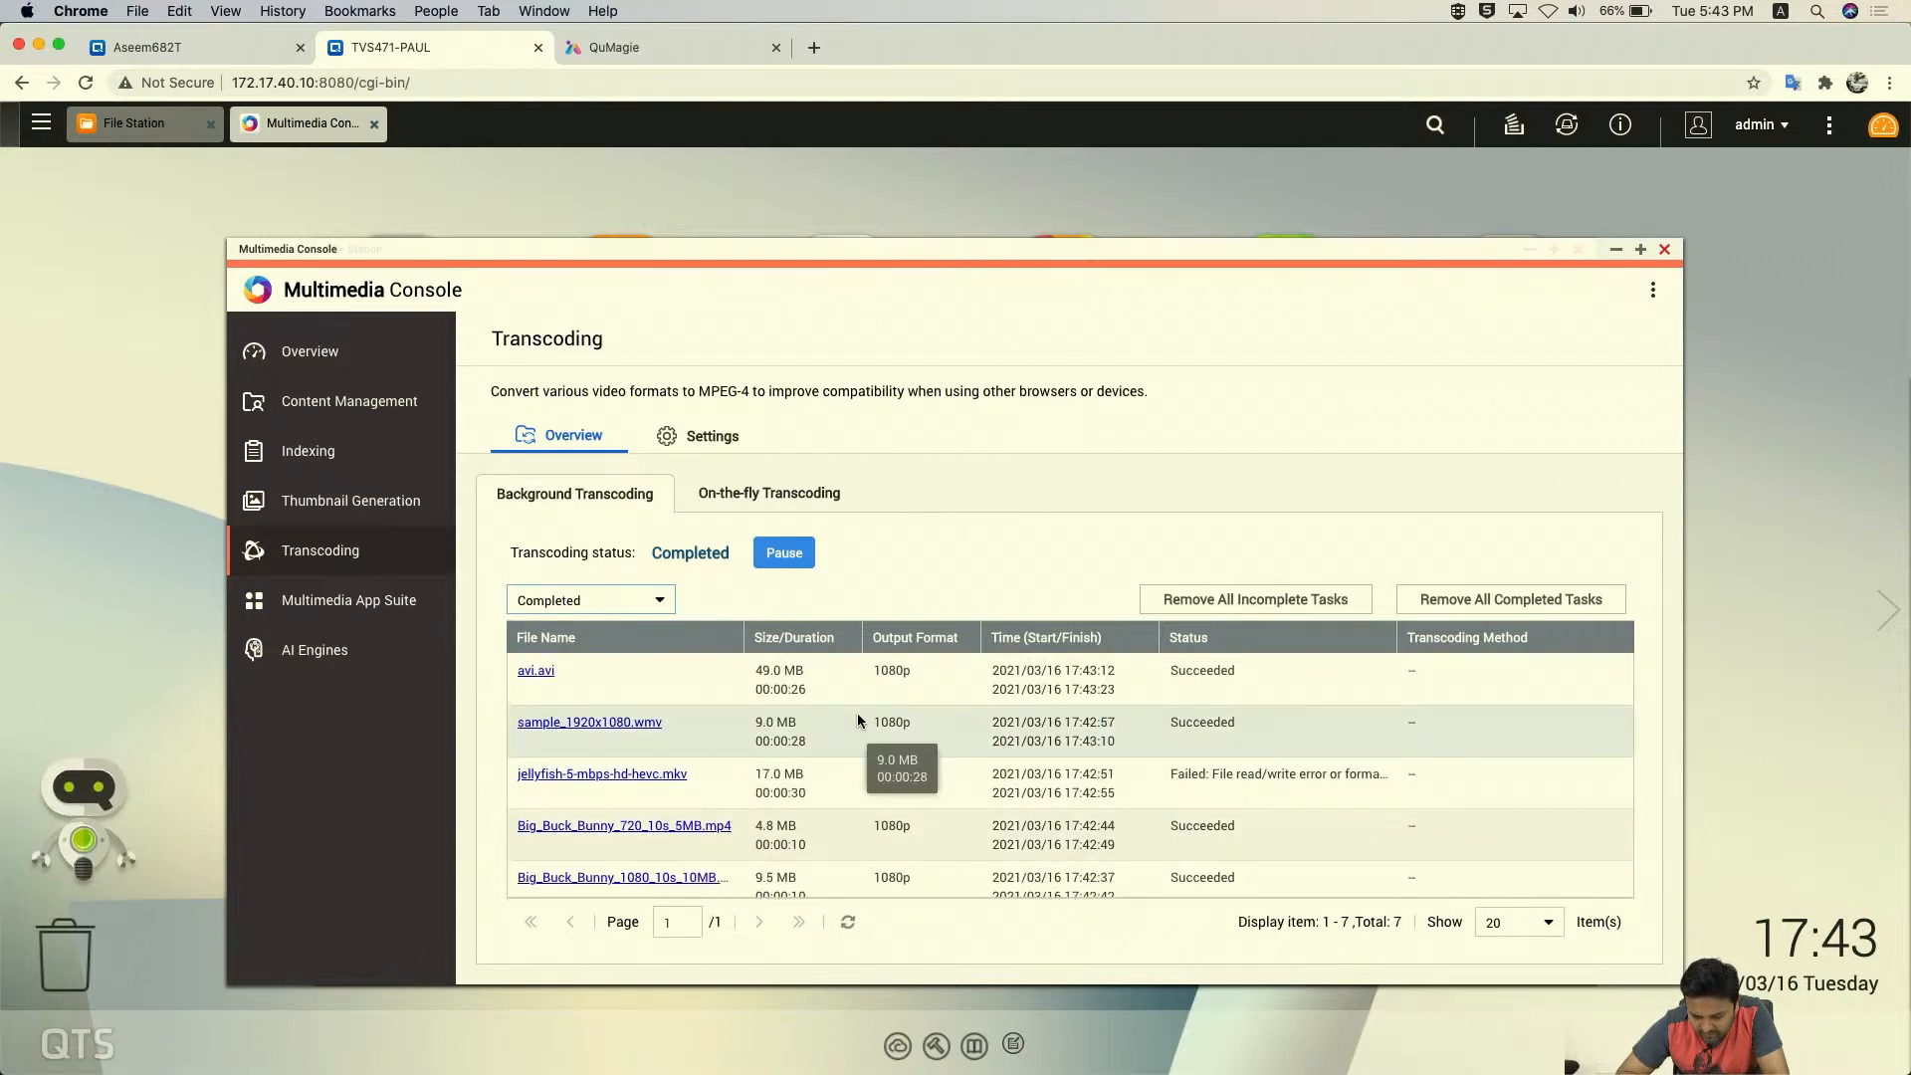
{"action": "scroll", "coordinate": [1095, 772], "scroll_direction": "down", "scroll_amount": 3}
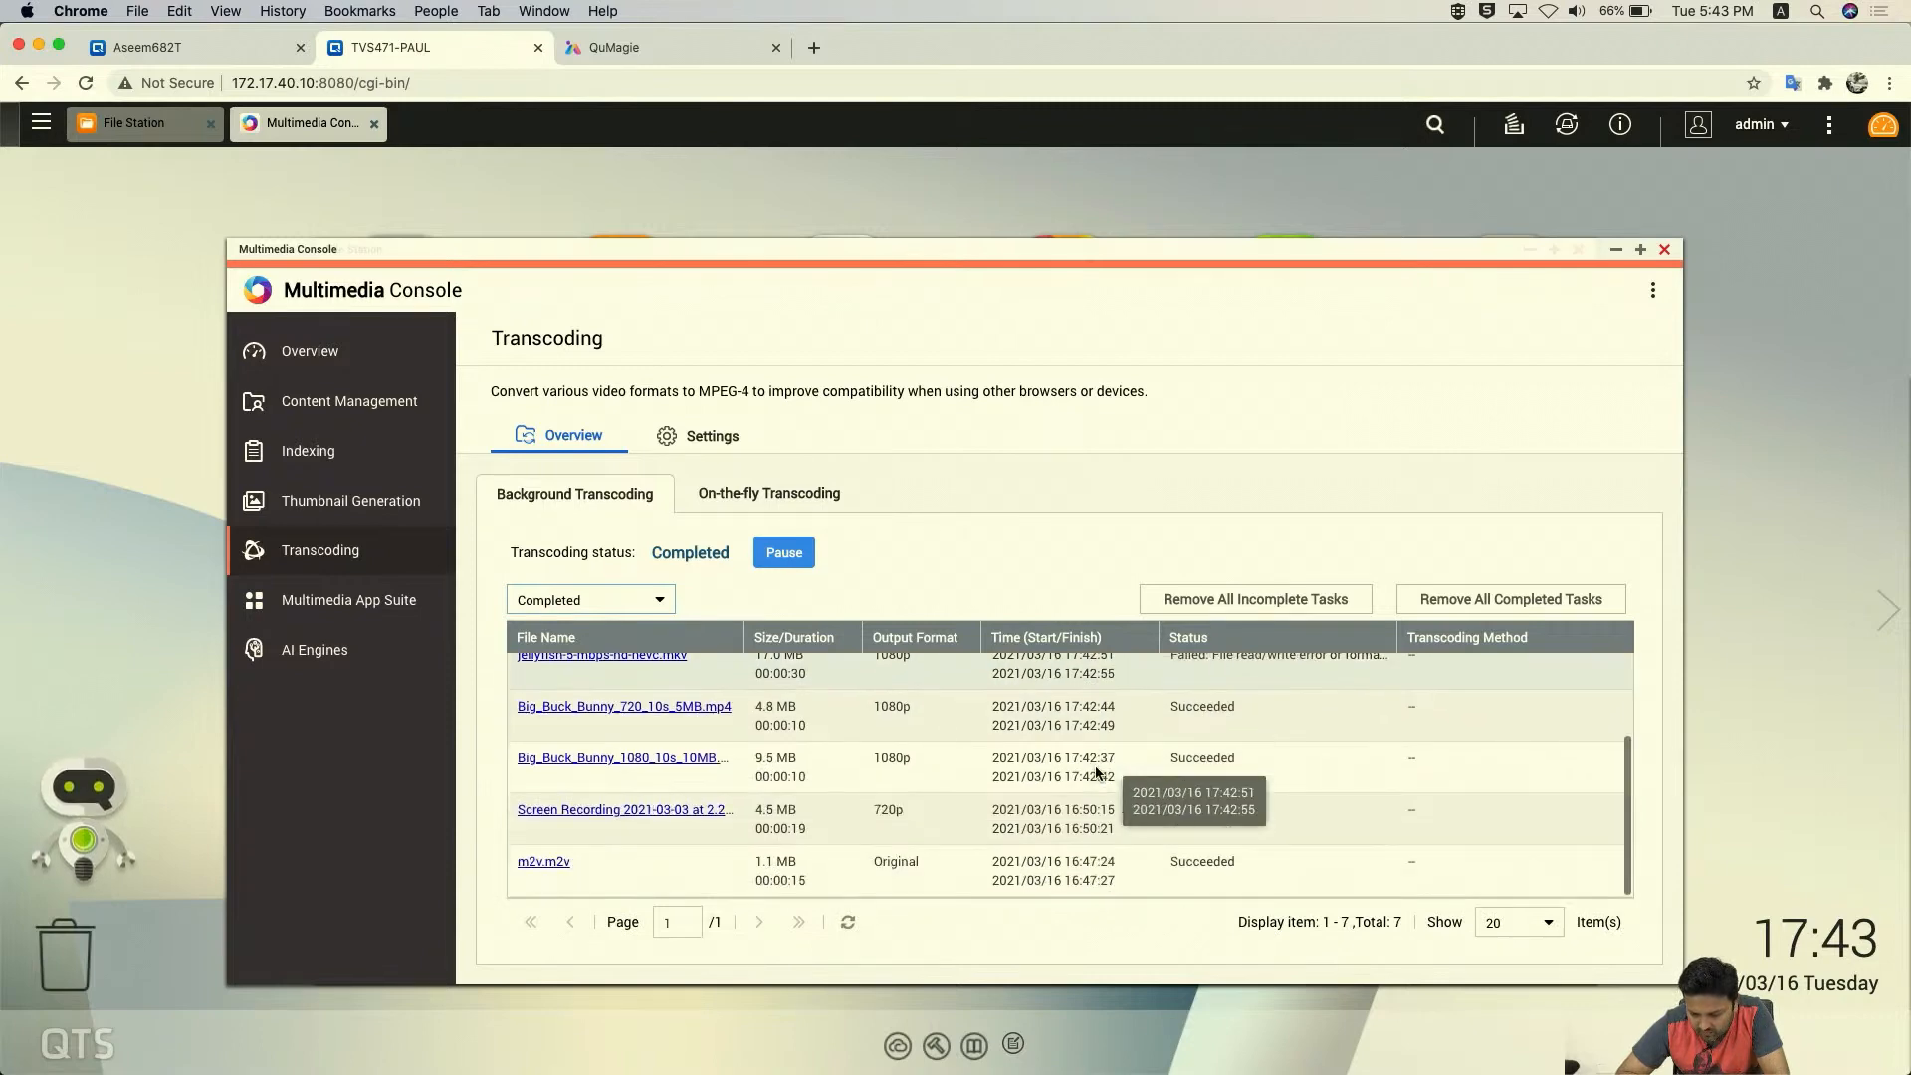
{"action": "scroll", "coordinate": [1095, 772], "scroll_direction": "up", "scroll_amount": 4}
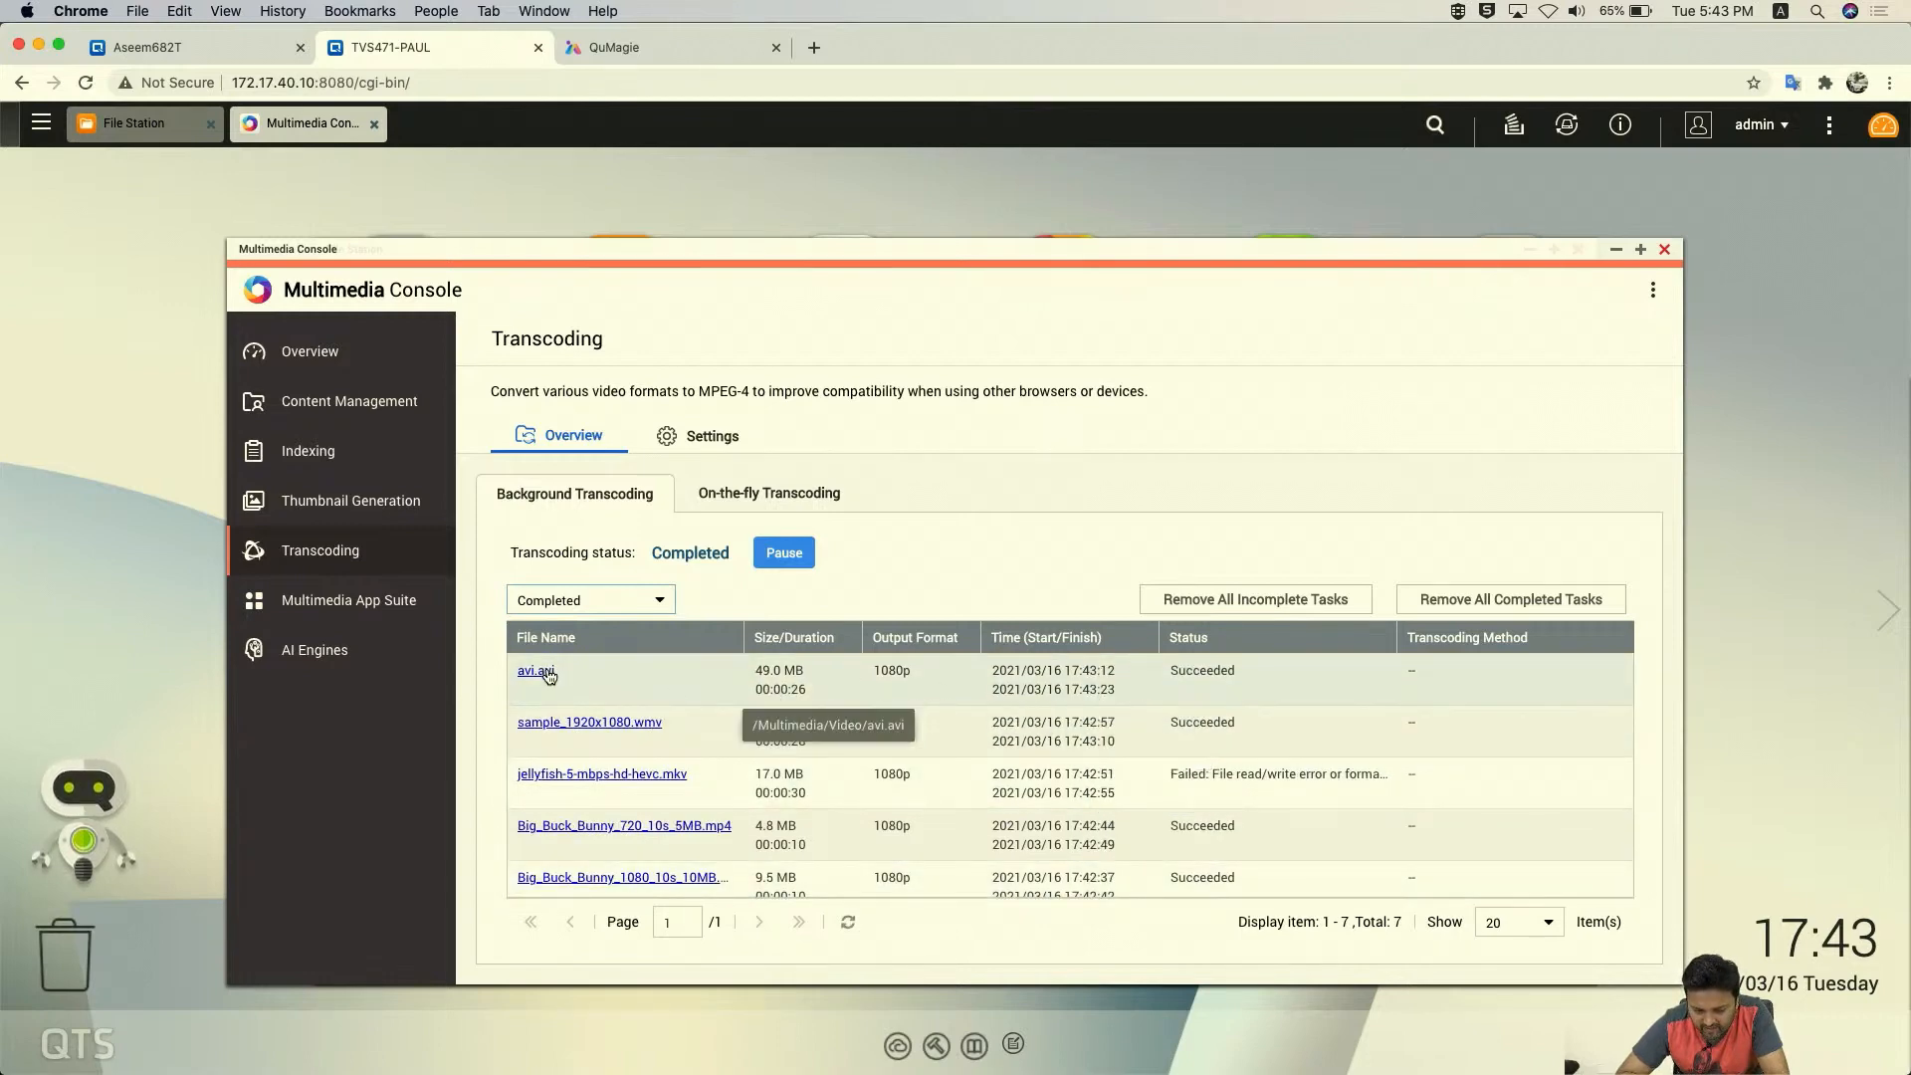
{"action": "scroll", "coordinate": [1010, 766], "scroll_direction": "down", "scroll_amount": 2}
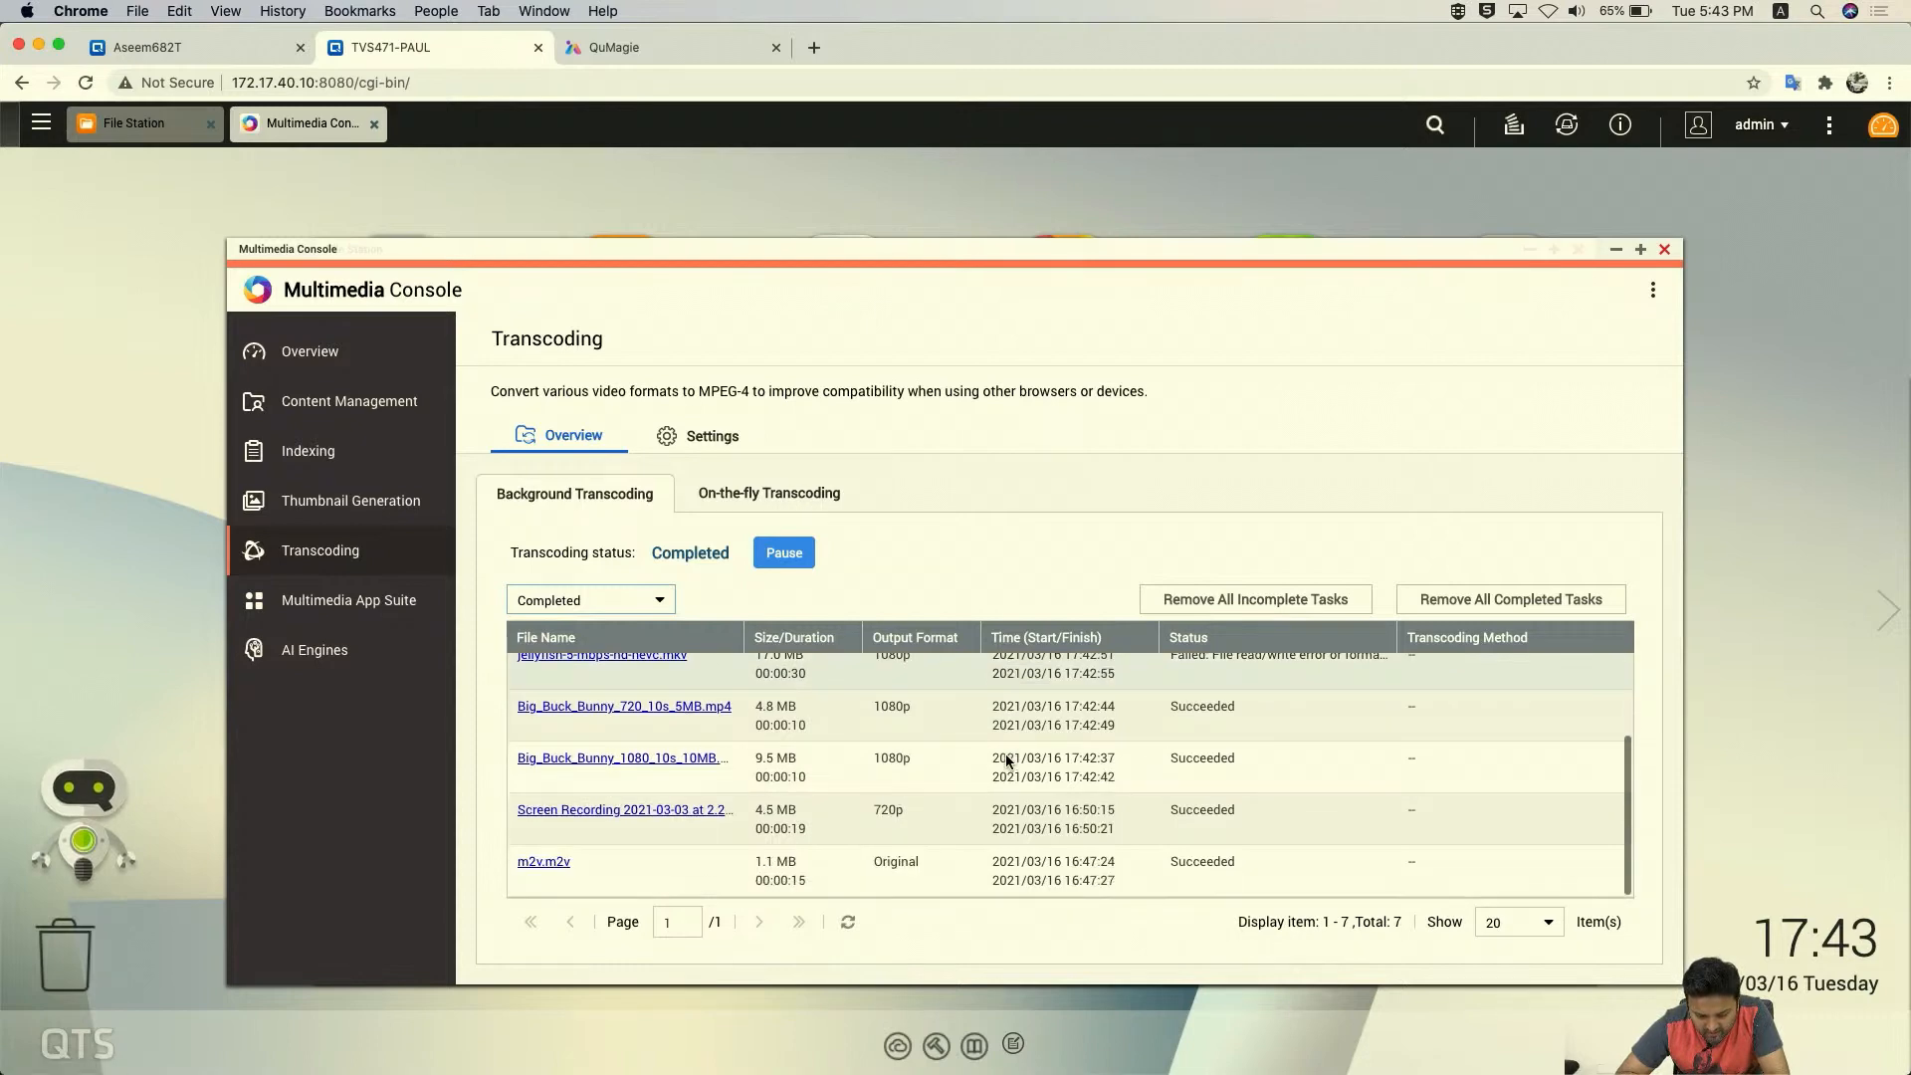
{"action": "scroll", "coordinate": [1005, 754], "scroll_direction": "up", "scroll_amount": 1}
{"action": "scroll", "coordinate": [1005, 758], "scroll_direction": "up", "scroll_amount": 3}
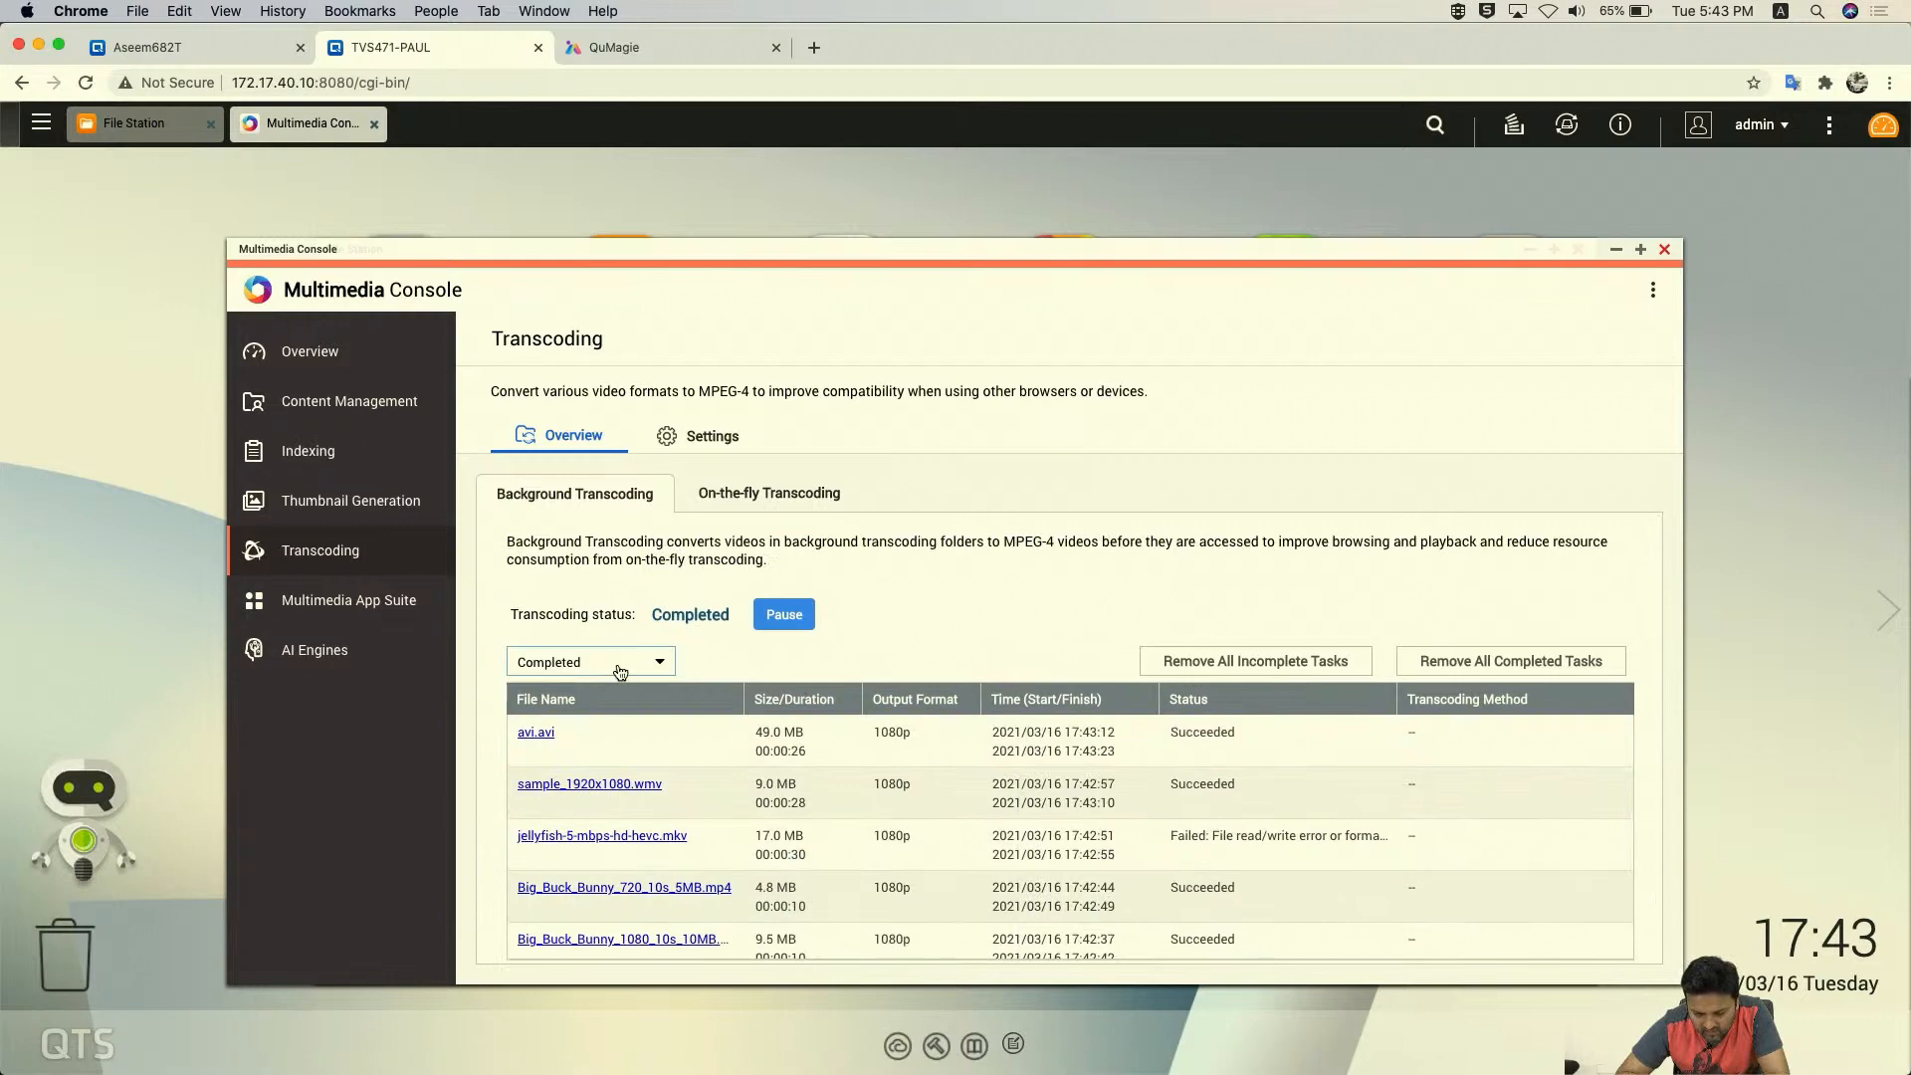
- Briefly show Incomplete tasks, then return to Completed: avi.avi succeeded at 1080p, jellyfish failed
{"action": "left_click", "coordinate": [624, 663]}
{"action": "left_click", "coordinate": [602, 687]}
{"action": "left_click", "coordinate": [616, 663]}
{"action": "left_click", "coordinate": [597, 720]}
{"action": "scroll", "coordinate": [950, 836], "scroll_direction": "down", "scroll_amount": 4}
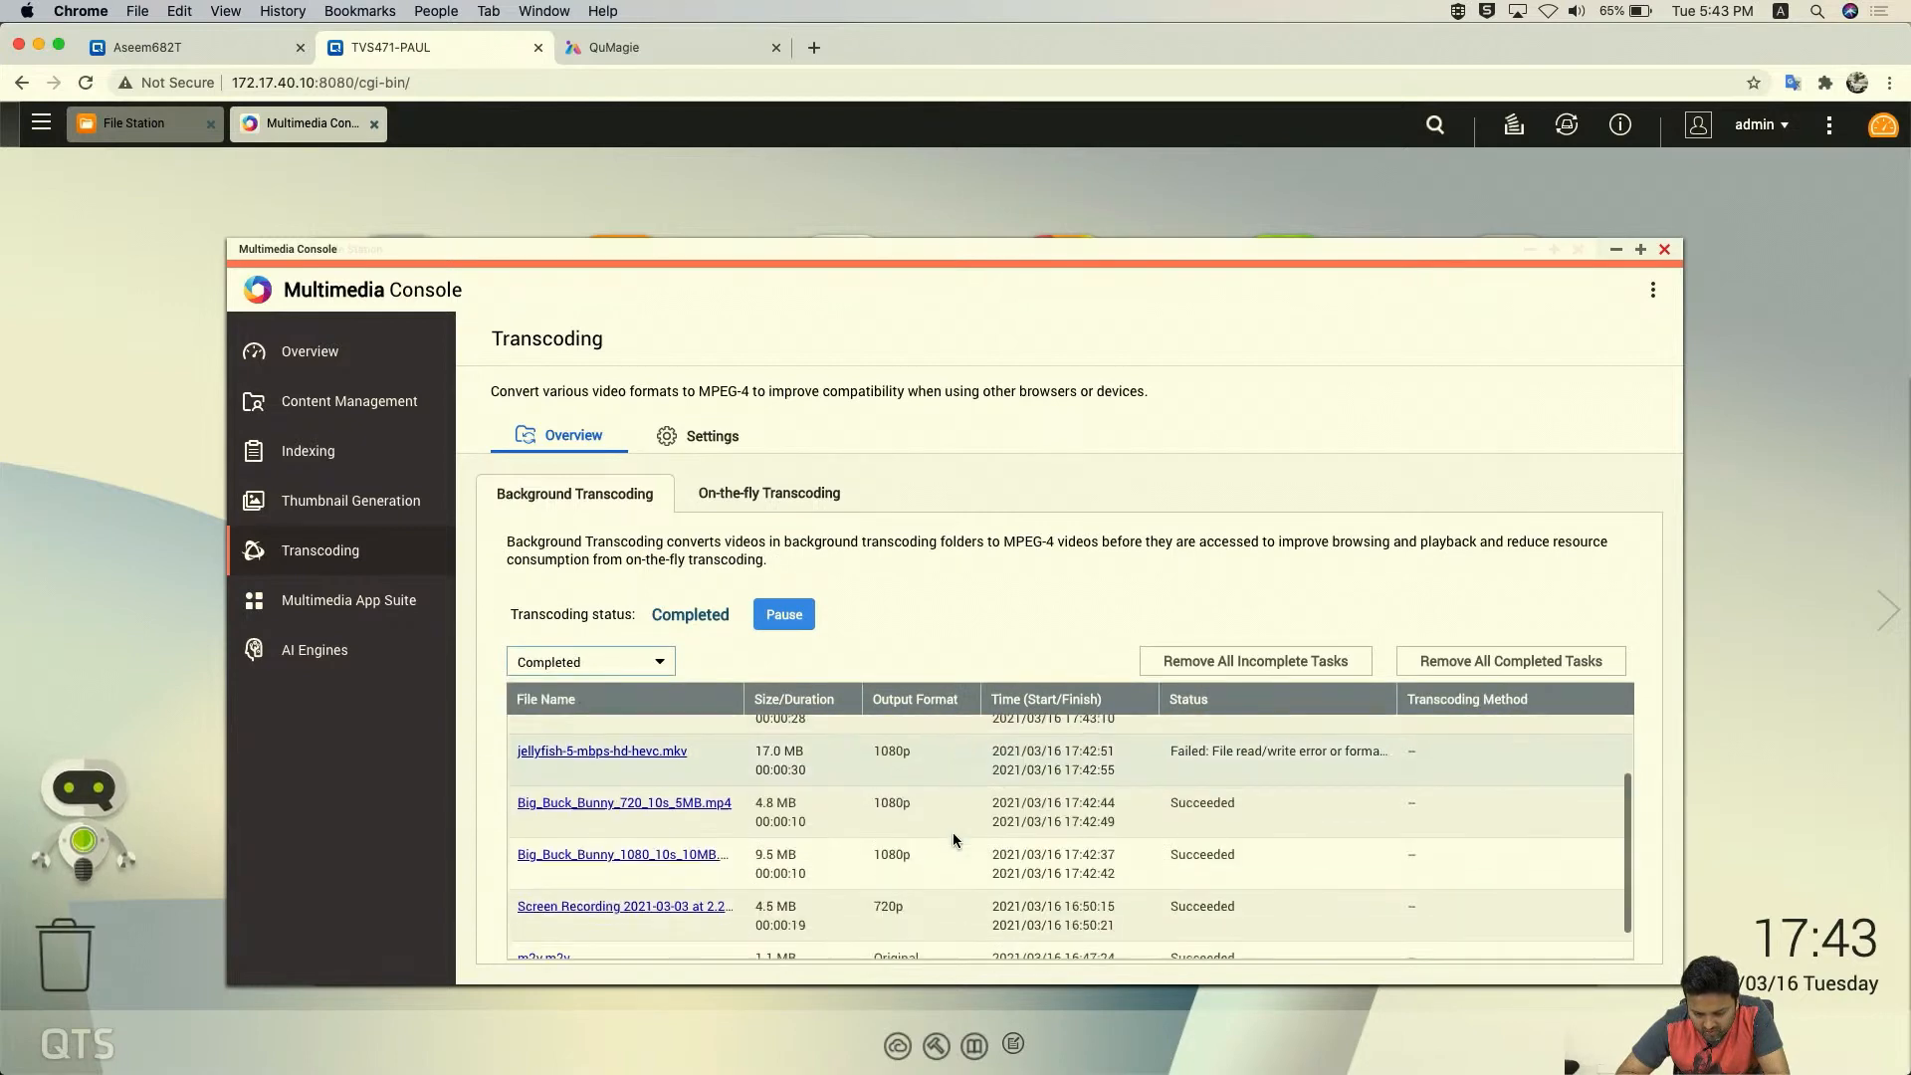
{"action": "scroll", "coordinate": [953, 839], "scroll_direction": "down", "scroll_amount": 2}
{"action": "scroll", "coordinate": [955, 841], "scroll_direction": "up", "scroll_amount": 6}
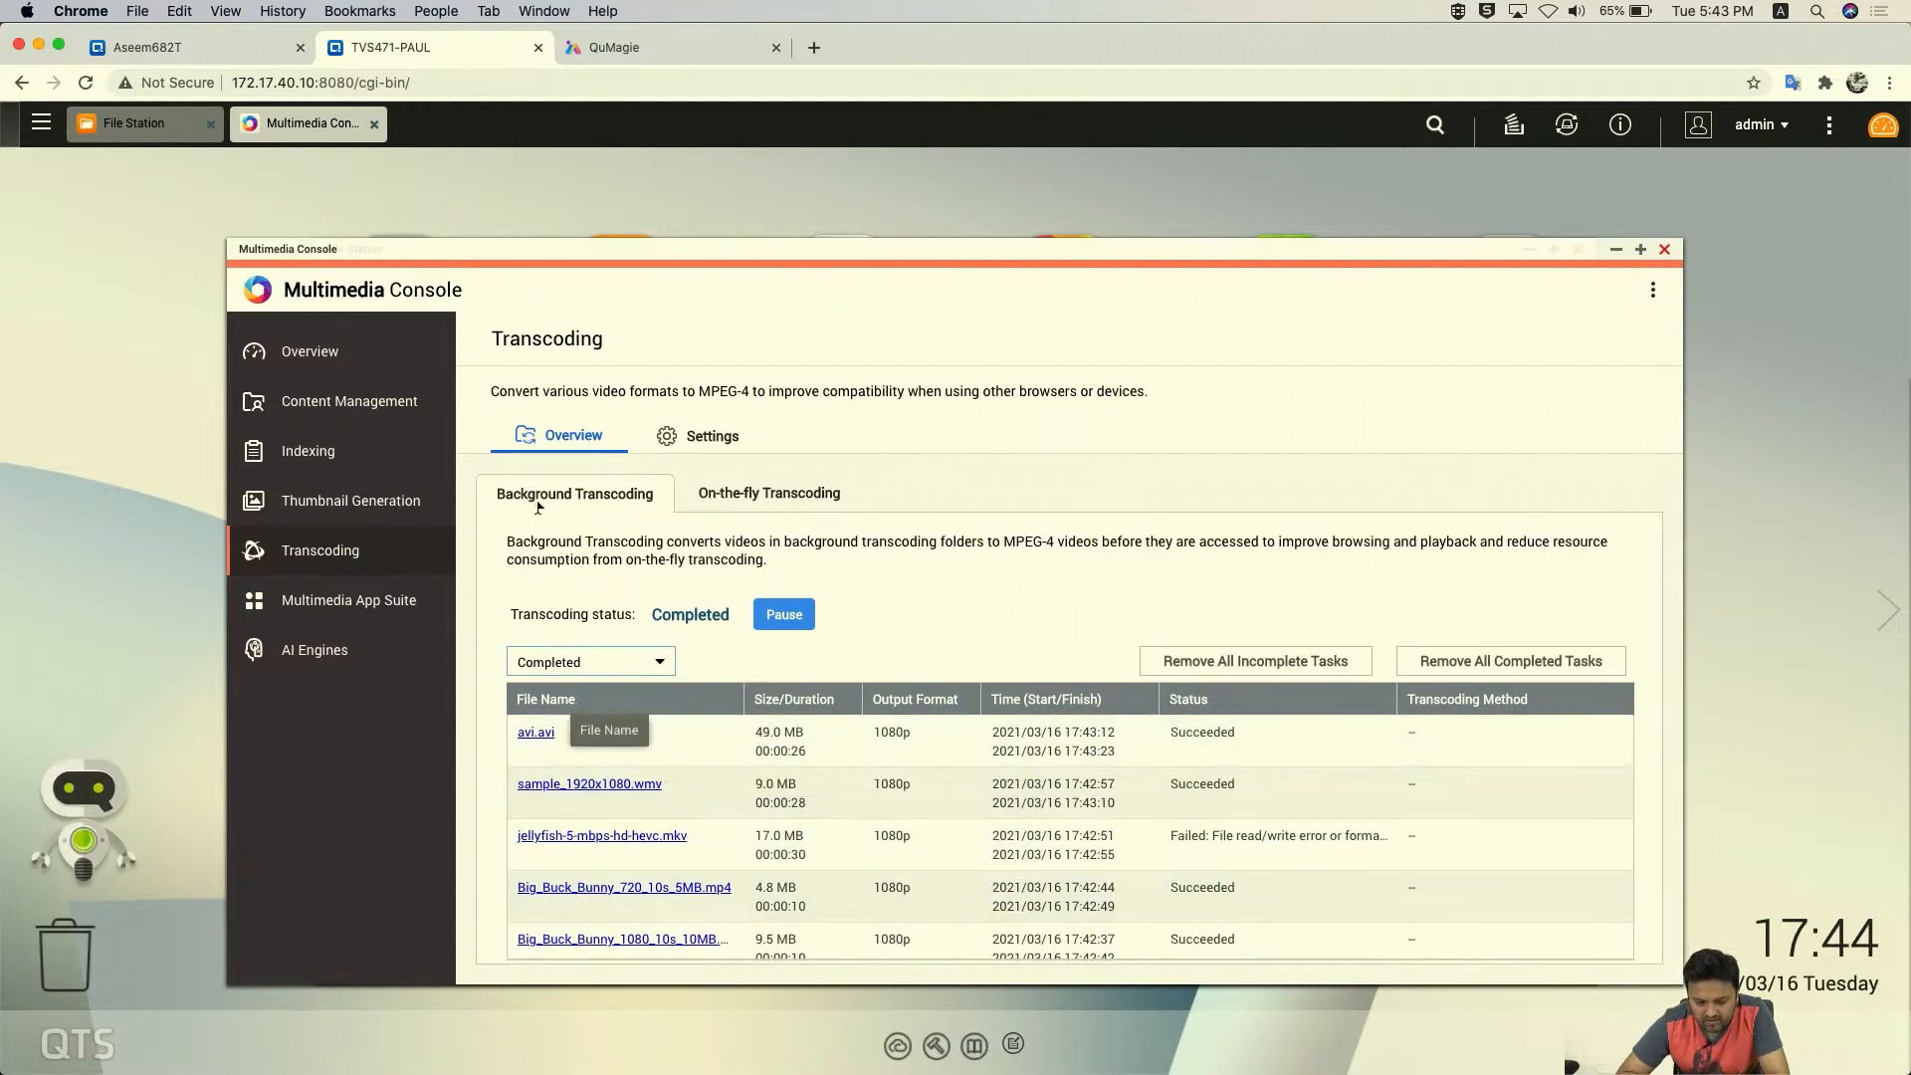
{"action": "left_click", "coordinate": [180, 137]}
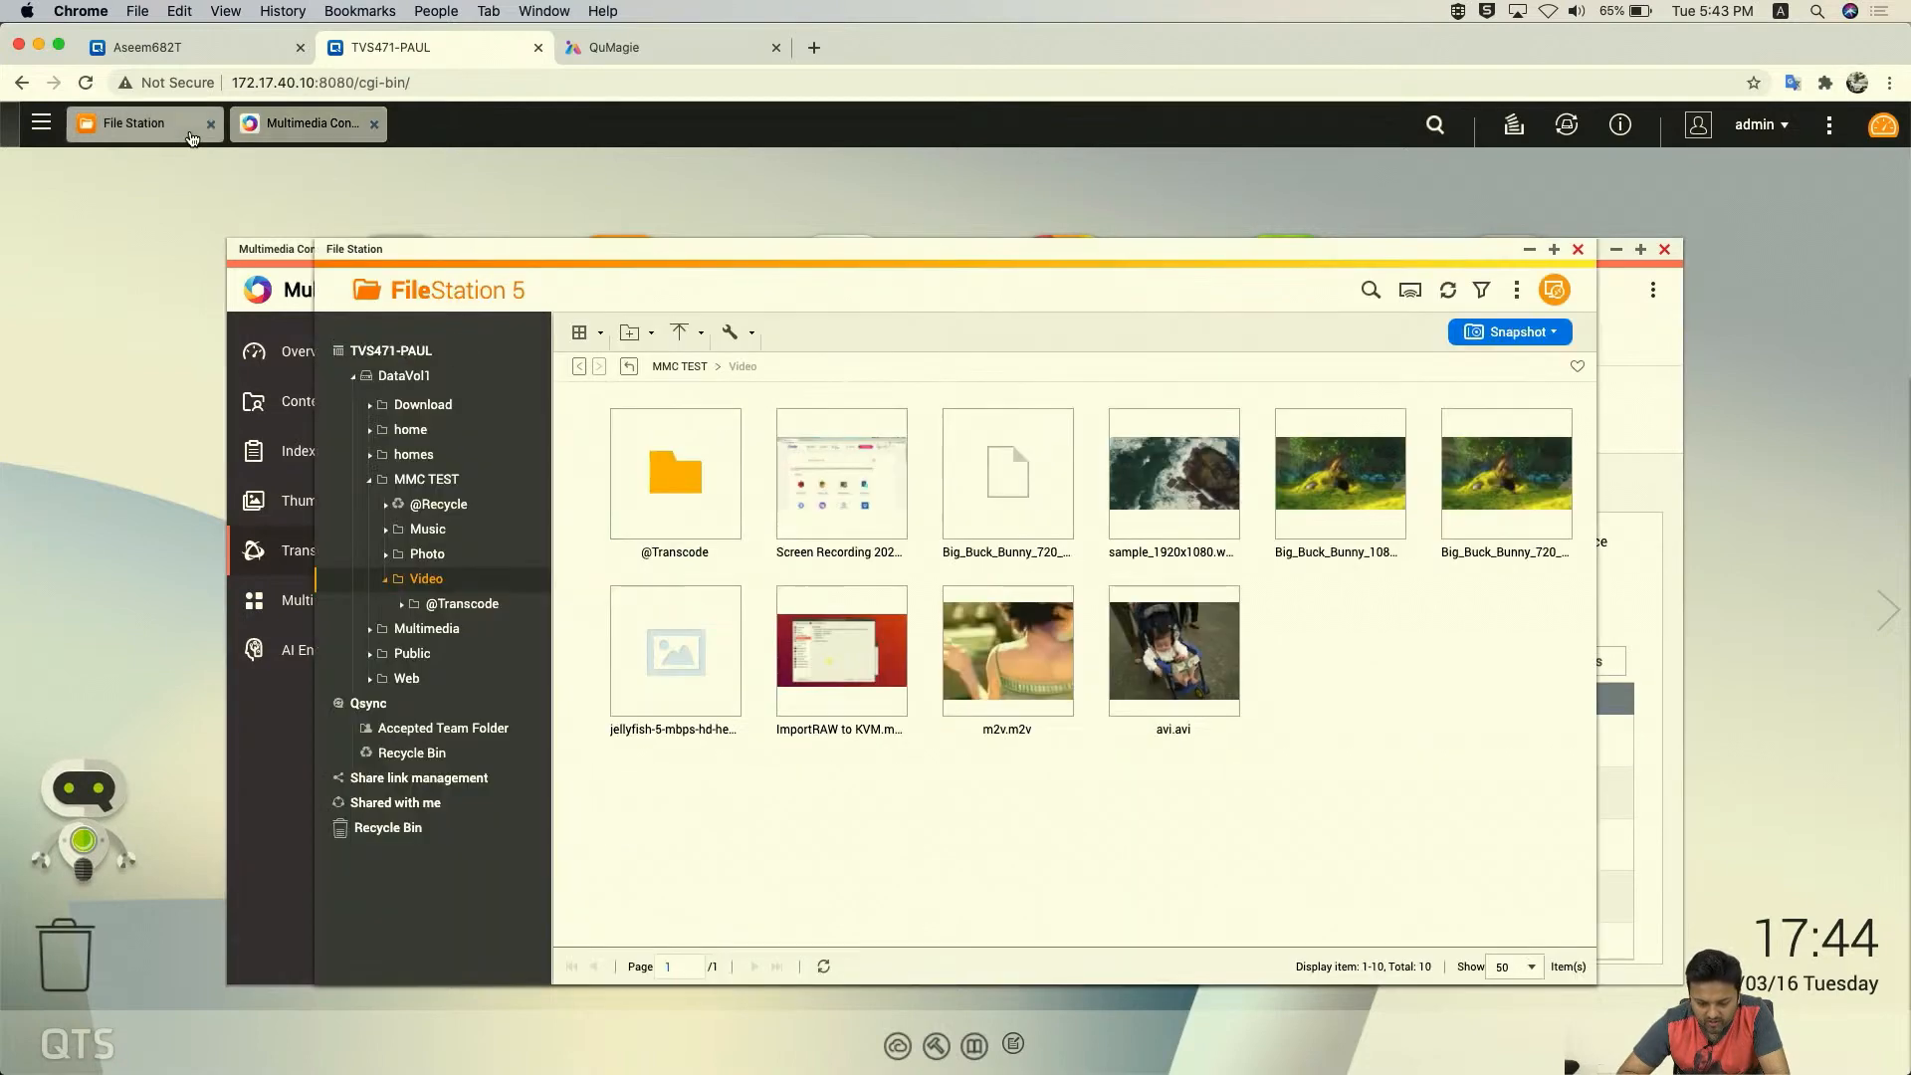
{"action": "mouse_move", "coordinate": [901, 511]}
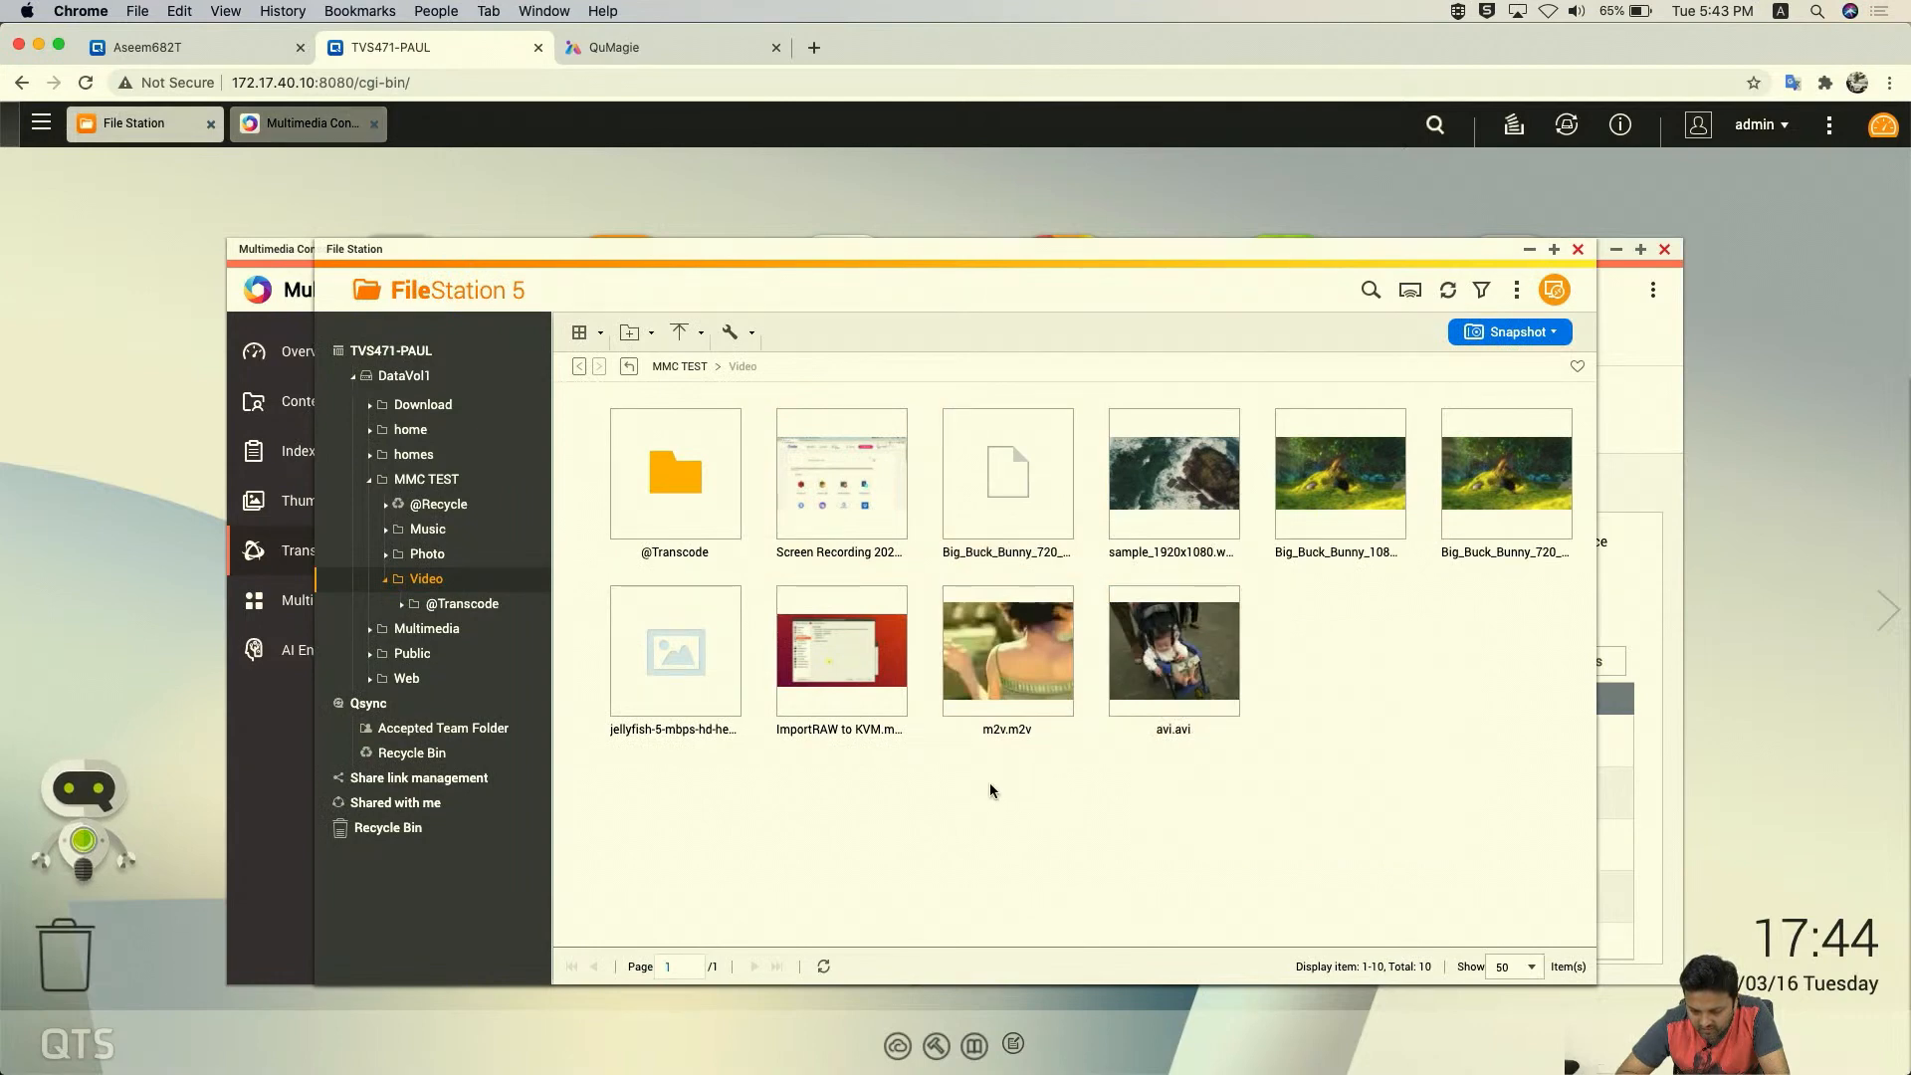
{"action": "mouse_move", "coordinate": [865, 685]}
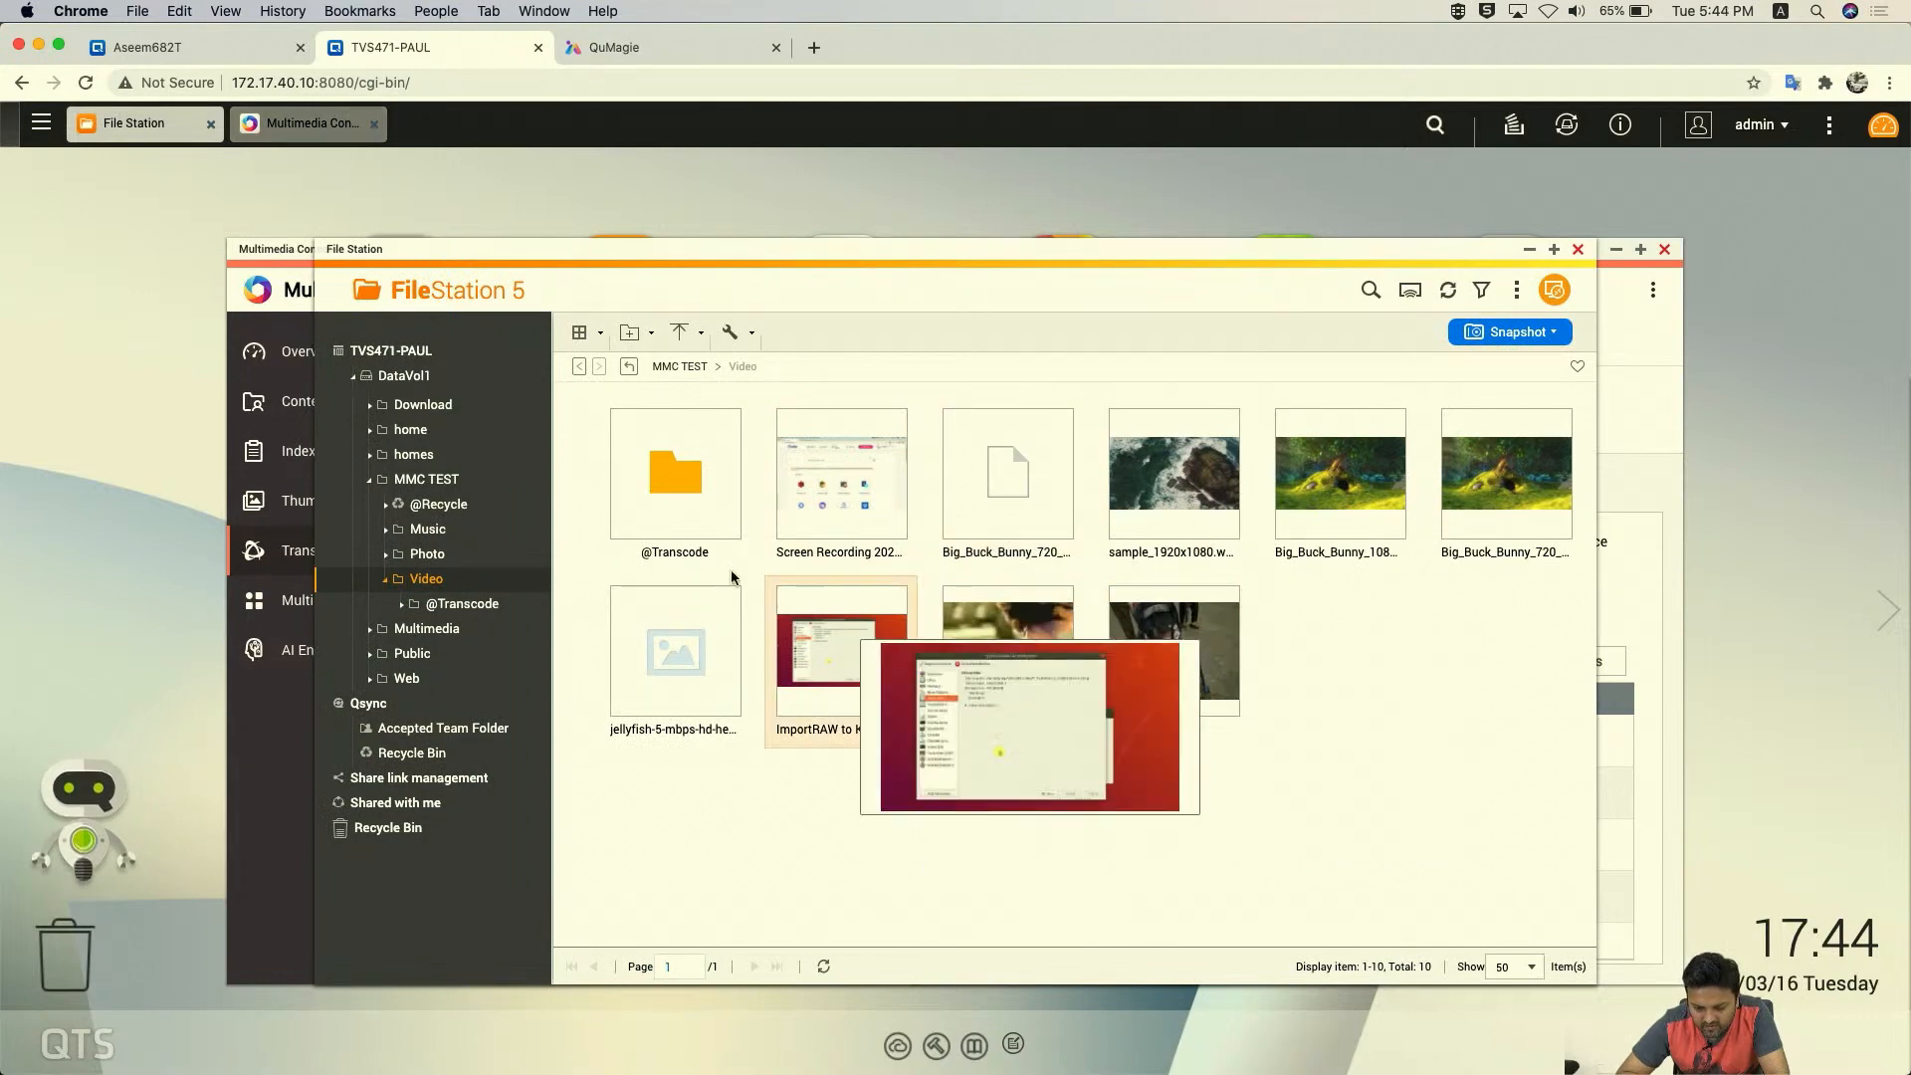
{"action": "double_click", "coordinate": [675, 470]}
{"action": "mouse_move", "coordinate": [711, 483]}
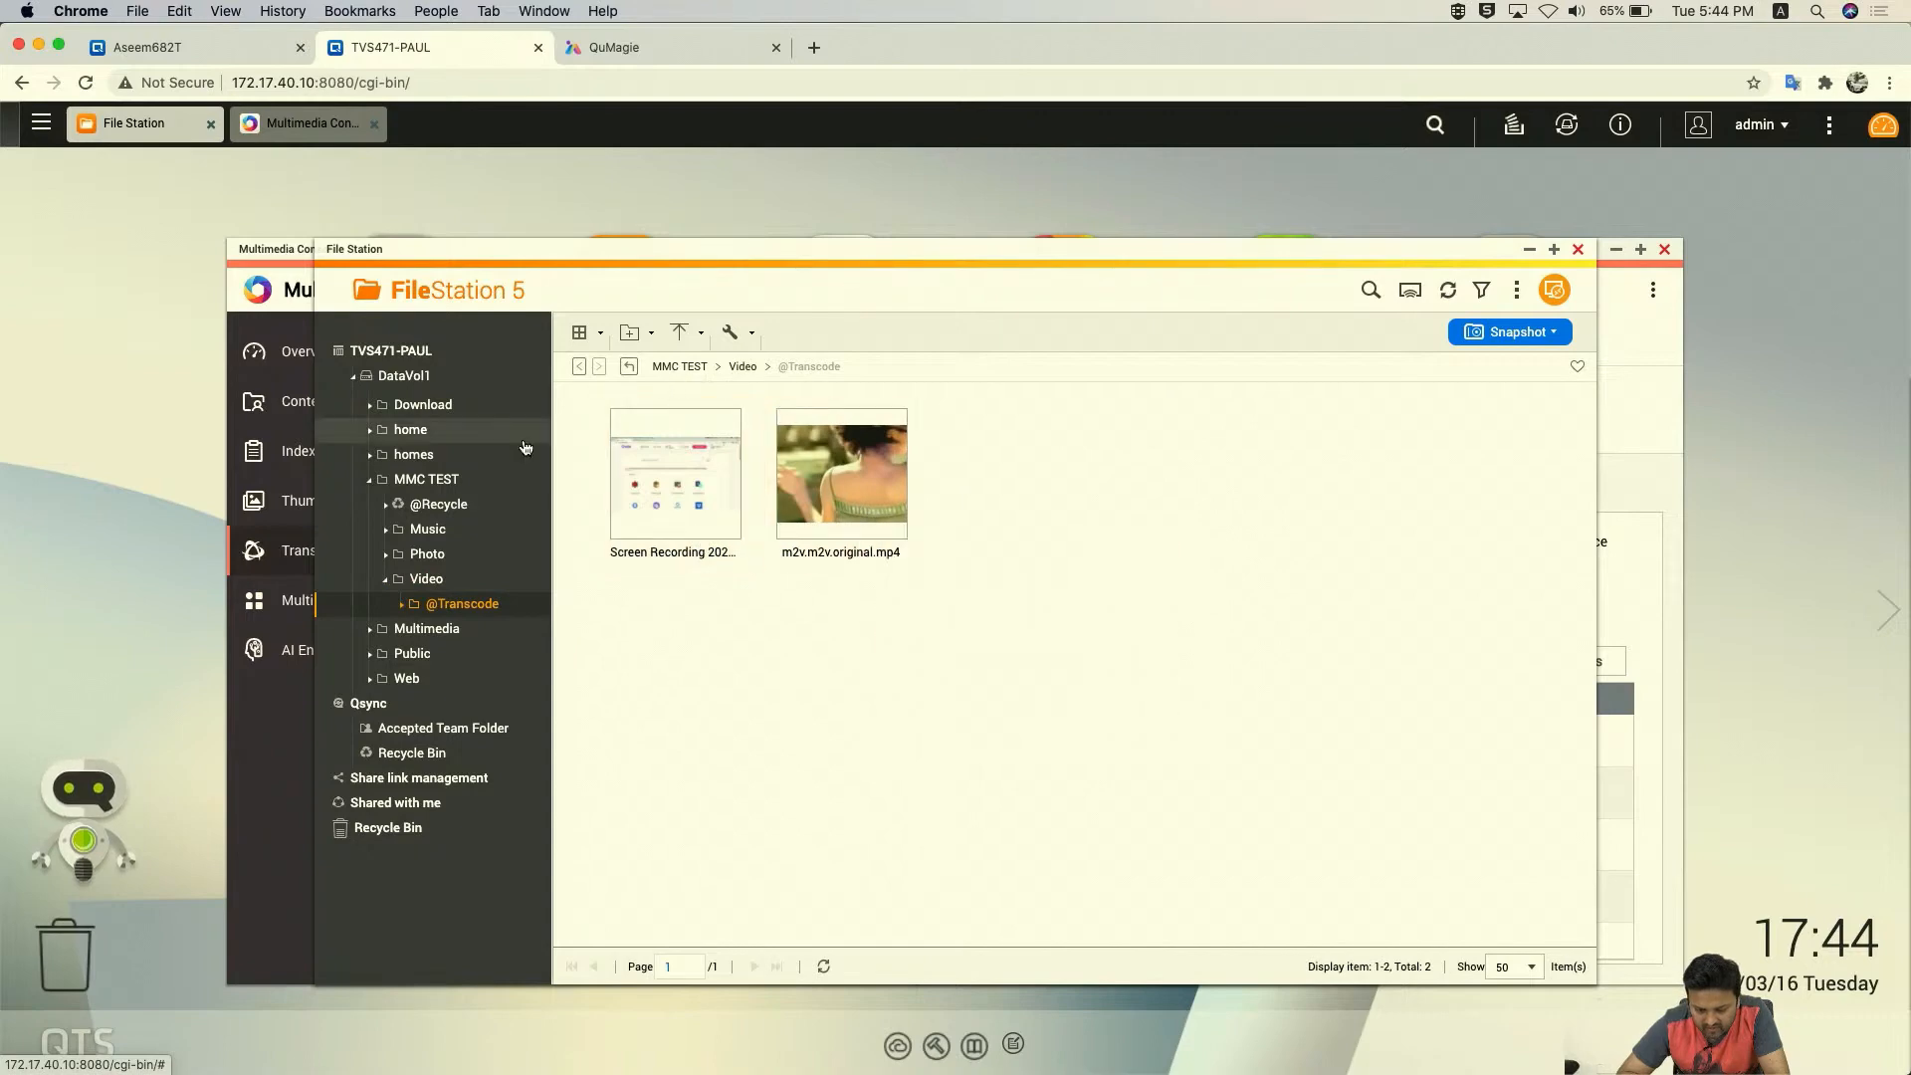
{"action": "left_click", "coordinate": [293, 772]}
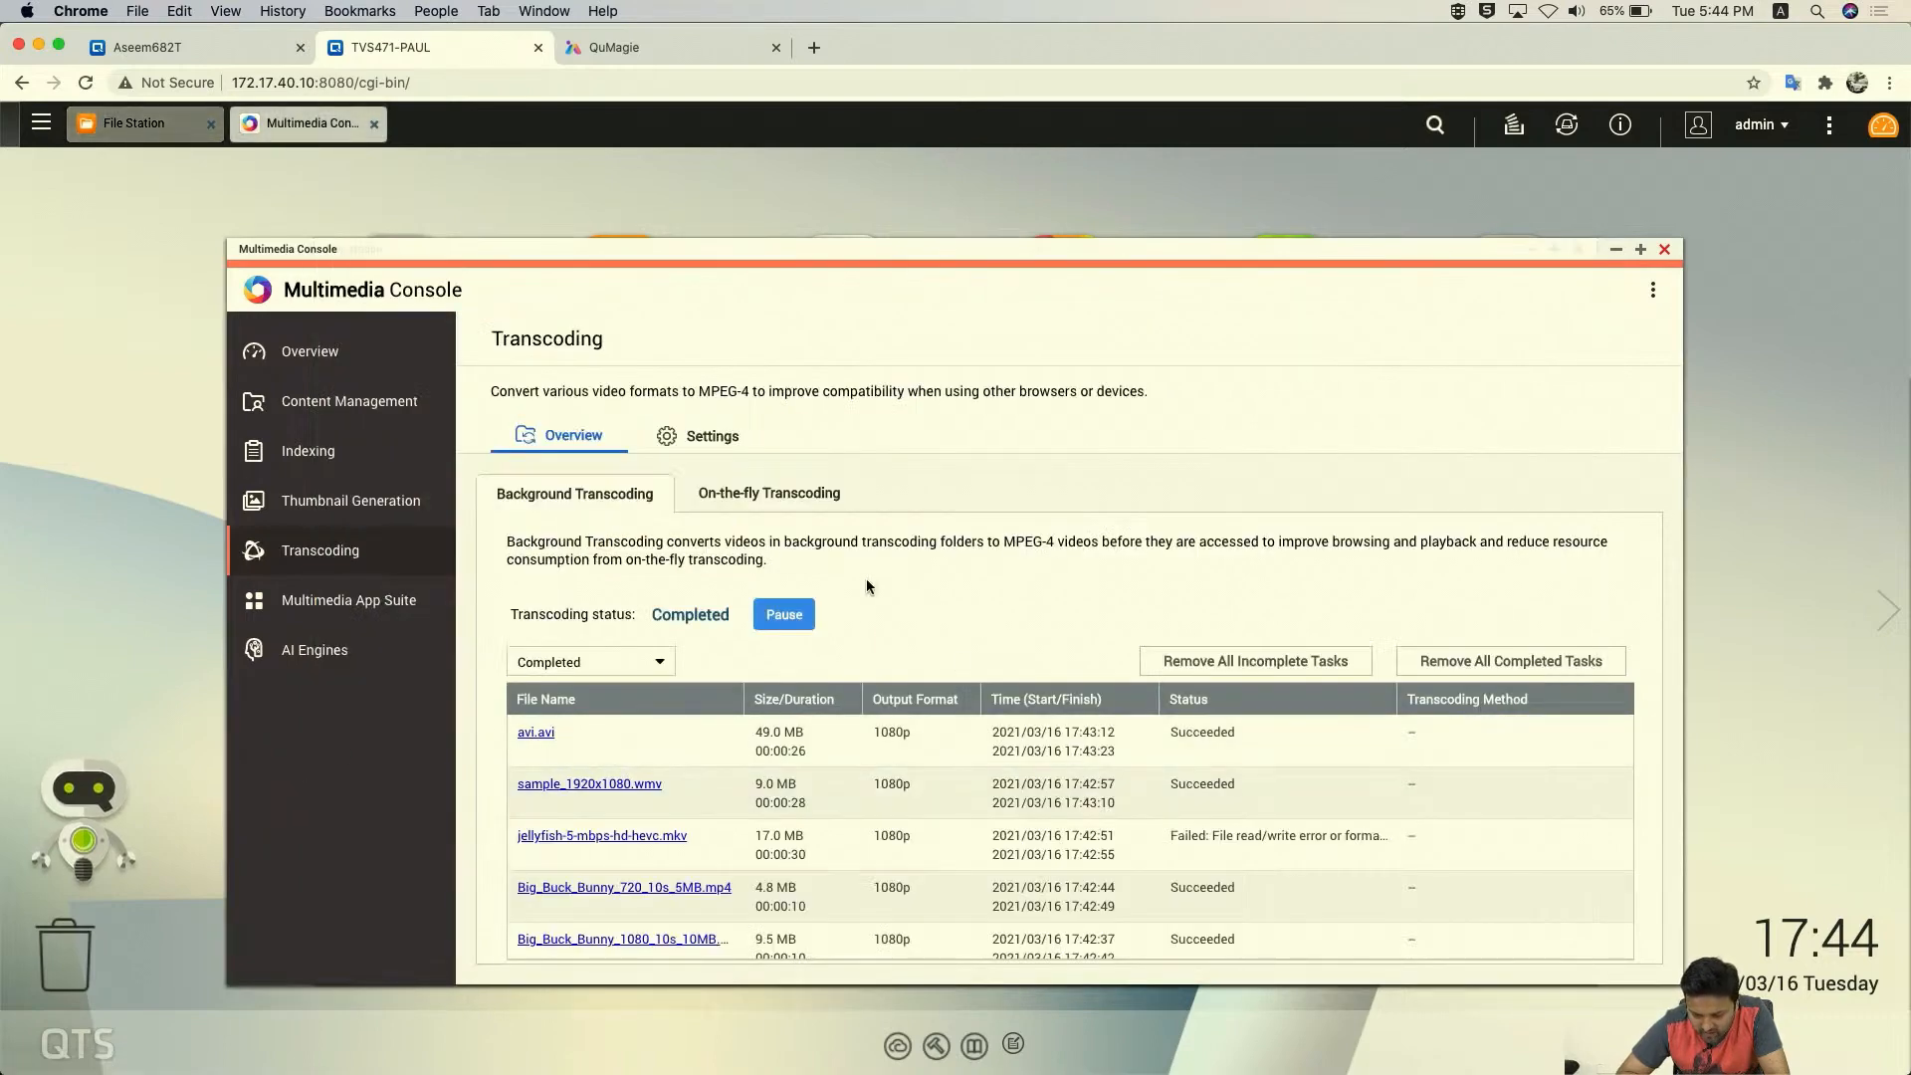
- Tick the MMC TEST/Video/ folder in Transcoding Settings, apply it, and run Scan Now
{"action": "scroll", "coordinate": [661, 664], "scroll_direction": "down", "scroll_amount": 2}
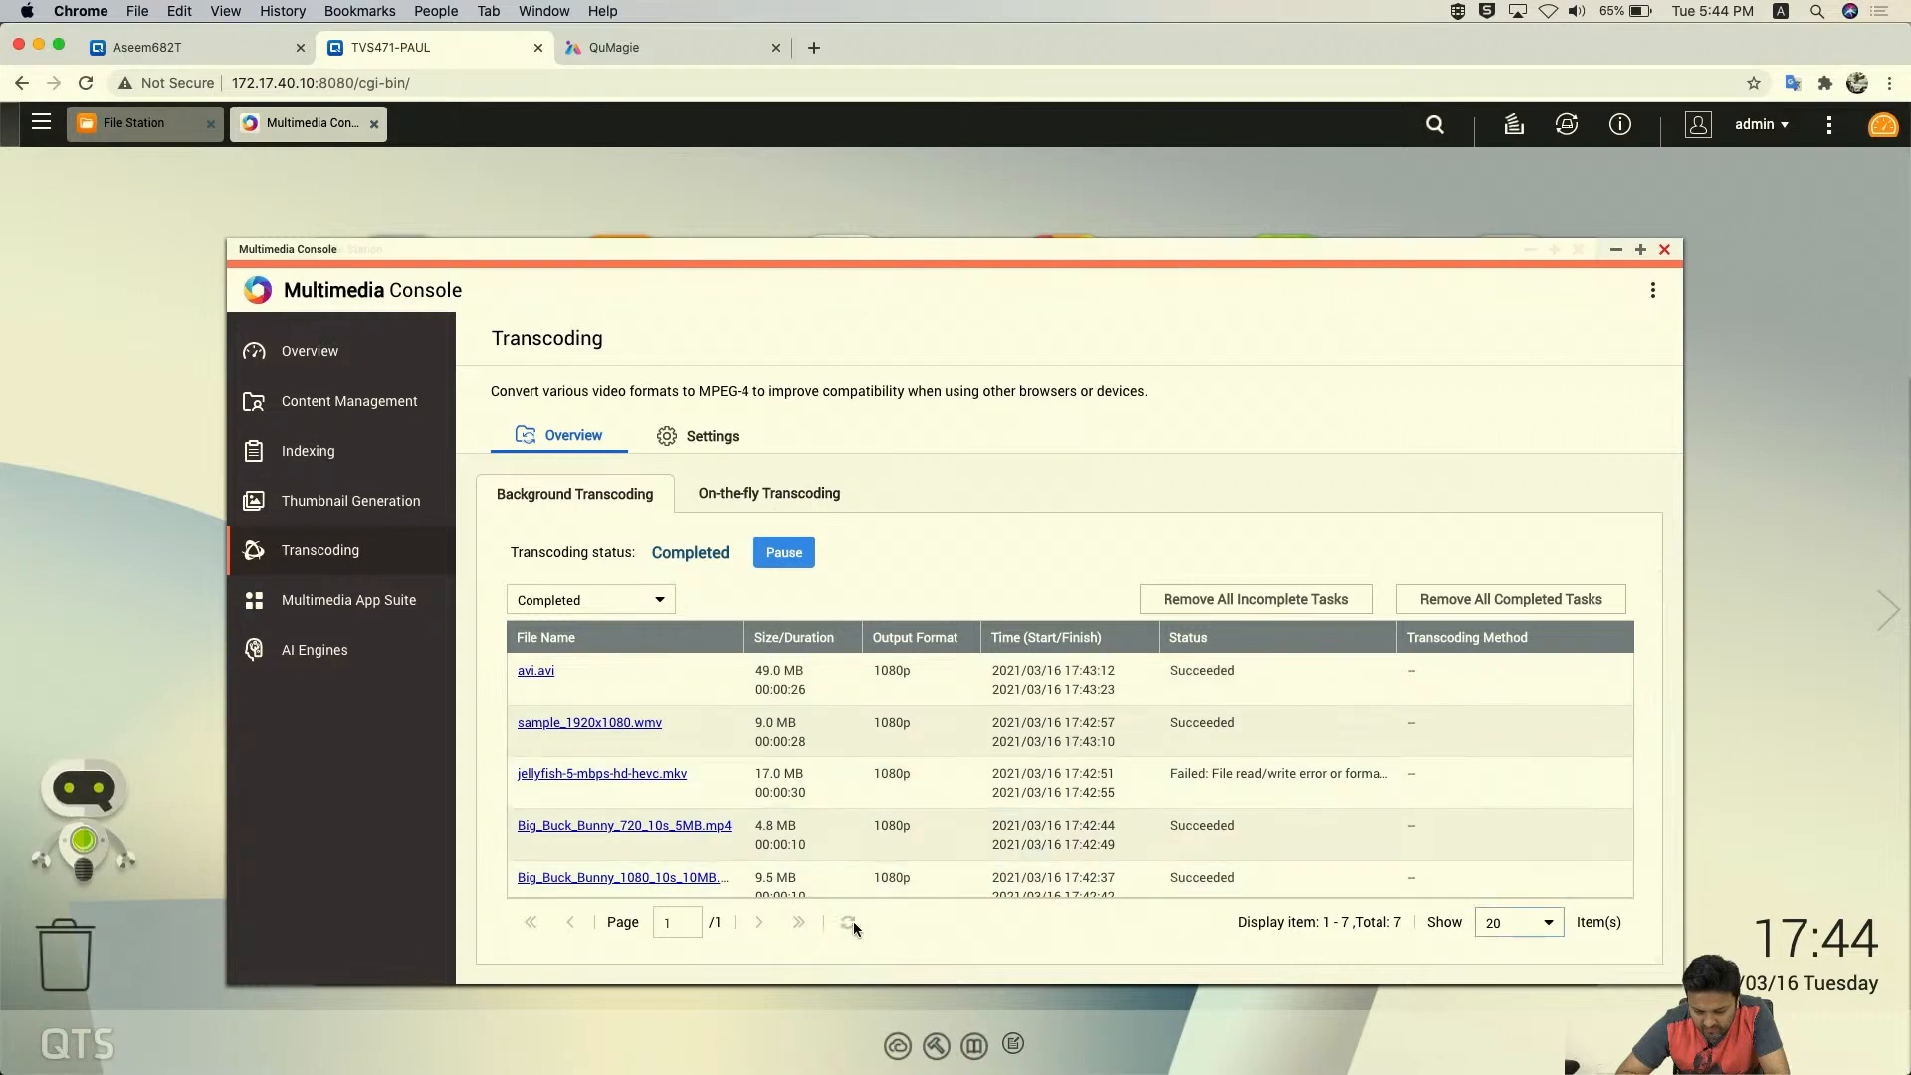
{"action": "left_click", "coordinate": [706, 443]}
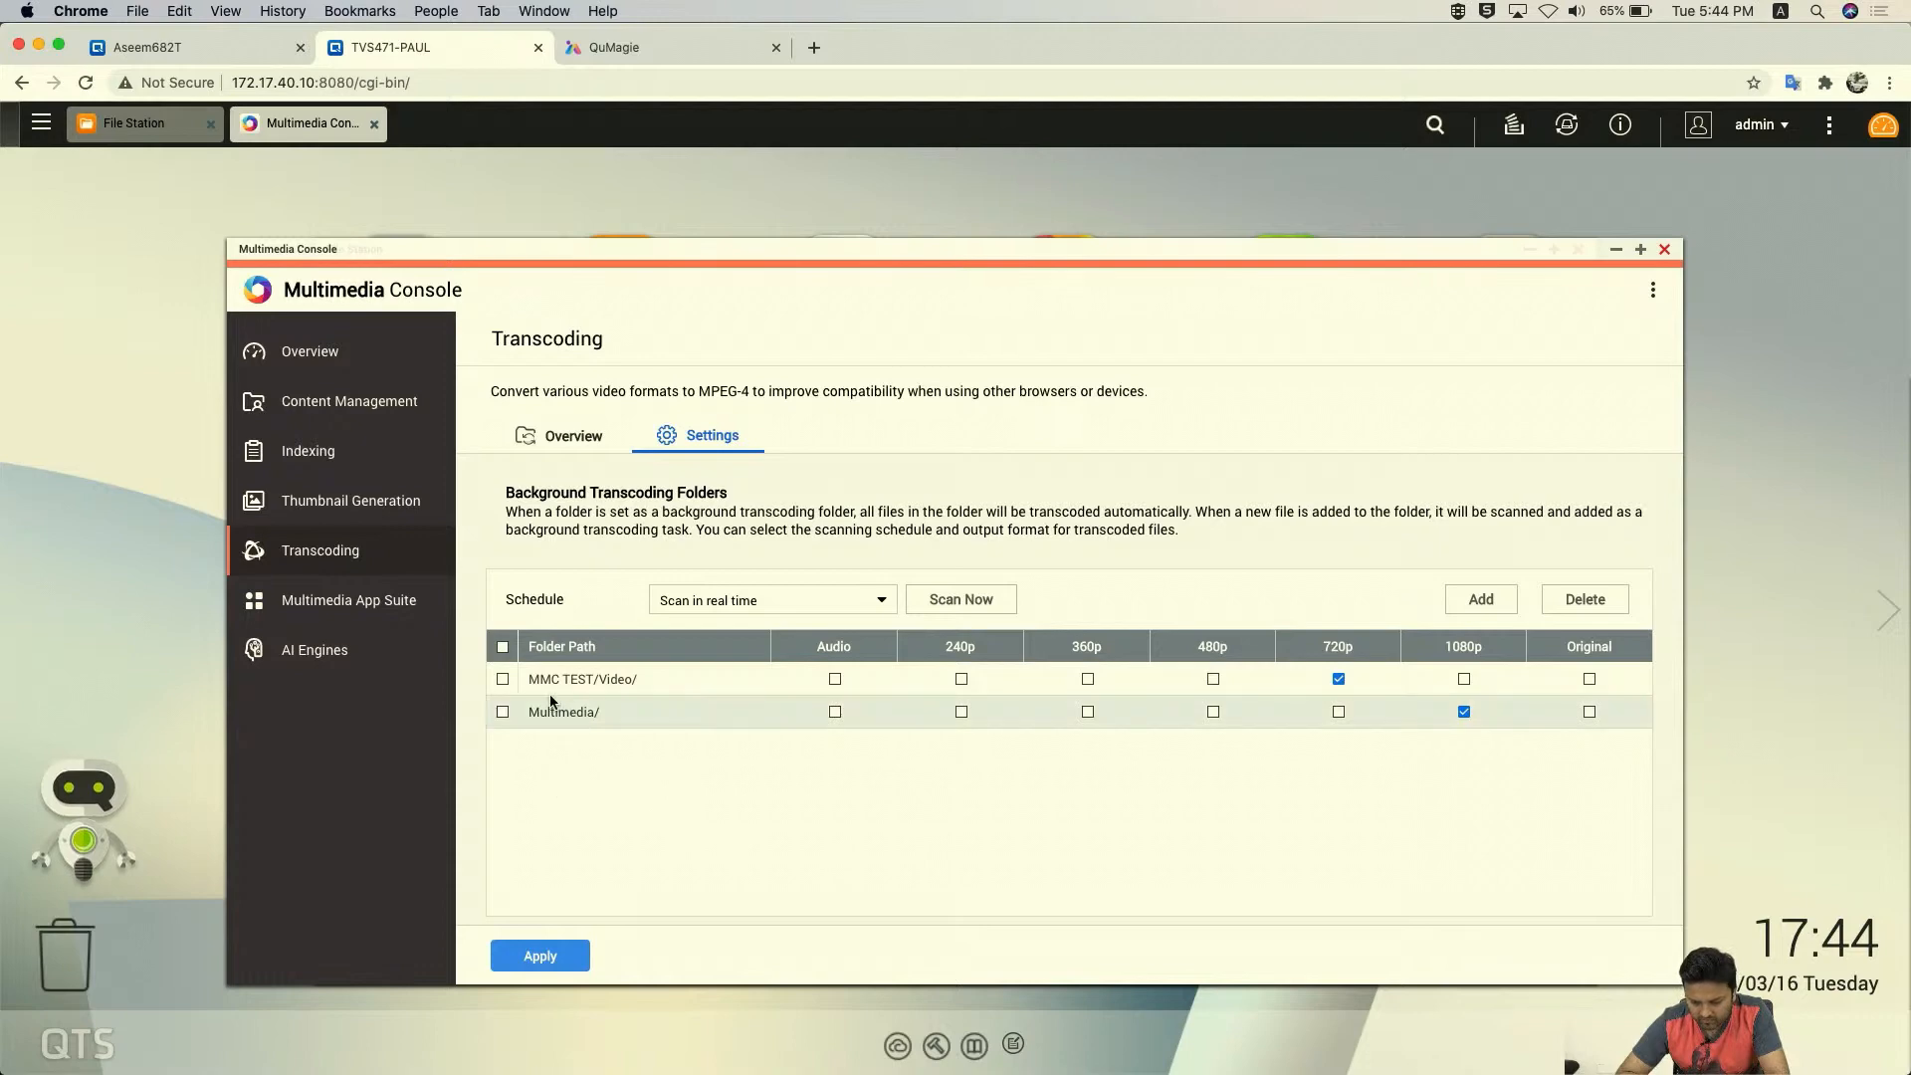
{"action": "left_click", "coordinate": [503, 679]}
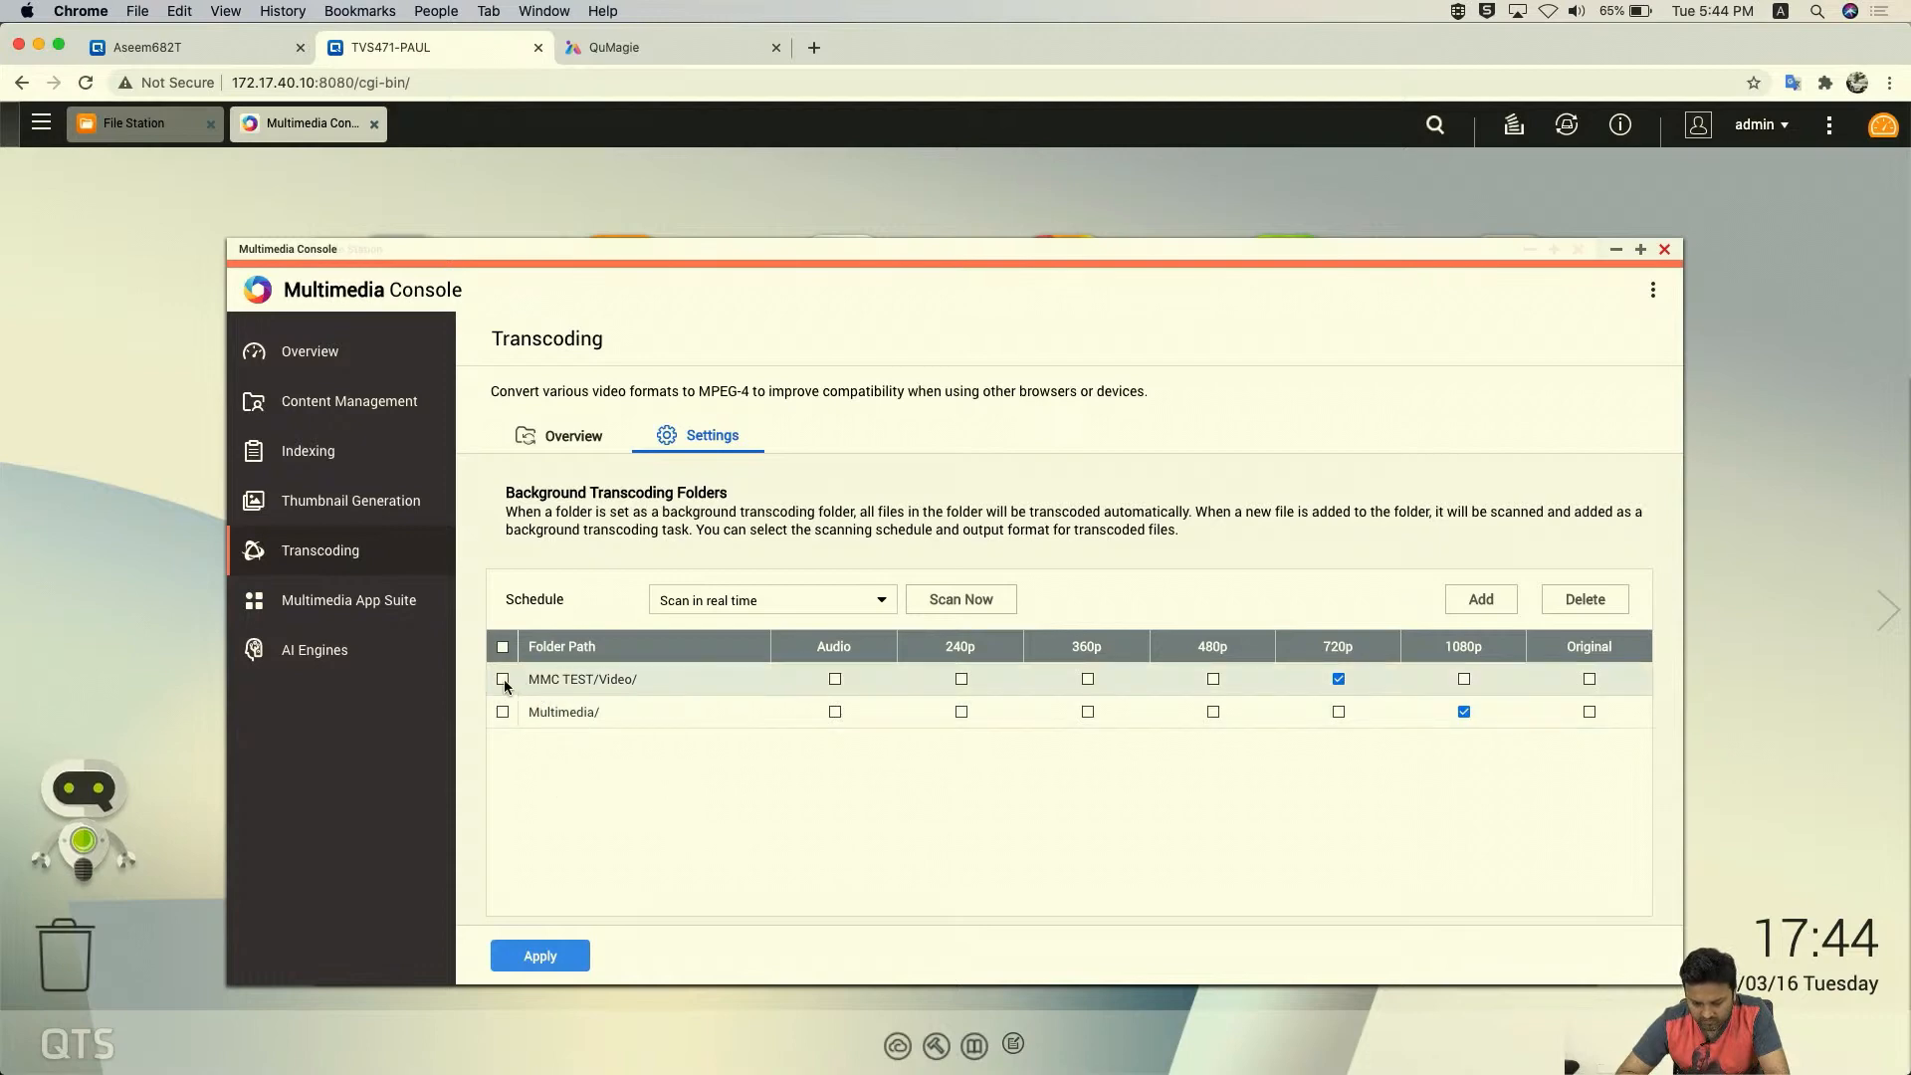
{"action": "left_click", "coordinate": [543, 957]}
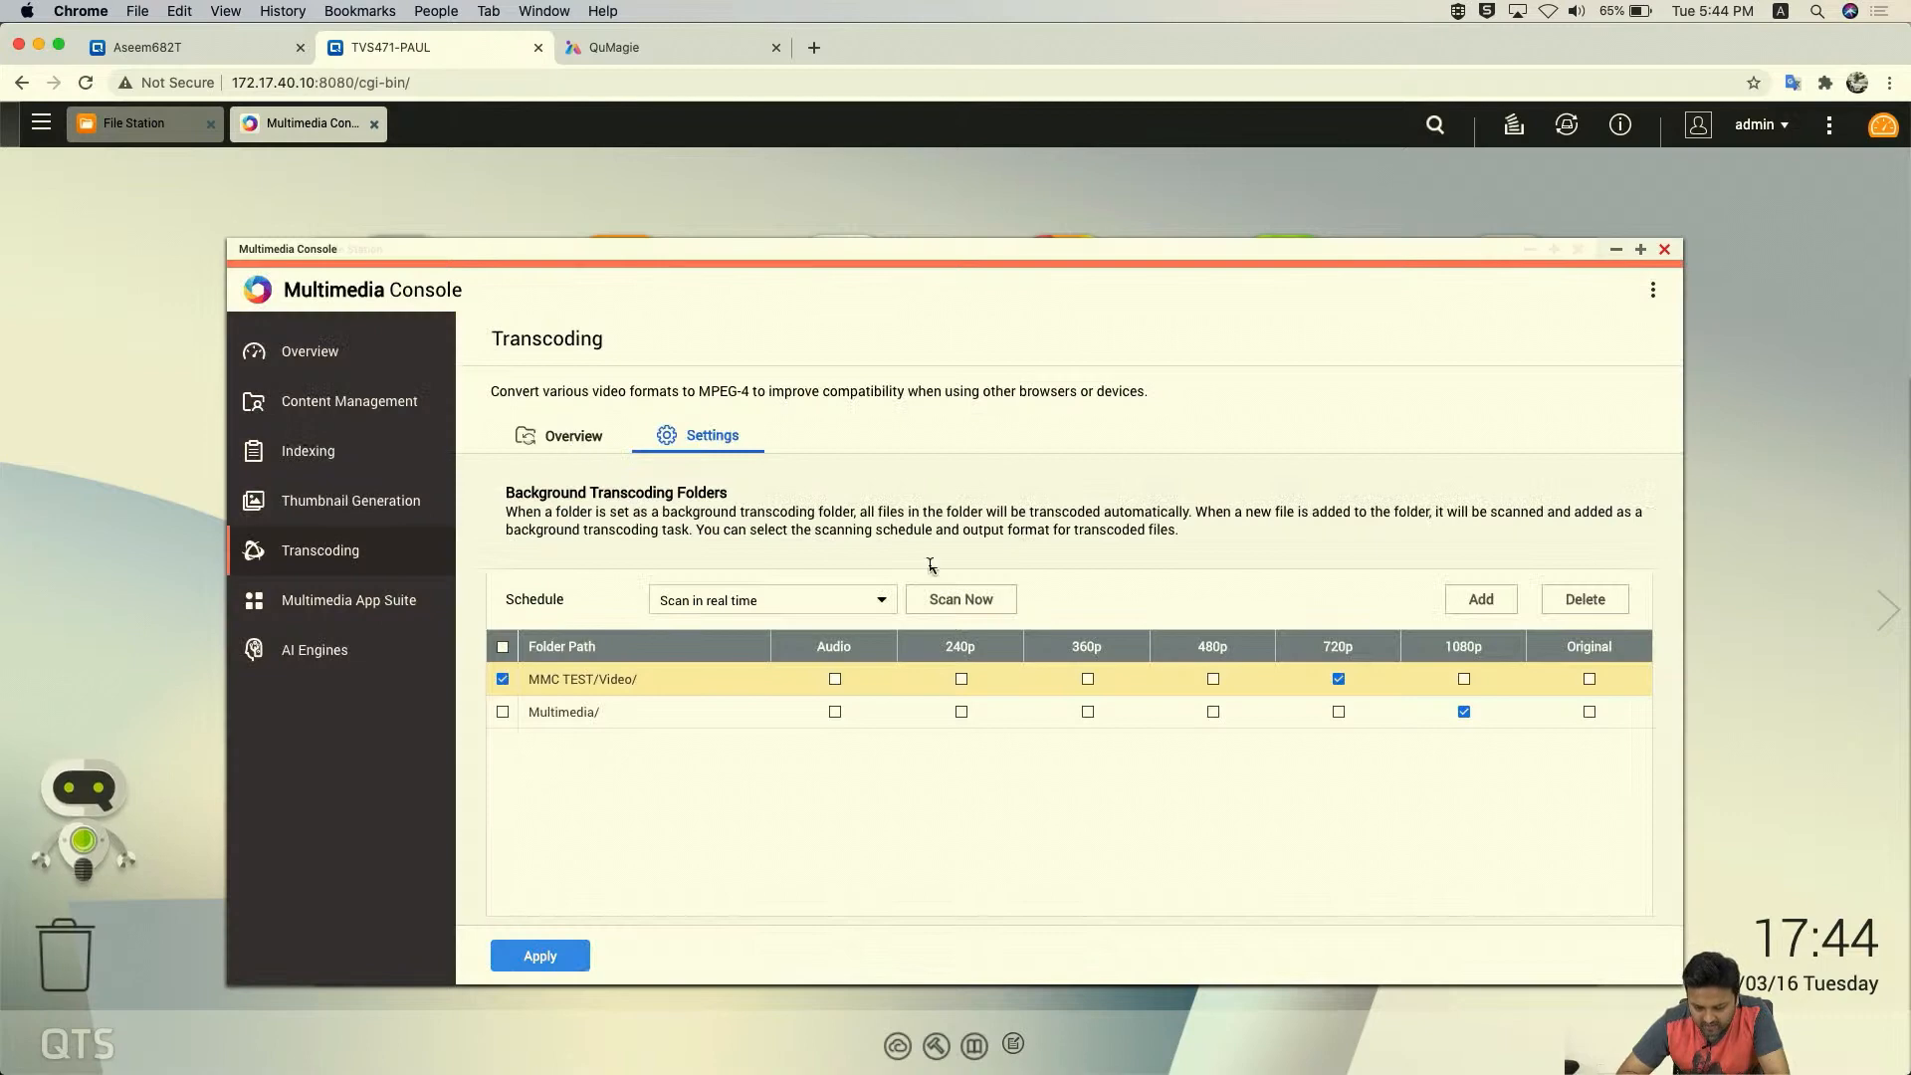
{"action": "left_click", "coordinate": [961, 600]}
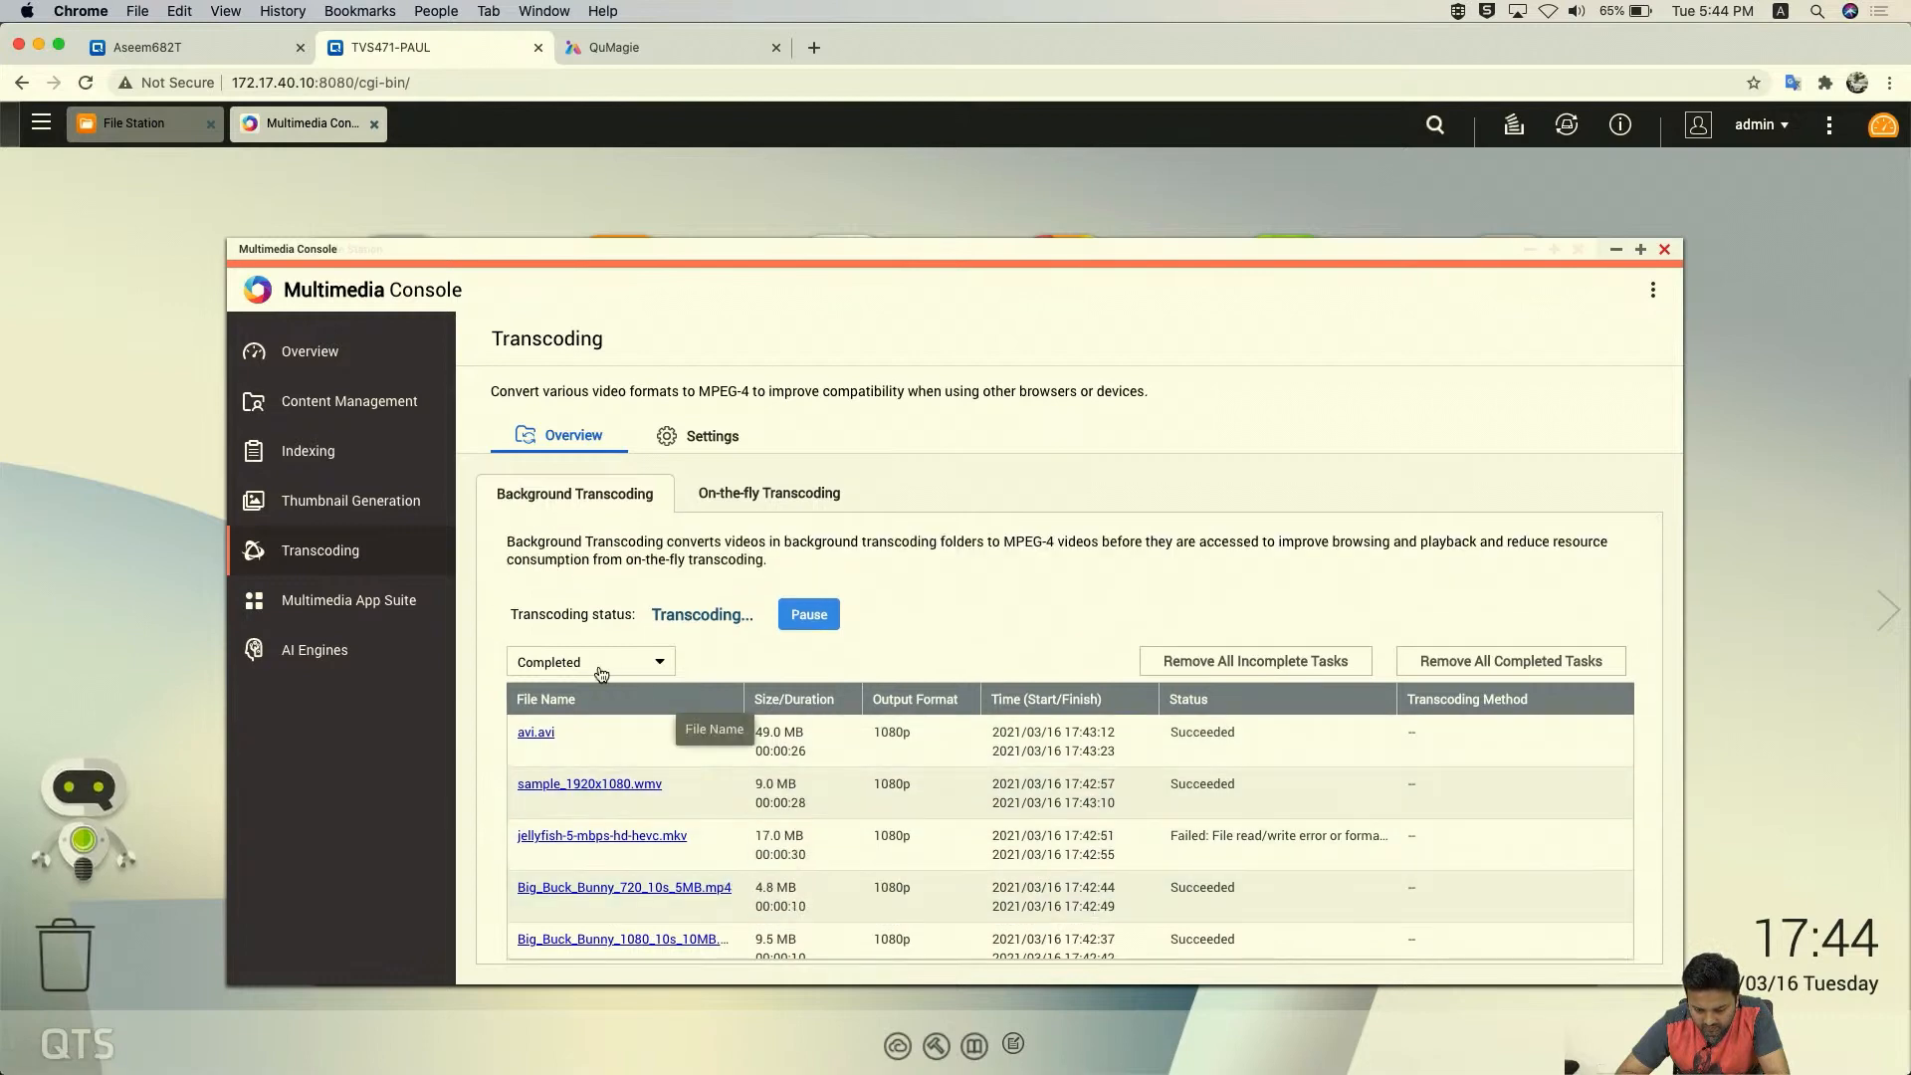
- Check Incomplete then Completed tasks, finding ImportRAW to KVM.mp4 succeeded at 720p, and reopen Transcoding Settings
{"action": "left_click", "coordinate": [608, 674]}
{"action": "left_click", "coordinate": [582, 694]}
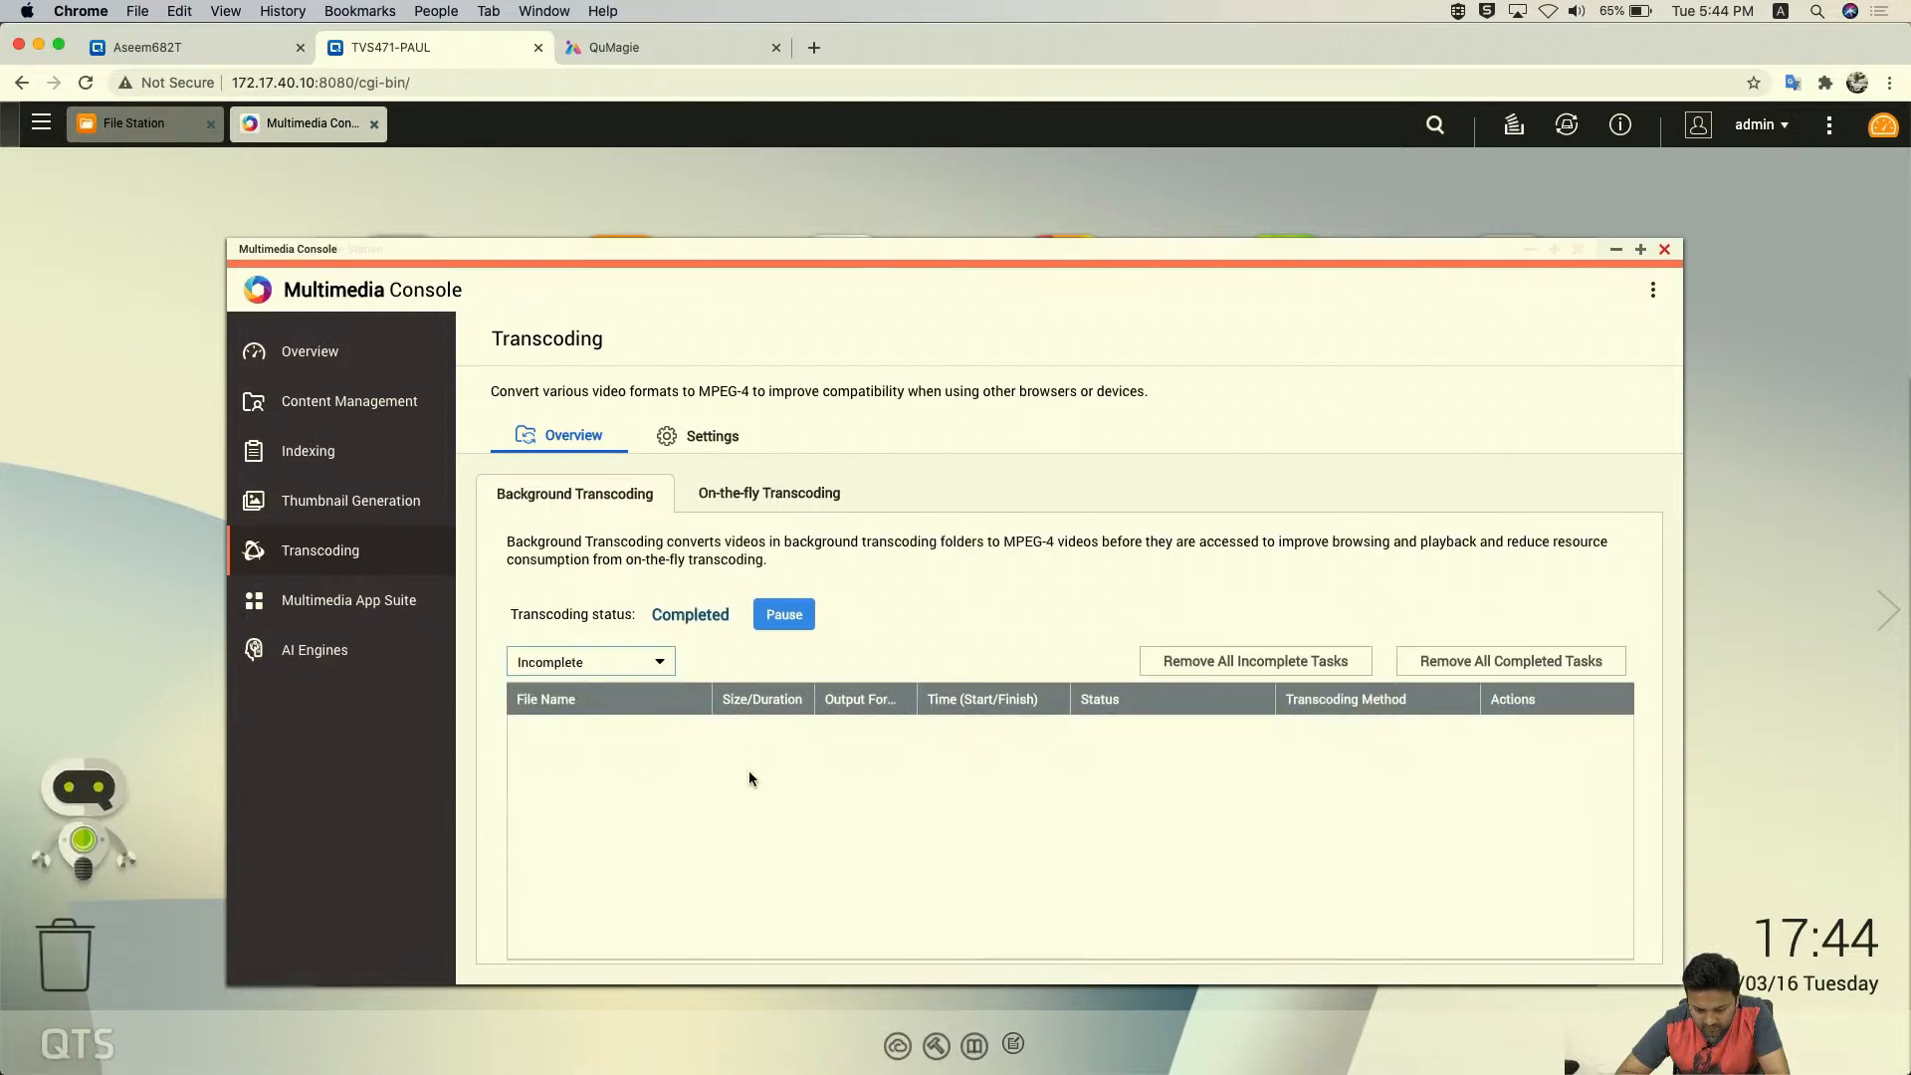
{"action": "left_click", "coordinate": [633, 669]}
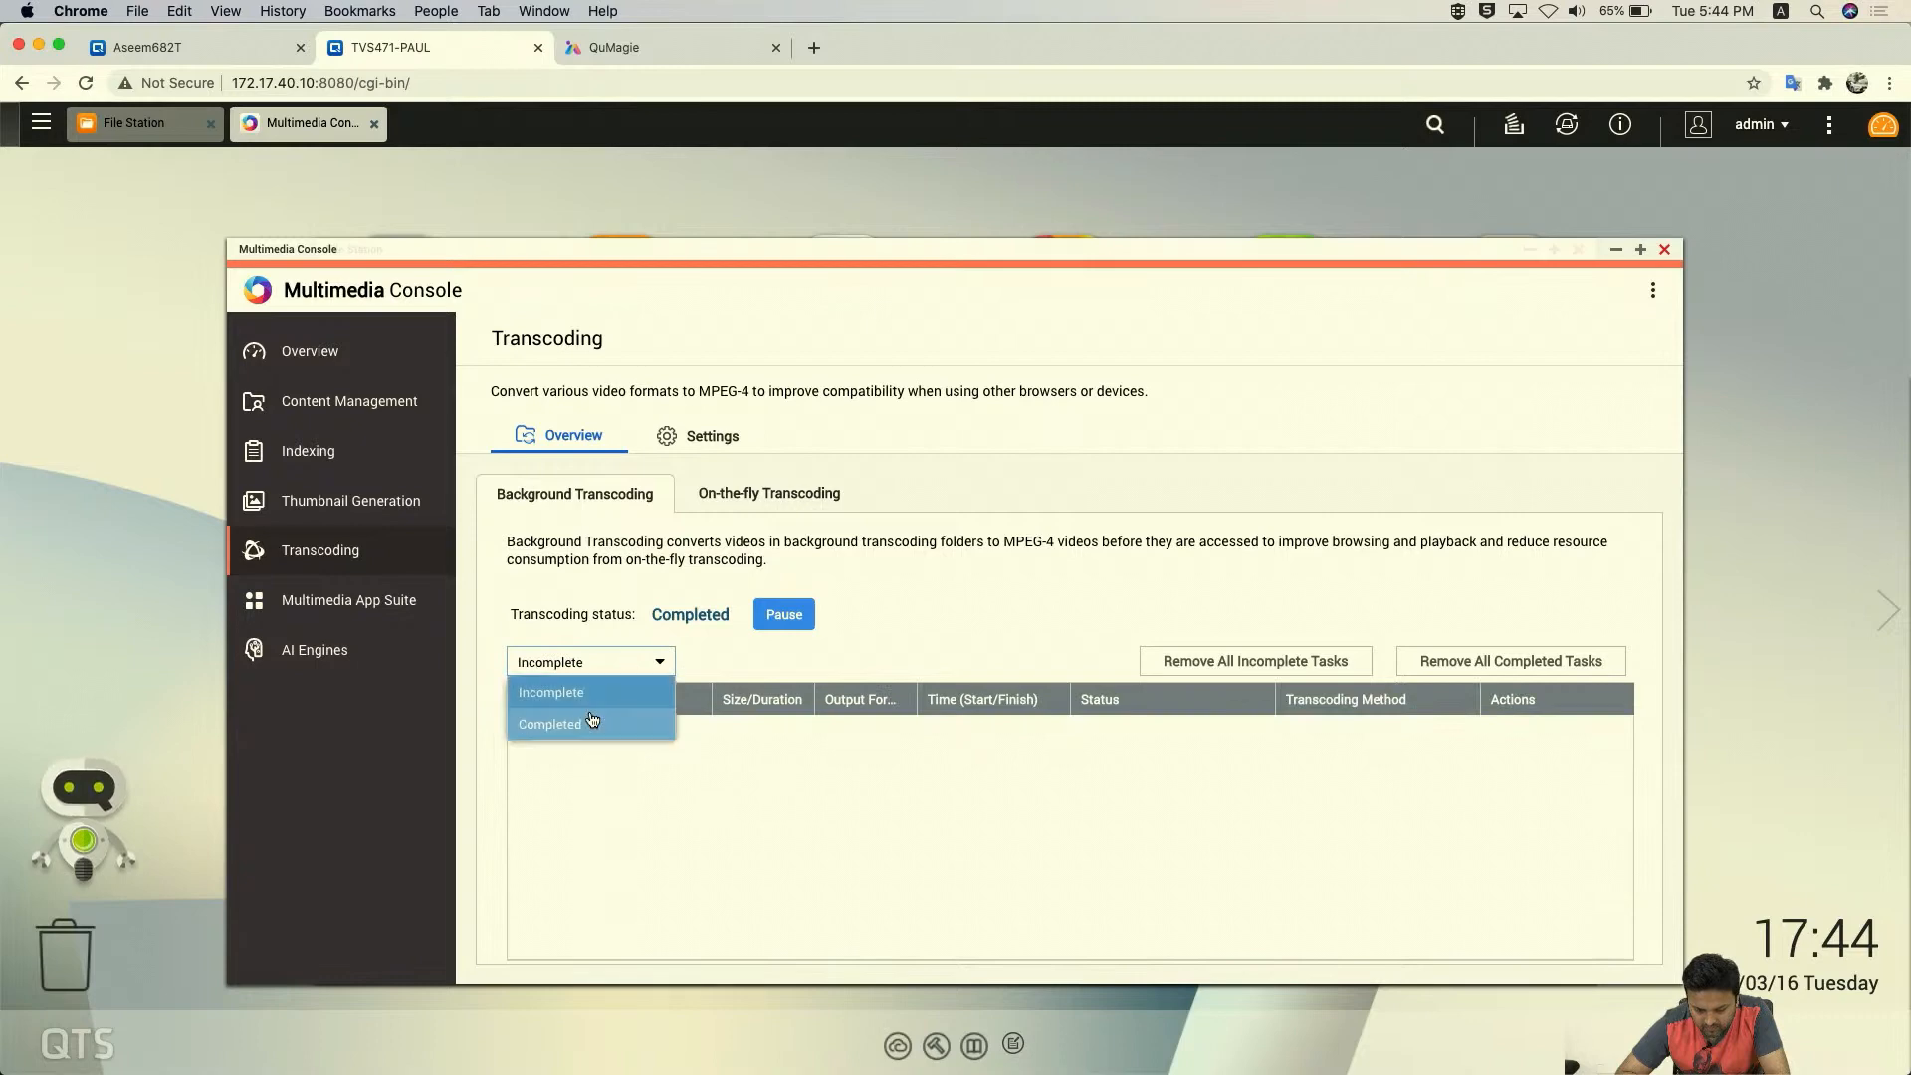
{"action": "left_click", "coordinate": [590, 717]}
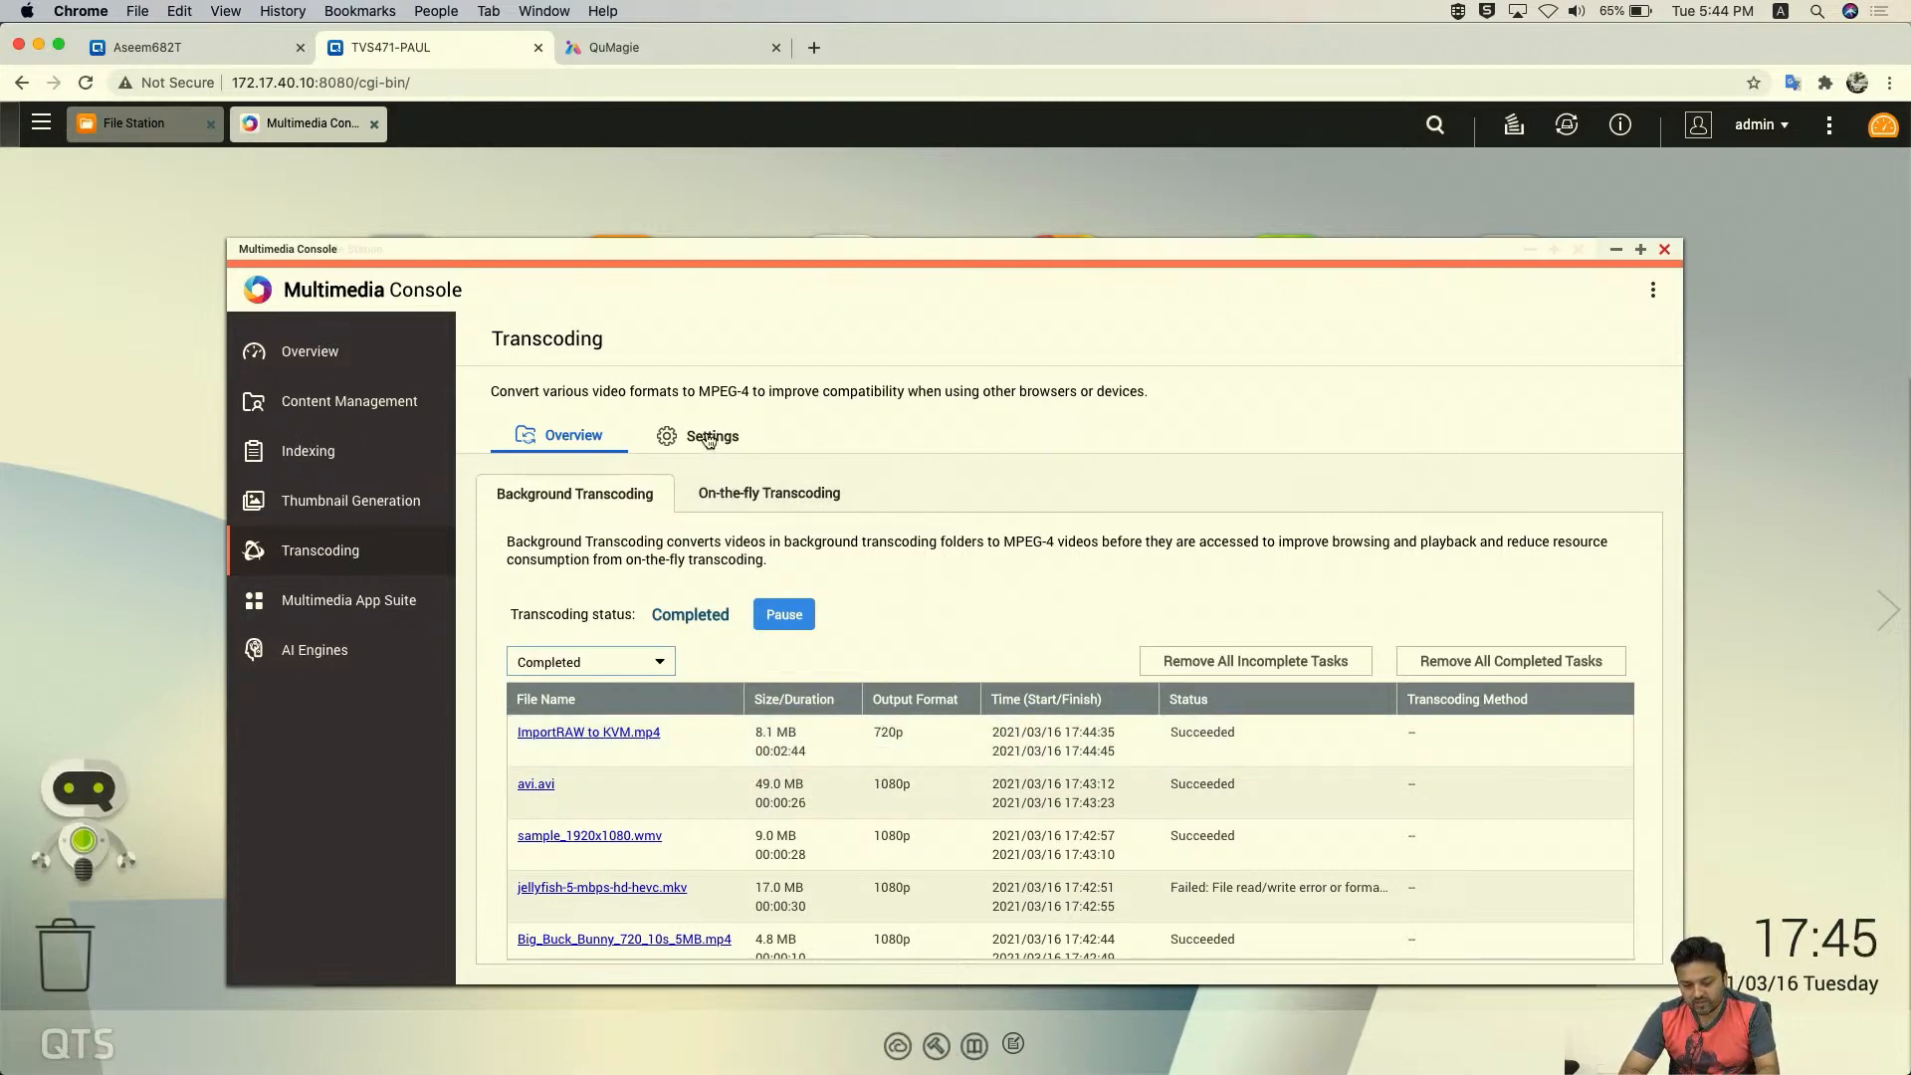
{"action": "left_click", "coordinate": [709, 438]}
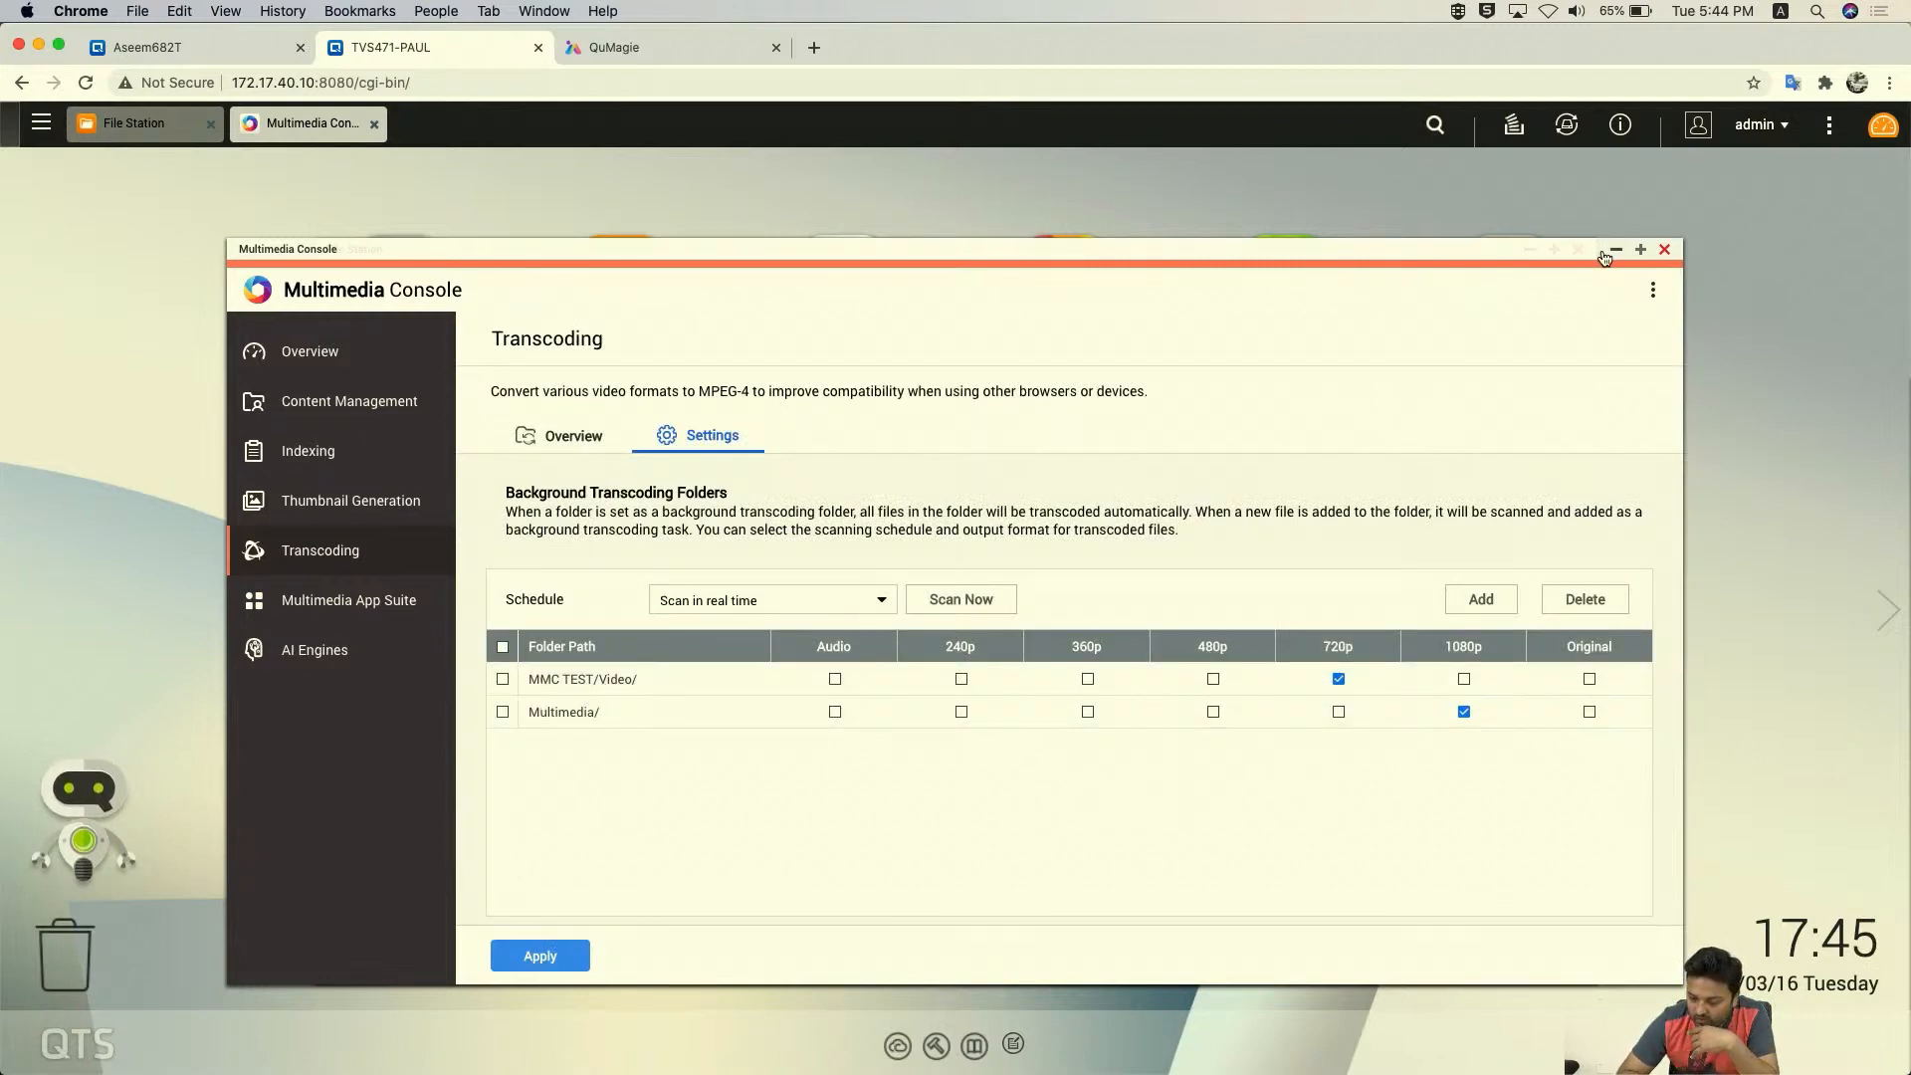
{"action": "left_click", "coordinate": [1664, 248]}
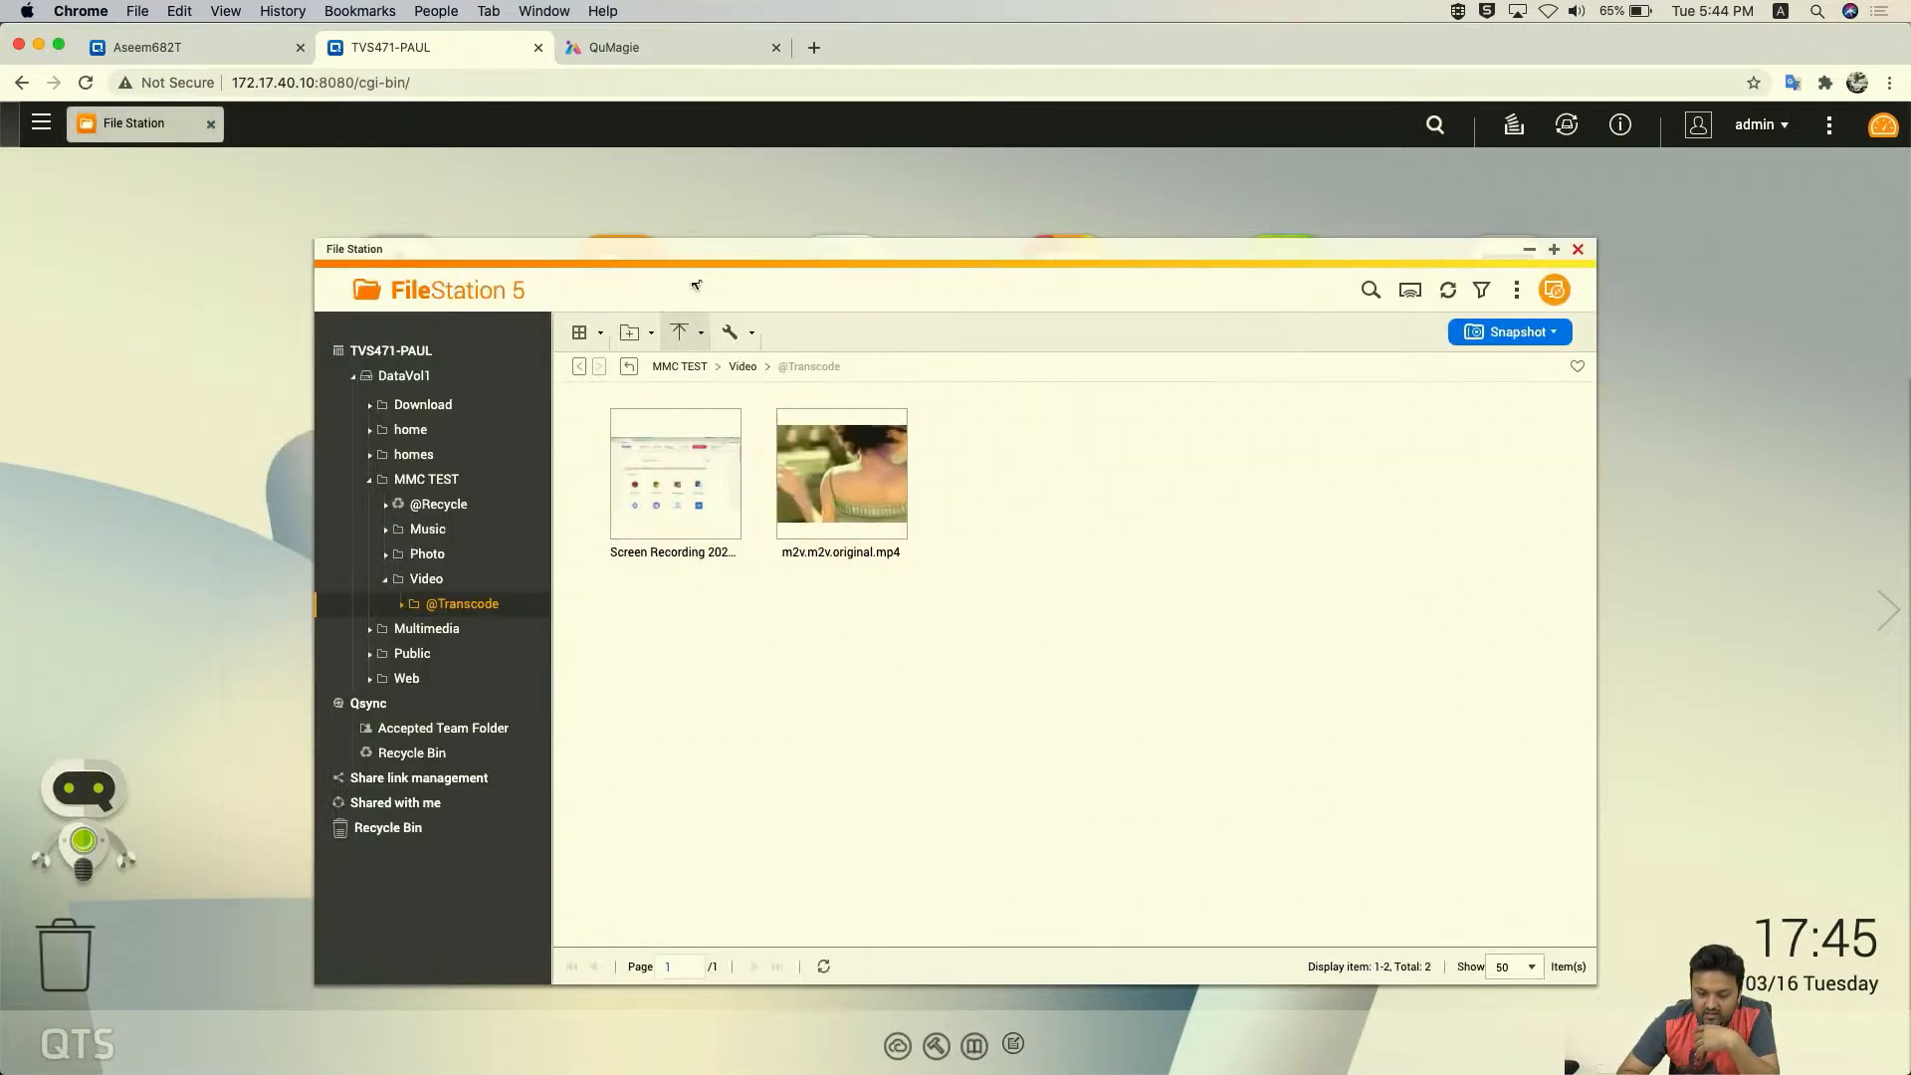
{"action": "left_click", "coordinate": [736, 368]}
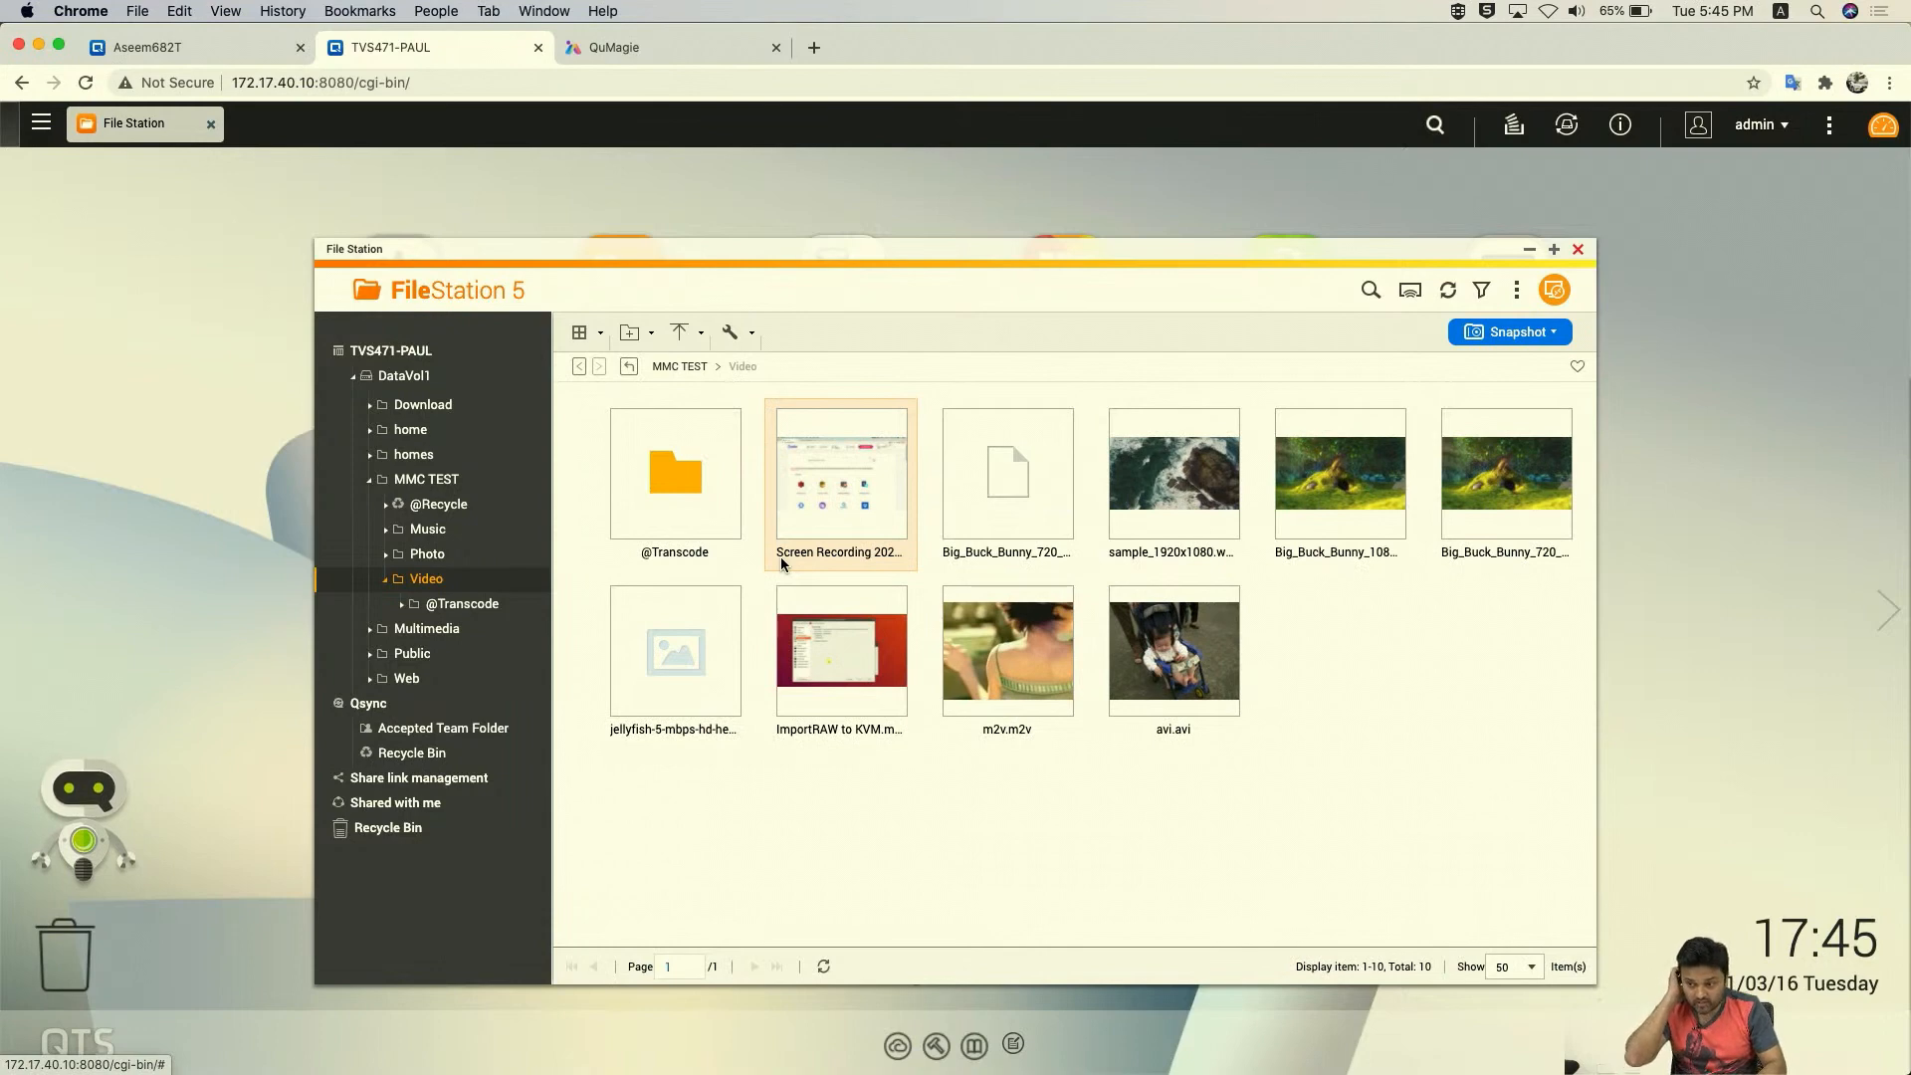
{"action": "double_click", "coordinate": [701, 482]}
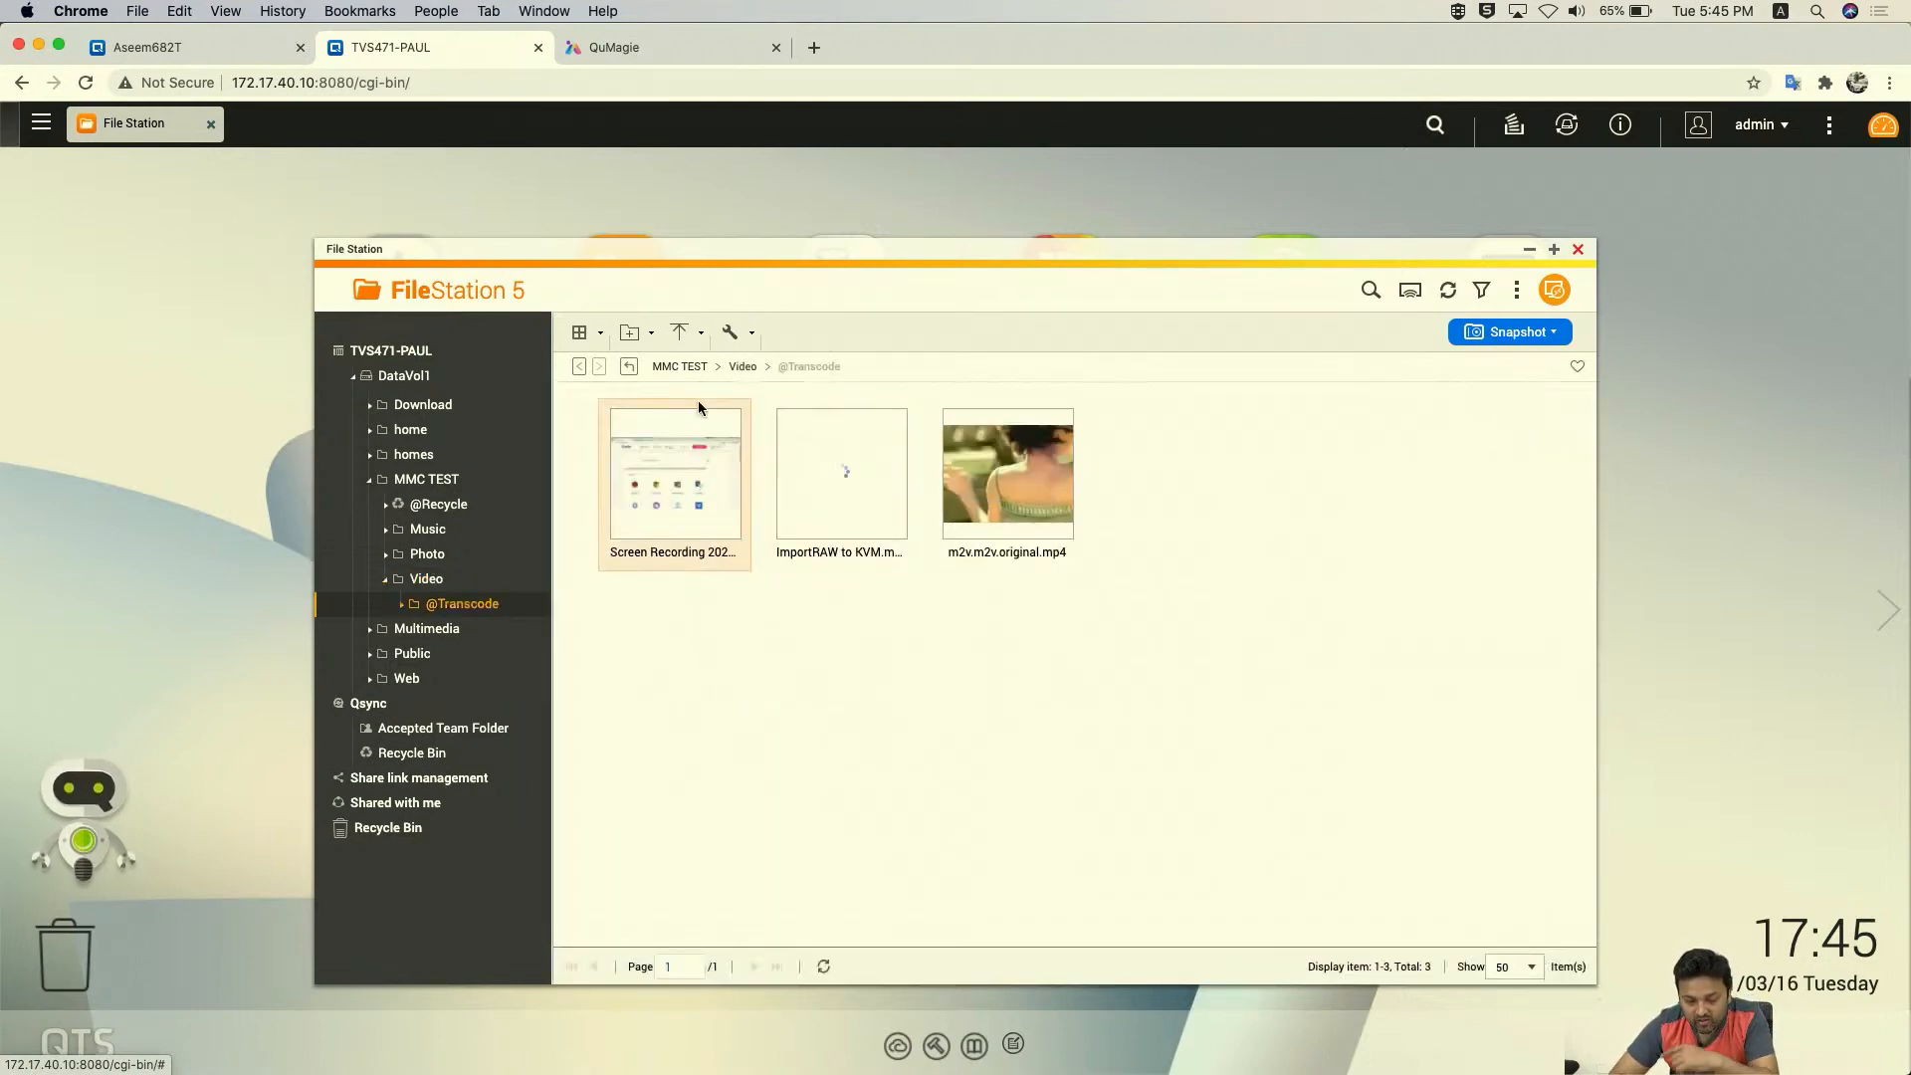
{"action": "left_click", "coordinate": [738, 368]}
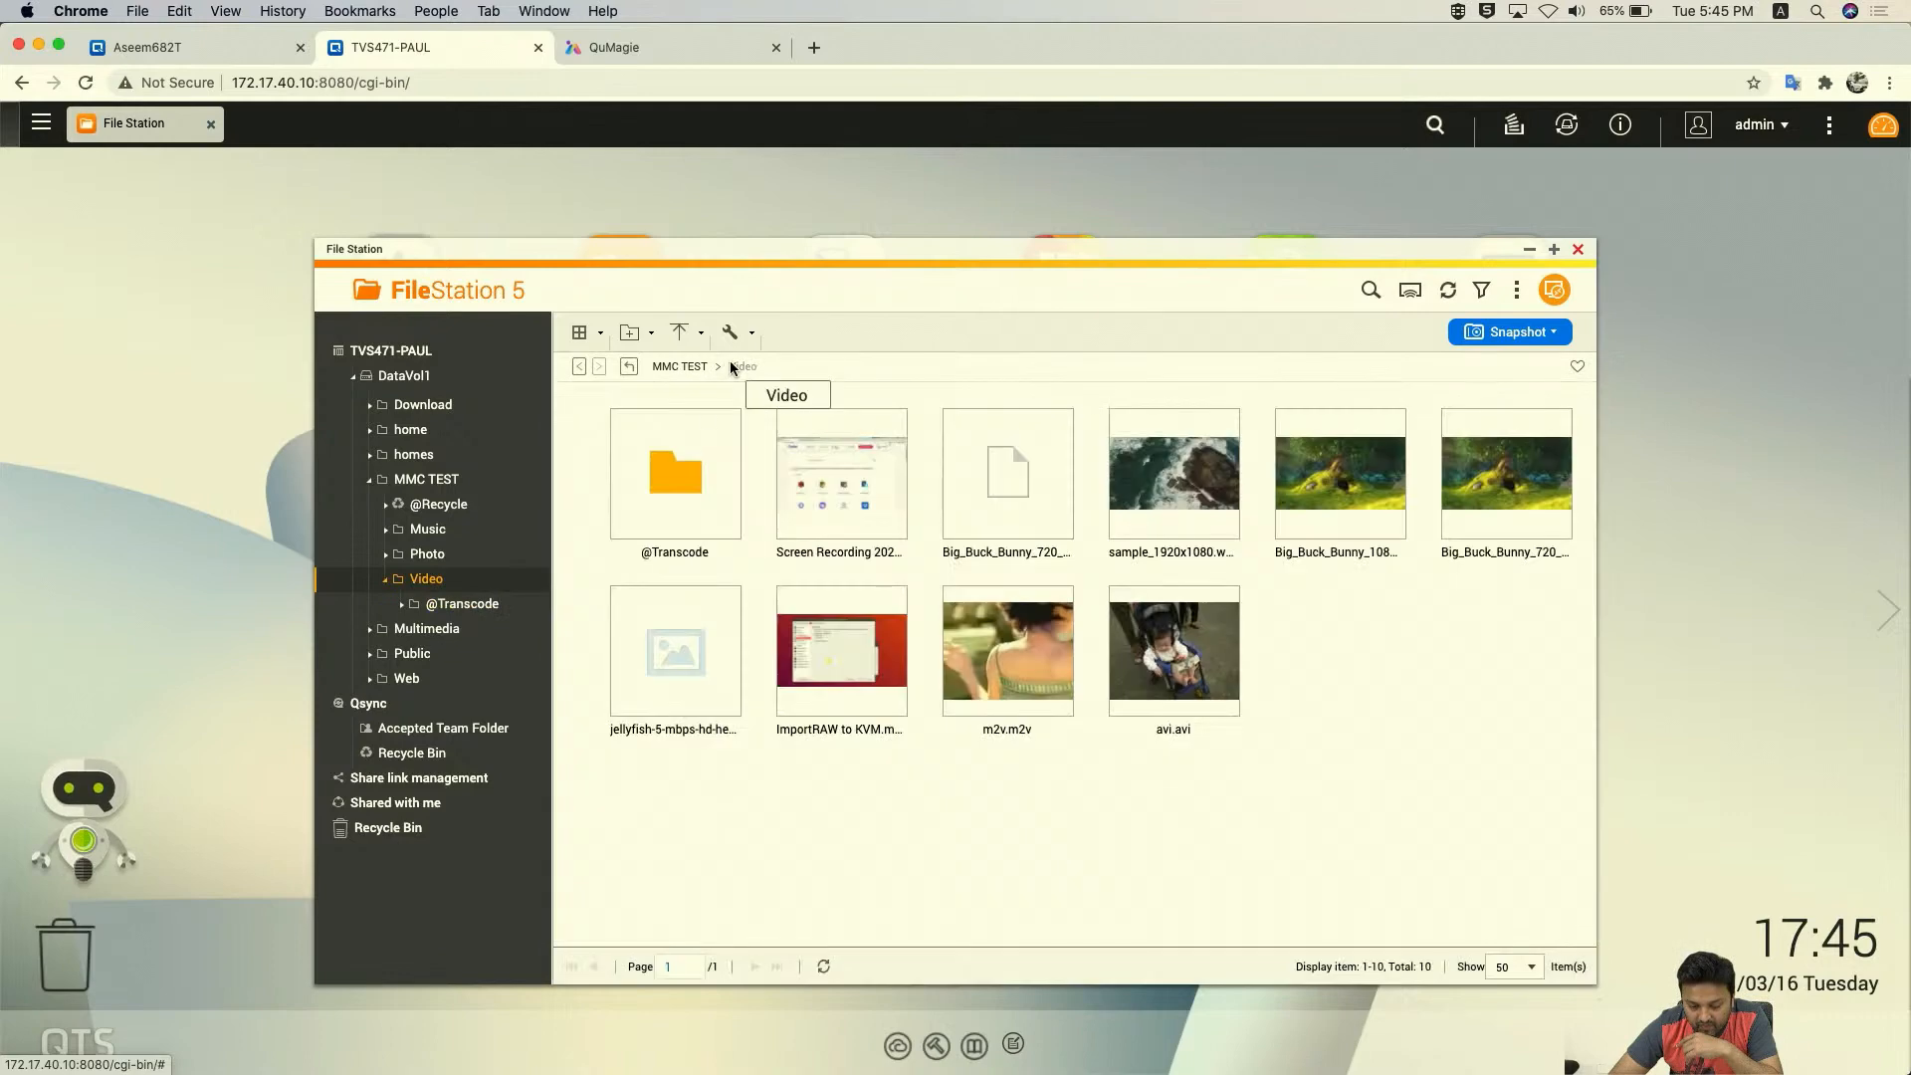
{"action": "double_click", "coordinate": [723, 493]}
{"action": "double_click", "coordinate": [835, 497]}
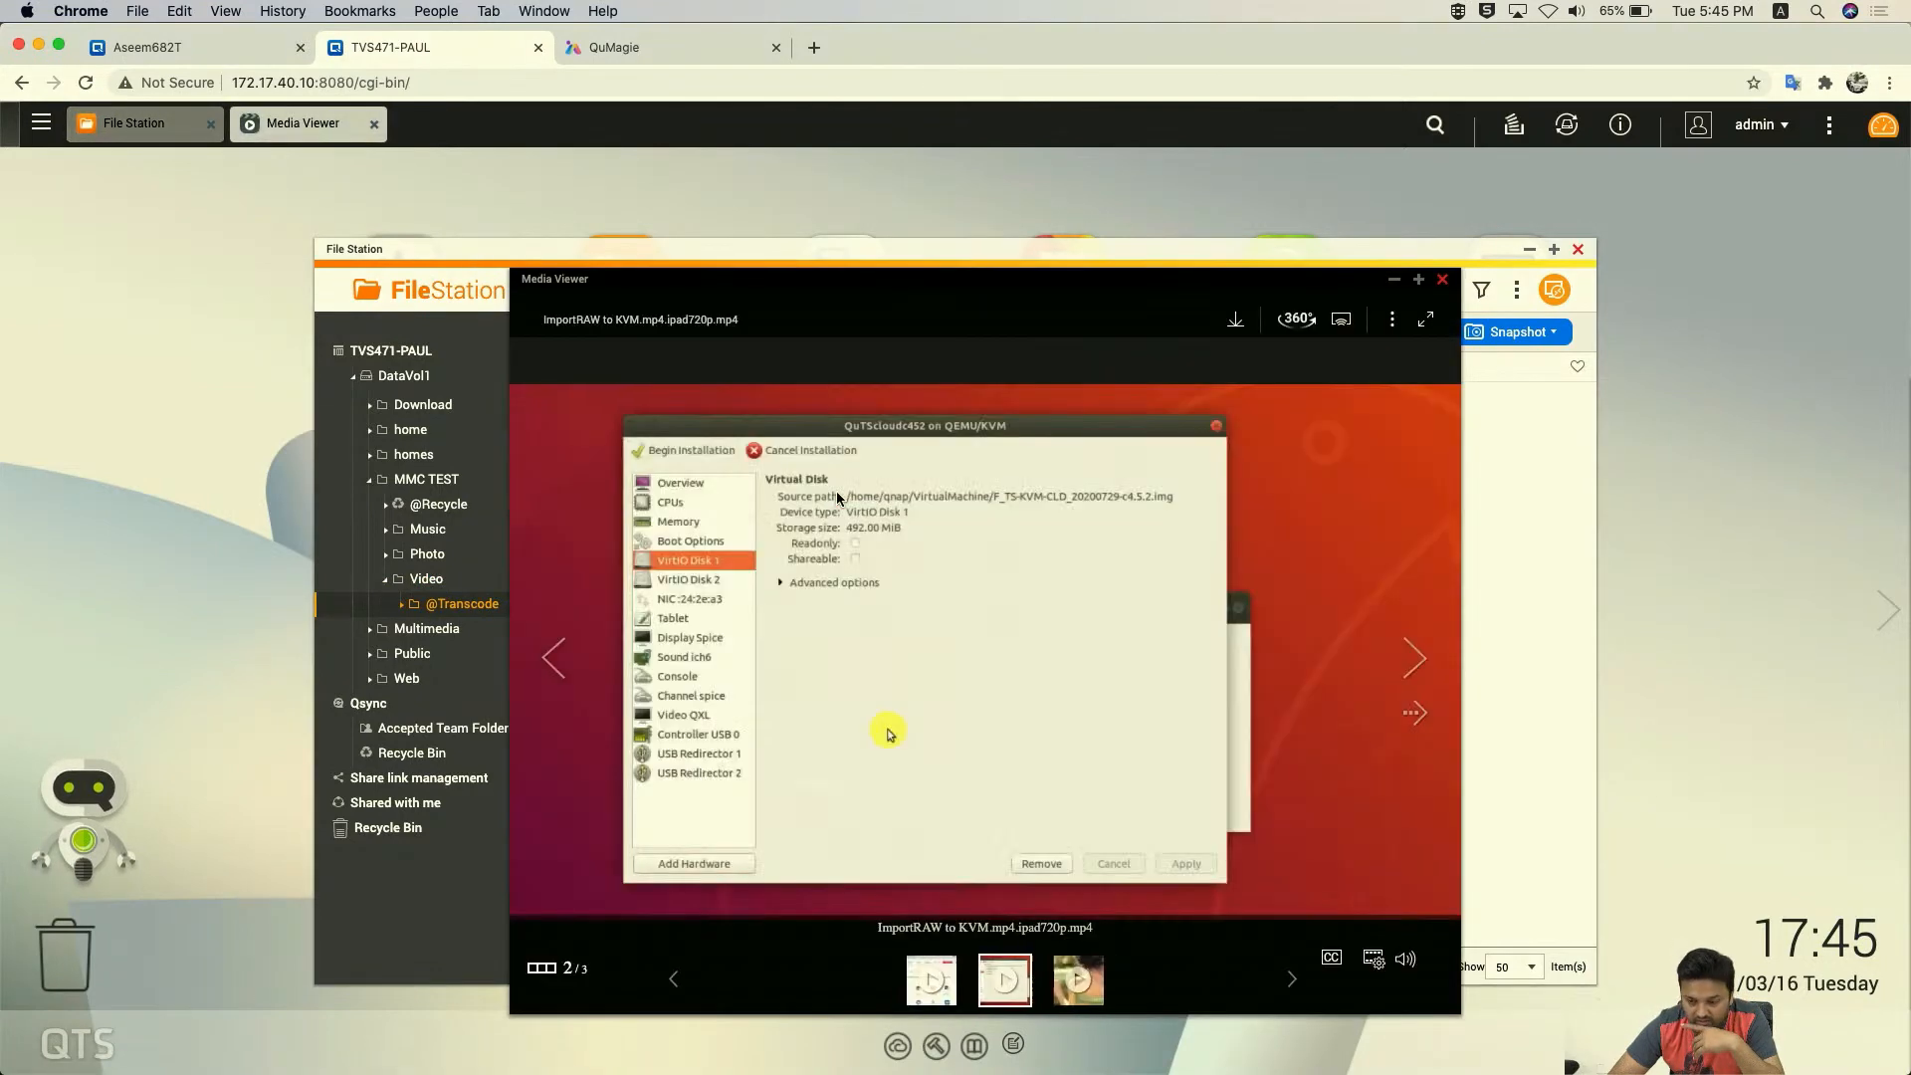
{"action": "left_click", "coordinate": [1440, 281]}
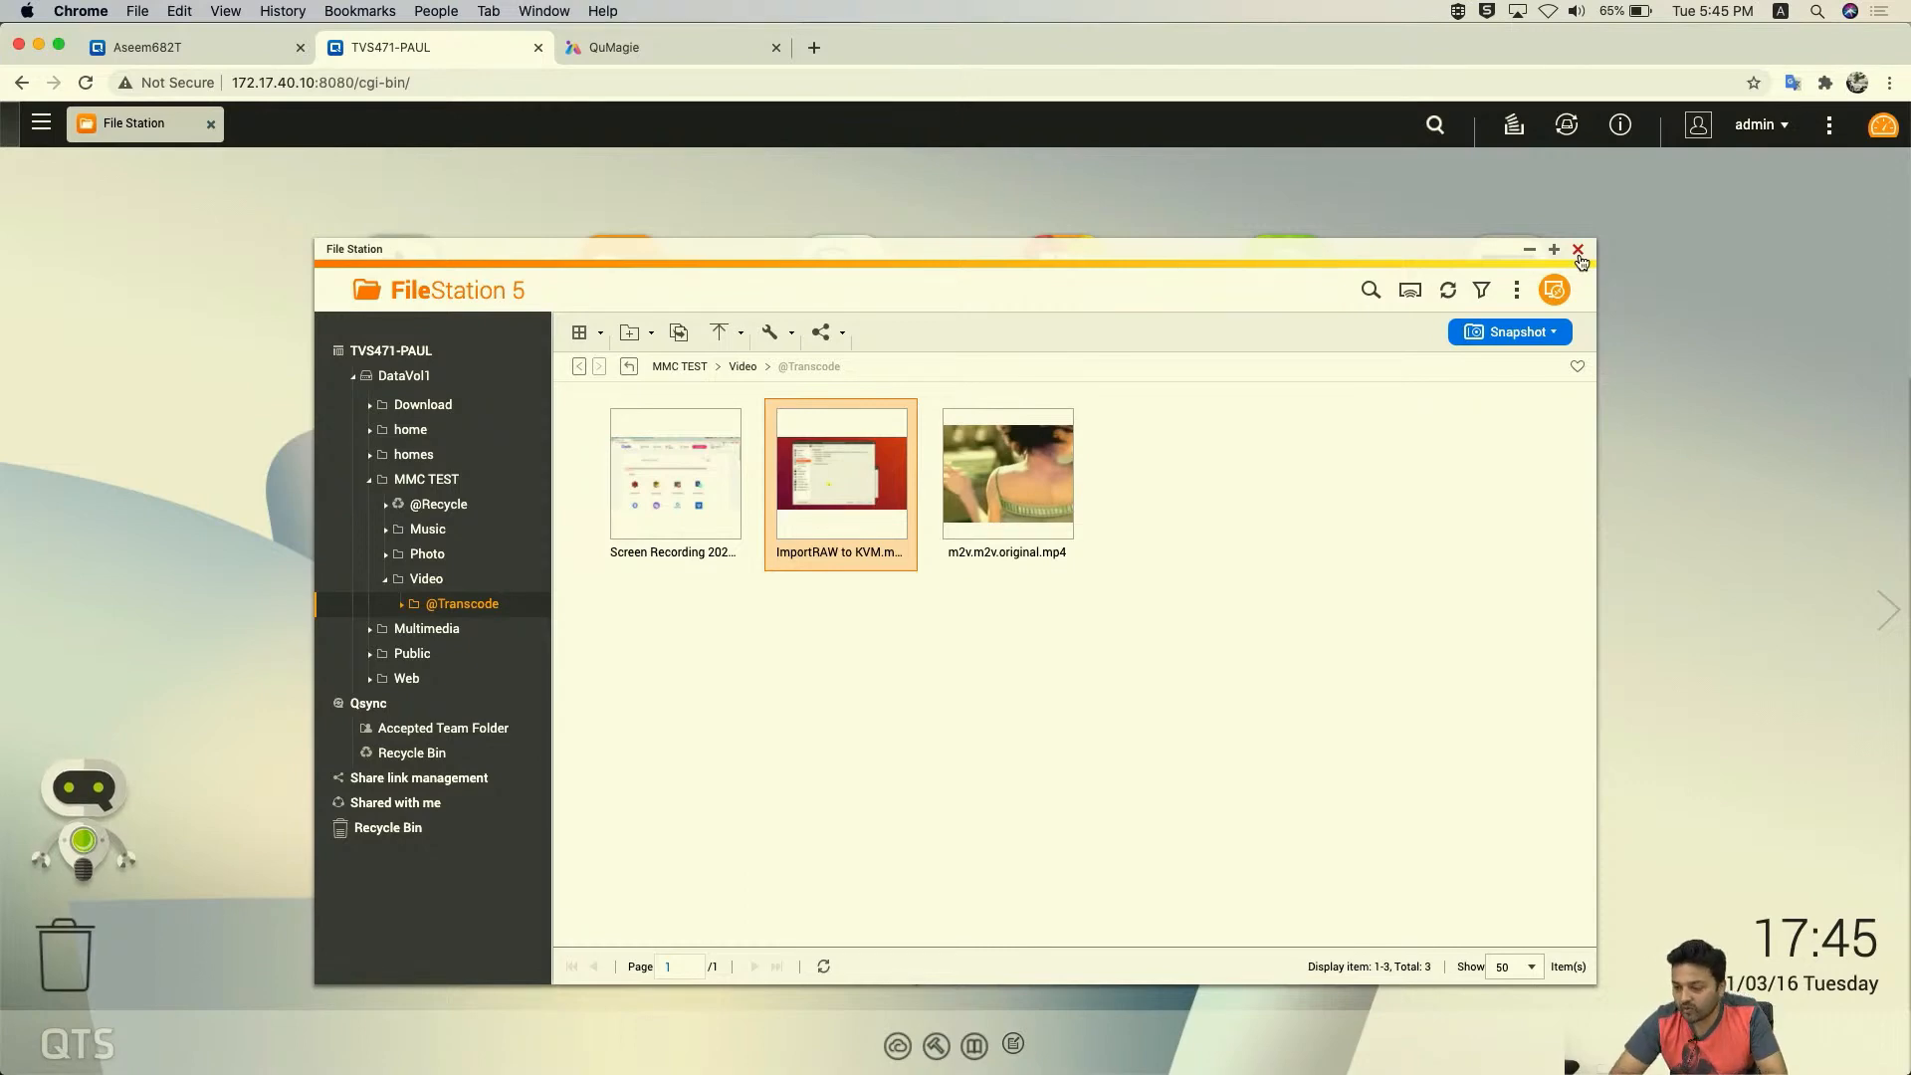
- Close File Station and open Multimedia Console's Multimedia App Suite list
{"action": "left_click", "coordinate": [1577, 250]}
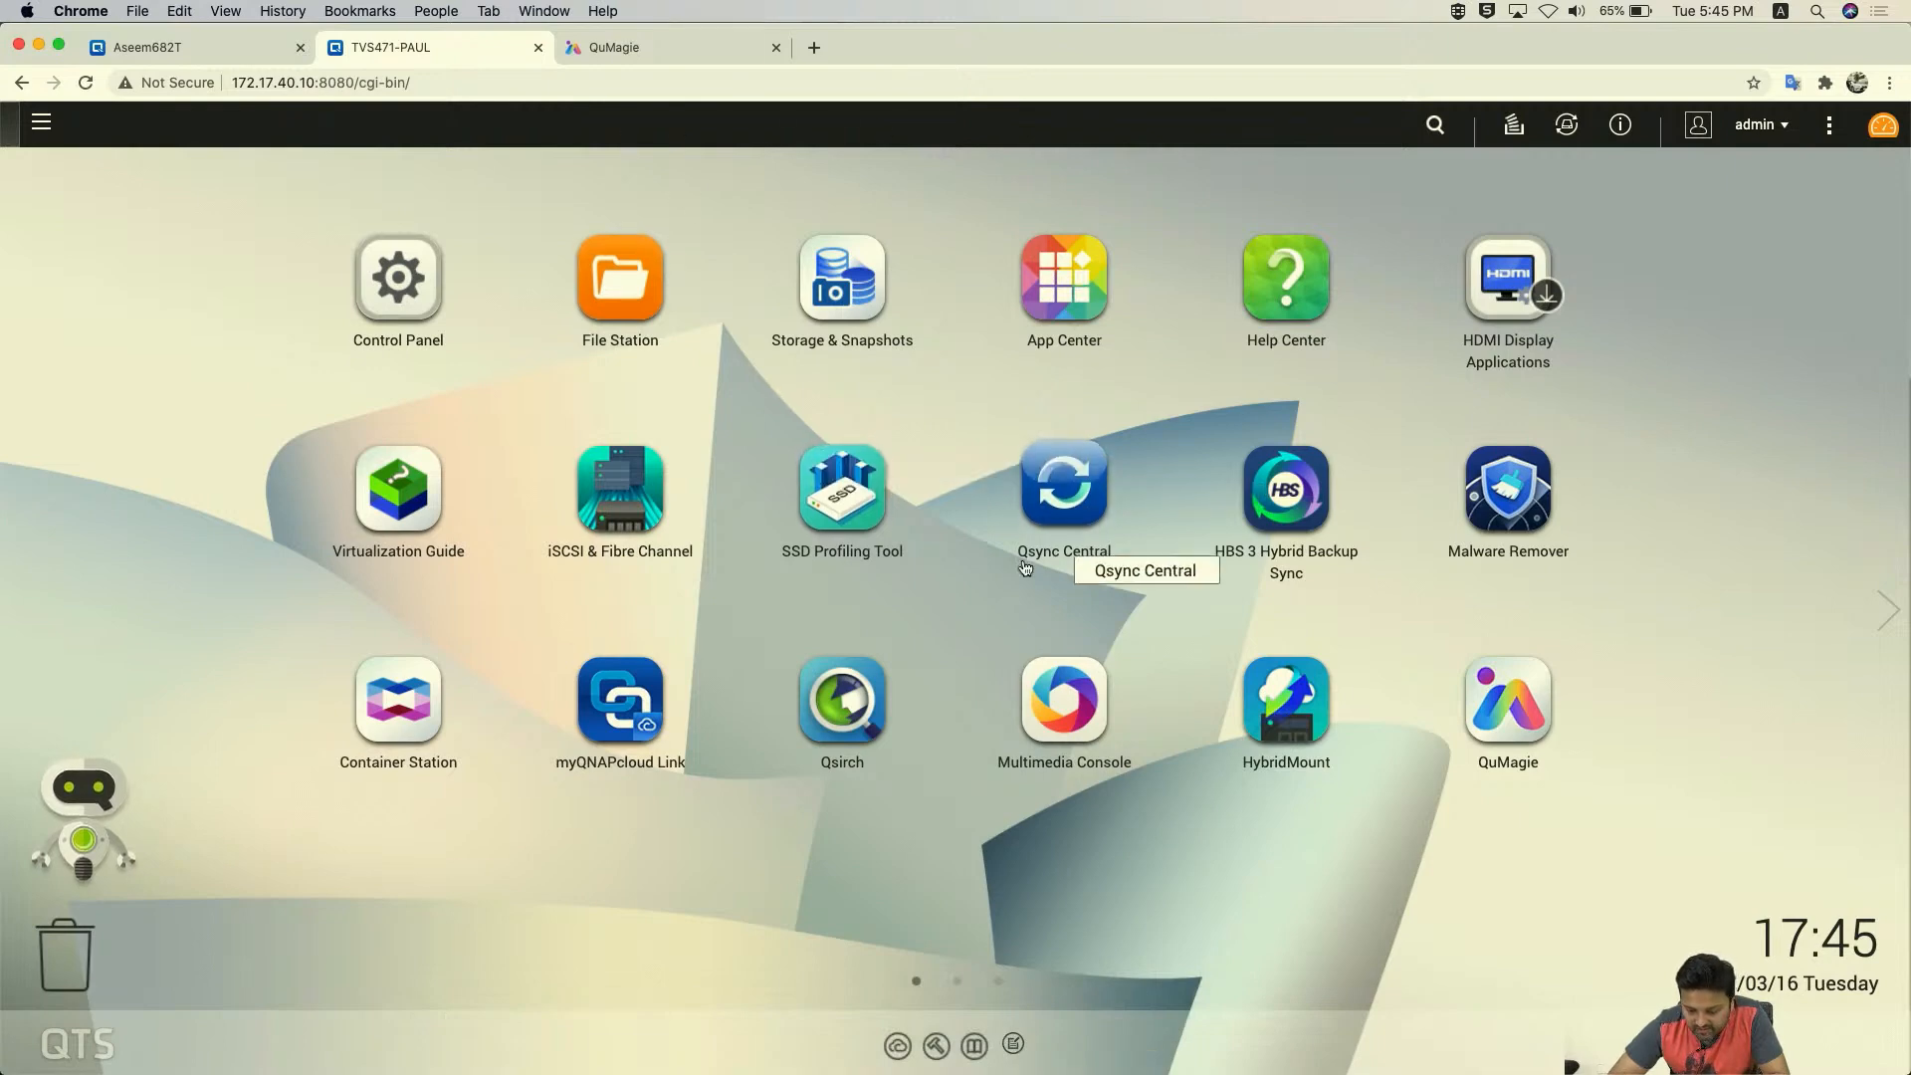
{"action": "left_click", "coordinate": [1063, 703]}
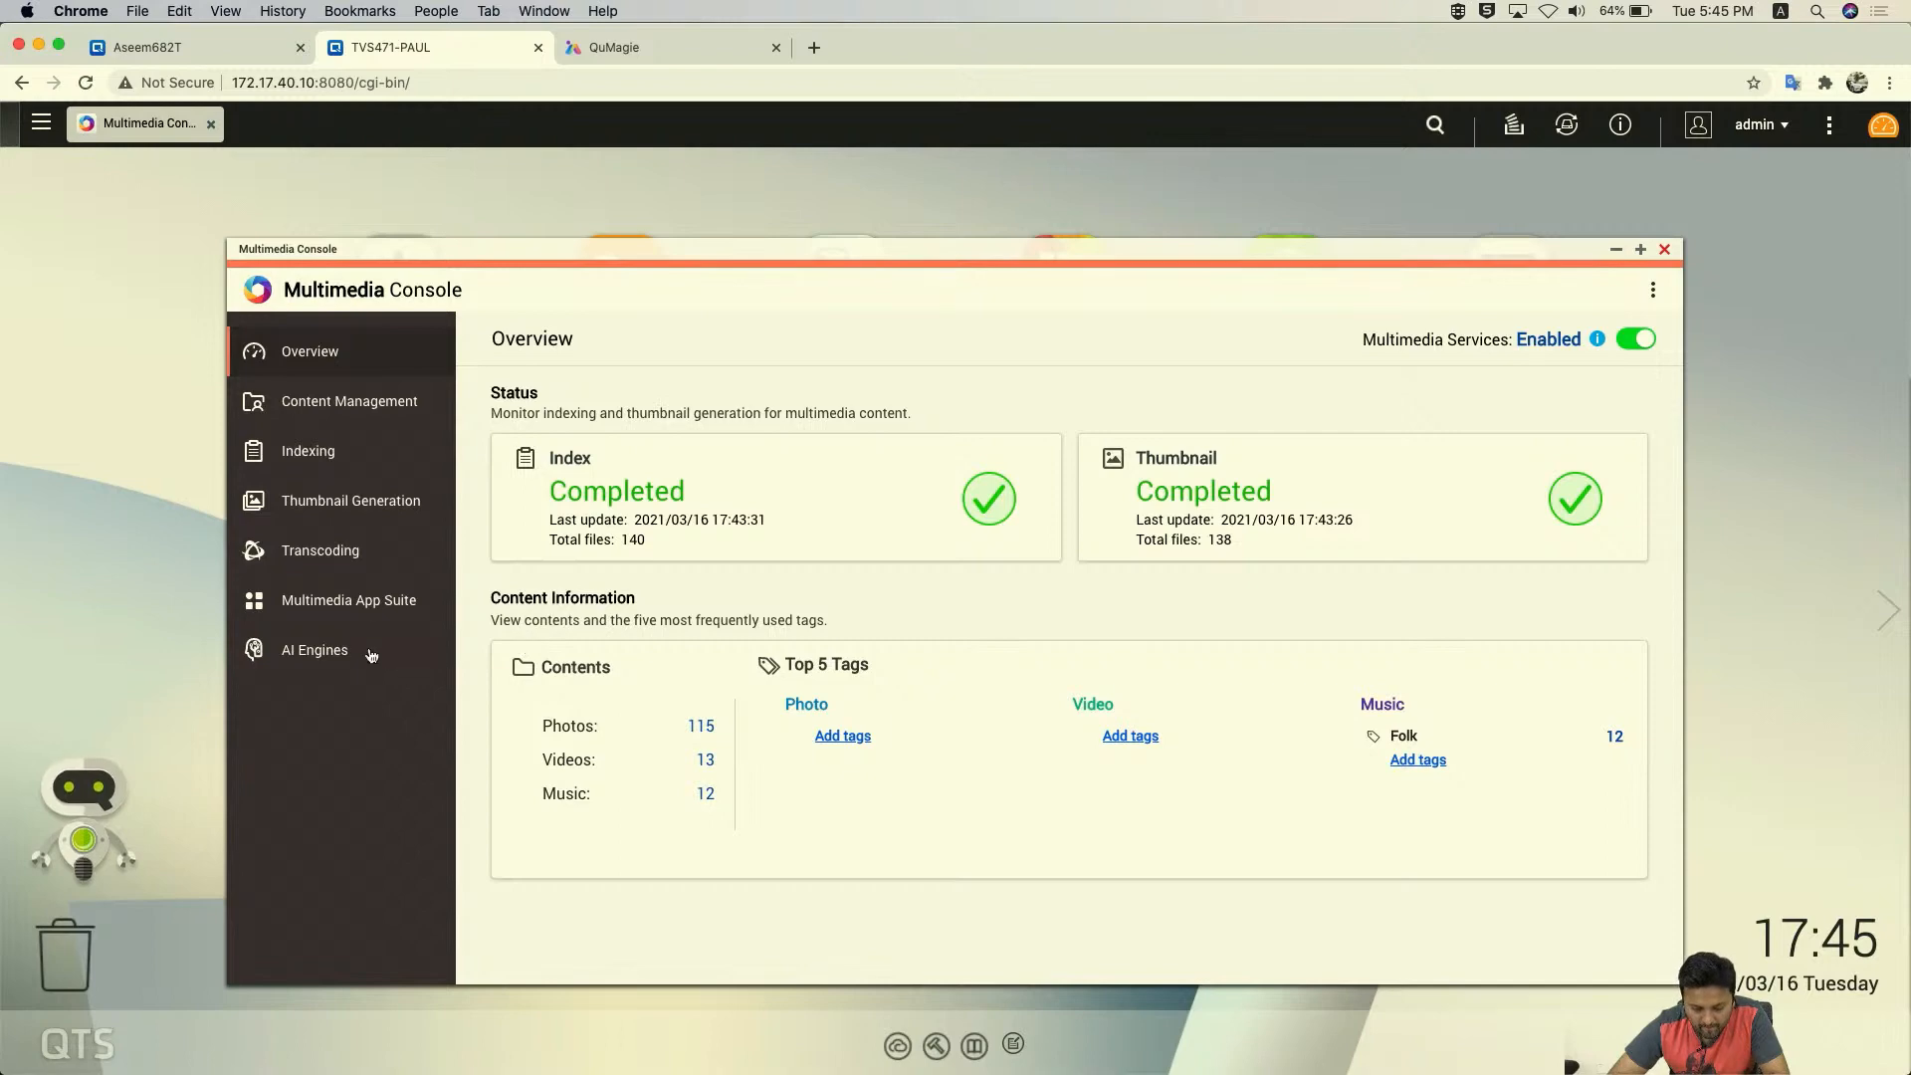
{"action": "left_click", "coordinate": [377, 554]}
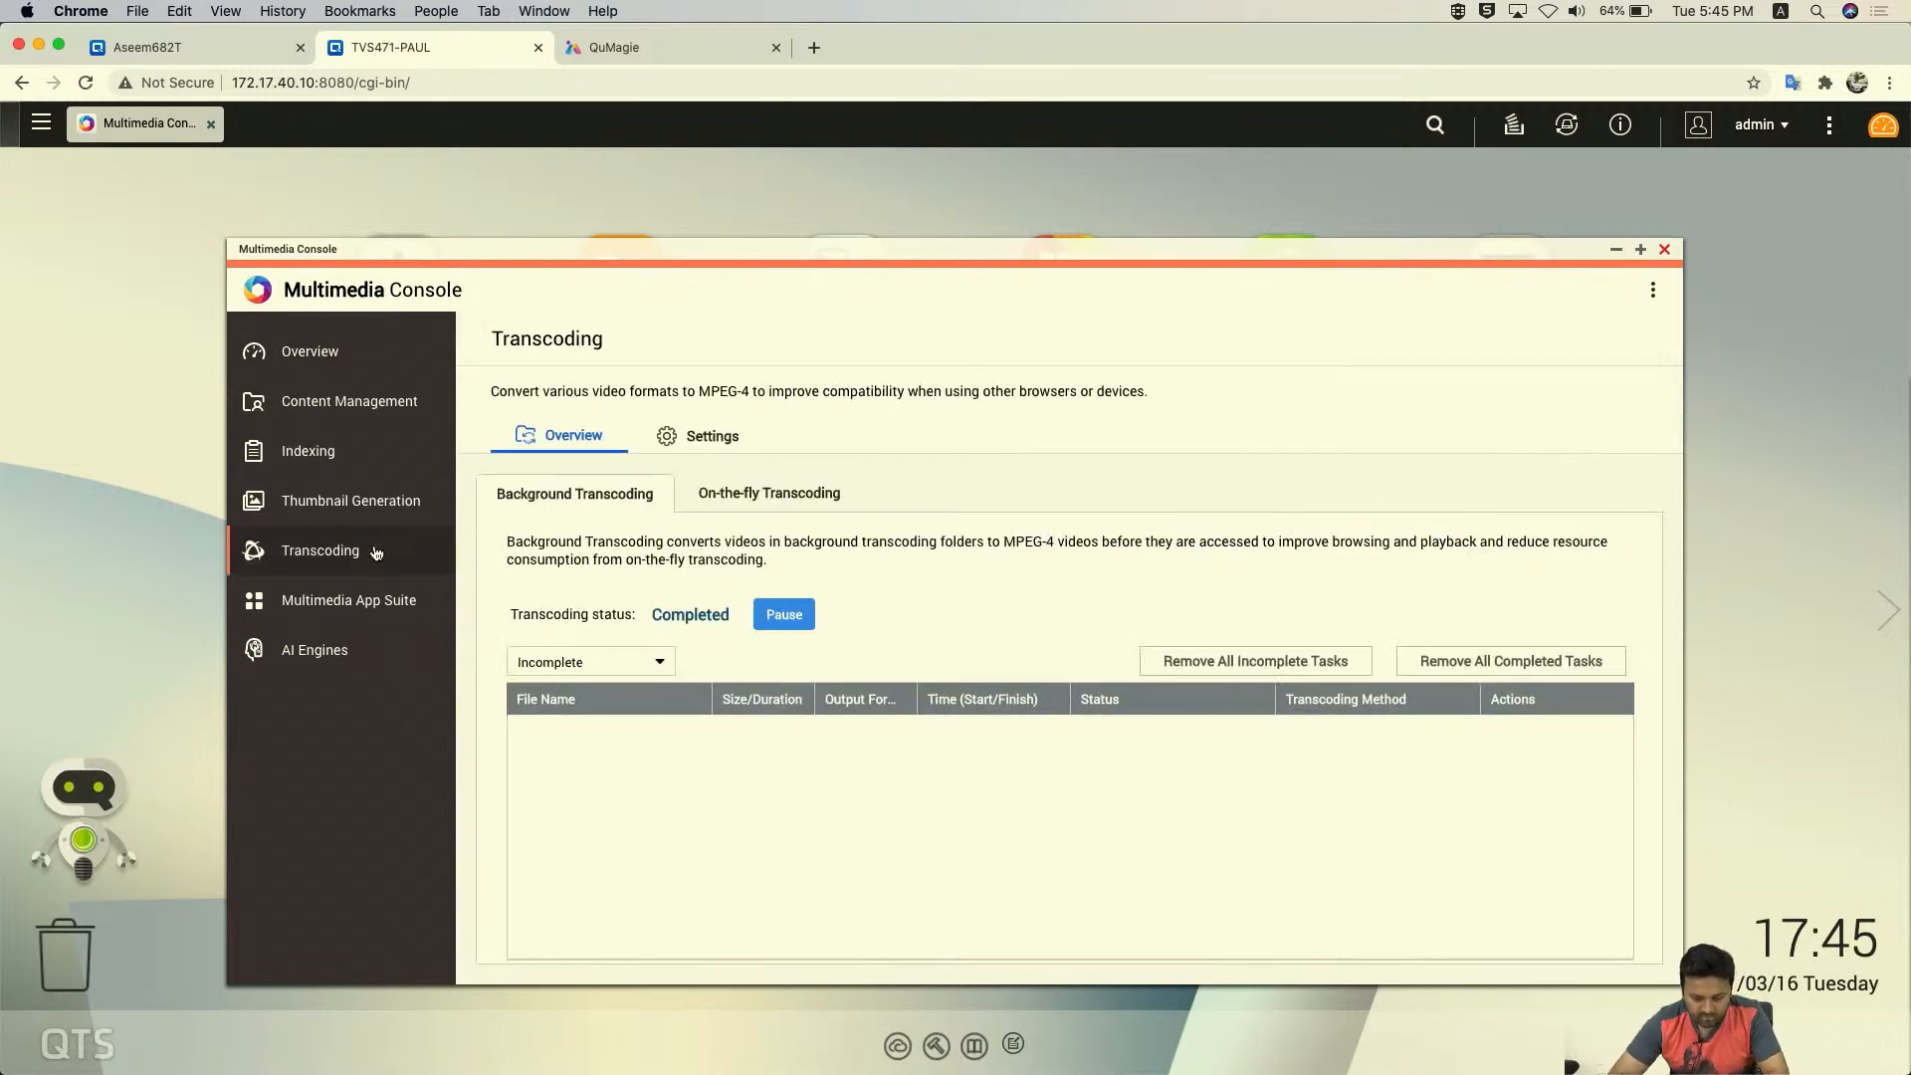
{"action": "left_click", "coordinate": [359, 601]}
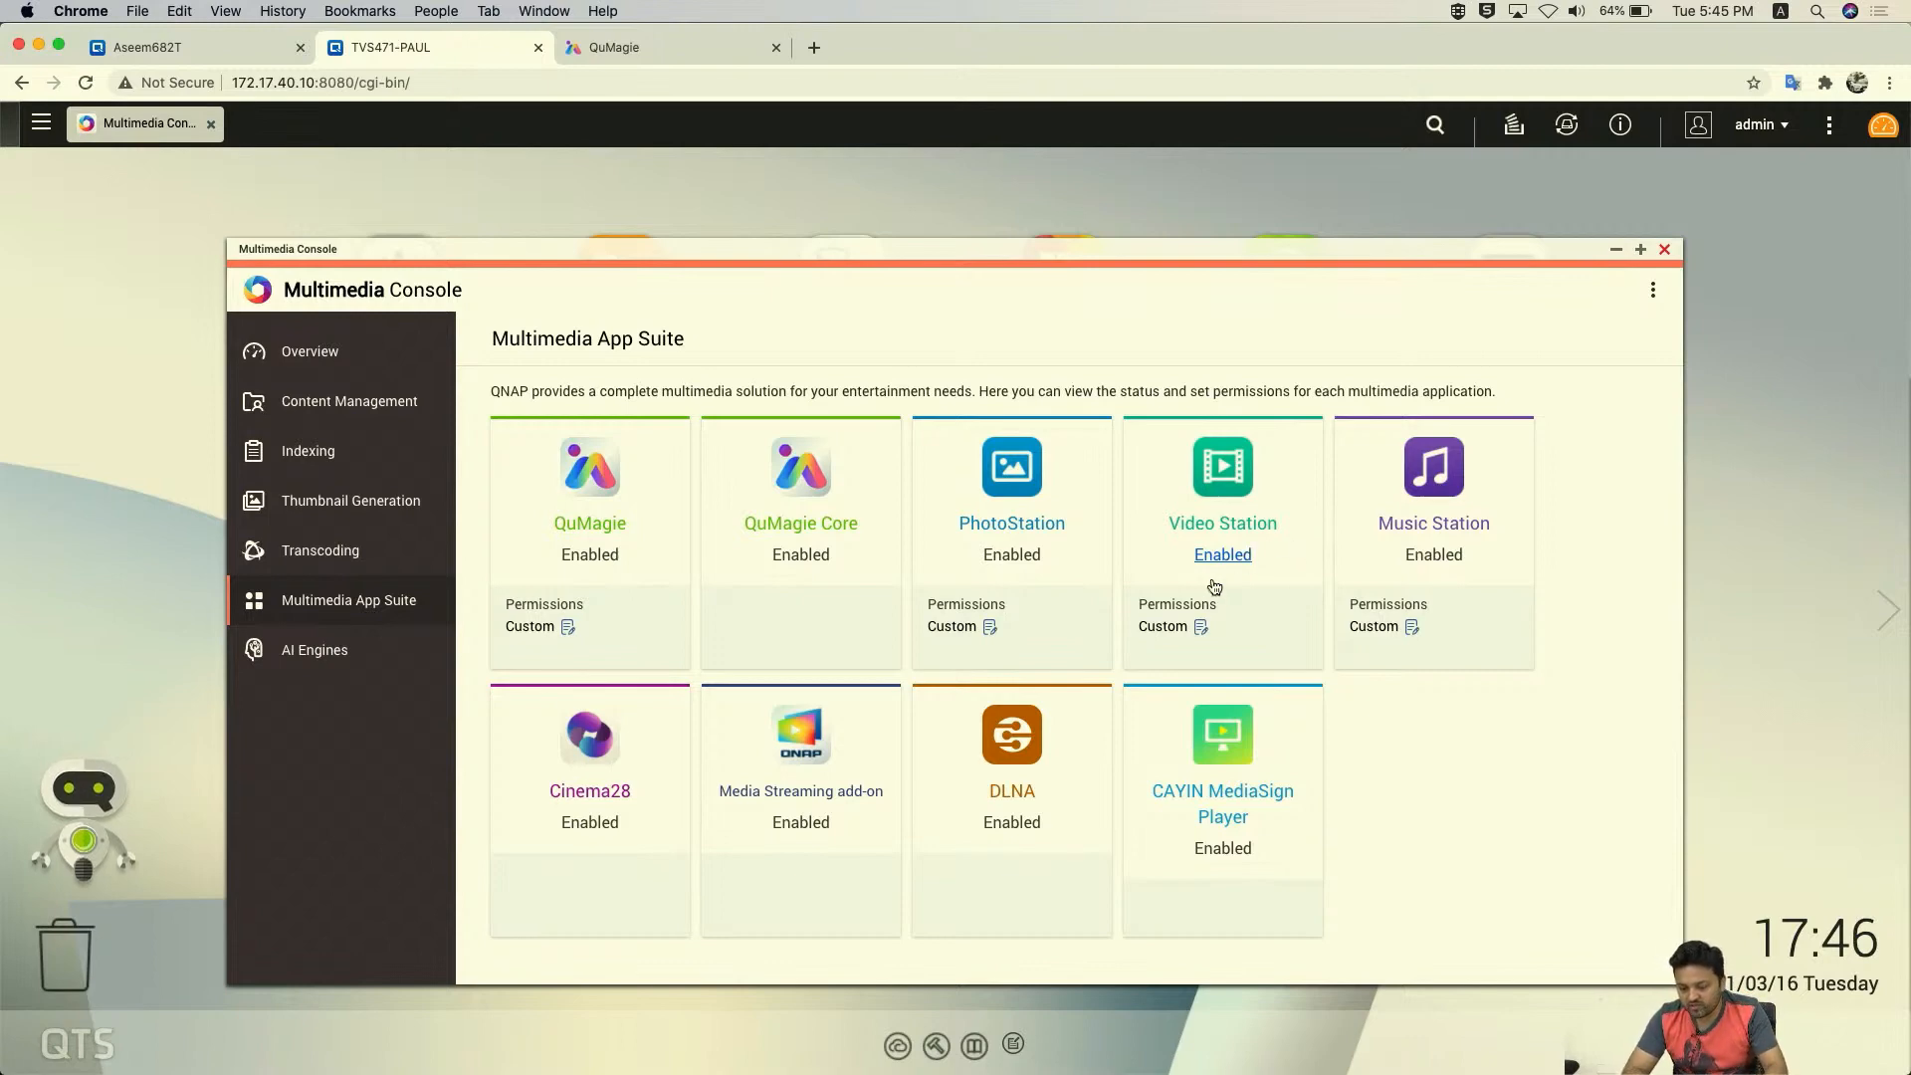
- Add Alpha to Video Station's denied users, leave without saving, and close the console
{"action": "left_click", "coordinate": [1201, 627]}
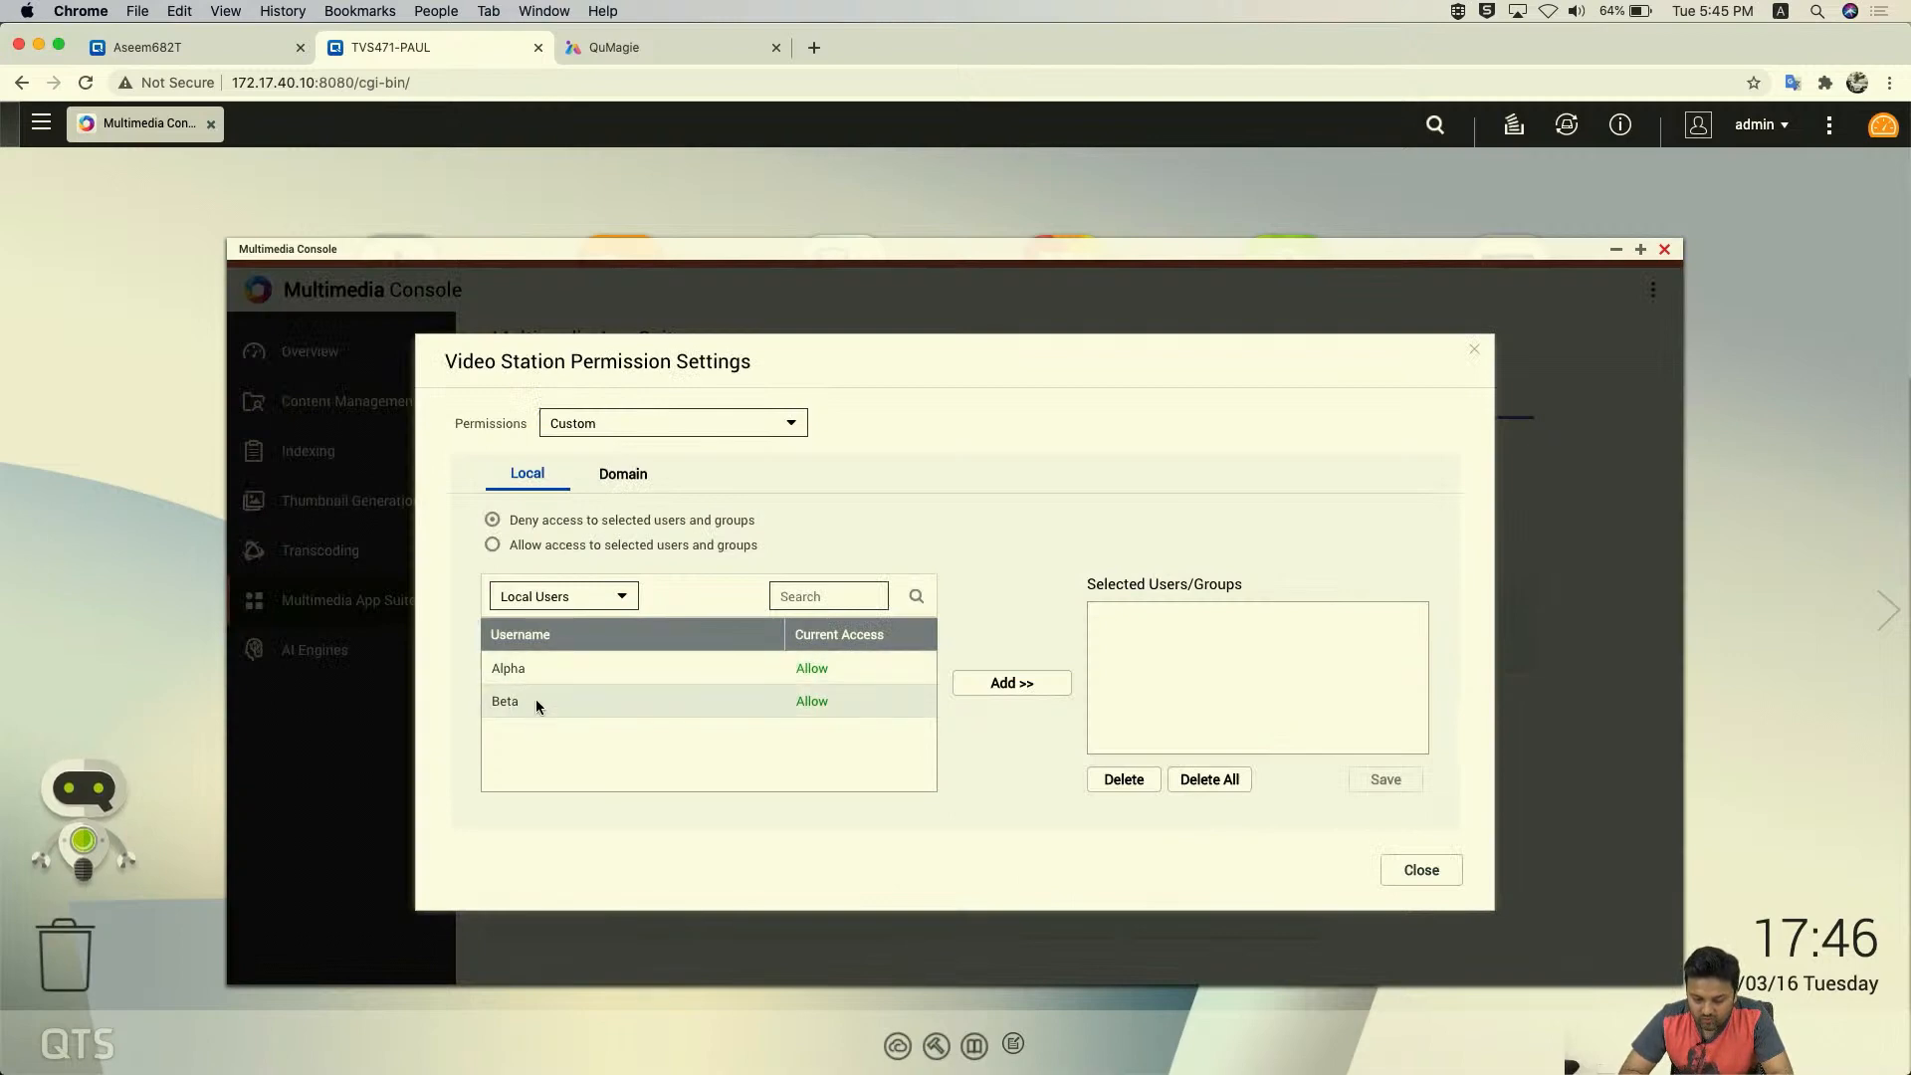
{"action": "left_click", "coordinate": [521, 669]}
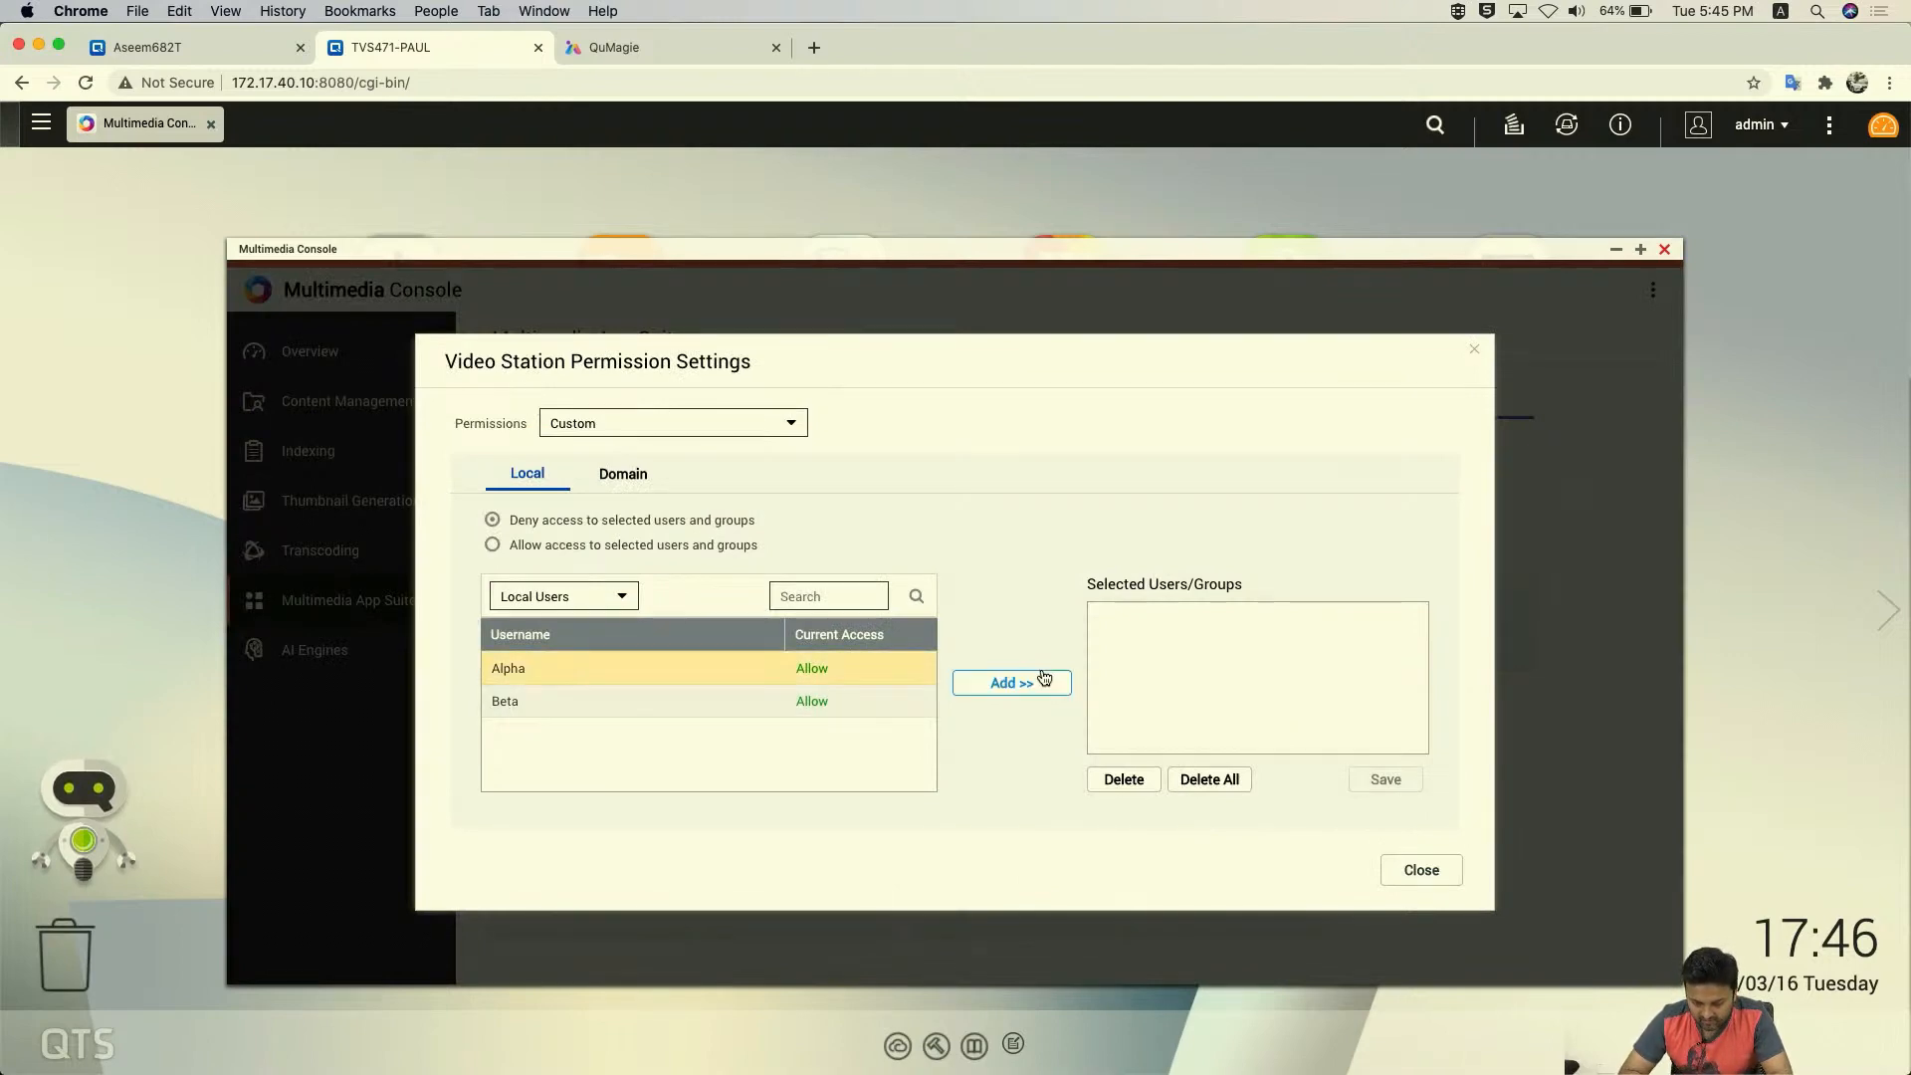
{"action": "left_click", "coordinate": [1011, 685]}
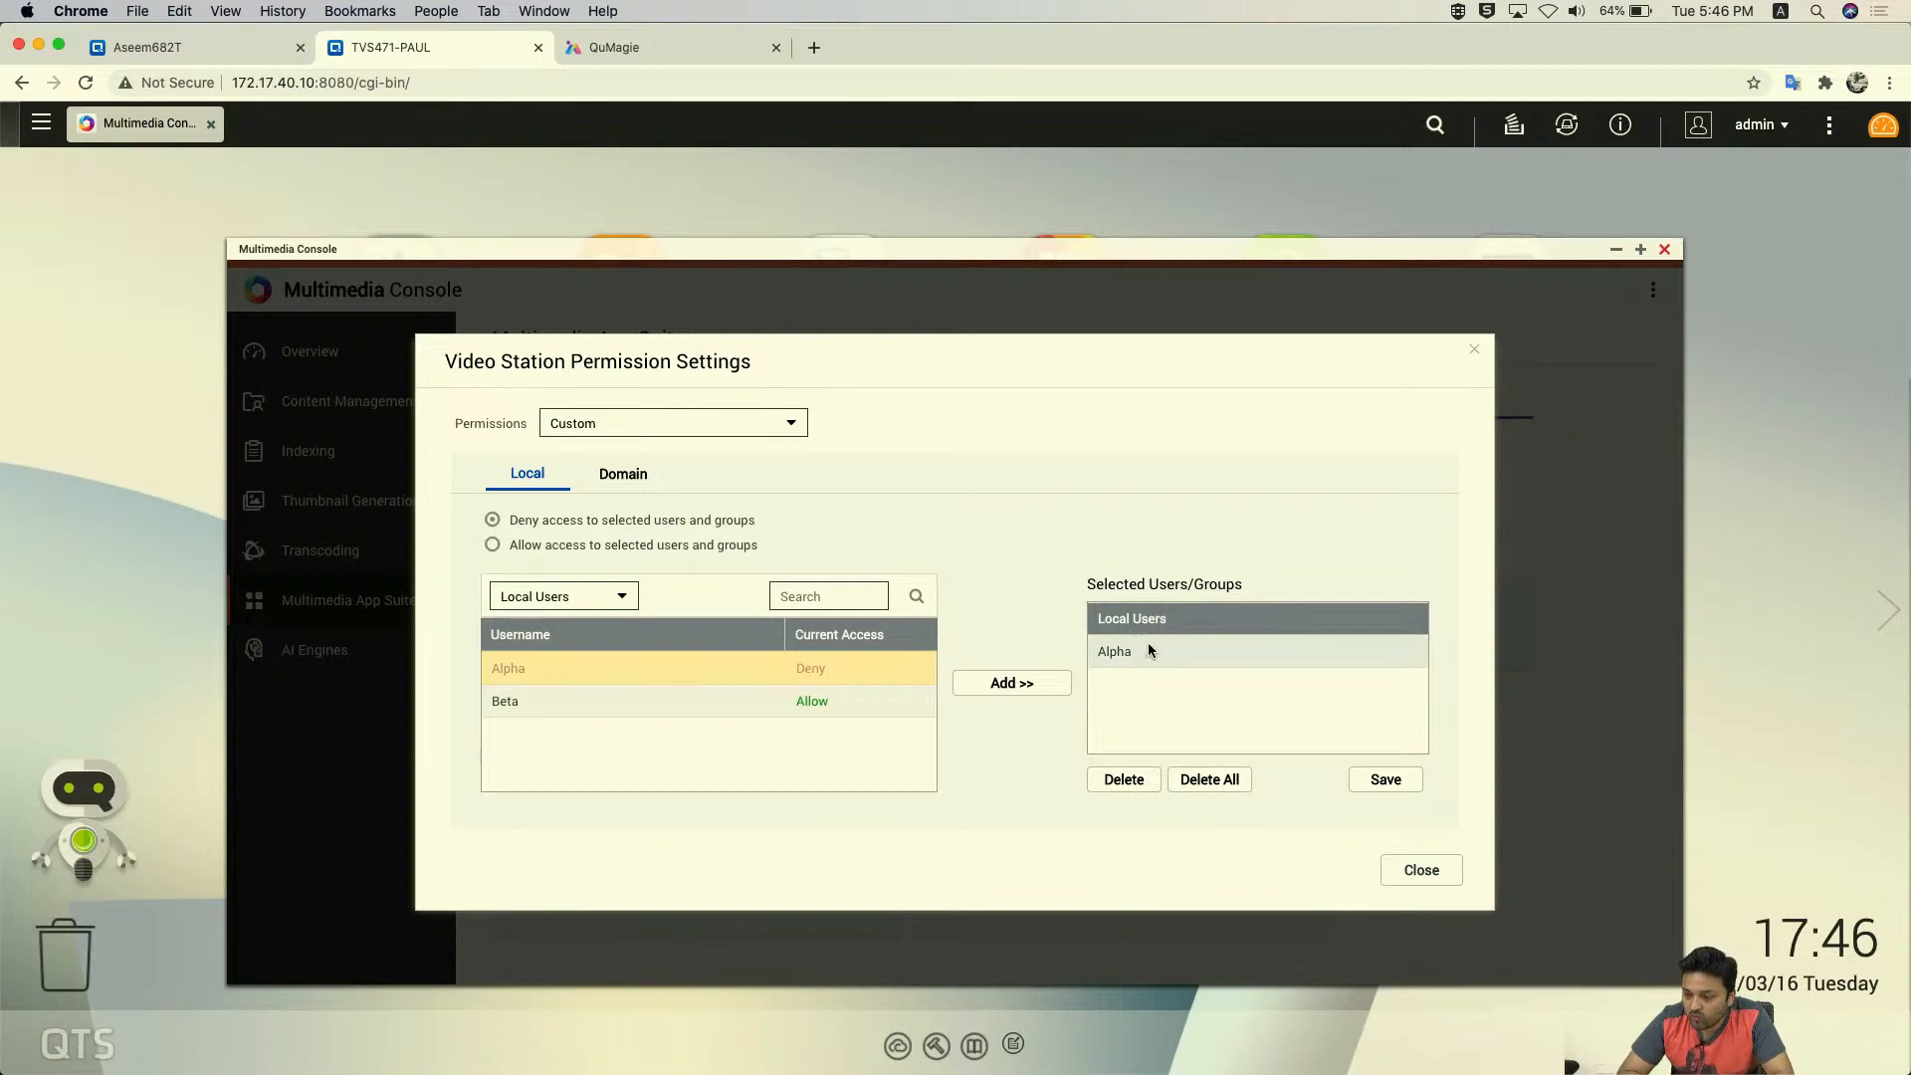
{"action": "left_click", "coordinate": [1423, 872]}
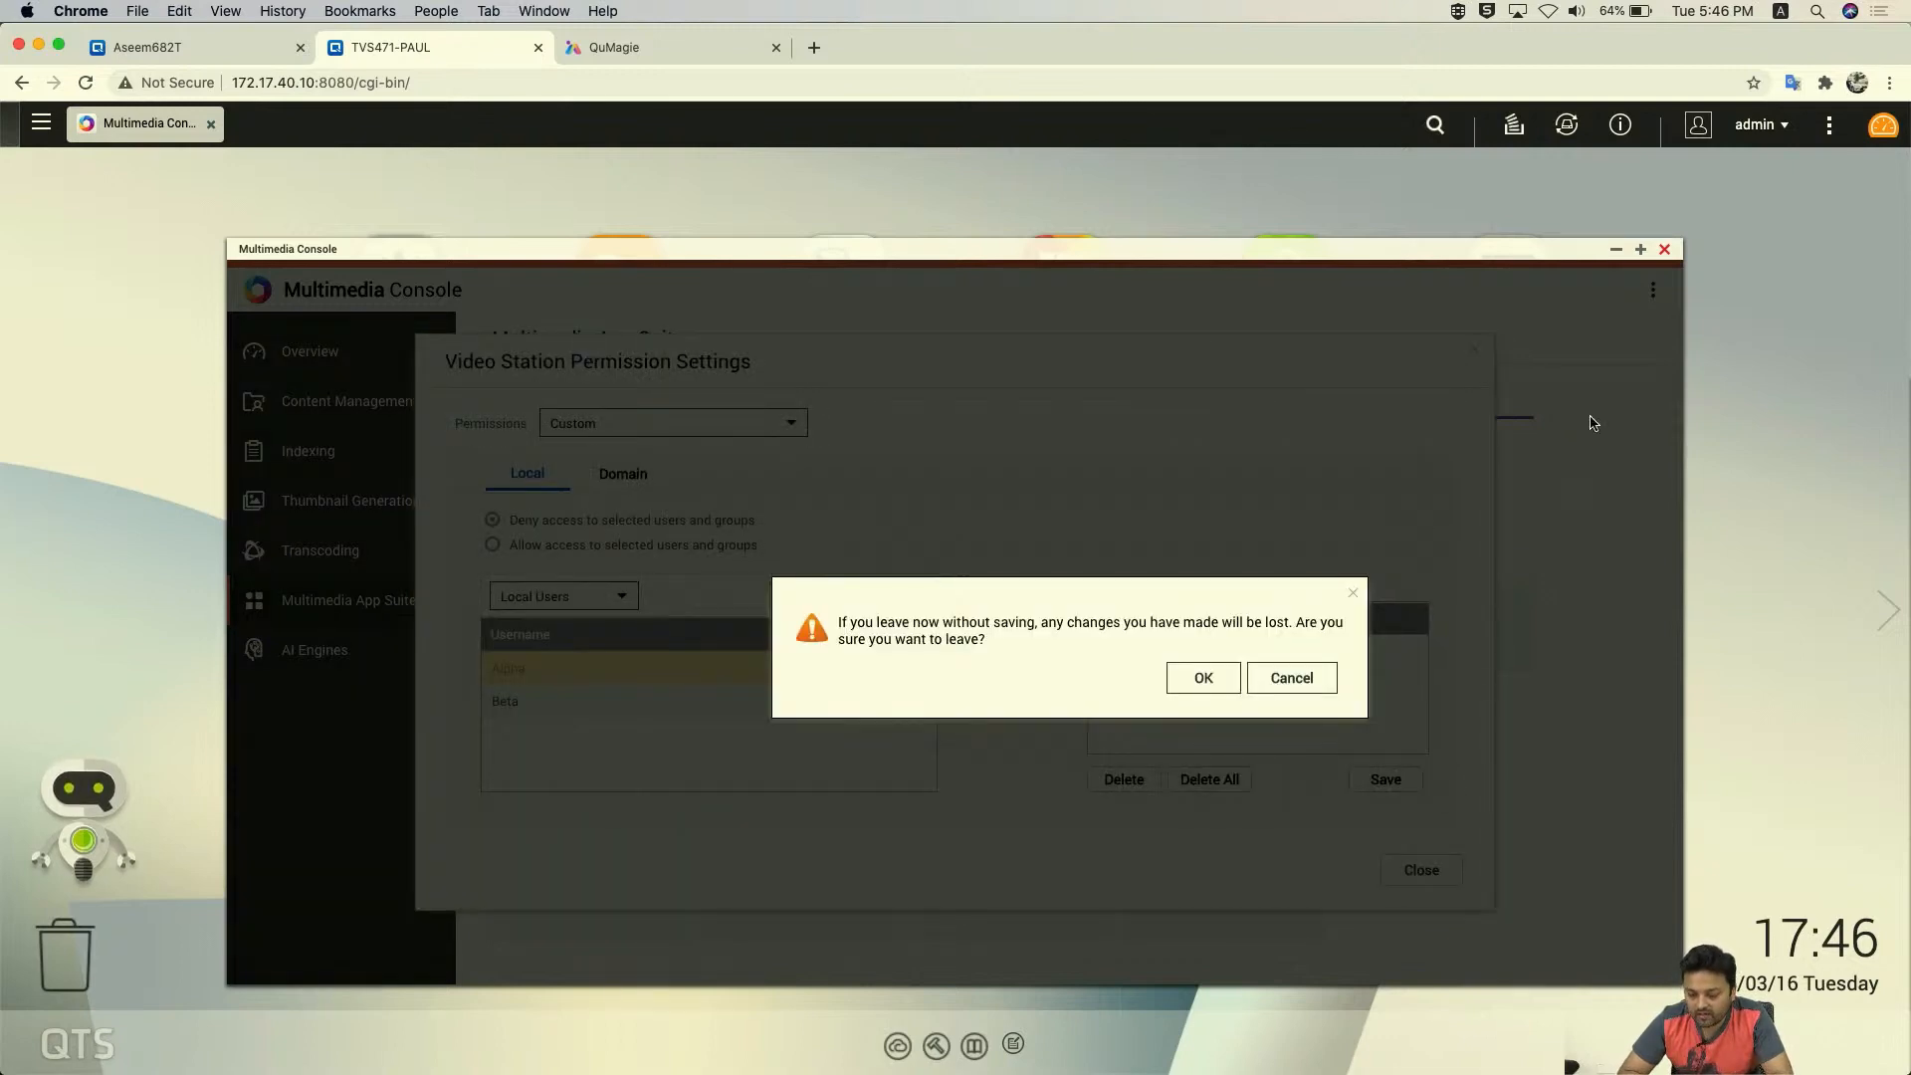
{"action": "left_click", "coordinate": [1288, 677]}
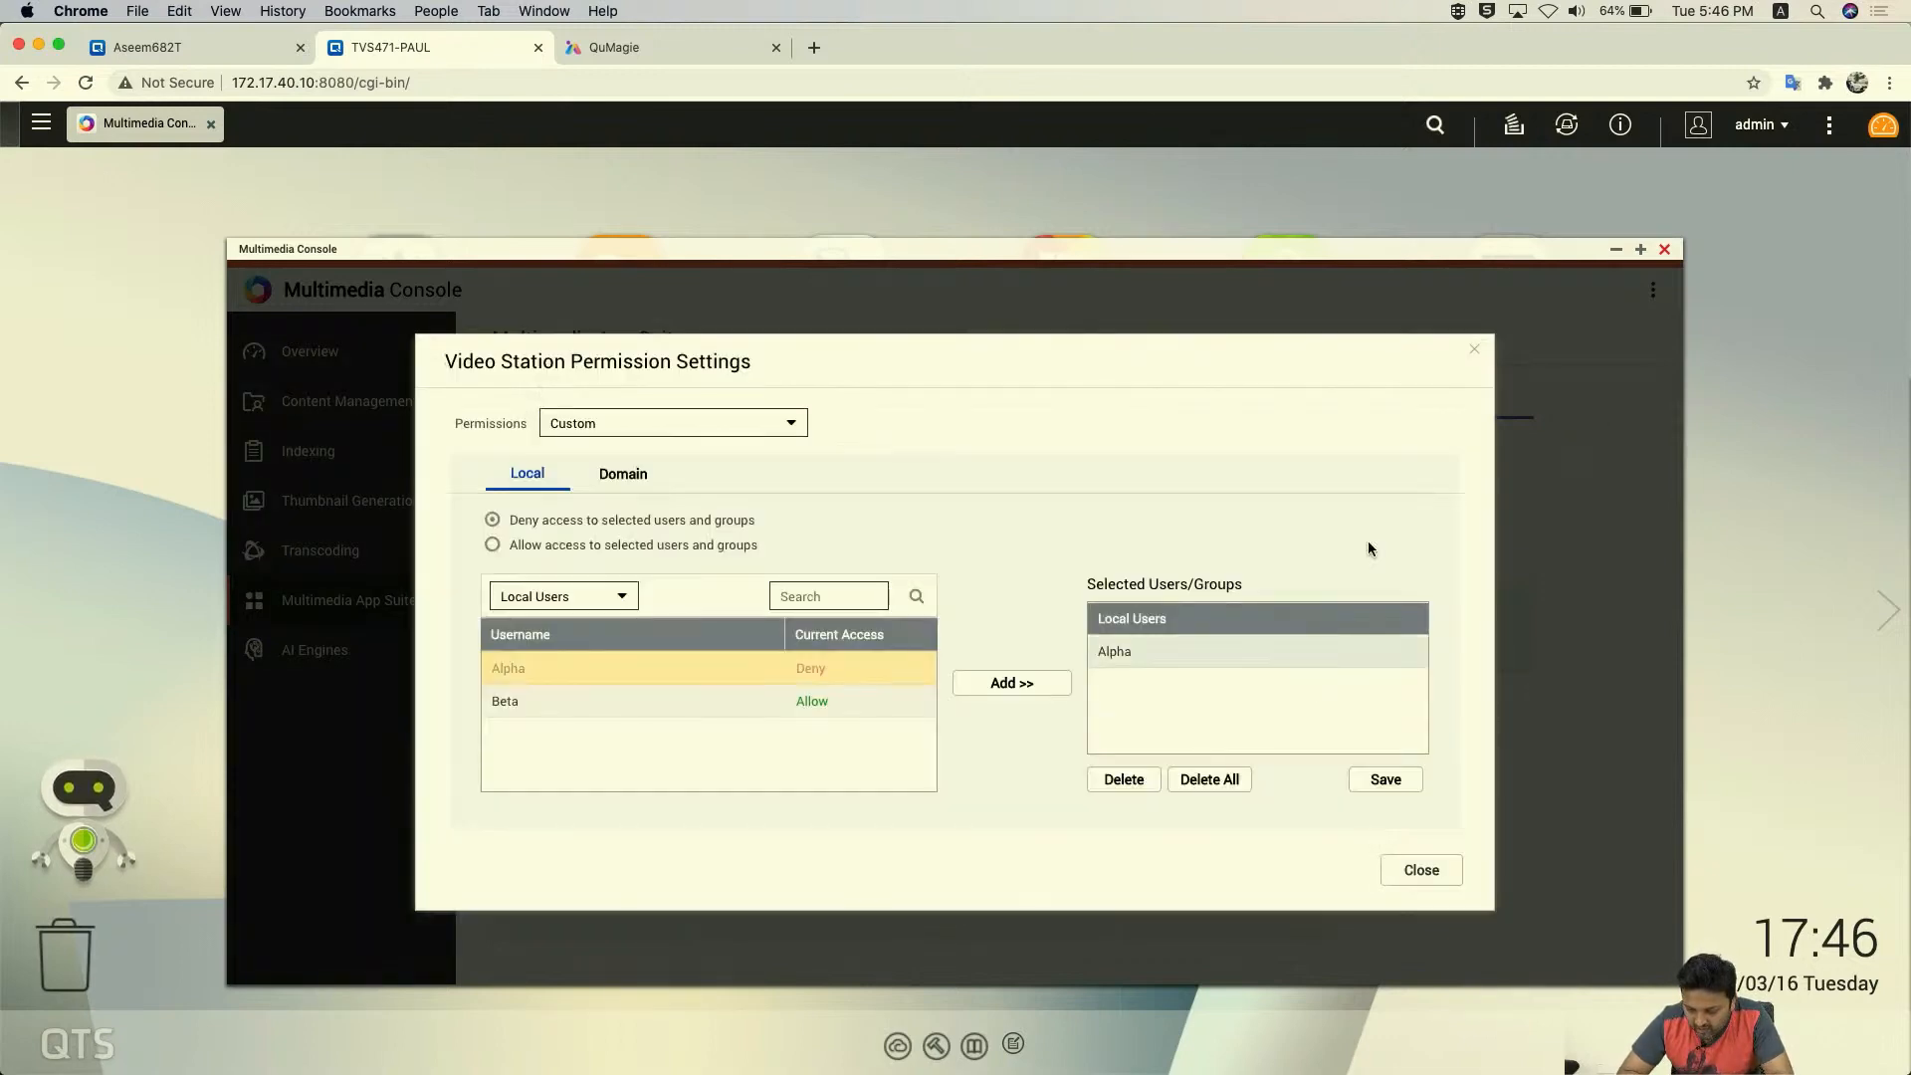
{"action": "left_click", "coordinate": [1474, 349]}
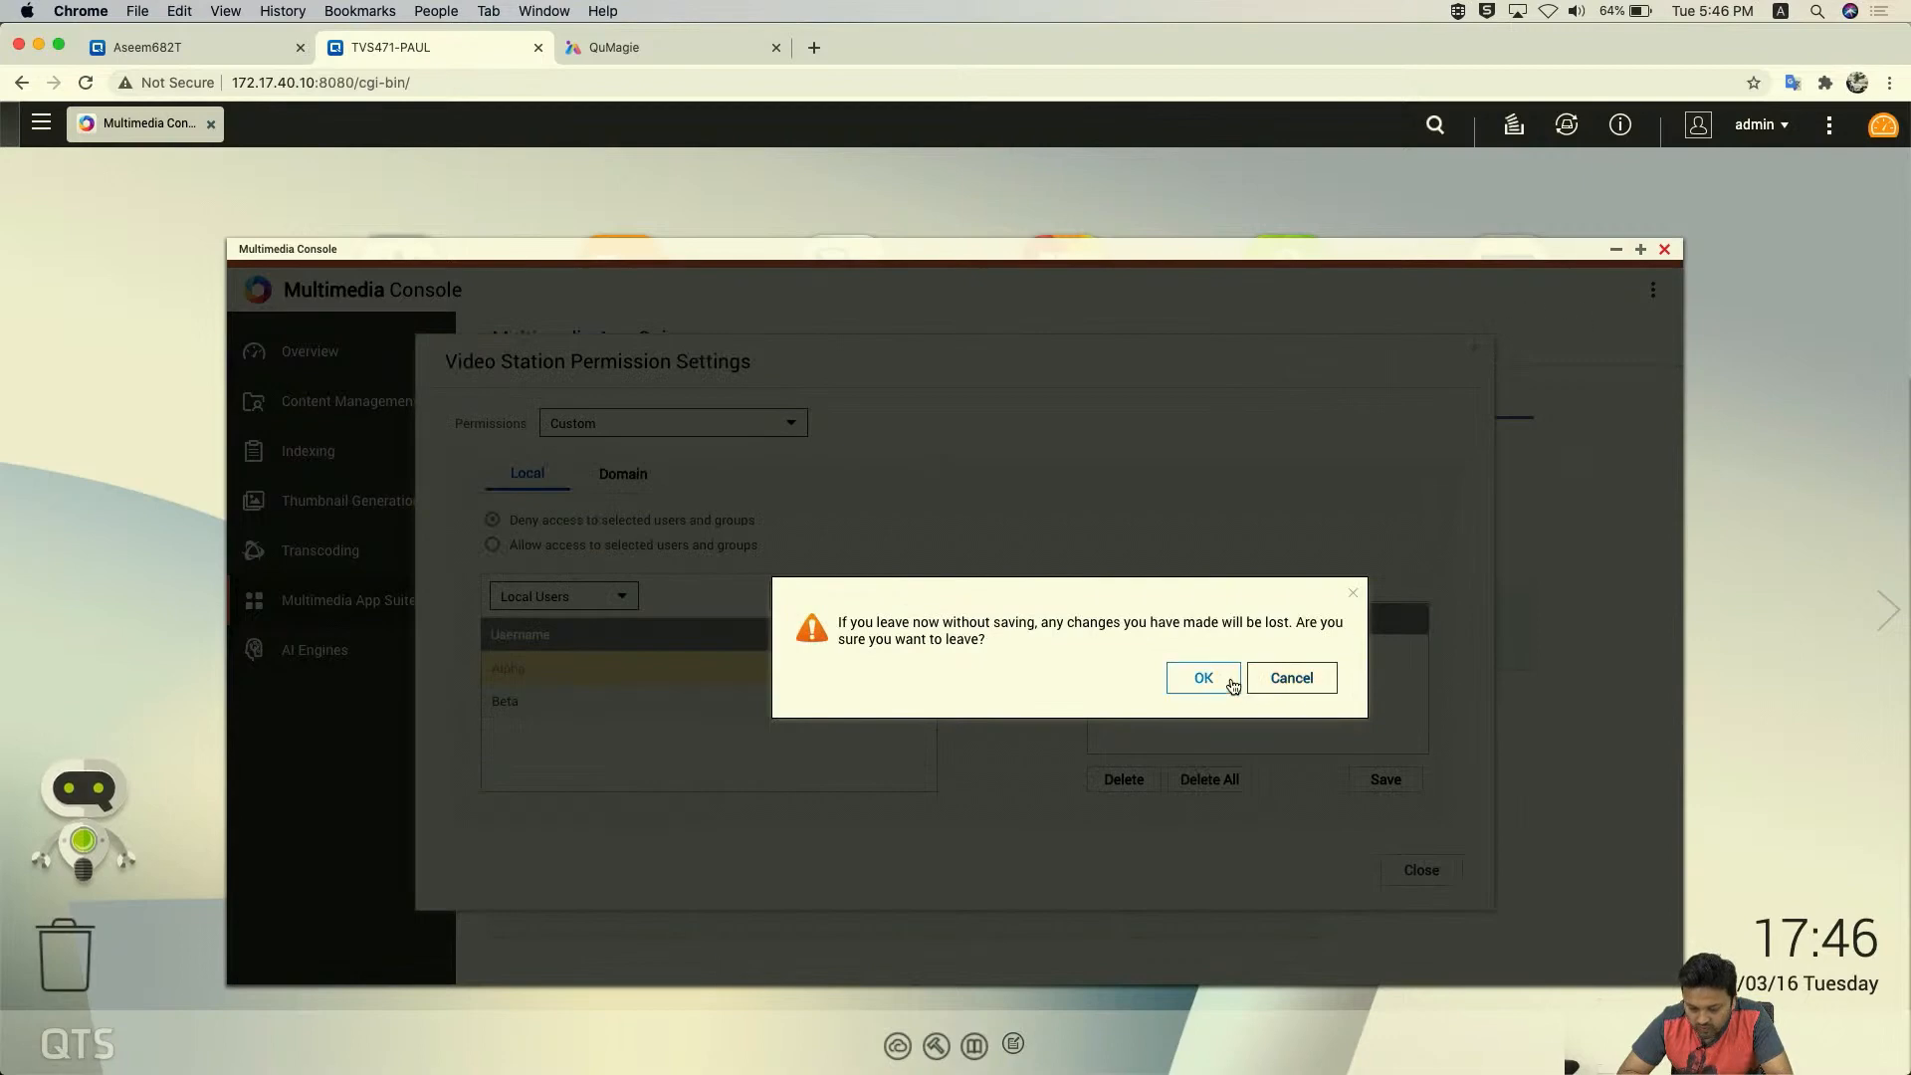
{"action": "left_click", "coordinate": [1230, 683]}
{"action": "left_click", "coordinate": [1664, 249]}
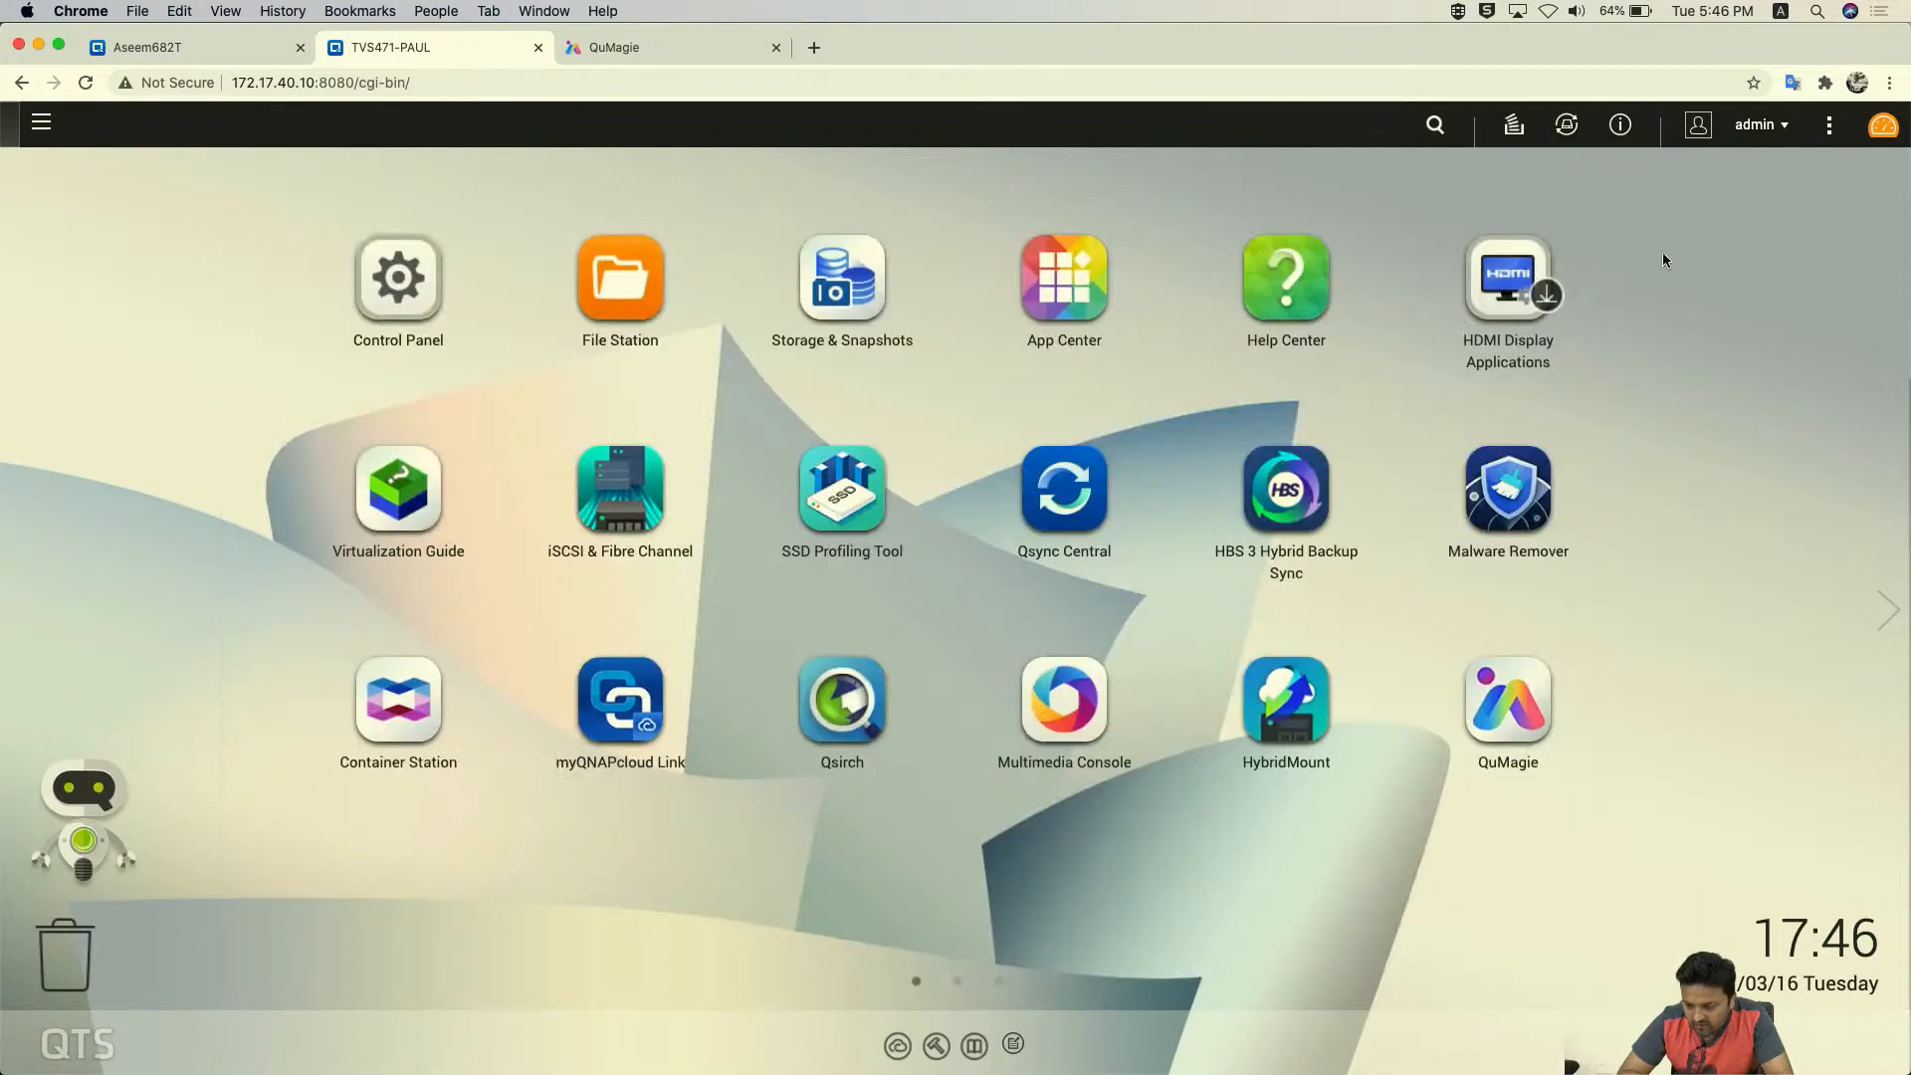
- Log out of admin, try signing in as alpha with several passwords, then switch NAS tabs
{"action": "left_click", "coordinate": [1776, 126]}
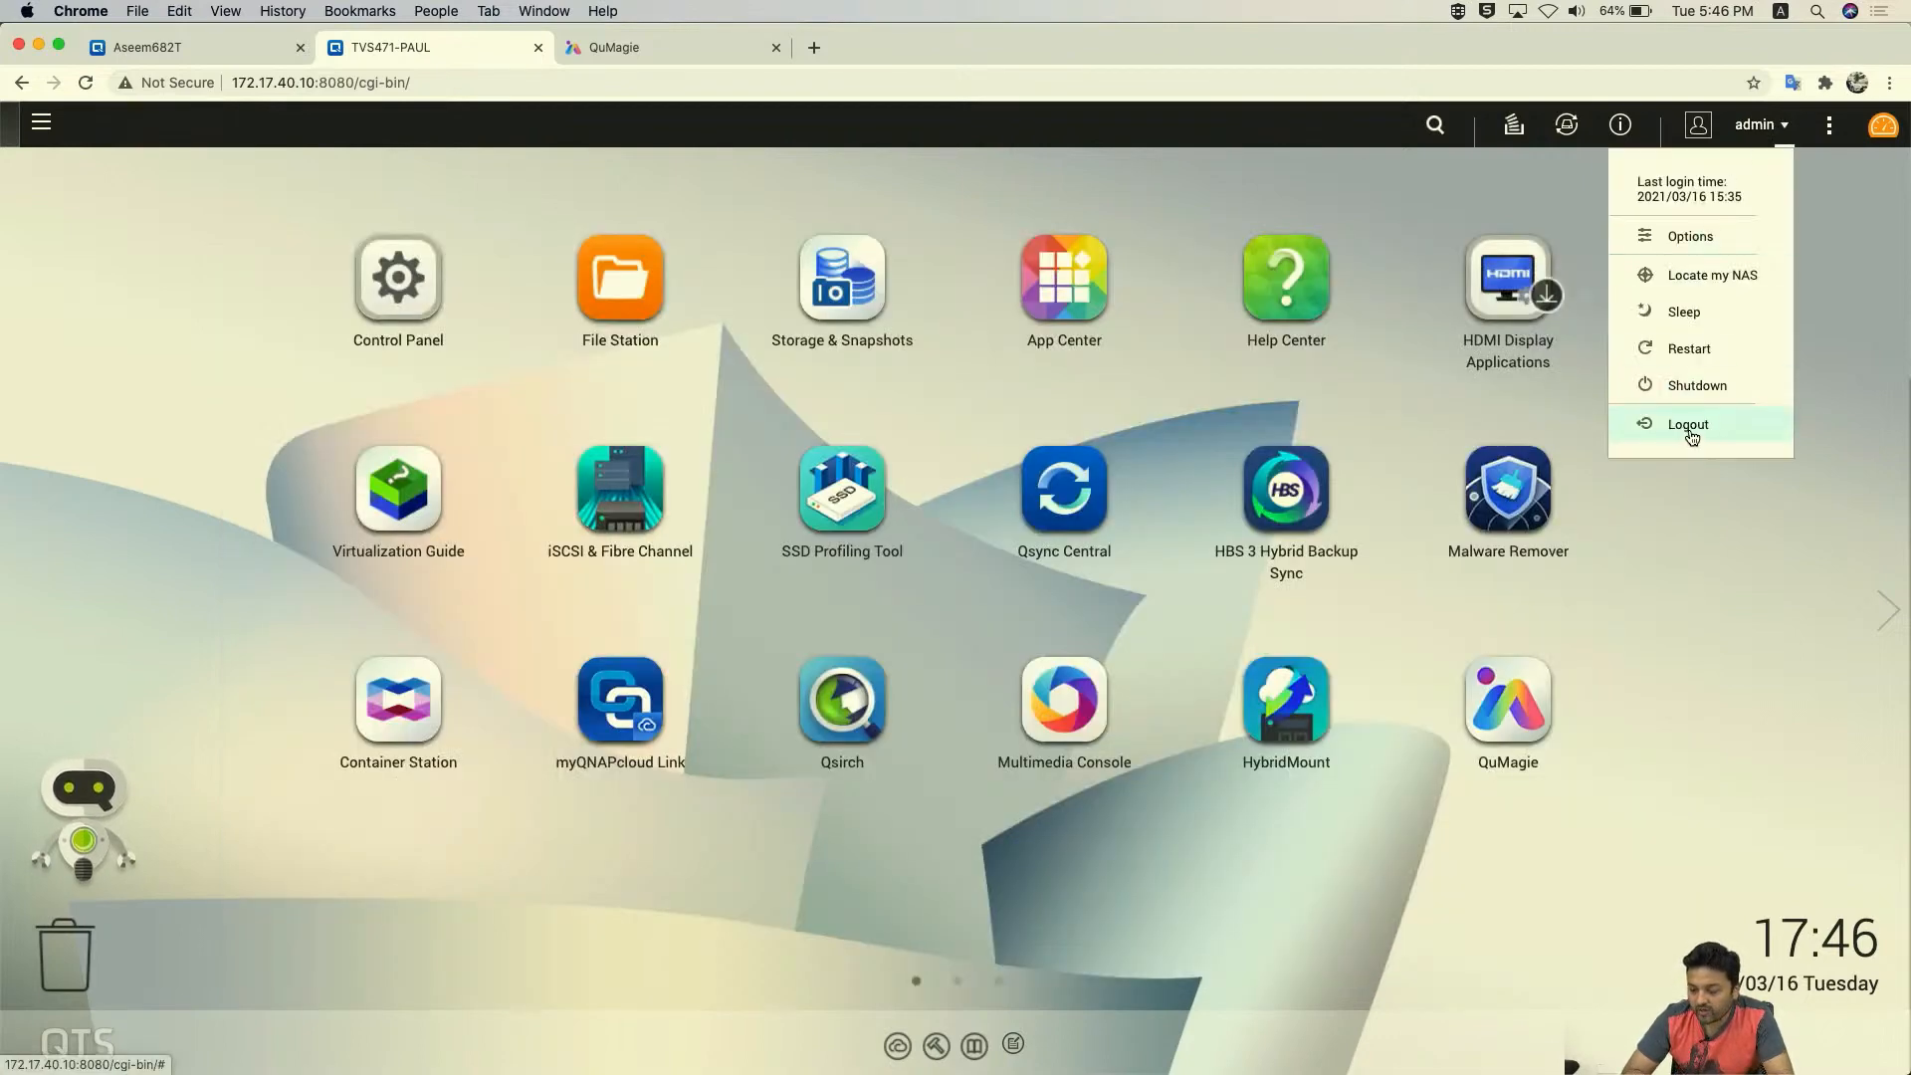
{"action": "left_click", "coordinate": [1684, 439]}
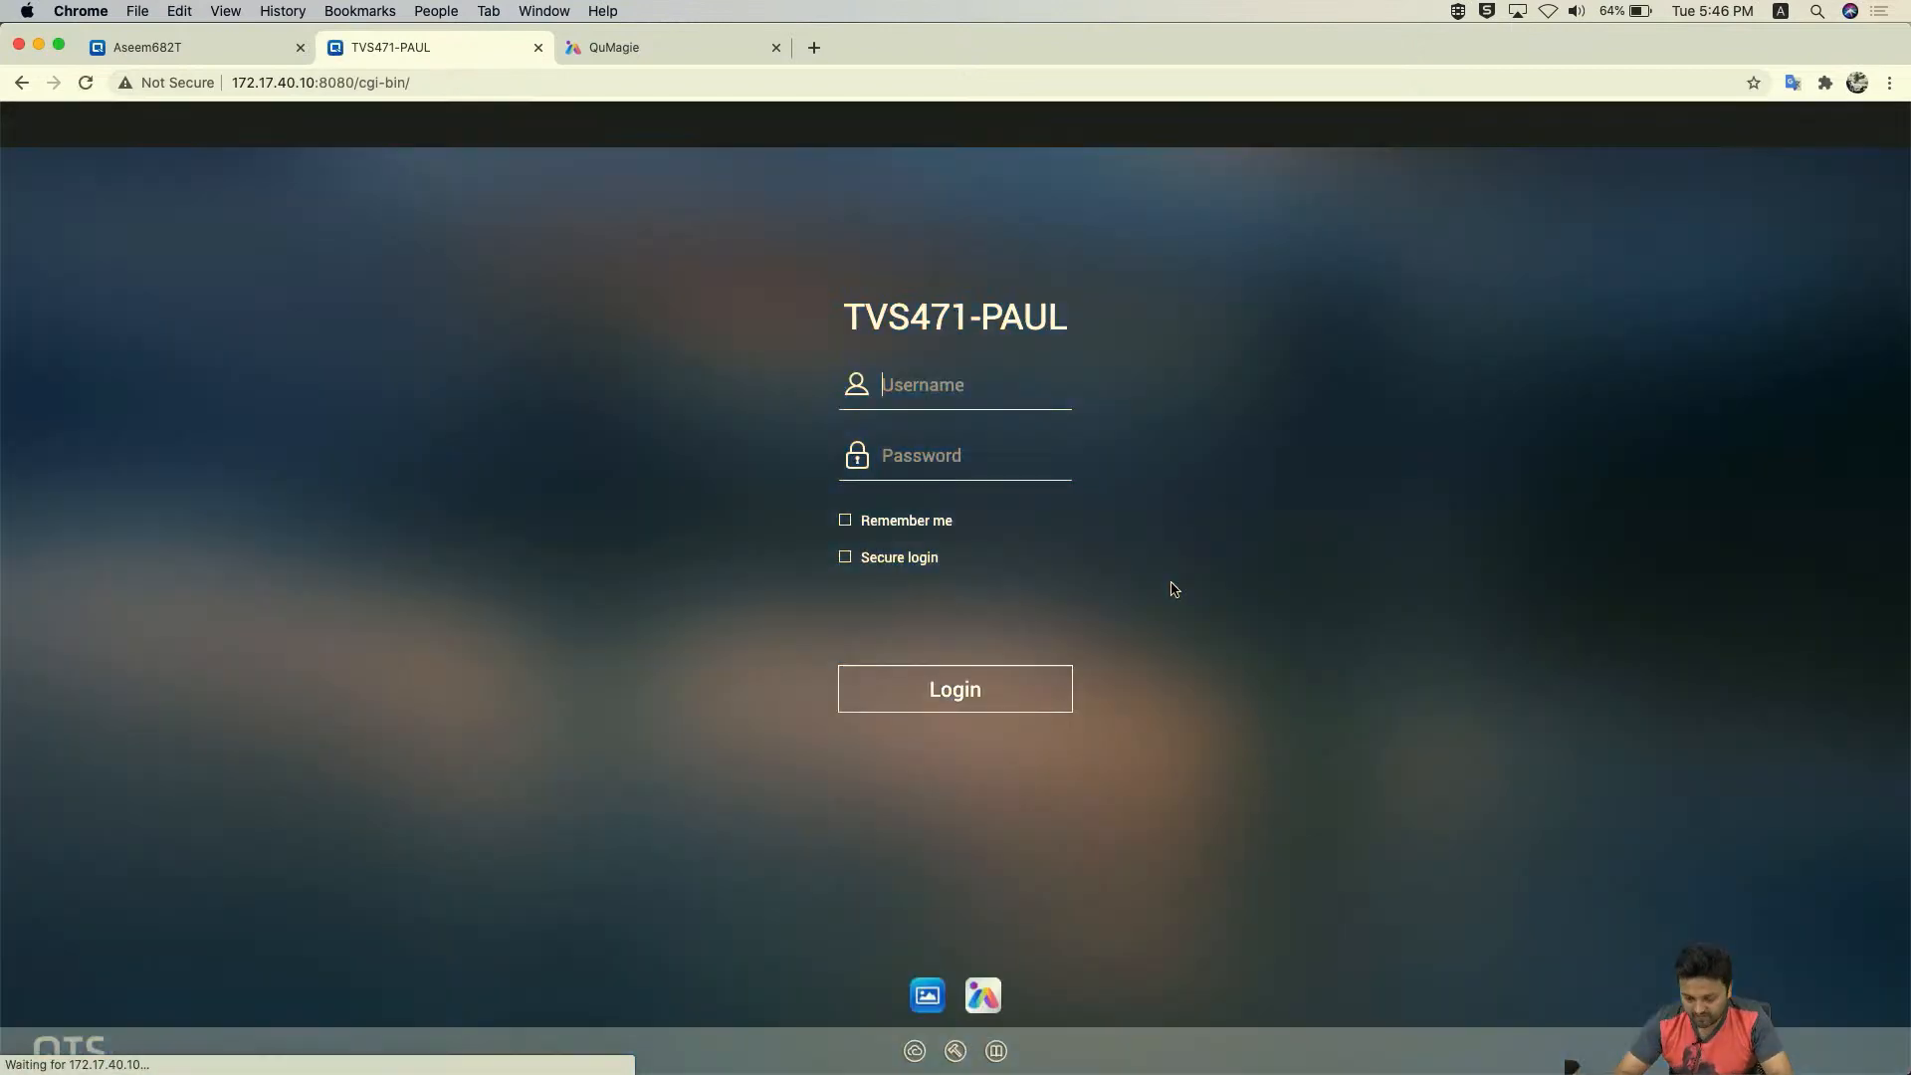
{"action": "type", "text": "alpha"}
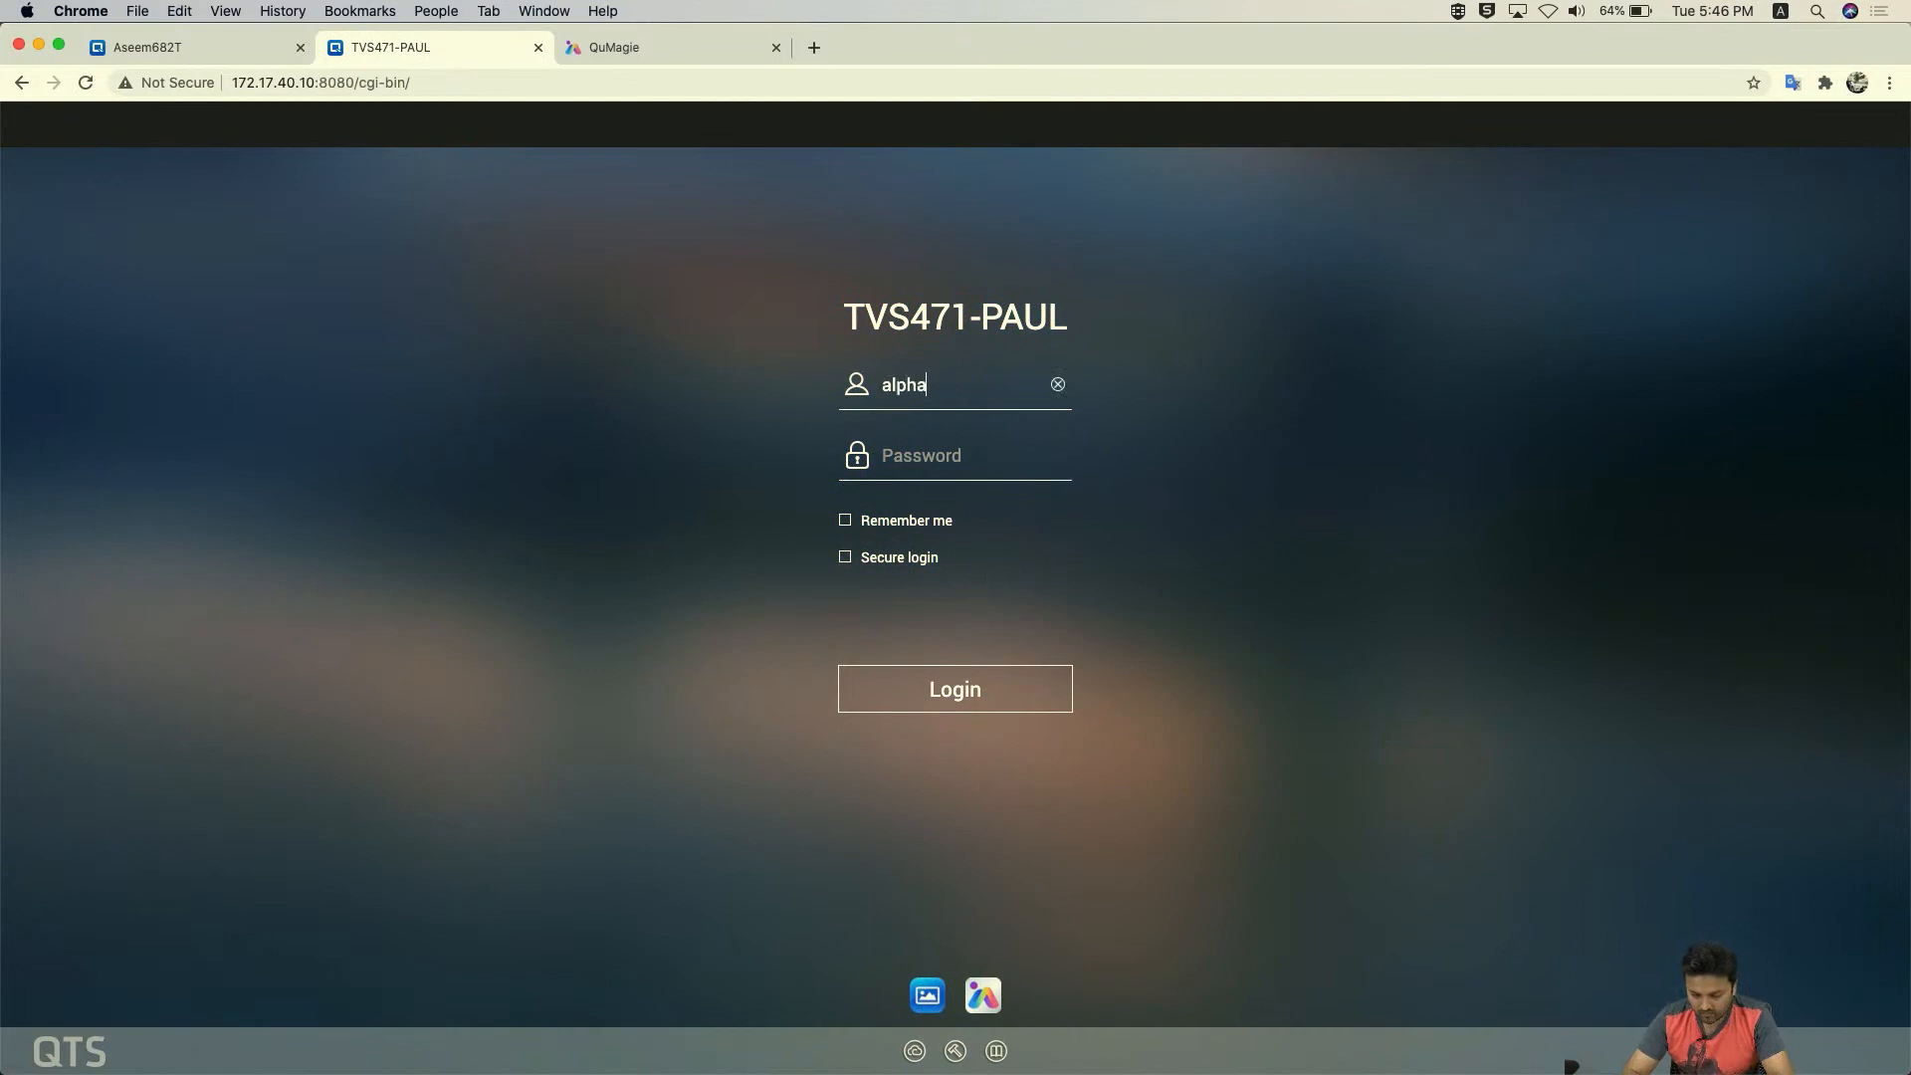
{"action": "type", "text": "•••••••••"}
{"action": "left_click", "coordinate": [1004, 691]}
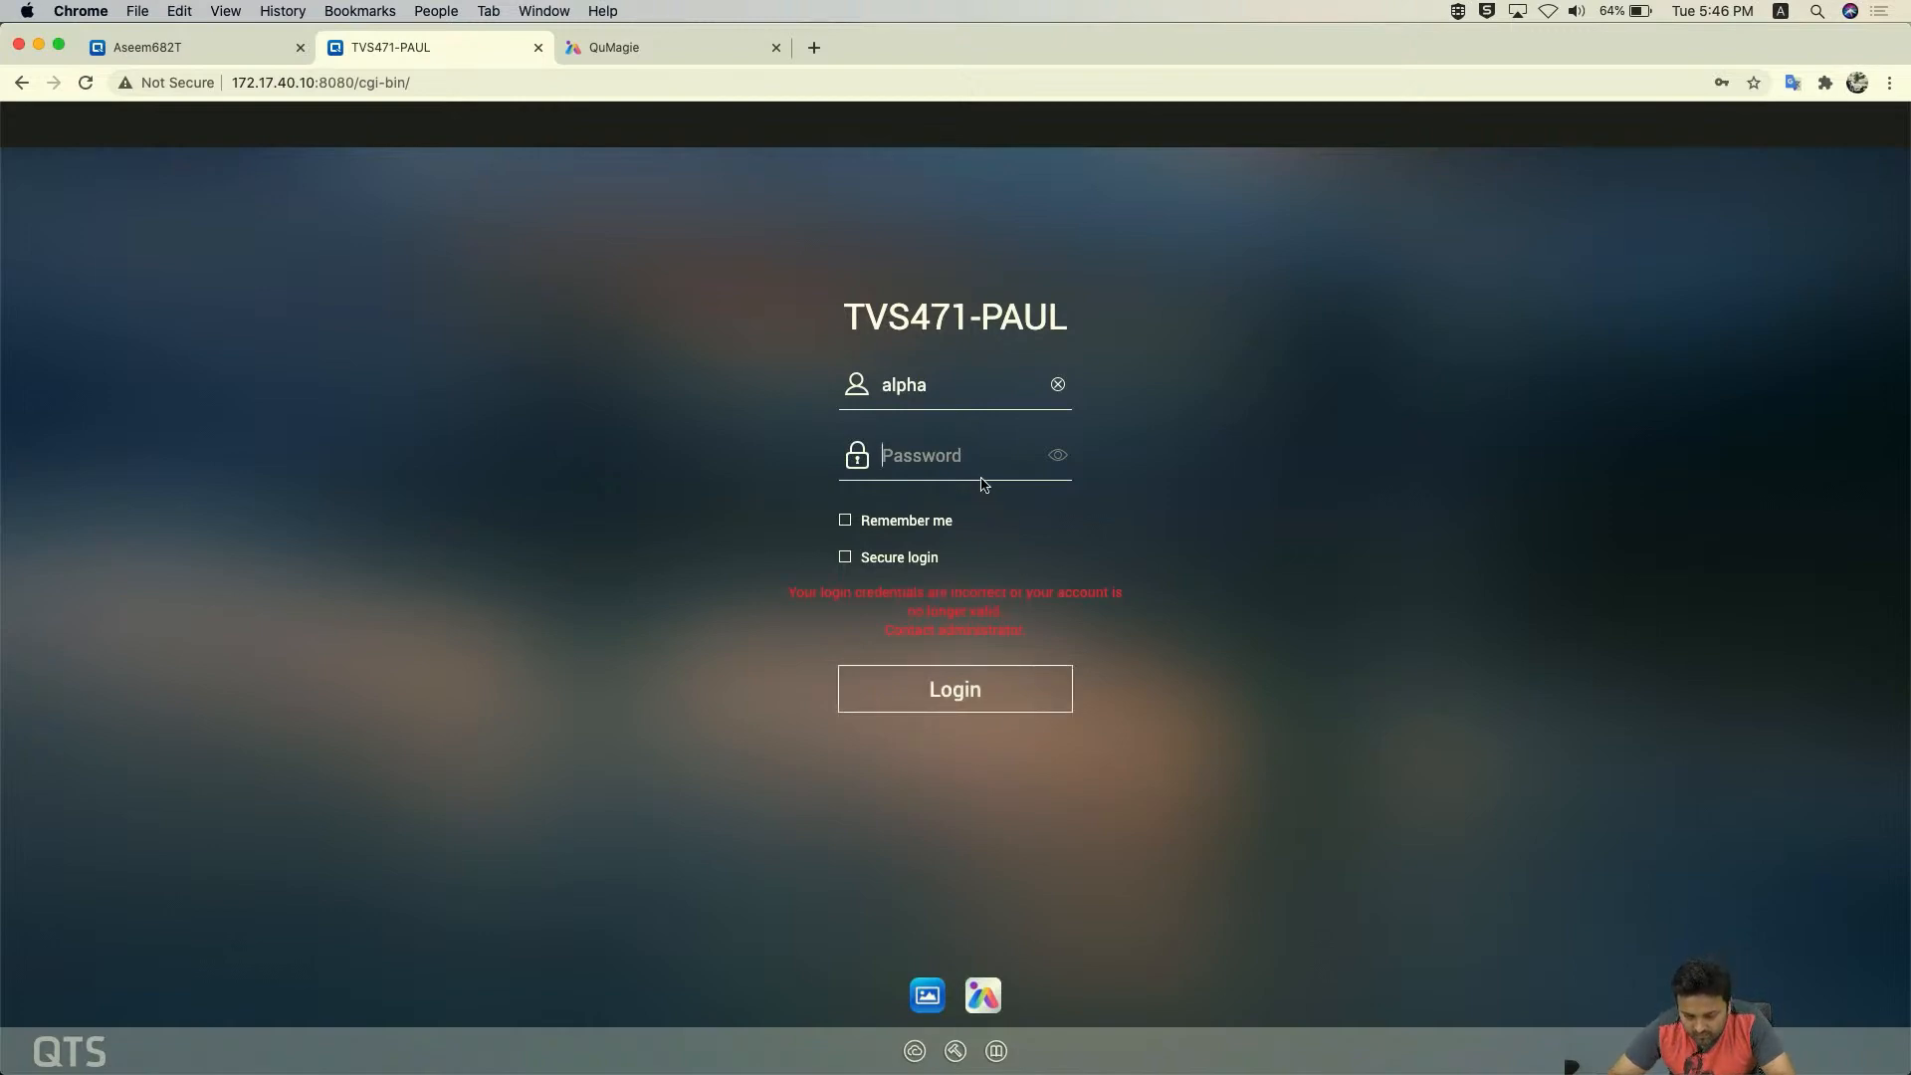
{"action": "type", "text": "••"}
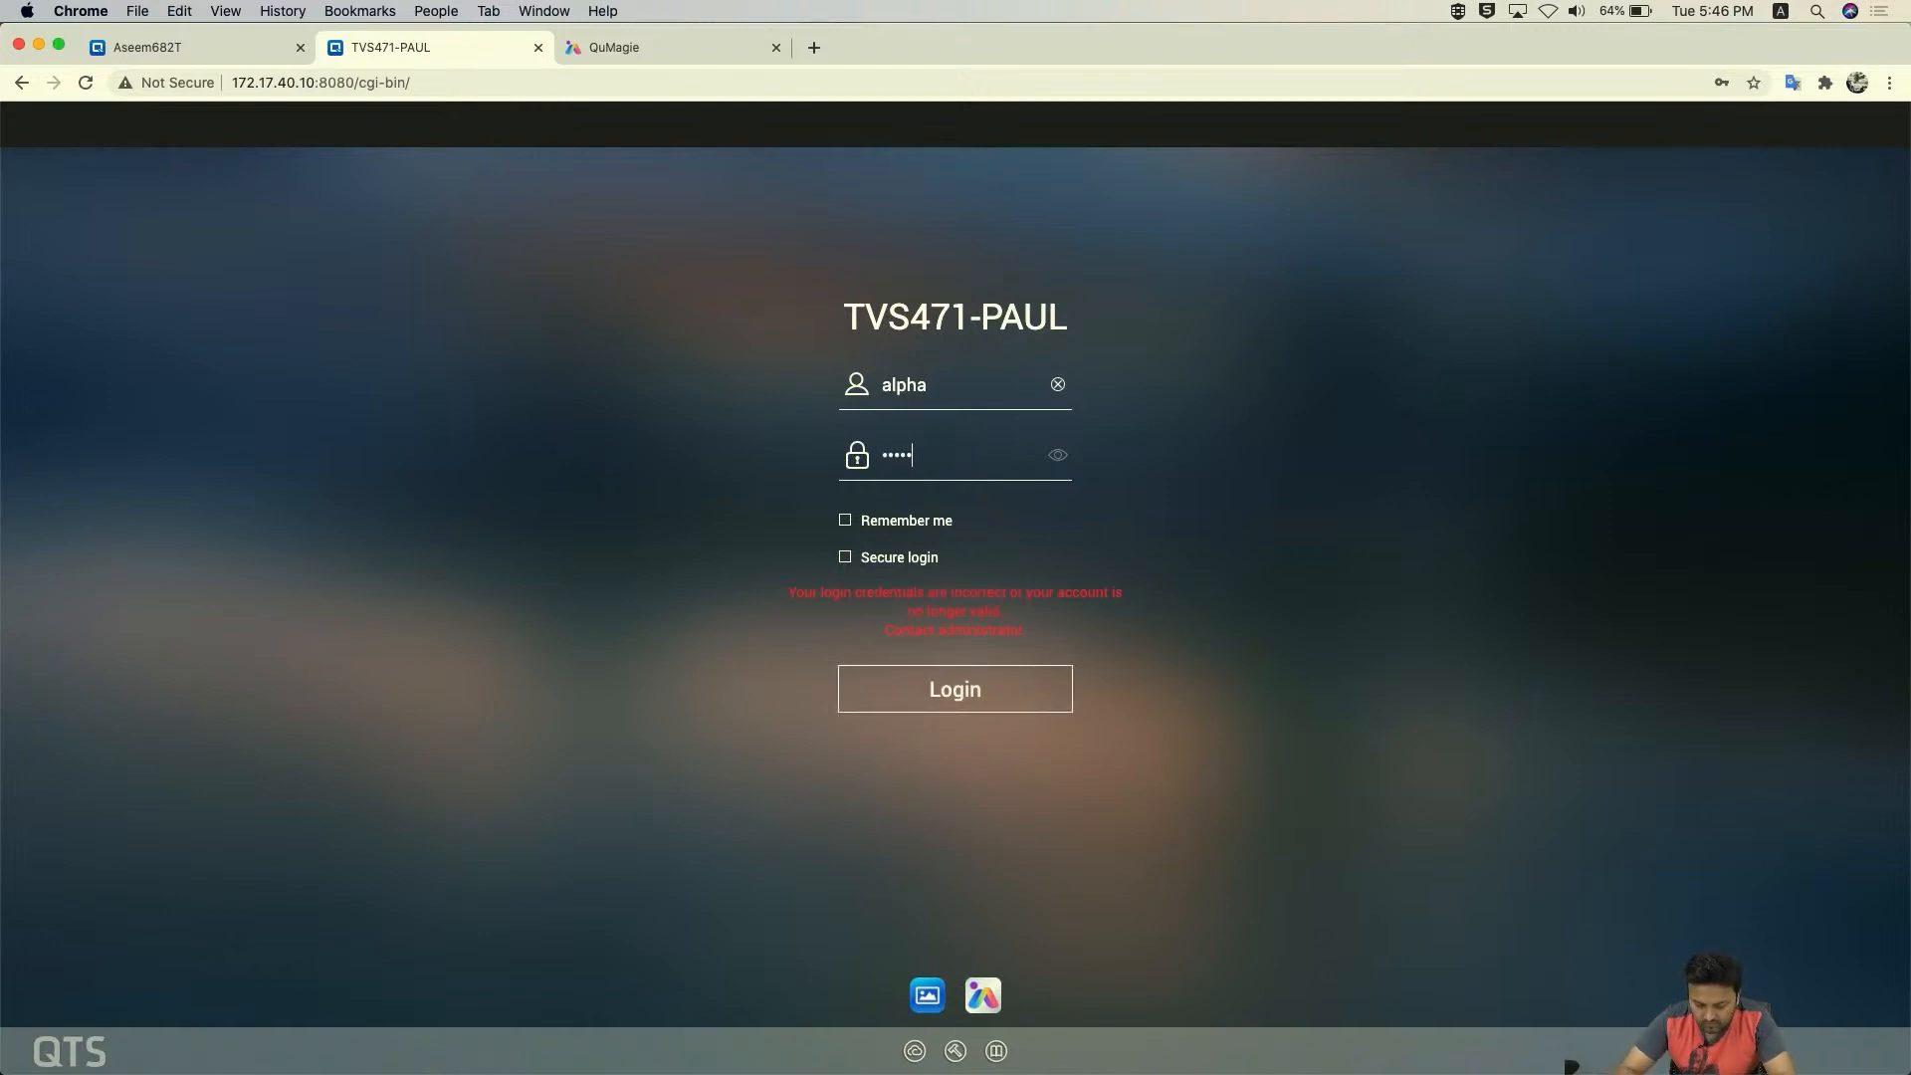
{"action": "left_click", "coordinate": [958, 691]}
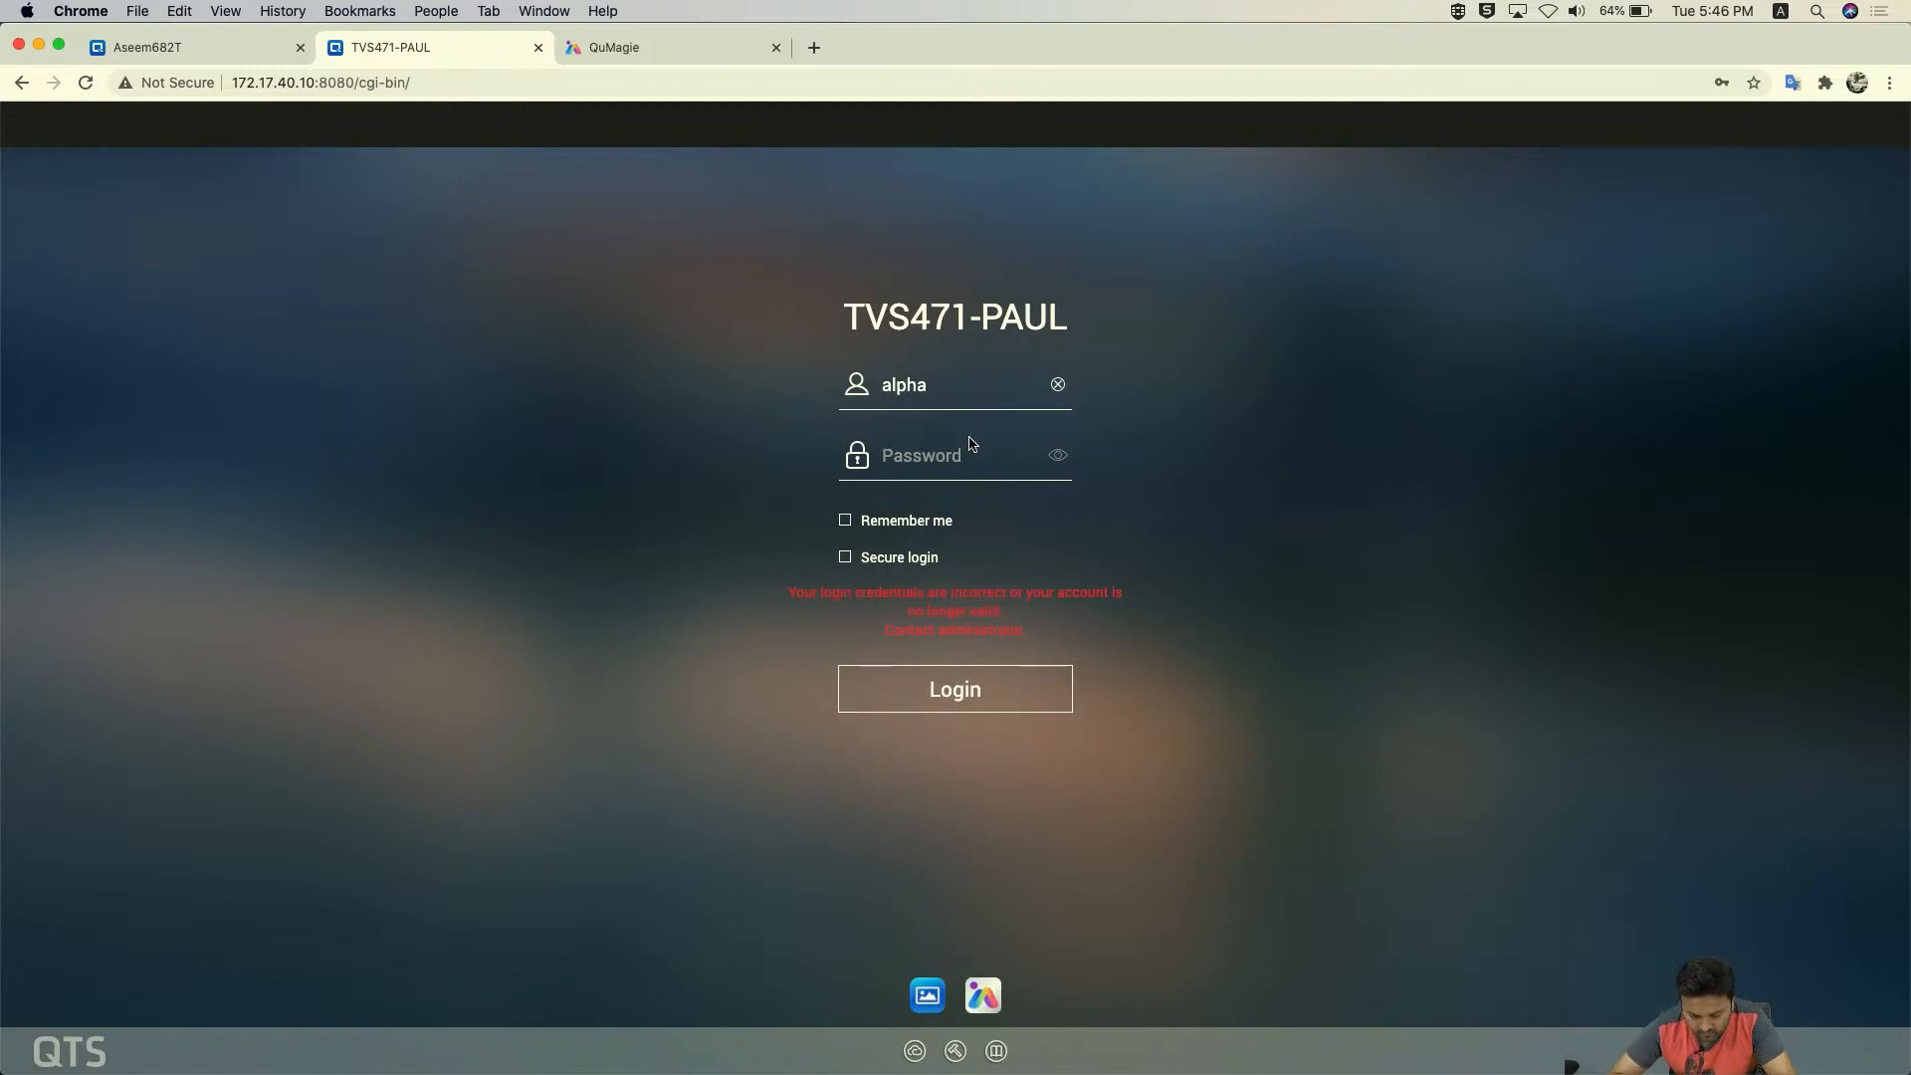
{"action": "type", "text": "•••"}
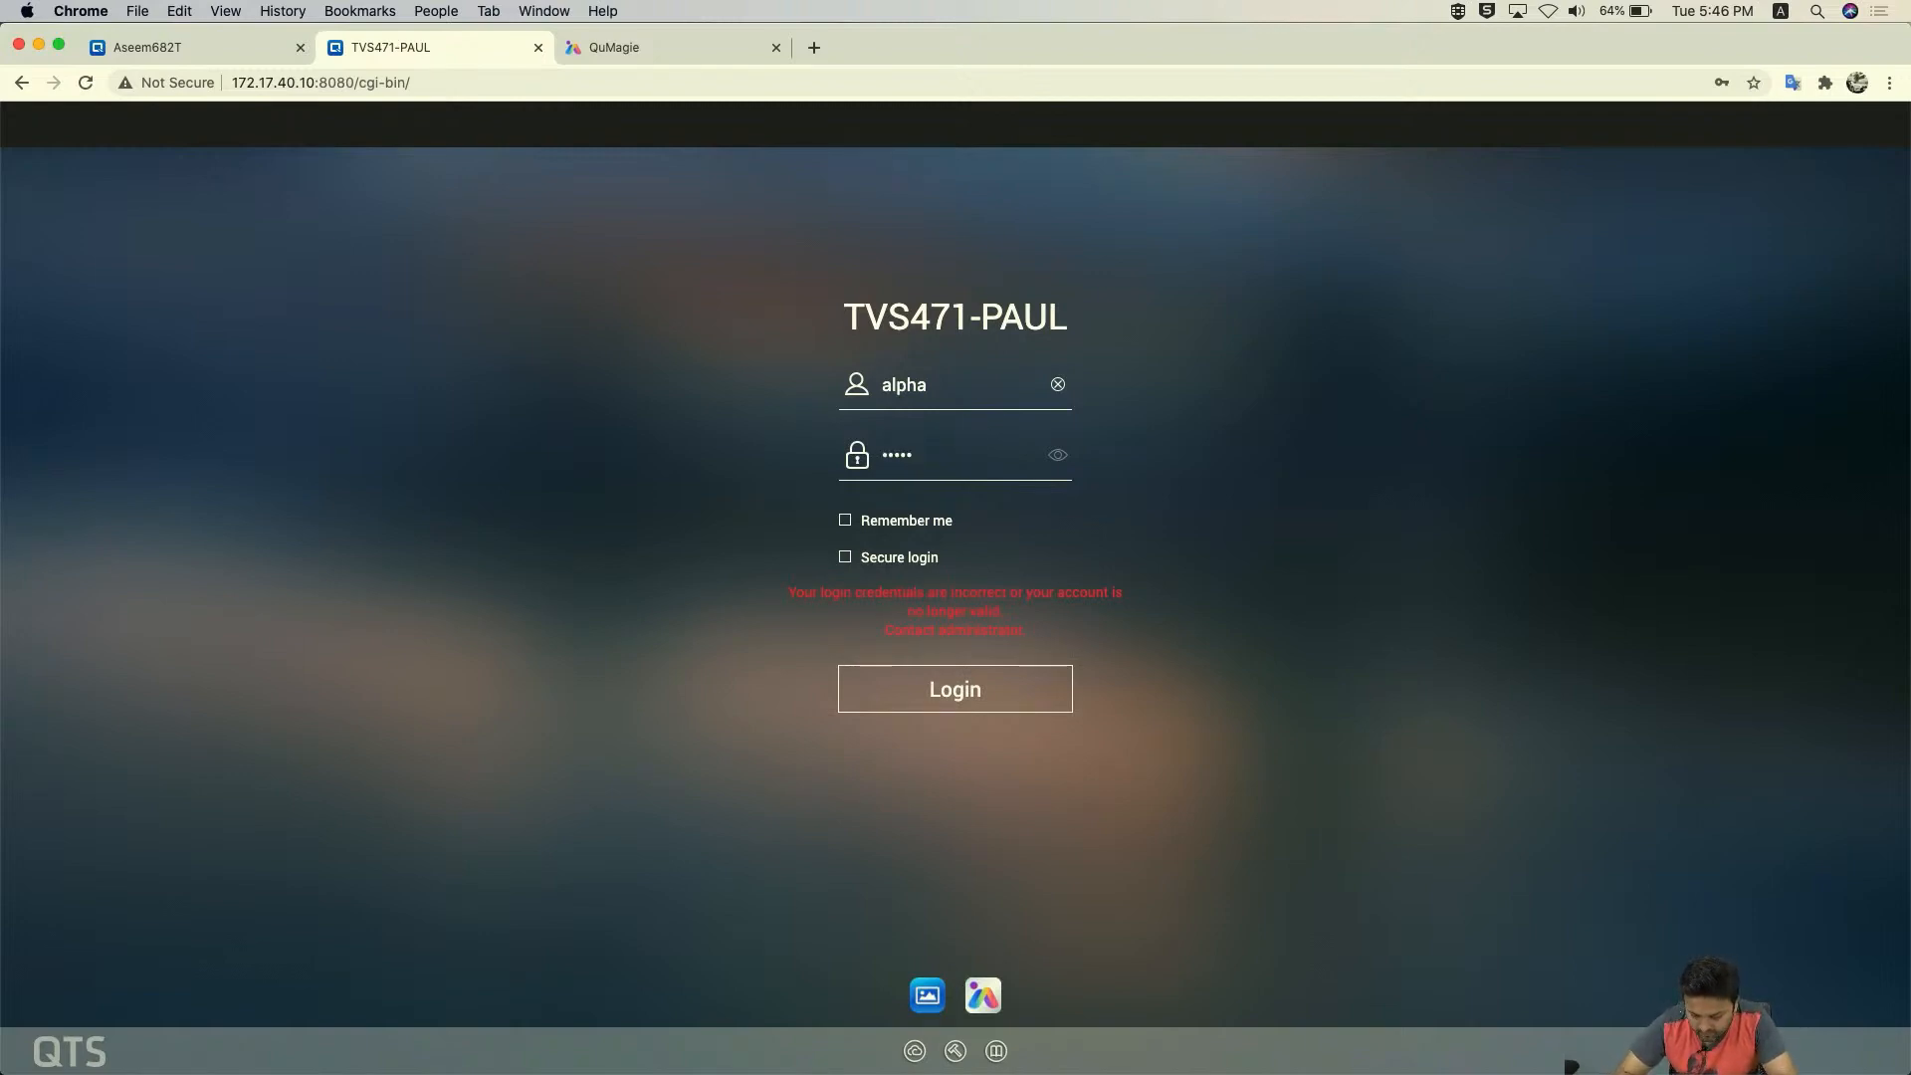
{"action": "type", "text": "•••••"}
{"action": "left_click", "coordinate": [943, 692]}
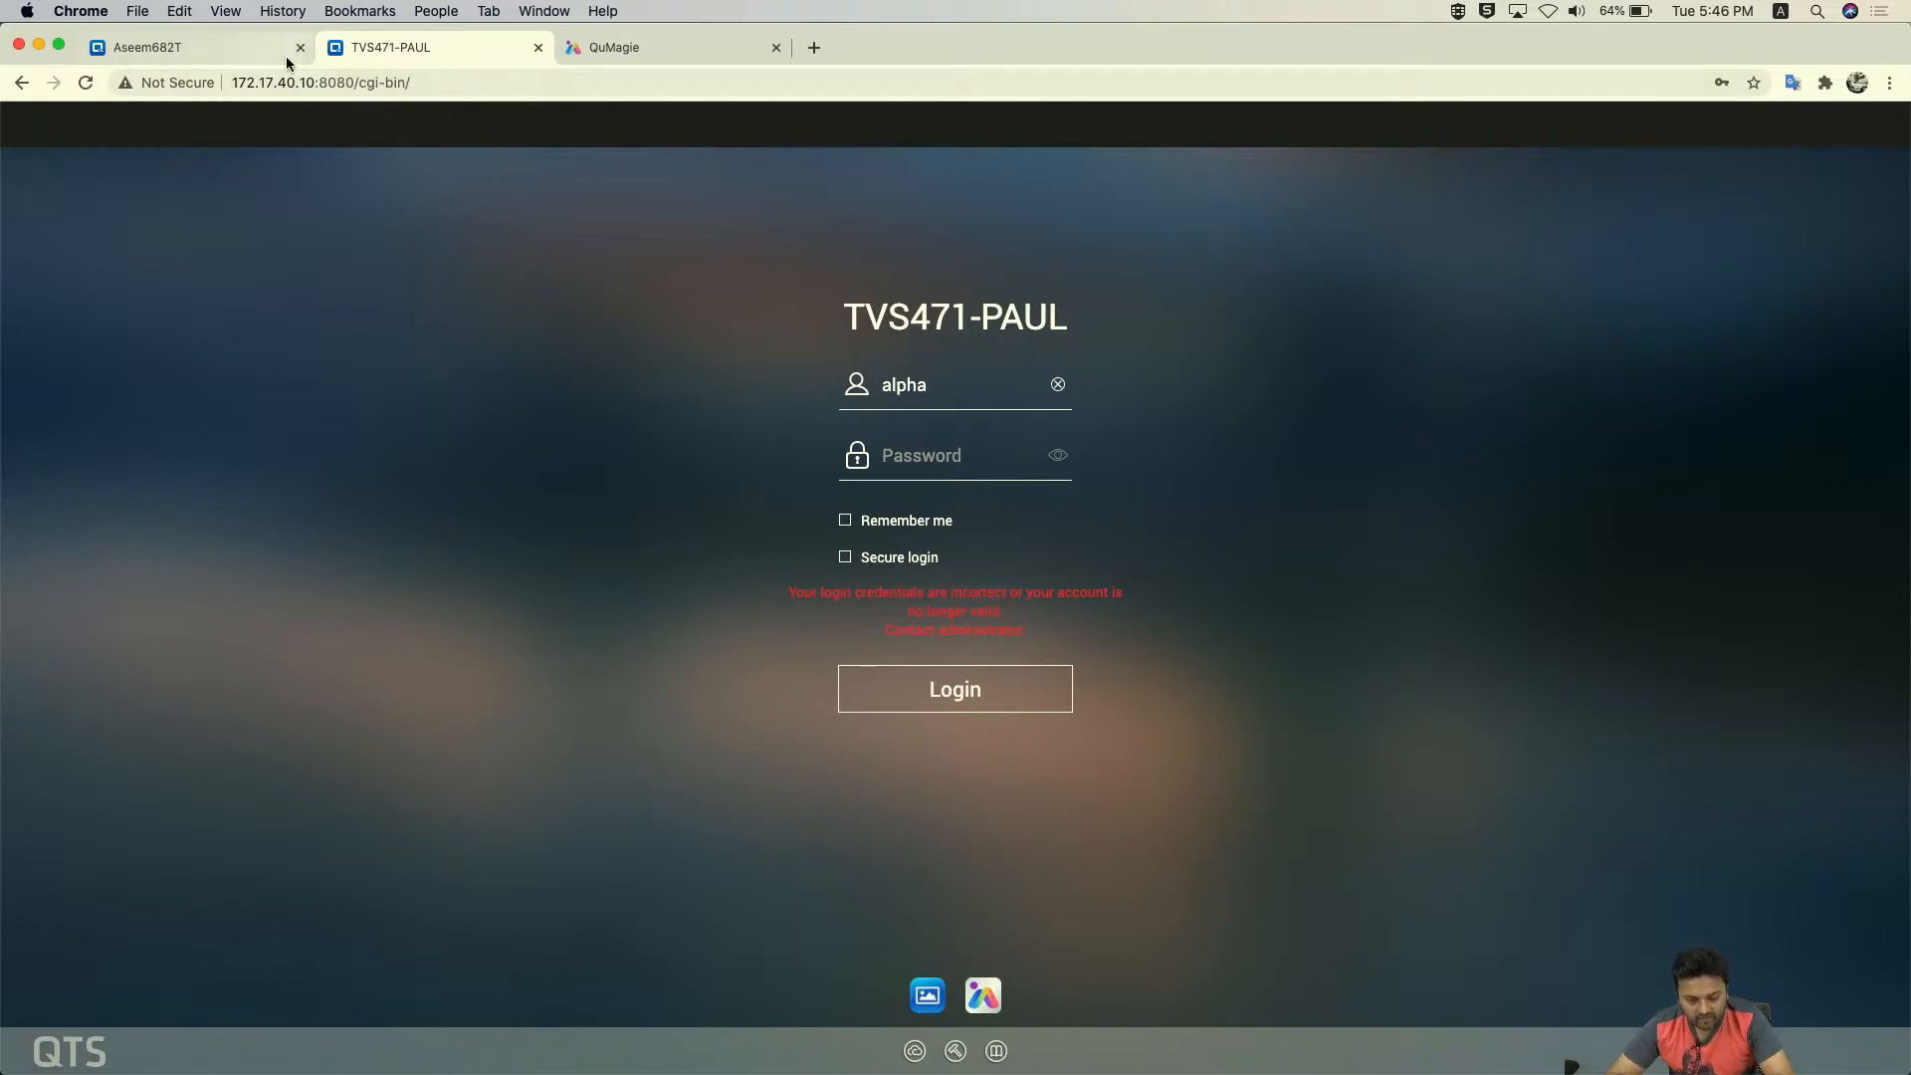
{"action": "left_click", "coordinate": [254, 58]}
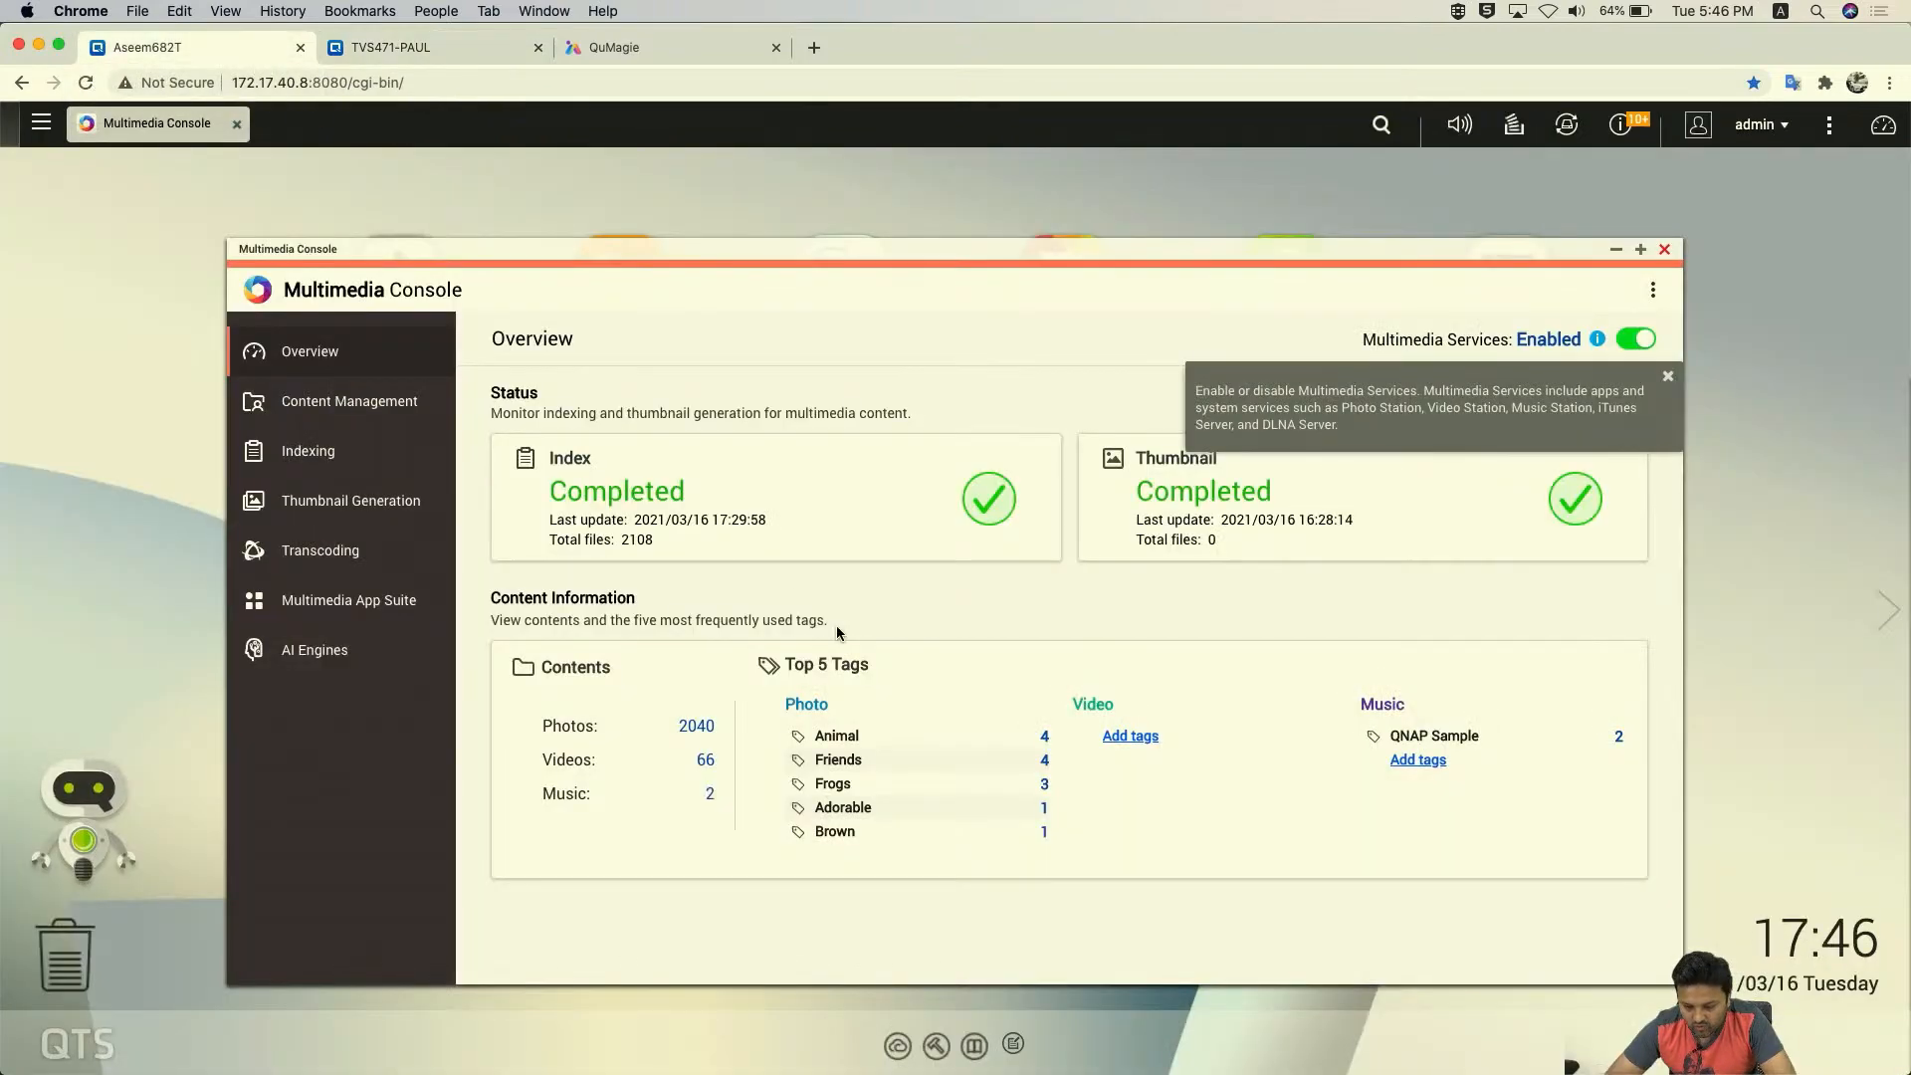
- Log out of admin, check alpha's desktop still showing Video Station, then log alpha out
{"action": "left_click", "coordinate": [1664, 249]}
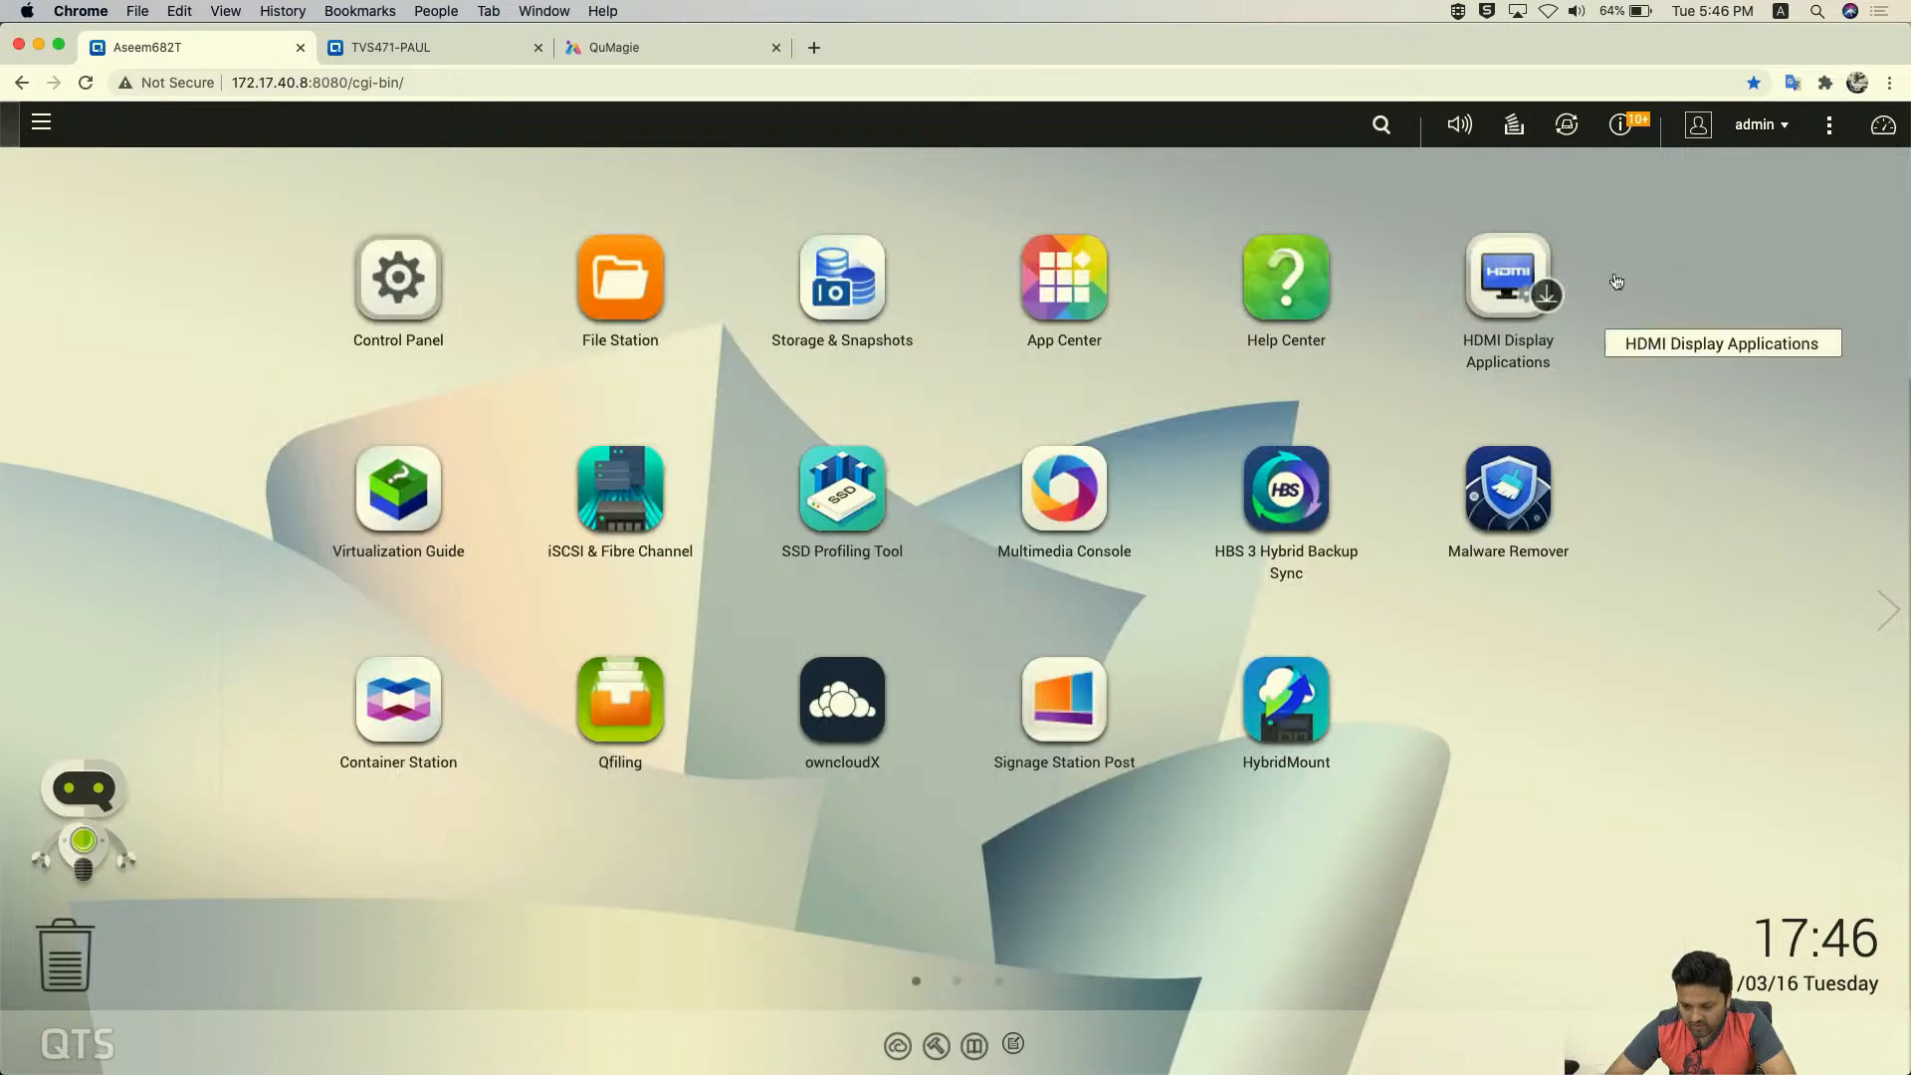
{"action": "left_click", "coordinate": [1767, 128]}
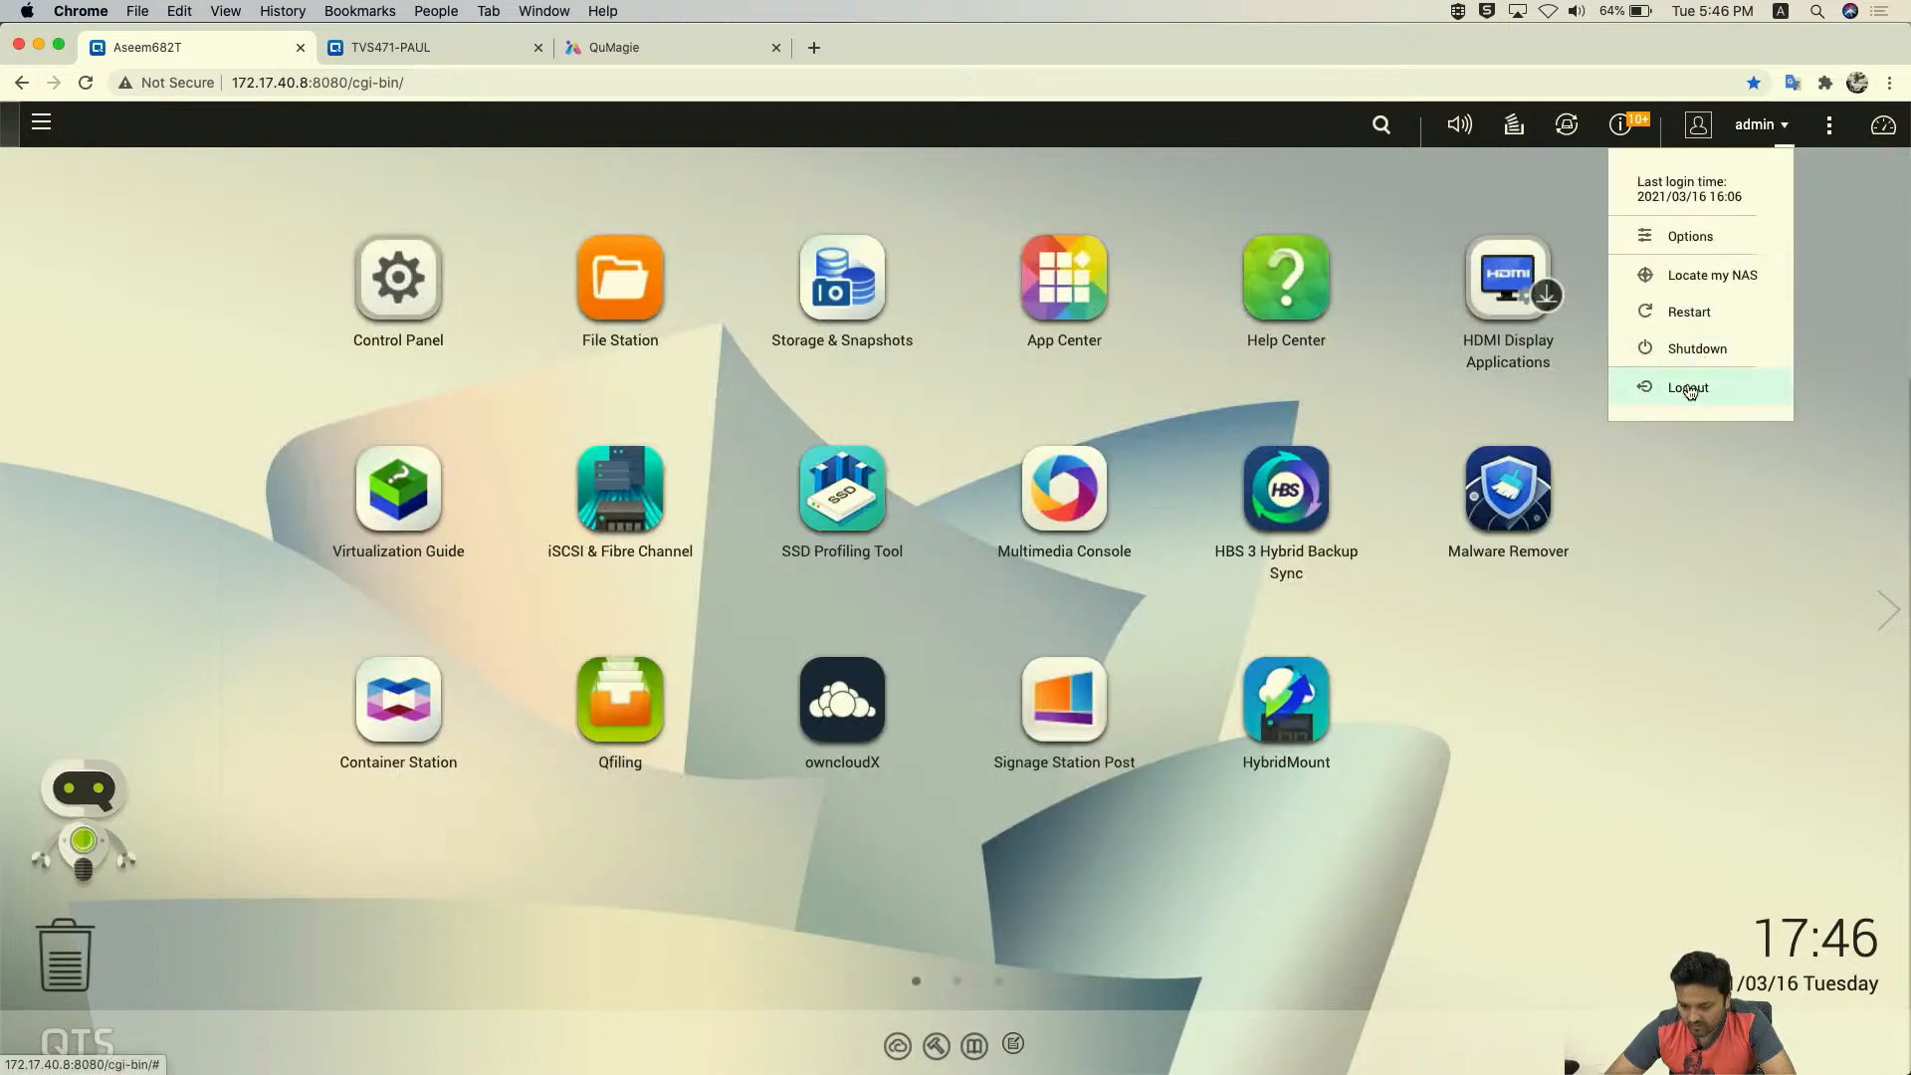
{"action": "left_click", "coordinate": [1682, 387]}
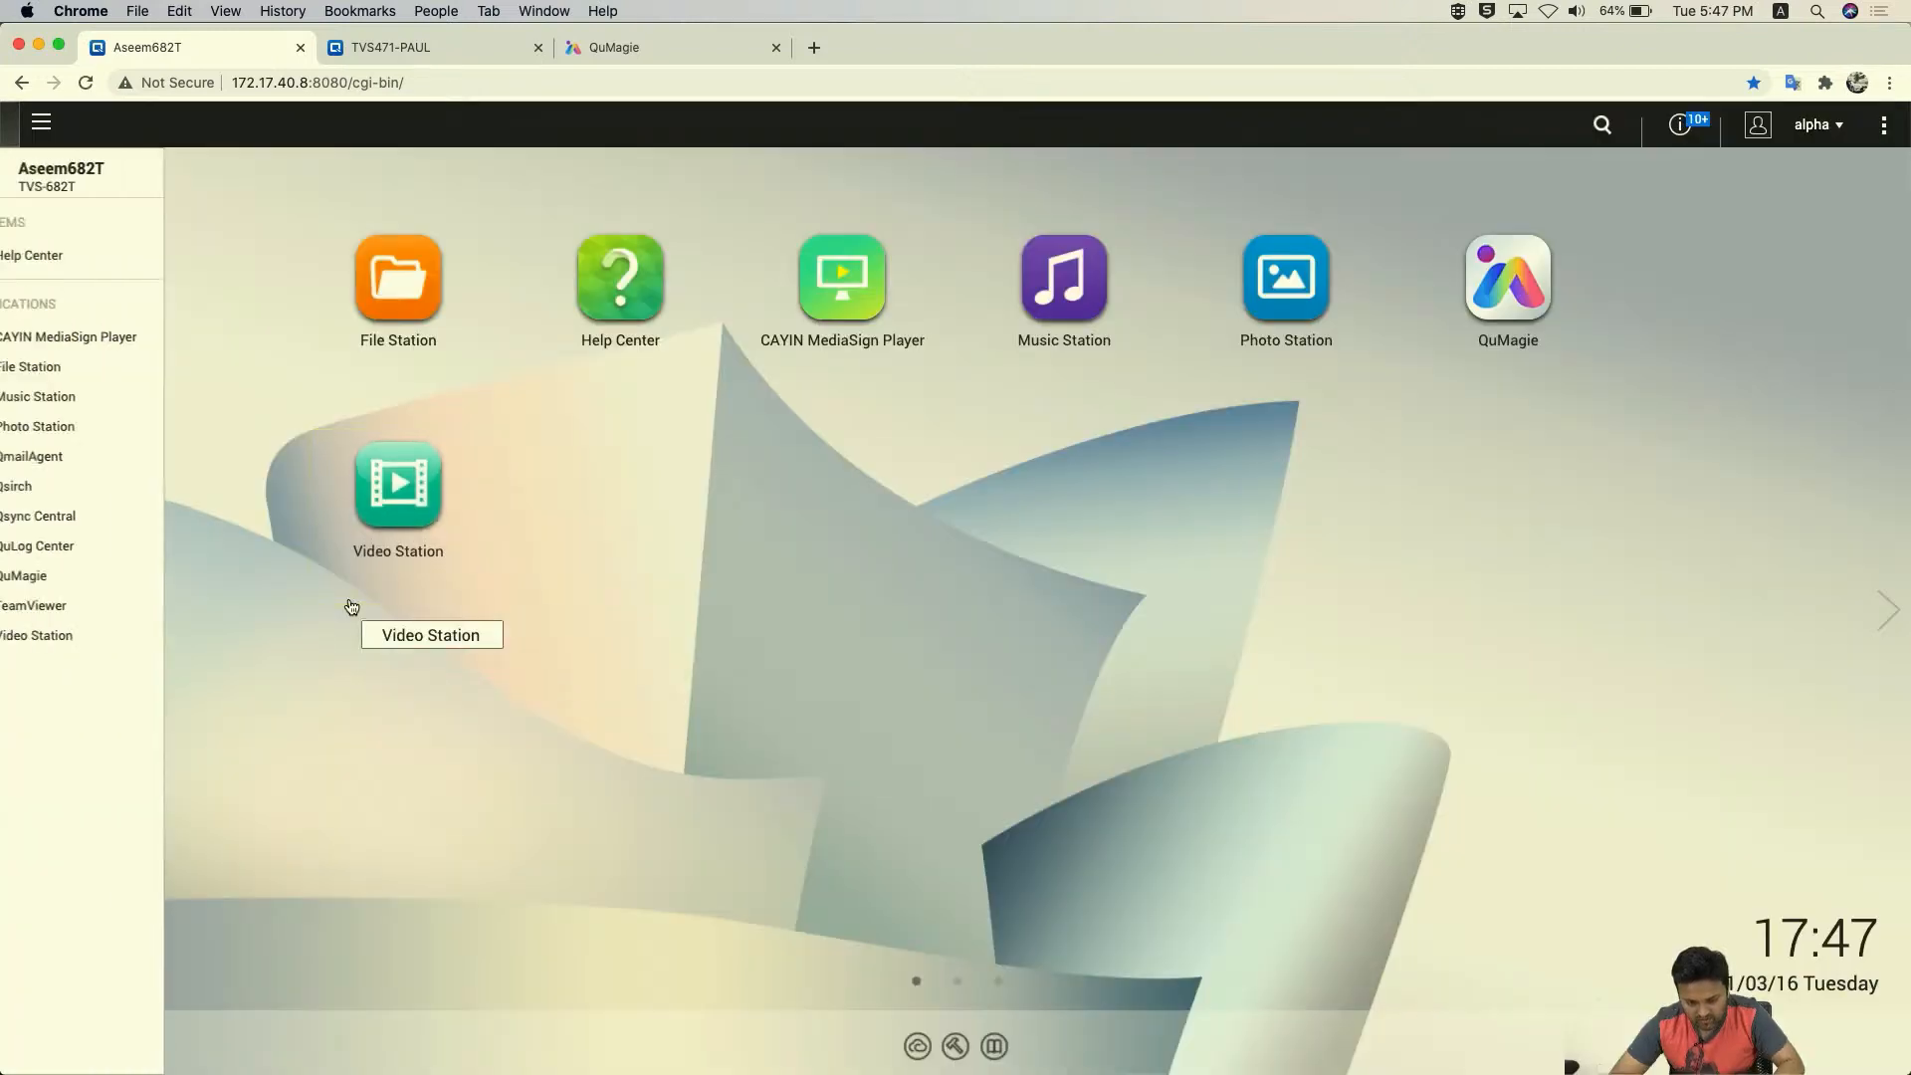
{"action": "left_click", "coordinate": [424, 751]}
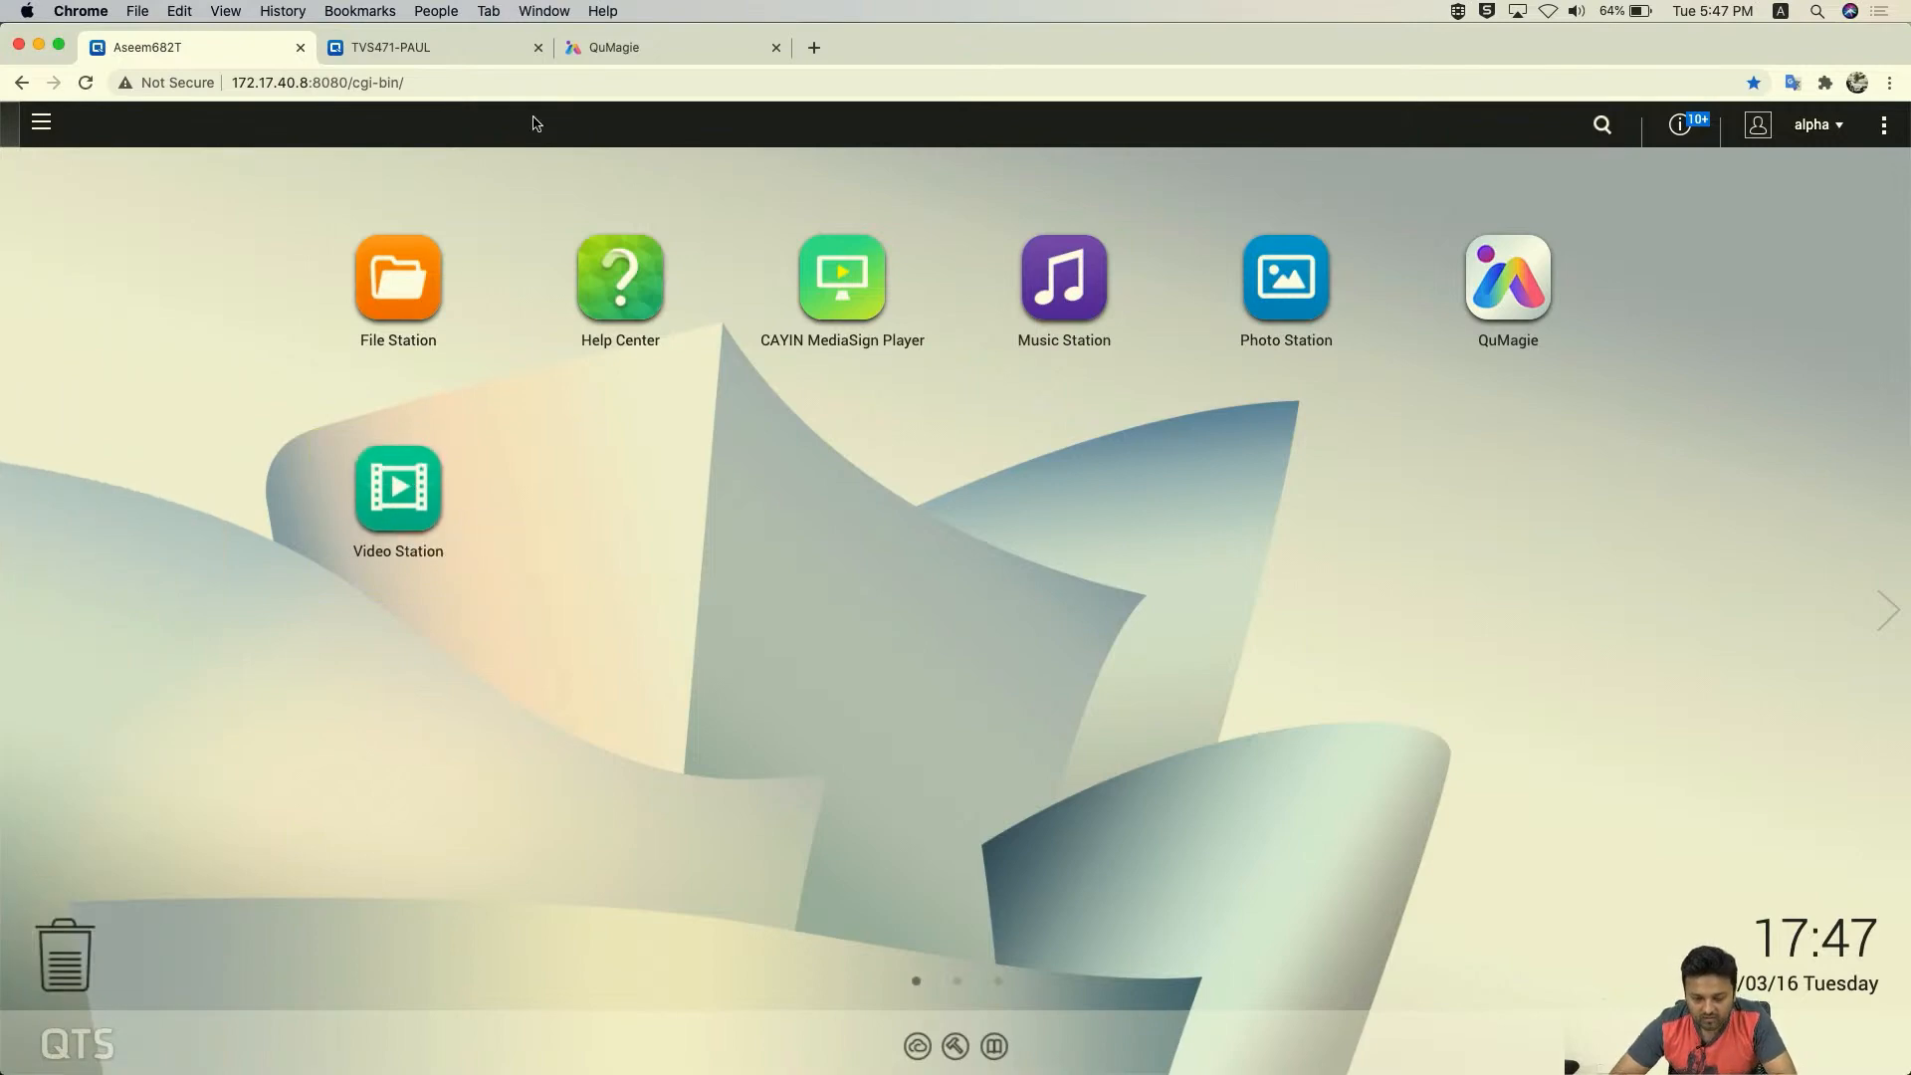
{"action": "left_click", "coordinate": [1822, 124]}
{"action": "left_click", "coordinate": [1781, 278]}
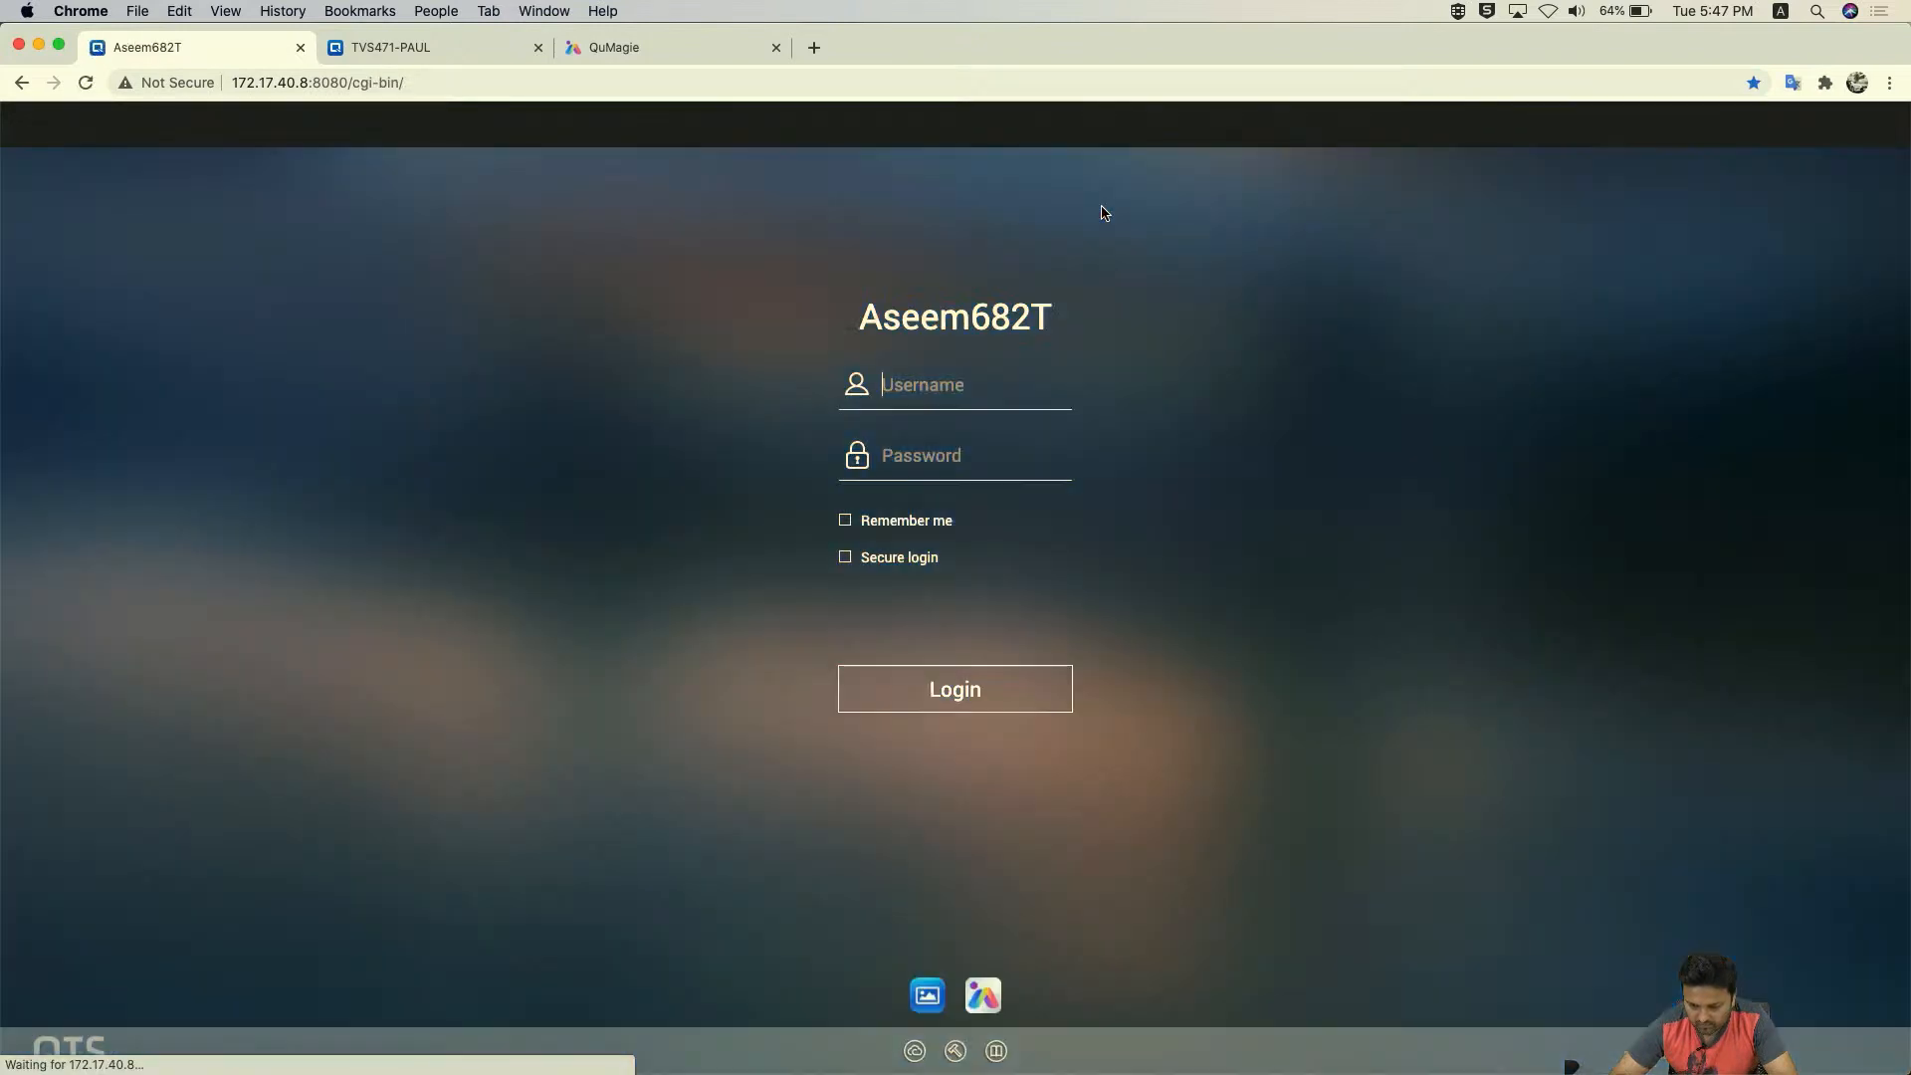
- Sign back in with the admin username and password
{"action": "type", "text": "admin"}
{"action": "key", "text": "Tab"}
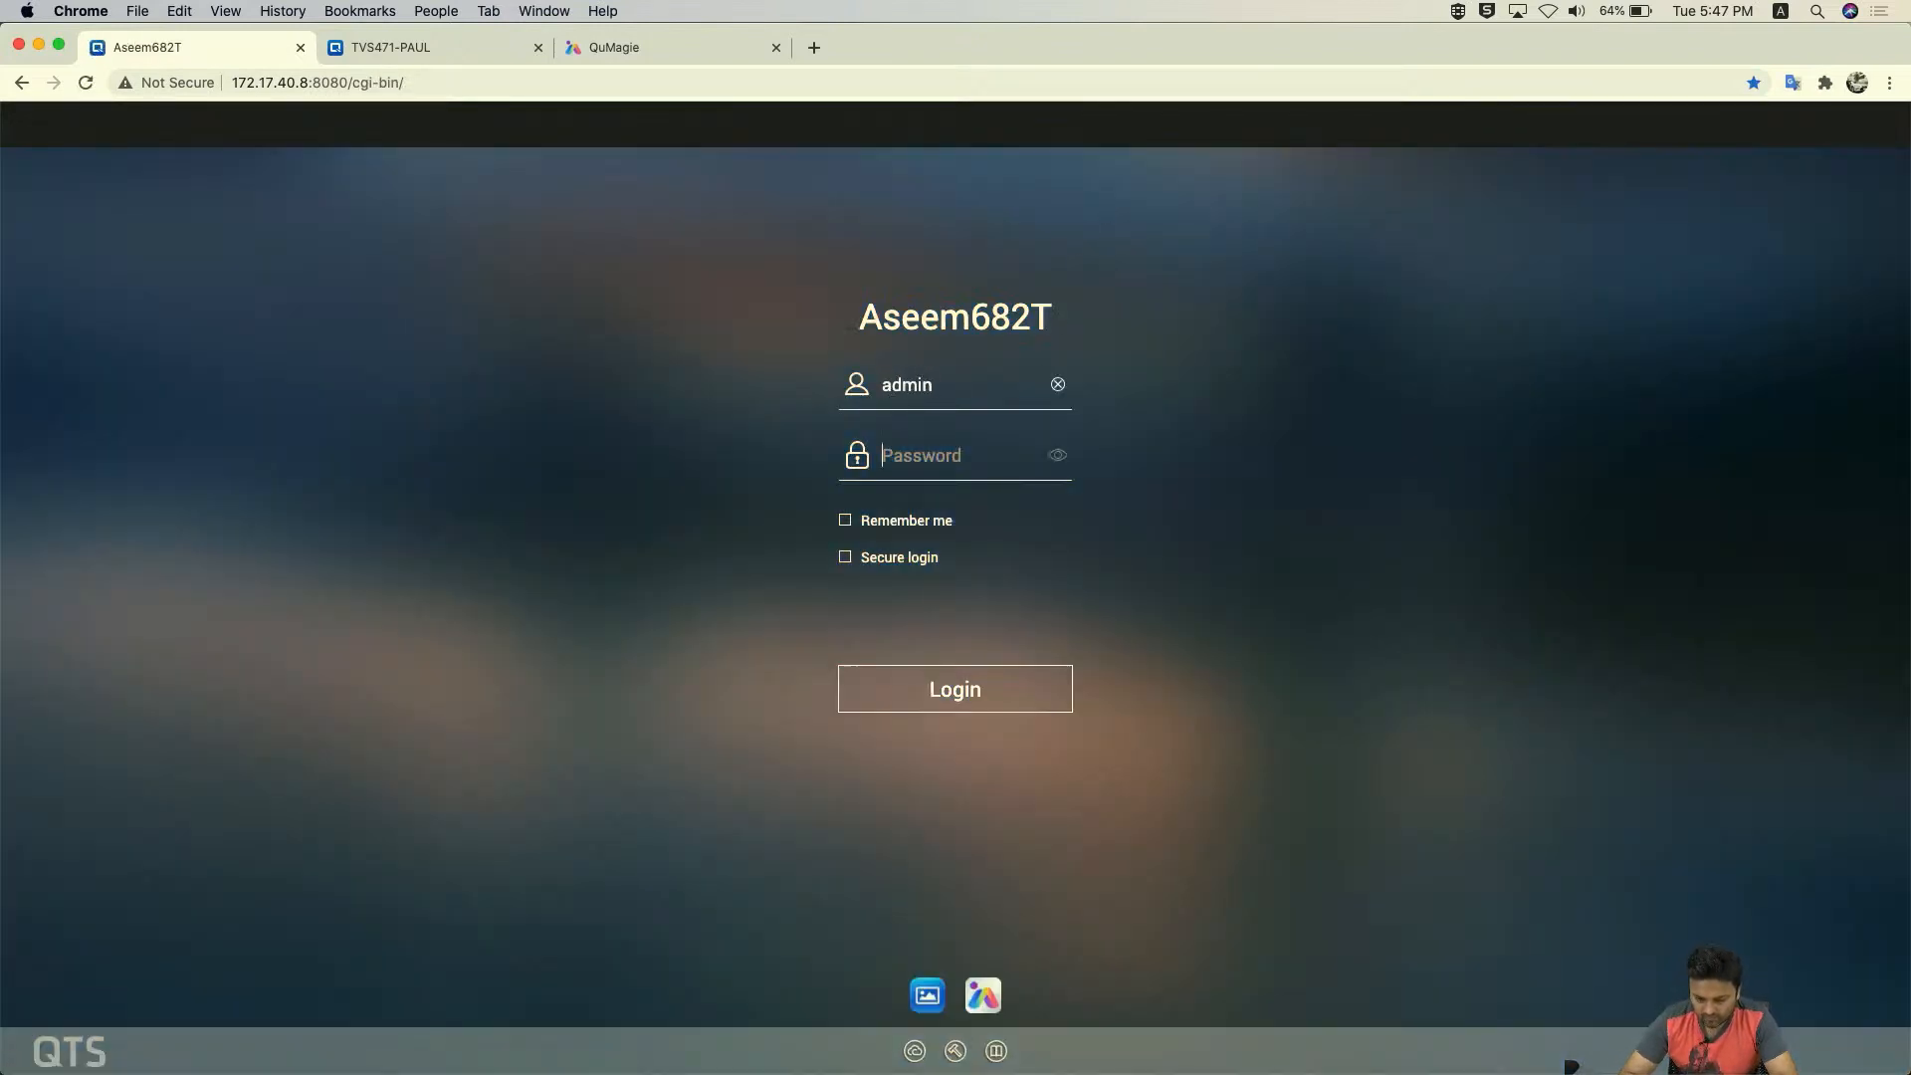
{"action": "type", "text": "•••••••"}
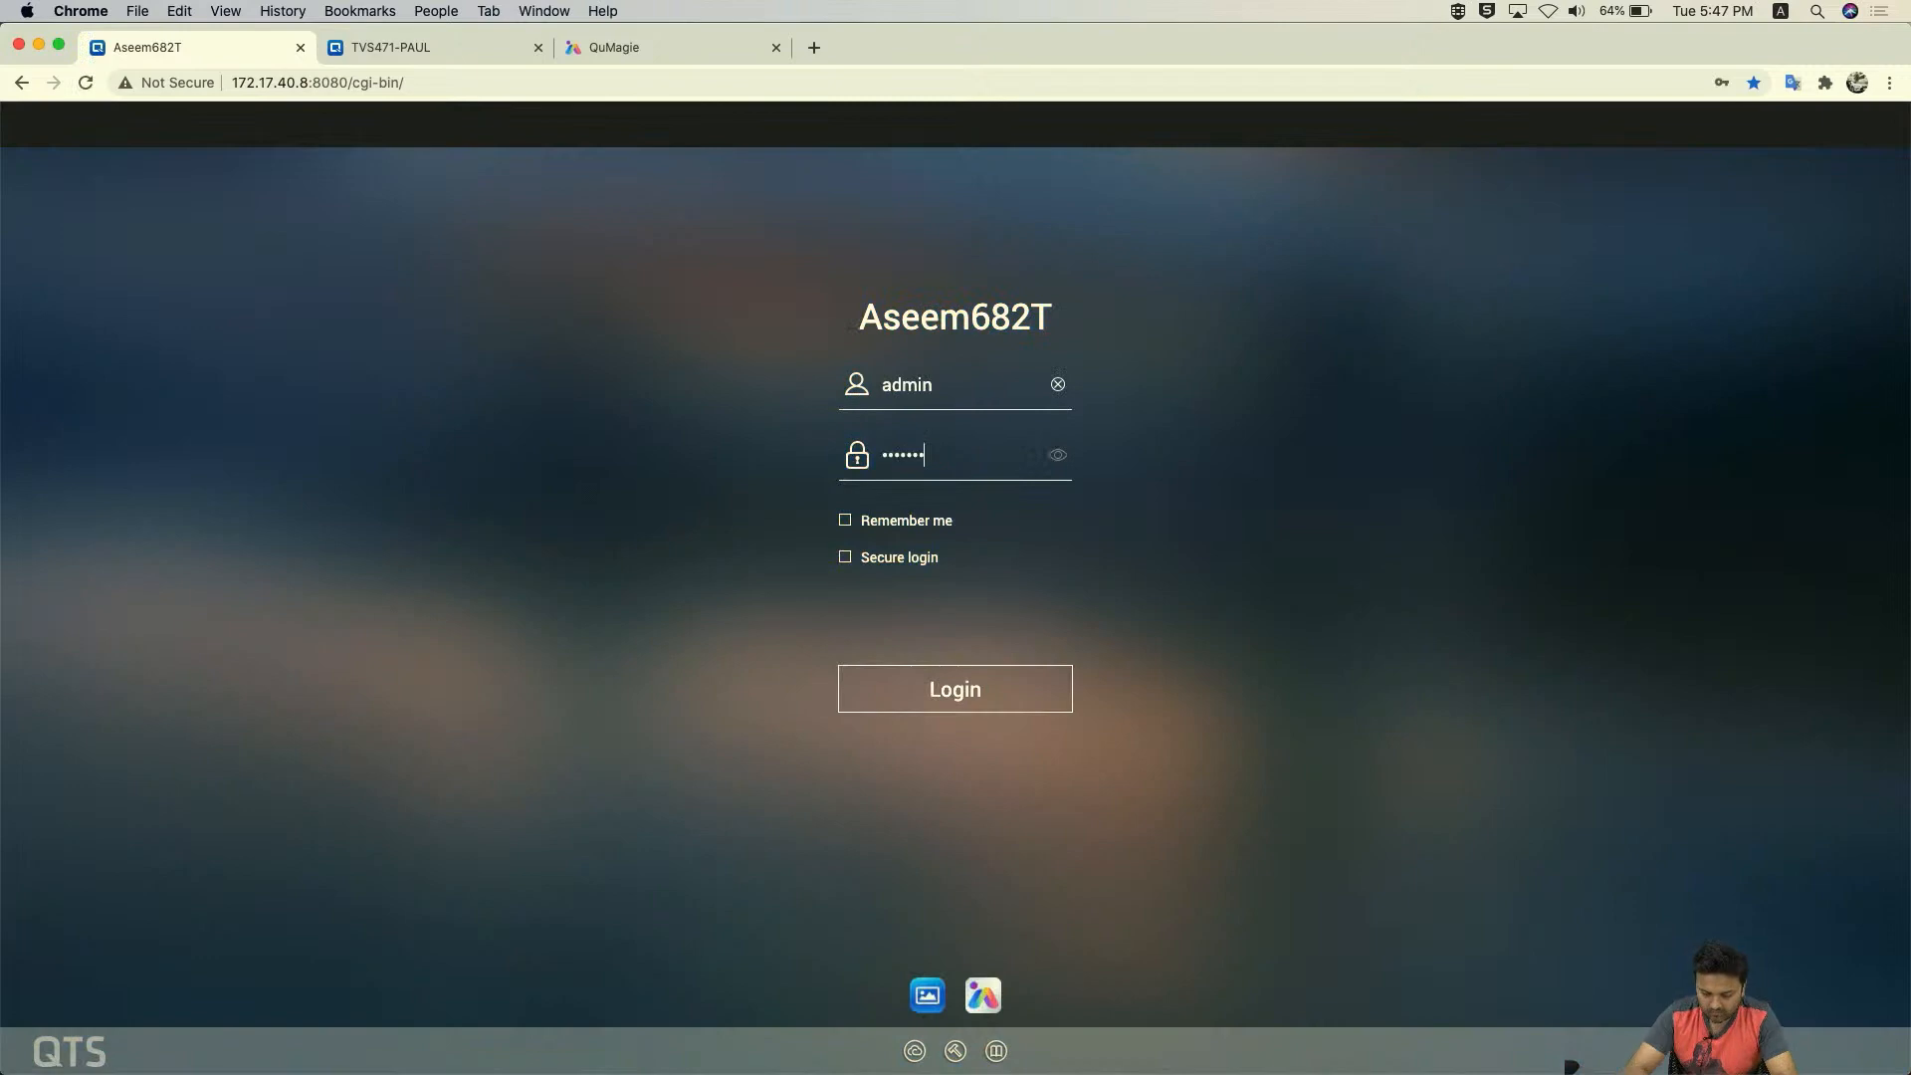
{"action": "left_click", "coordinate": [1004, 708]}
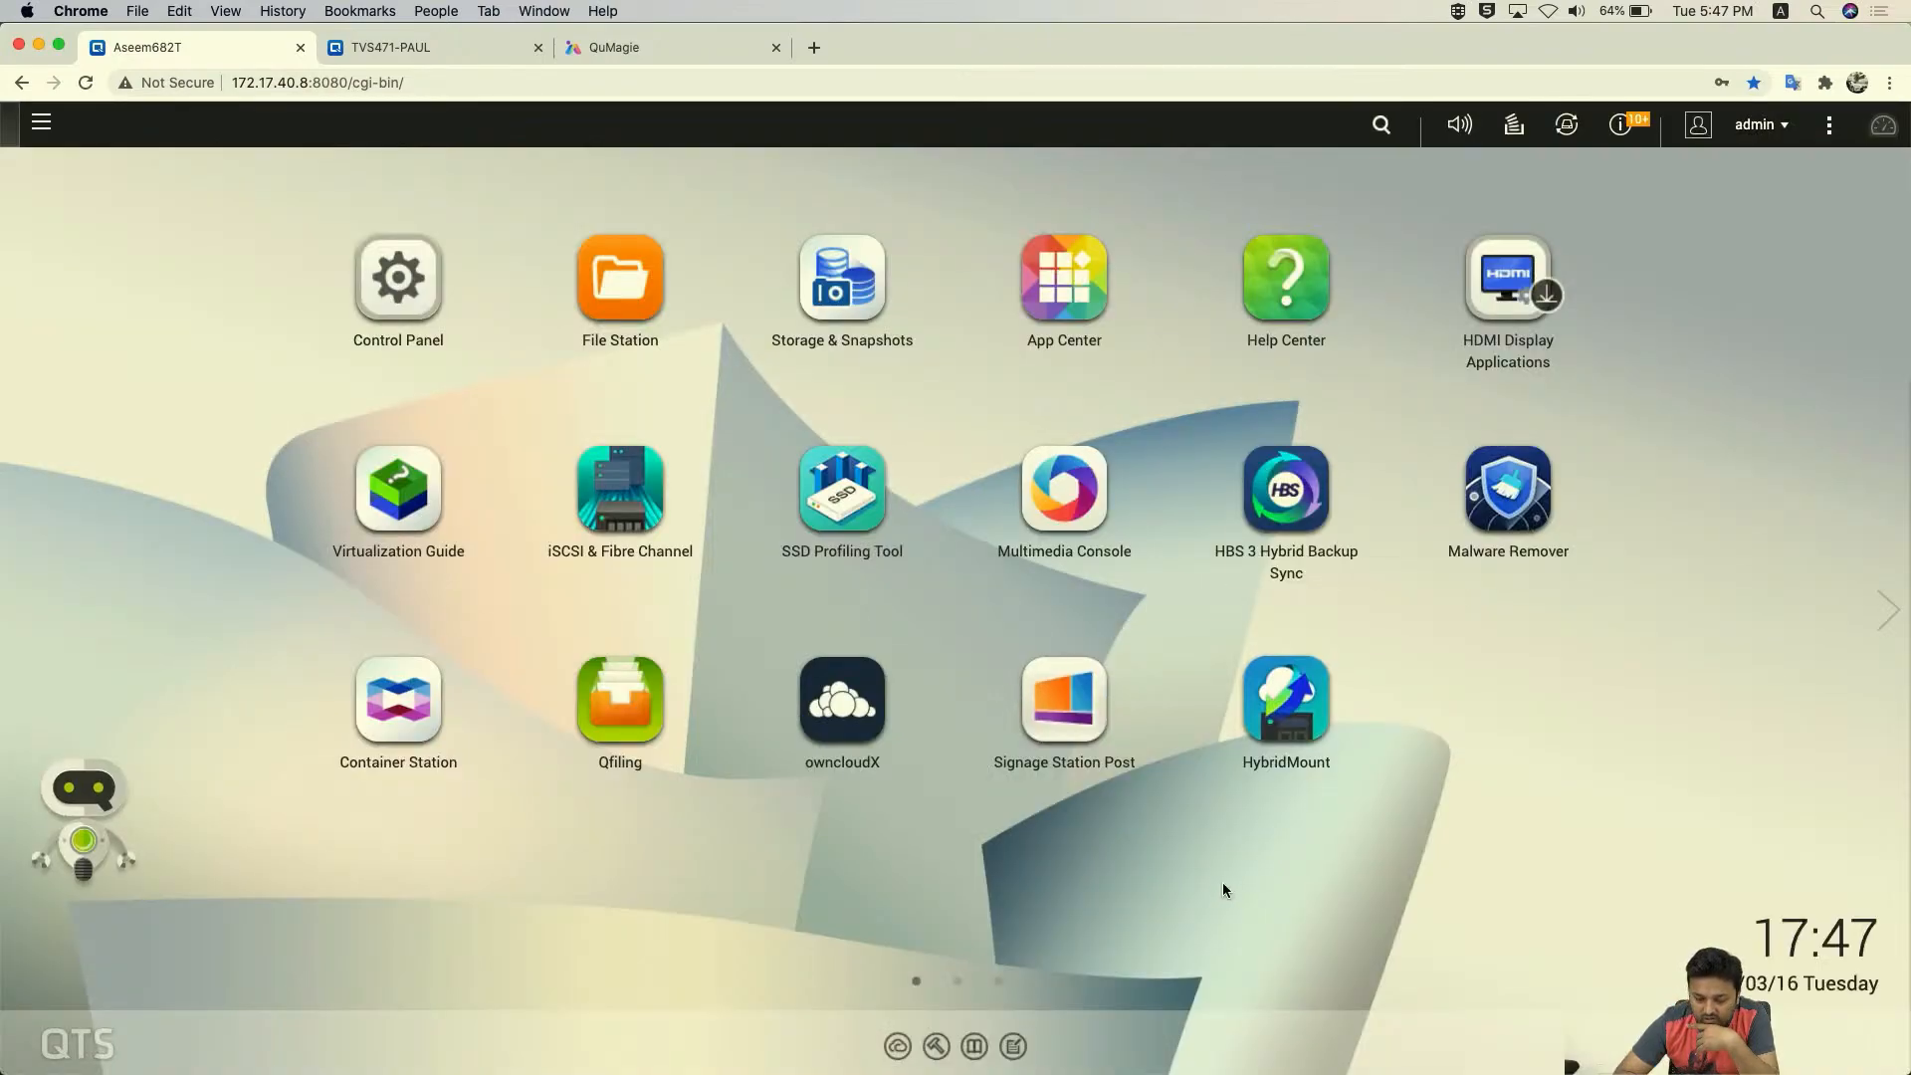
- Add alpha to Video Station's Custom deny list in Multimedia App Suite and save it
{"action": "left_click", "coordinate": [1067, 473]}
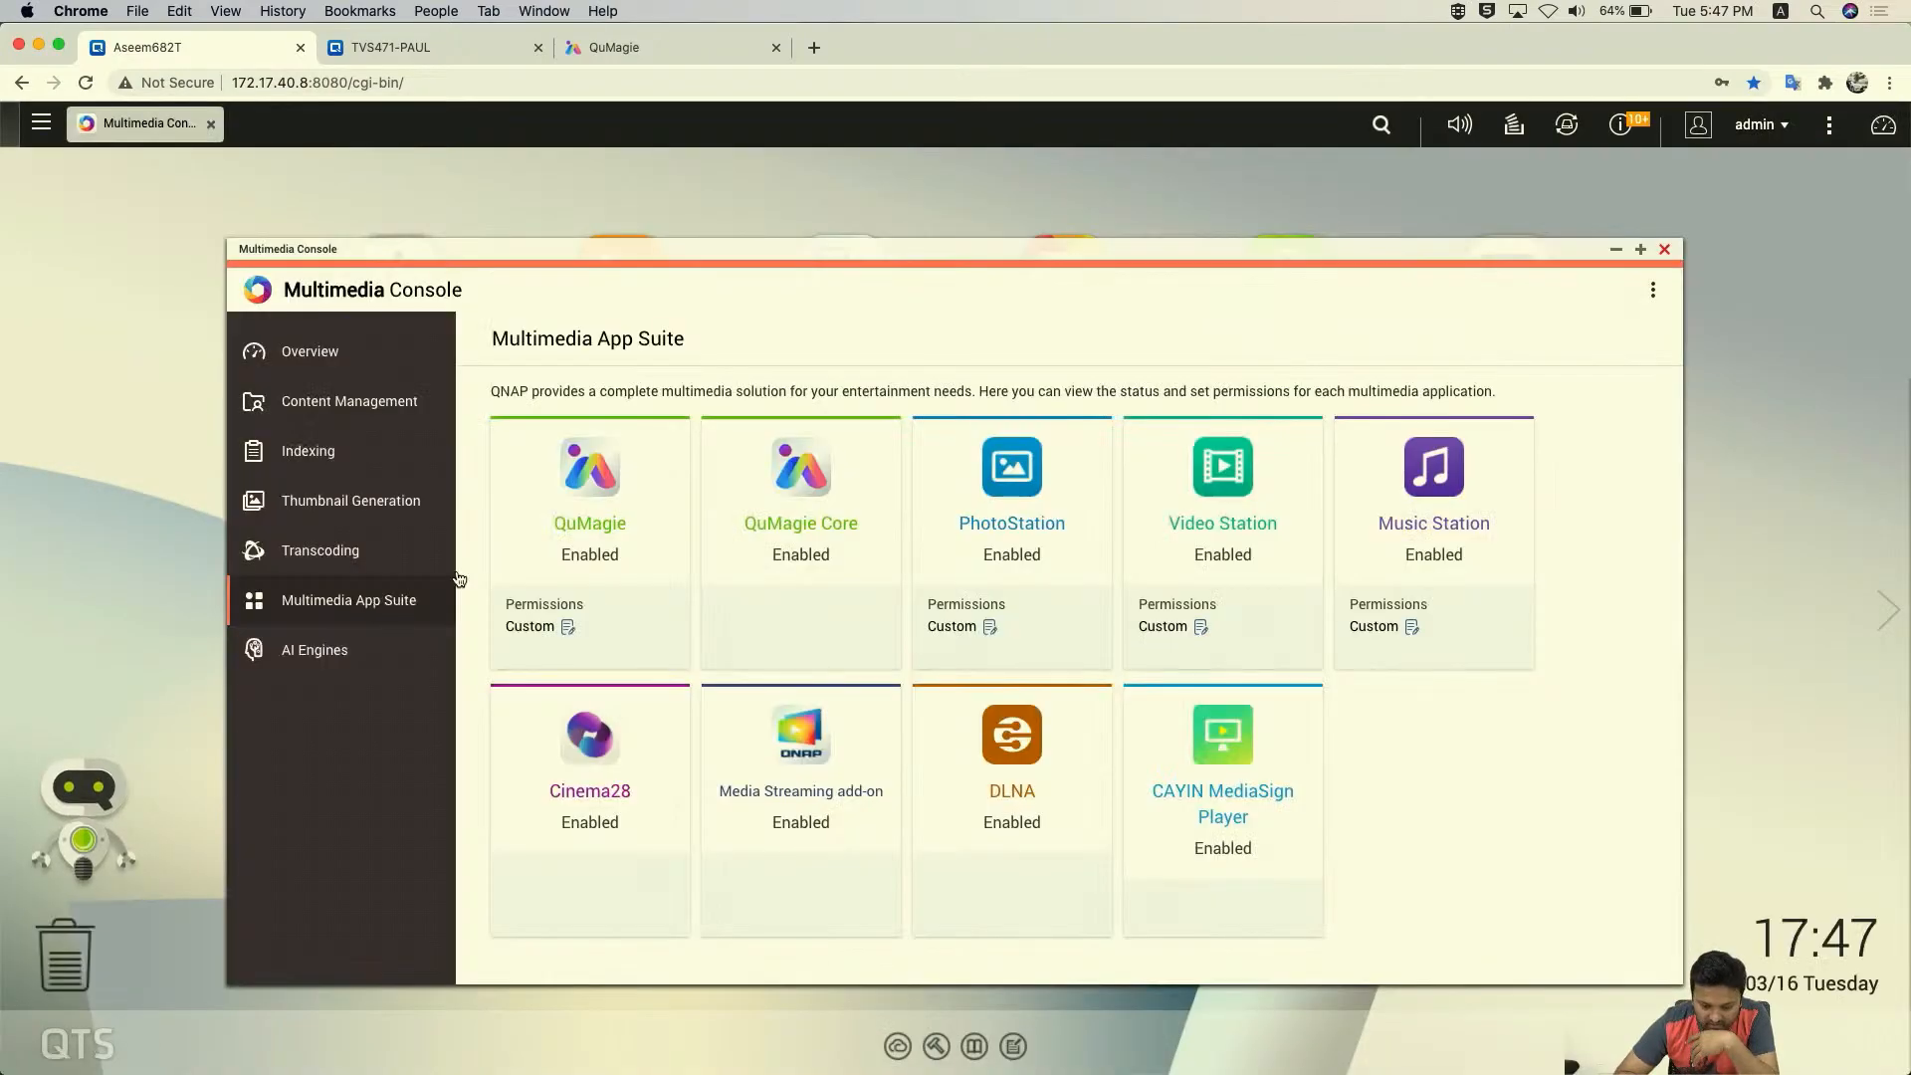
{"action": "left_click", "coordinate": [1201, 625]}
{"action": "left_click", "coordinate": [530, 701]}
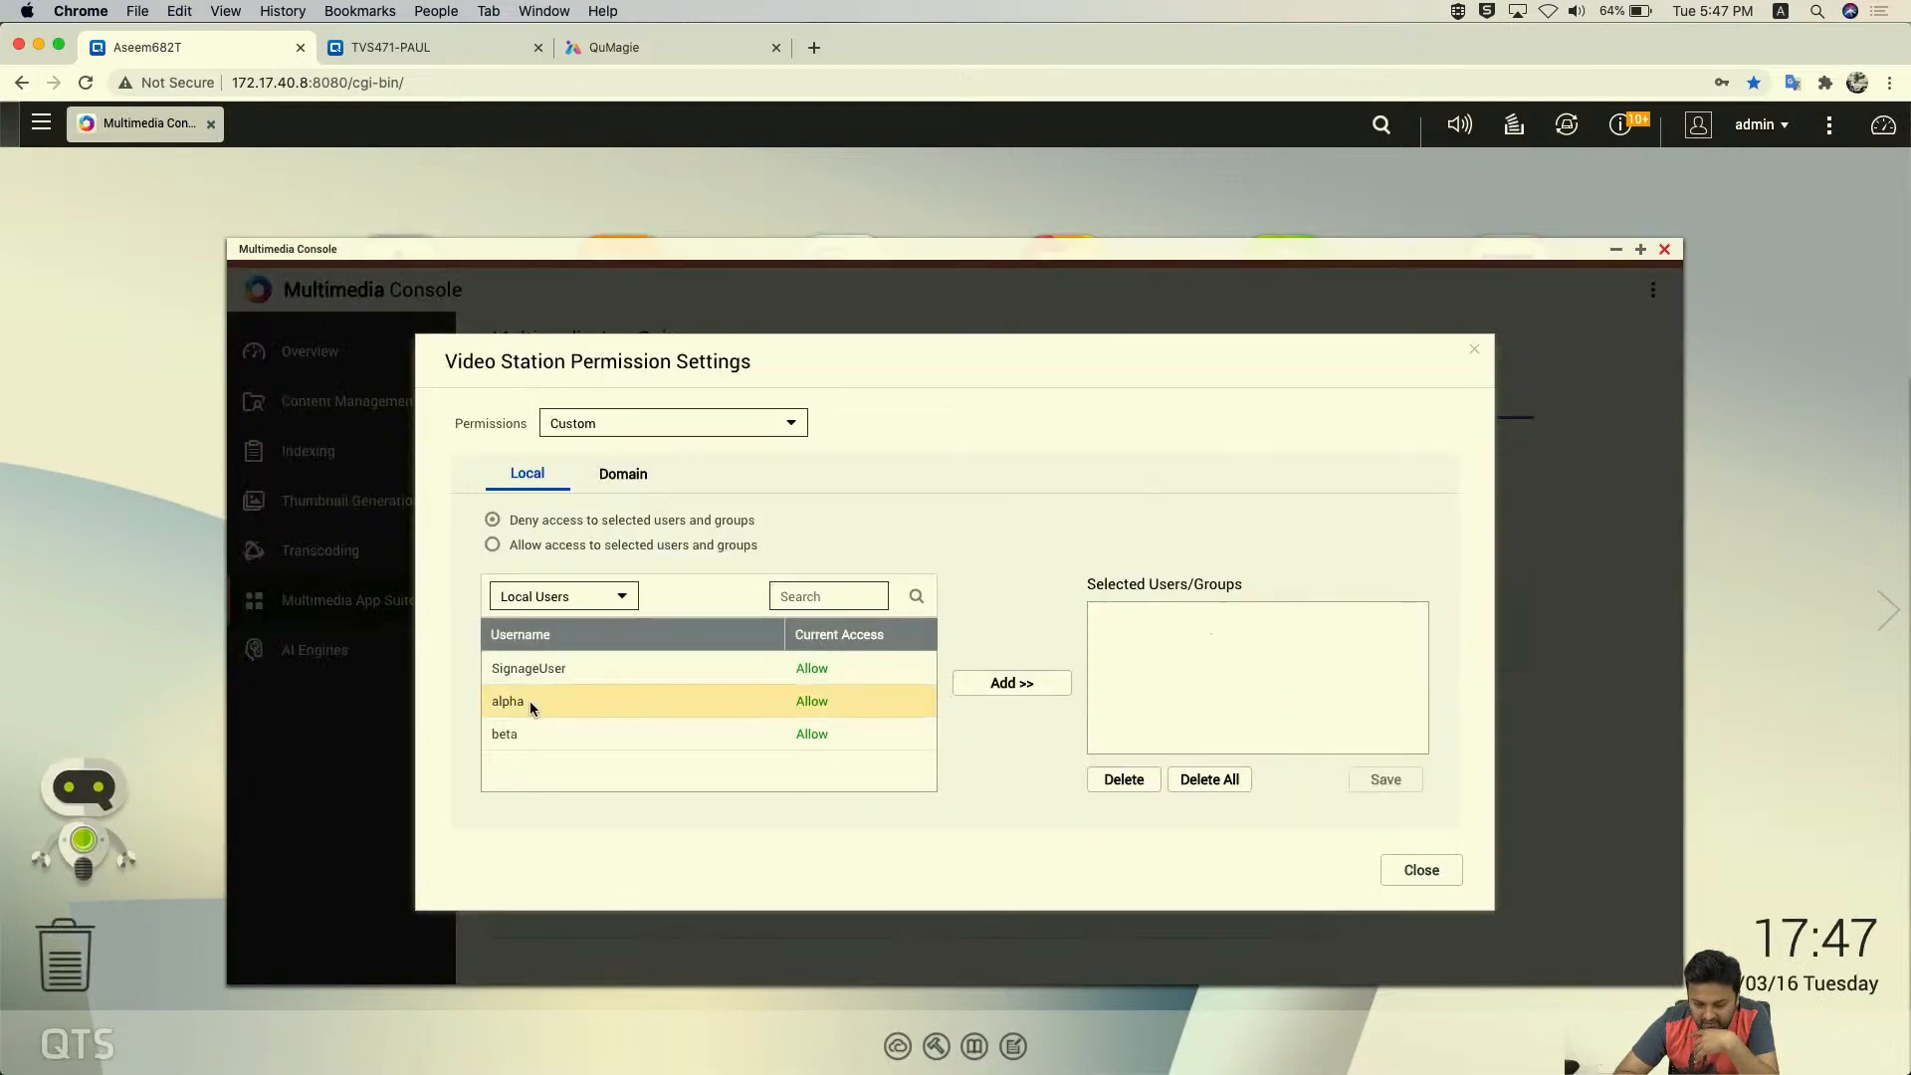
{"action": "left_click", "coordinate": [1000, 687]}
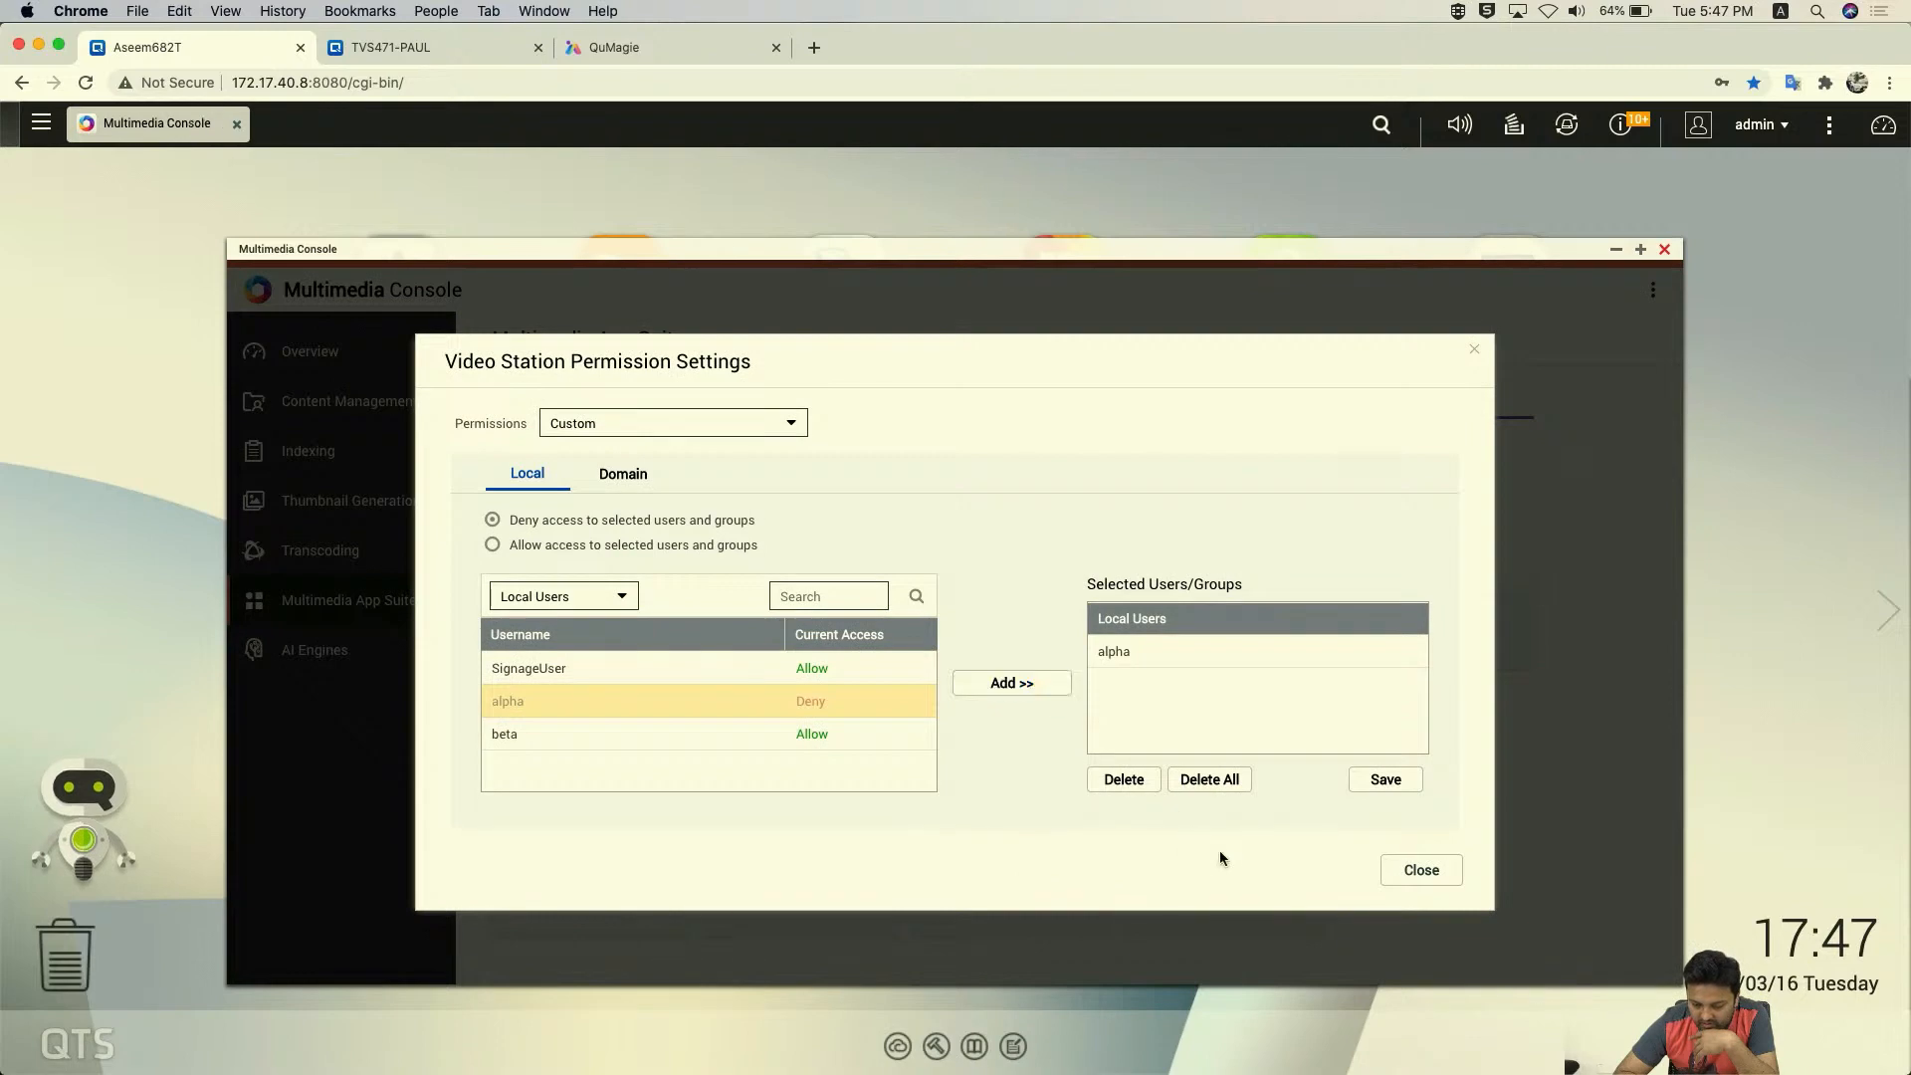
{"action": "left_click", "coordinate": [1384, 781]}
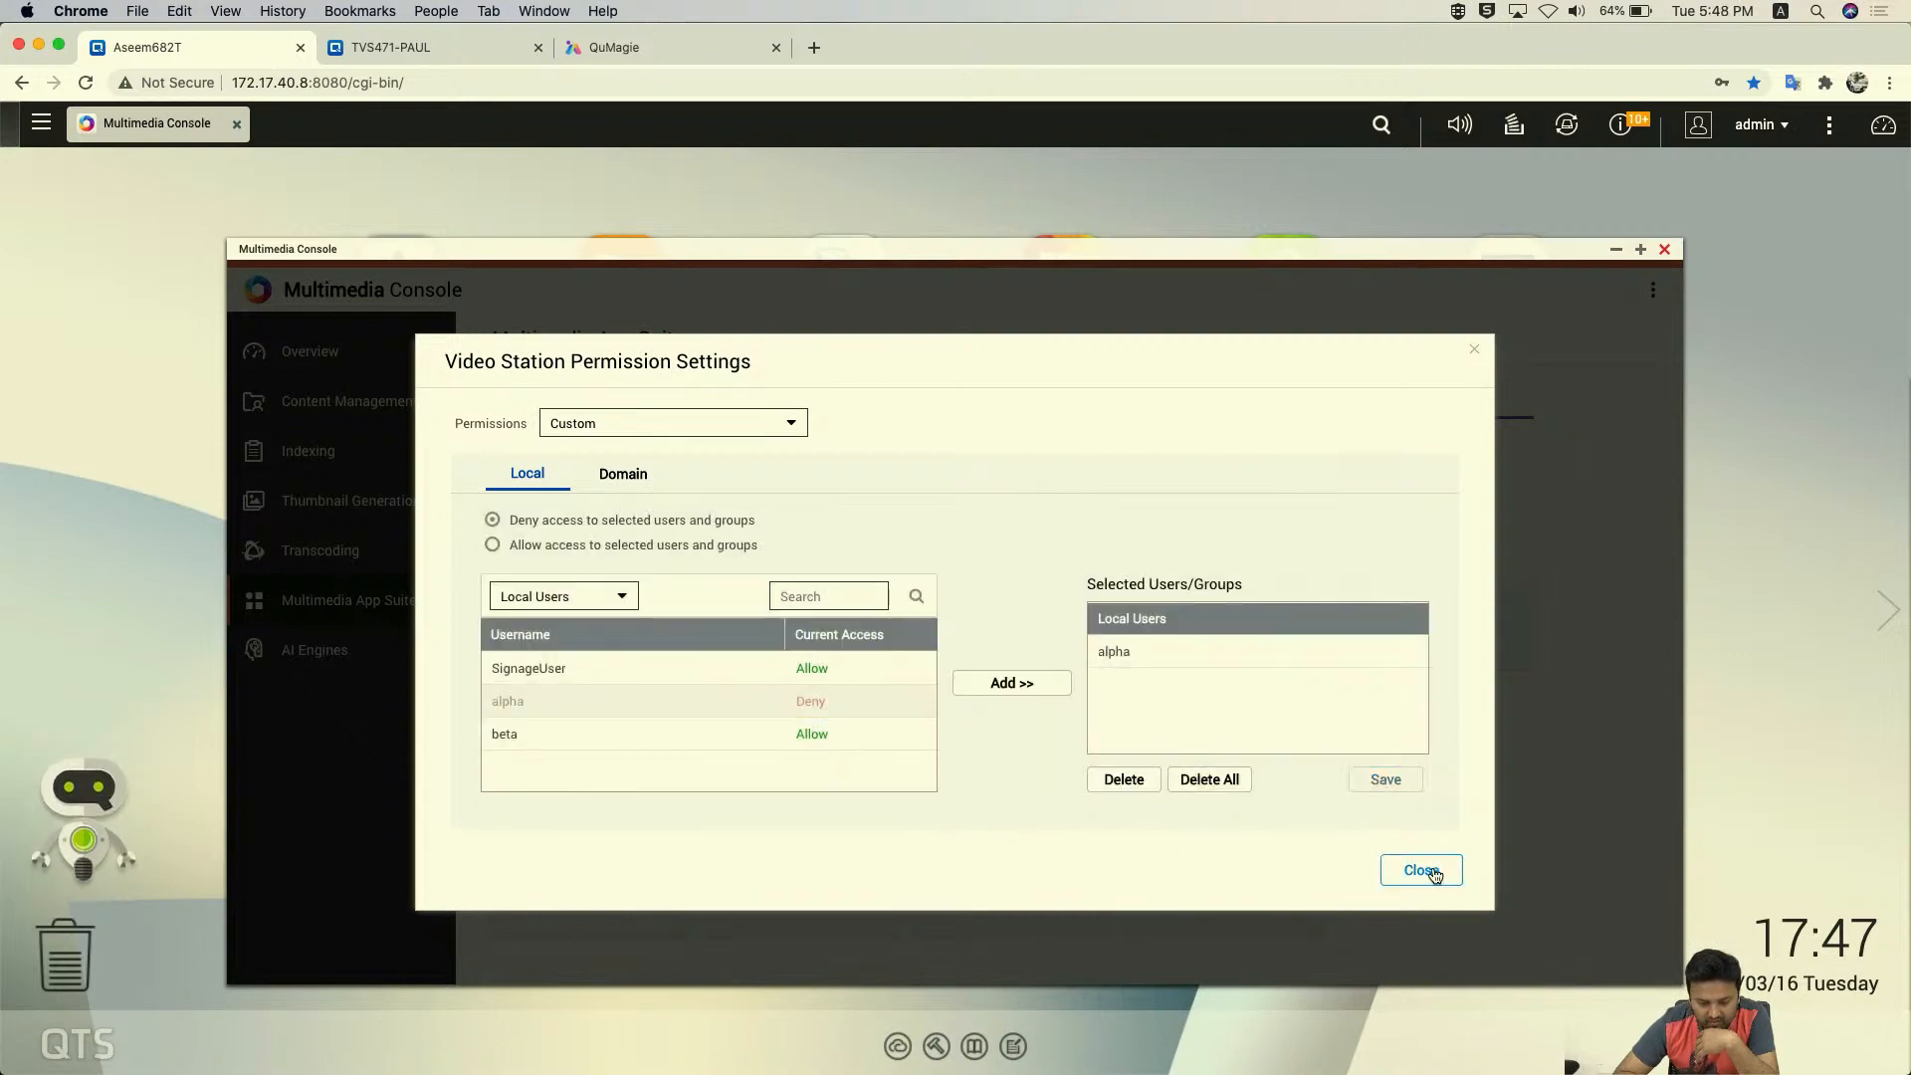
{"action": "left_click", "coordinate": [1421, 870]}
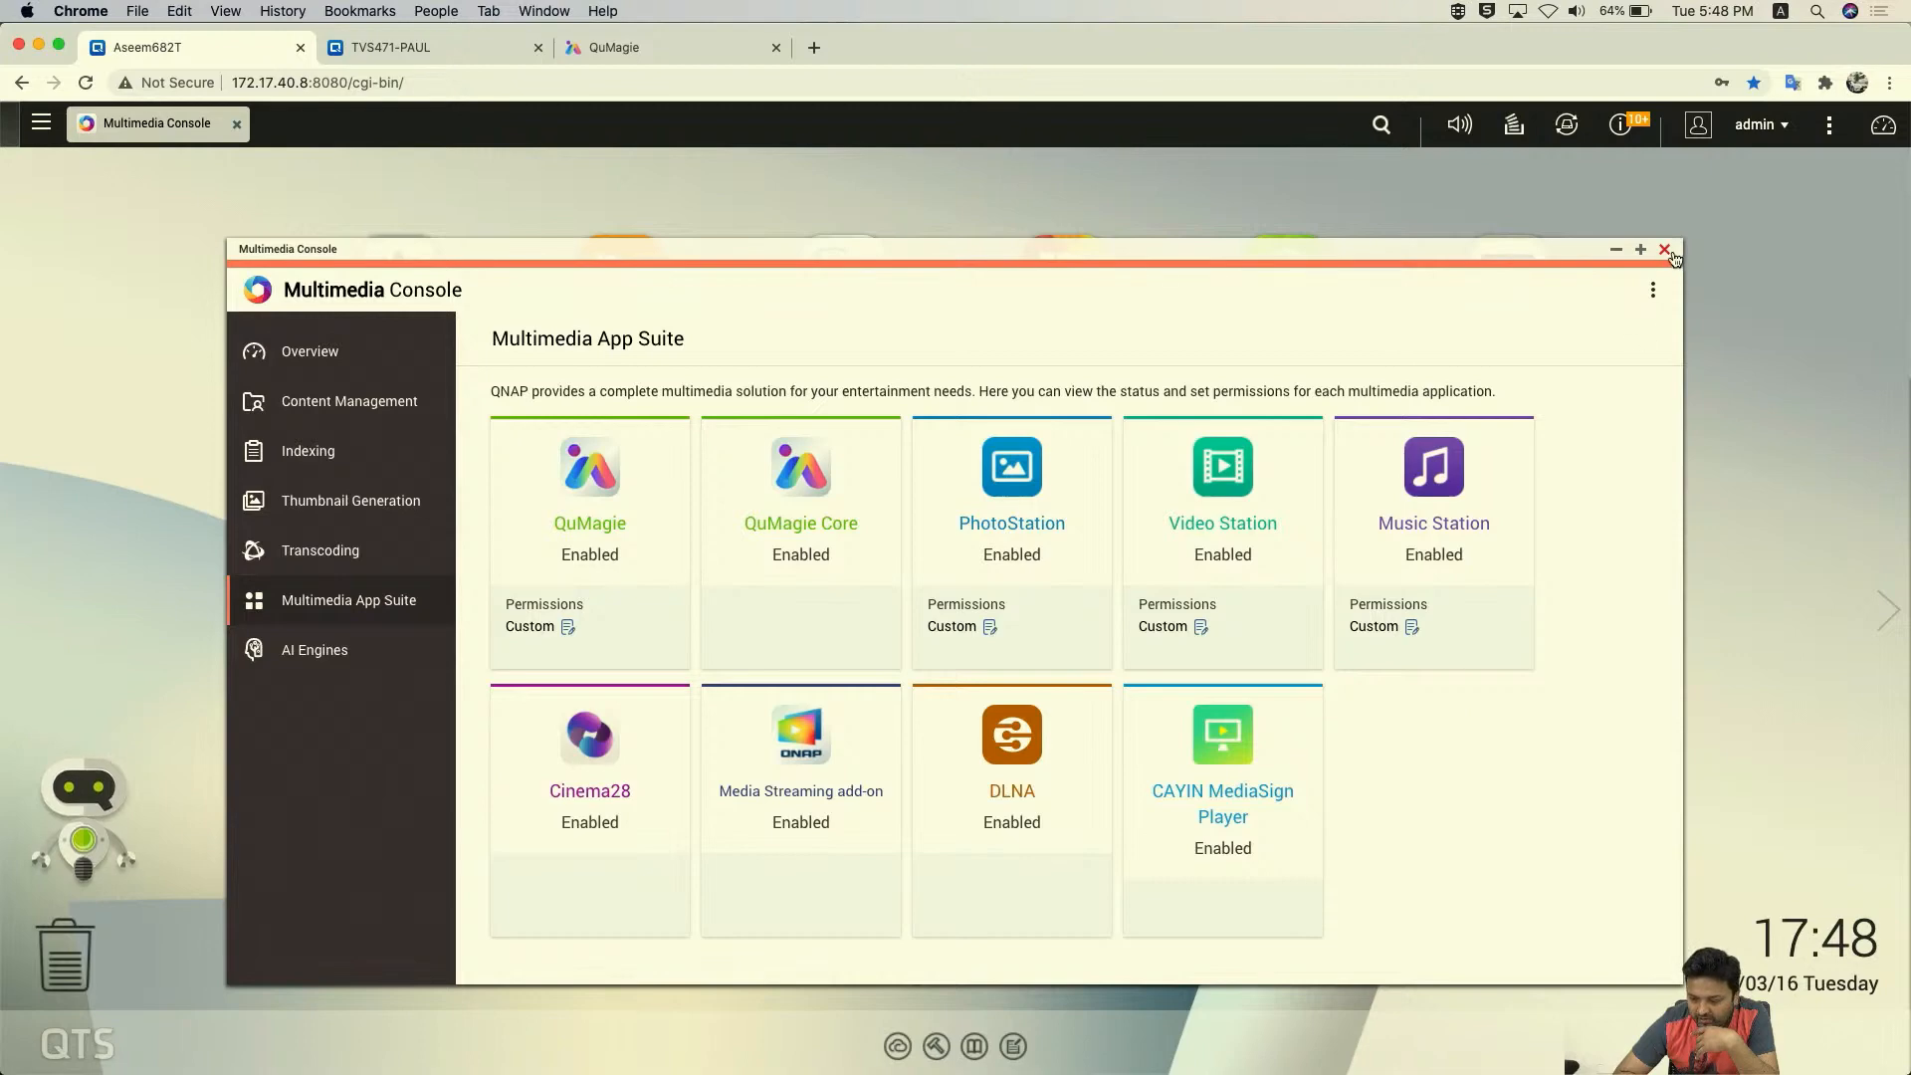
- Close the Multimedia Console and log out of the admin account
{"action": "left_click", "coordinate": [1663, 250]}
{"action": "left_click", "coordinate": [1764, 125]}
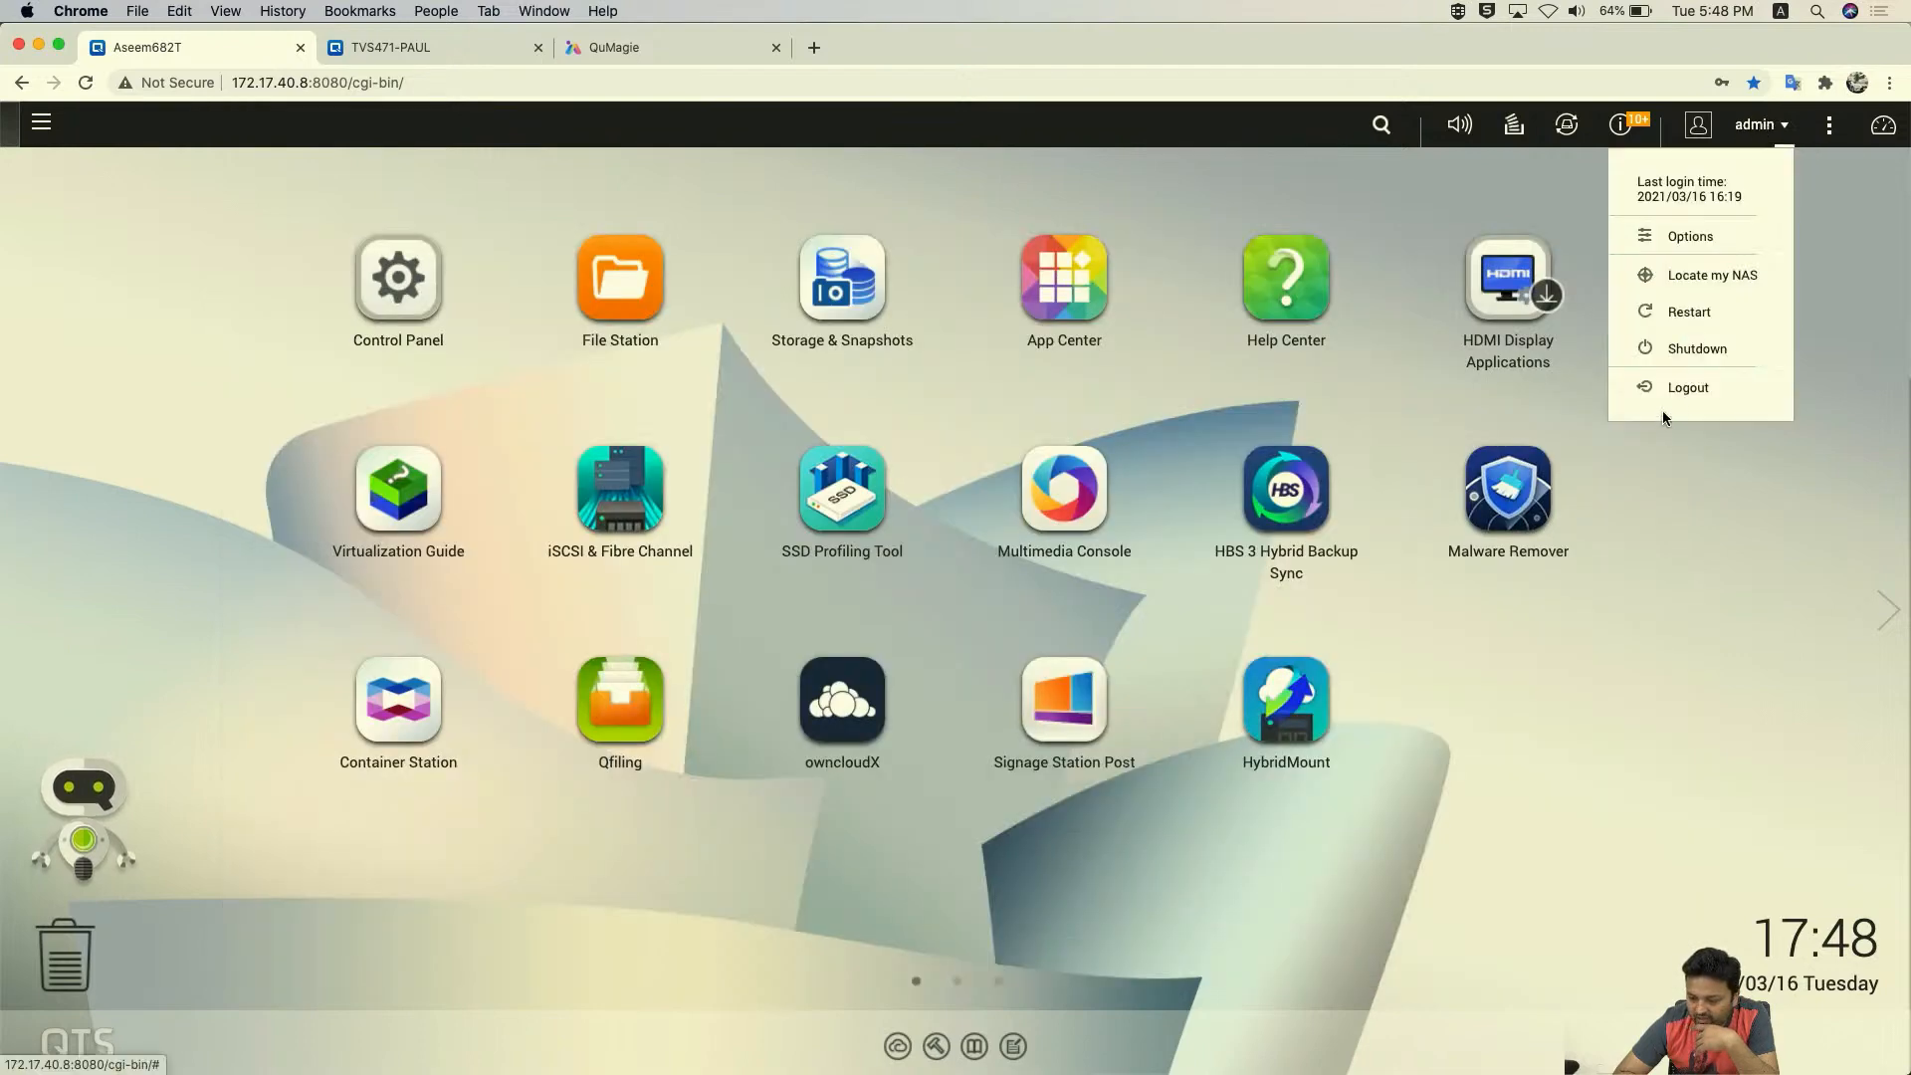
{"action": "left_click", "coordinate": [1686, 388]}
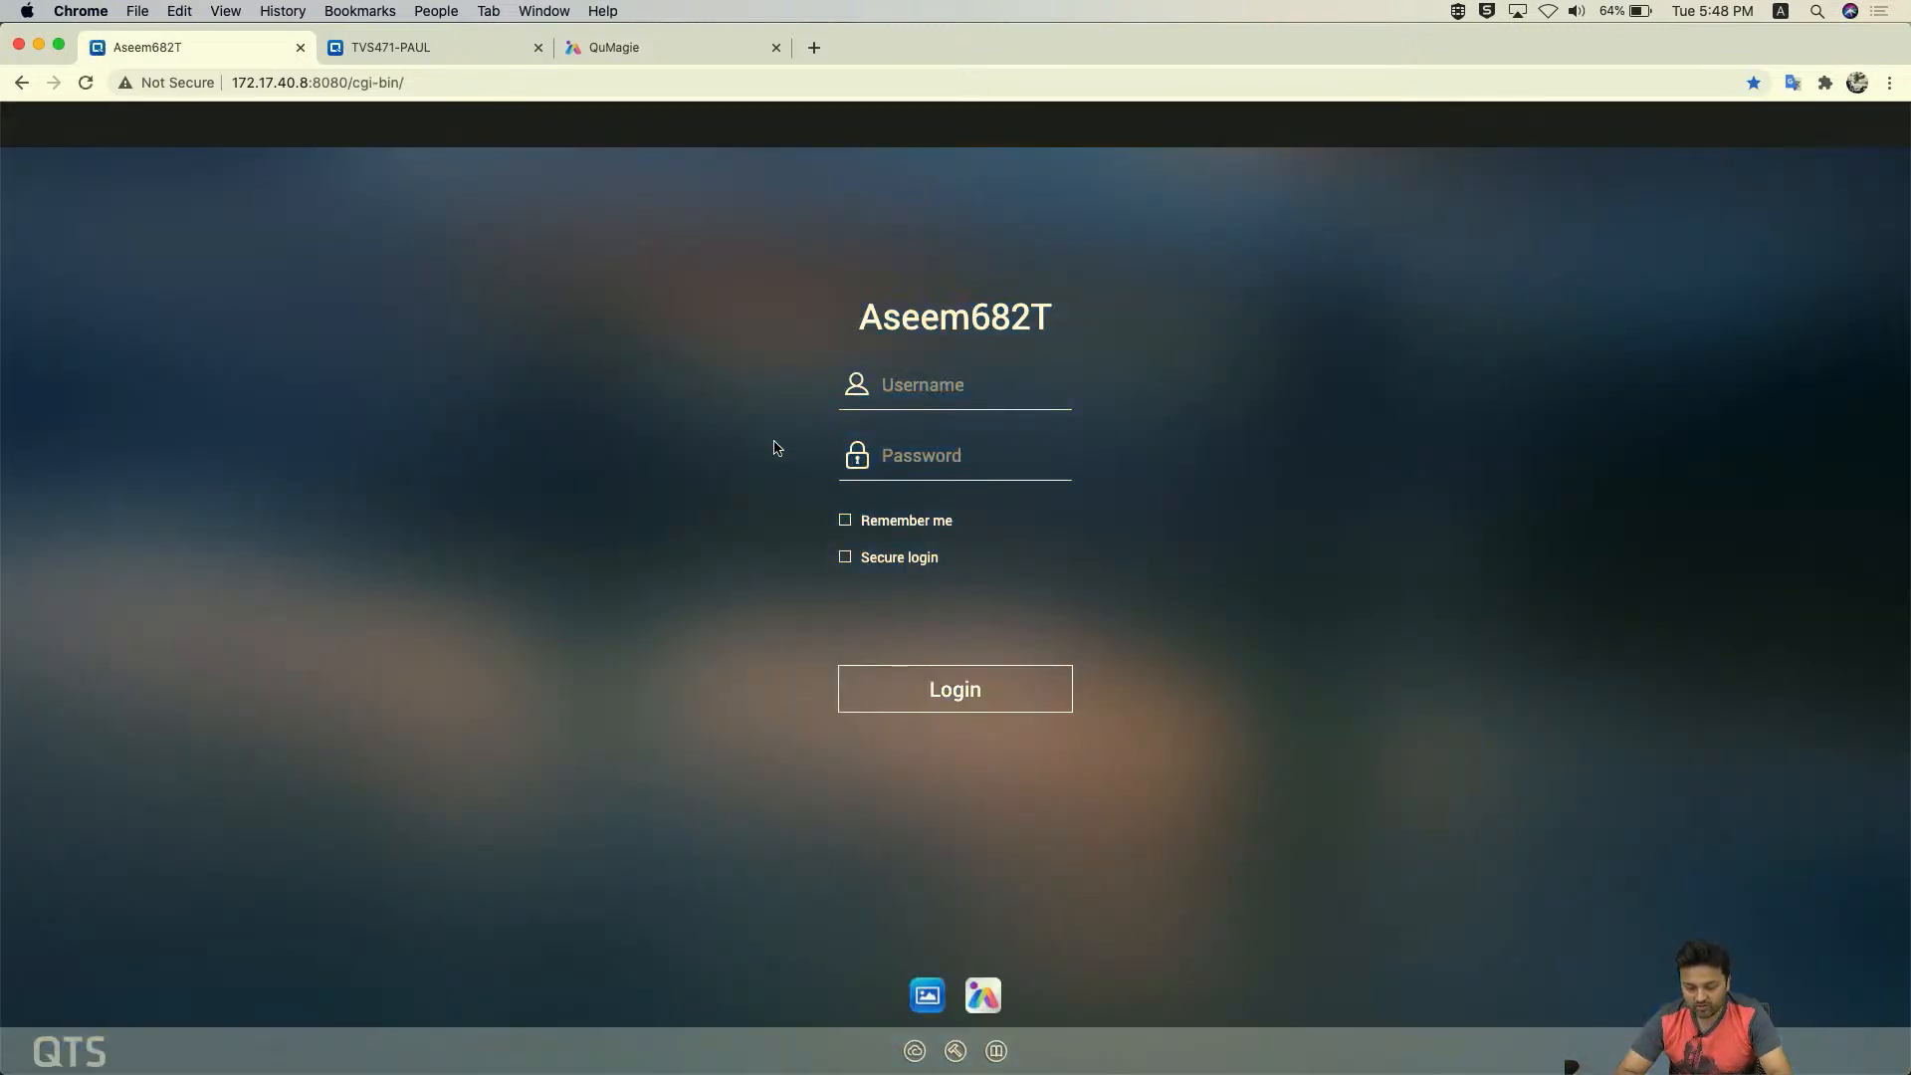
- Replace the username with alpha, enter the password, and sign in
{"action": "type", "text": "admin"}
{"action": "key", "text": "Tab"}
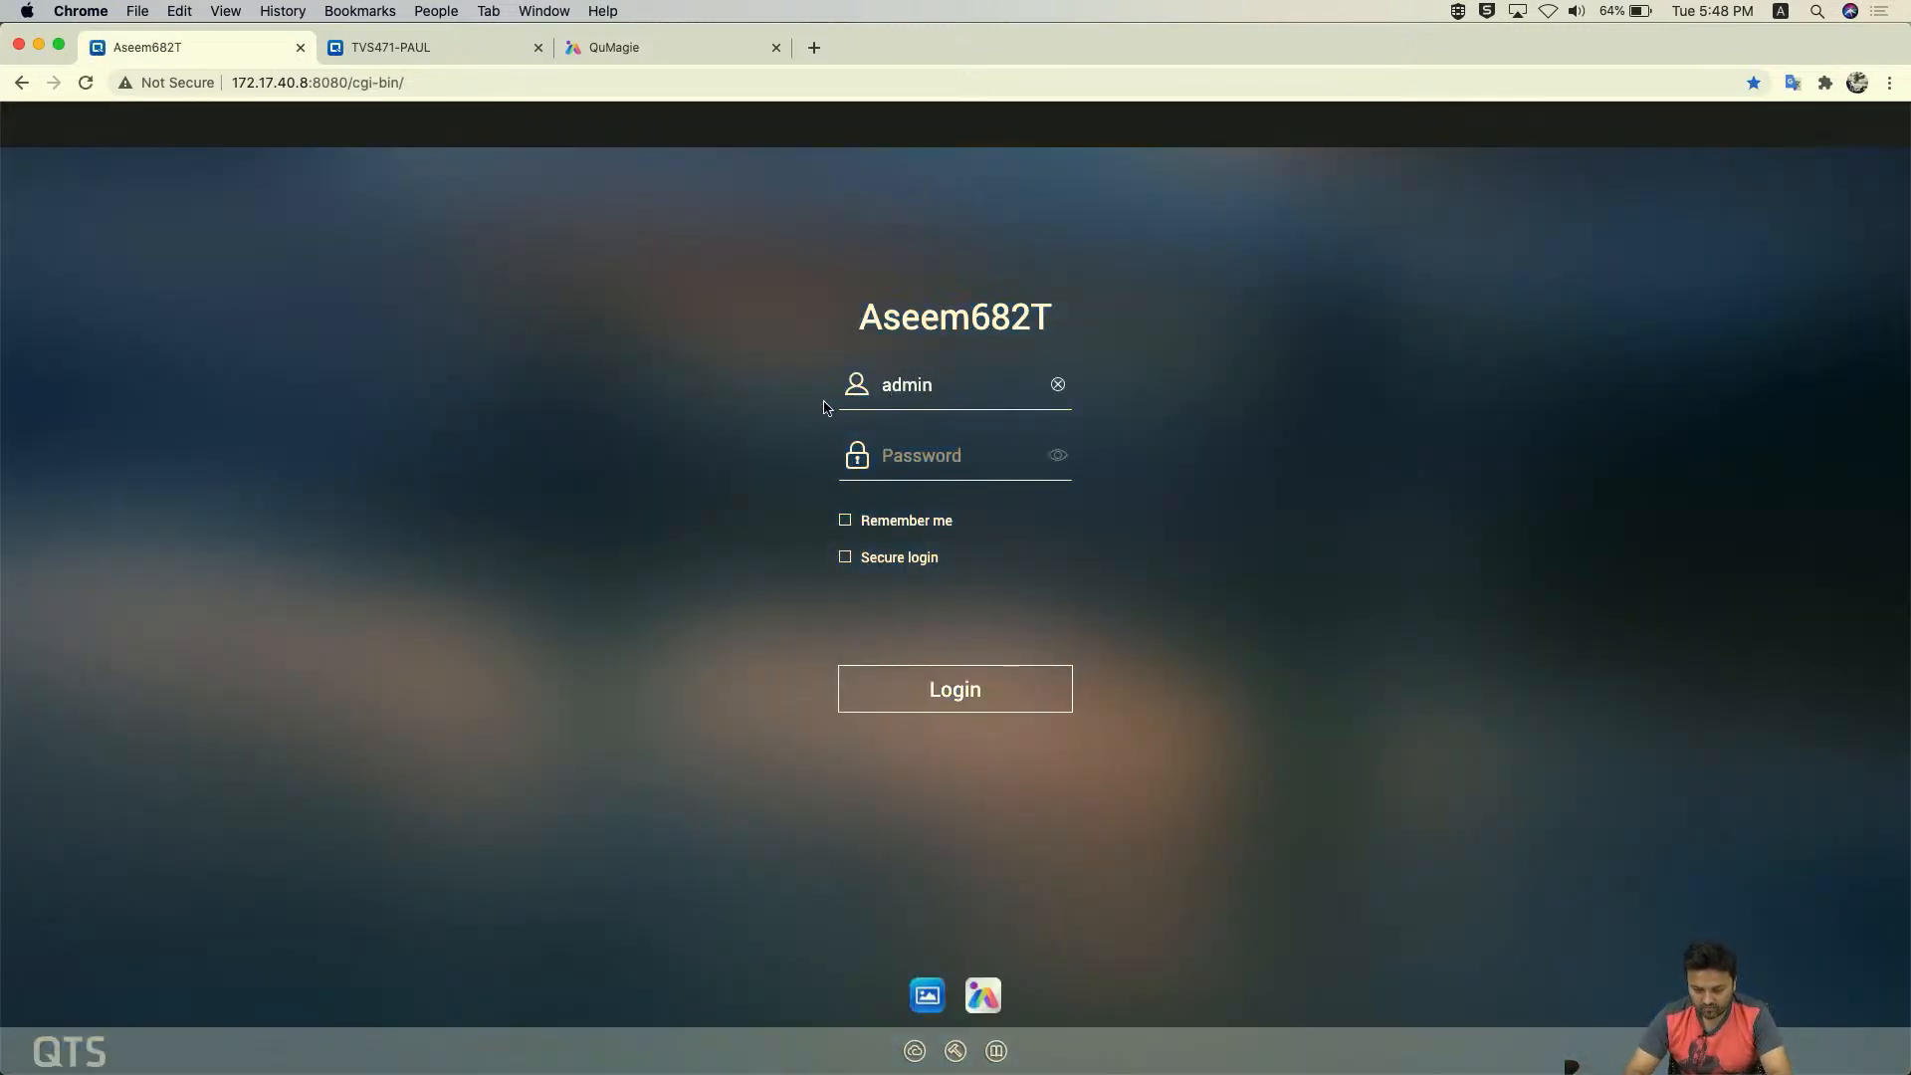
{"action": "double_click", "coordinate": [920, 394]}
{"action": "type", "text": "alpha***"}
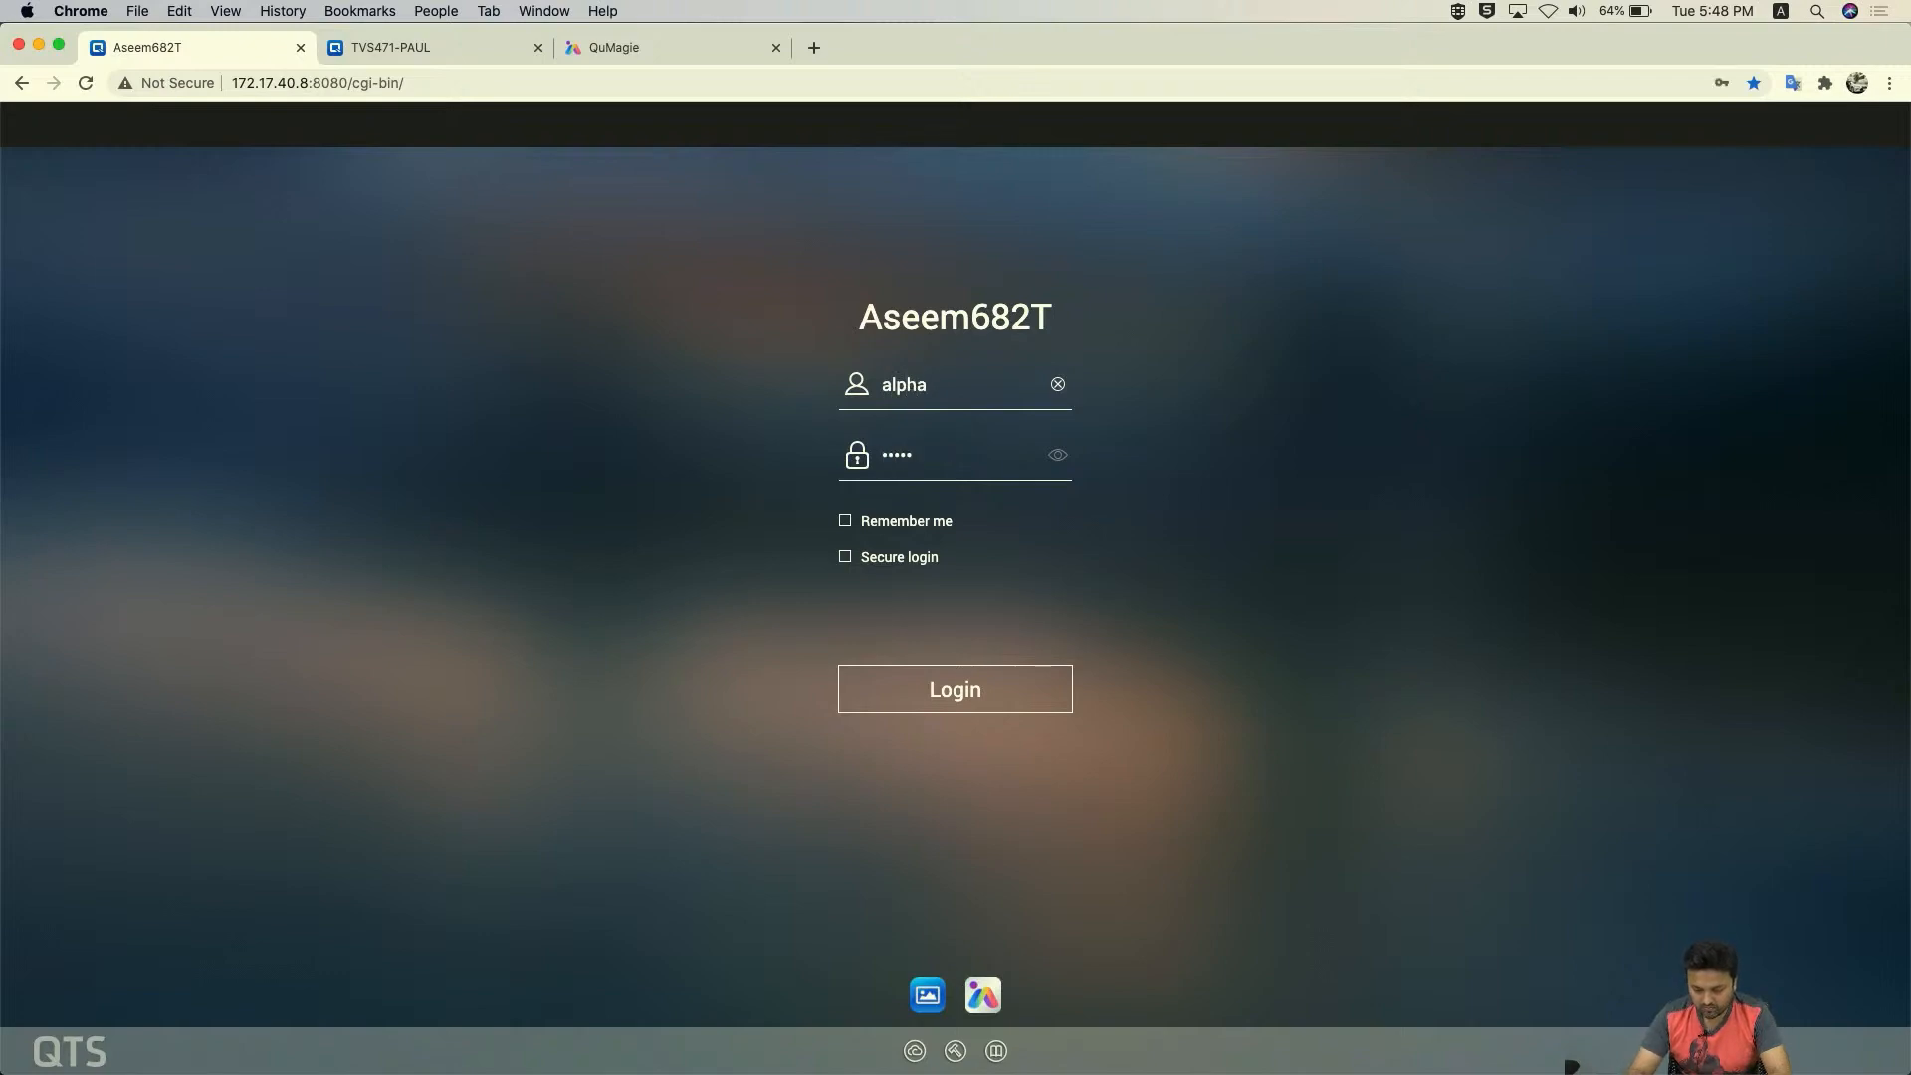
{"action": "left_click", "coordinate": [992, 698]}
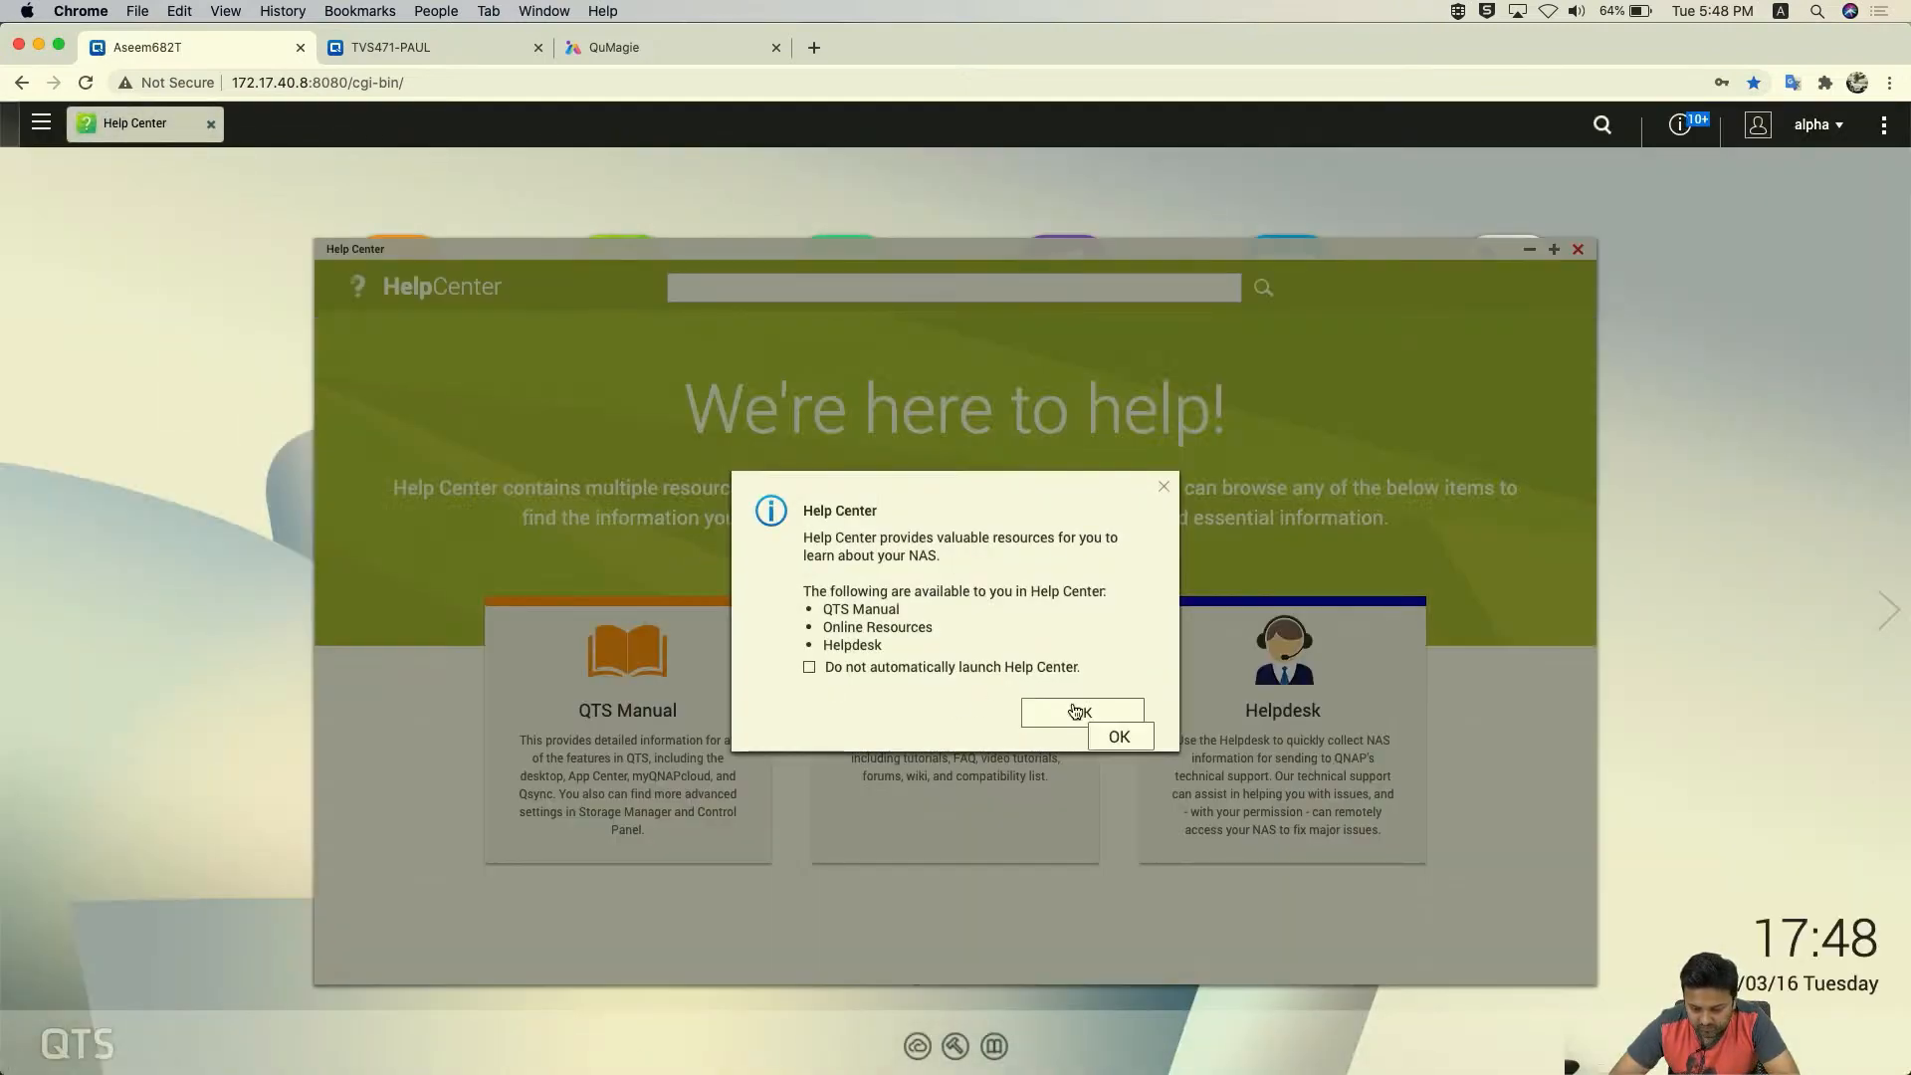
- Dismiss Help Center, confirm the Main Menu lacks Video Station, then go to the TVS471-PAUL tab
{"action": "left_click", "coordinate": [1061, 710]}
{"action": "left_click", "coordinate": [1577, 251]}
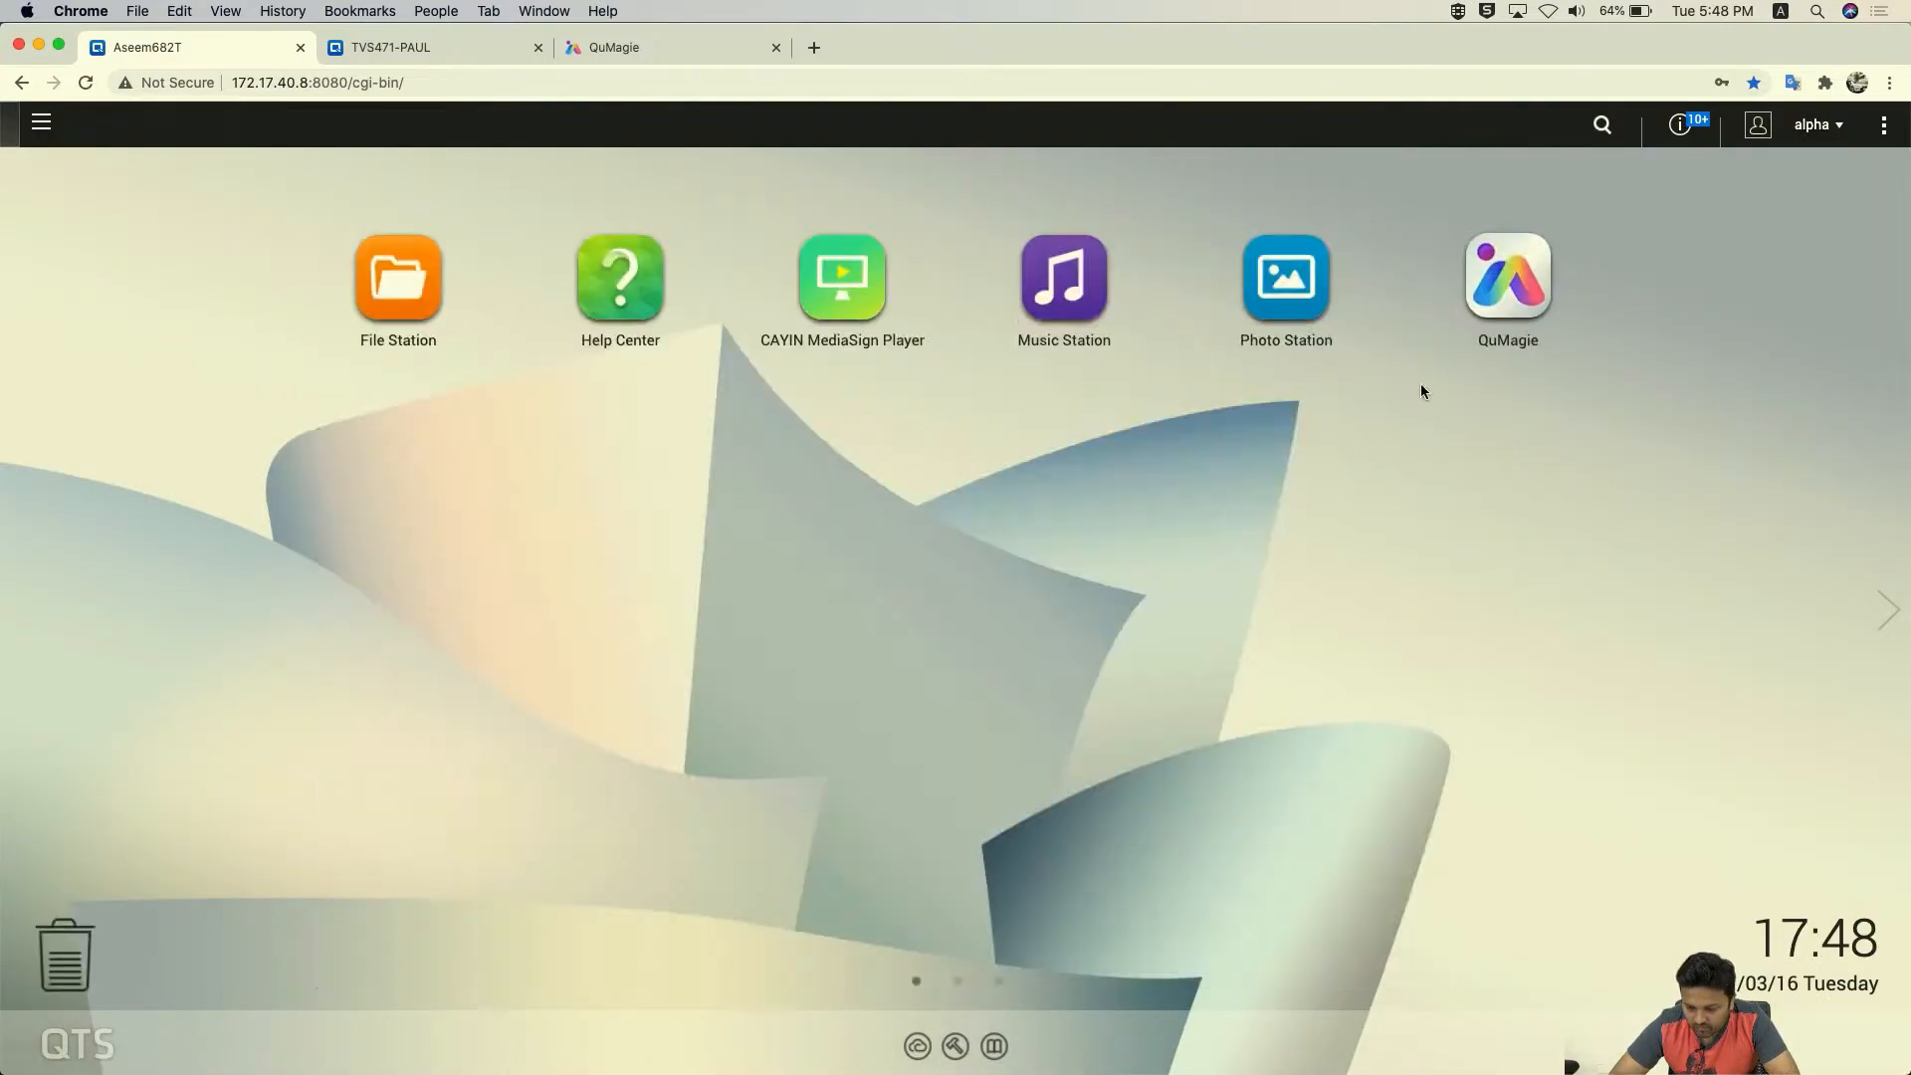
{"action": "left_click", "coordinate": [40, 124]}
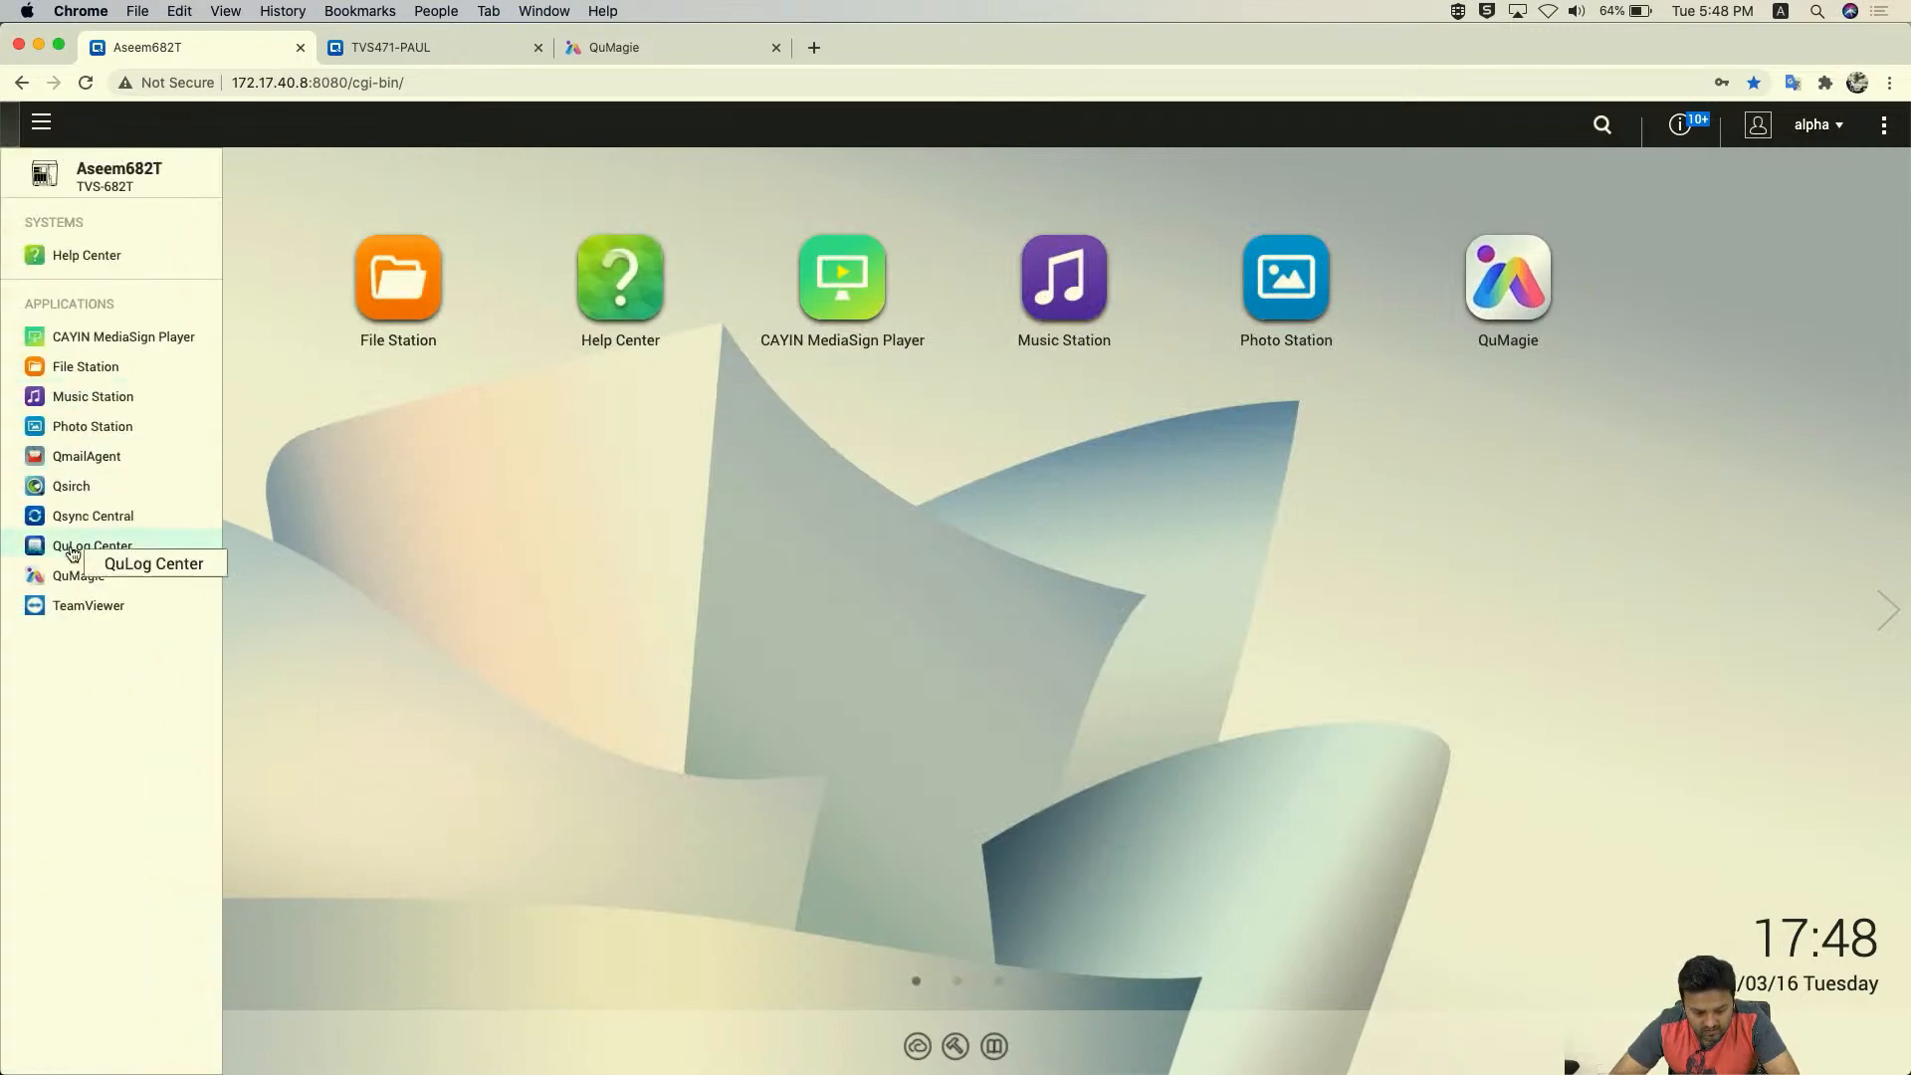
{"action": "left_click", "coordinate": [414, 565]}
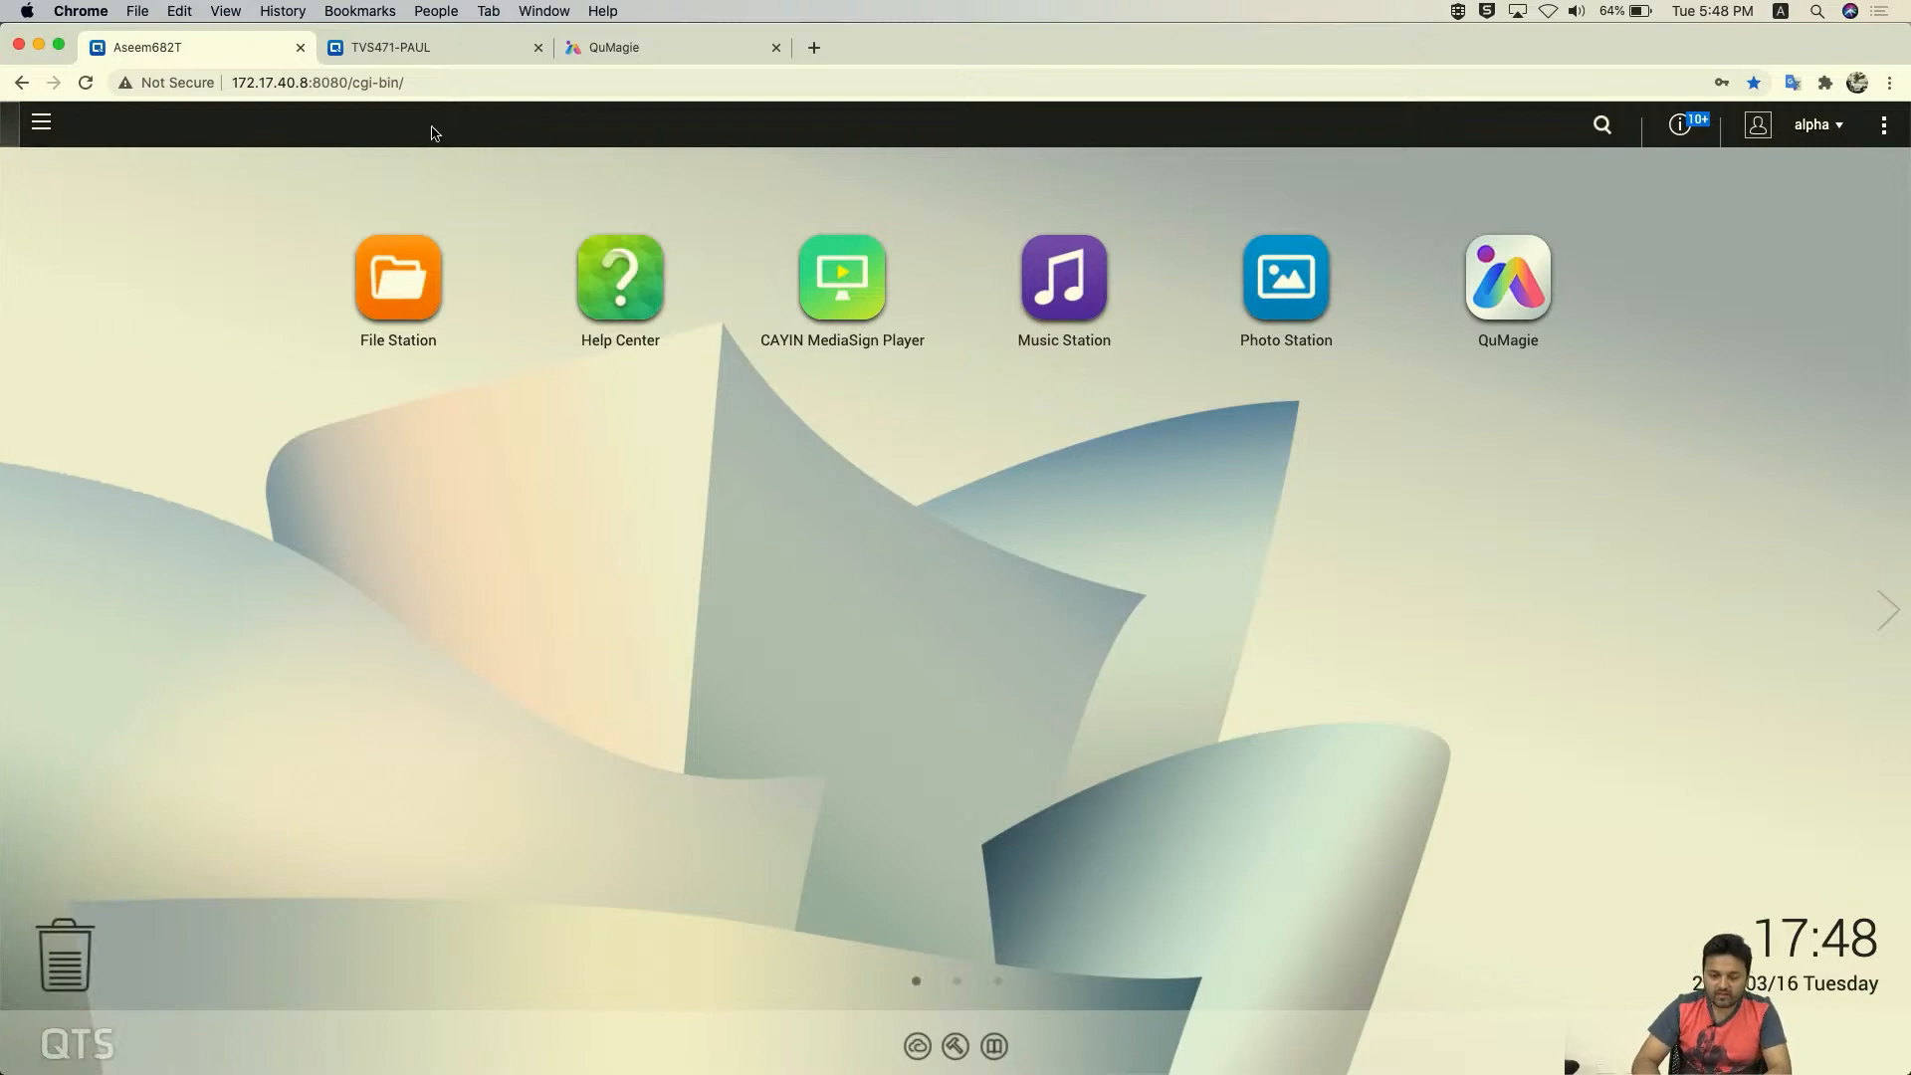
{"action": "left_click", "coordinate": [398, 58]}
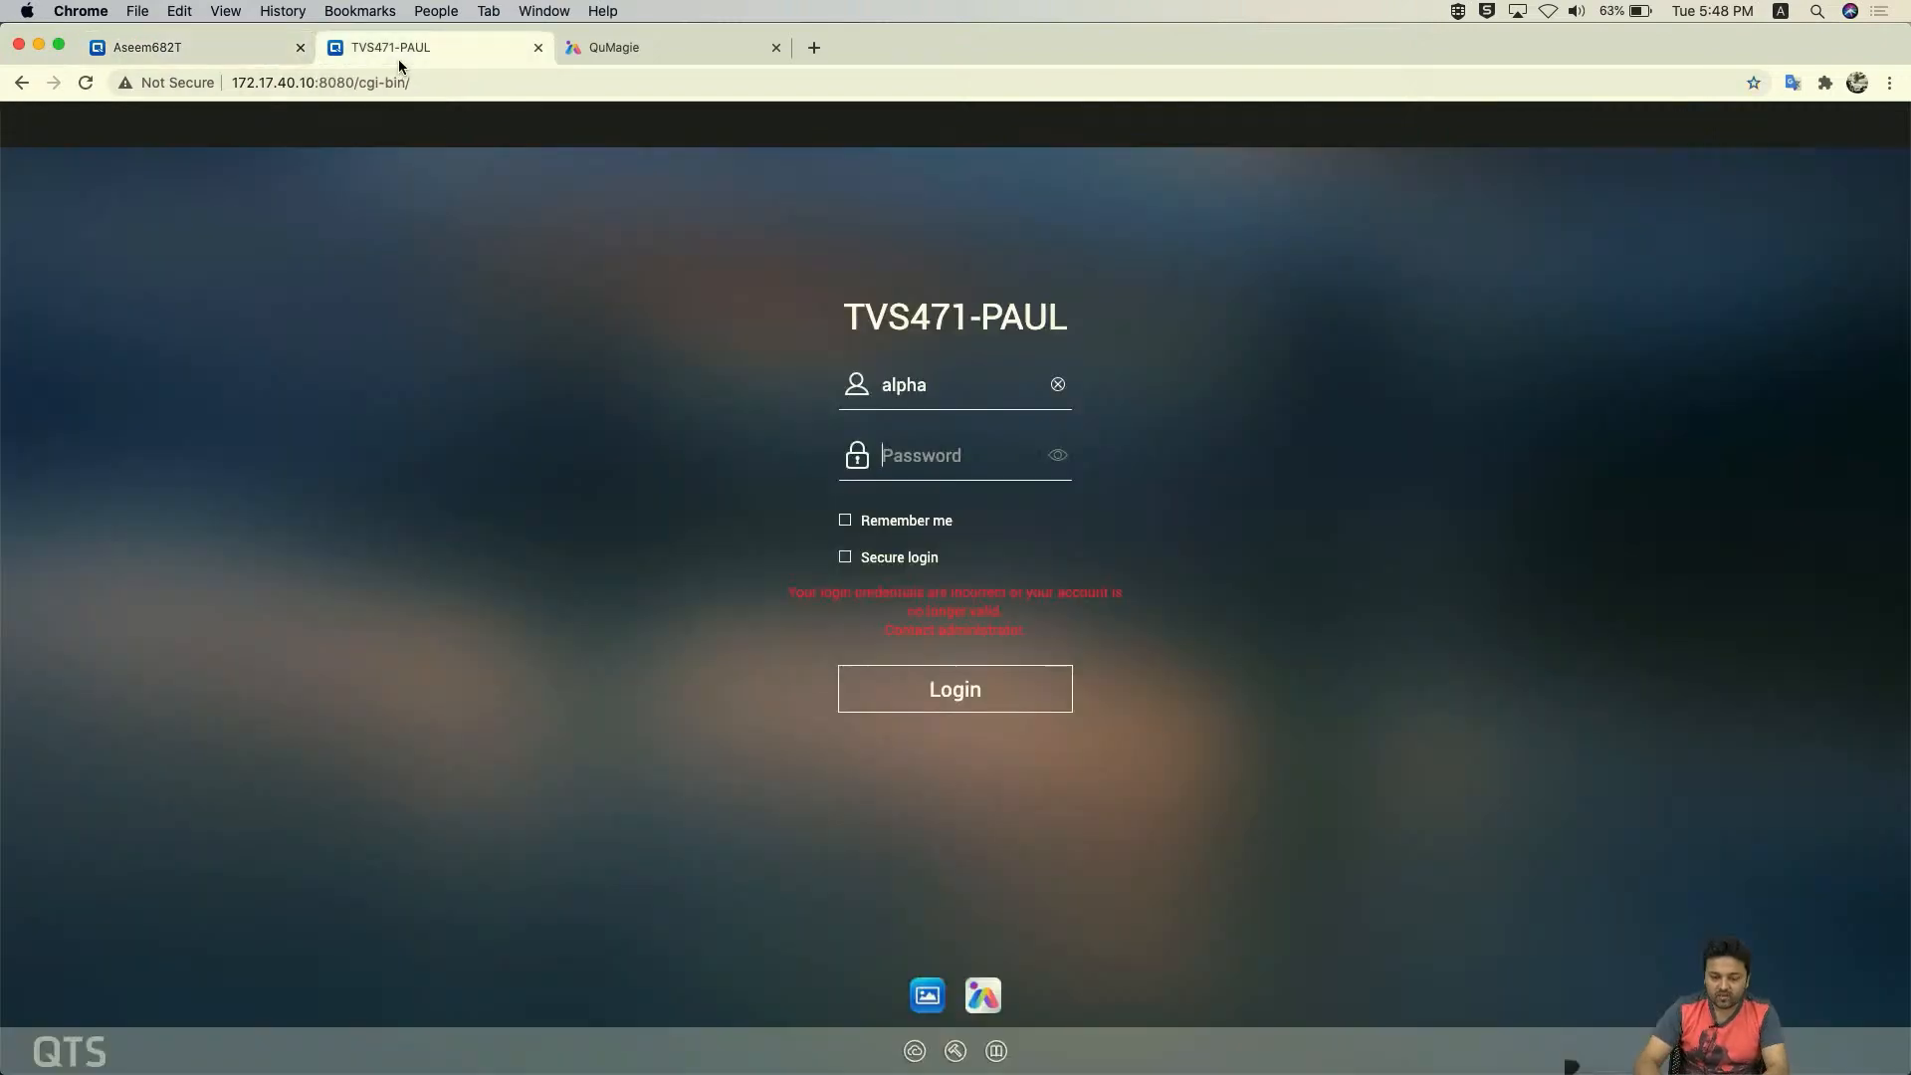
- Sign in to TVS471-PAUL as admin after correcting the password, and dismiss the notifications panel
{"action": "double_click", "coordinate": [937, 383]}
{"action": "type", "text": "adm***"}
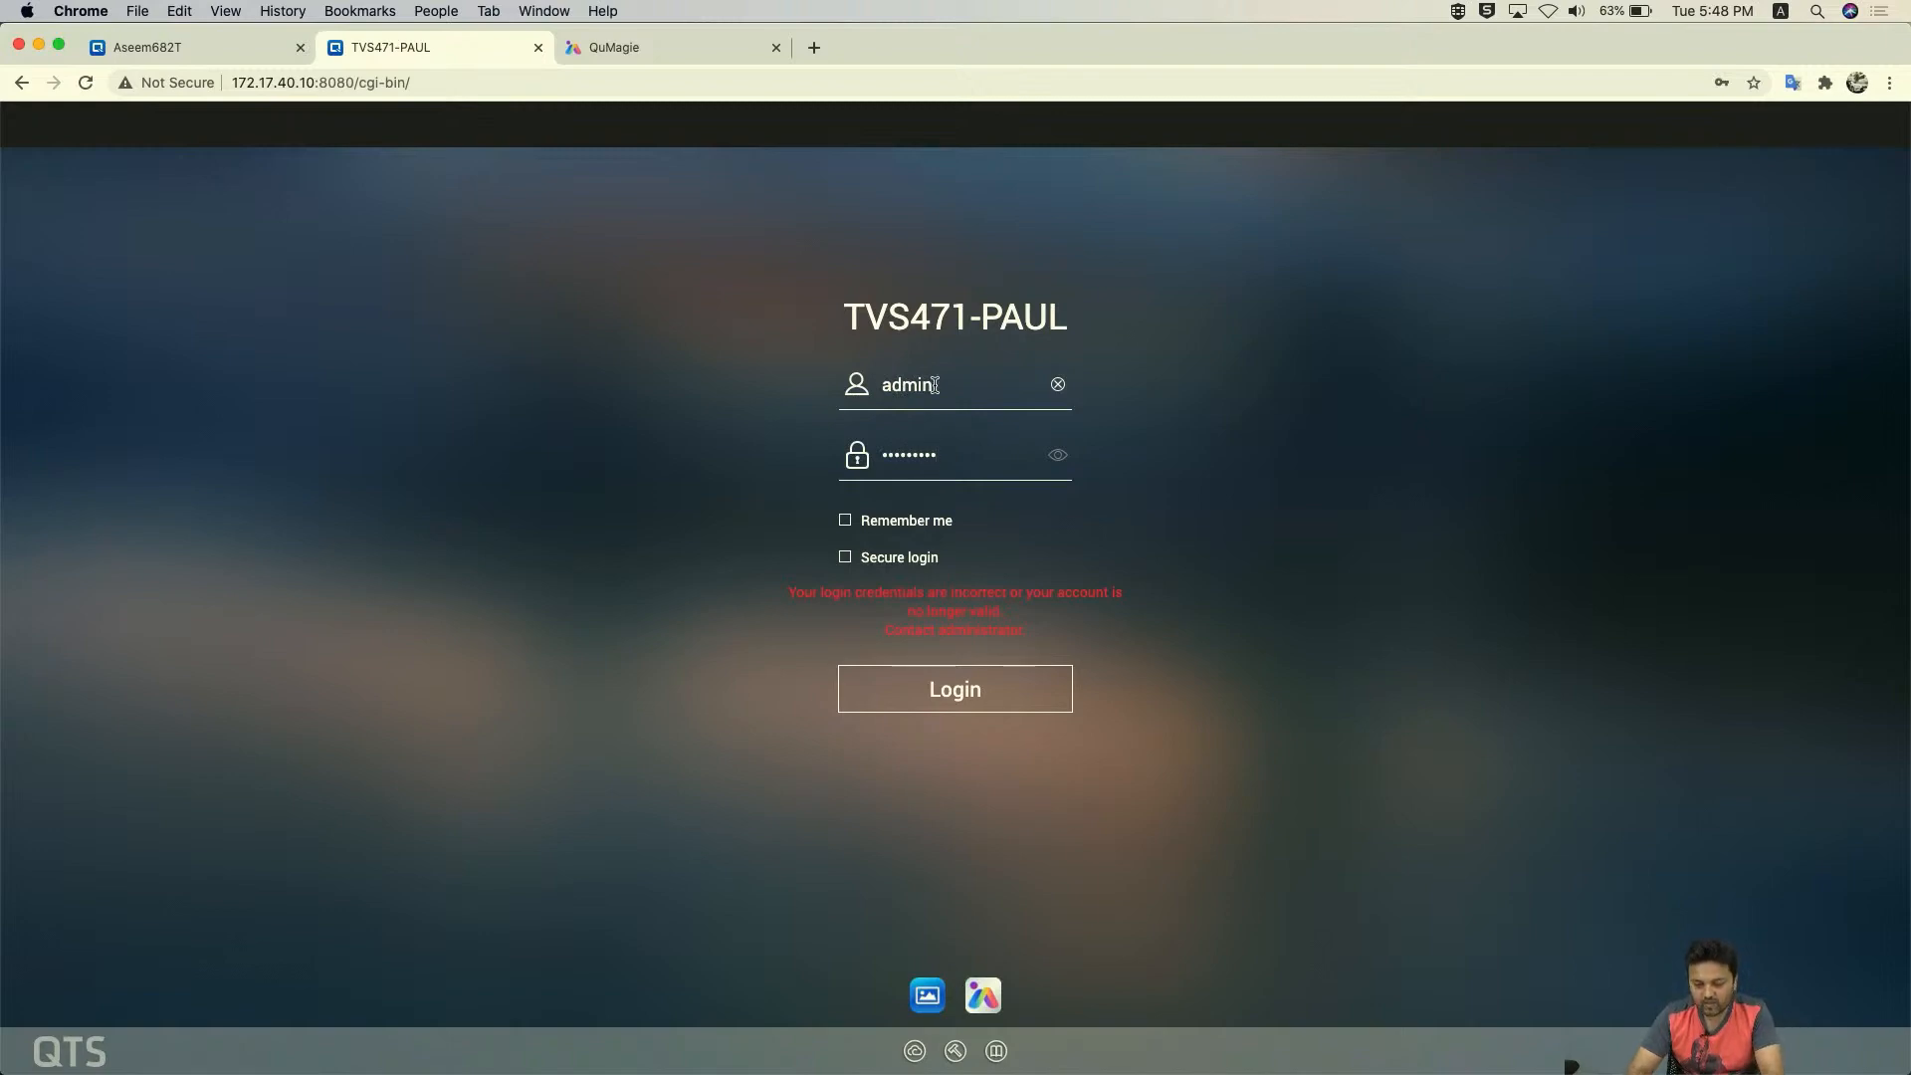
{"action": "left_click", "coordinate": [987, 706]}
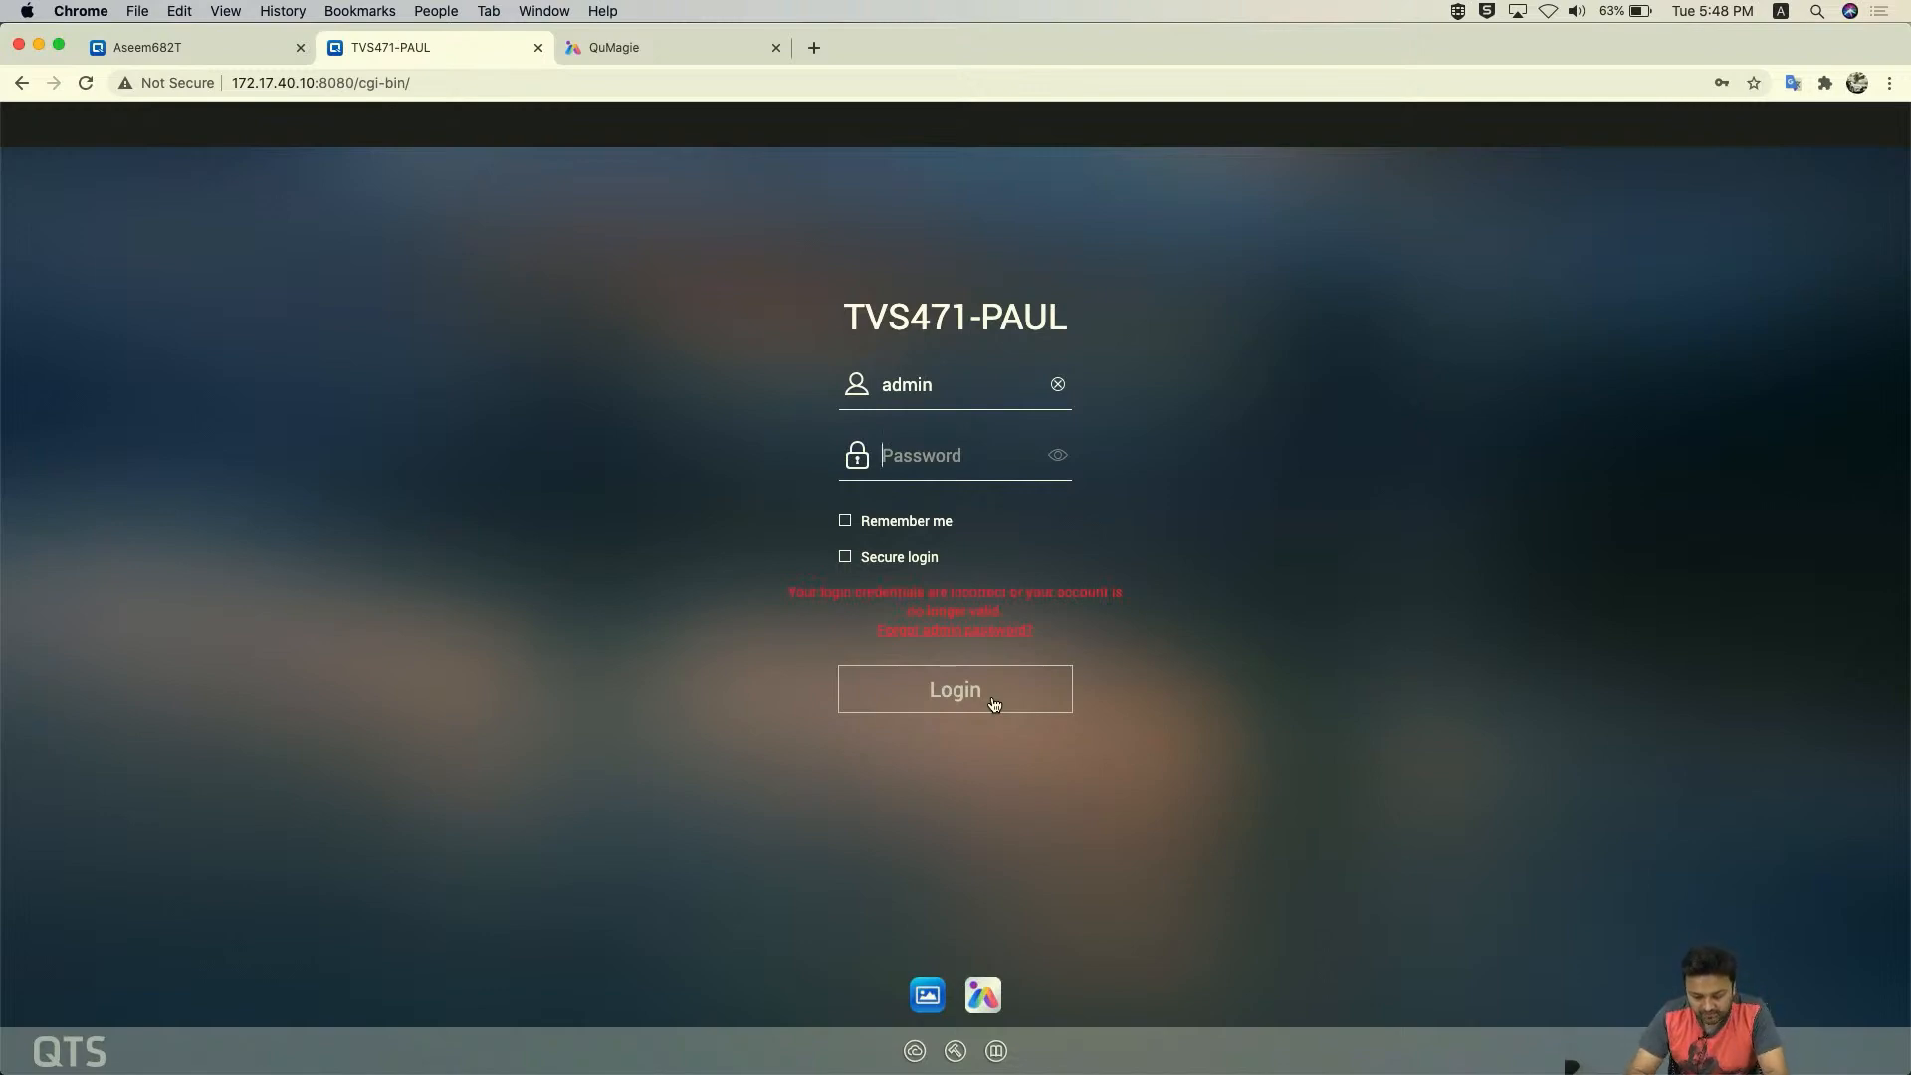
{"action": "type", "text": "*"}
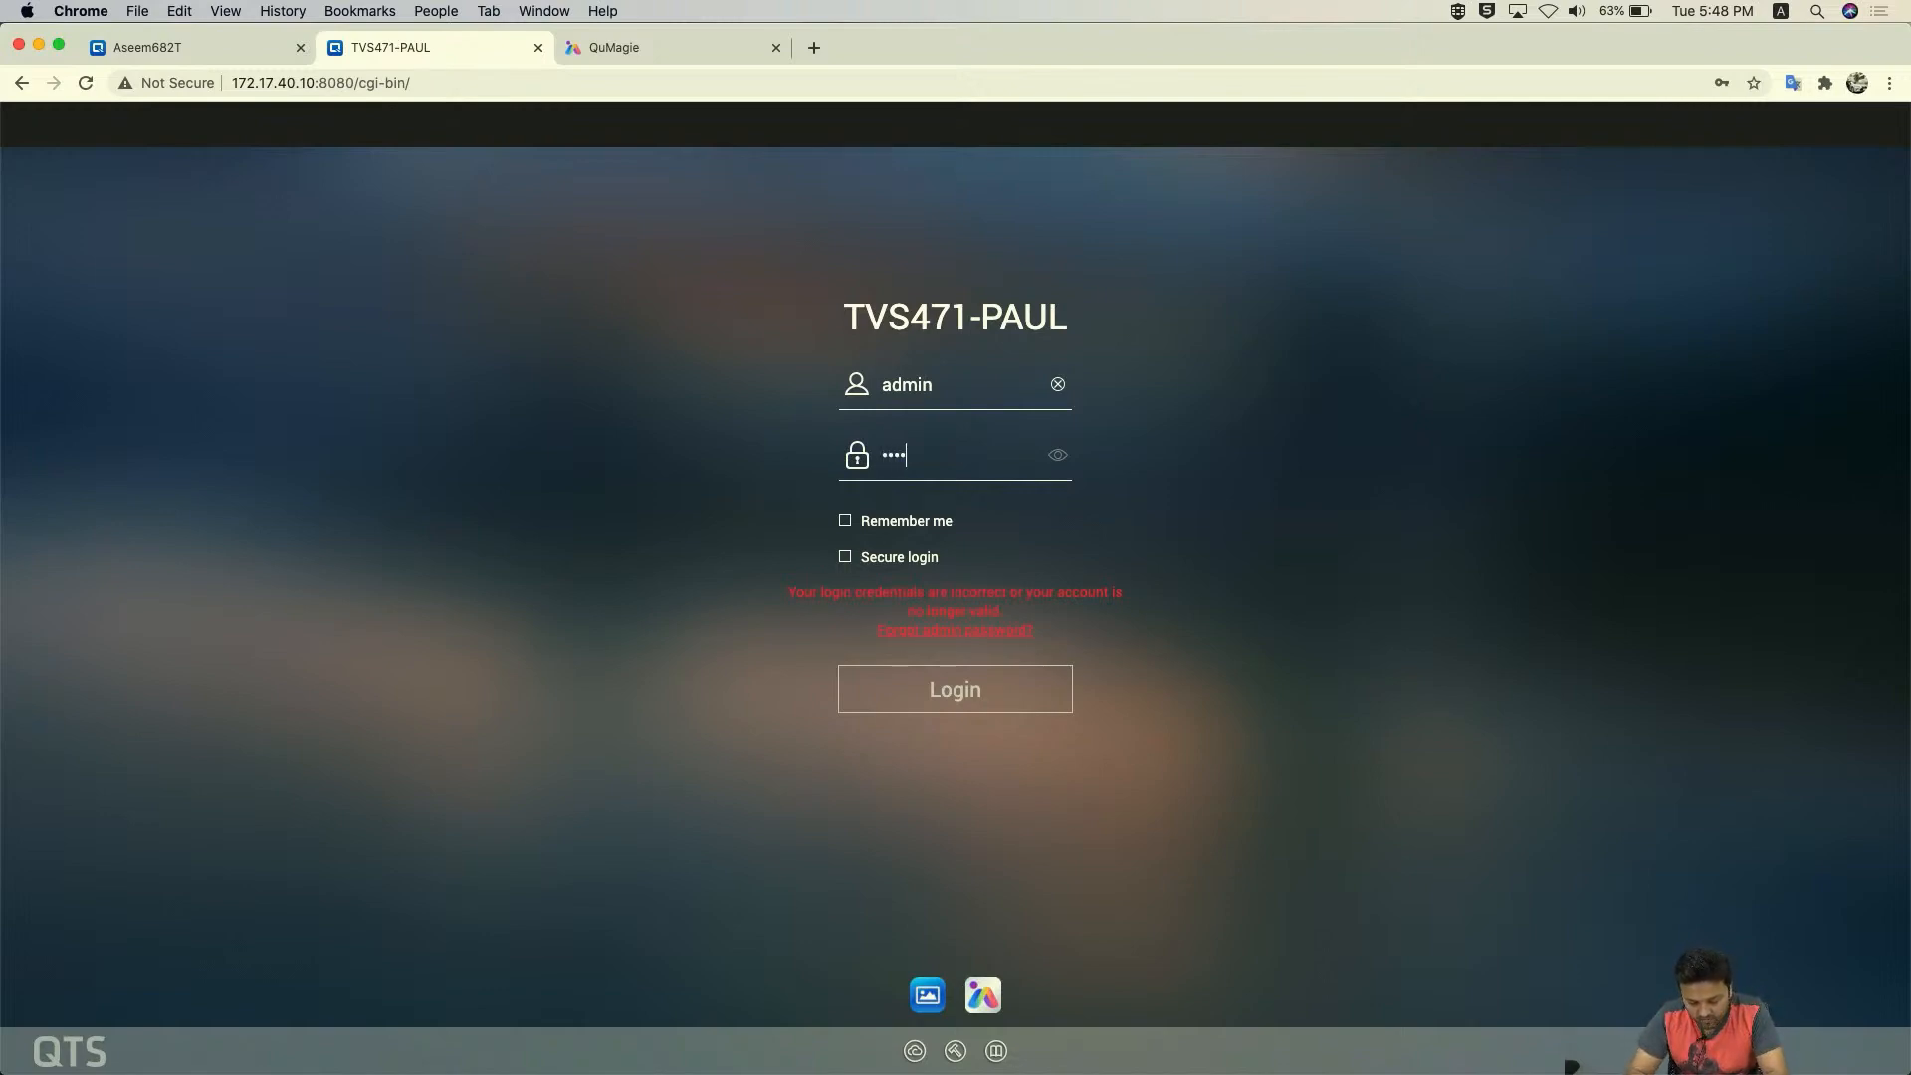
{"action": "left_click", "coordinate": [976, 689]}
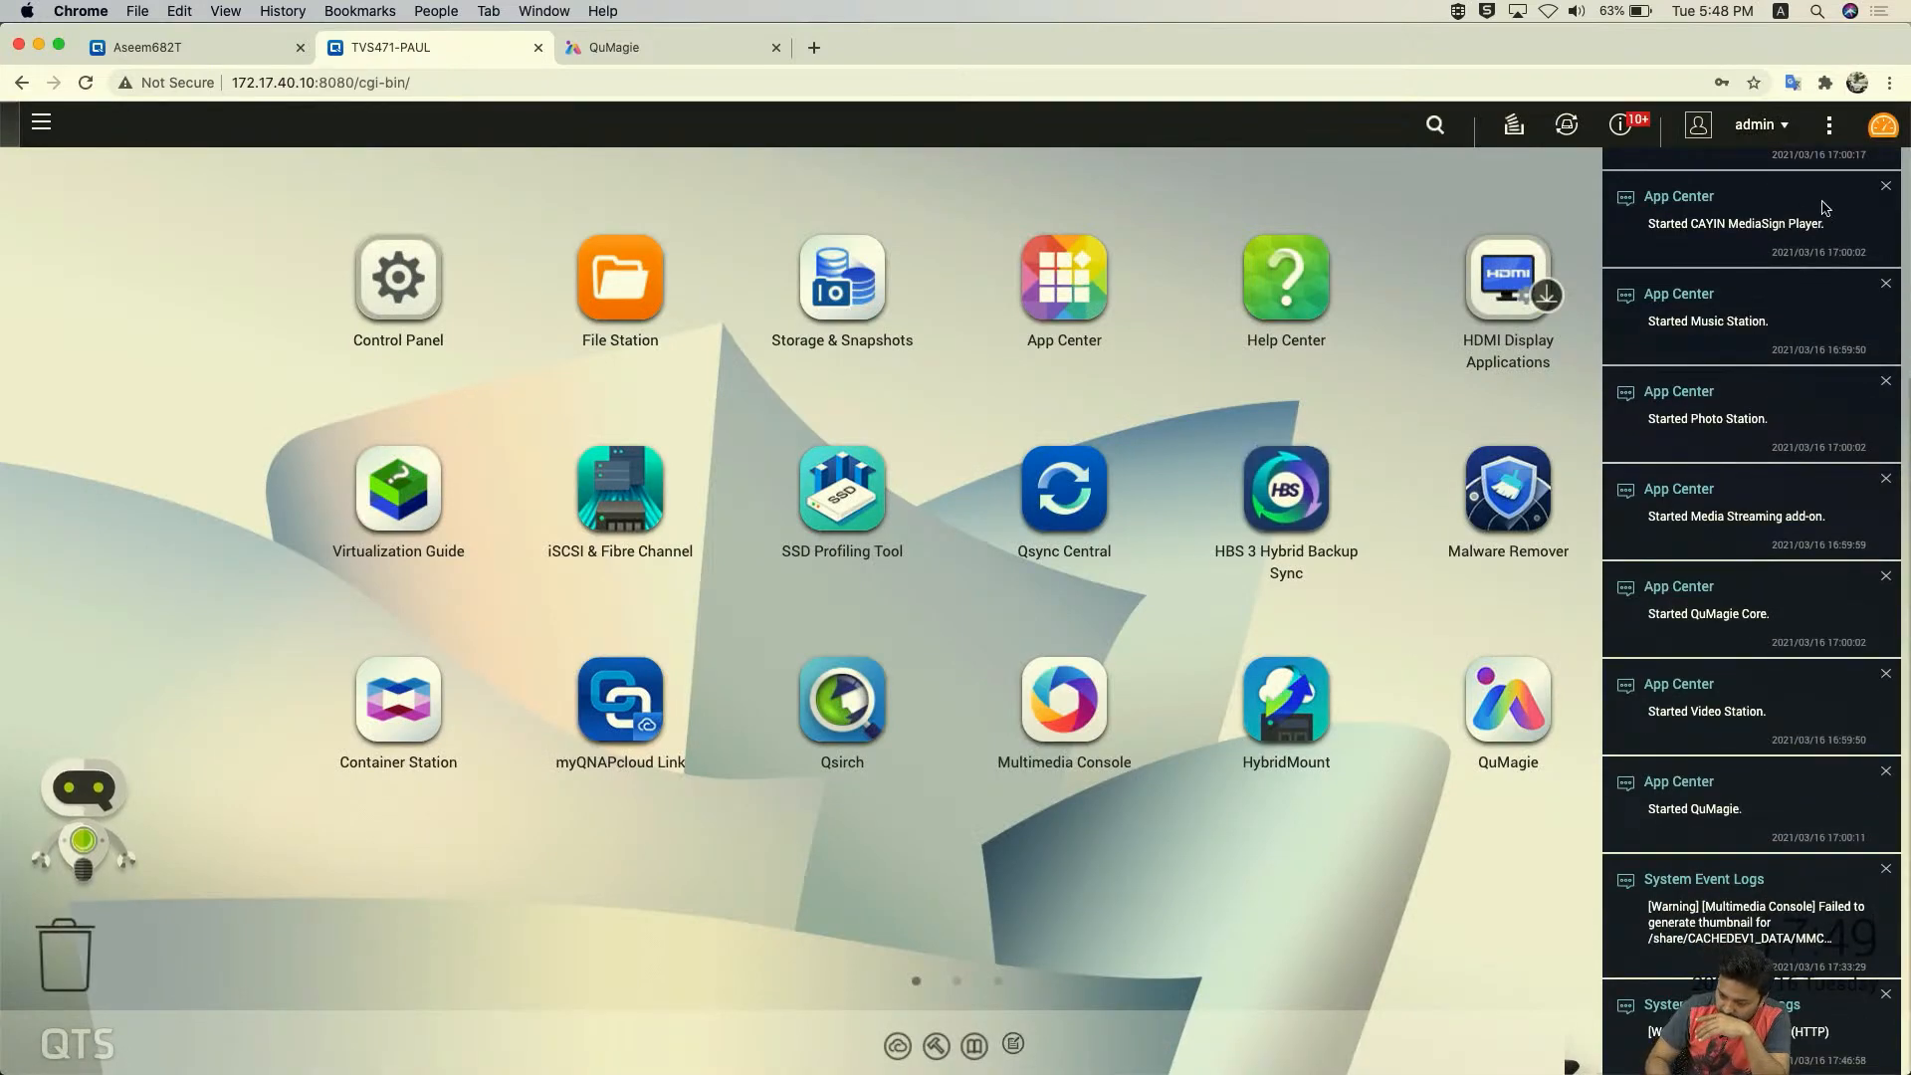
{"action": "left_click", "coordinate": [1885, 189]}
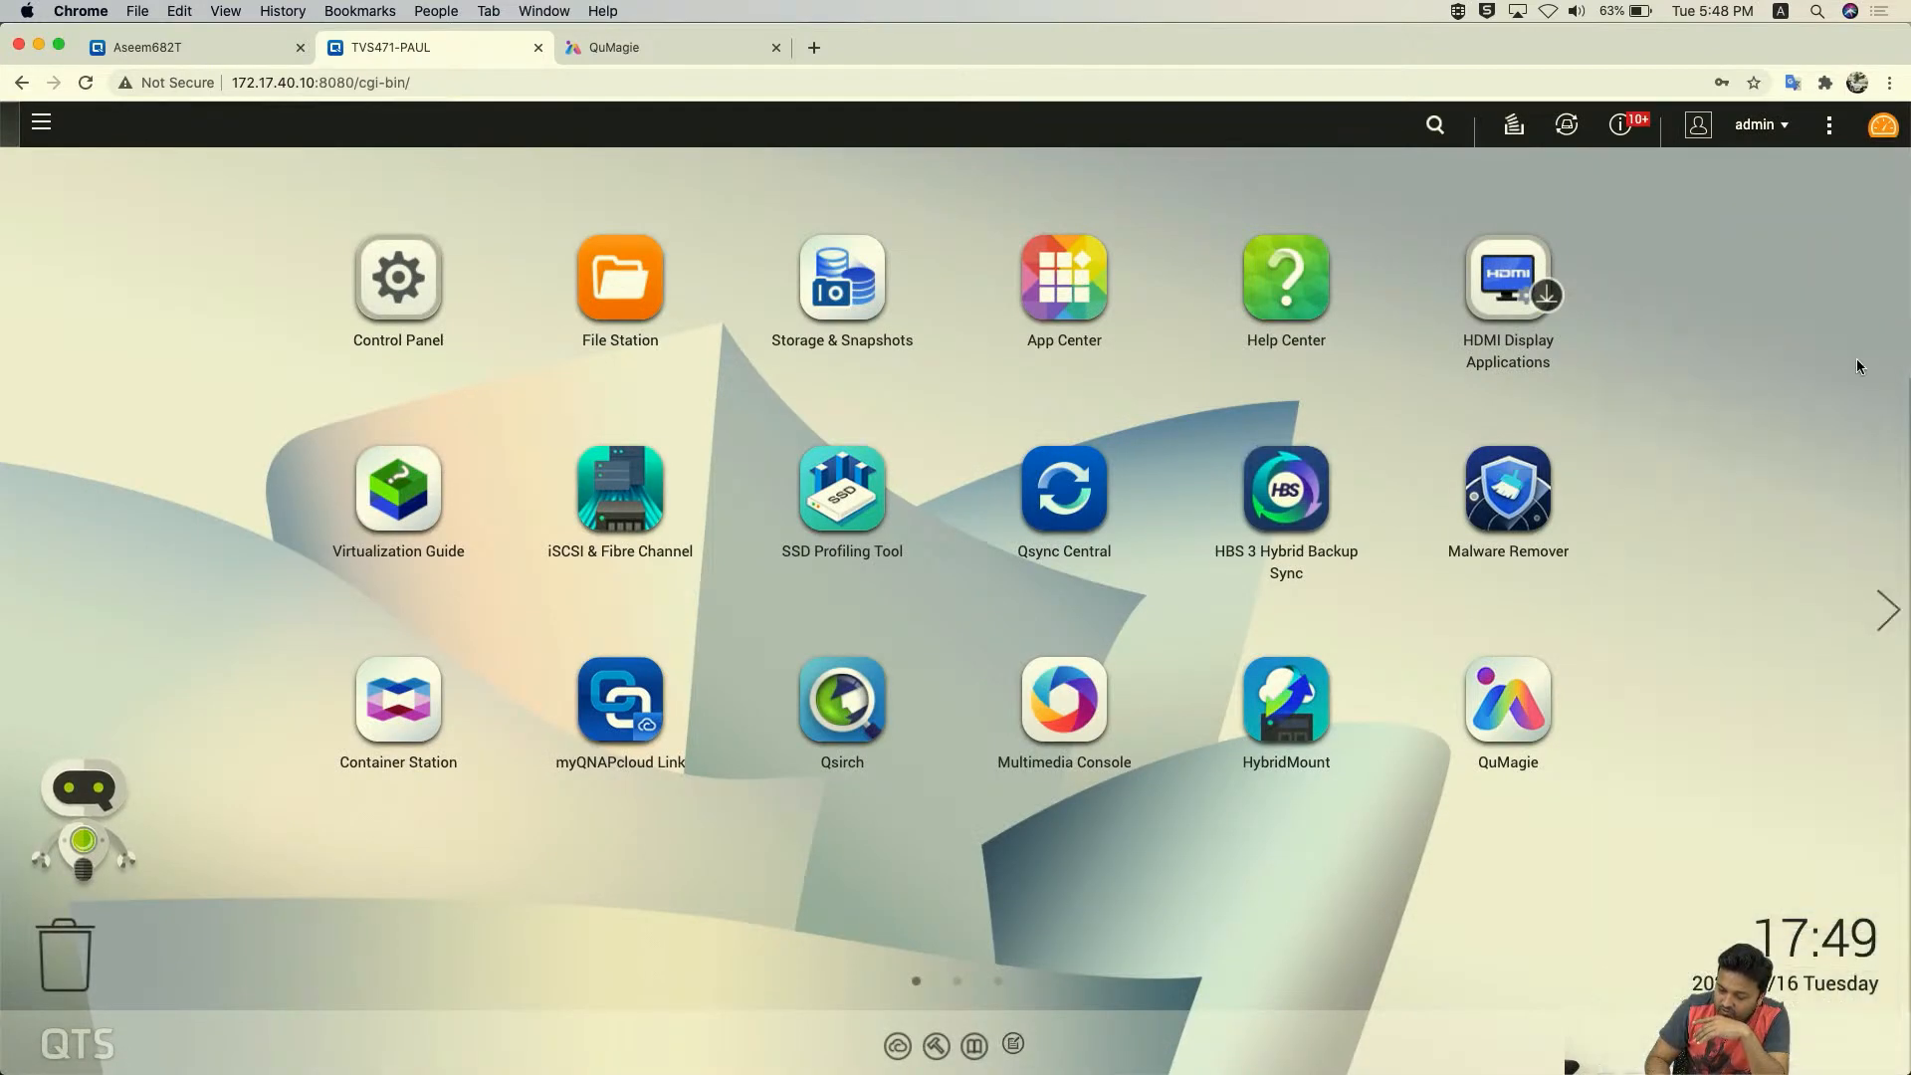